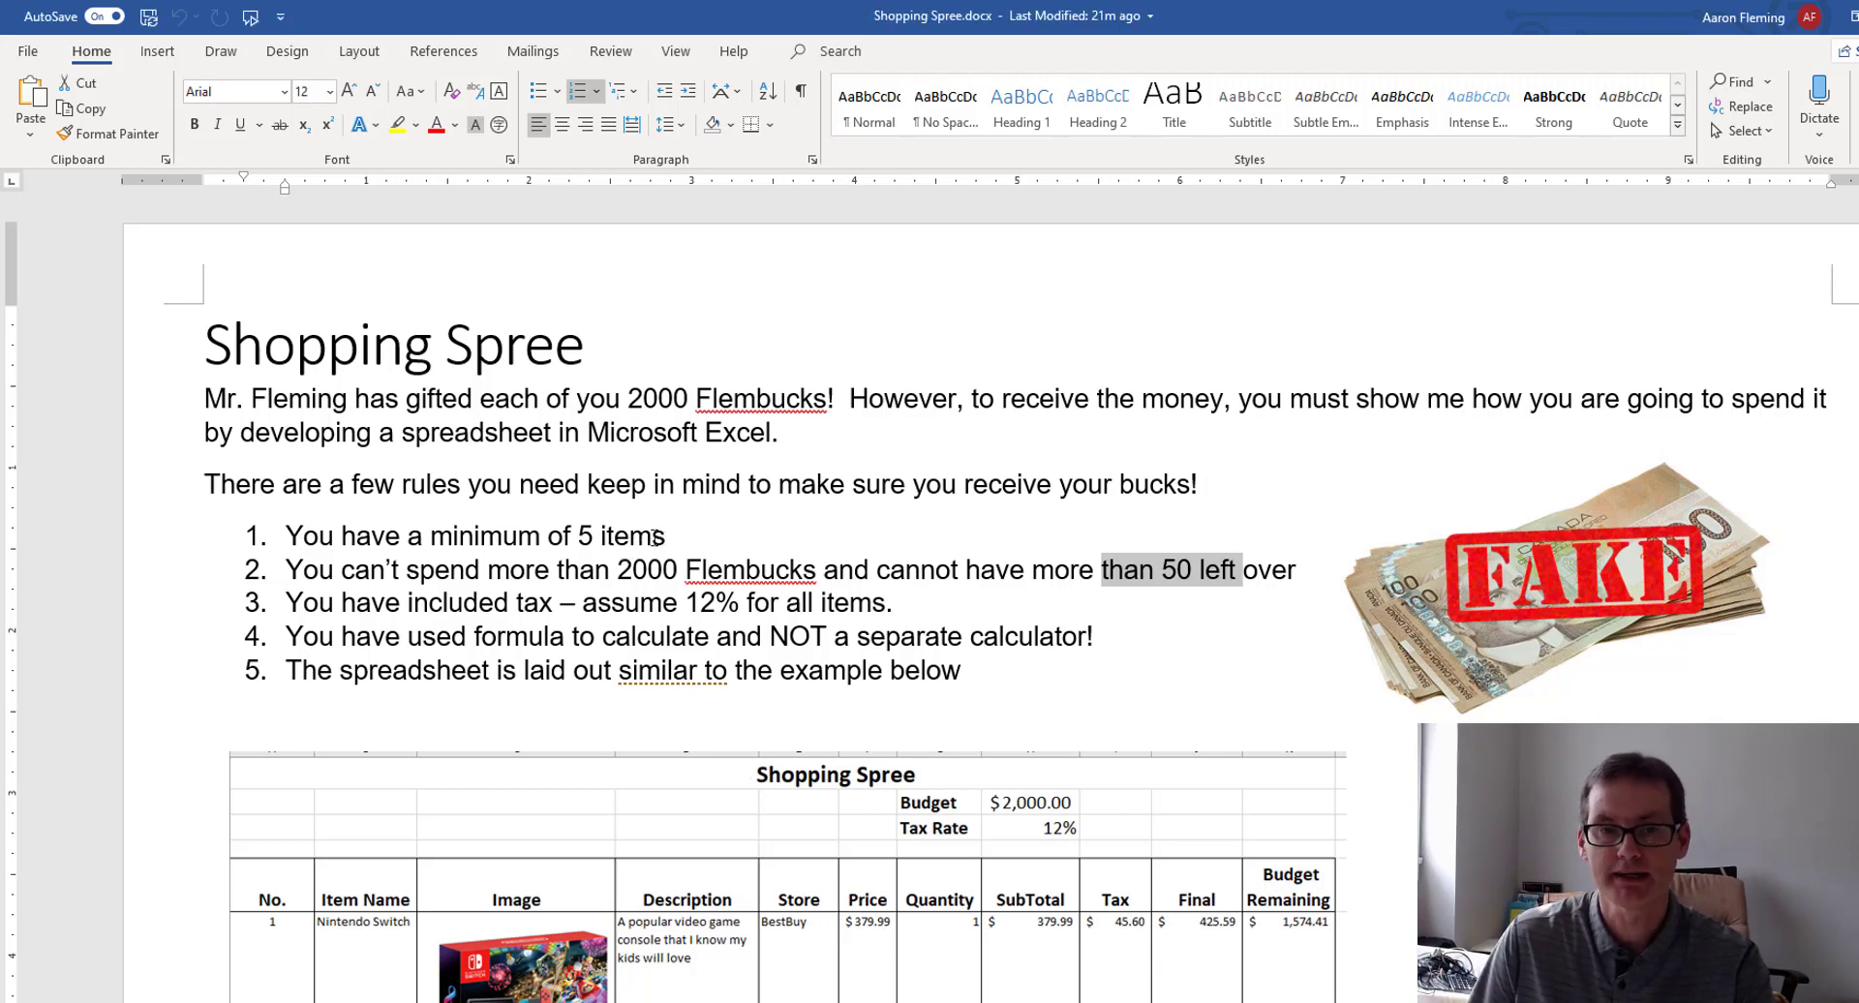
Highlight the assignment rules: minimum 5 items, 2000 Flembucks limit, 50 left over, 12% tax, formulas.
{"action": "left_click_drag", "start_coordinate": [635, 537], "coordinate": [408, 530]}
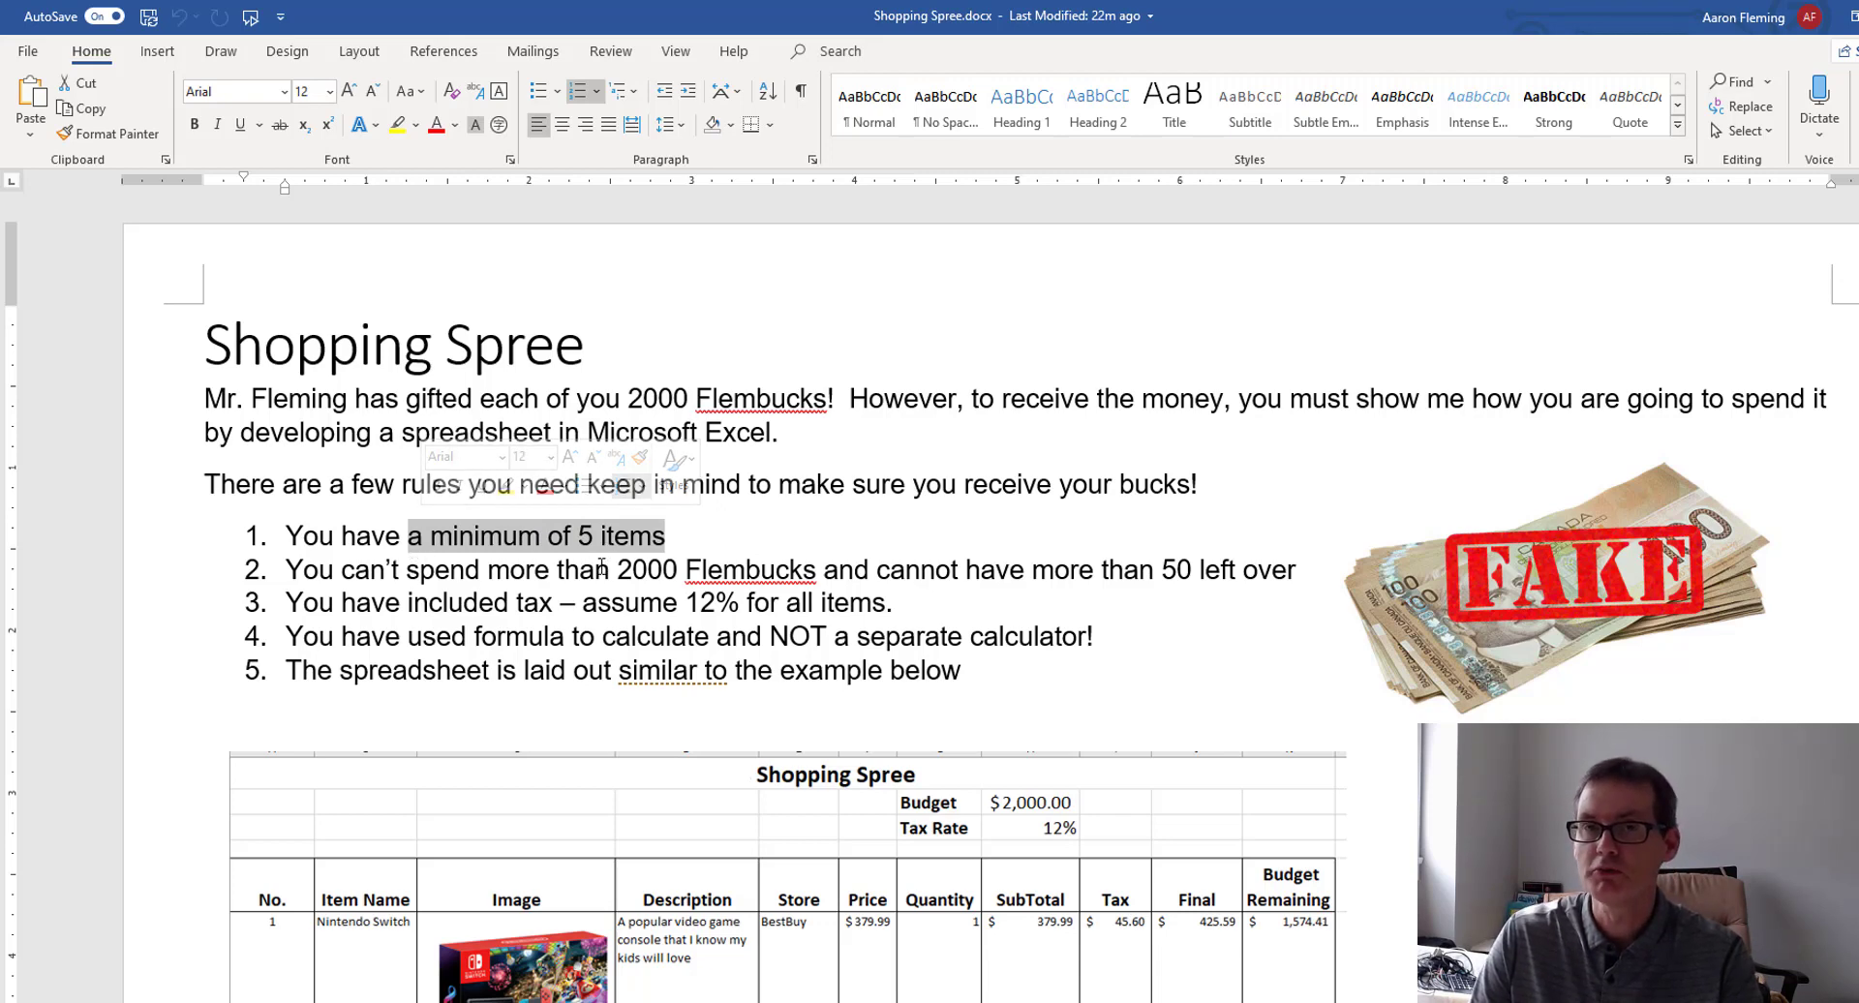
{"action": "left_click", "coordinate": [532, 567]}
{"action": "left_click_drag", "start_coordinate": [531, 567], "coordinate": [795, 565]}
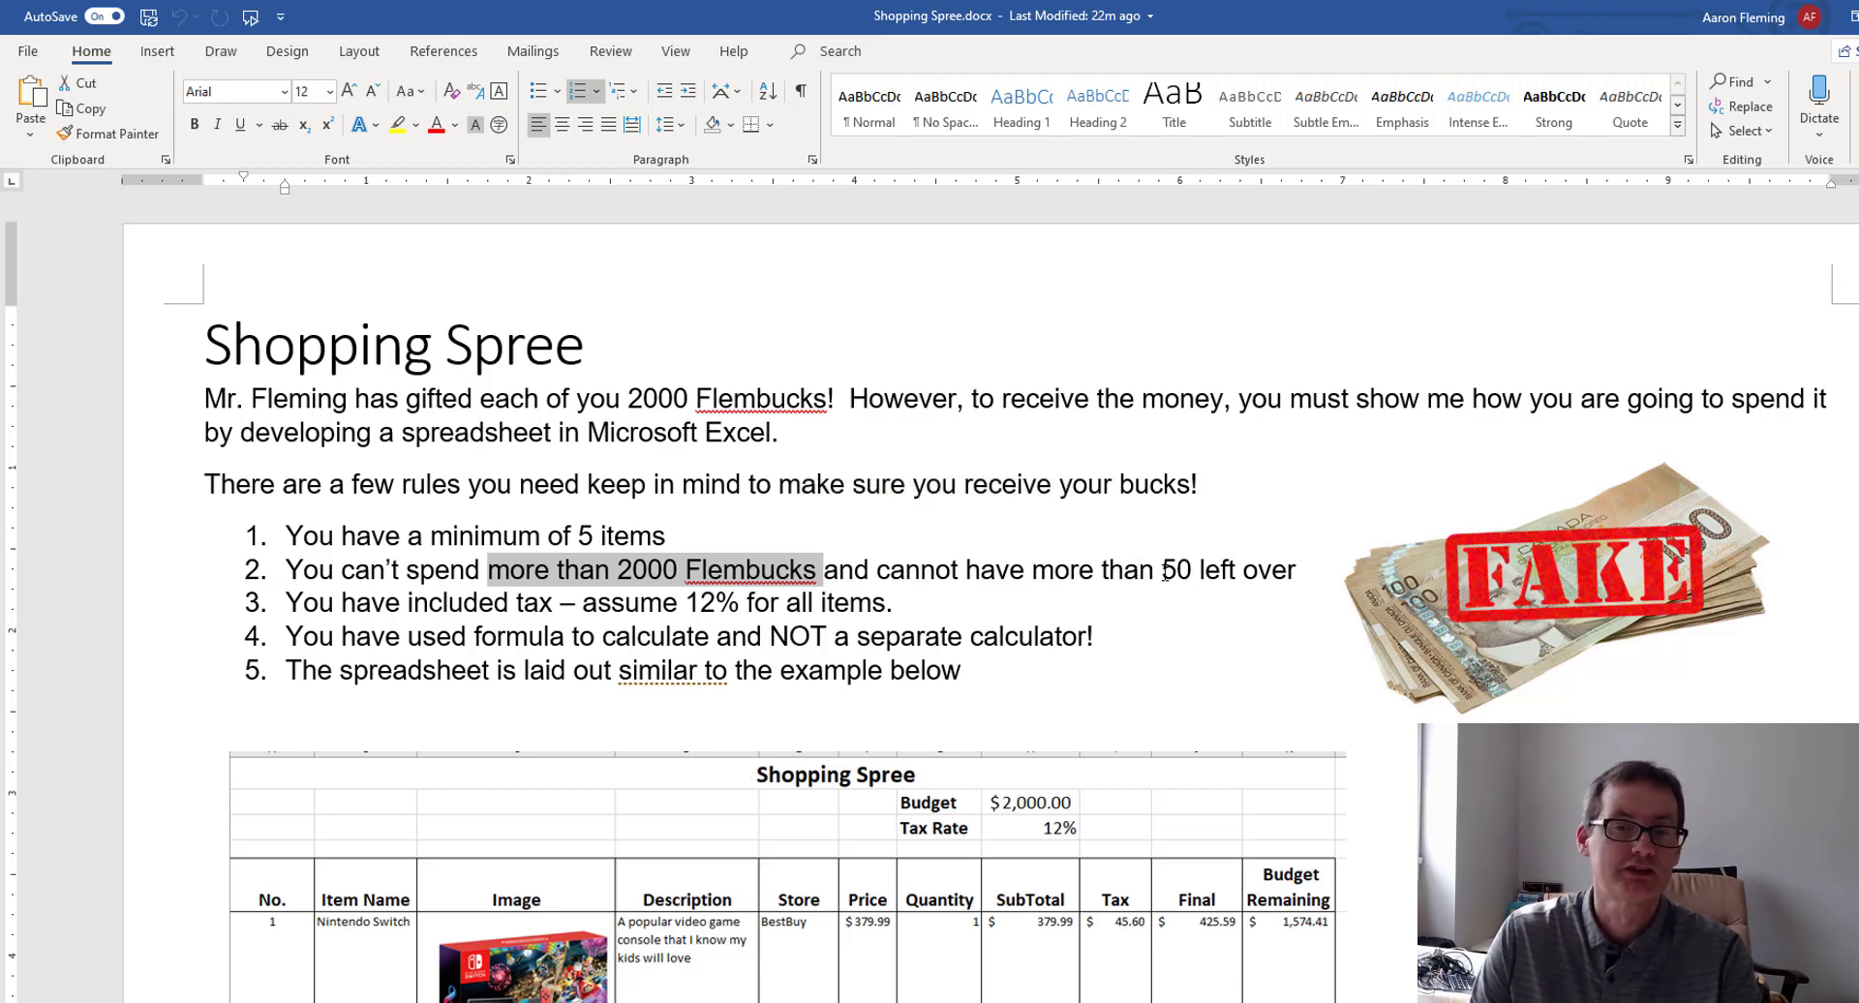
{"action": "left_click_drag", "start_coordinate": [1164, 570], "coordinate": [1259, 561]}
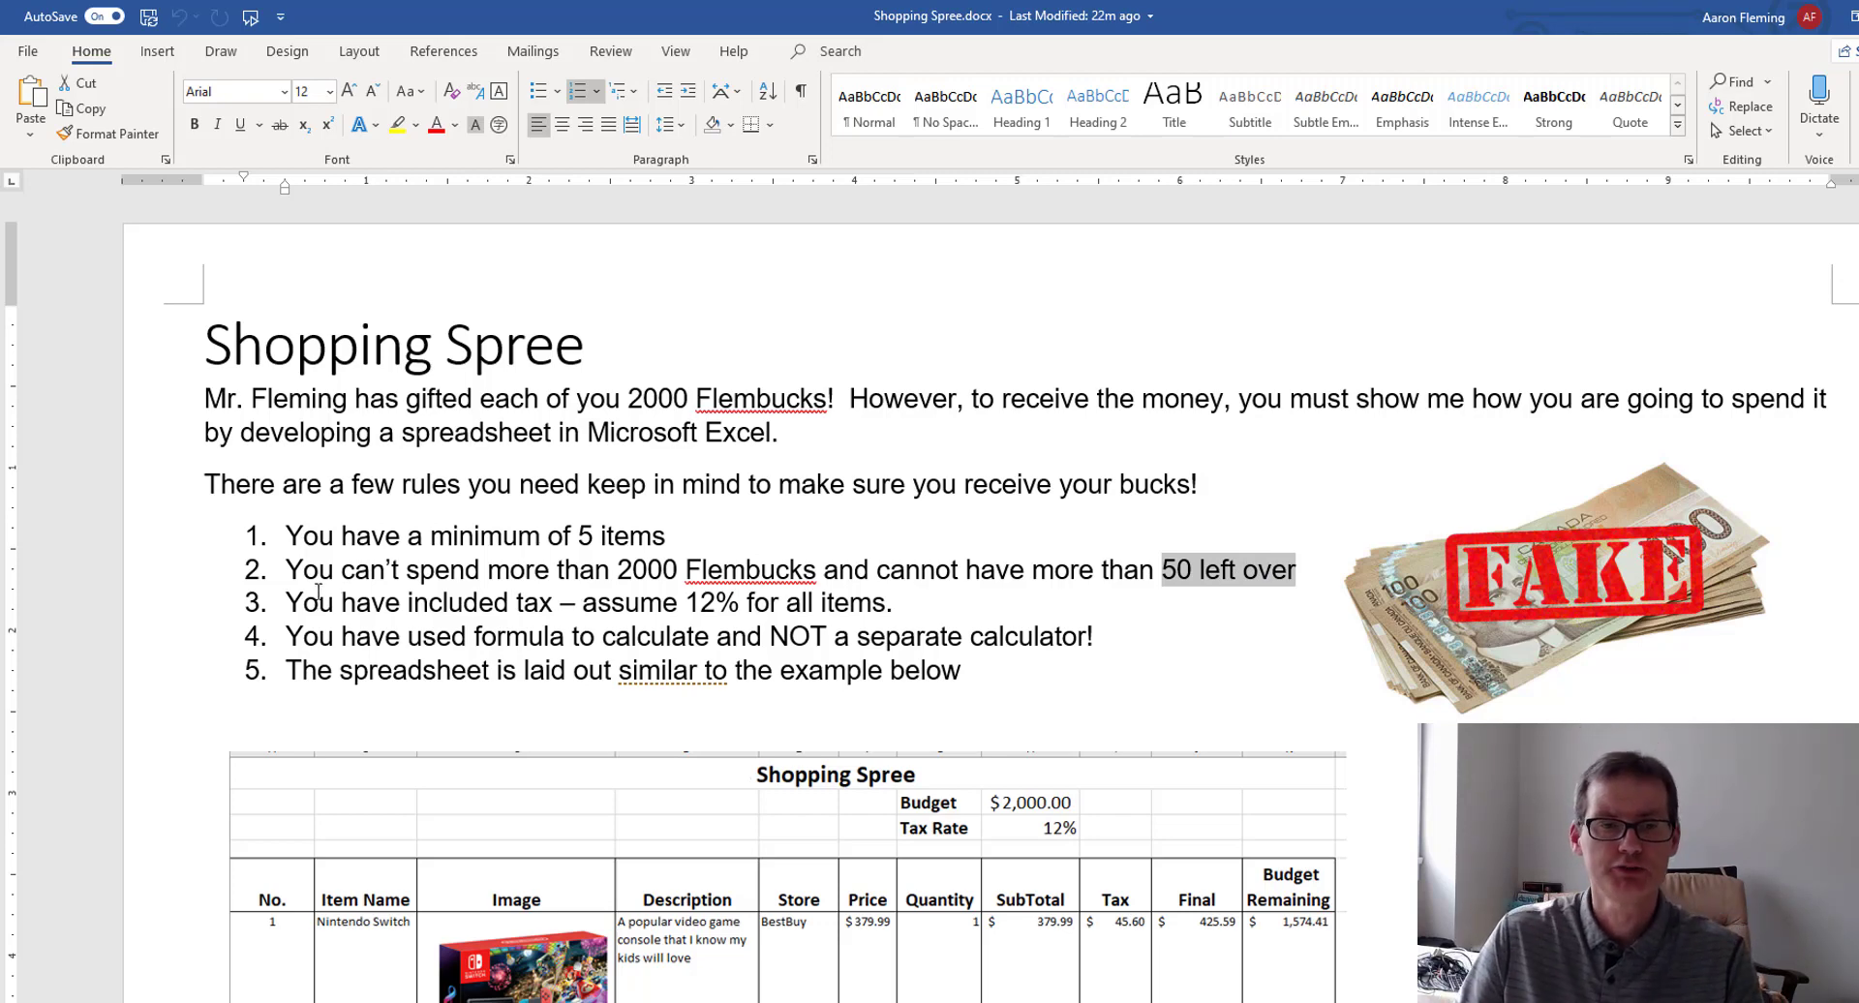
{"action": "left_click_drag", "start_coordinate": [584, 602], "coordinate": [808, 602]}
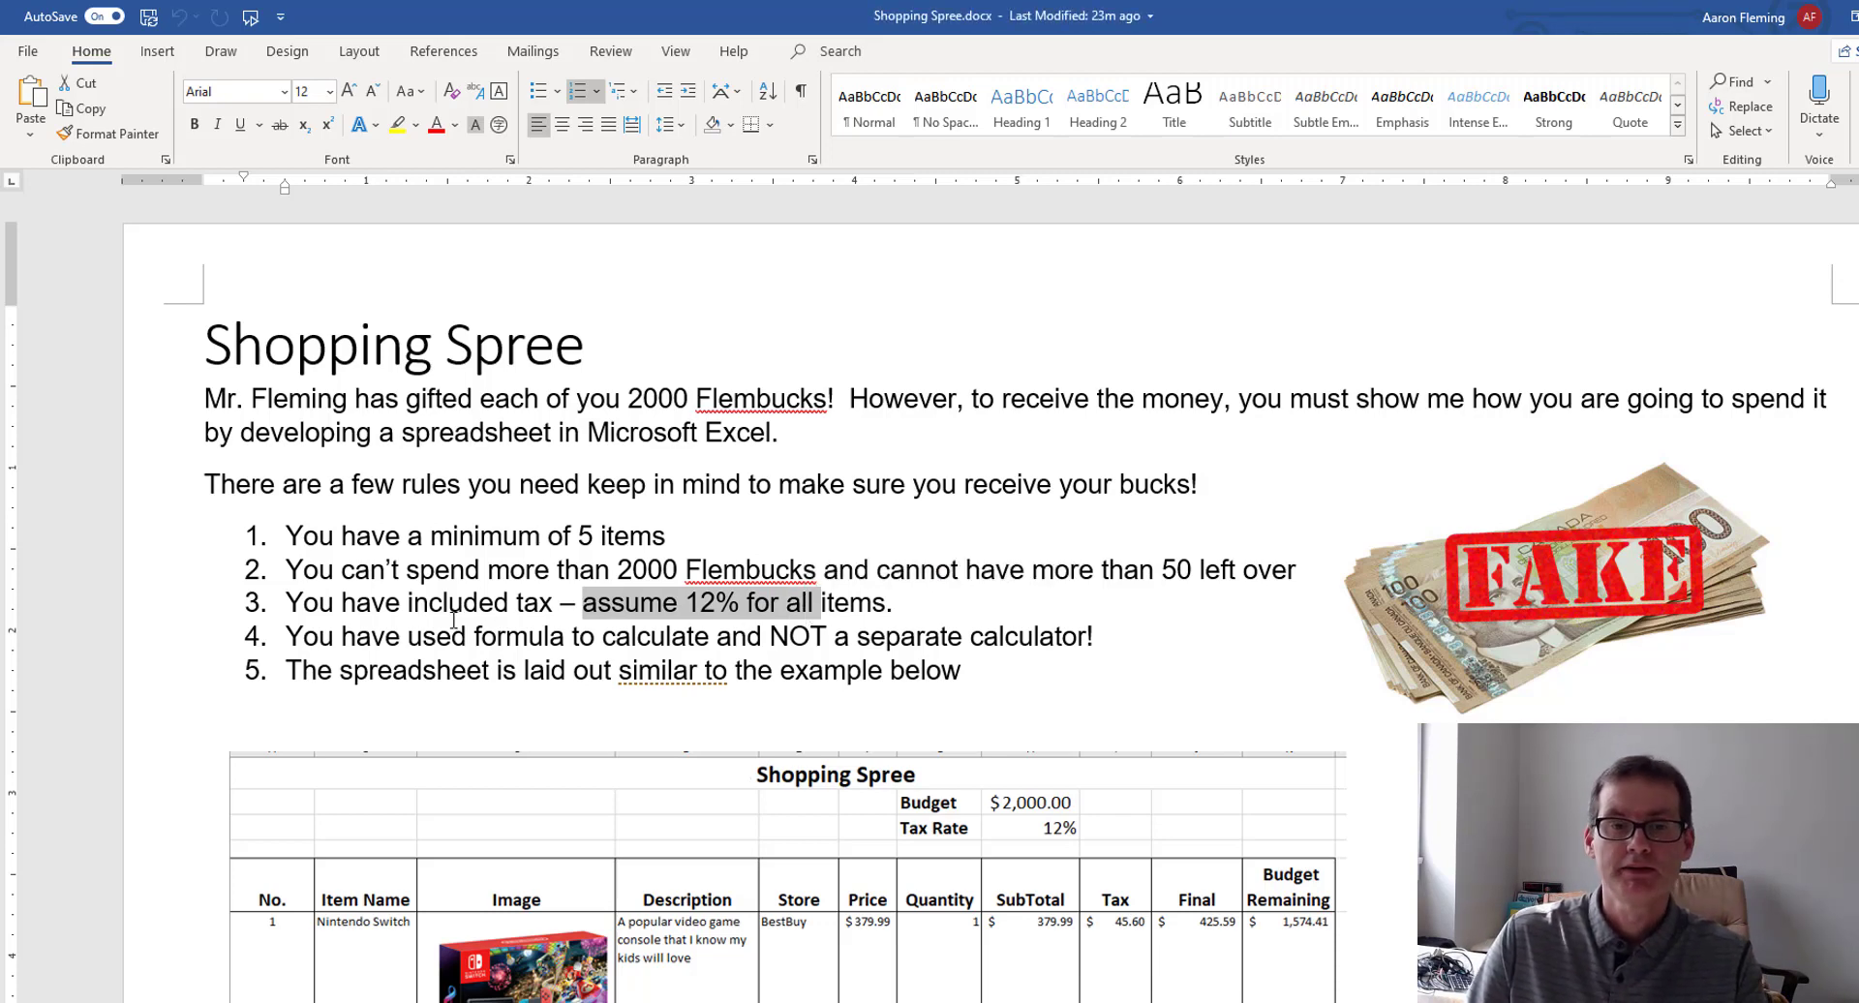
{"action": "left_click_drag", "start_coordinate": [454, 620], "coordinate": [736, 636]}
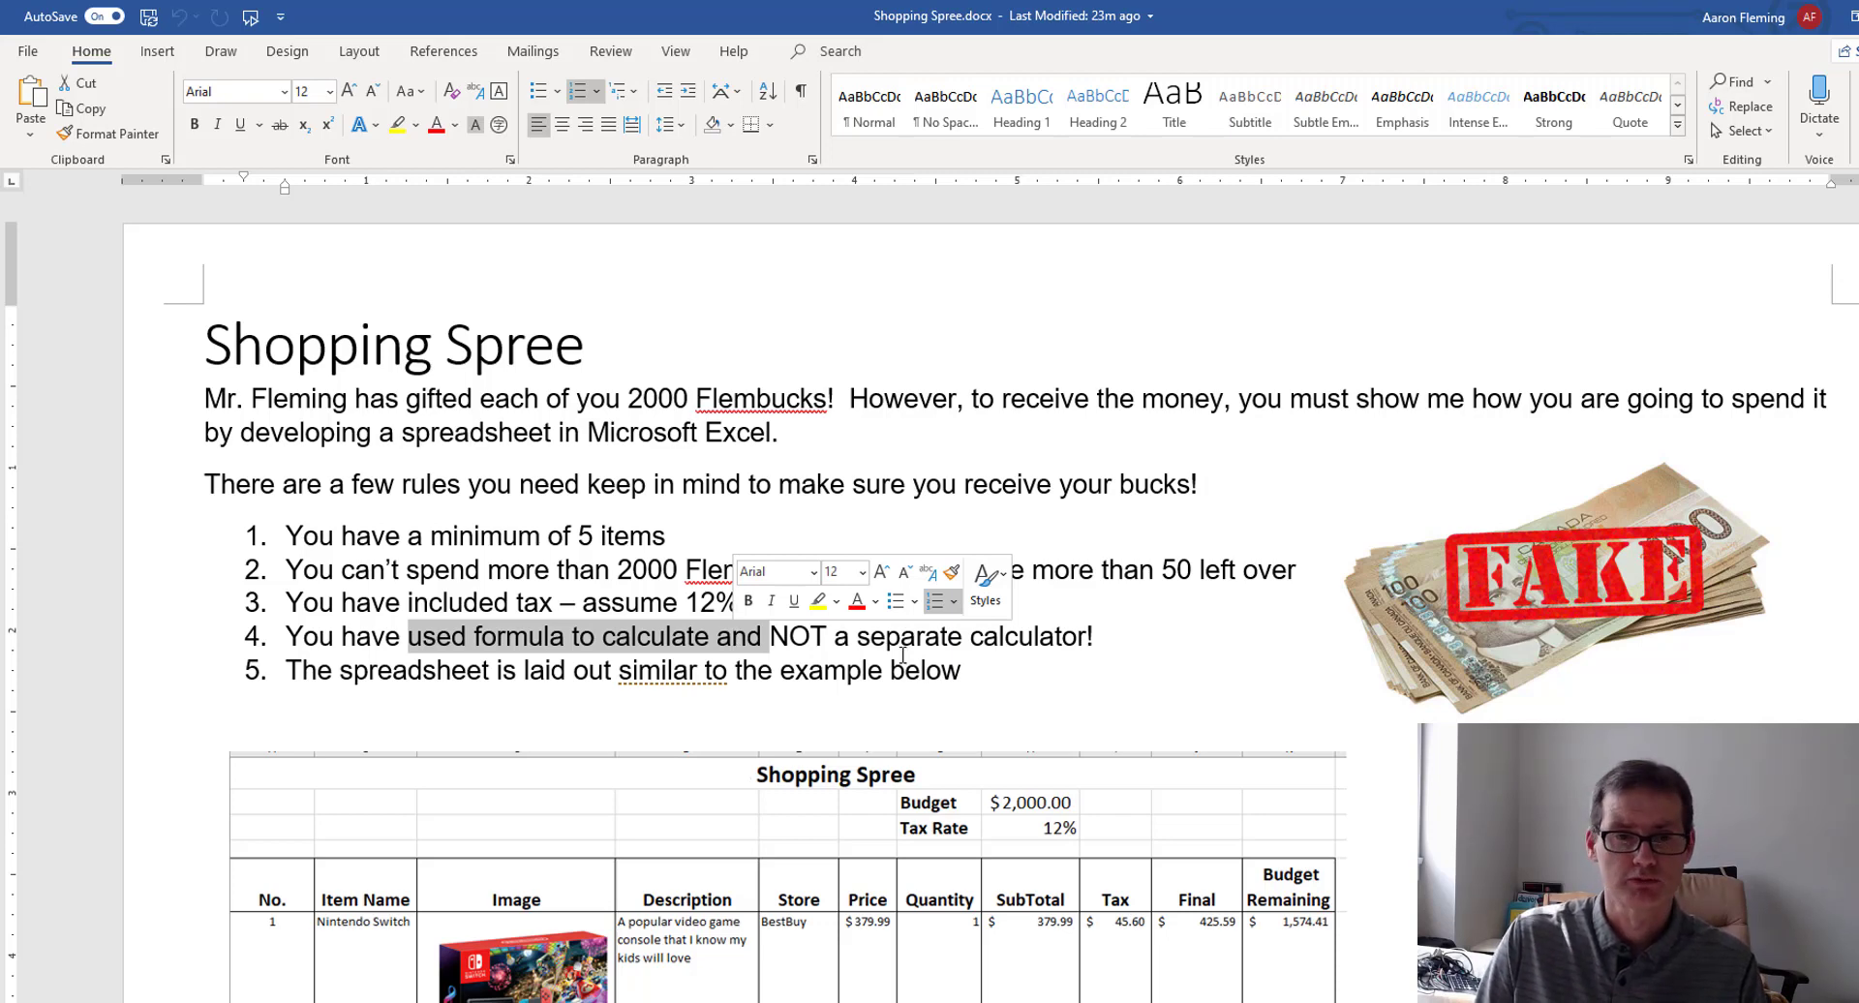
Clear the highlight, scroll down to the sample Shopping Spree table, and switch to Excel.
{"action": "left_click", "coordinate": [1069, 675]}
{"action": "scroll", "coordinate": [523, 712], "scroll_direction": "down", "scroll_amount": 3}
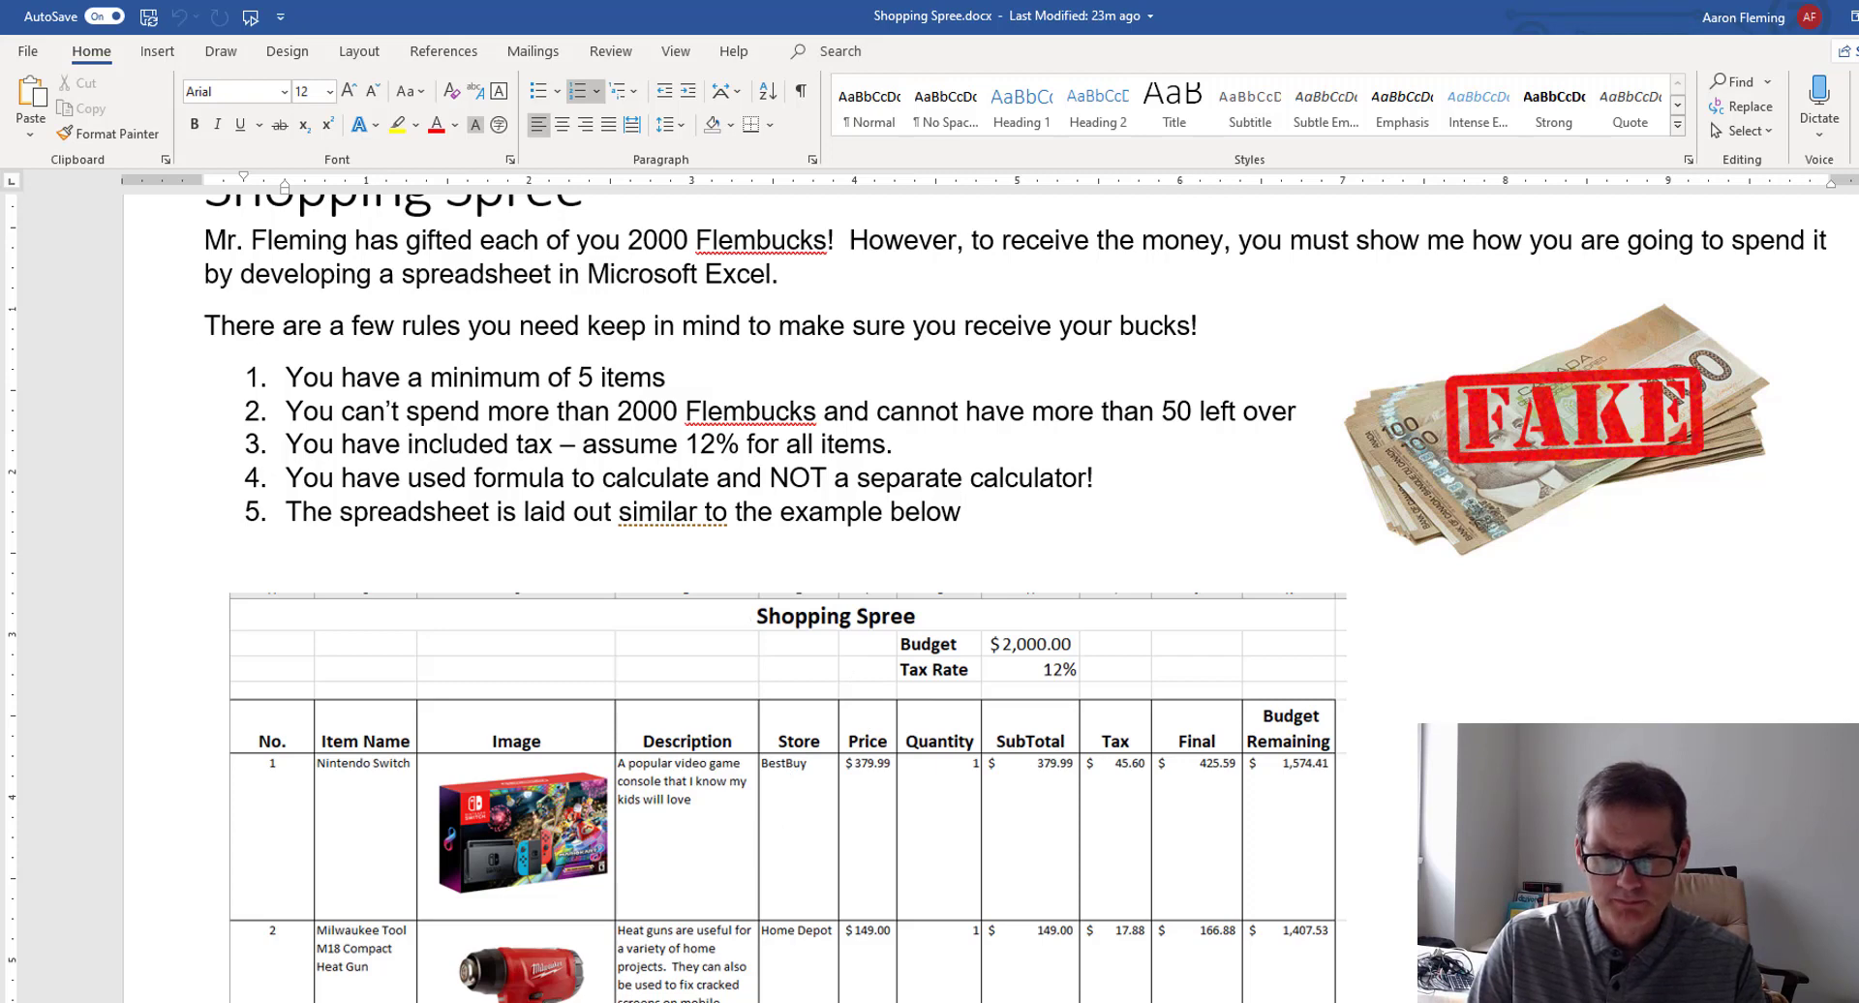
{"action": "left_click", "coordinate": [1113, 963]}
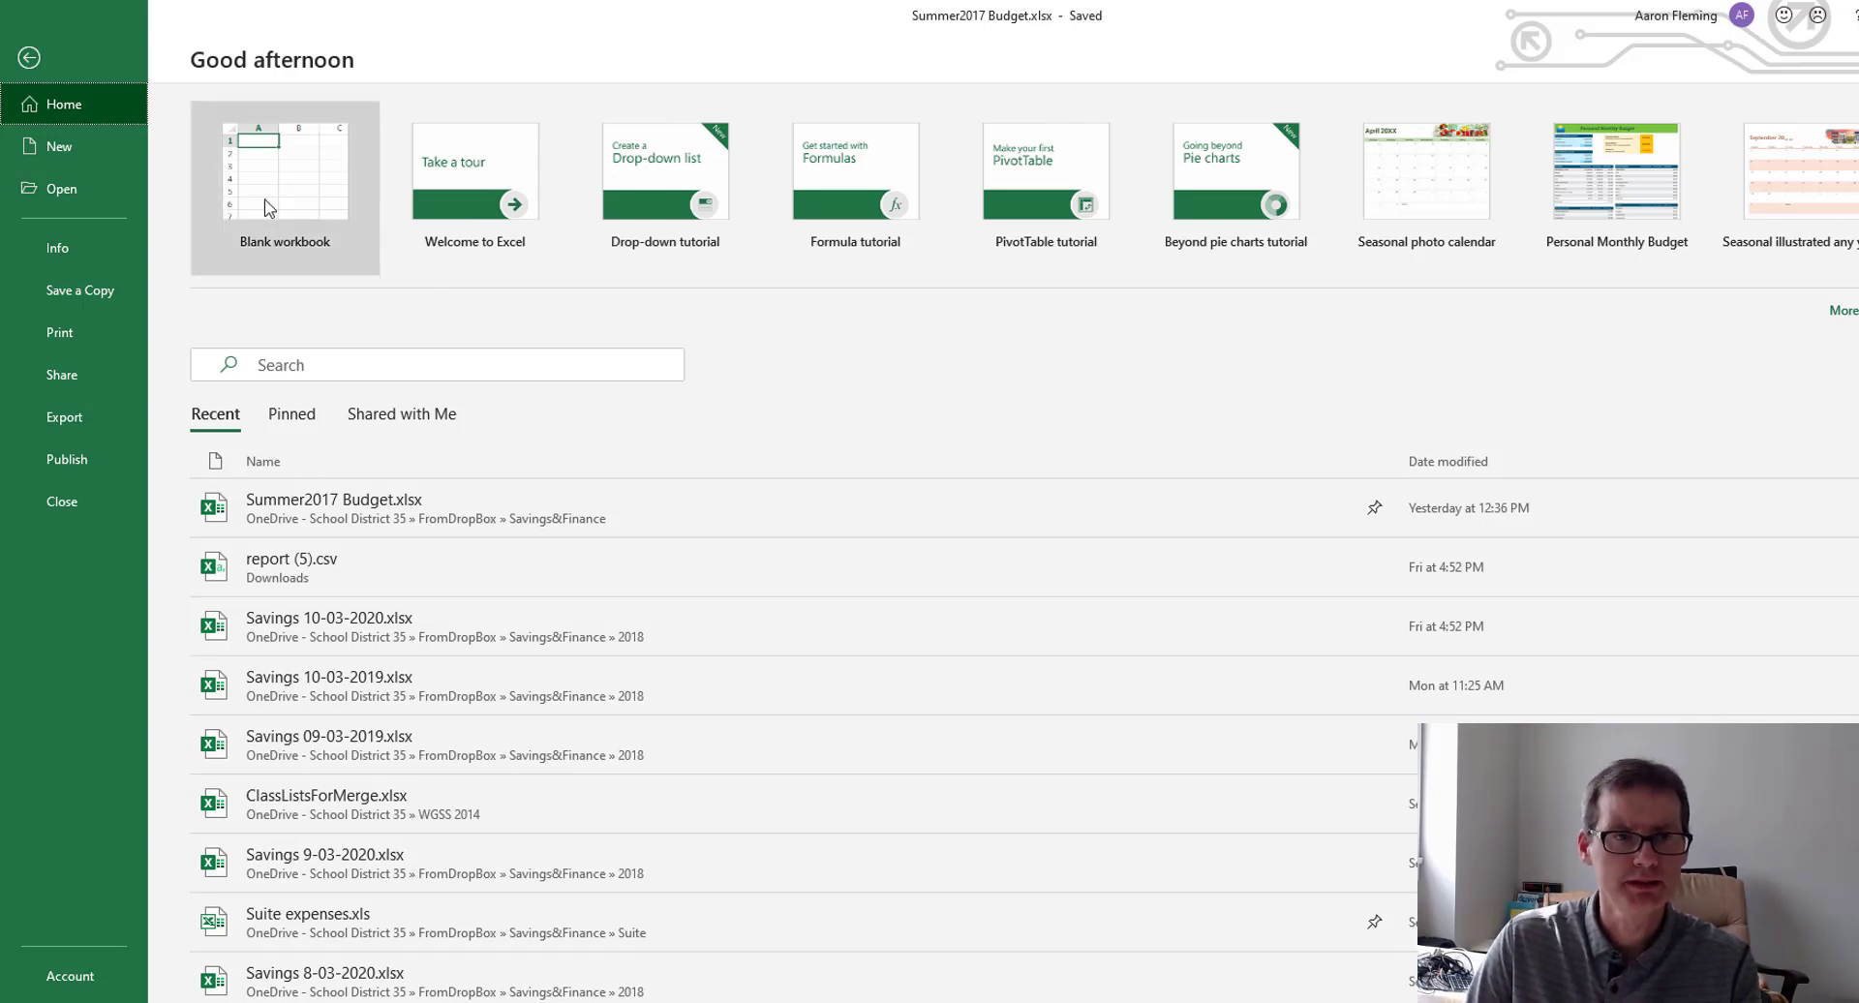
Create a new Blank workbook (Book4) from Excel's start screen.
{"action": "left_click", "coordinate": [319, 207]}
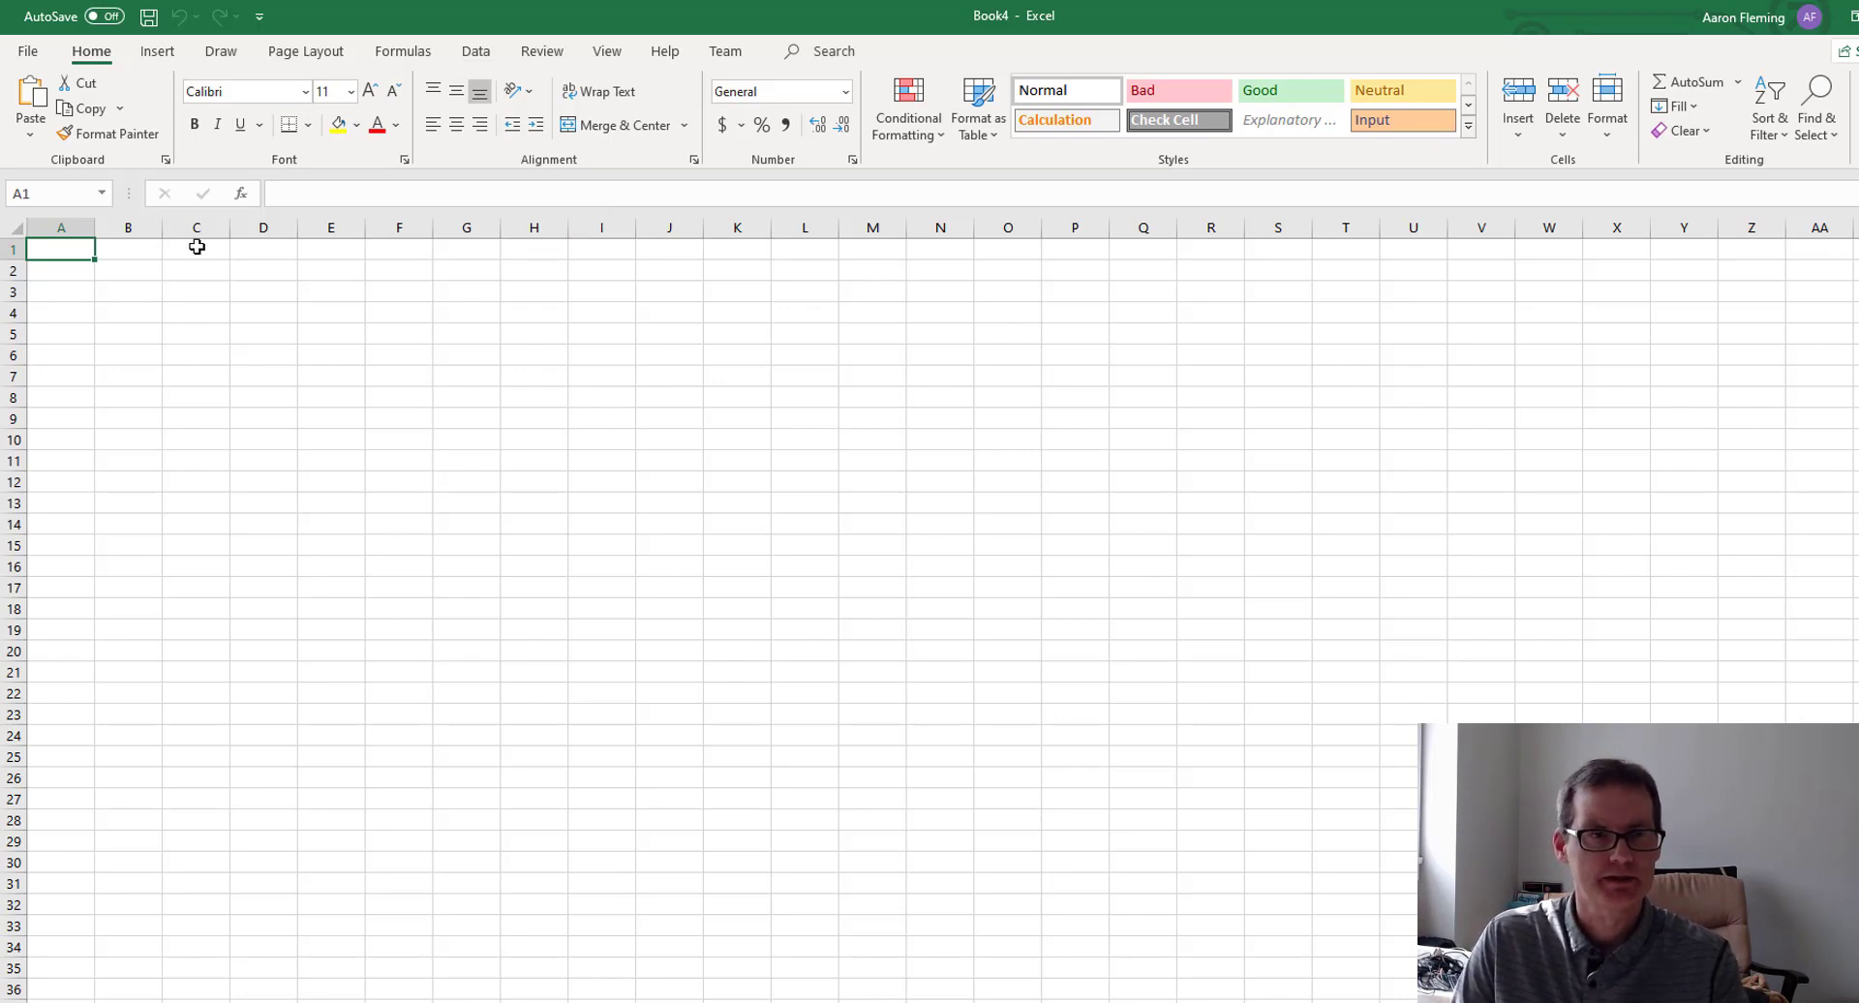
{"action": "left_click", "coordinate": [70, 227]}
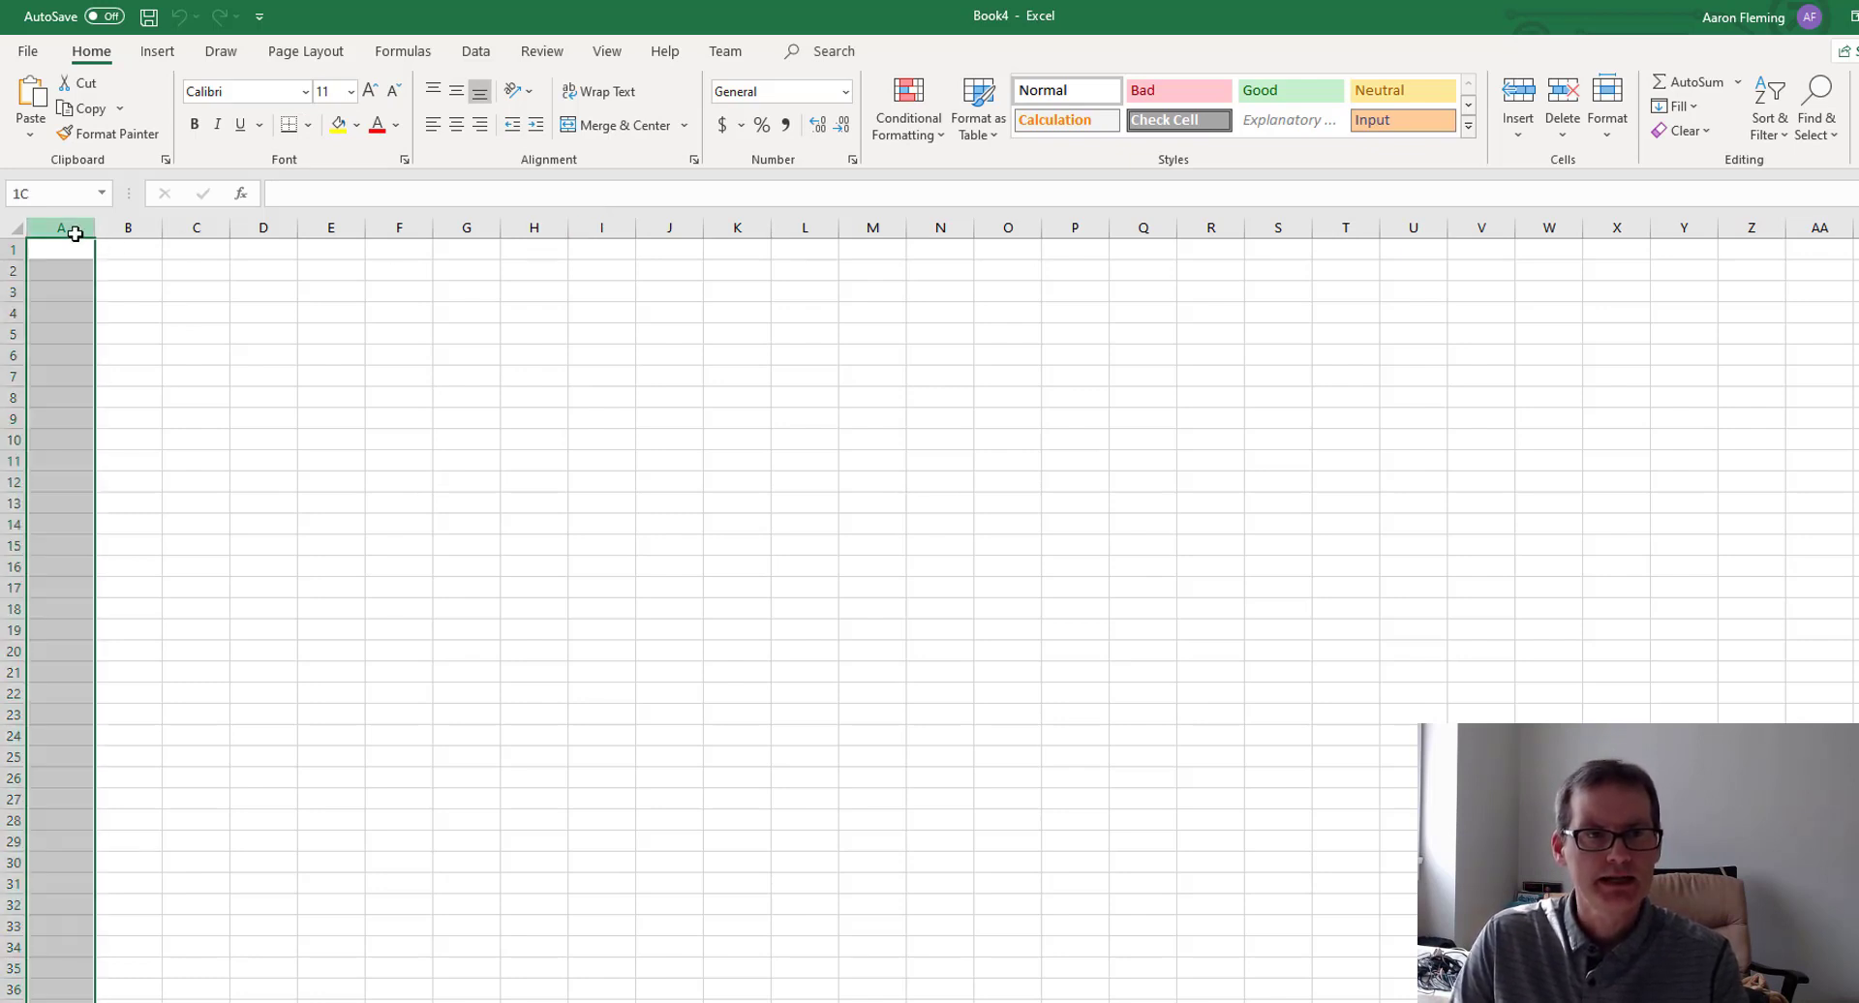
{"action": "left_click", "coordinate": [126, 226]}
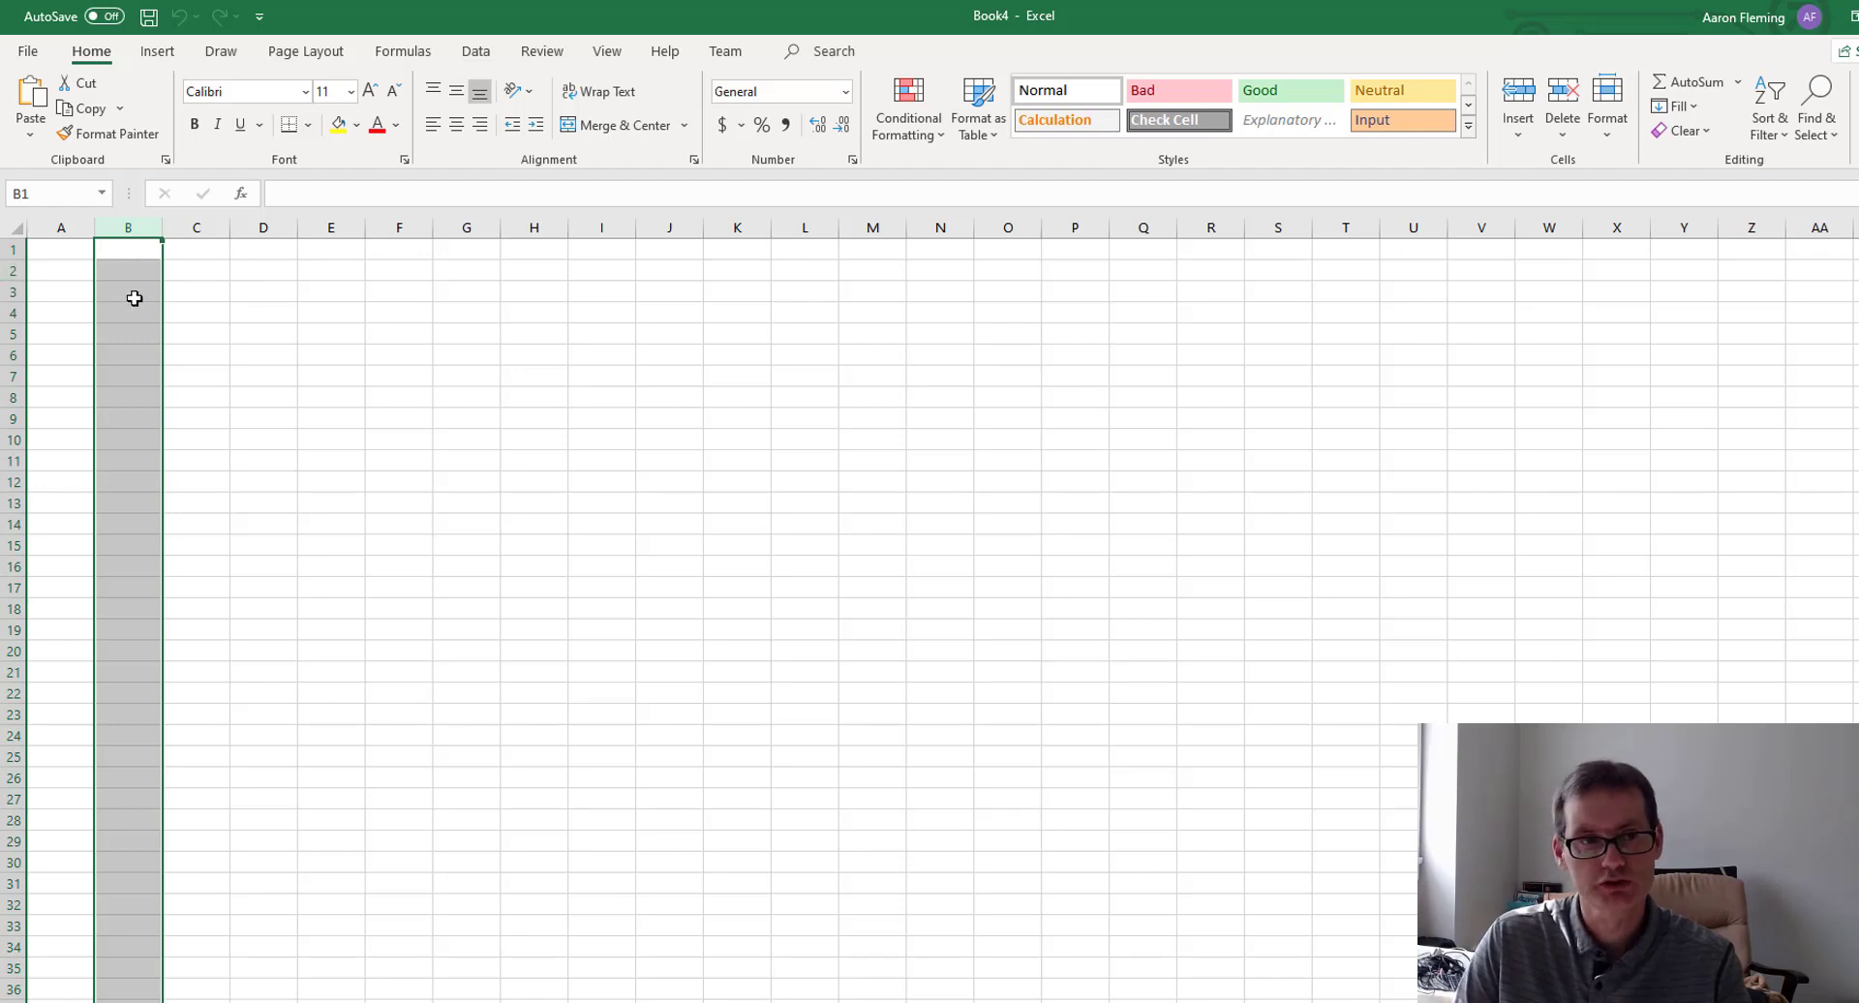
{"action": "left_click", "coordinate": [277, 315]}
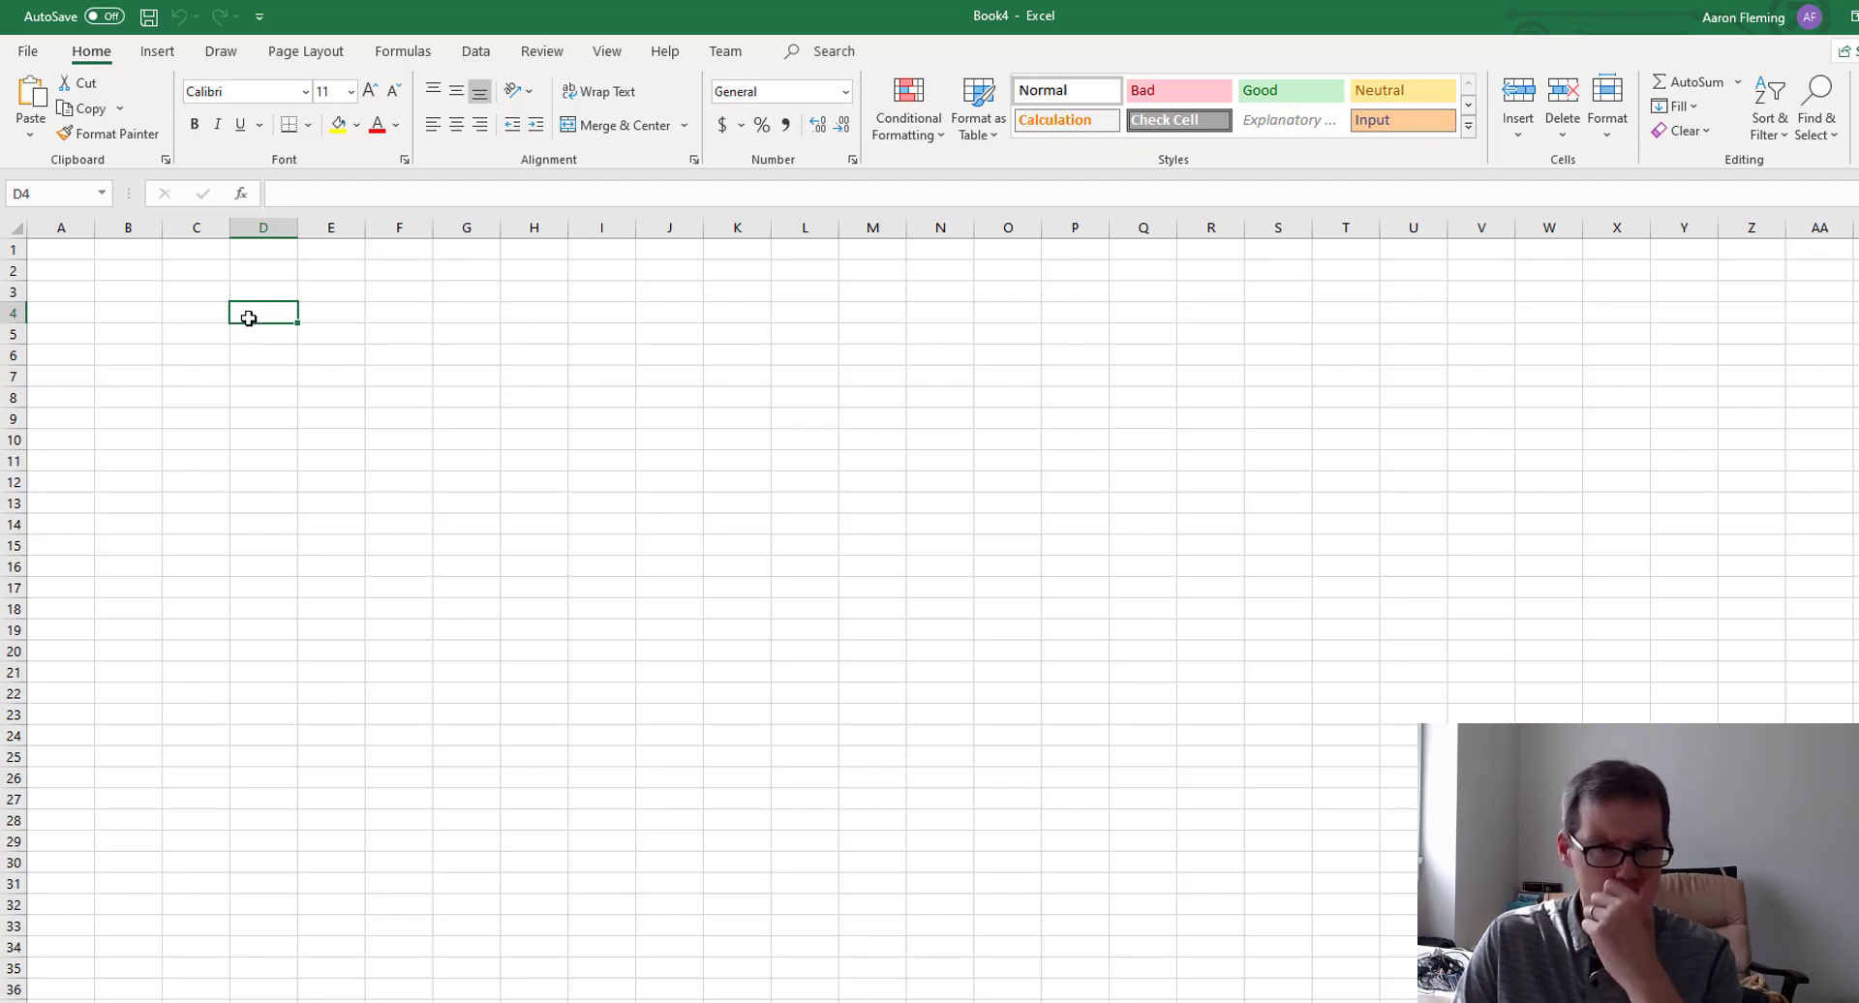
Merge and centre A1:N1 and enter the title 'Shopping Spree'.
{"action": "left_click_drag", "start_coordinate": [50, 246], "coordinate": [925, 253]}
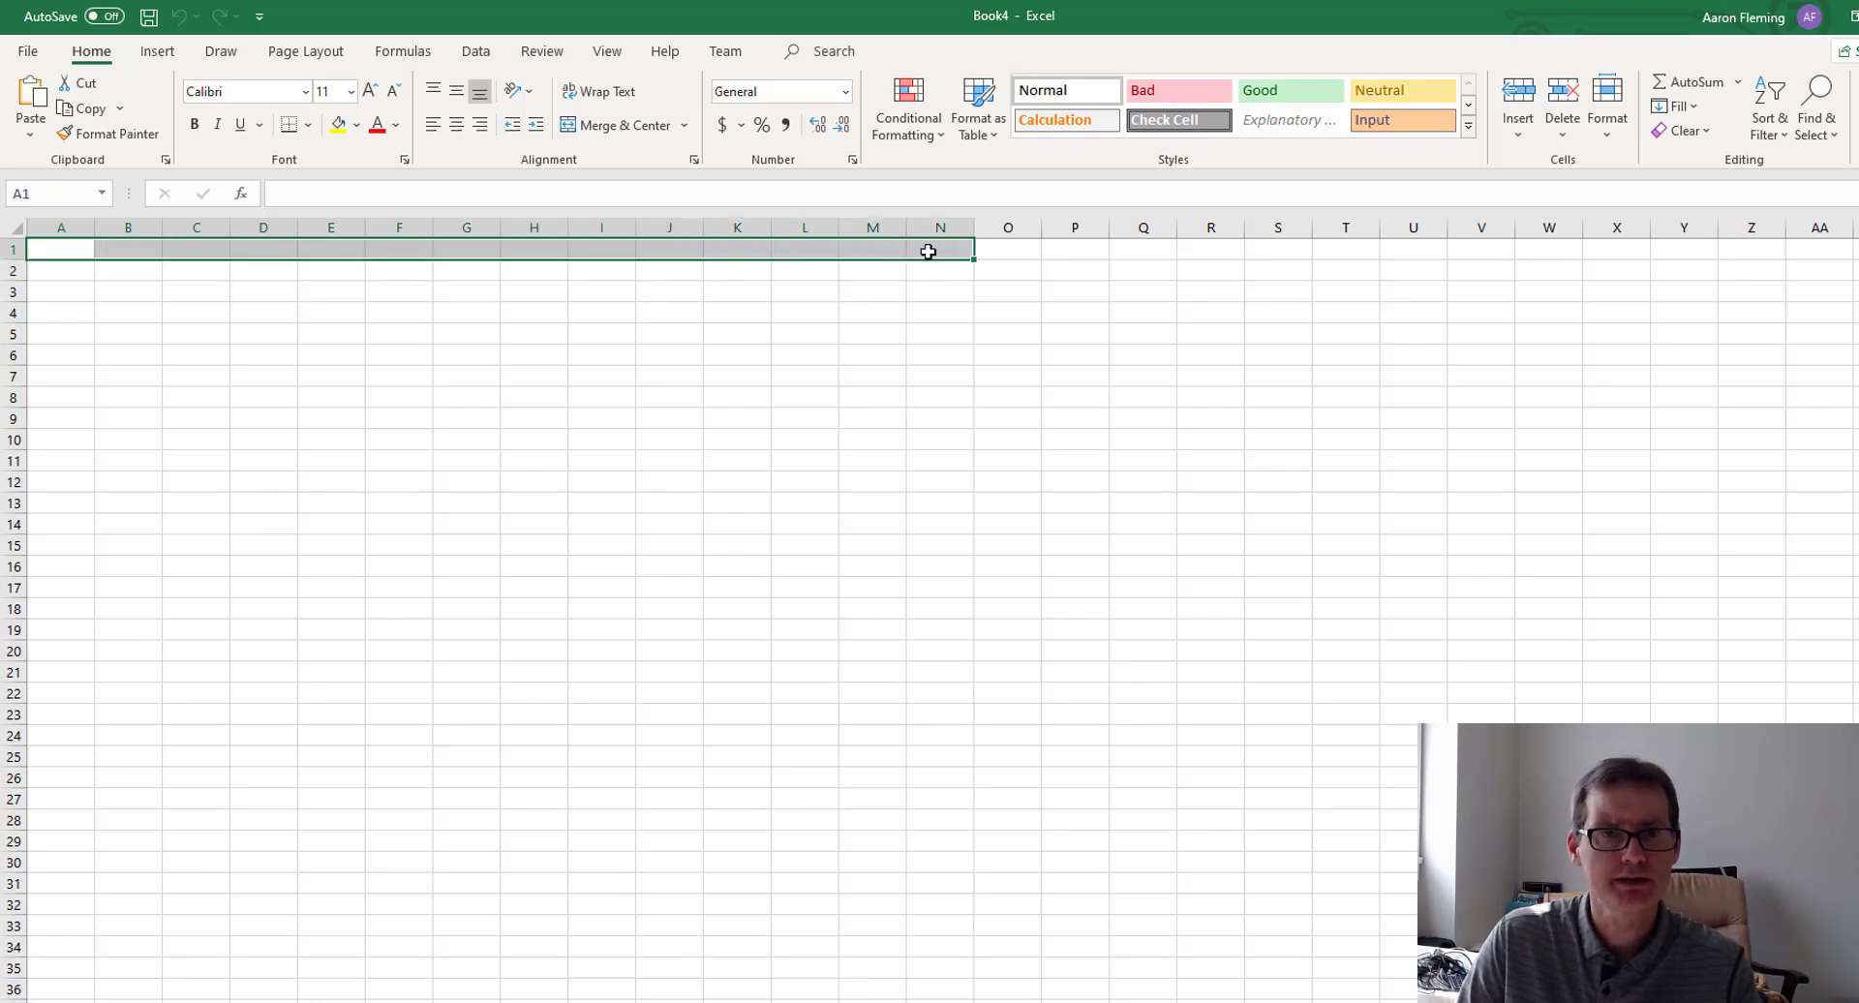
{"action": "left_click", "coordinate": [619, 93]}
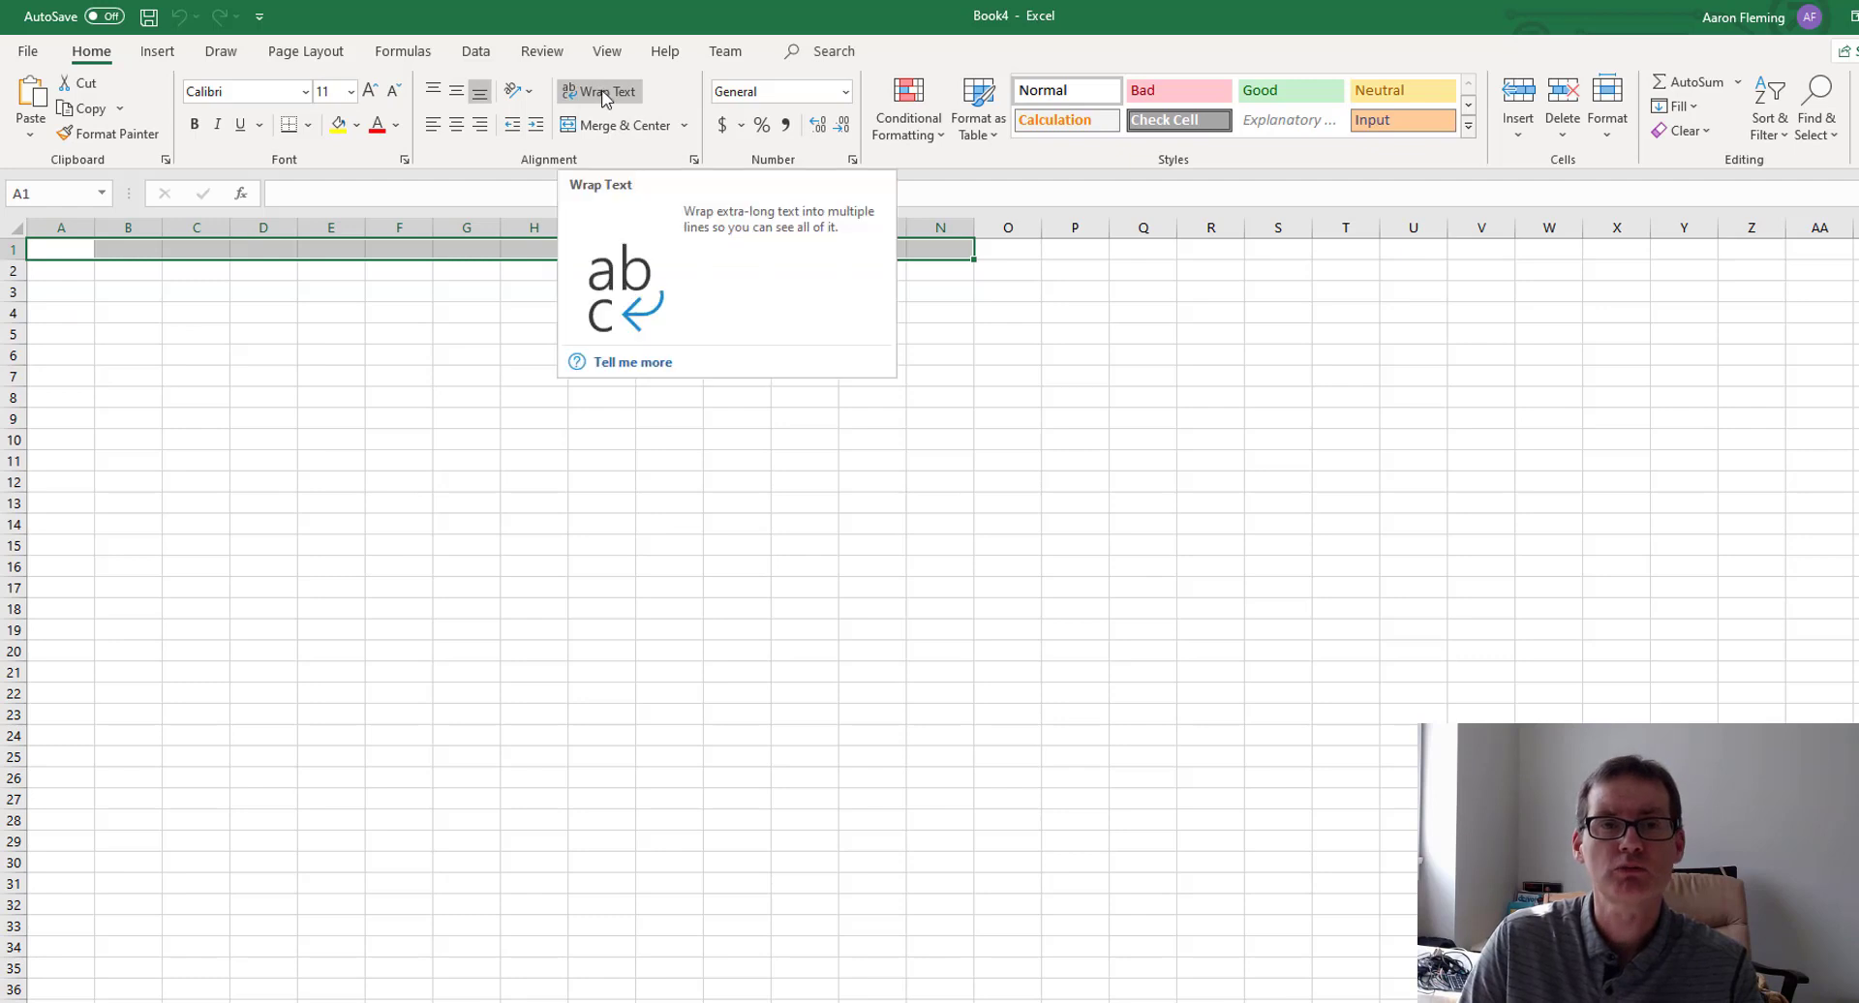
{"action": "left_click", "coordinate": [614, 126]}
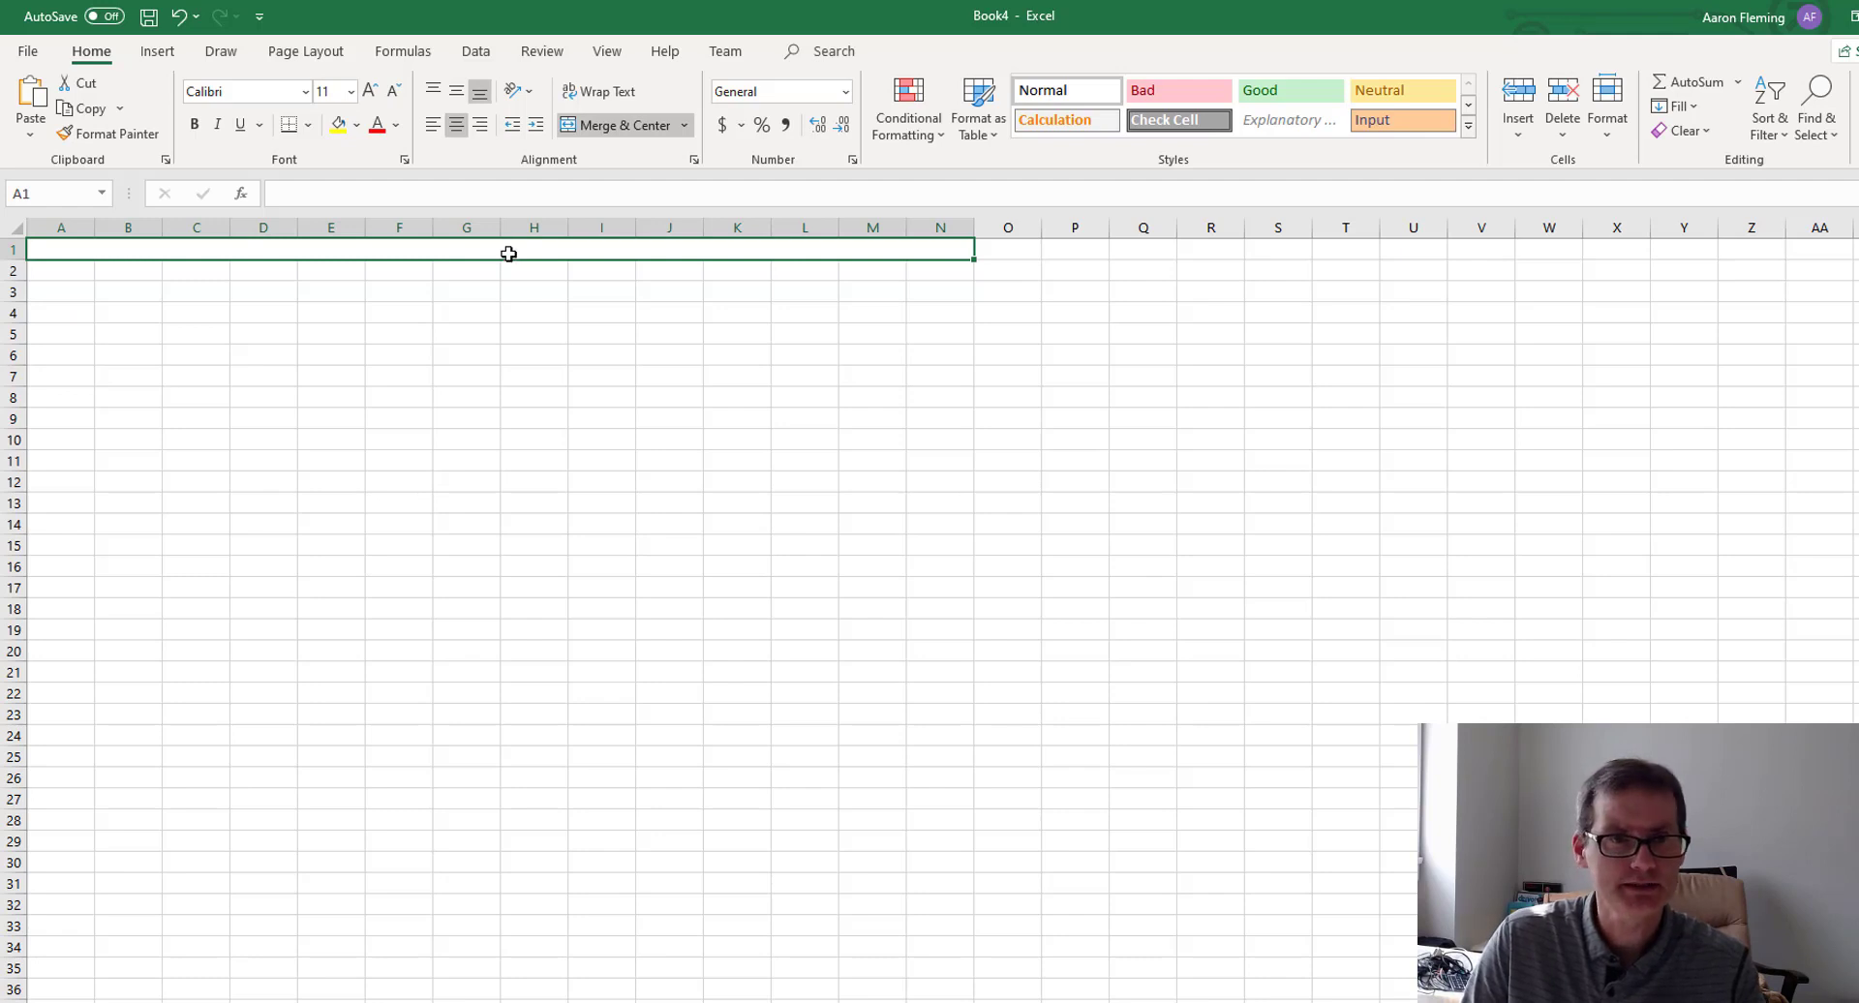
{"action": "left_click", "coordinate": [451, 371]}
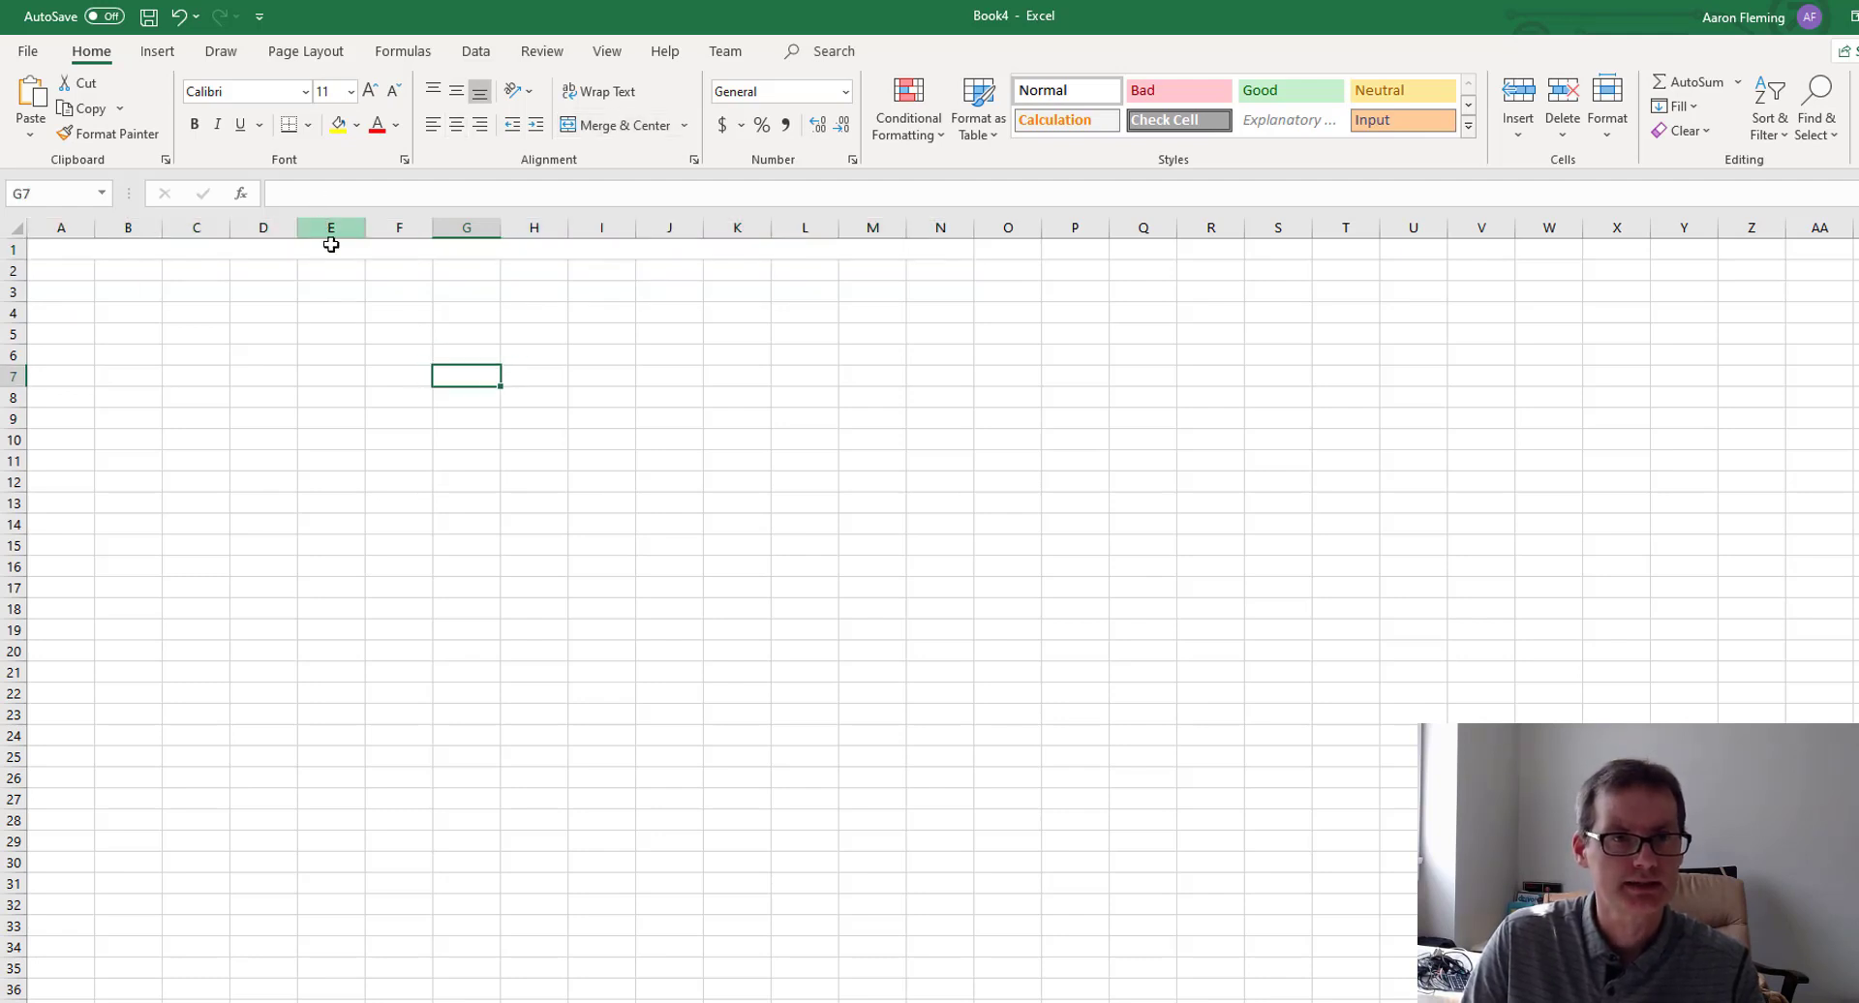
{"action": "left_click", "coordinate": [344, 249]}
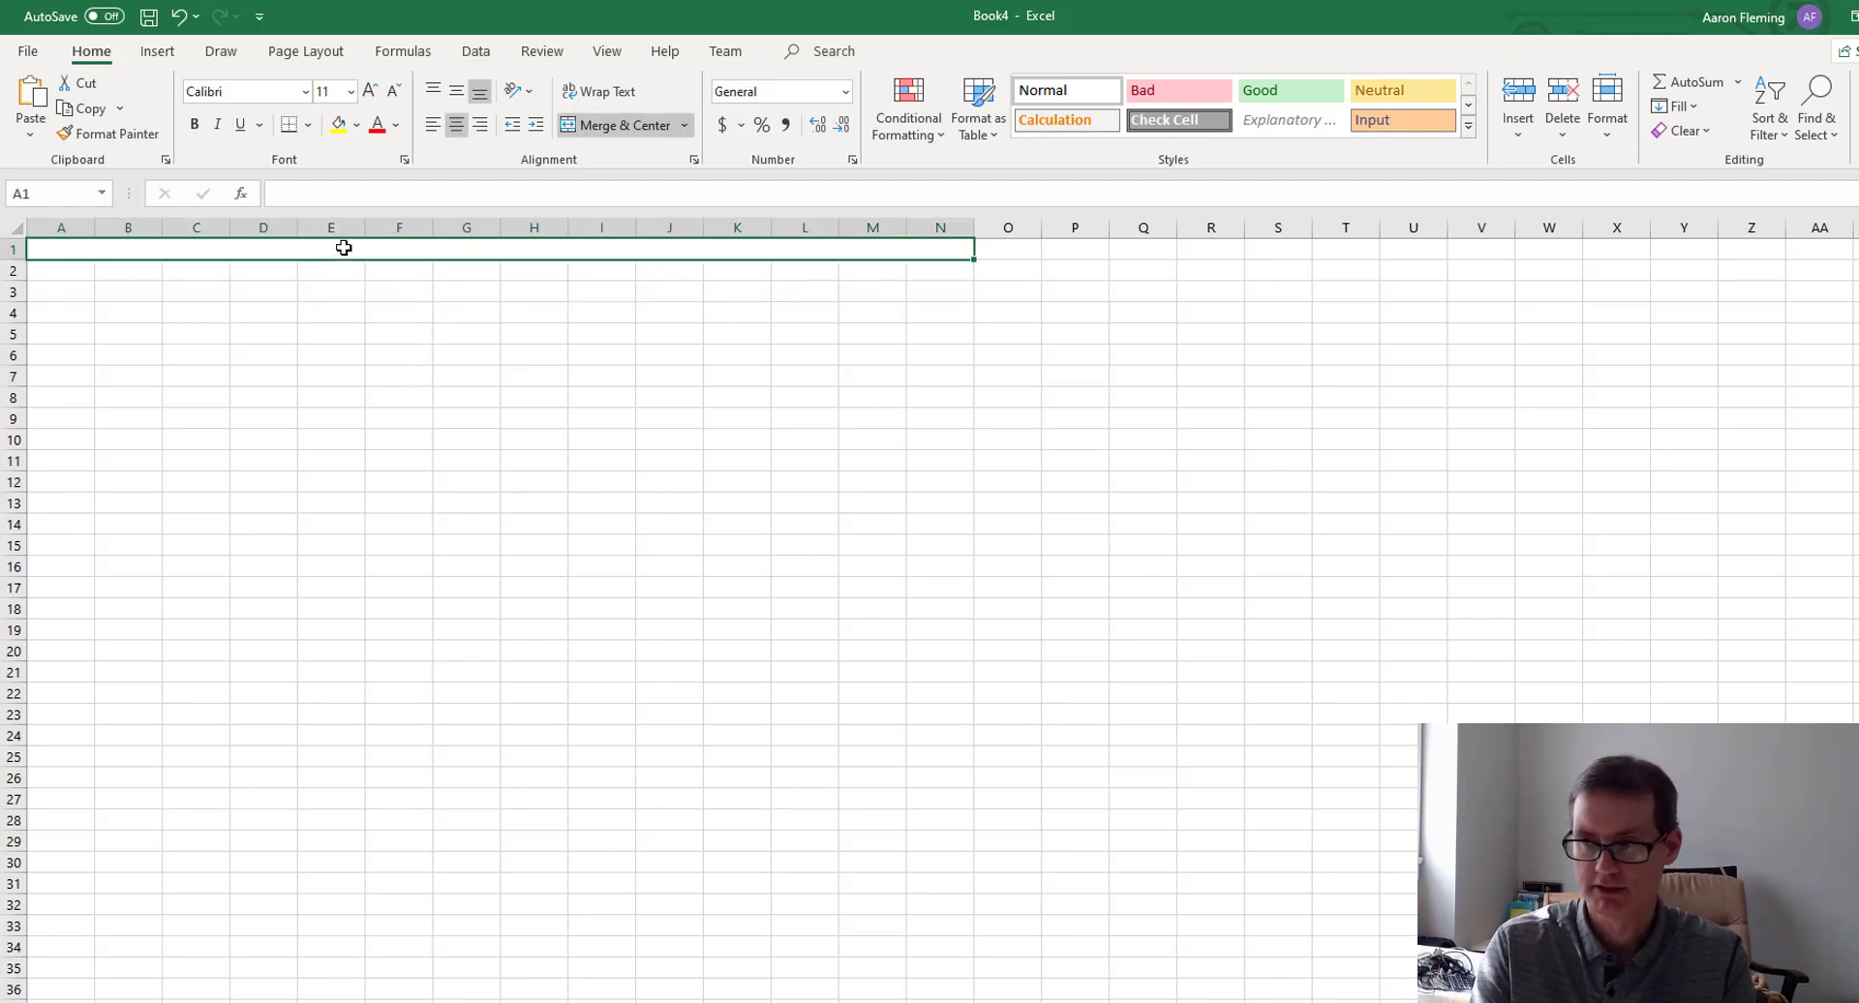
{"action": "type", "text": "Sho"}
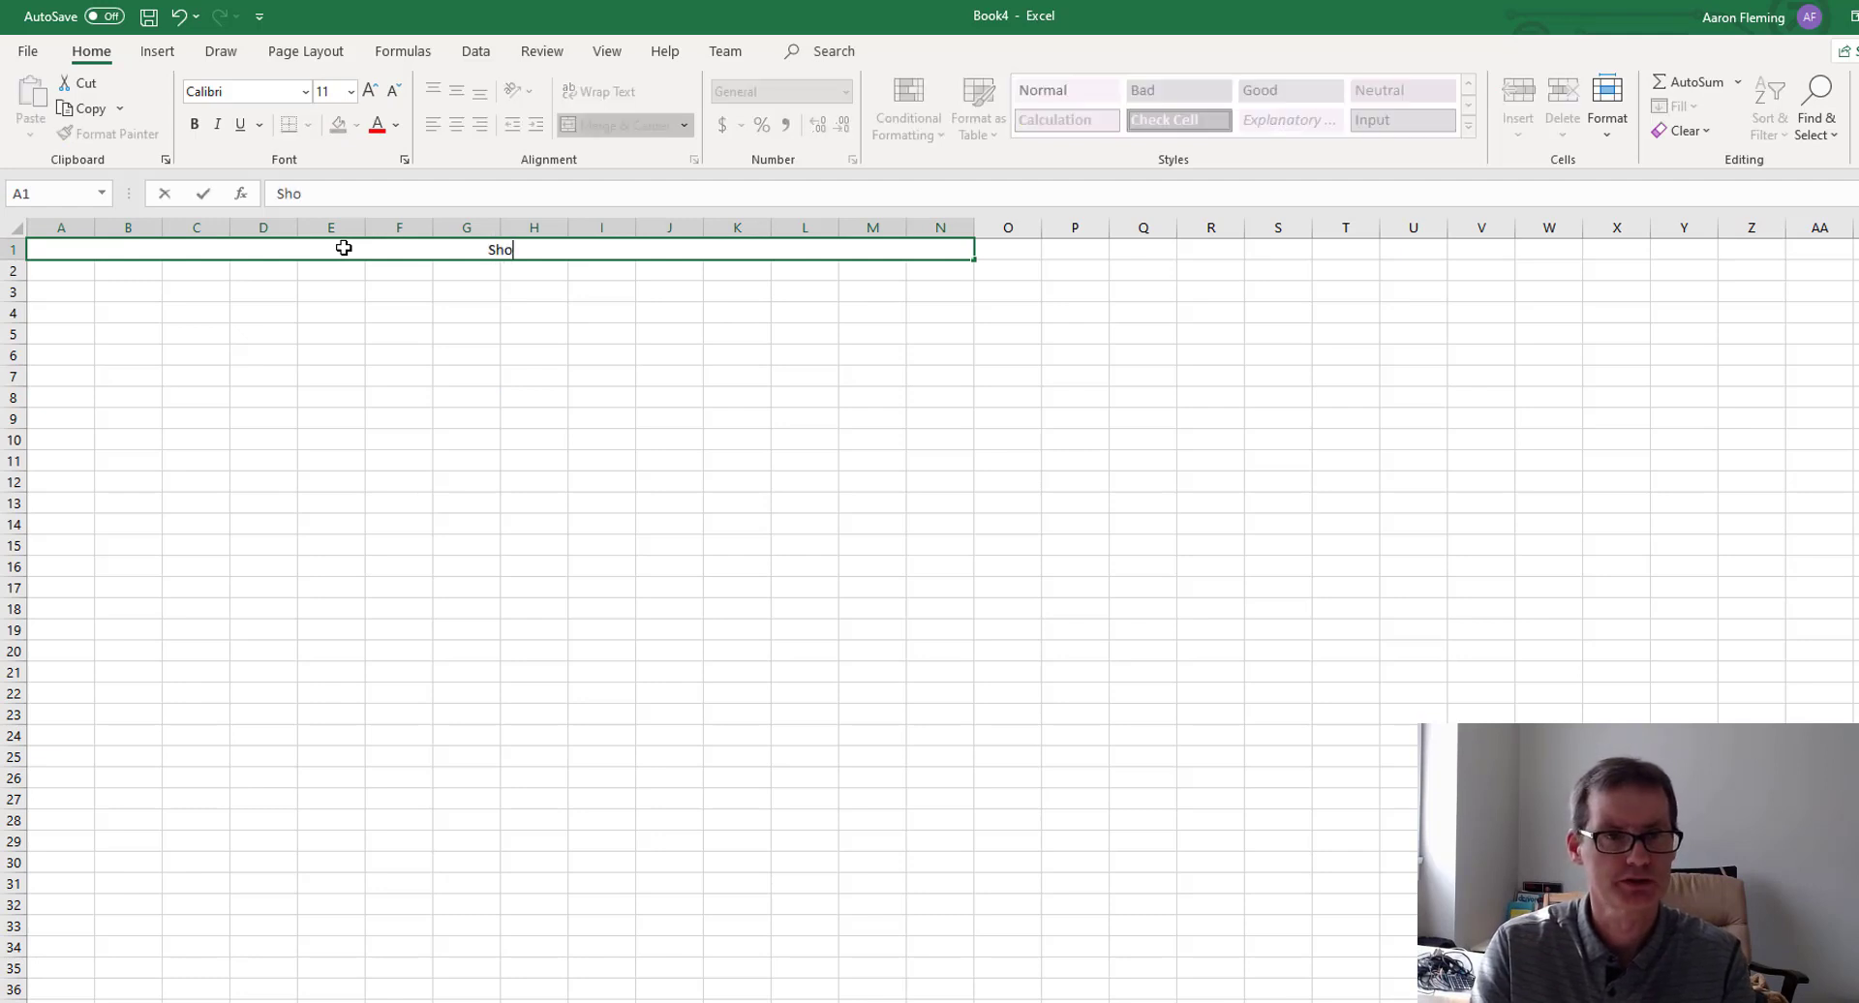
{"action": "type", "text": "ppppin"}
{"action": "key", "text": "BackSpace"}
{"action": "key", "text": "BackSpace"}
{"action": "key", "text": "BackSpace"}
{"action": "key", "text": "BackSpace"}
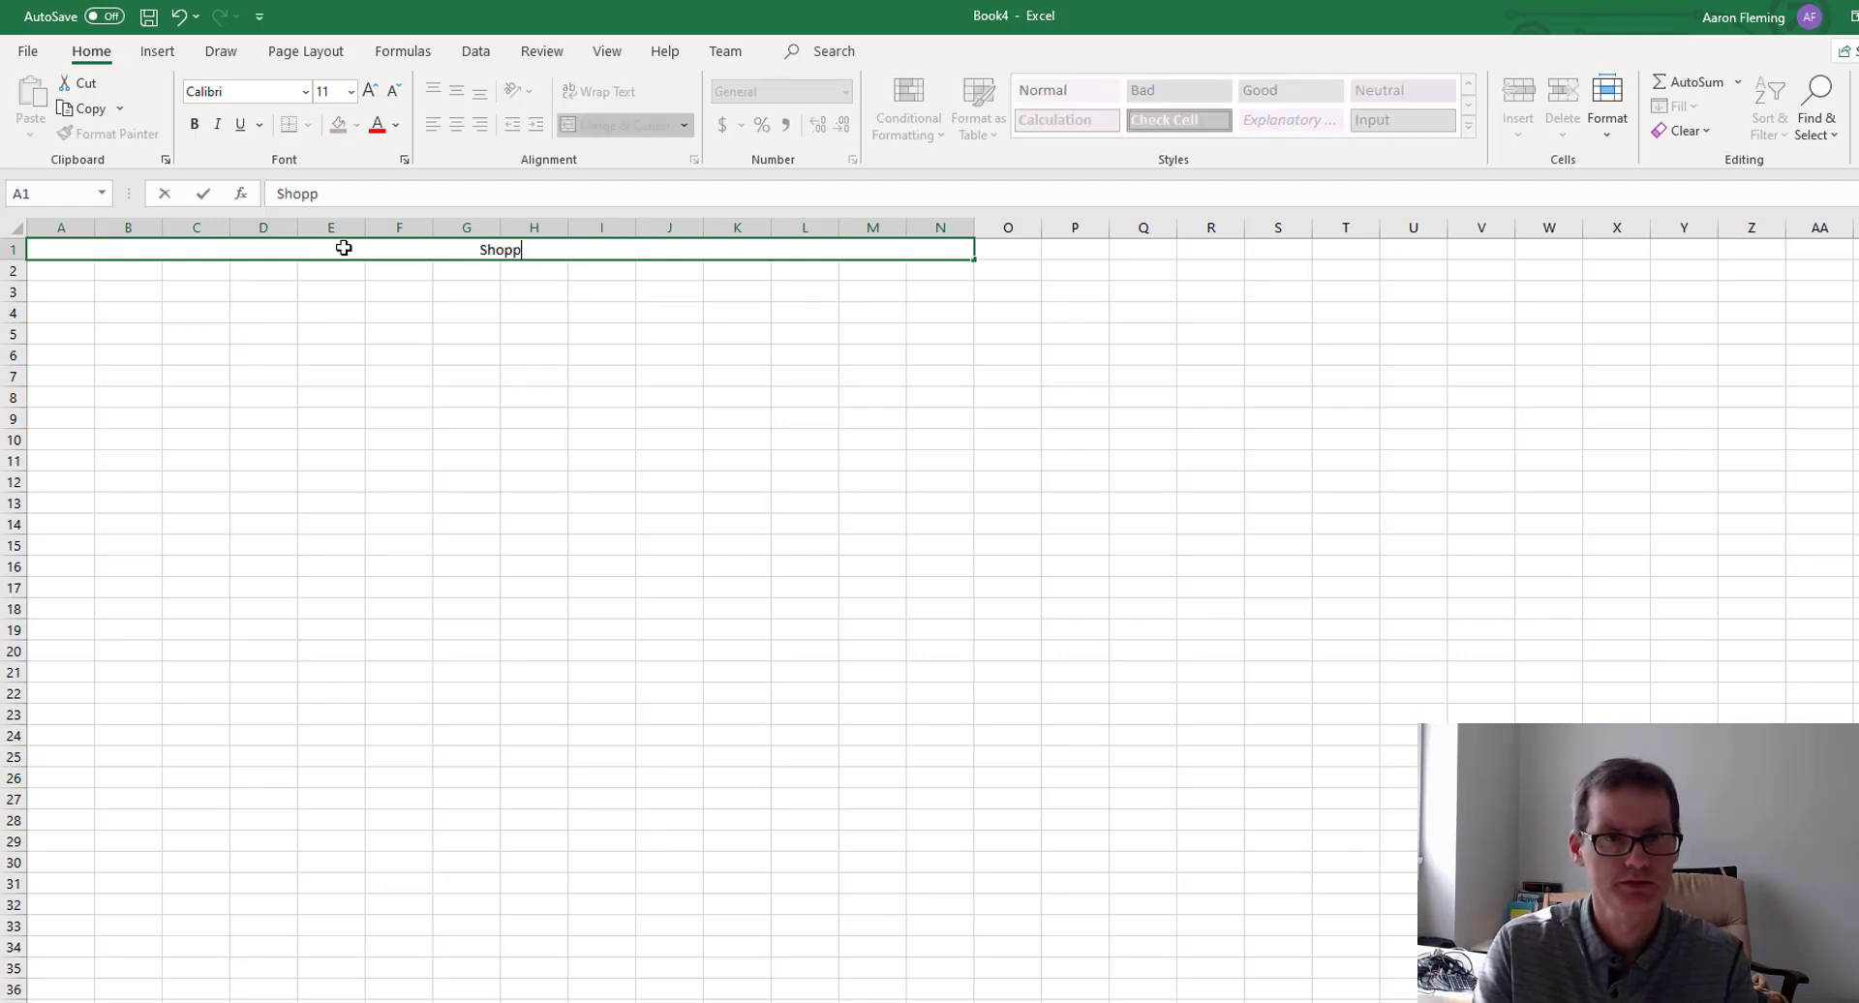
{"action": "type", "text": "ing Spree"}
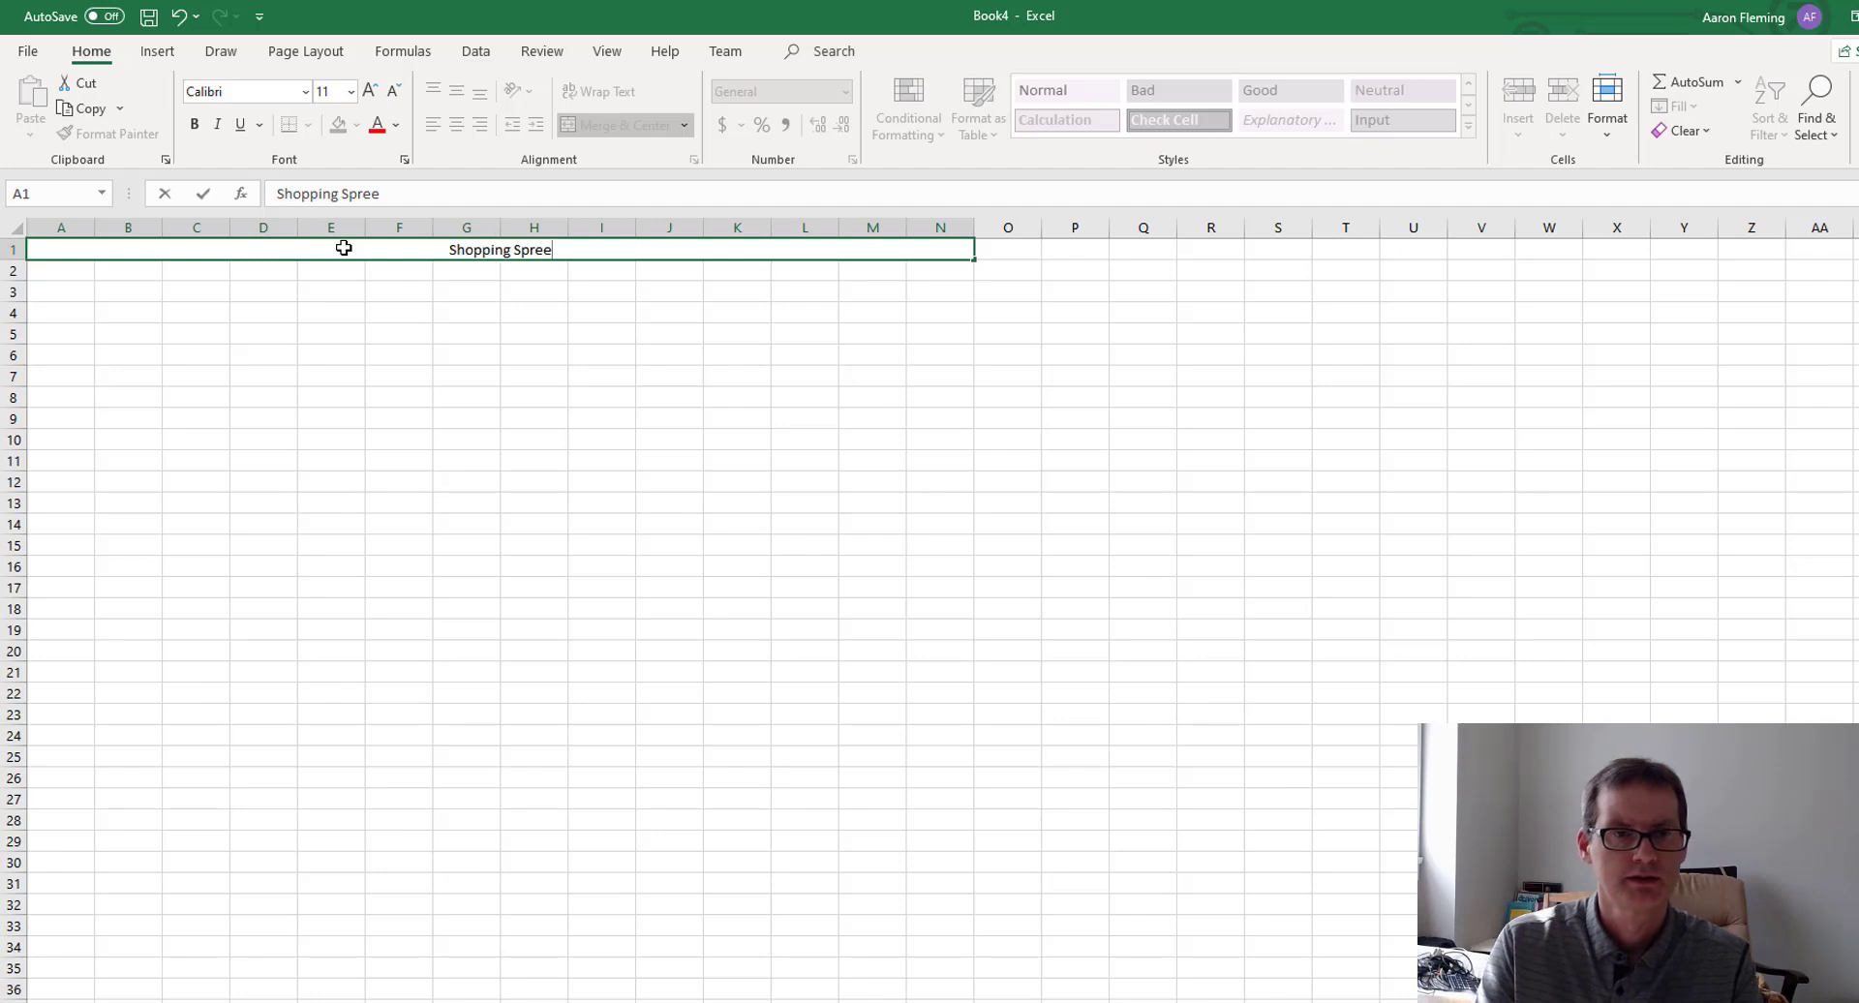
{"action": "key", "text": "Return"}
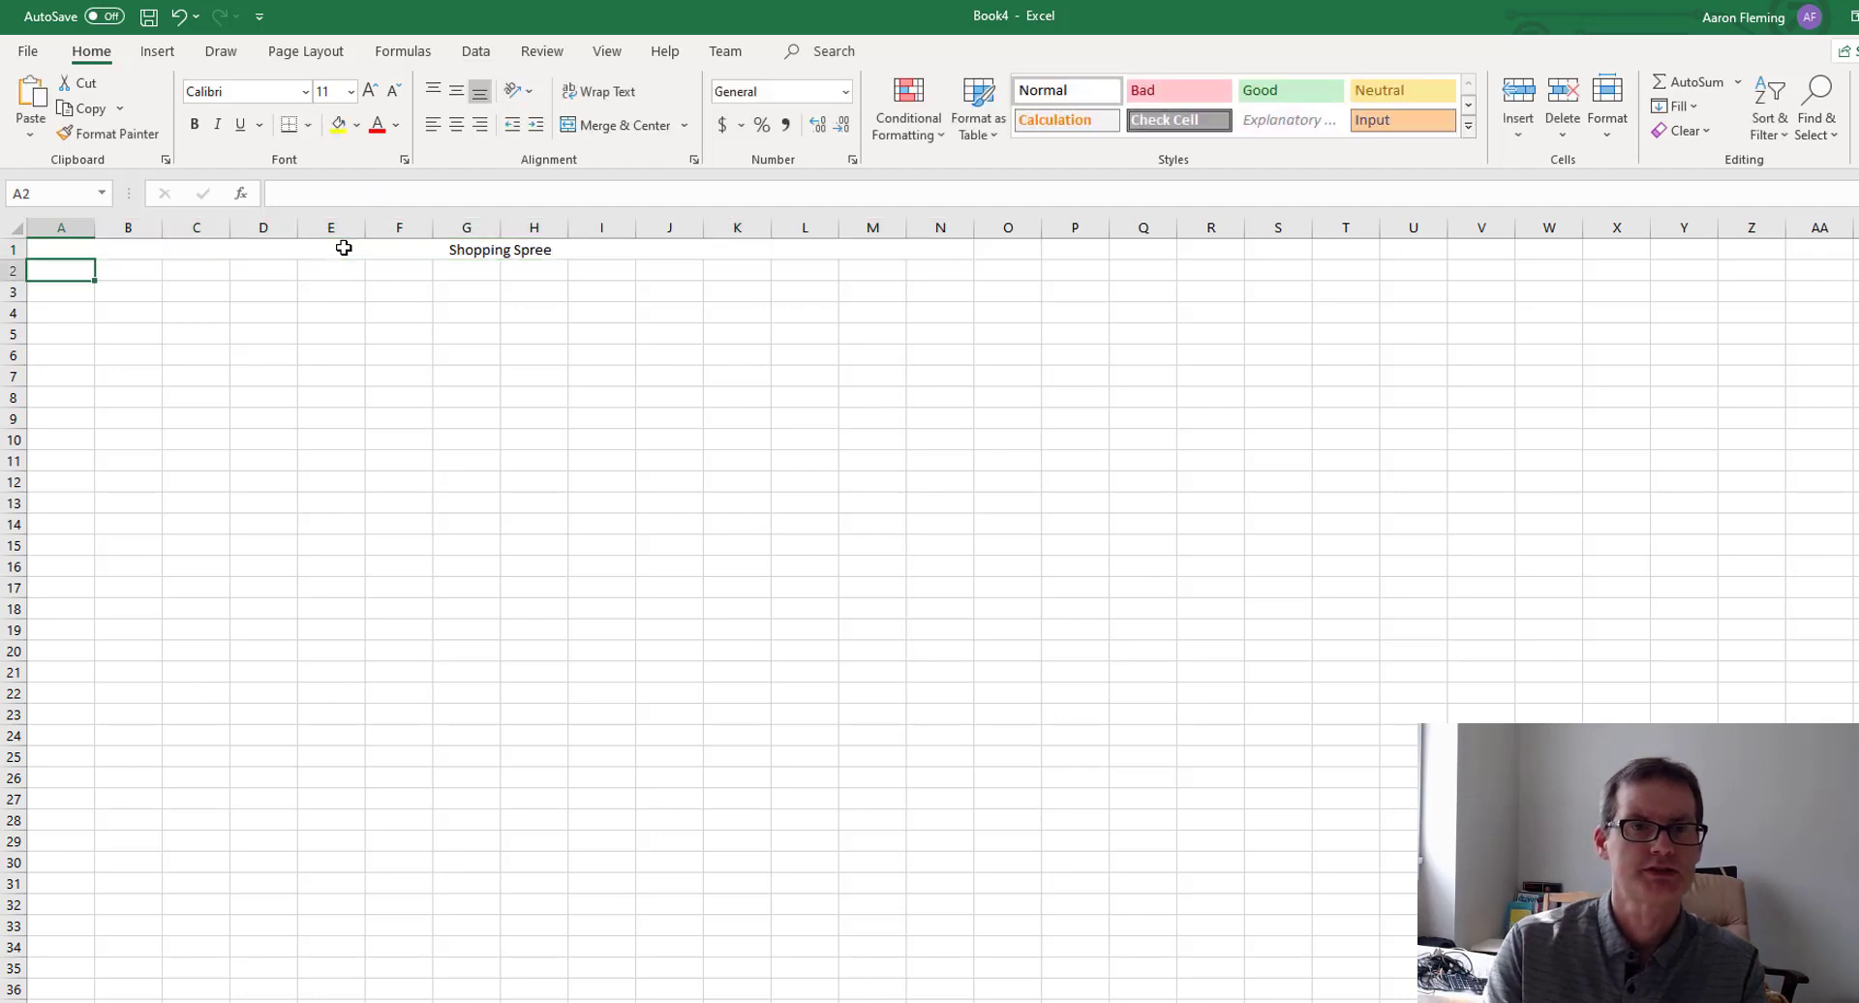
Enlarge the title font five steps, make it bold, and make row 1 taller.
{"action": "left_click", "coordinate": [462, 251]}
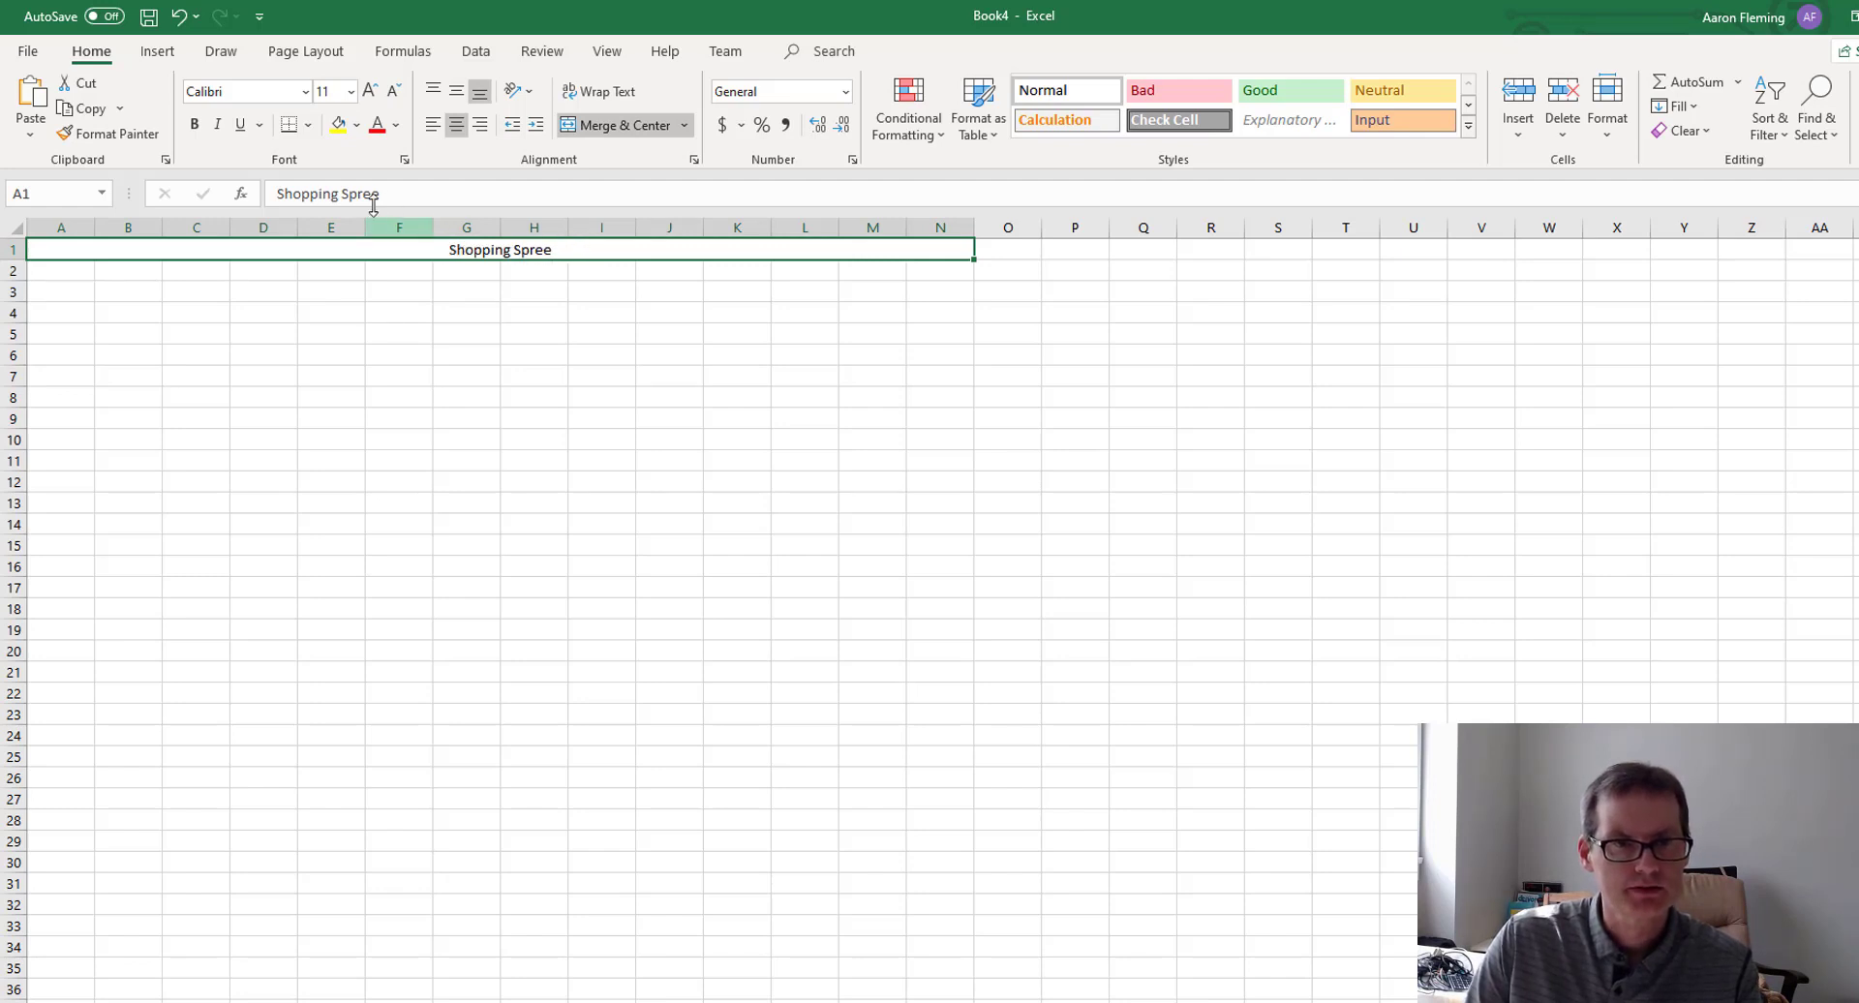
{"action": "left_click_drag", "start_coordinate": [383, 191], "coordinate": [274, 193]}
{"action": "left_click", "coordinate": [370, 92]}
{"action": "left_click", "coordinate": [369, 92]}
{"action": "left_click", "coordinate": [370, 92]}
{"action": "left_click", "coordinate": [370, 92]}
{"action": "left_click", "coordinate": [369, 92]}
{"action": "left_click", "coordinate": [370, 92]}
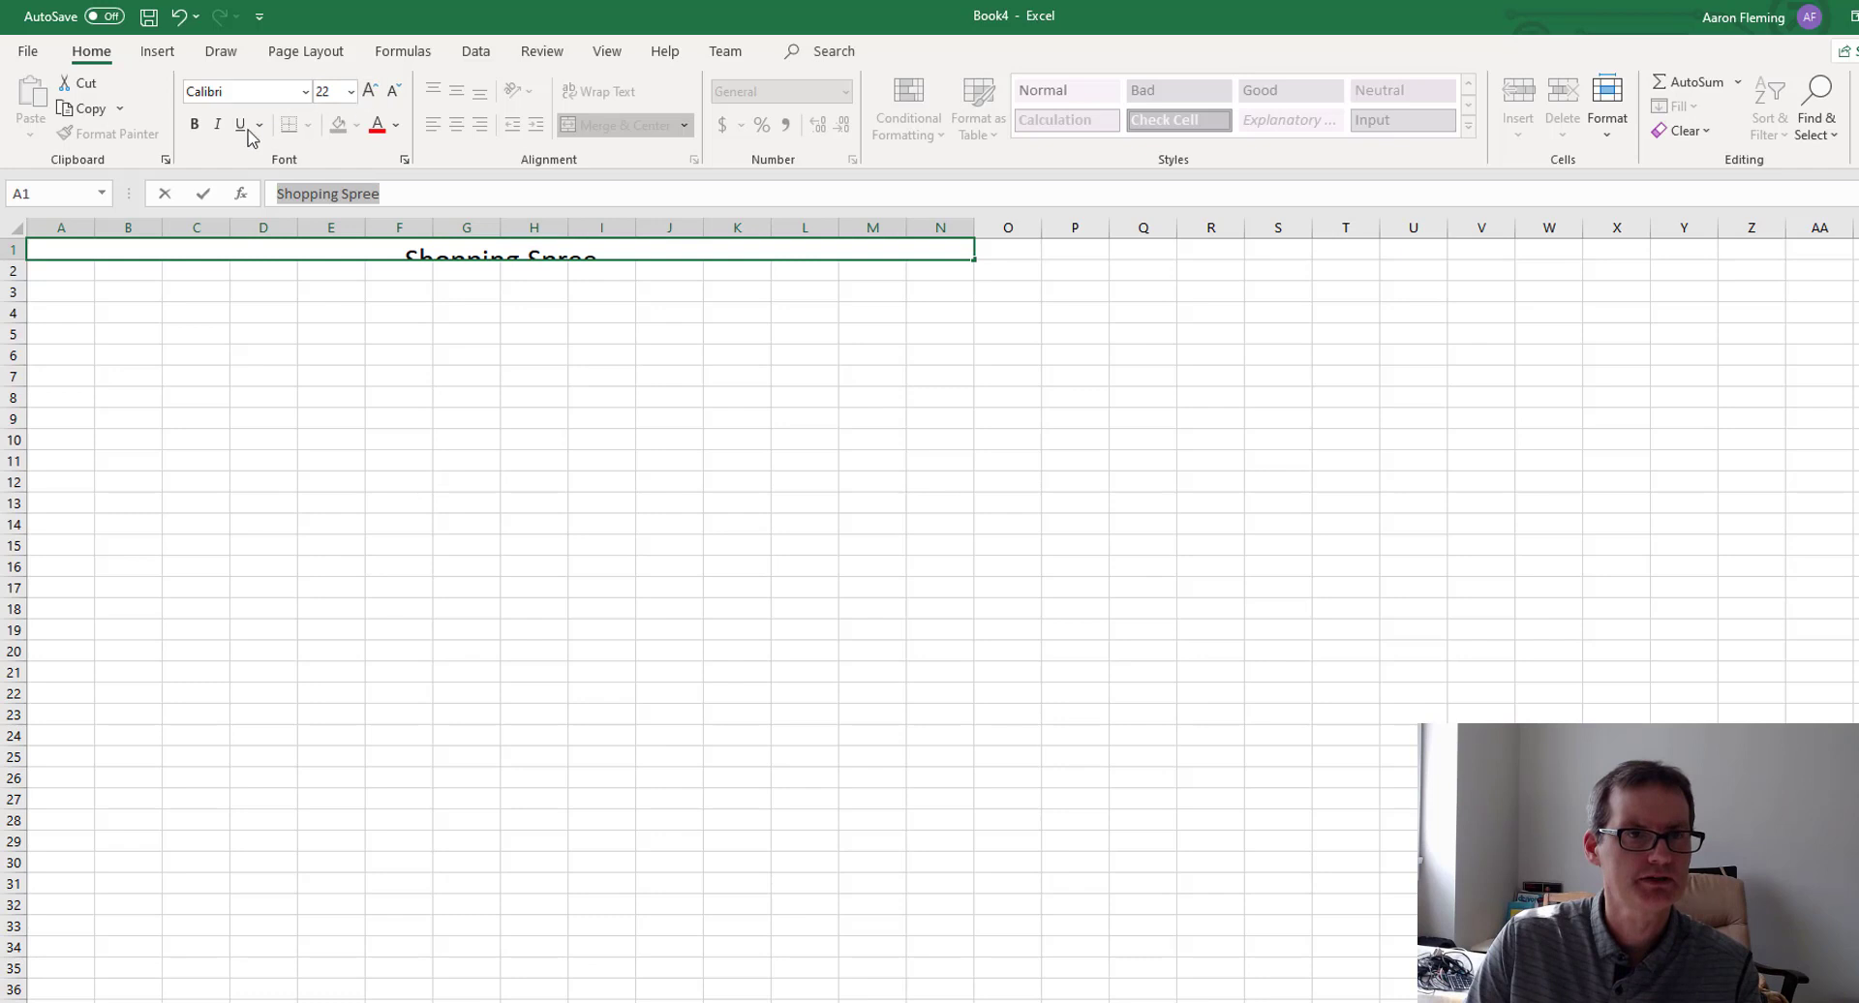
{"action": "left_click", "coordinate": [195, 125]}
{"action": "left_click", "coordinate": [291, 327]}
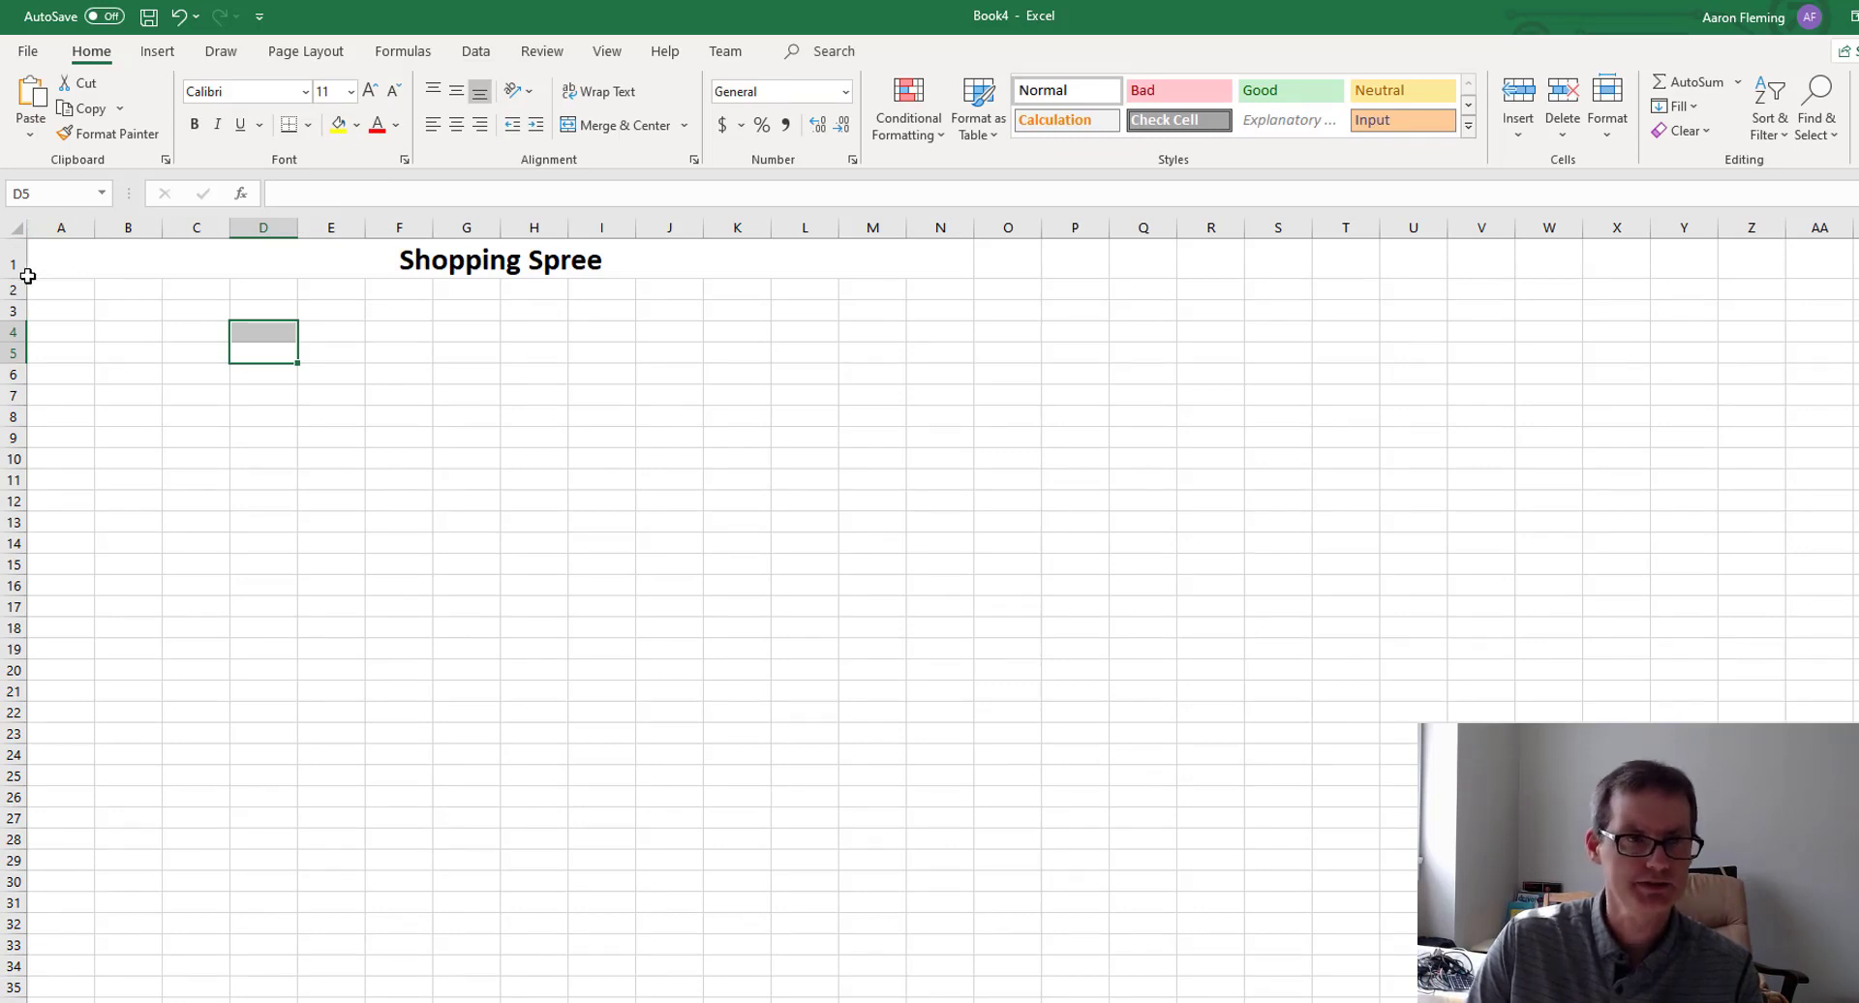
{"action": "mouse_move", "coordinate": [19, 279]}
{"action": "left_mouse_down"}
{"action": "mouse_move", "coordinate": [18, 302]}
{"action": "mouse_move", "coordinate": [18, 281]}
{"action": "left_mouse_up"}
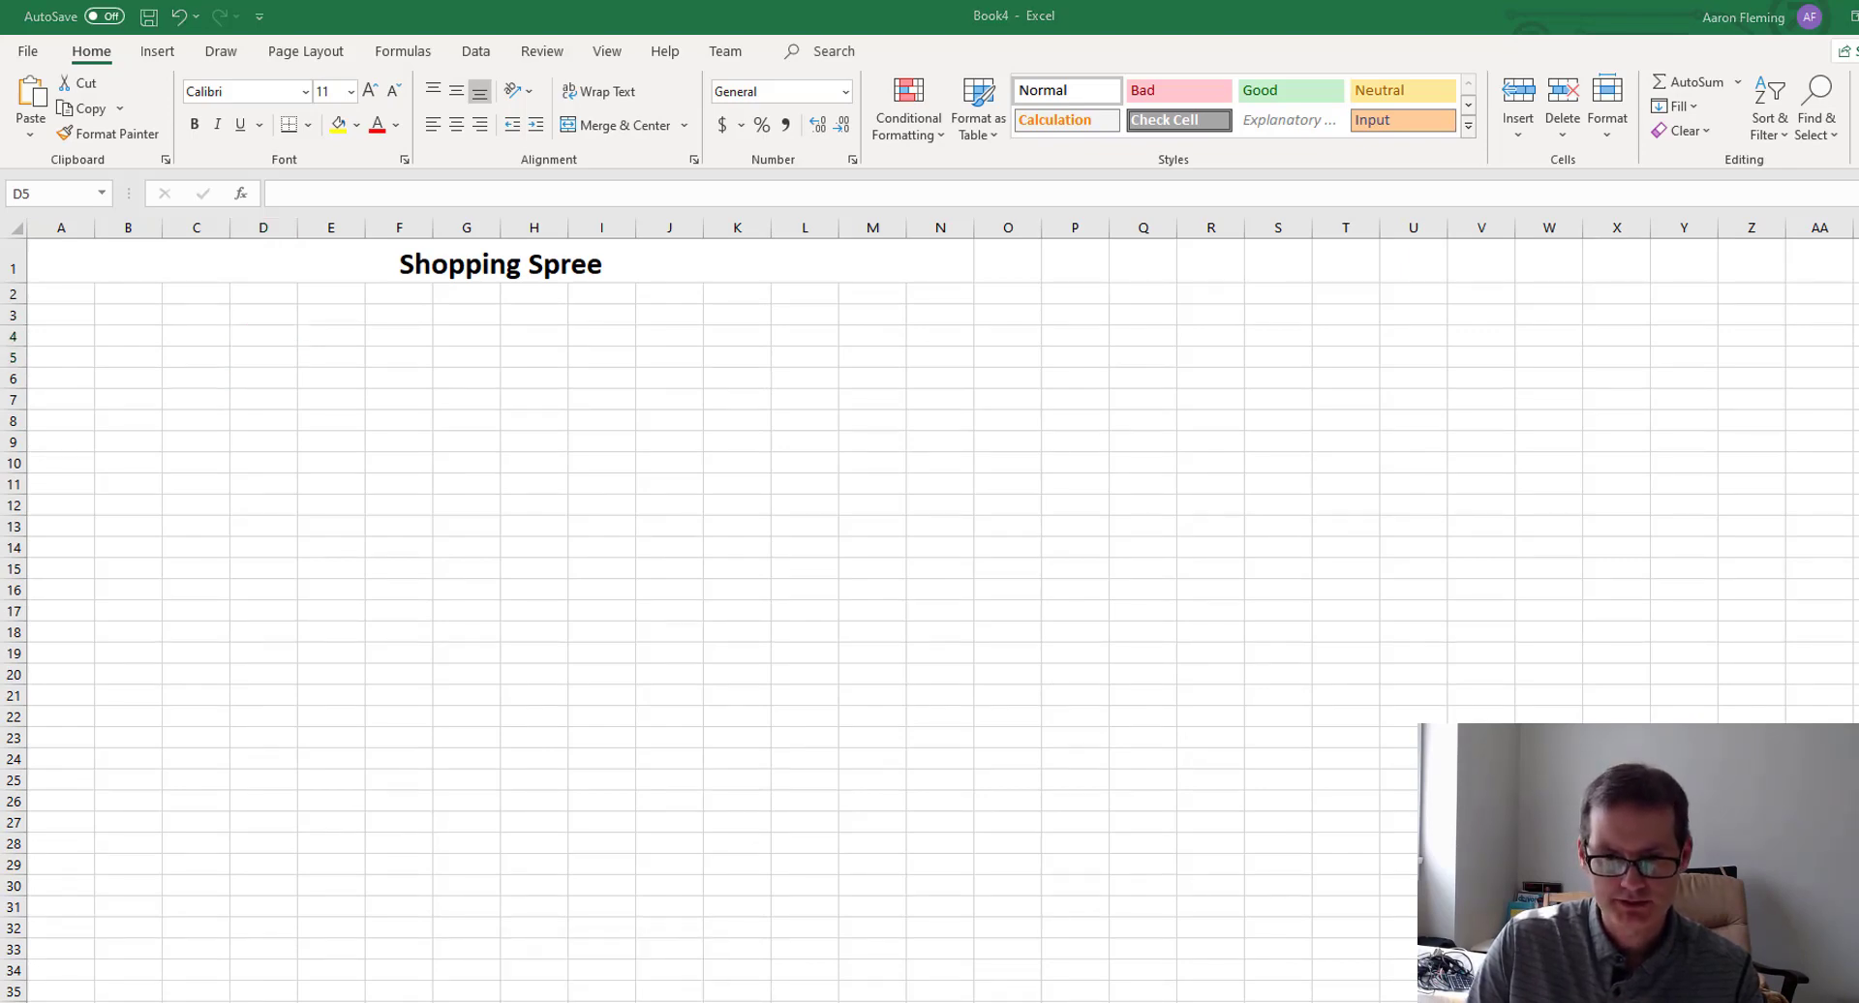
{"action": "key", "text": "alt+Tab"}
{"action": "key", "text": "alt+Tab"}
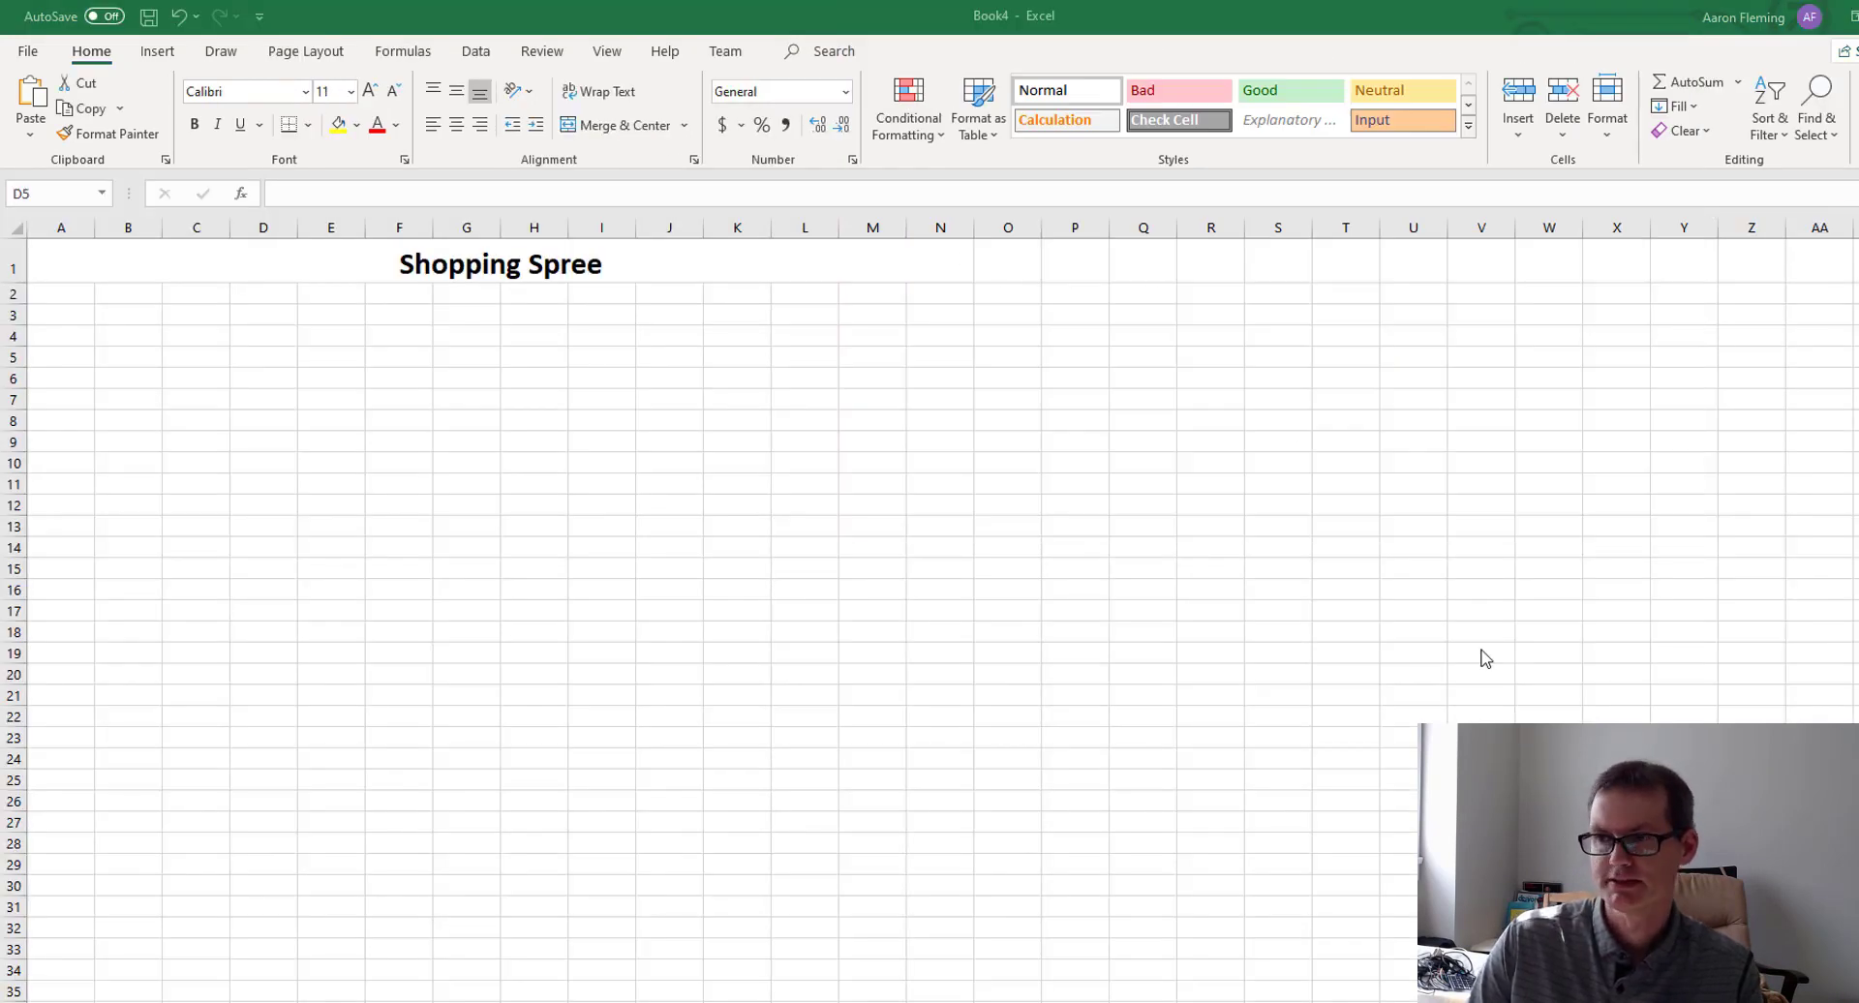
Enter the Budget label with 2000 and the Tax Rate label with 12% in I2:J3.
{"action": "left_click", "coordinate": [619, 296]}
{"action": "type", "text": "Budget"}
{"action": "key", "text": "Tab"}
{"action": "type", "text": "2"}
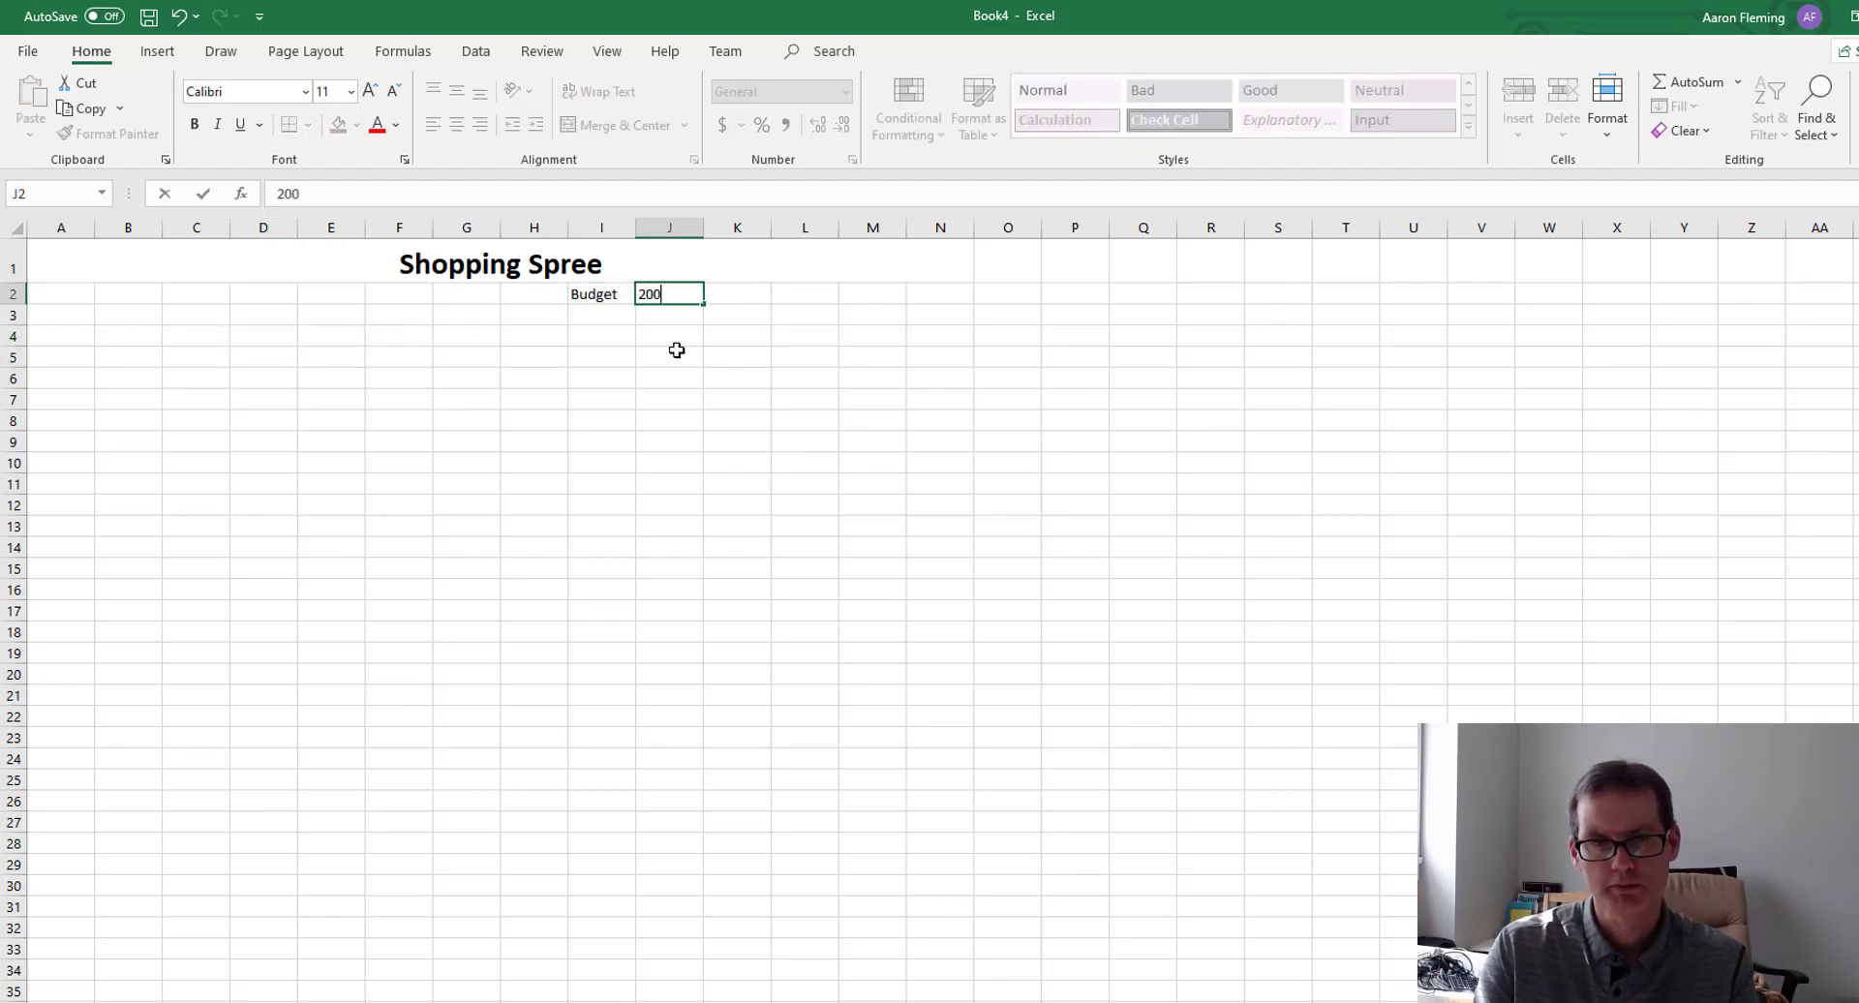
{"action": "key", "text": "Return"}
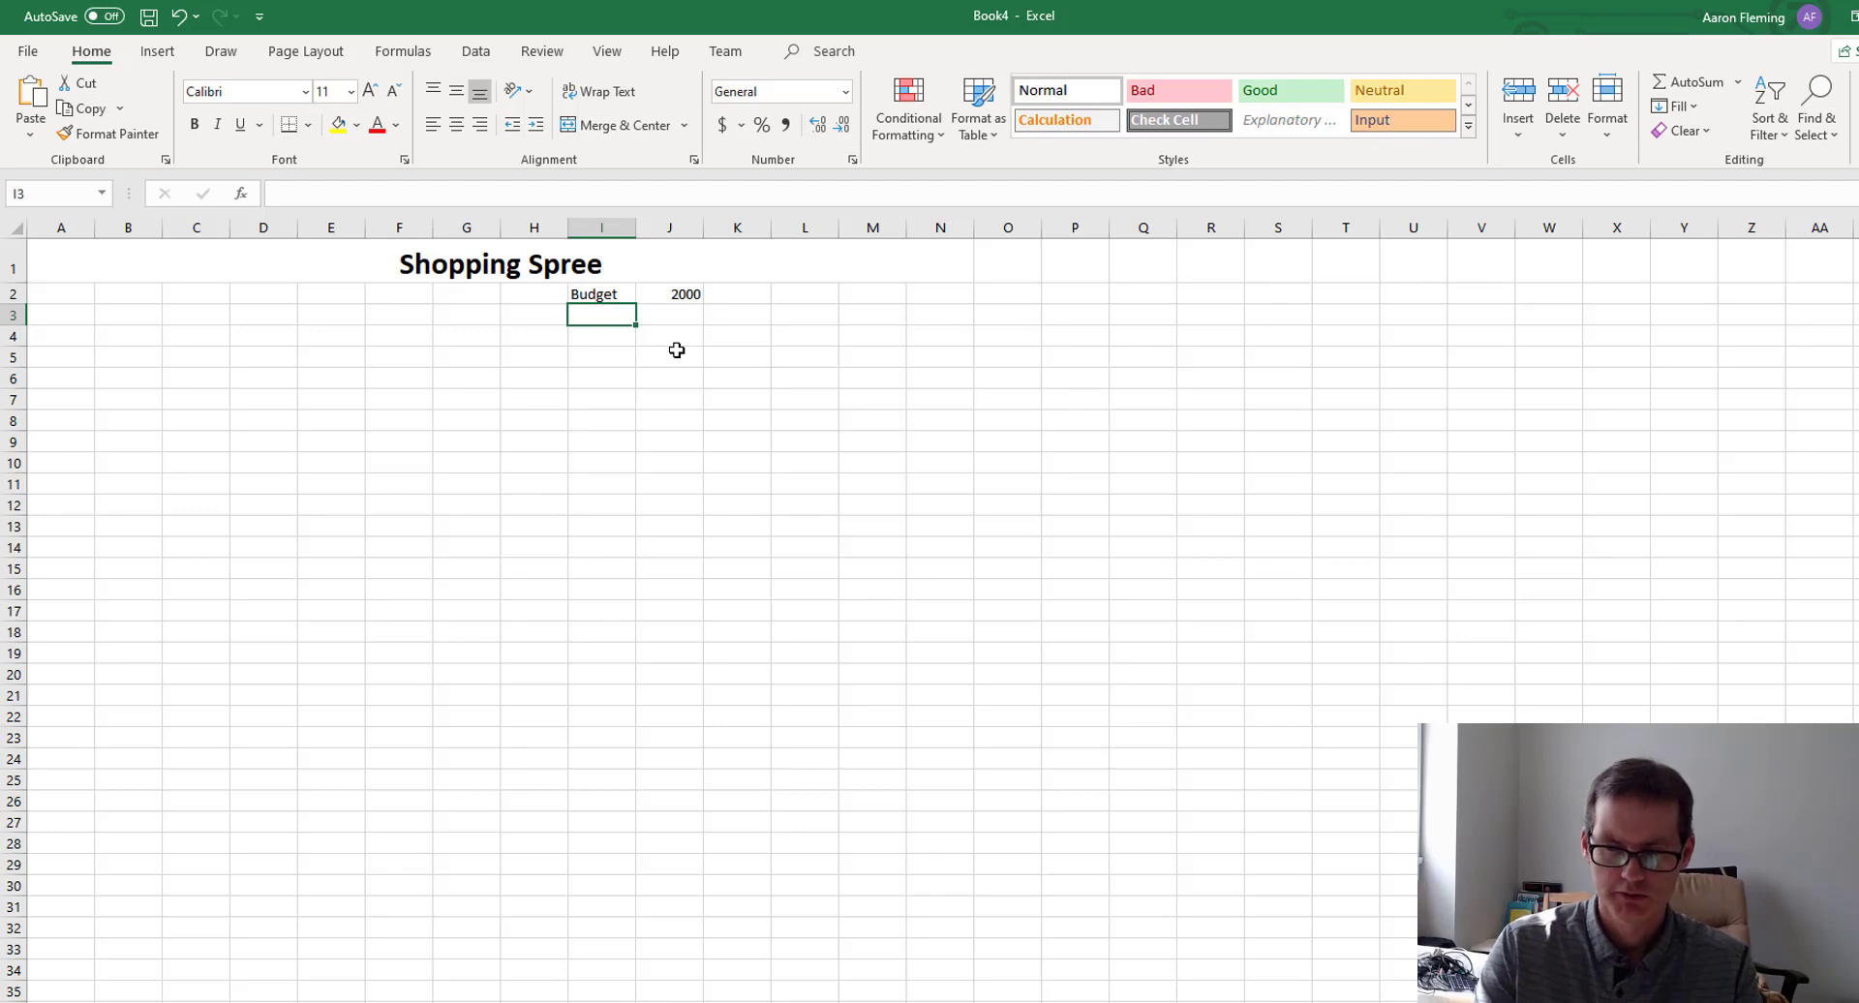
{"action": "type", "text": "Tax Rate"}
{"action": "key", "text": "Tab"}
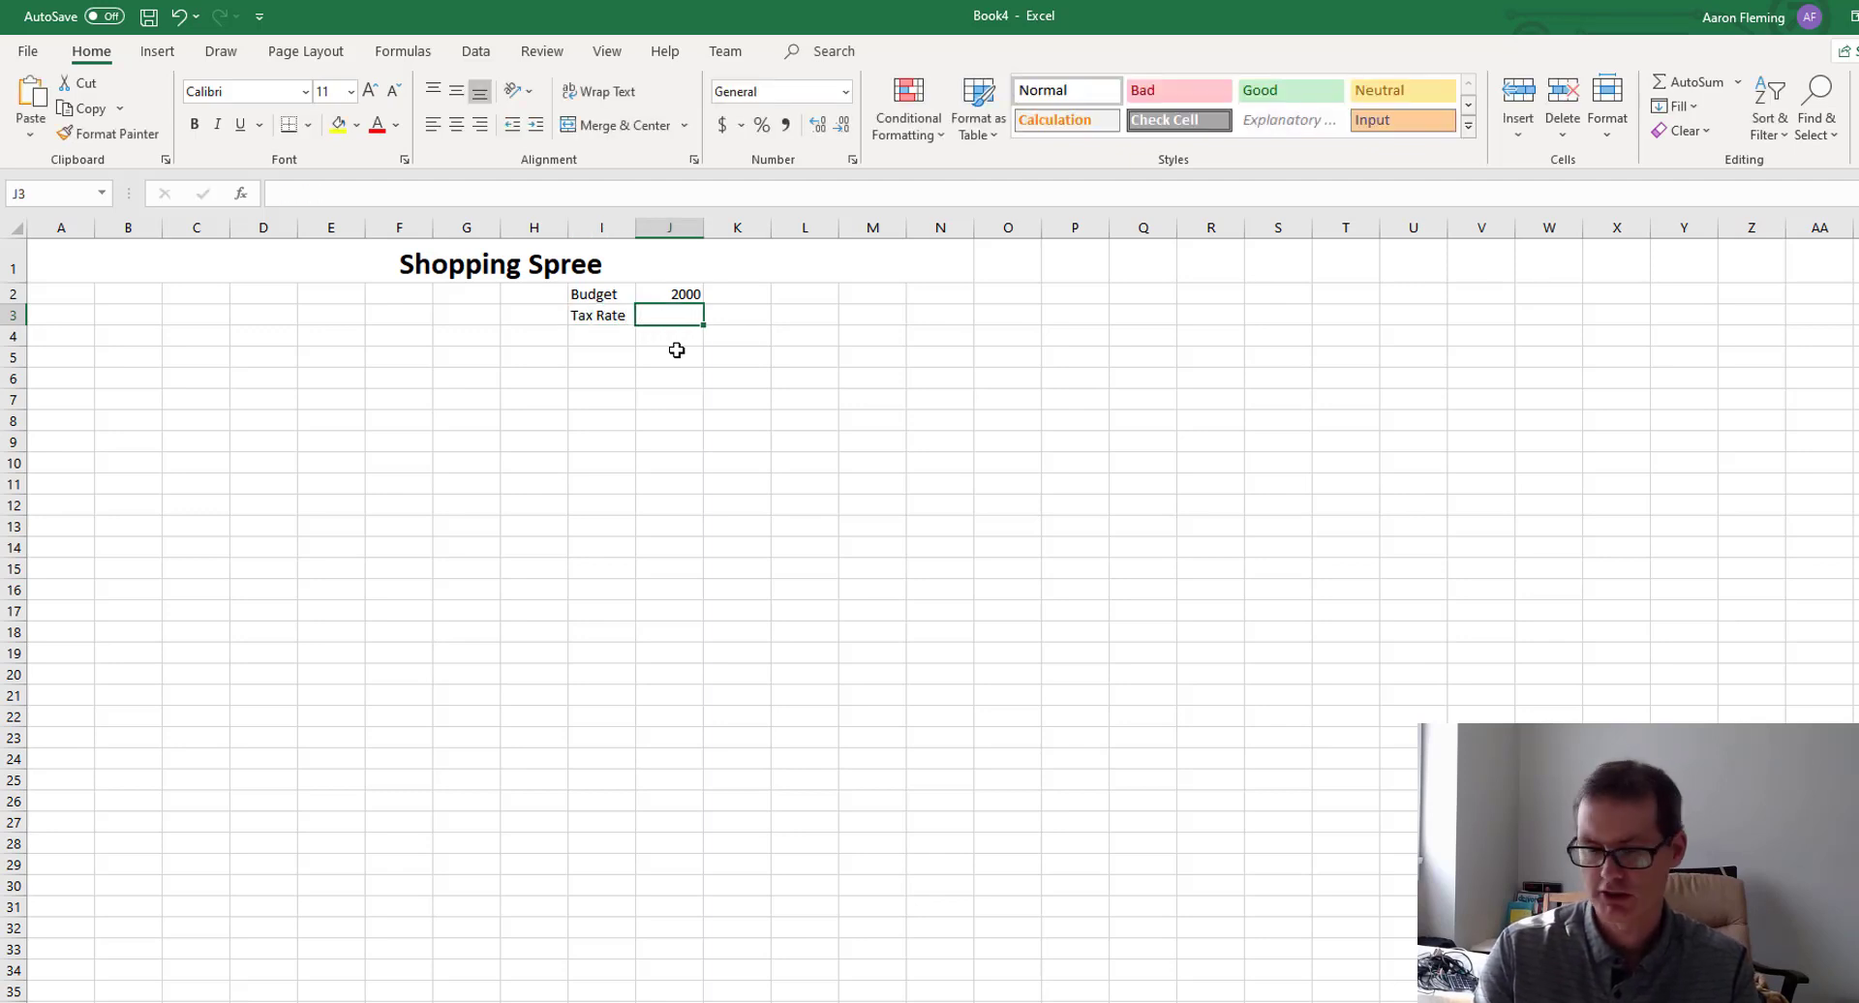
{"action": "type", "text": "12%"}
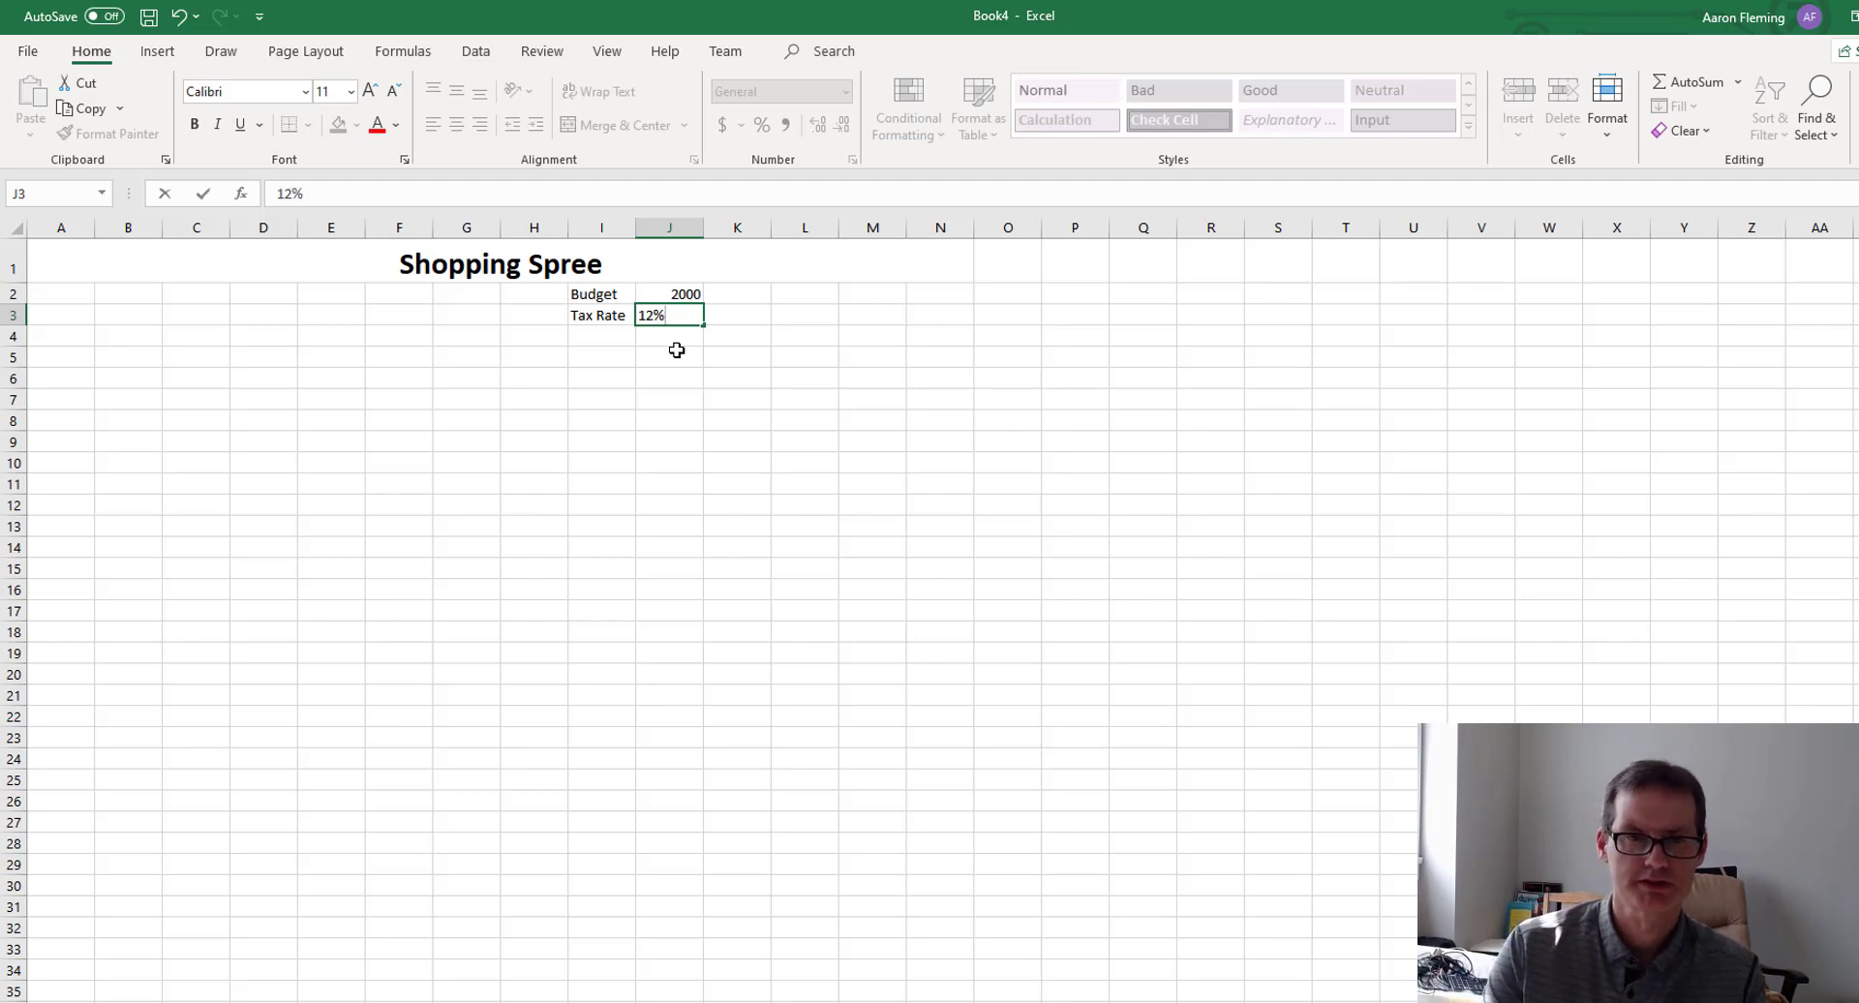
{"action": "key", "text": "Return"}
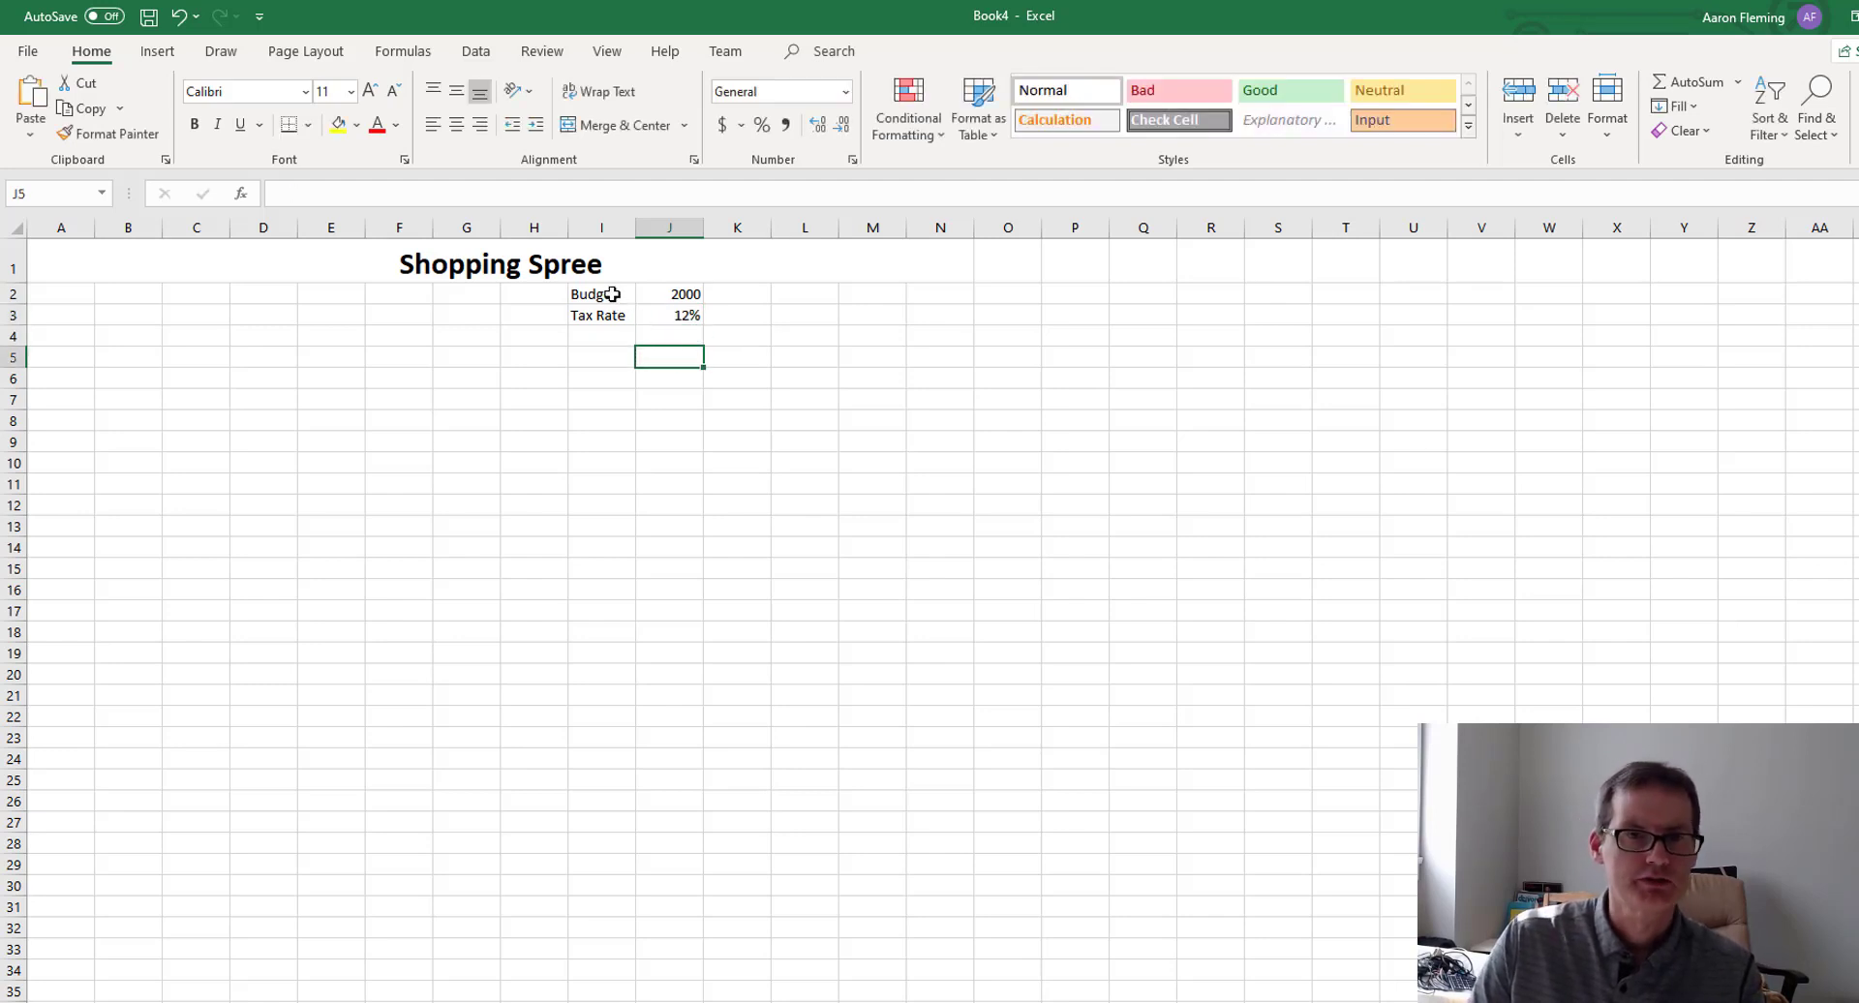
Make the Budget and Tax Rate labels in I2:I3 bold.
{"action": "left_click", "coordinate": [611, 295]}
{"action": "left_click_drag", "start_coordinate": [610, 294], "coordinate": [625, 378]}
{"action": "left_click_drag", "start_coordinate": [607, 294], "coordinate": [606, 306]}
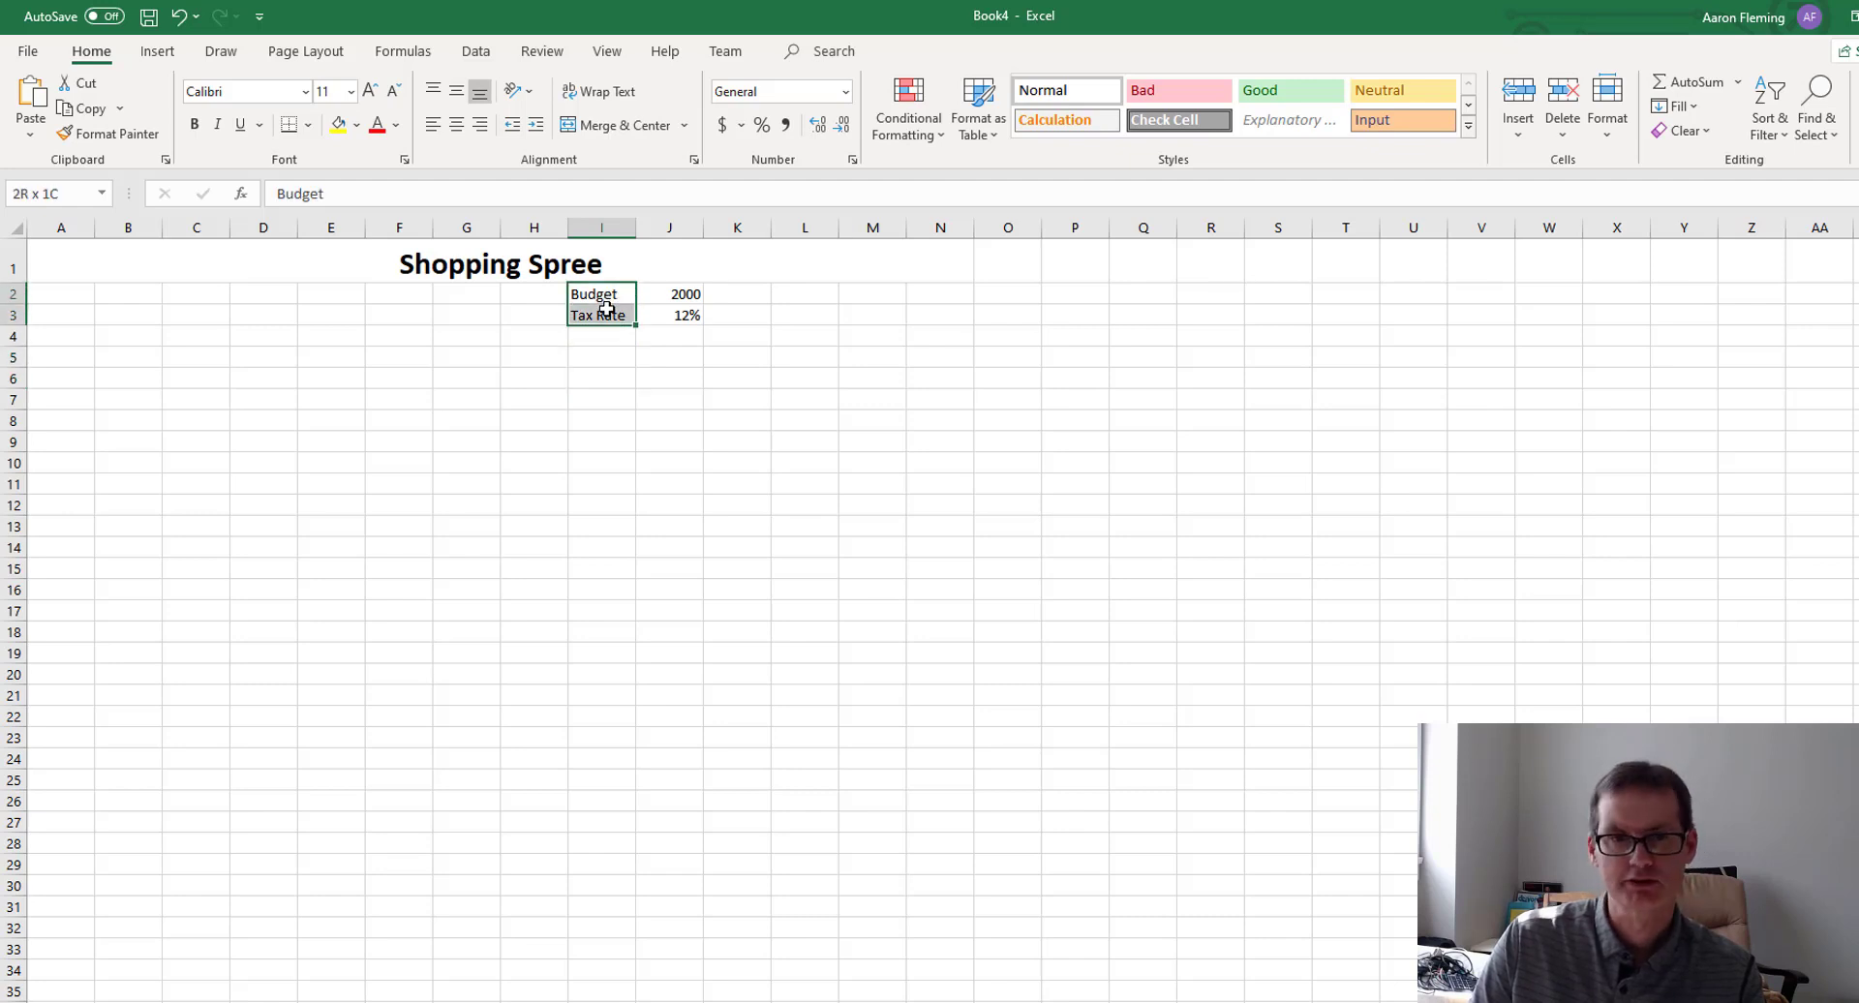
{"action": "left_click", "coordinate": [612, 375]}
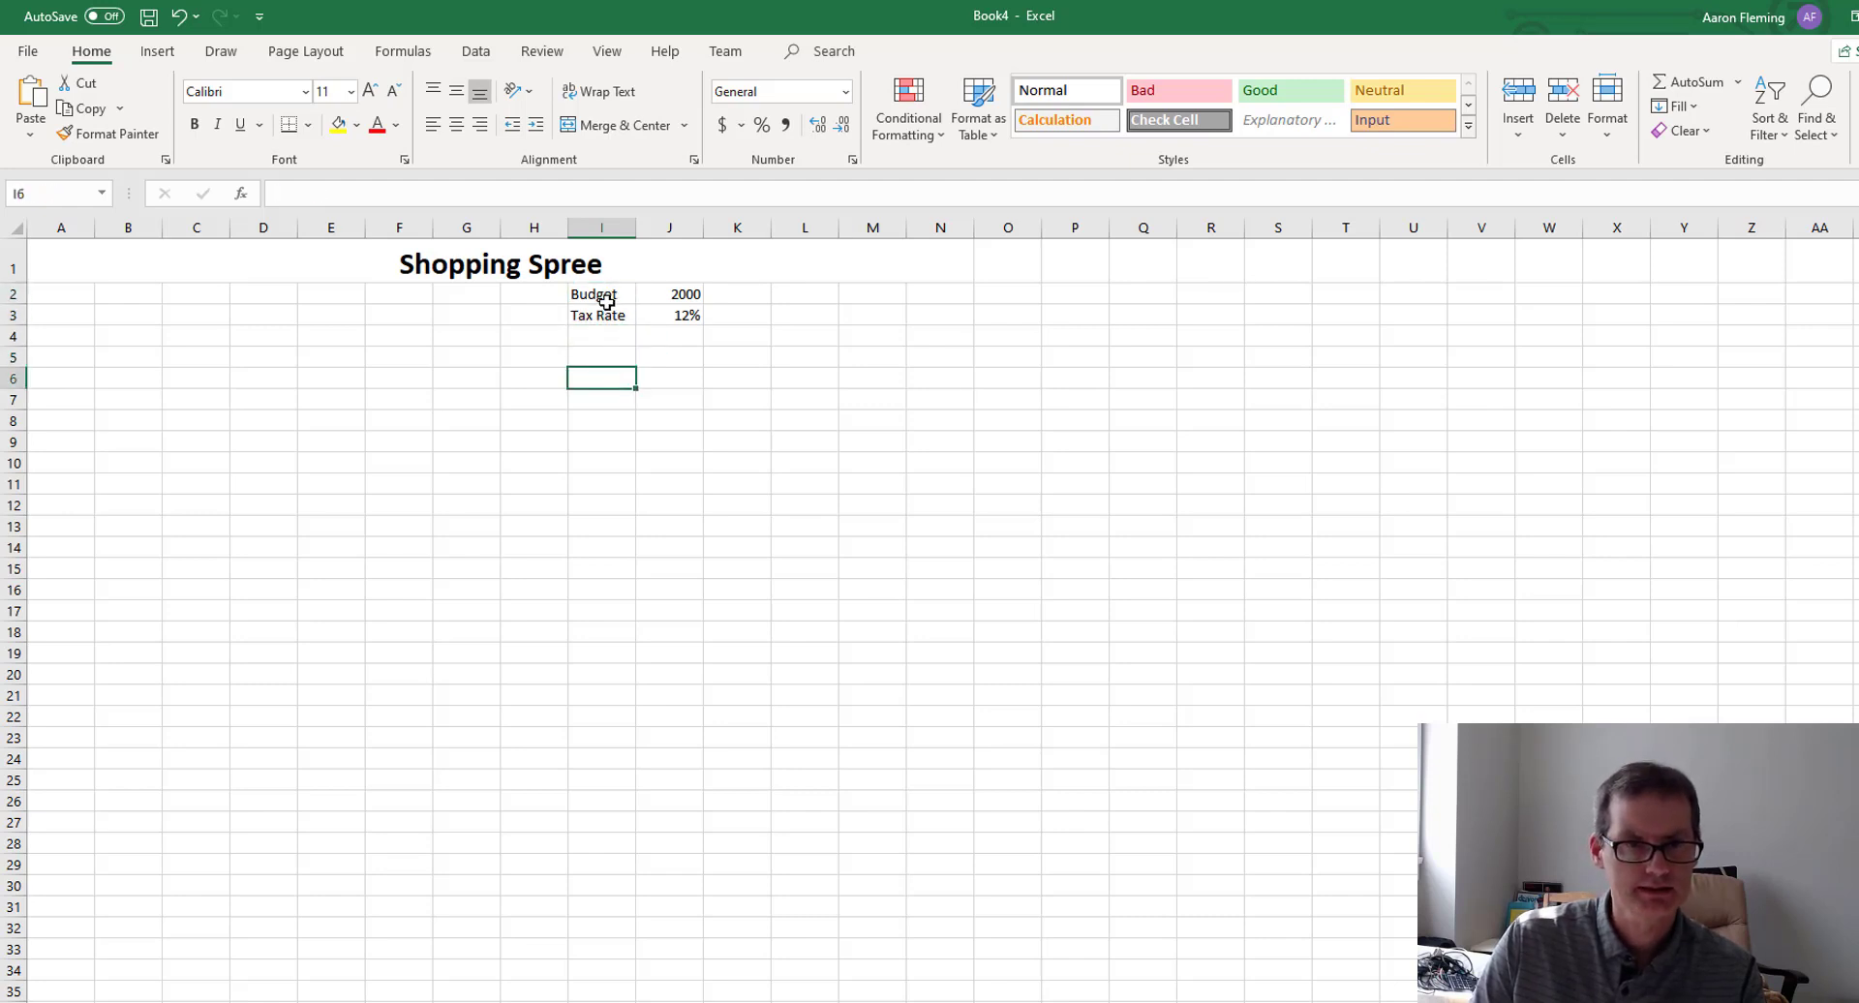
{"action": "left_click_drag", "start_coordinate": [606, 296], "coordinate": [610, 311]}
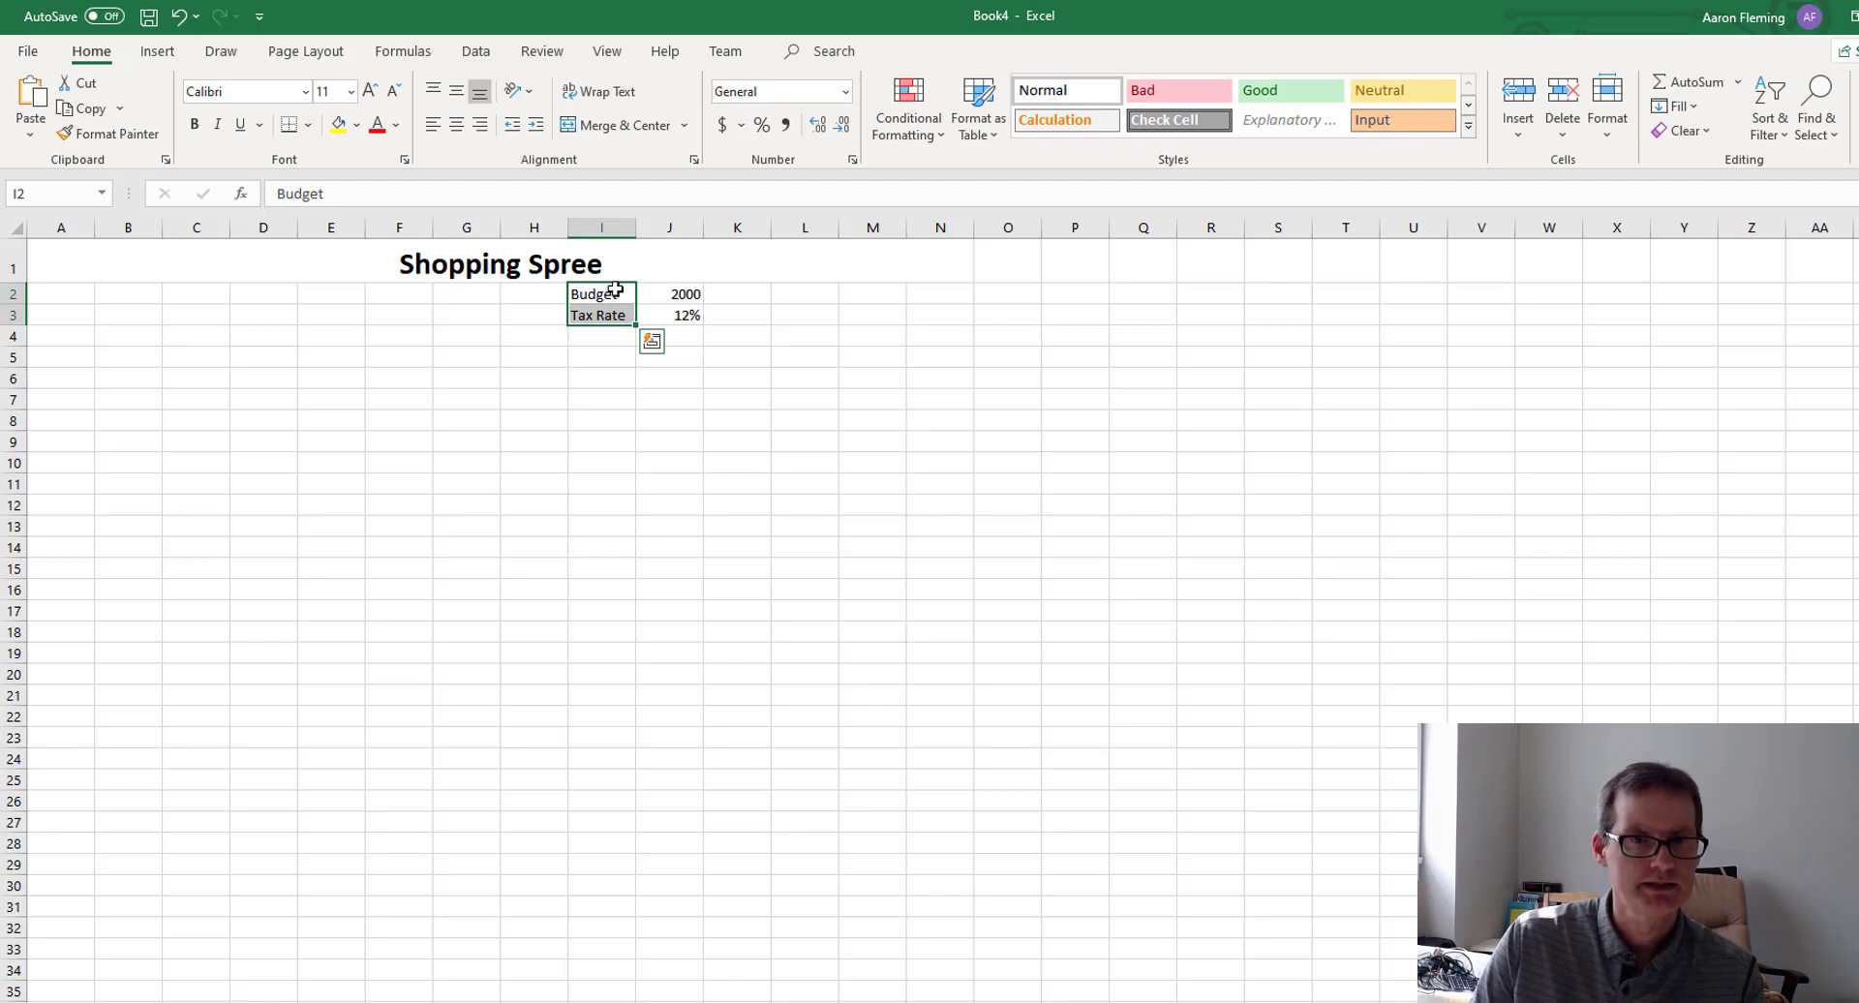
{"action": "left_click", "coordinate": [190, 130]}
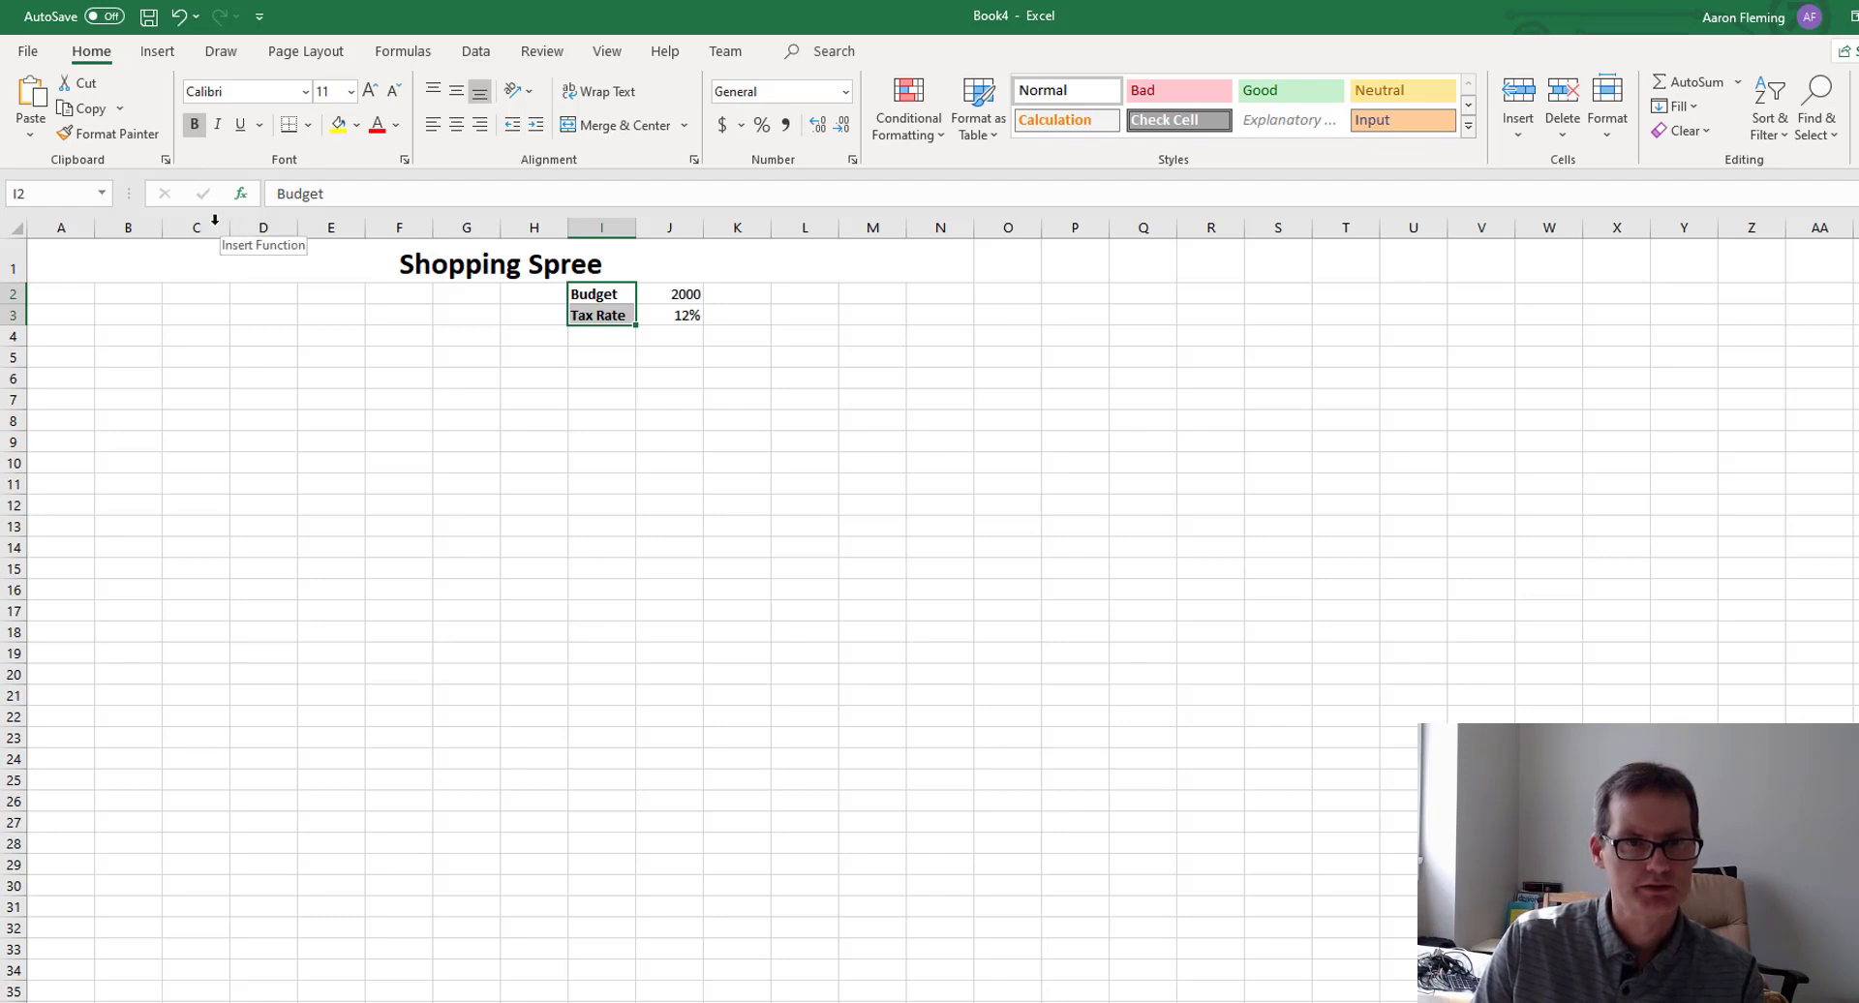
Enter headings No, Item Name, Image, Description, Store, Price, Quantity, Subtotal, Tax, Final, Budget Remaining in A5:K5.
{"action": "left_click", "coordinate": [56, 358]}
{"action": "type", "text": "No"}
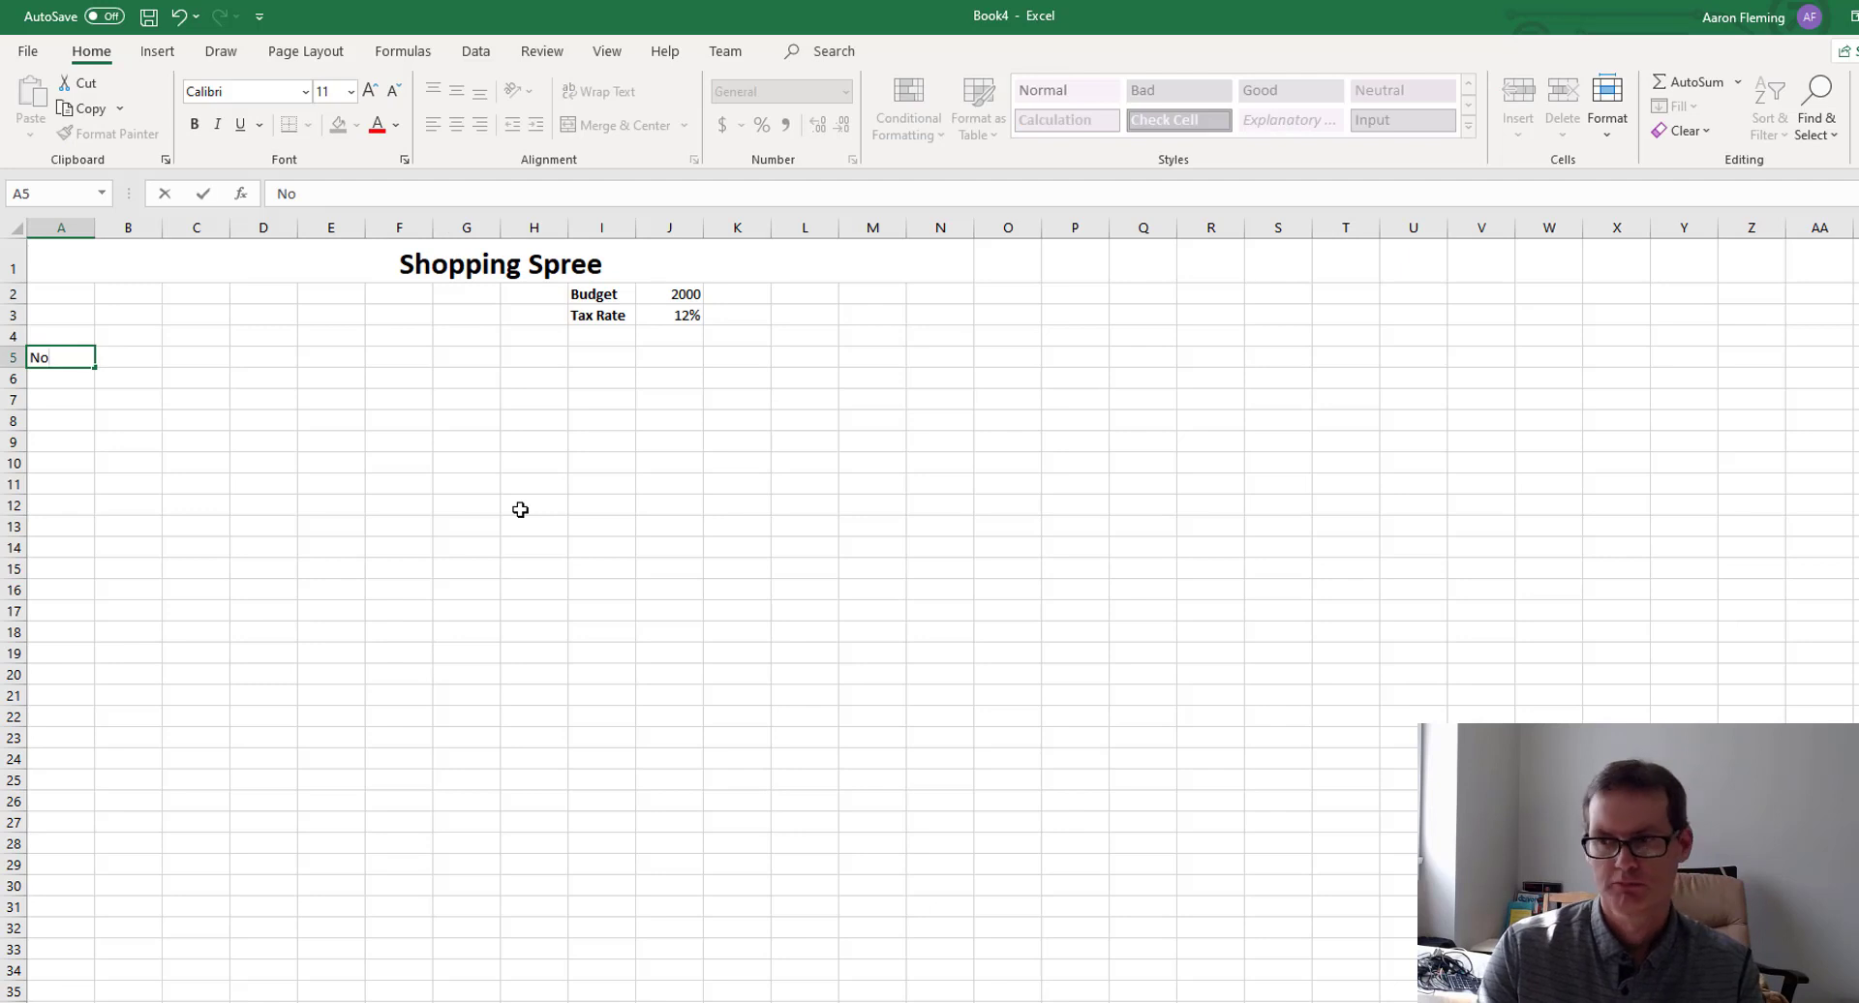
{"action": "key", "text": "Tab"}
{"action": "type", "text": "Item"}
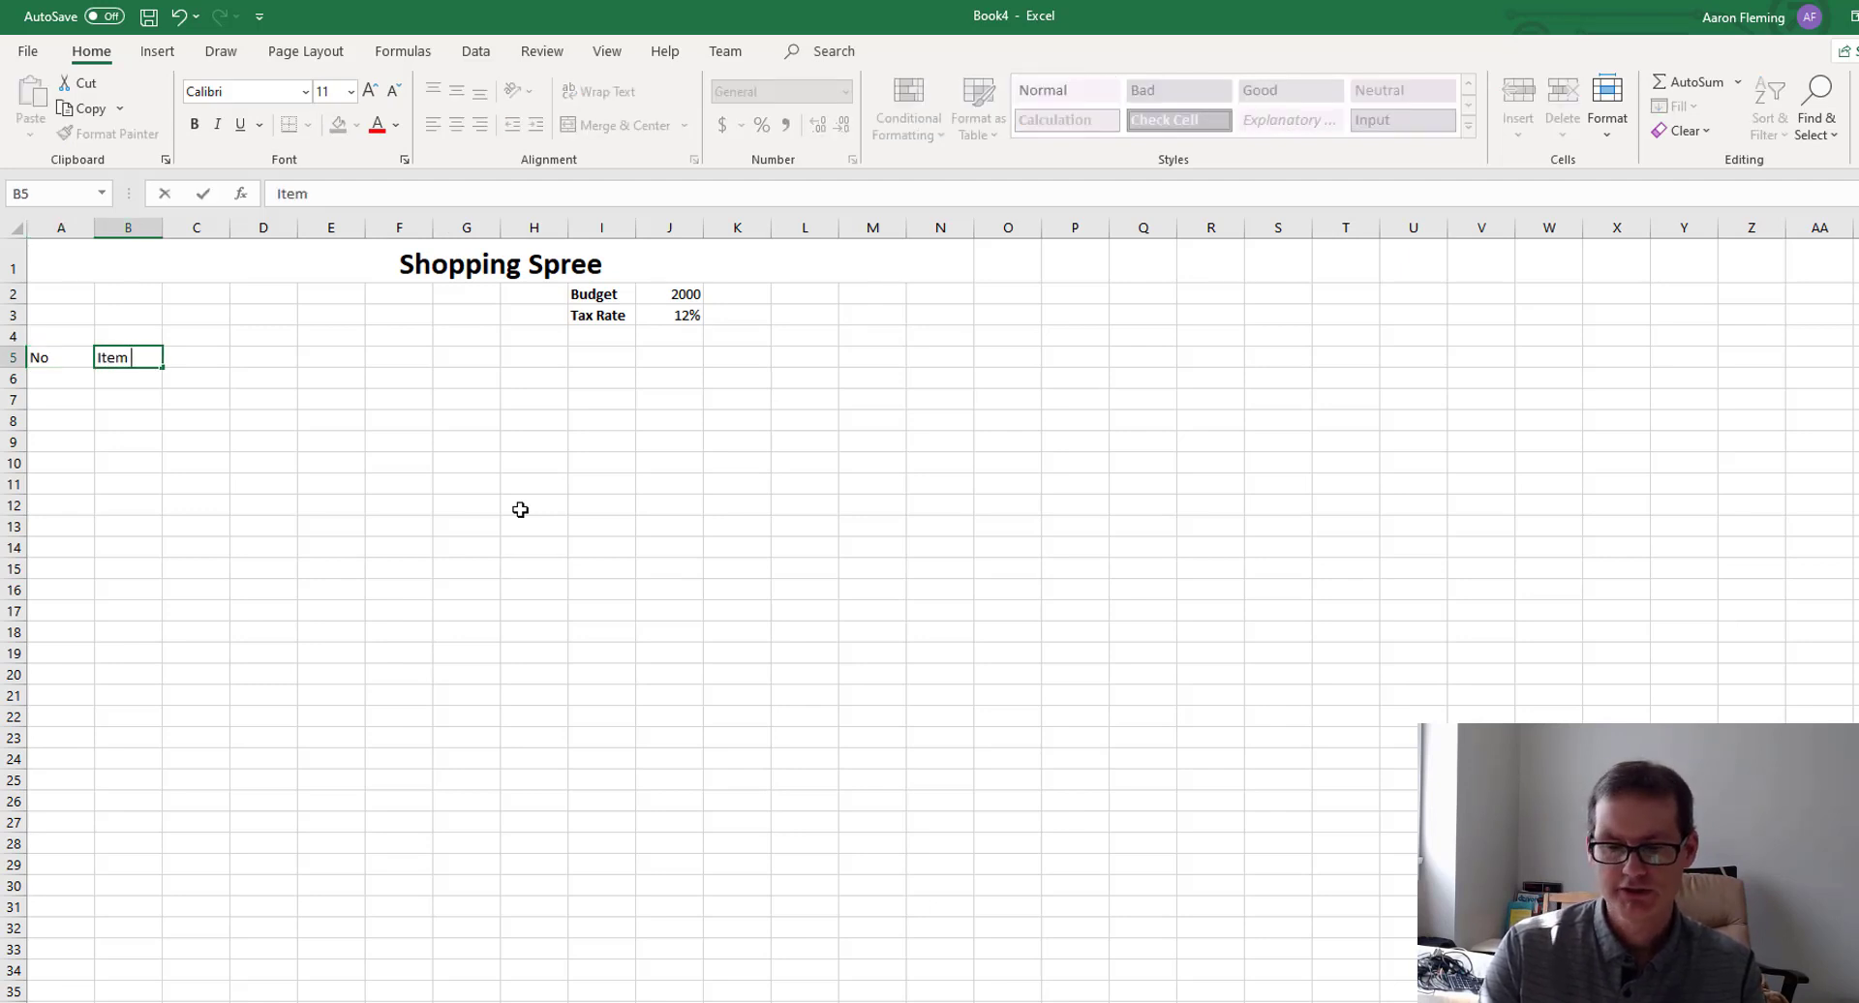
{"action": "type", "text": " Name"}
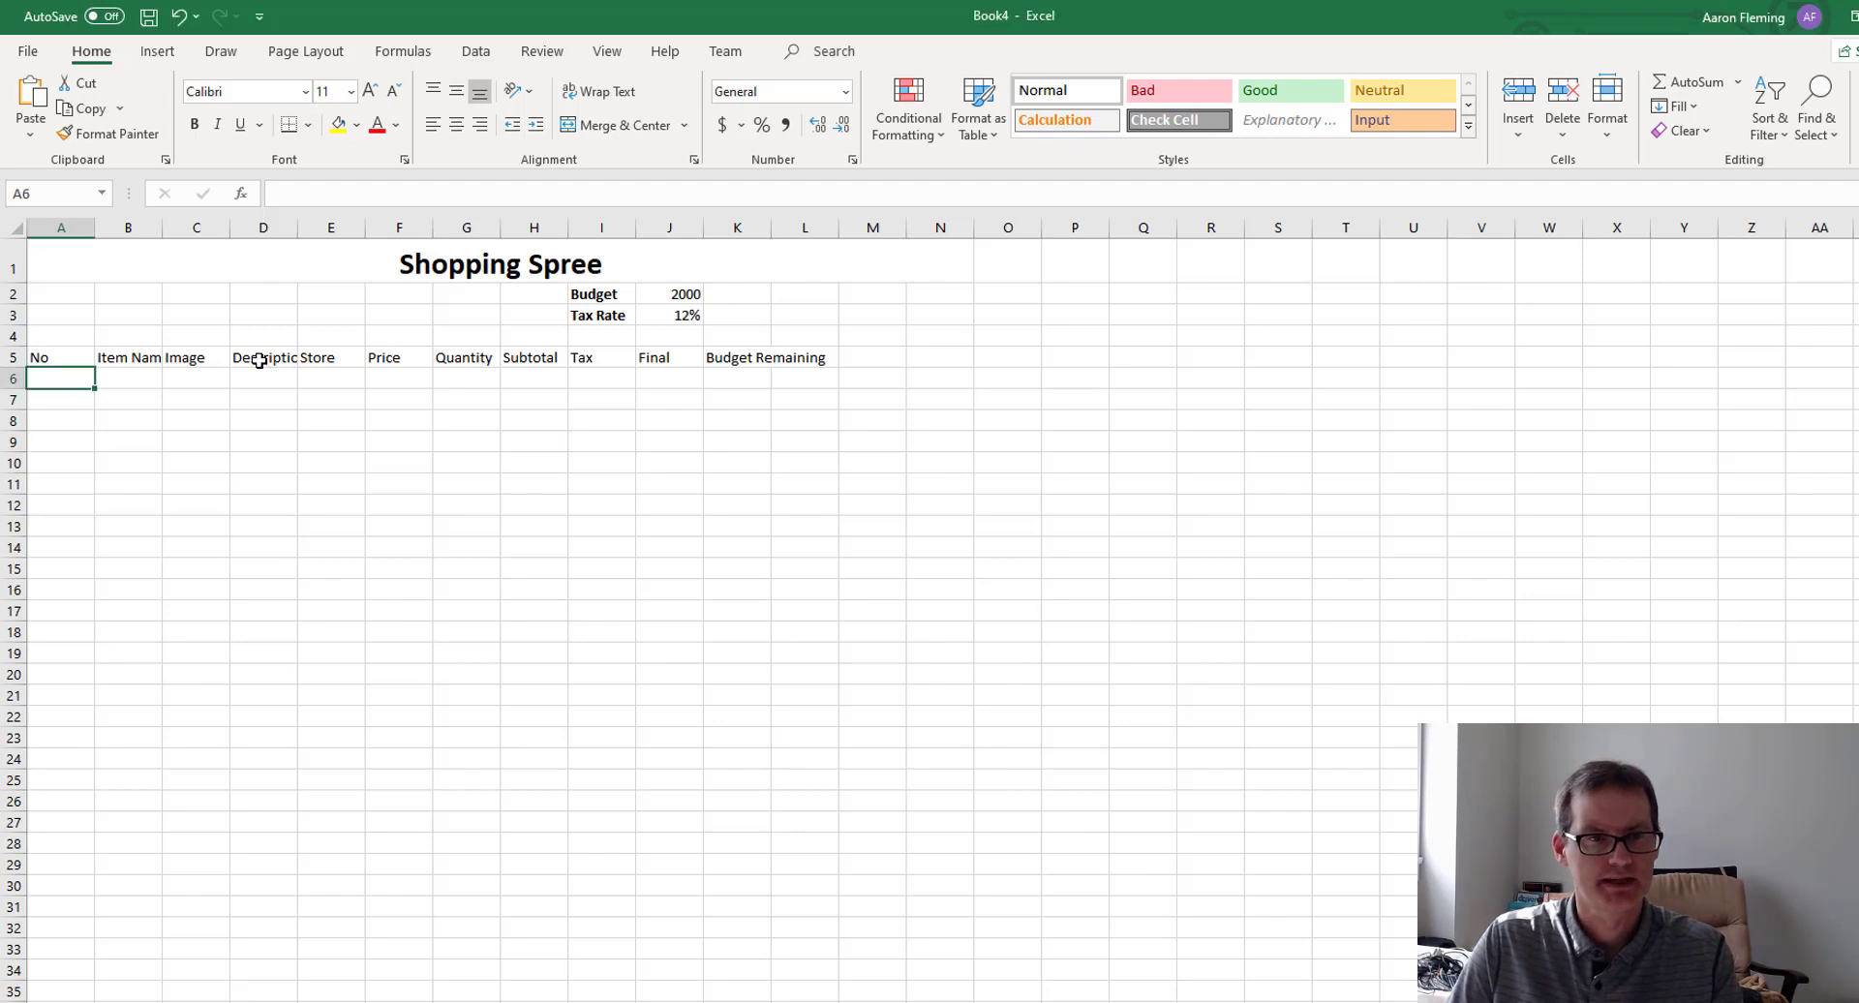
{"action": "left_click", "coordinate": [281, 361]}
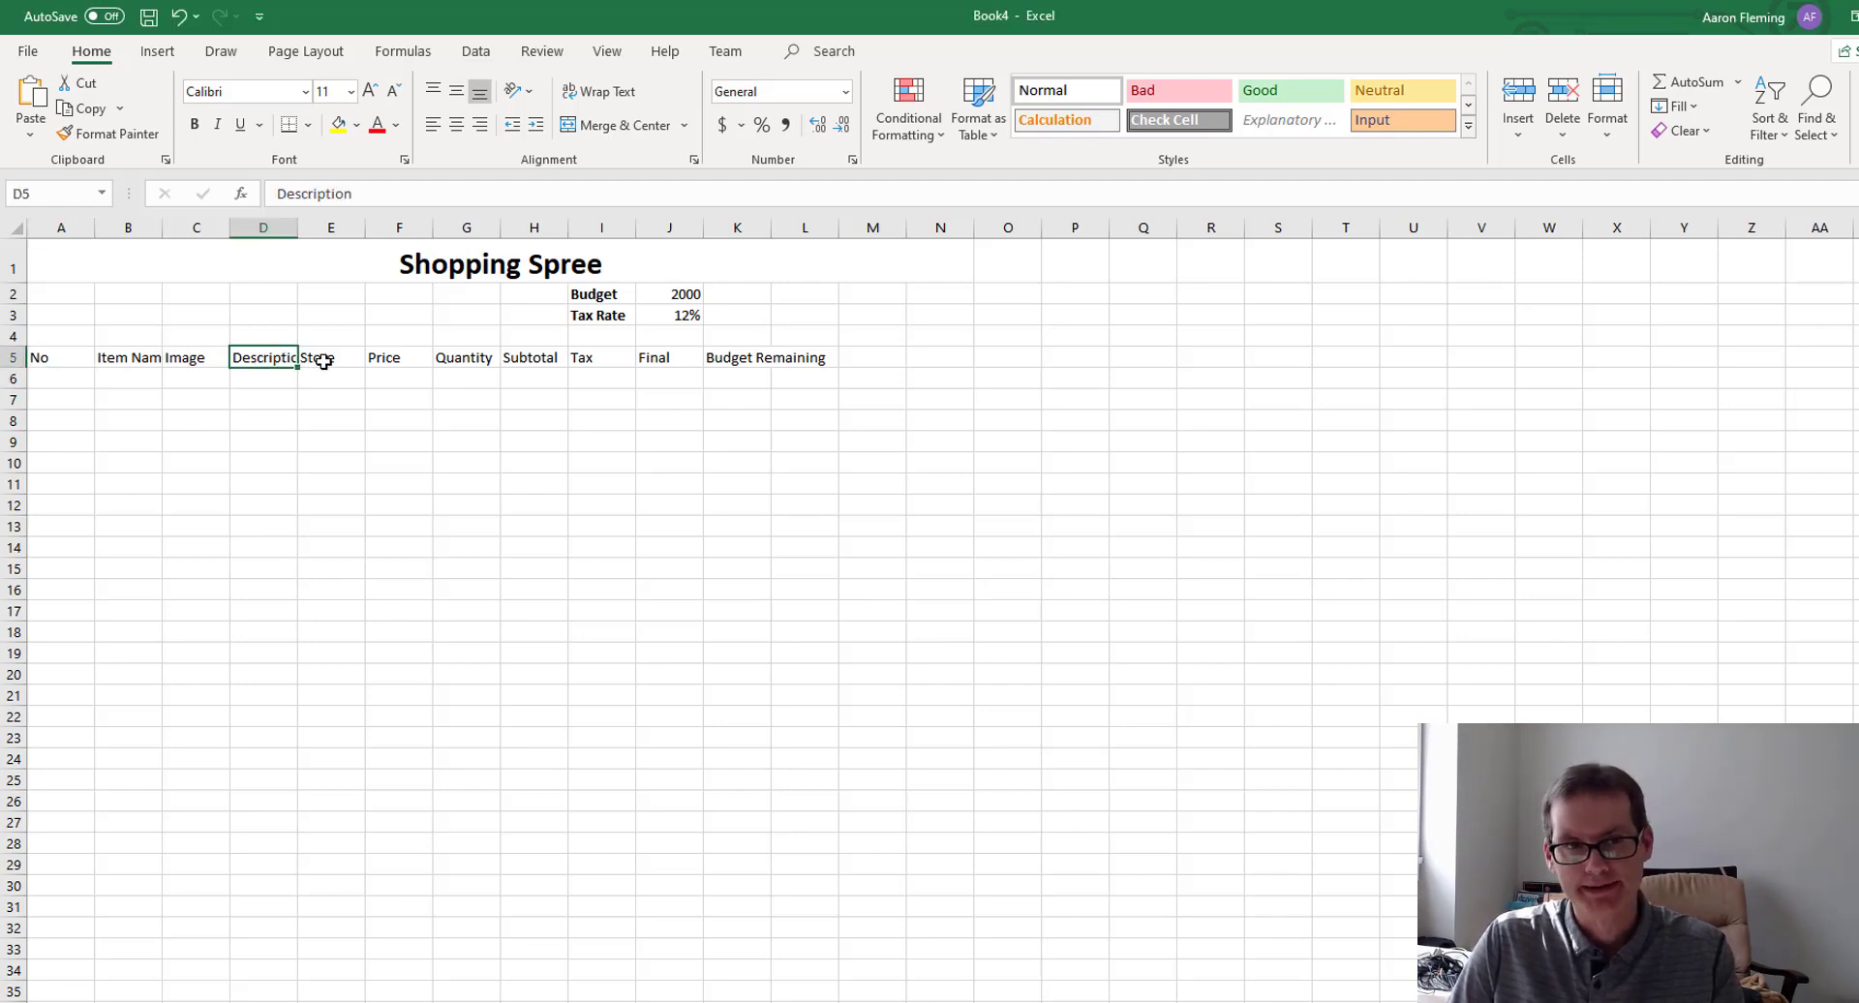
{"action": "left_click", "coordinate": [136, 357]}
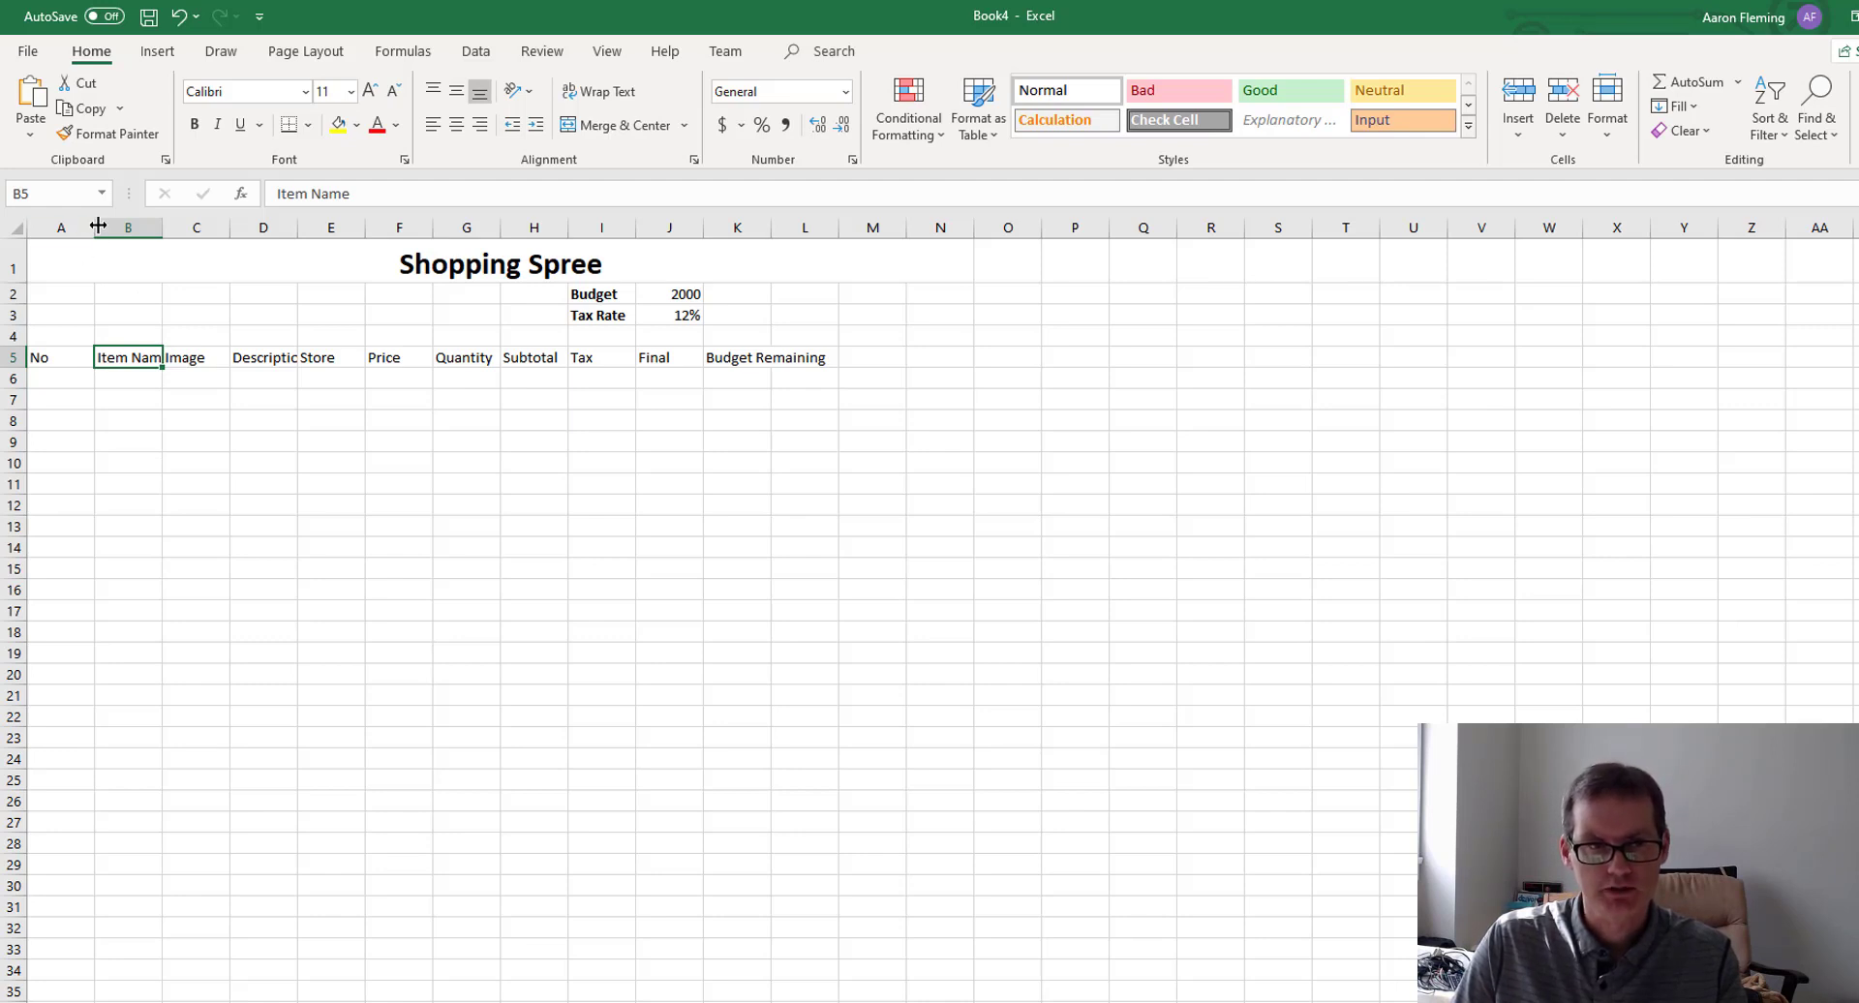
Widen column B for Item Name and autofit columns D and K to their headings.
{"action": "left_click_drag", "start_coordinate": [97, 225], "coordinate": [176, 225]}
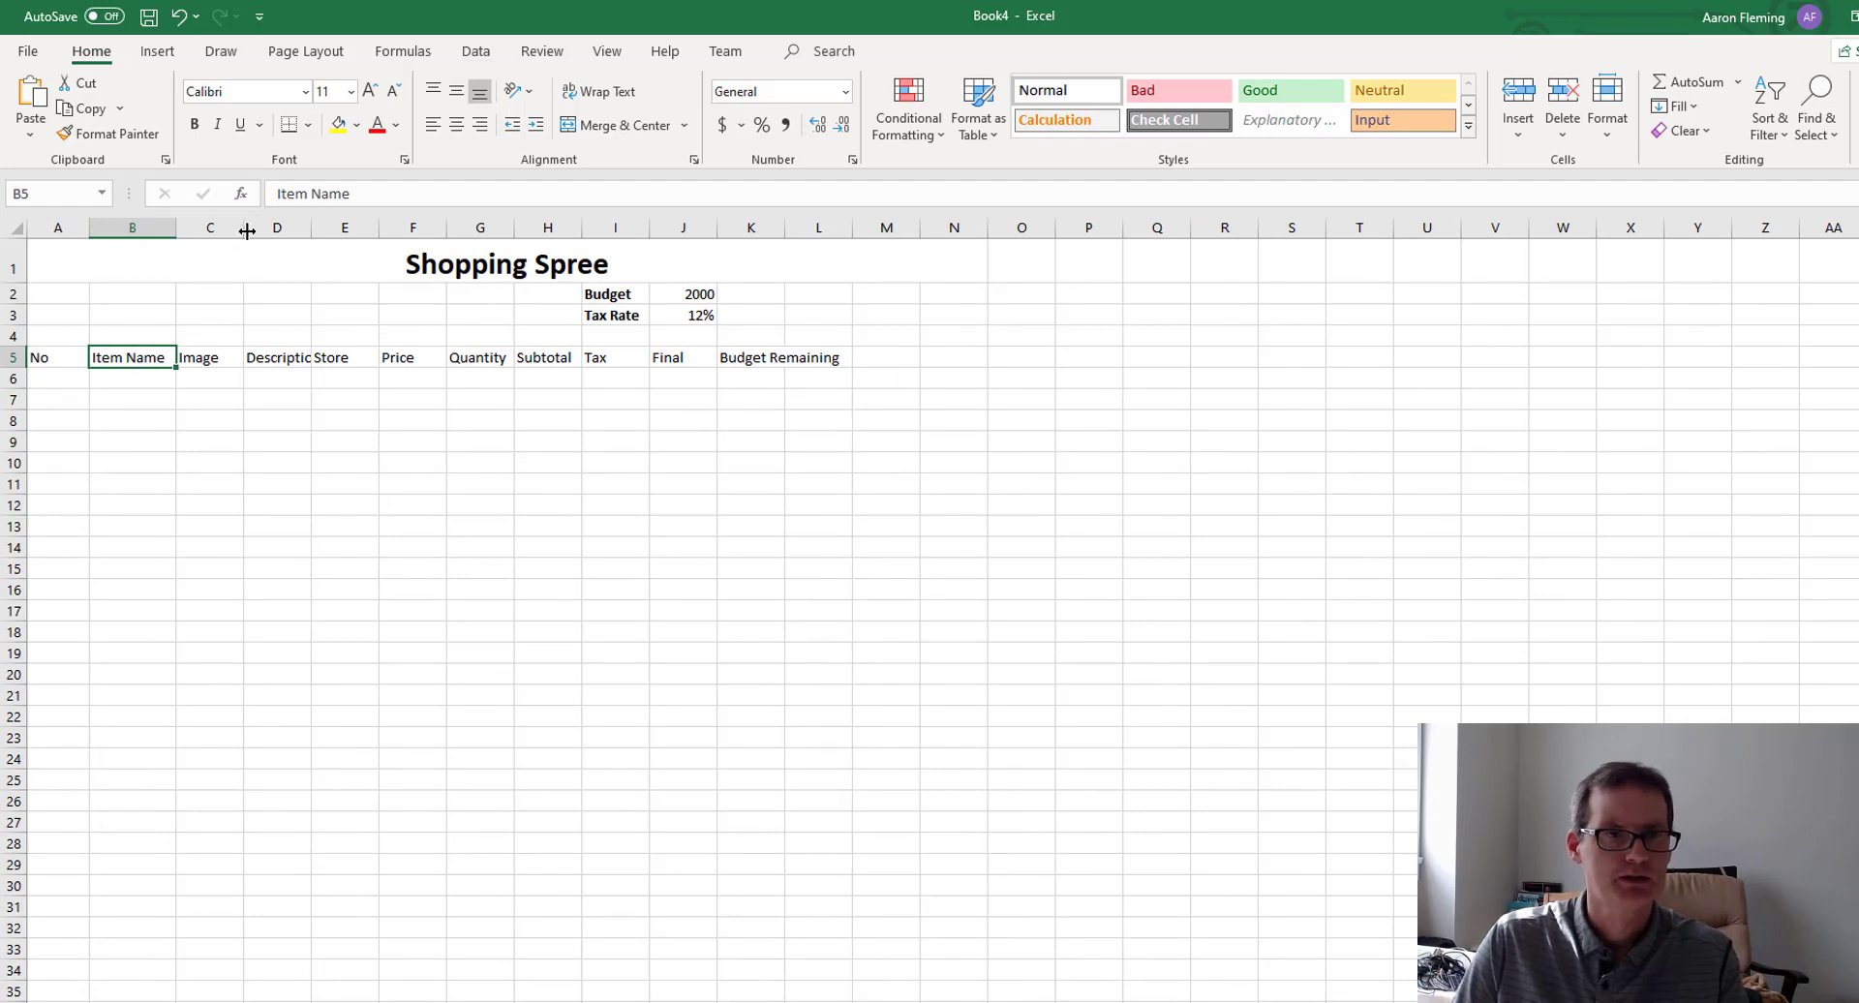
{"action": "double_click", "coordinate": [311, 227]}
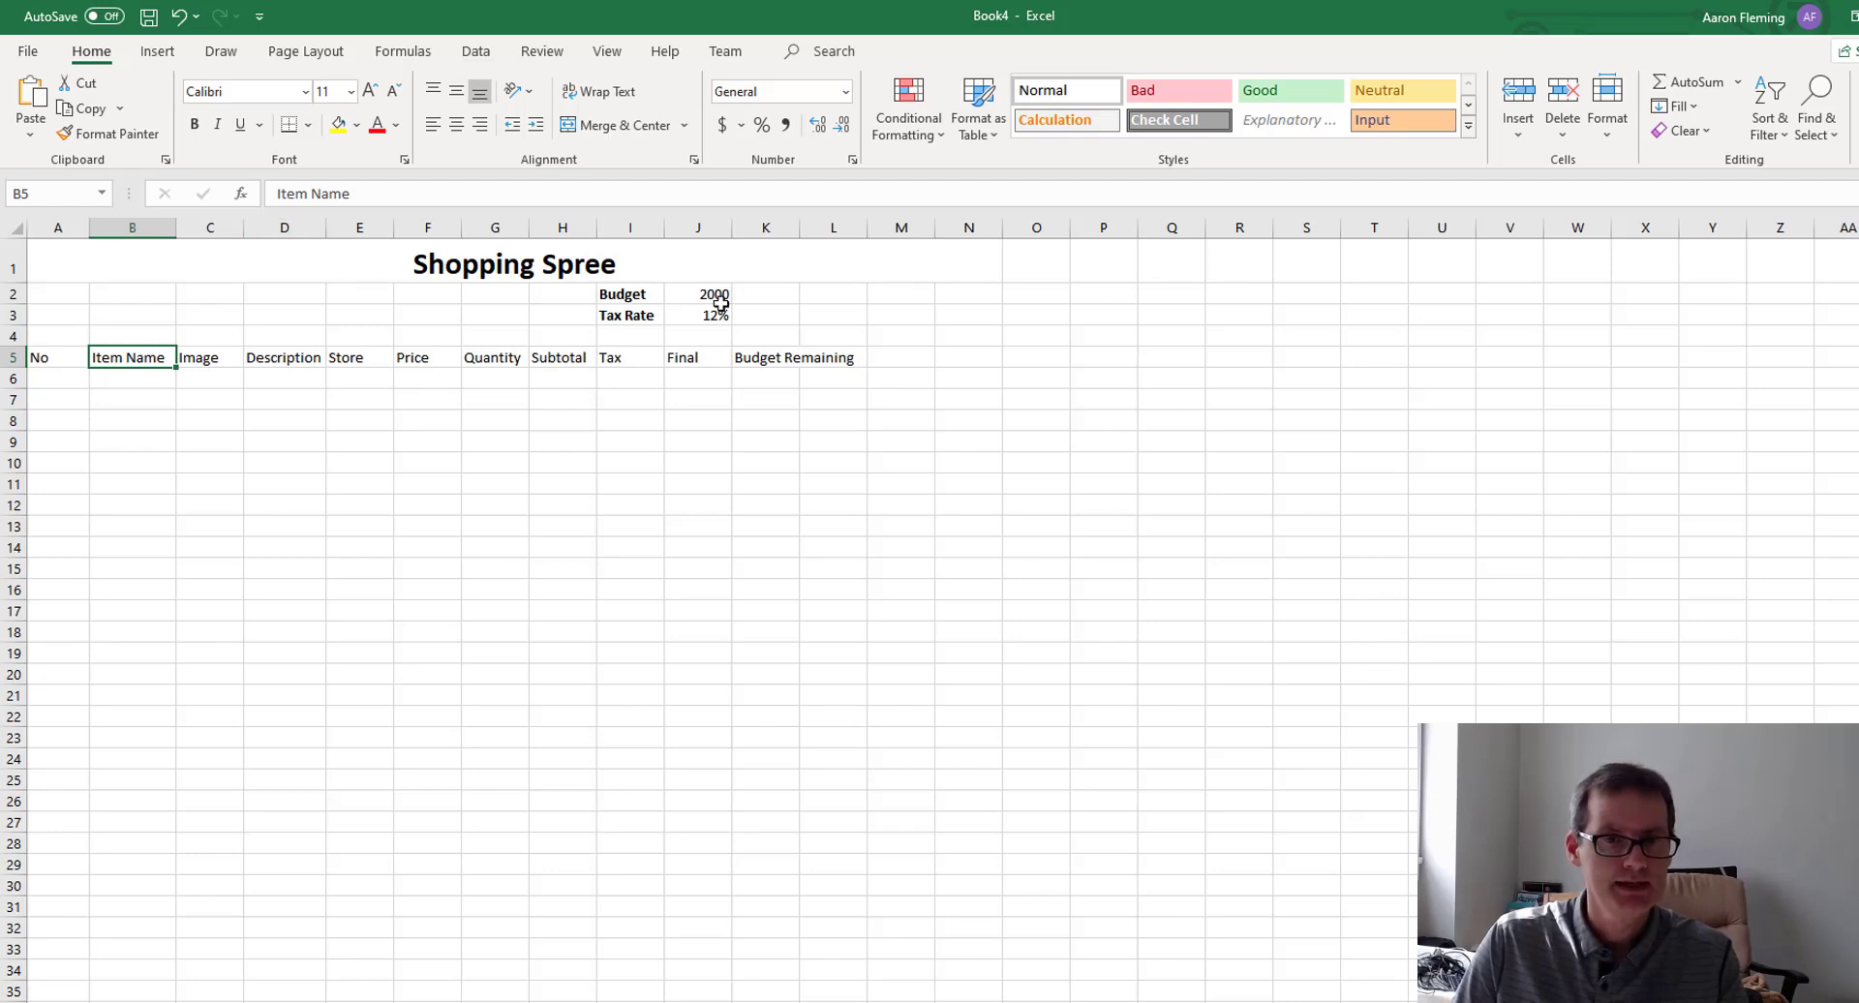
{"action": "double_click", "coordinate": [799, 227]}
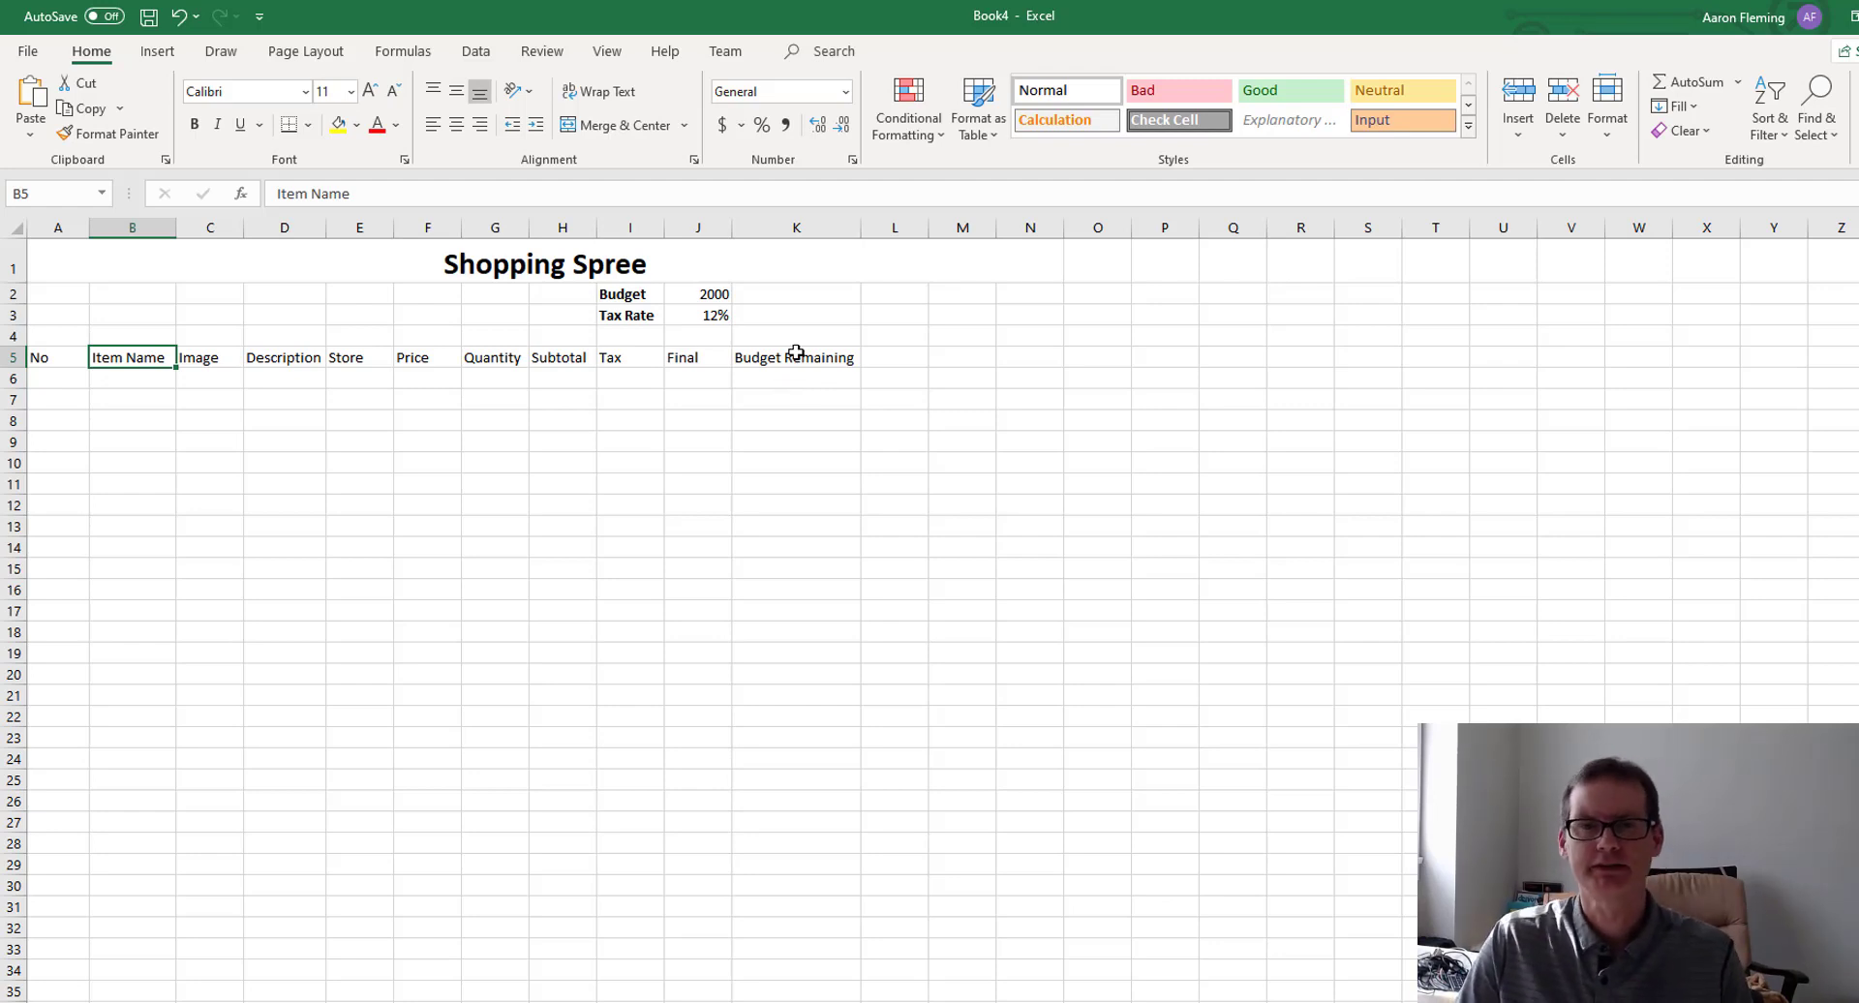
Wrap the K5 Budget Remaining heading, narrow column K, and heighten row 5.
{"action": "left_click", "coordinate": [795, 357]}
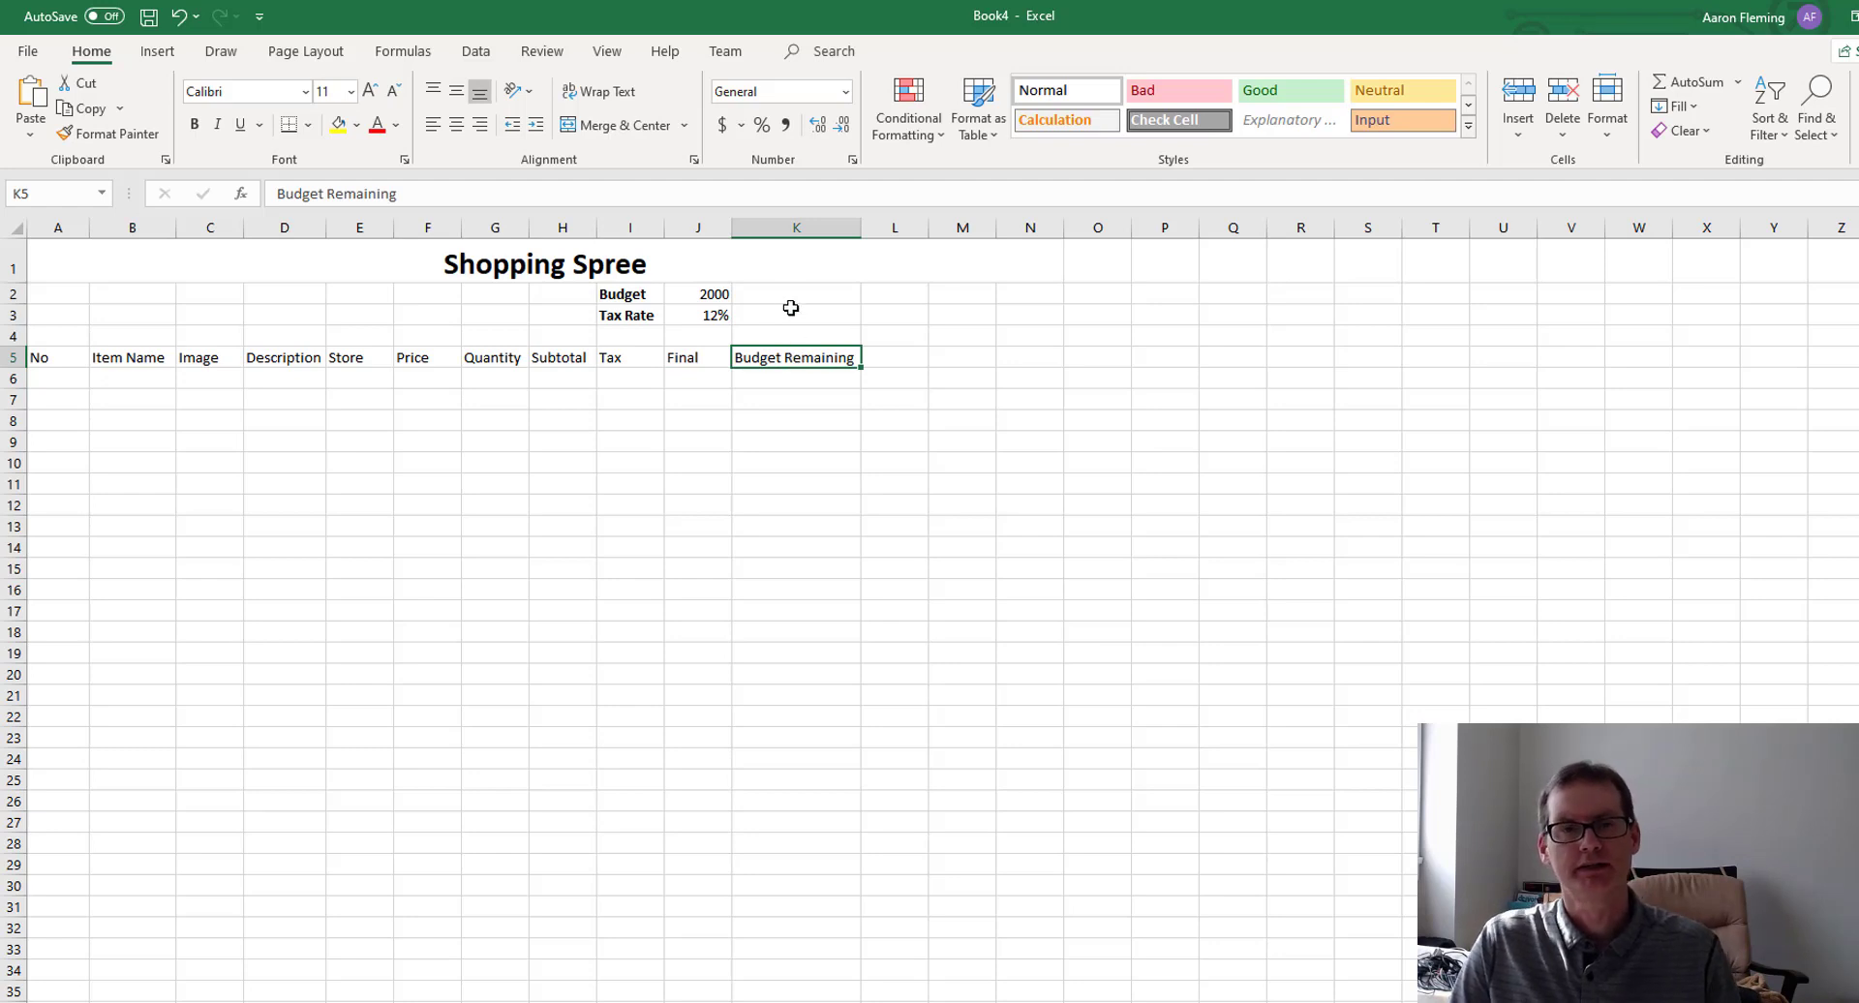
{"action": "left_click", "coordinate": [608, 90]}
{"action": "left_click_drag", "start_coordinate": [863, 227], "coordinate": [826, 229]}
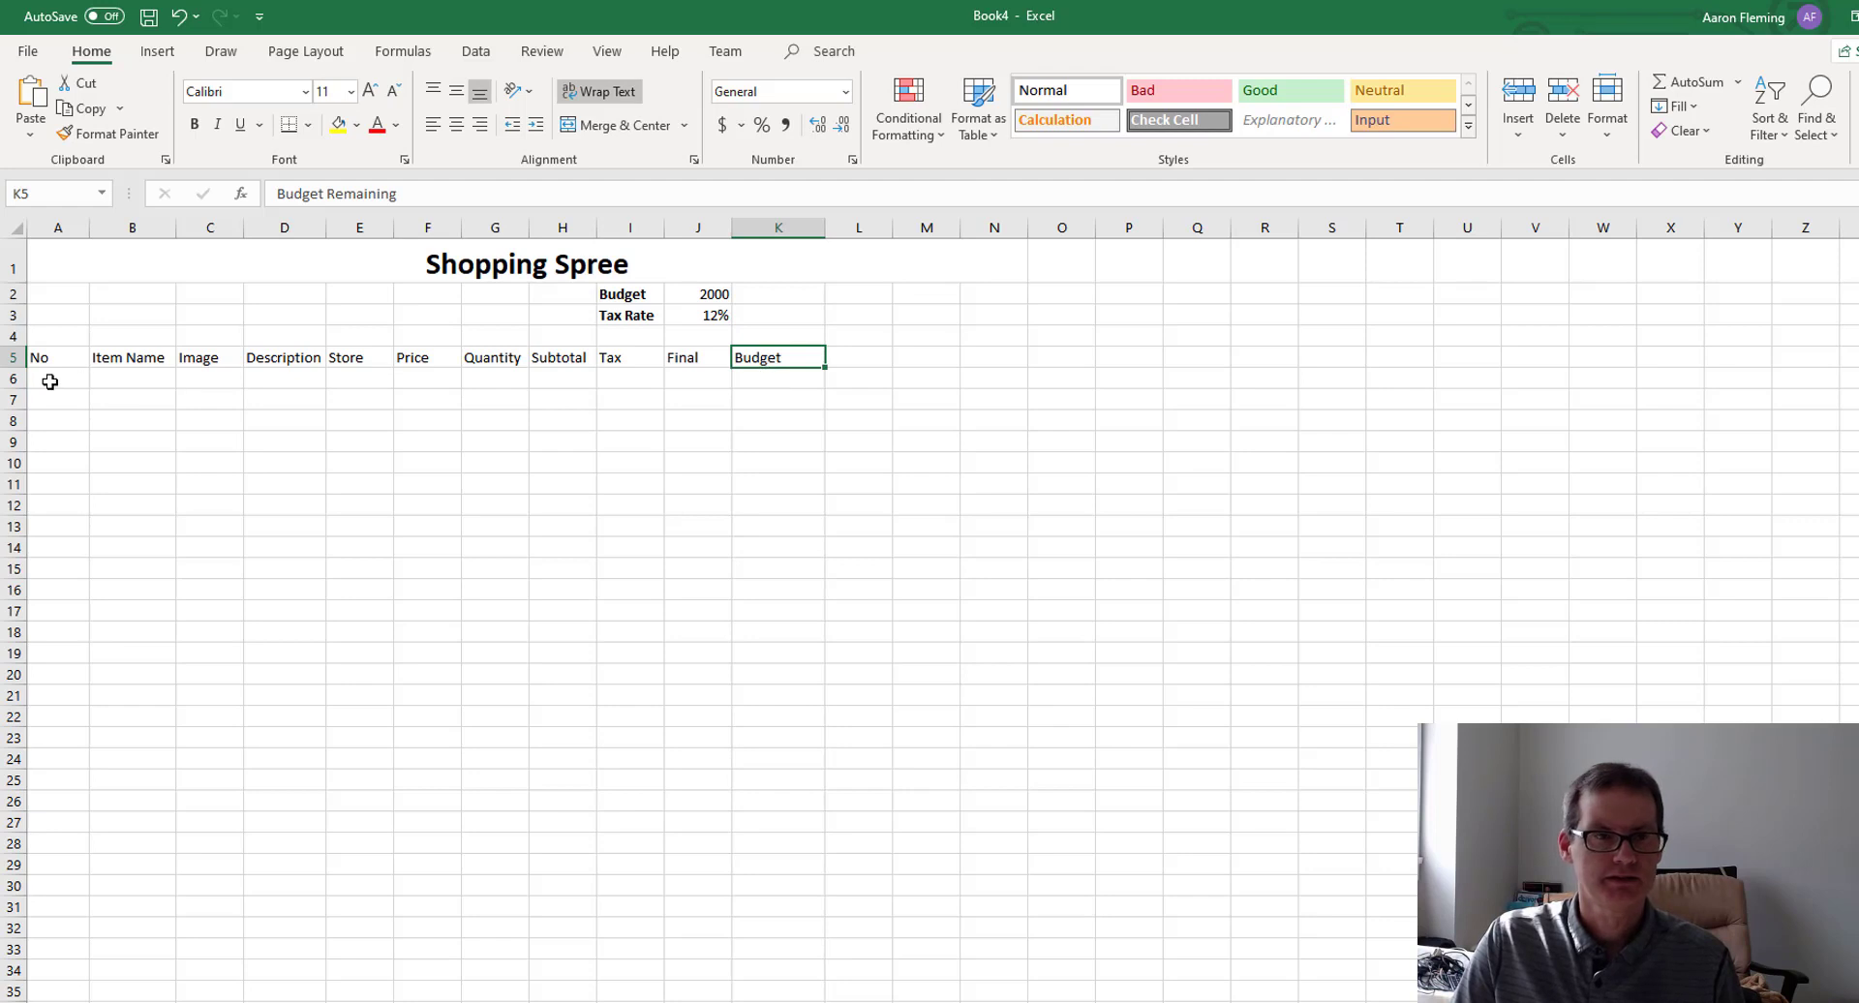
{"action": "left_click_drag", "start_coordinate": [12, 367], "coordinate": [13, 408]}
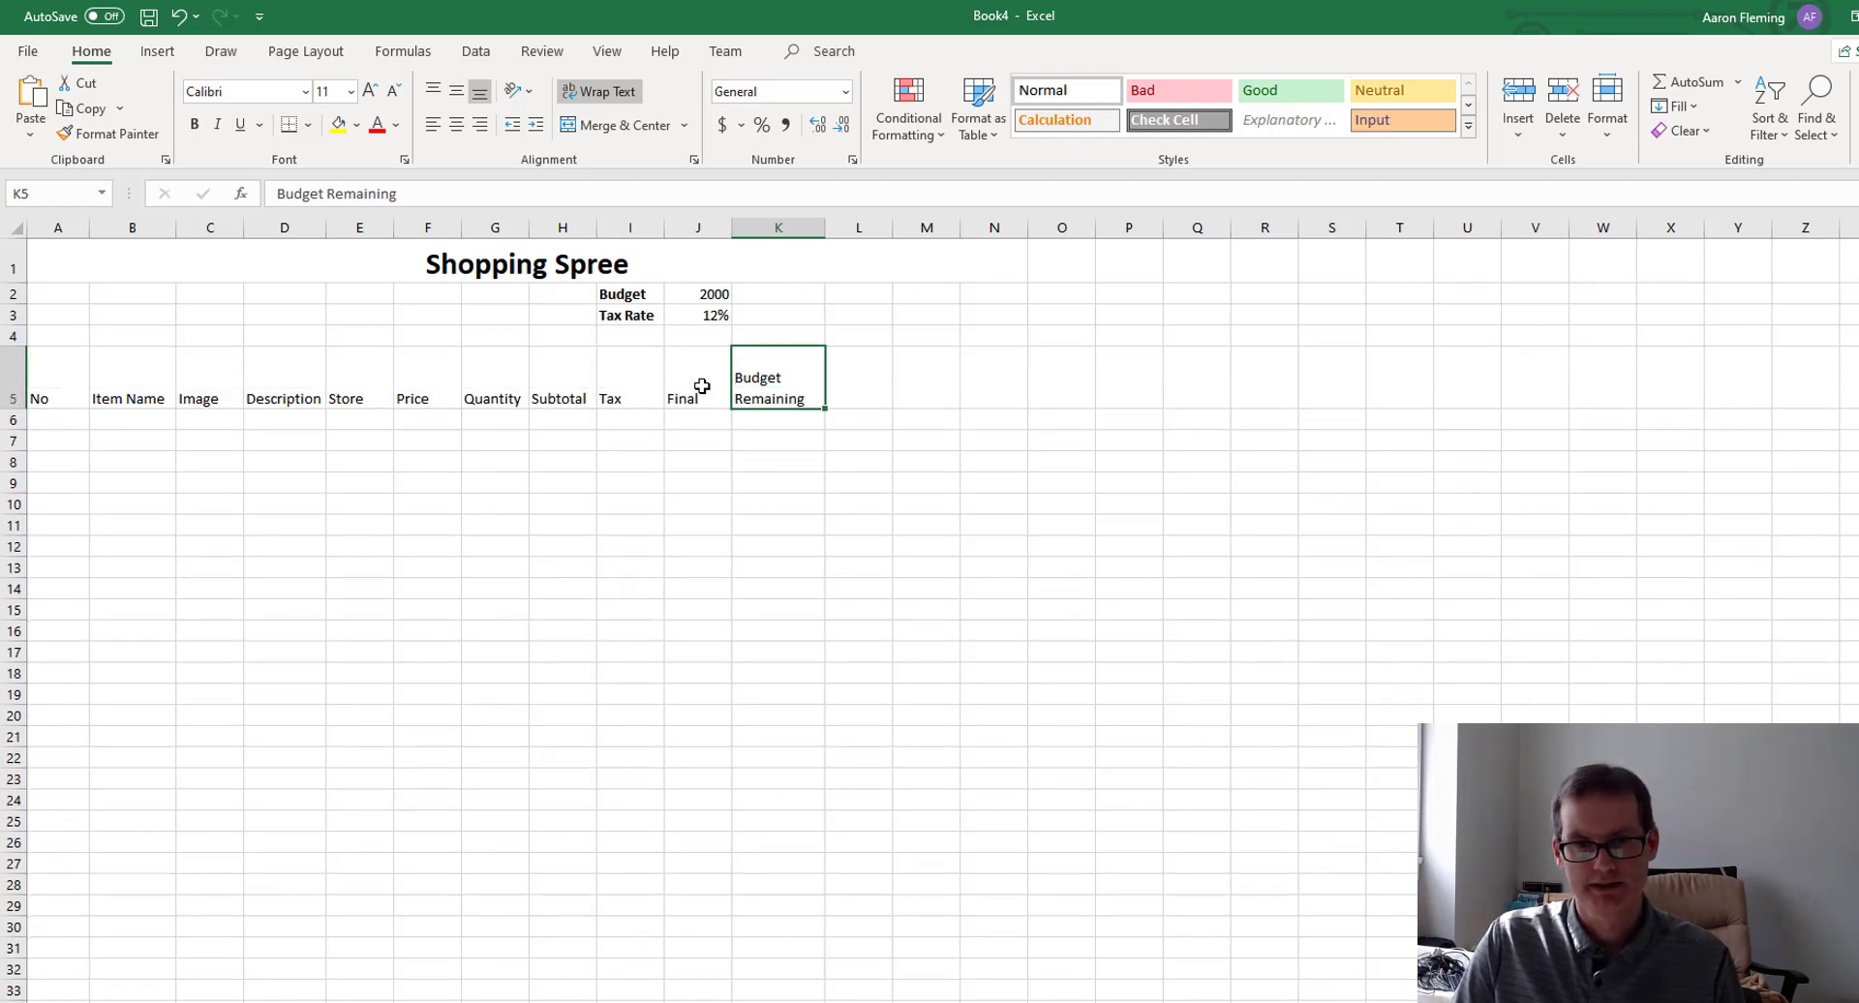
Make the A5:K5 headings bold with middle vertical and centre horizontal alignment.
{"action": "left_click_drag", "start_coordinate": [58, 387], "coordinate": [789, 387]}
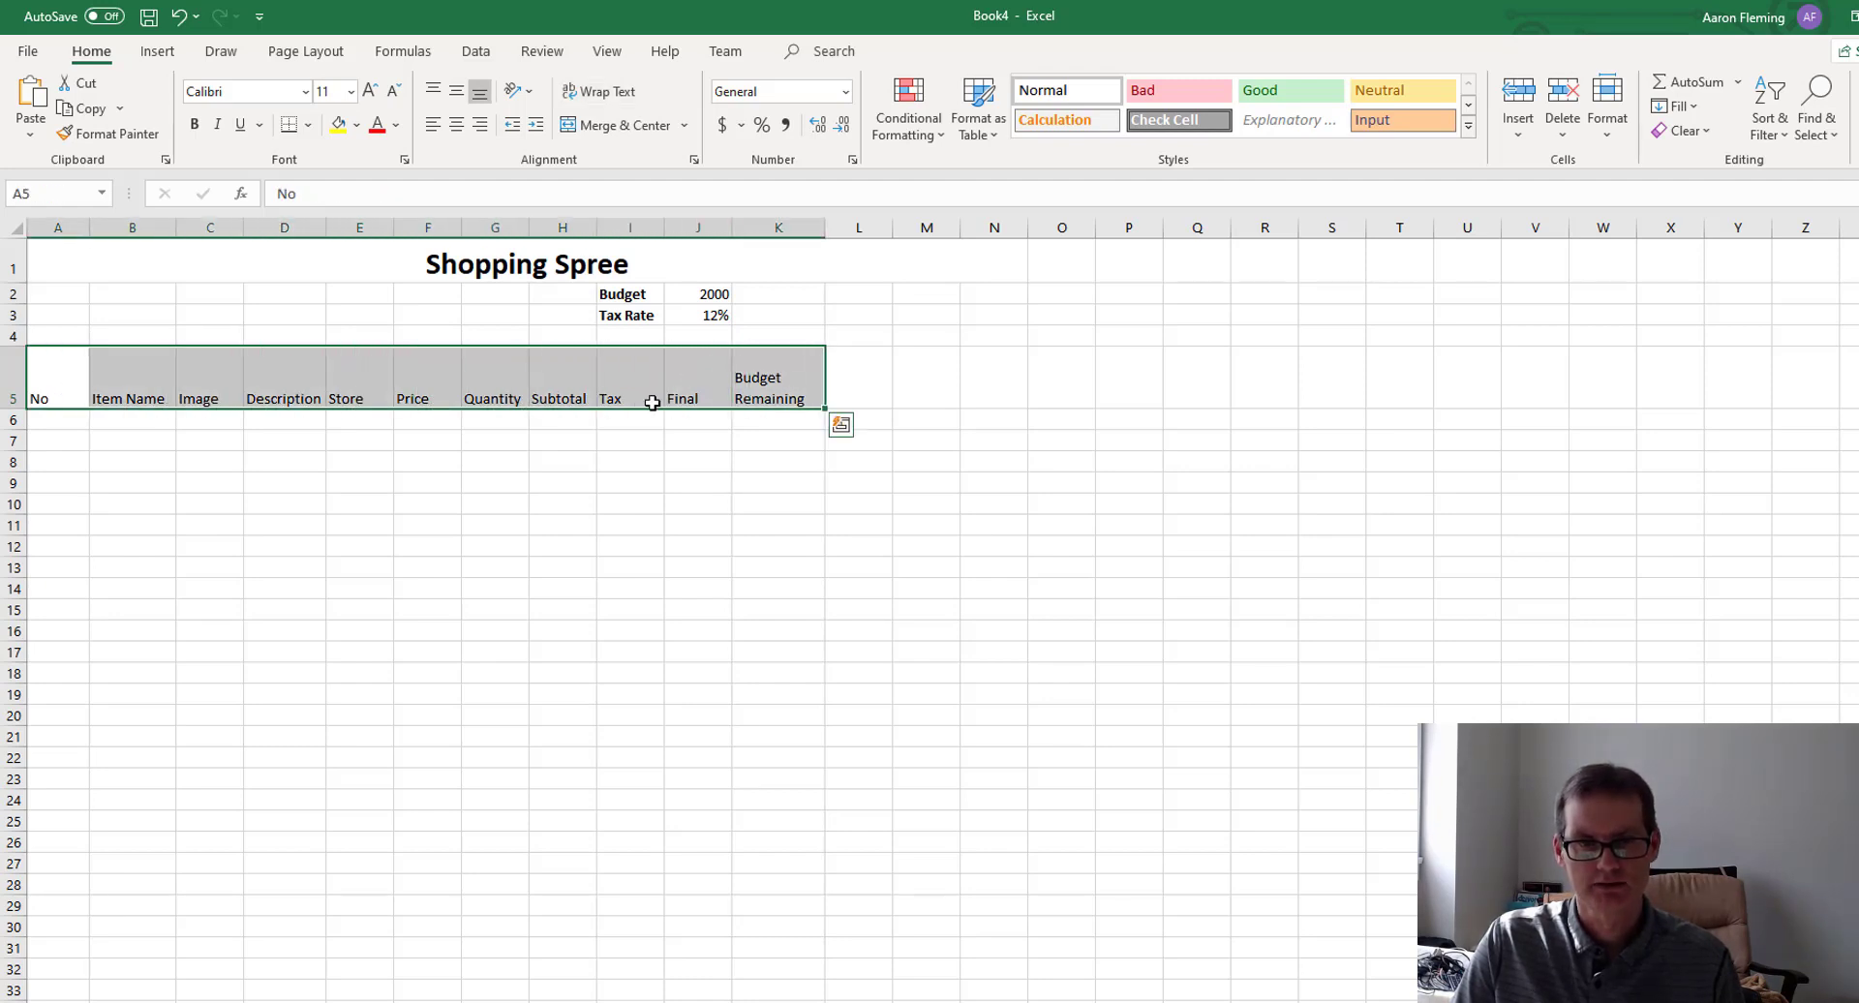
{"action": "left_click", "coordinate": [455, 96]}
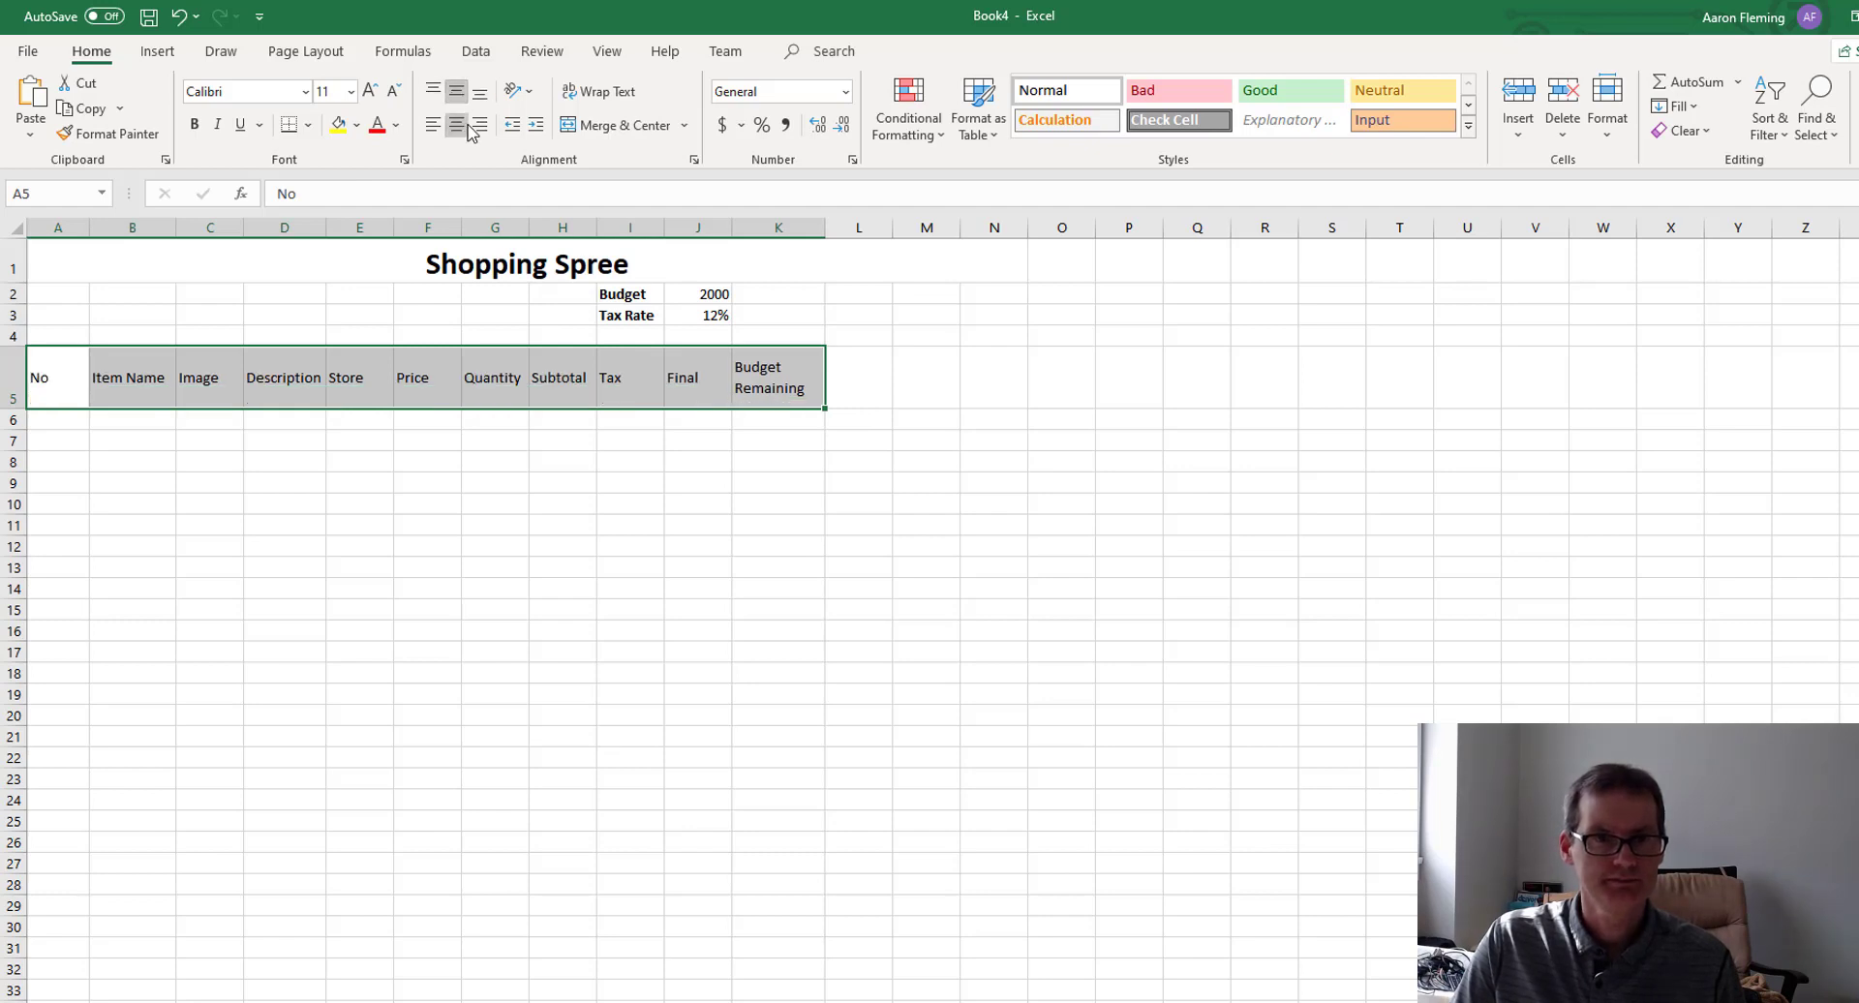
{"action": "left_click", "coordinate": [459, 127]}
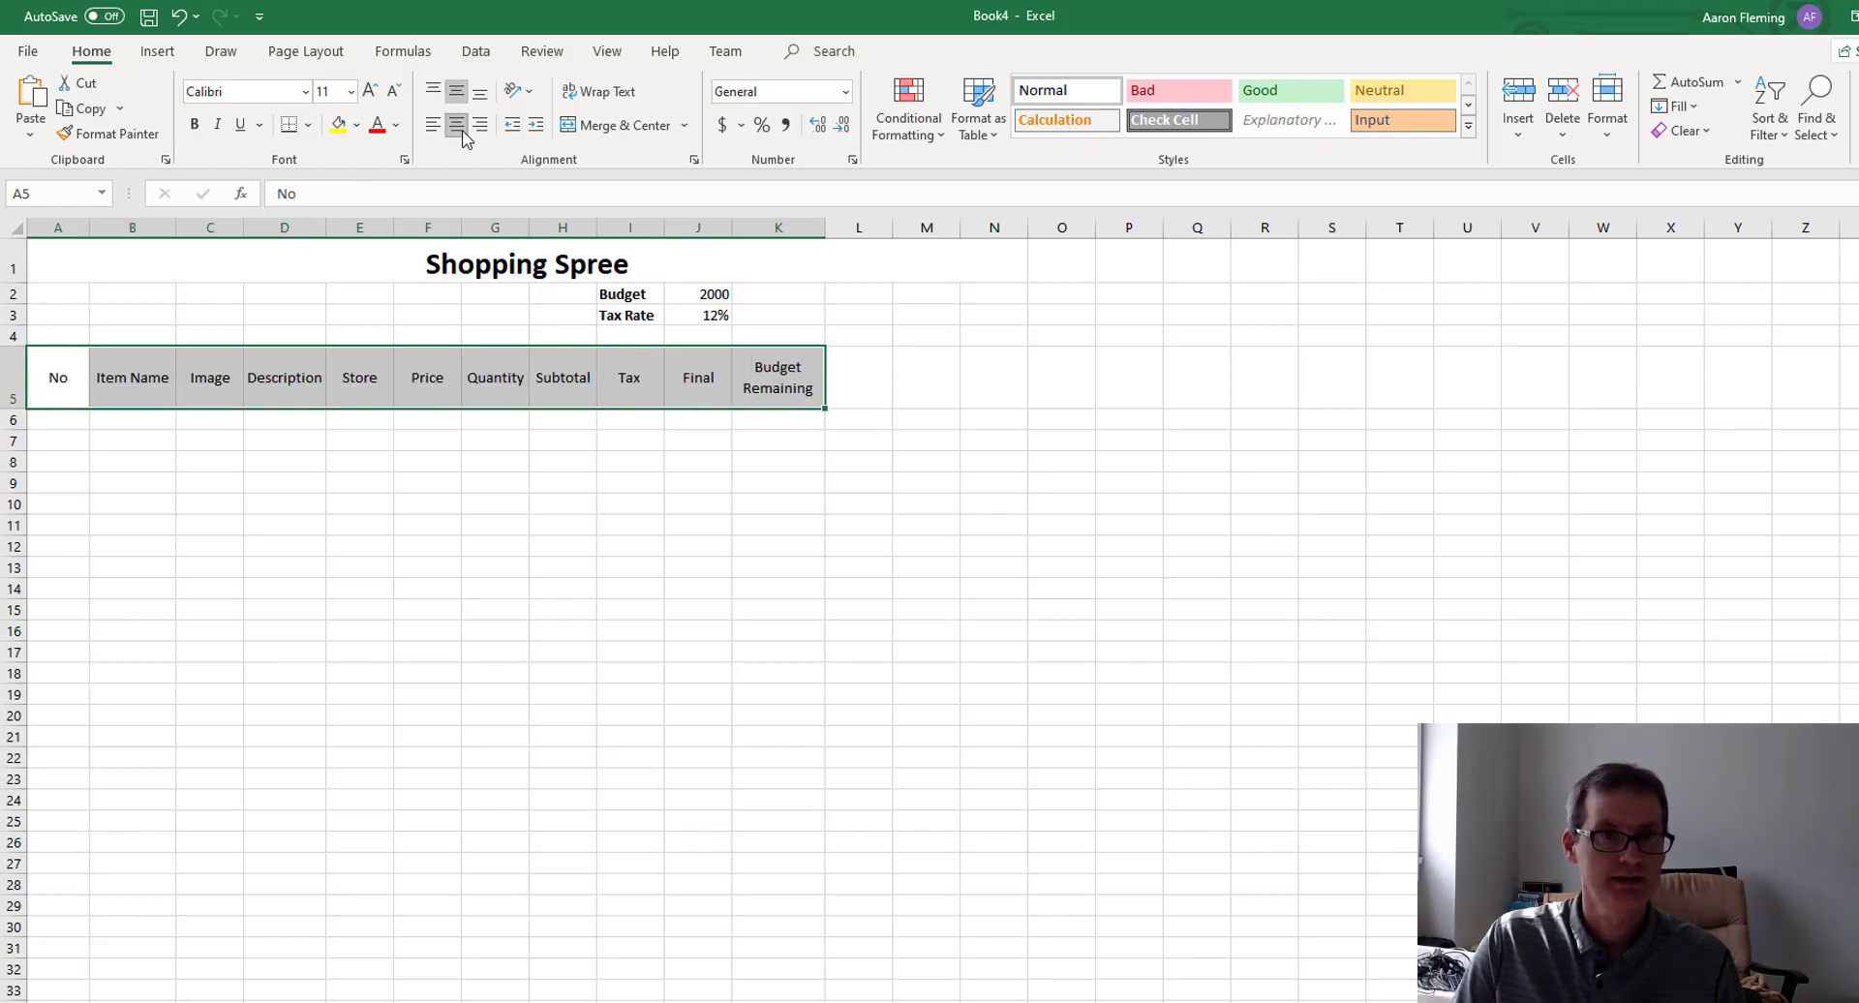
{"action": "left_click", "coordinate": [195, 126]}
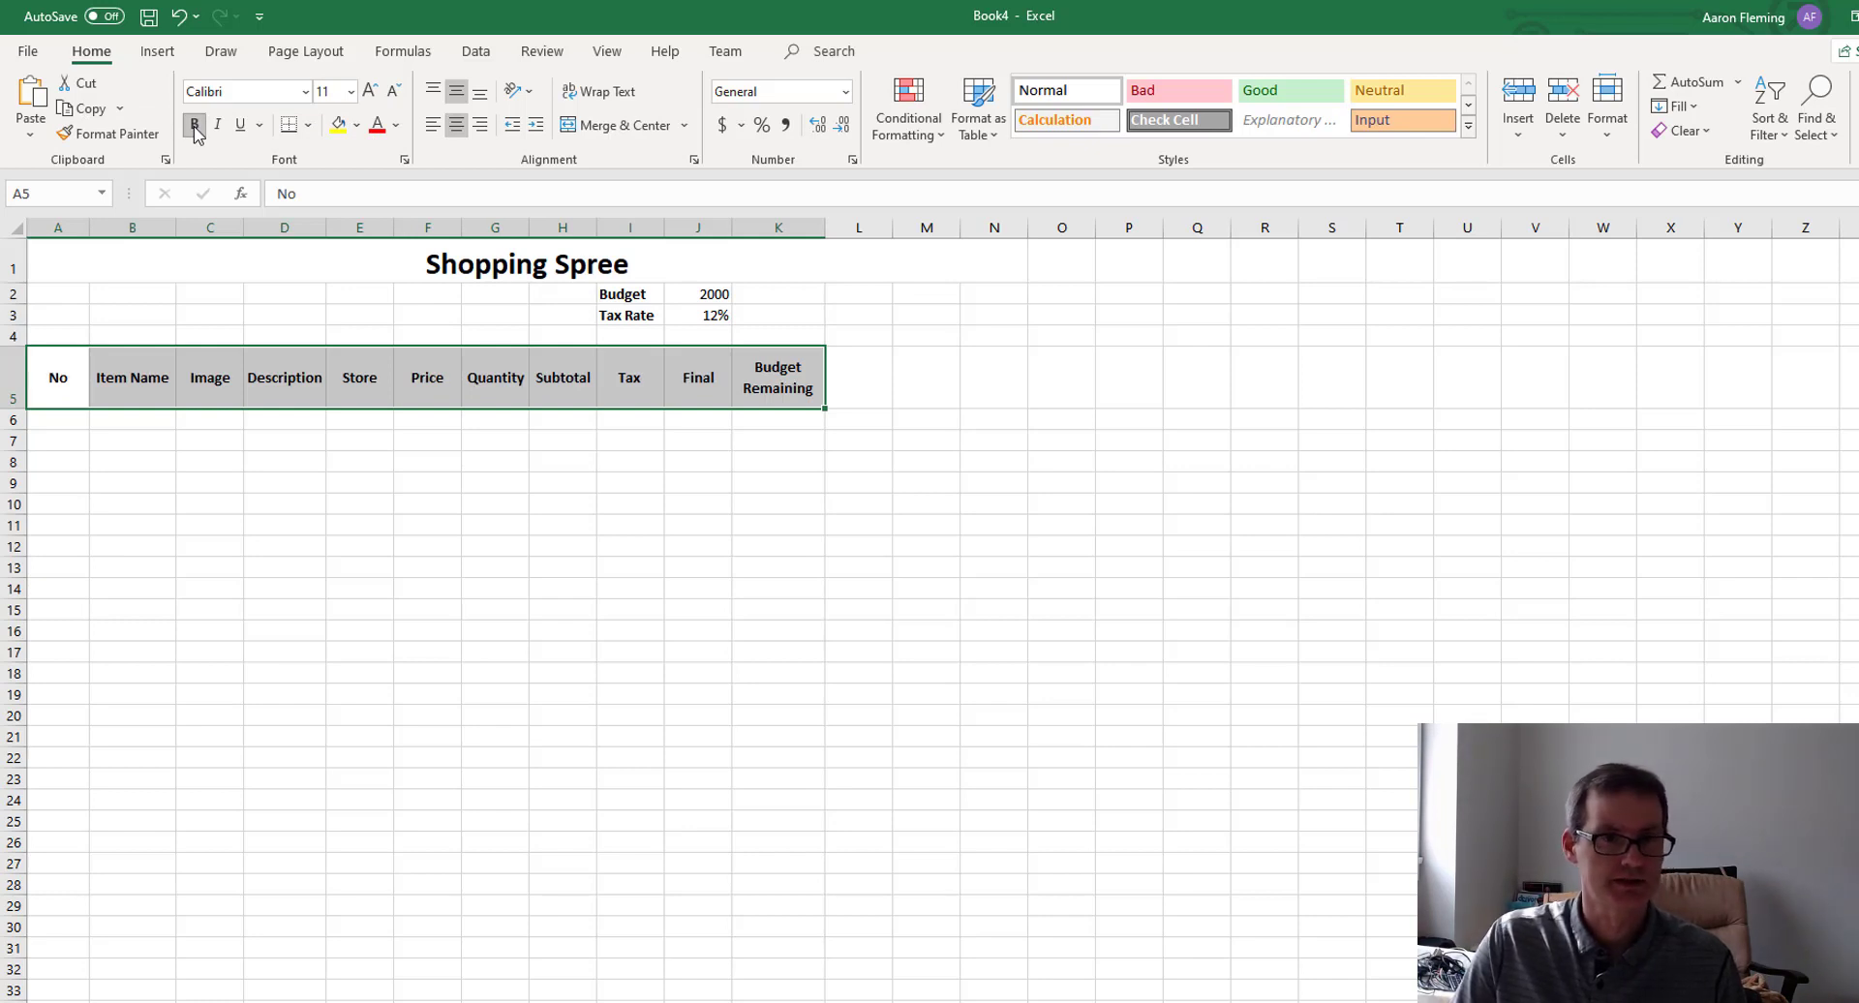
{"action": "left_click", "coordinate": [670, 504]}
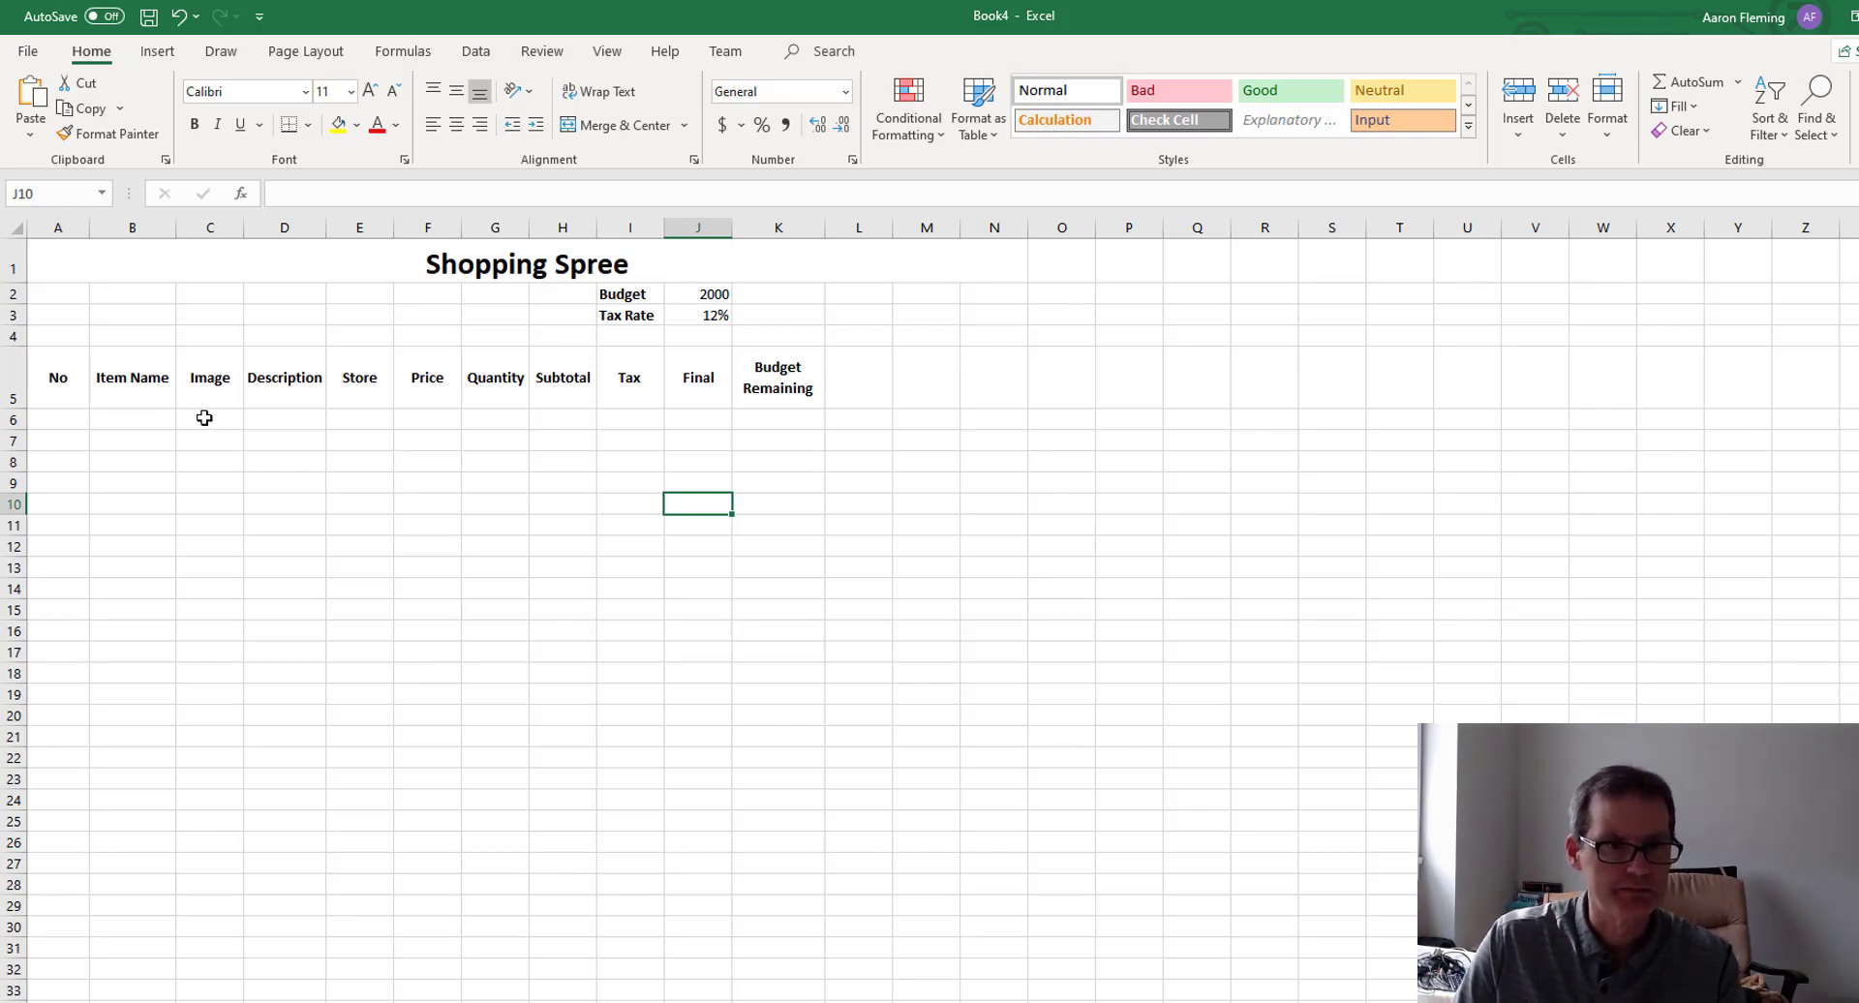
Enter 1 in cell A6 as the first item number.
{"action": "left_click", "coordinate": [73, 417]}
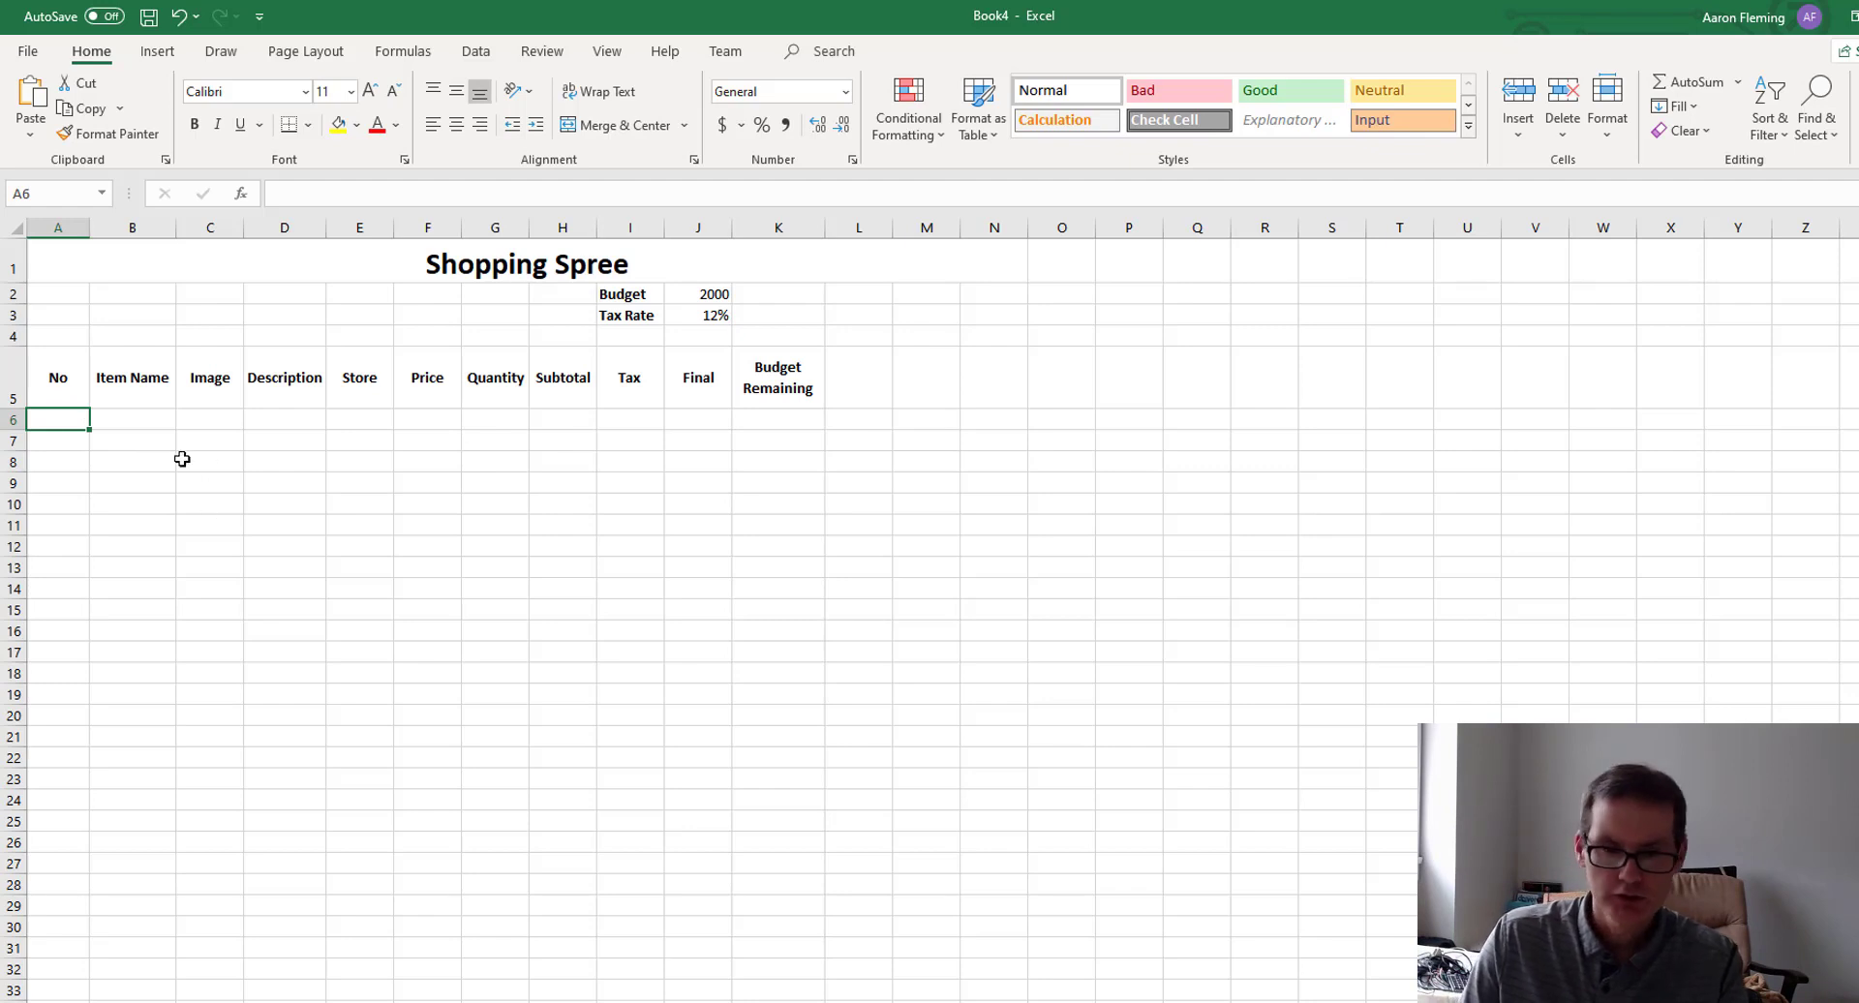
{"action": "type", "text": "1"}
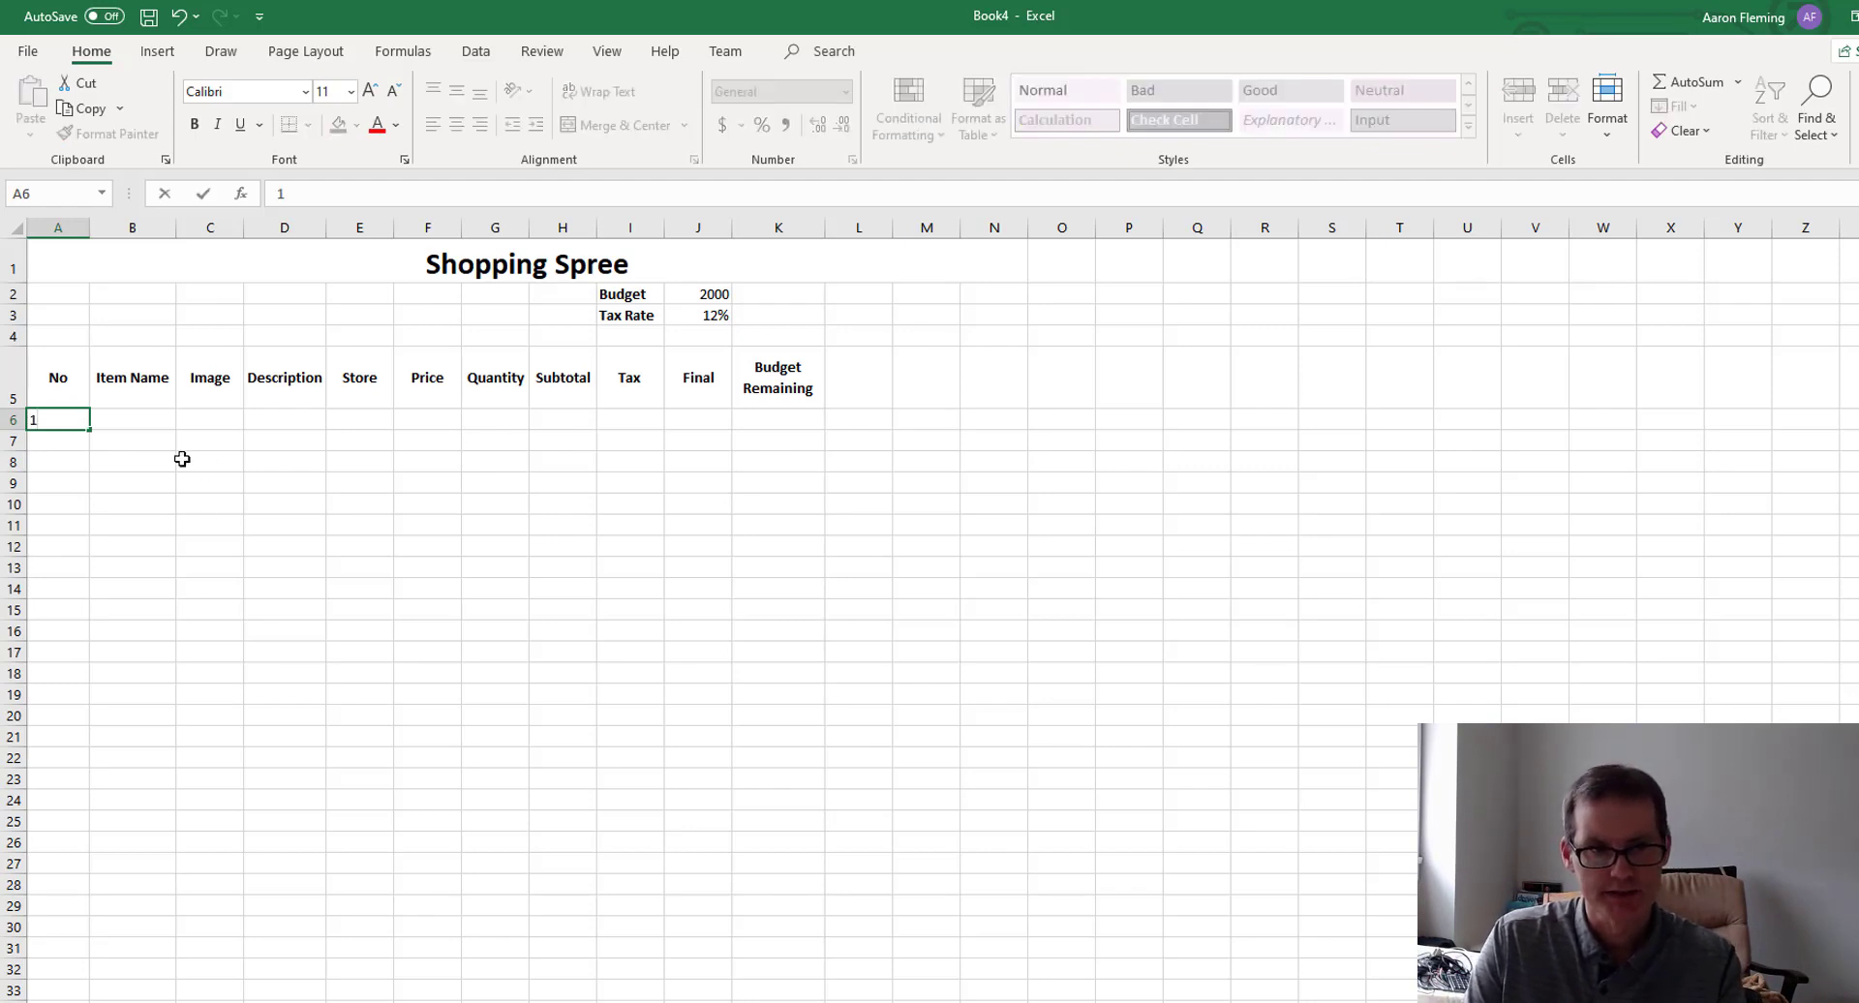
{"action": "key", "text": "Return"}
{"action": "type", "text": "2"}
{"action": "key", "text": "Return"}
{"action": "type", "text": "3"}
{"action": "key", "text": "Return"}
{"action": "key", "text": "ctrl+z"}
{"action": "key", "text": "ctrl+z"}
{"action": "key", "text": "Up"}
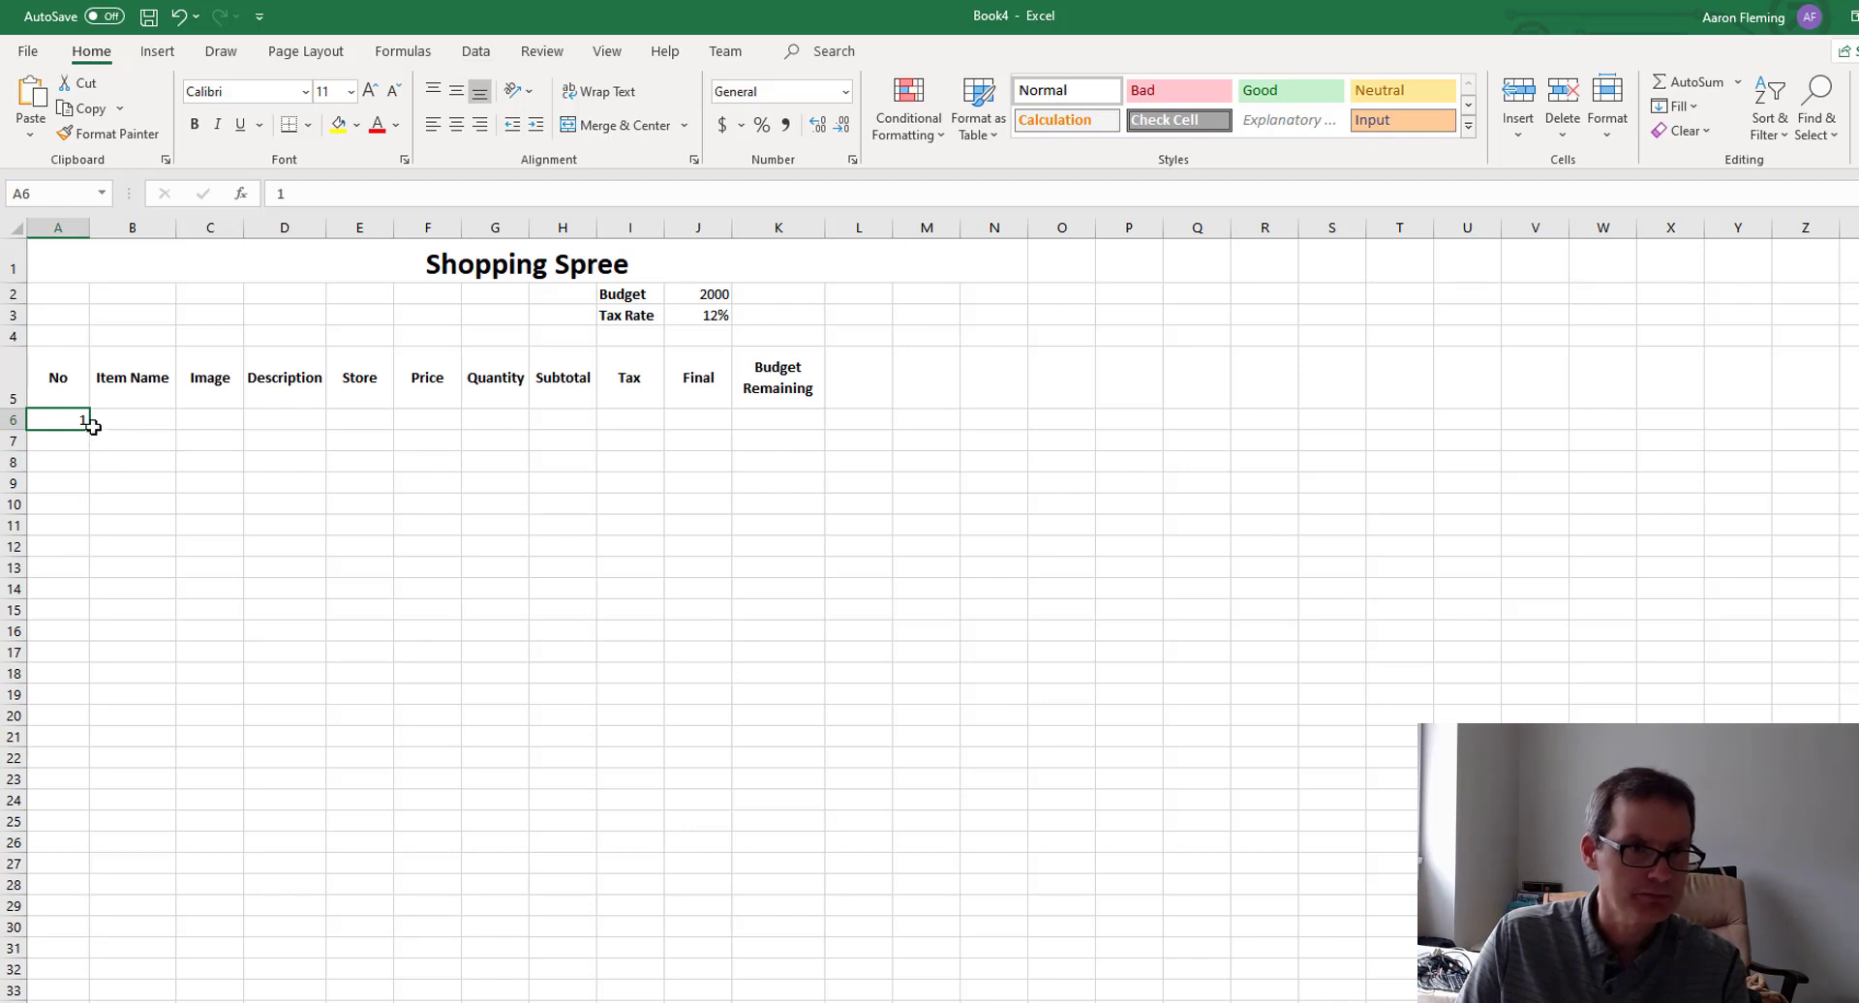
Fill the number series 1 to 5 down A6:A10.
{"action": "left_click_drag", "start_coordinate": [90, 431], "coordinate": [71, 628]}
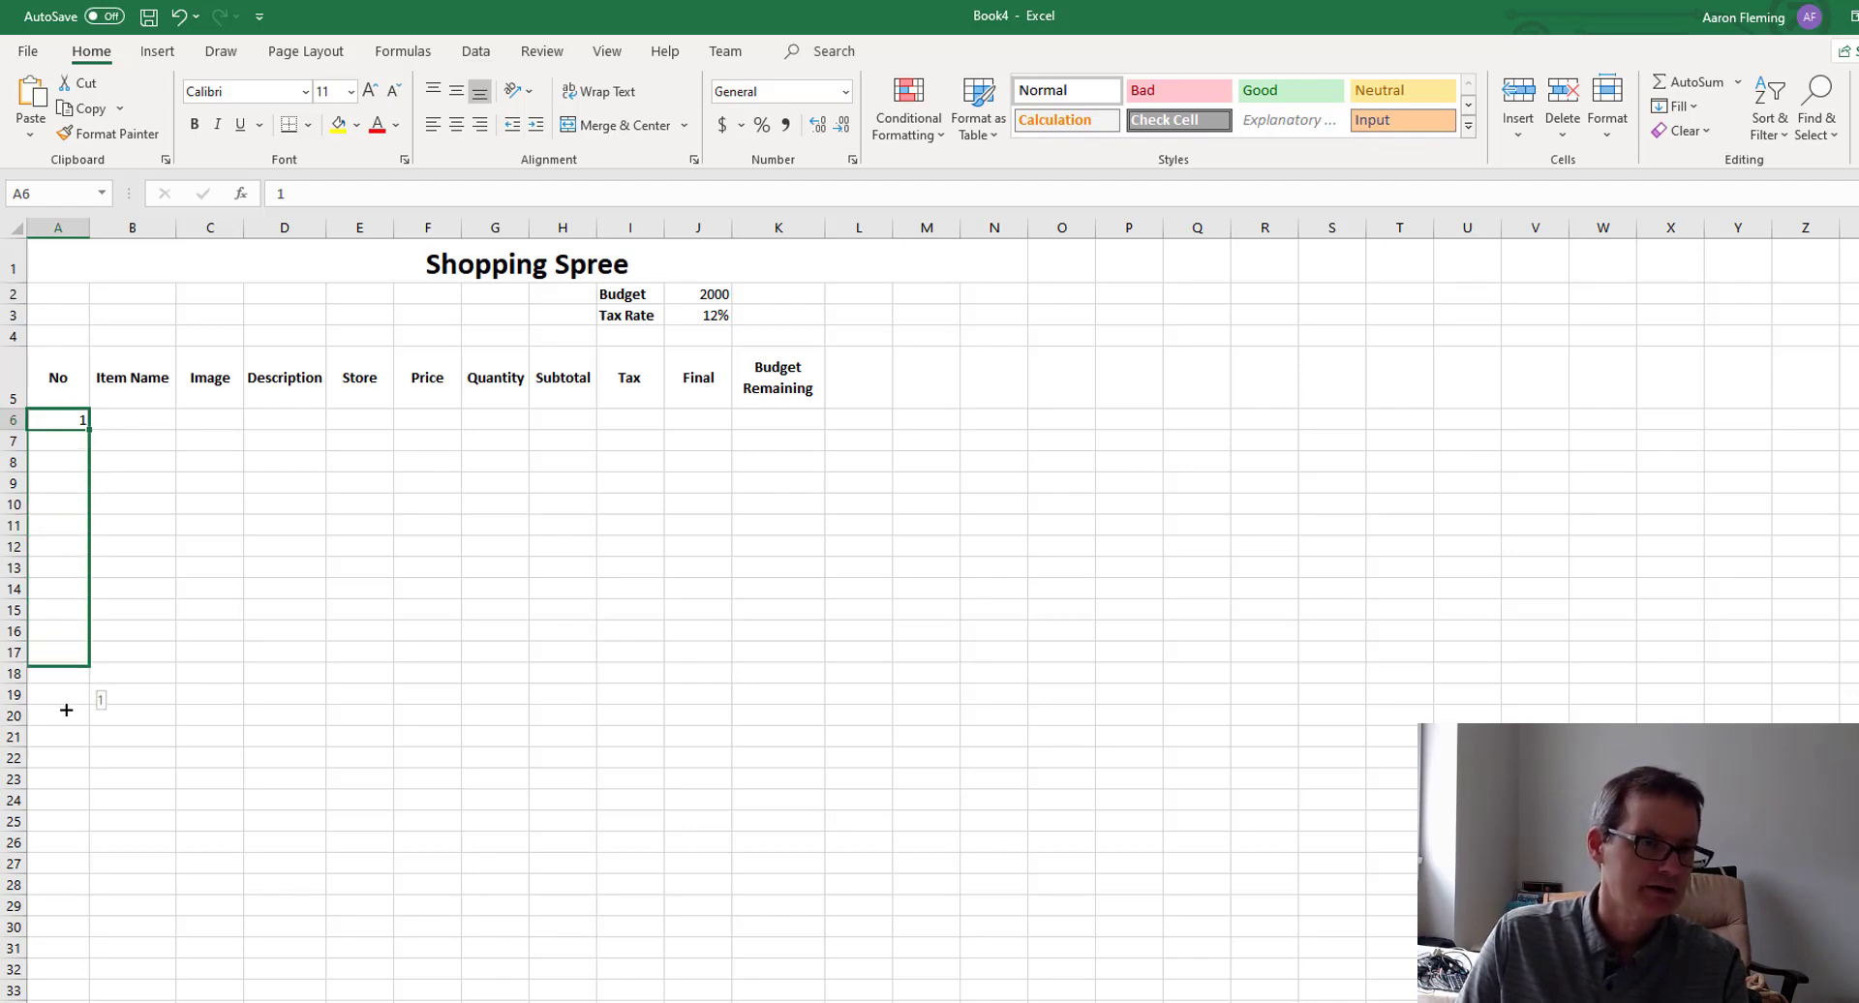
{"action": "left_click_drag", "start_coordinate": [66, 714], "coordinate": [66, 717]}
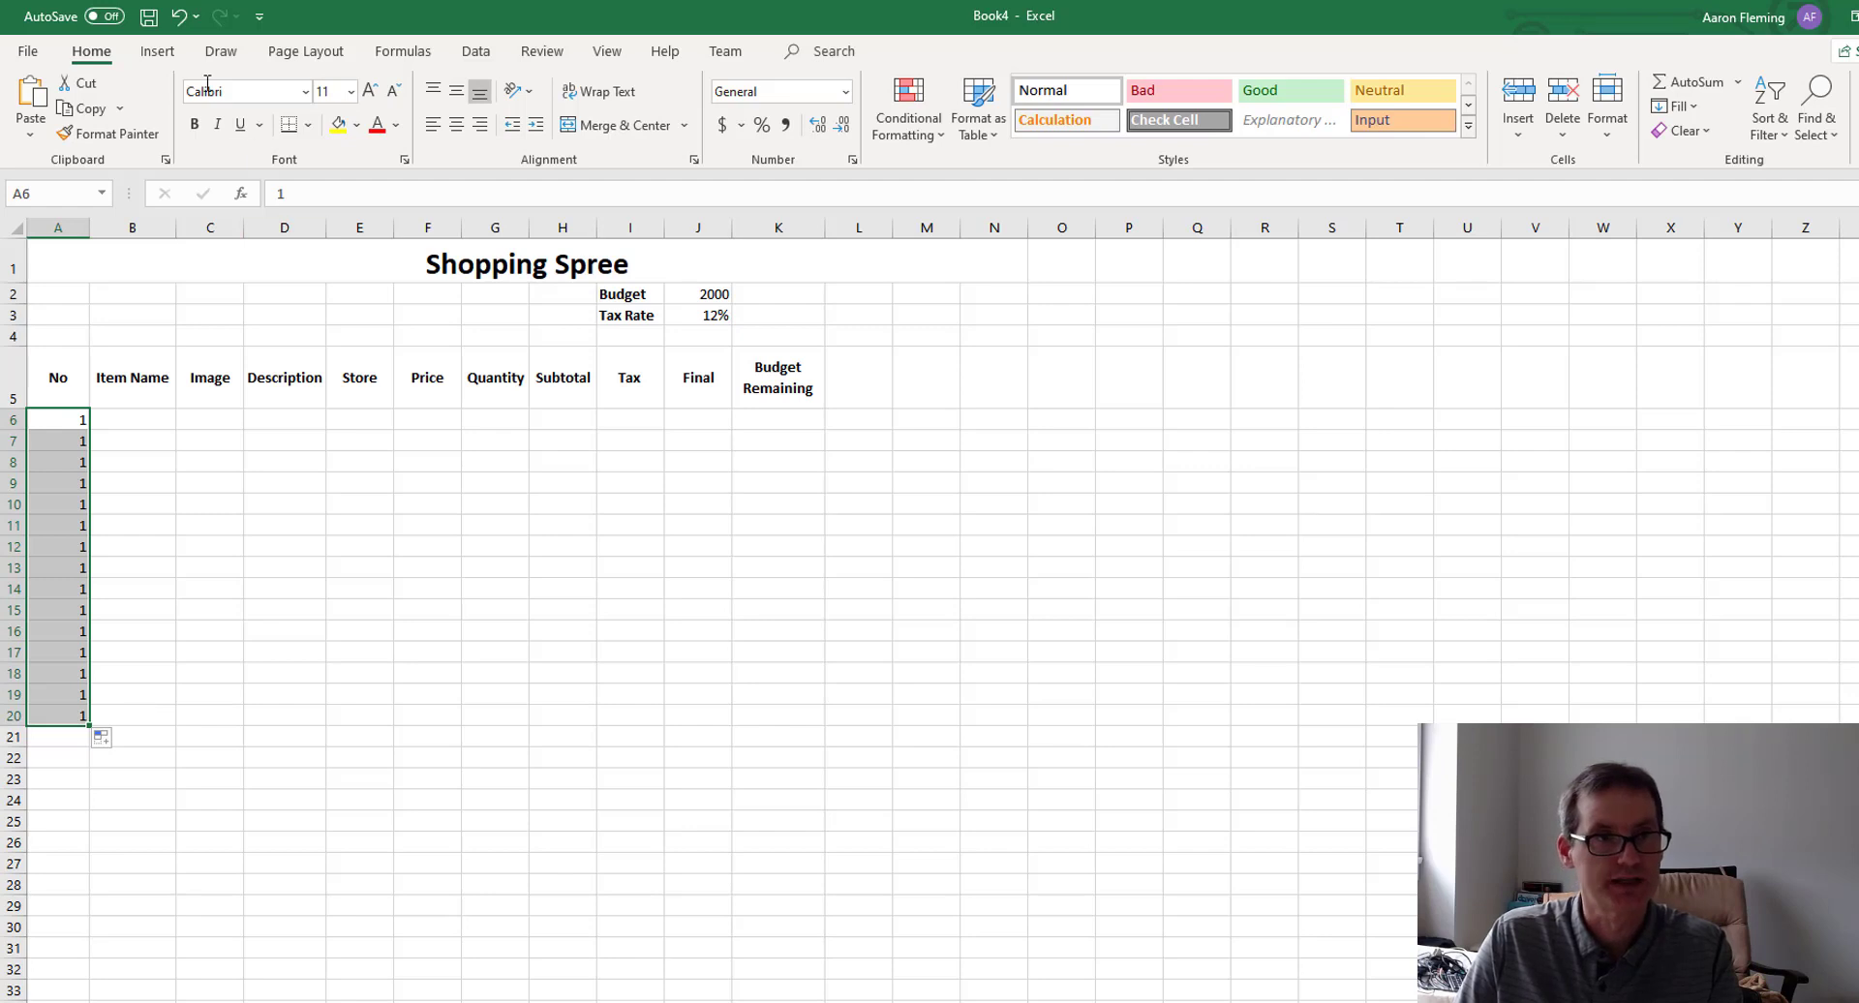
{"action": "left_click", "coordinate": [178, 16]}
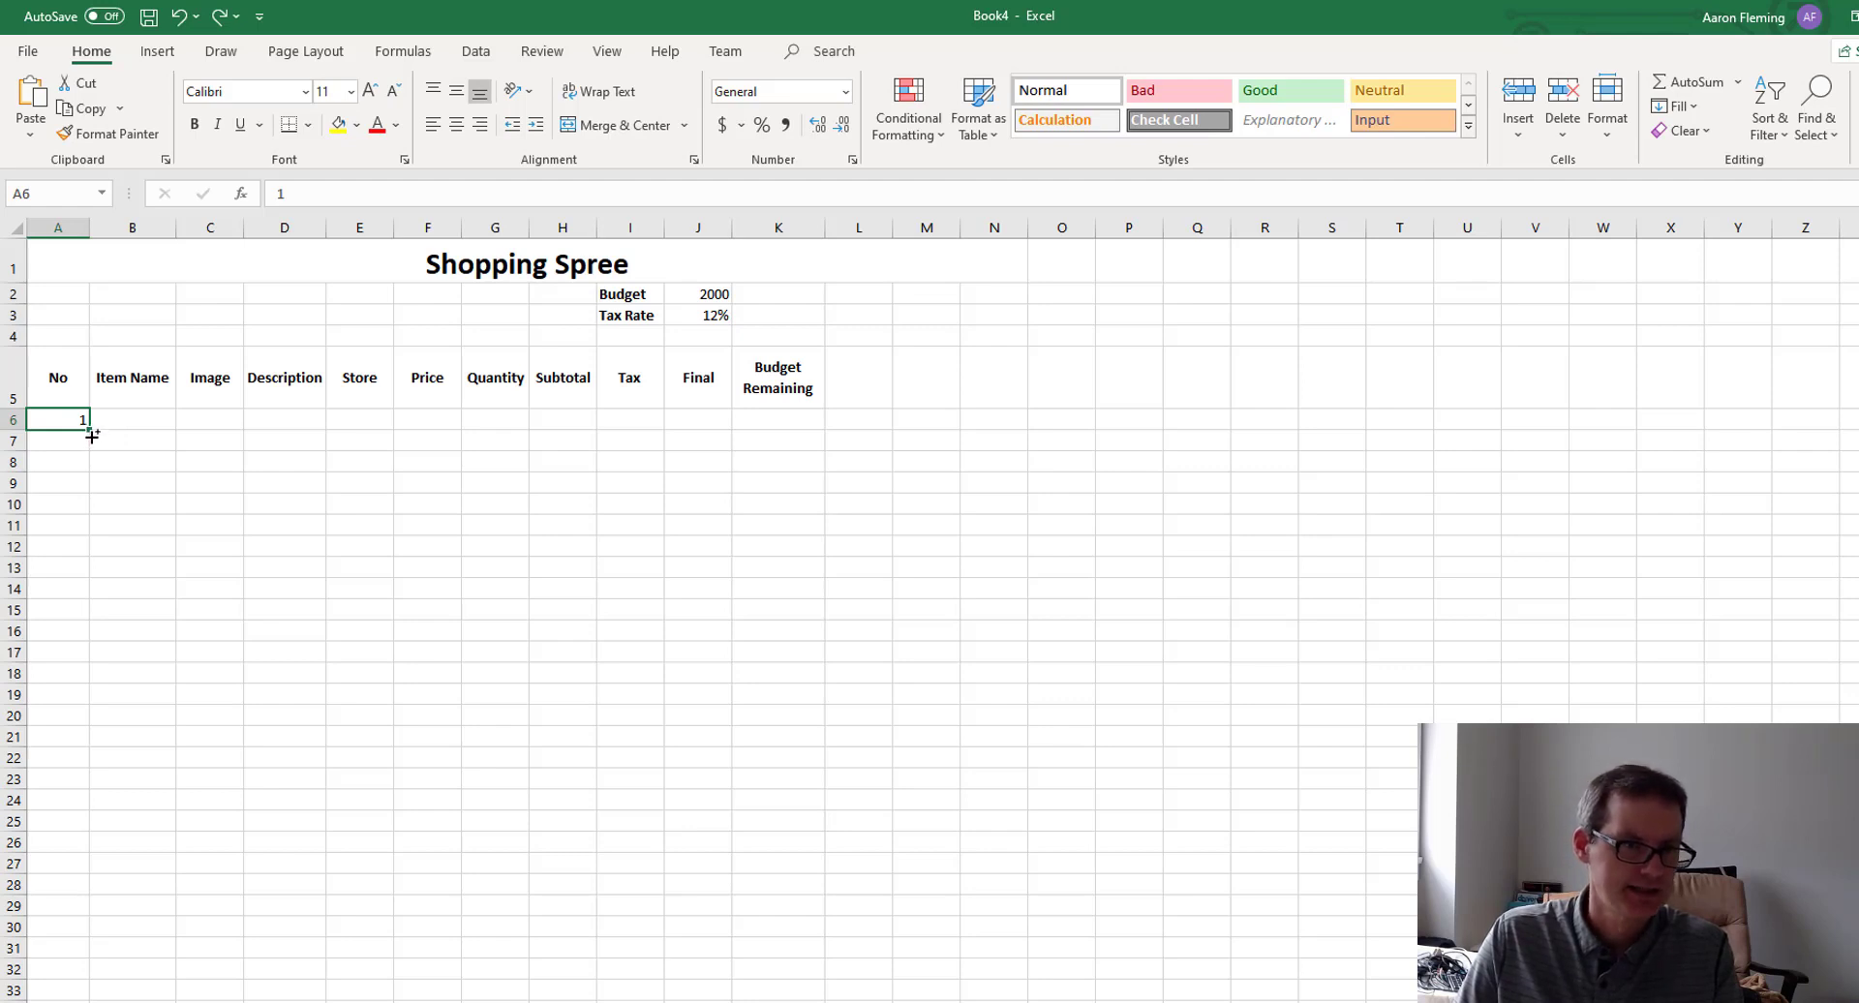
{"action": "left_click_drag", "start_coordinate": [92, 440], "coordinate": [91, 508]}
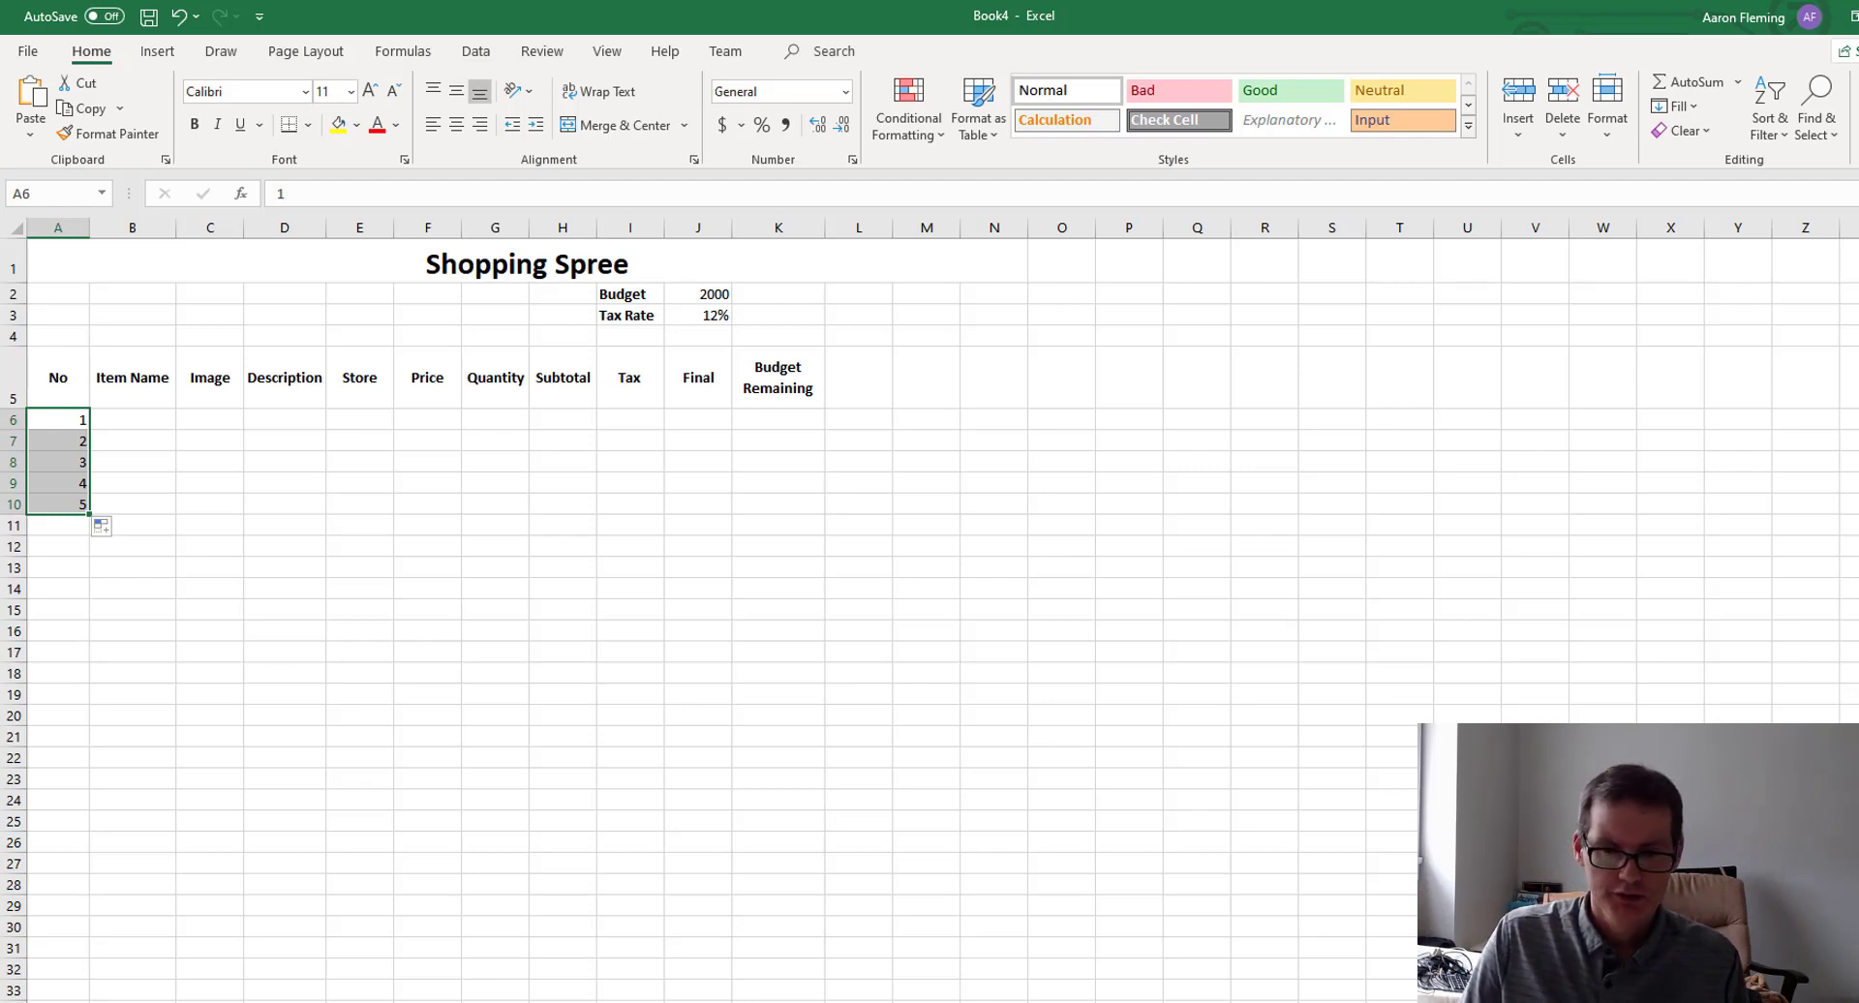
In the browser, load Amazon.ca and browse down Today's Deals.
{"action": "mouse_move", "coordinate": [596, 1002]}
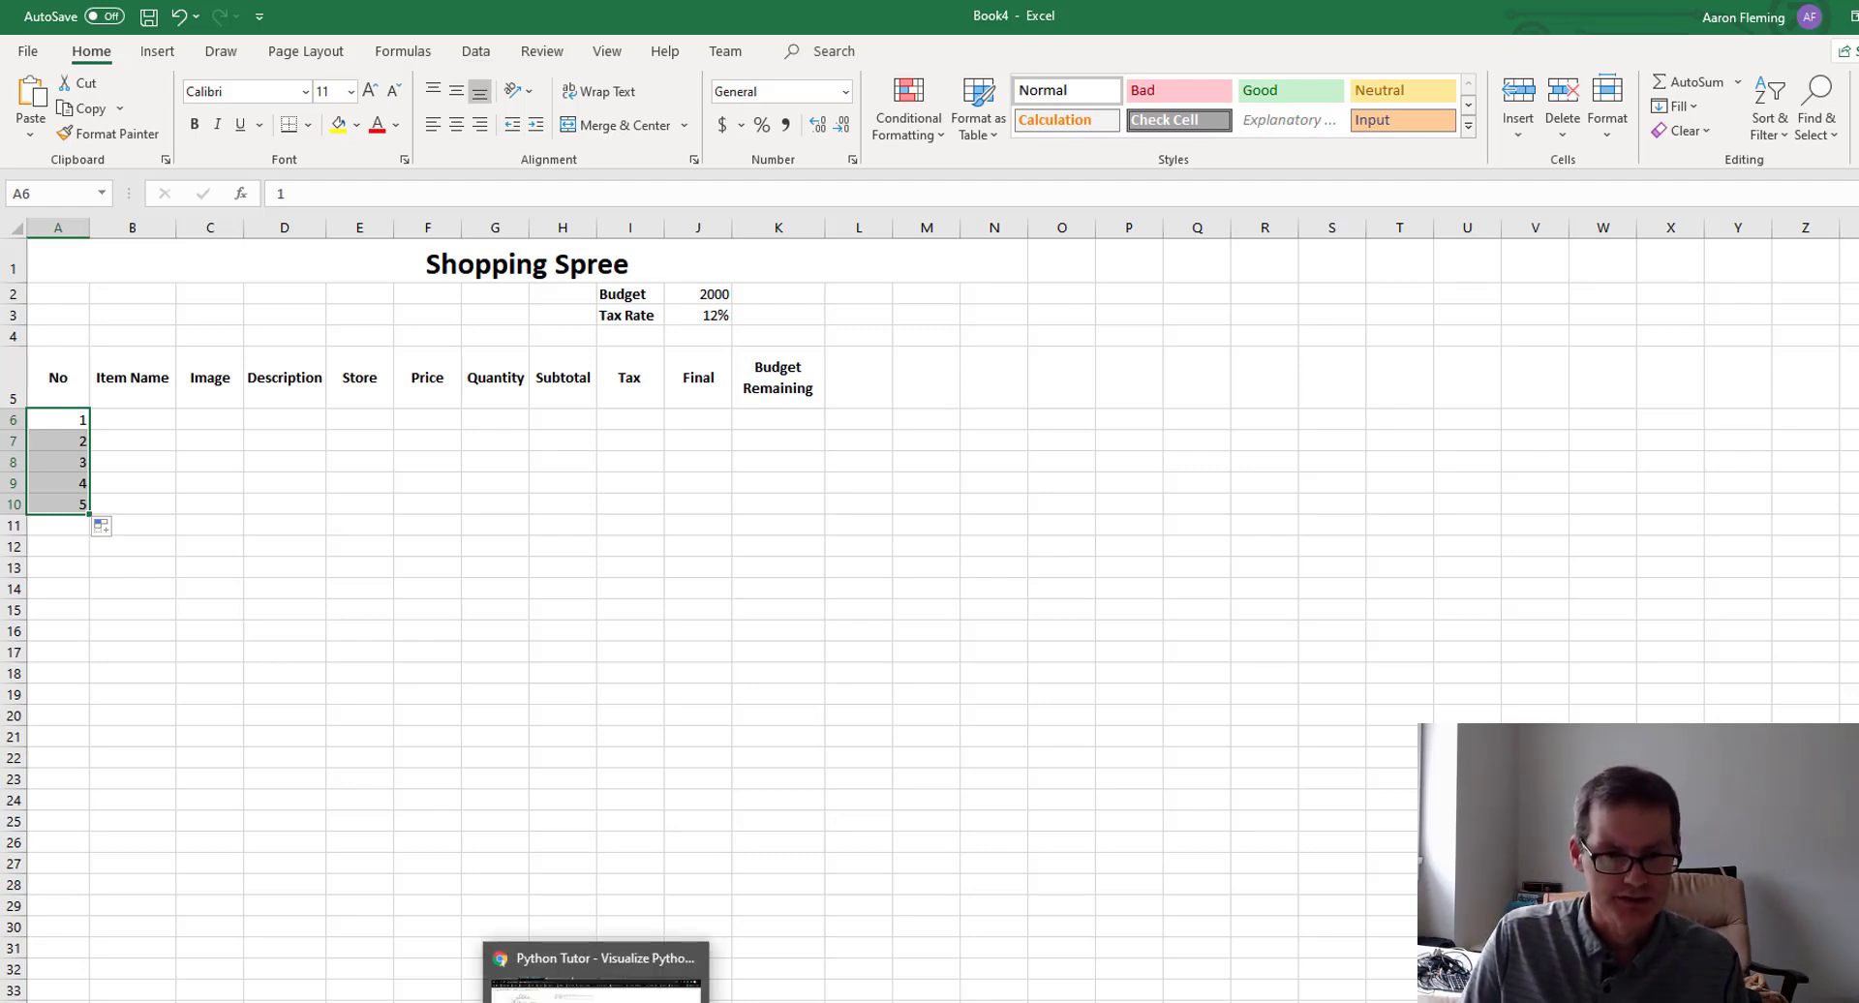
{"action": "left_click", "coordinate": [595, 988]}
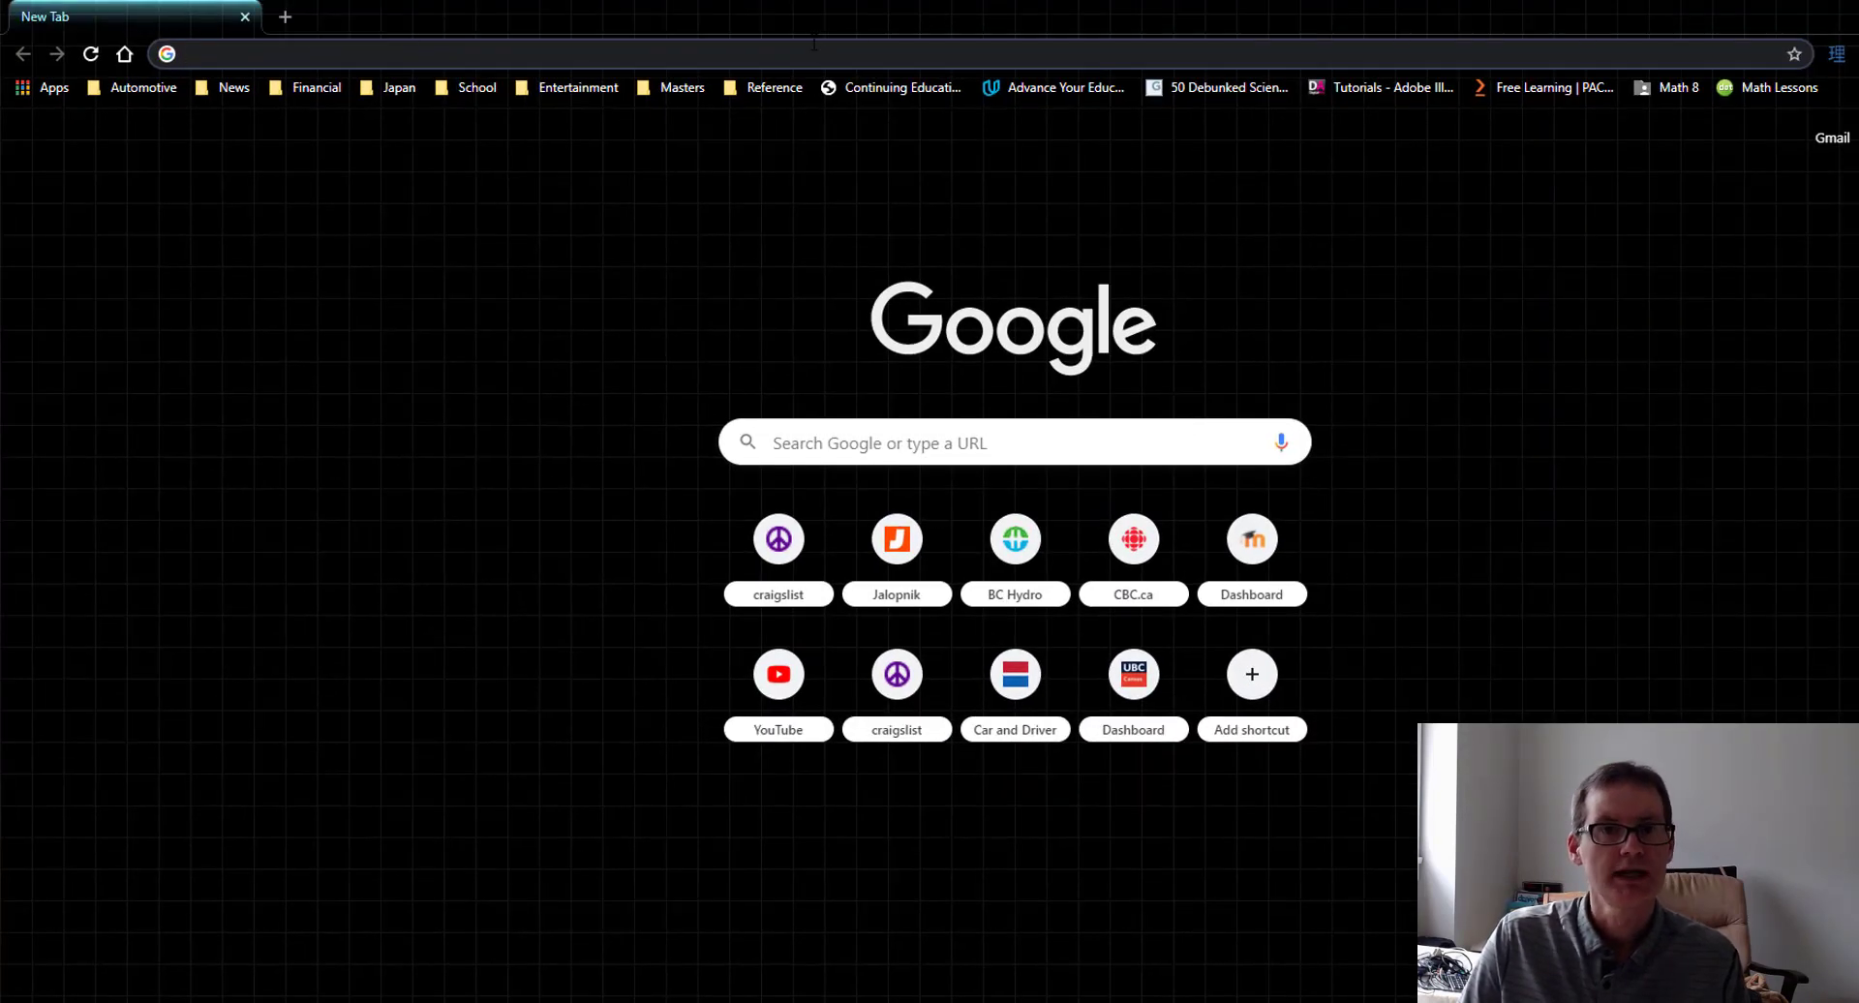
{"action": "left_click", "coordinate": [812, 49]}
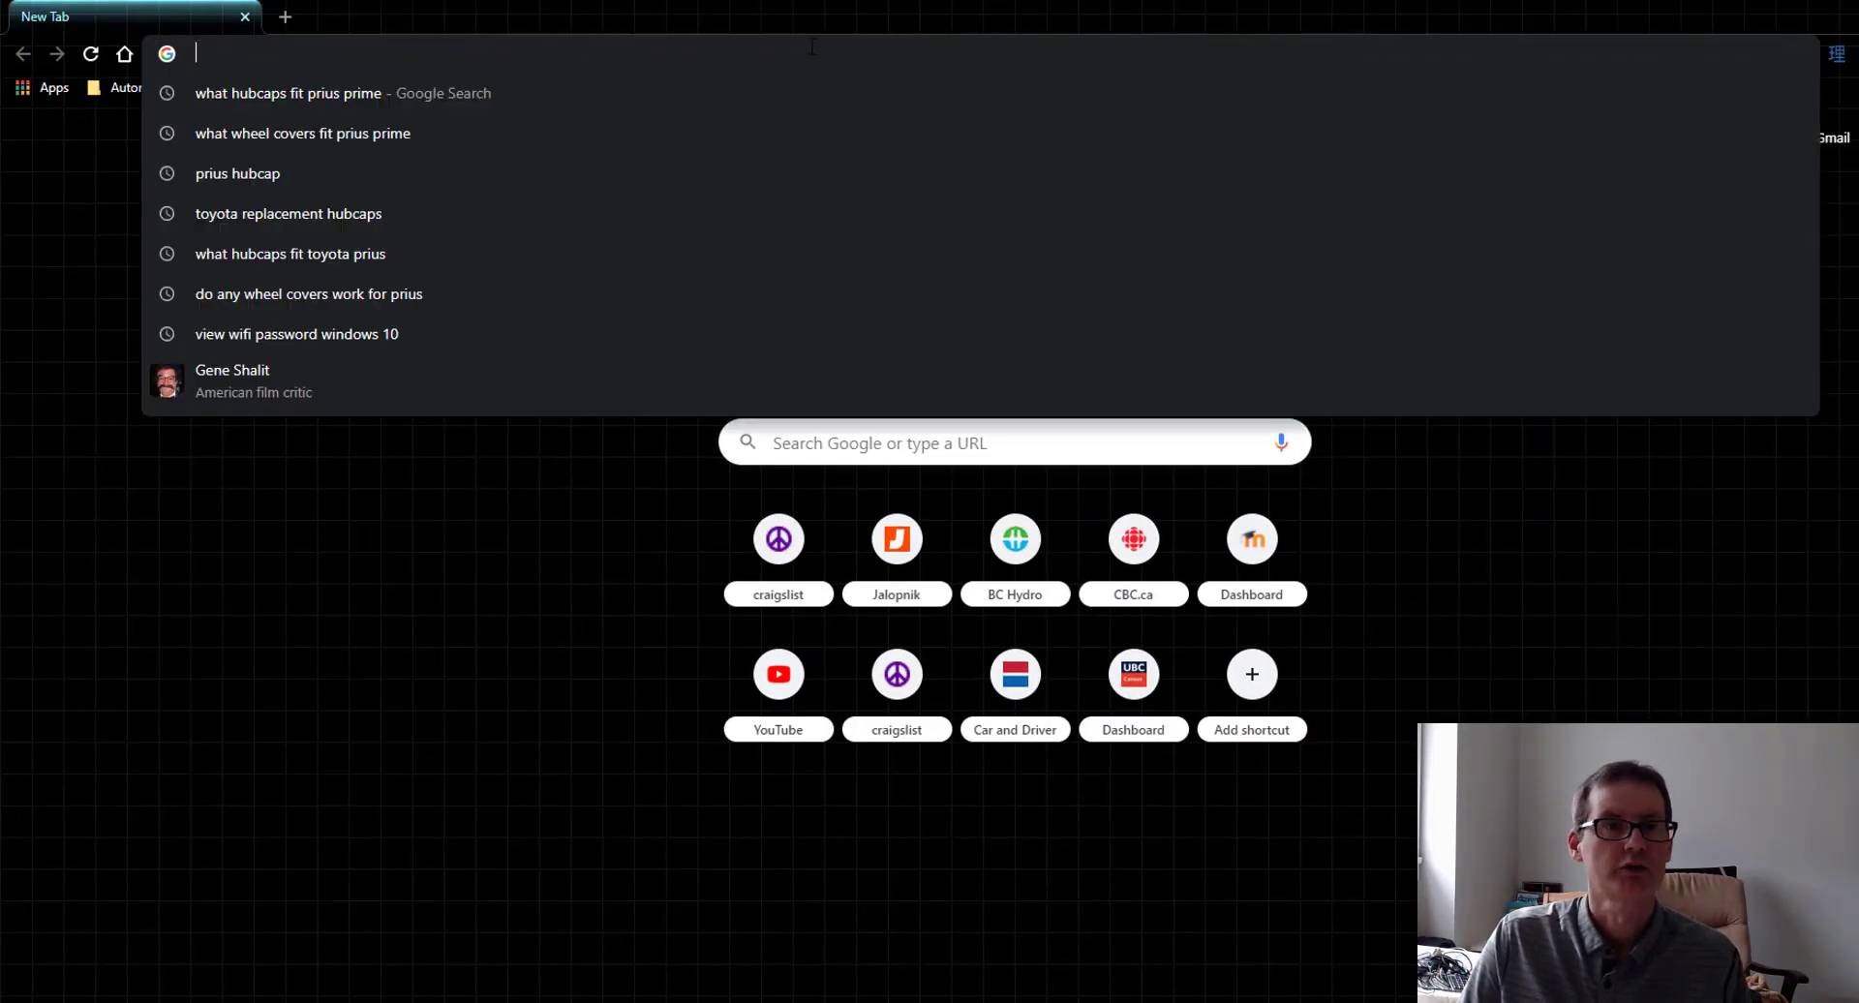
{"action": "type", "text": "ama"}
{"action": "key", "text": "Return"}
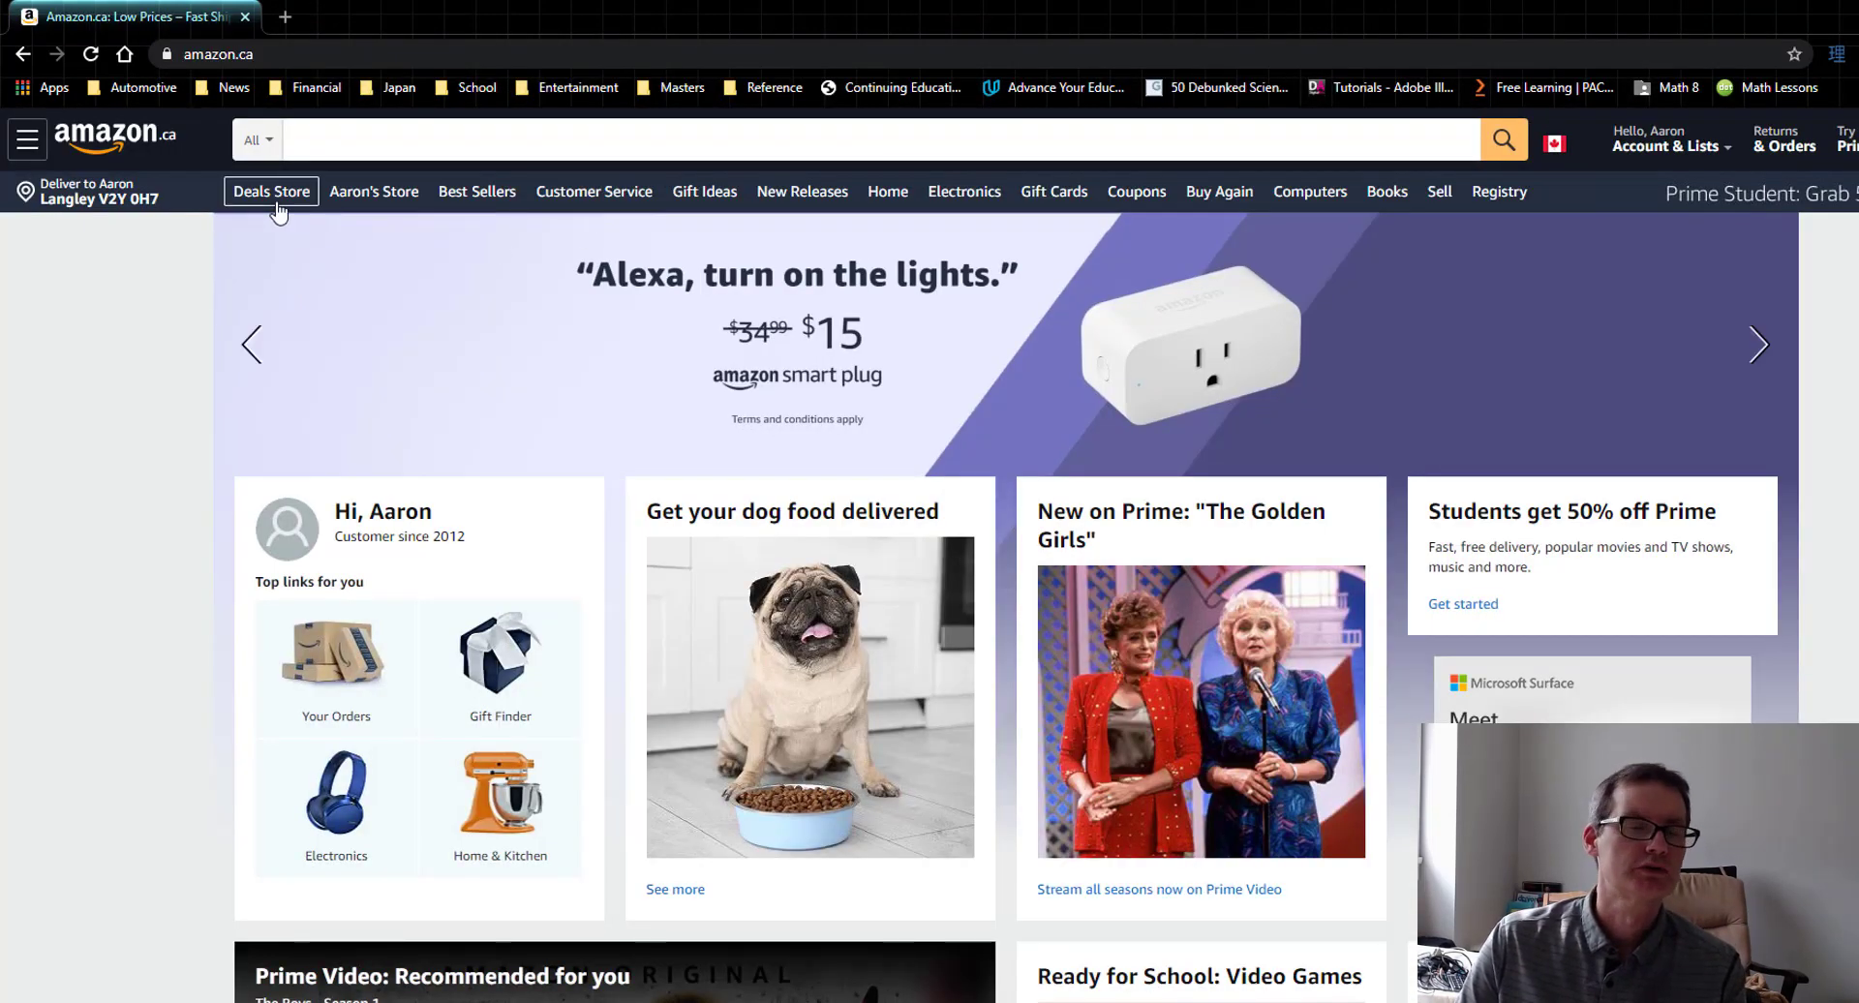
{"action": "left_click", "coordinate": [277, 207]}
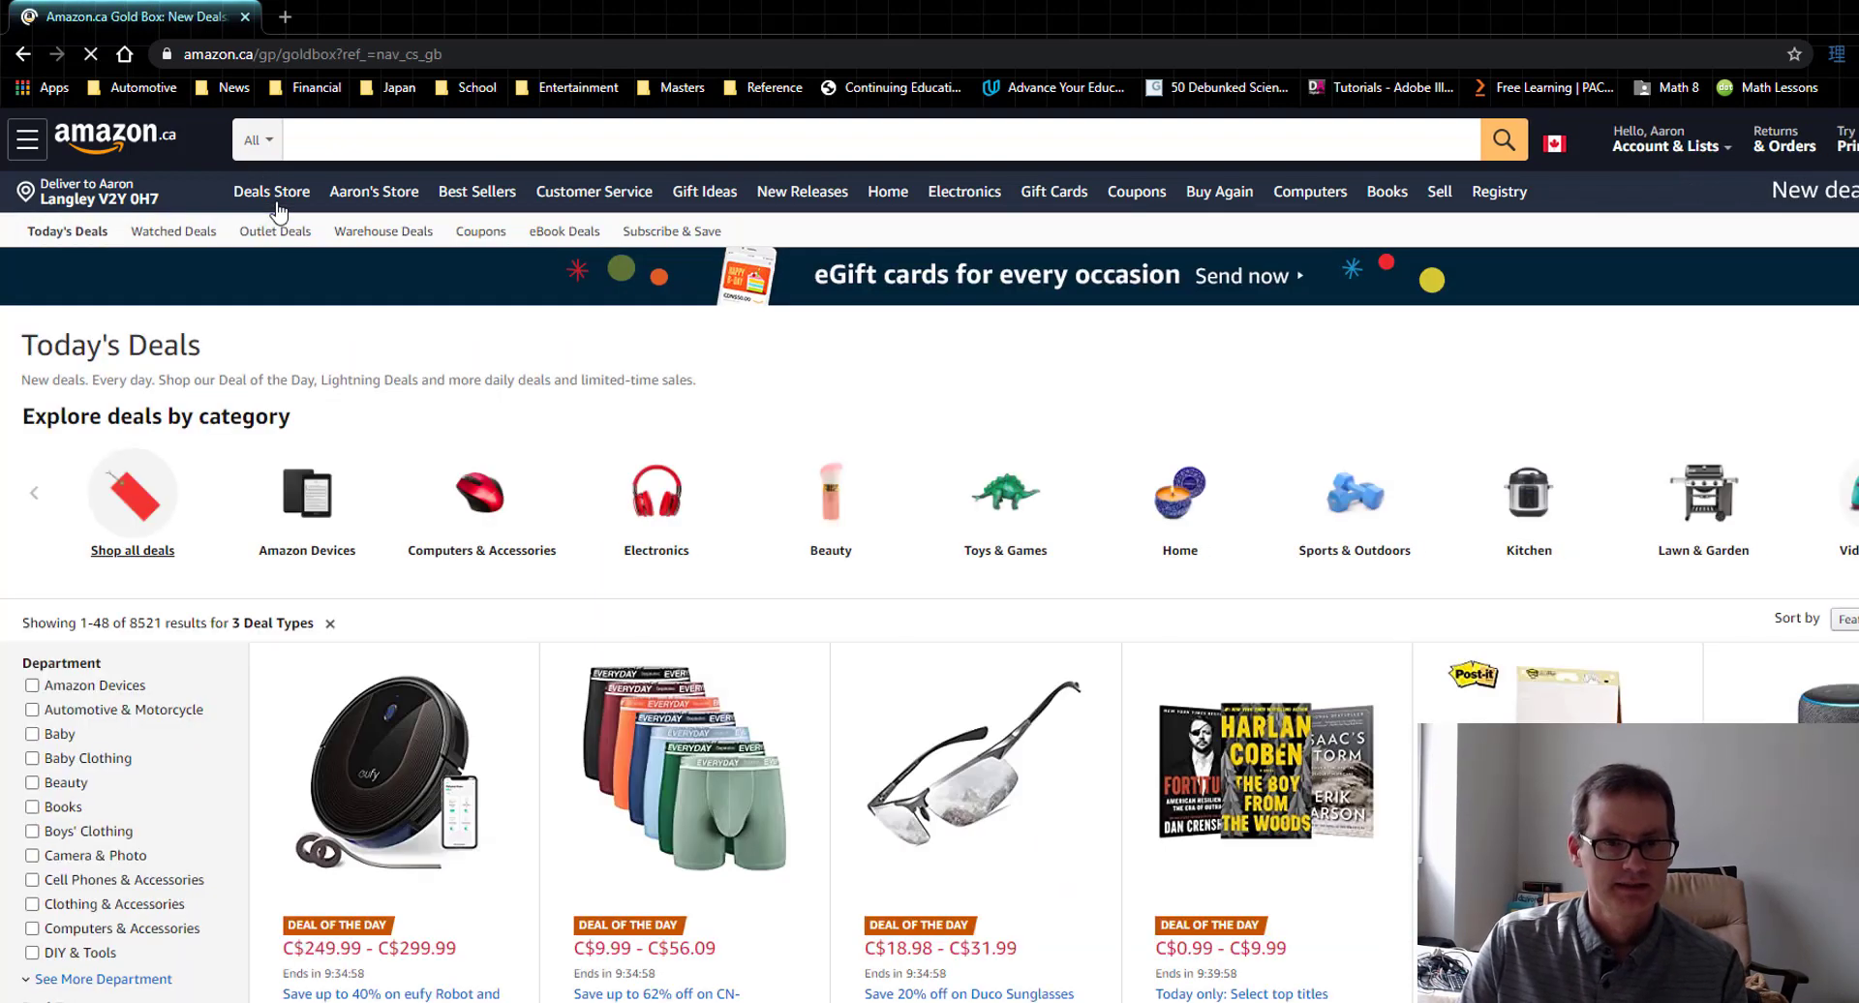
{"action": "scroll", "coordinate": [958, 365], "scroll_direction": "down", "scroll_amount": 3}
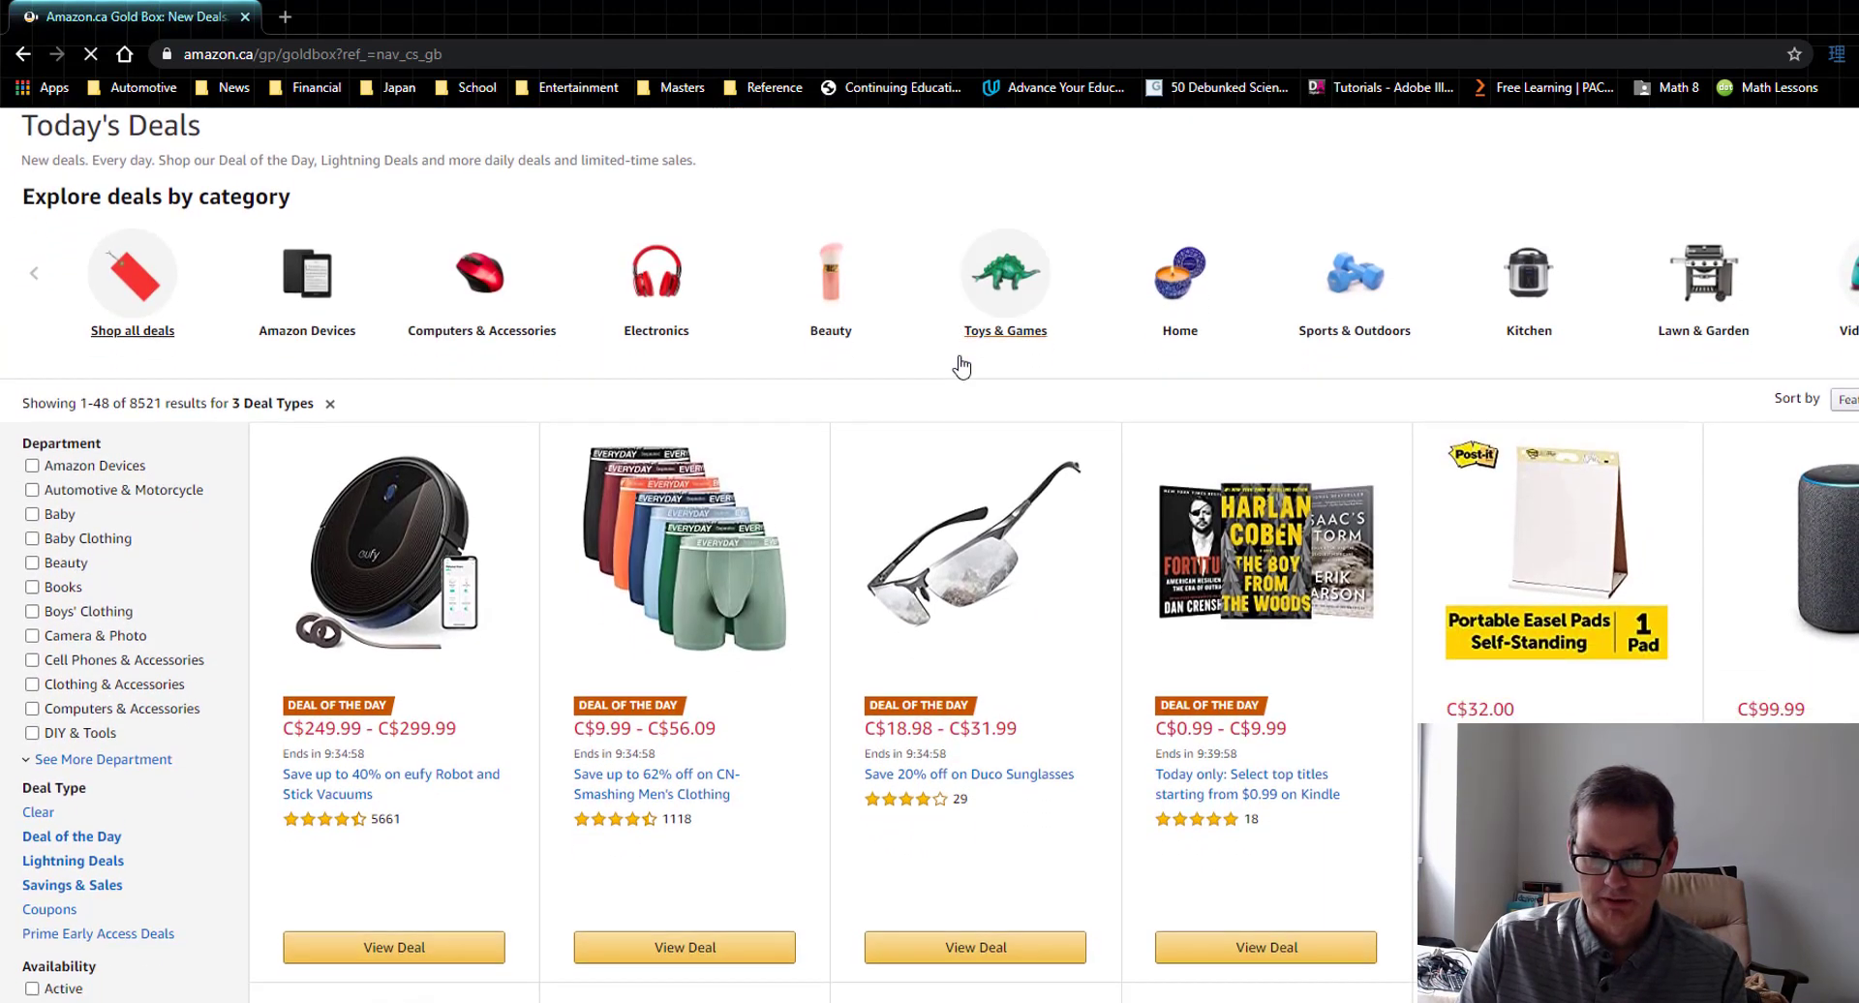
{"action": "scroll", "coordinate": [962, 366], "scroll_direction": "down", "scroll_amount": 4}
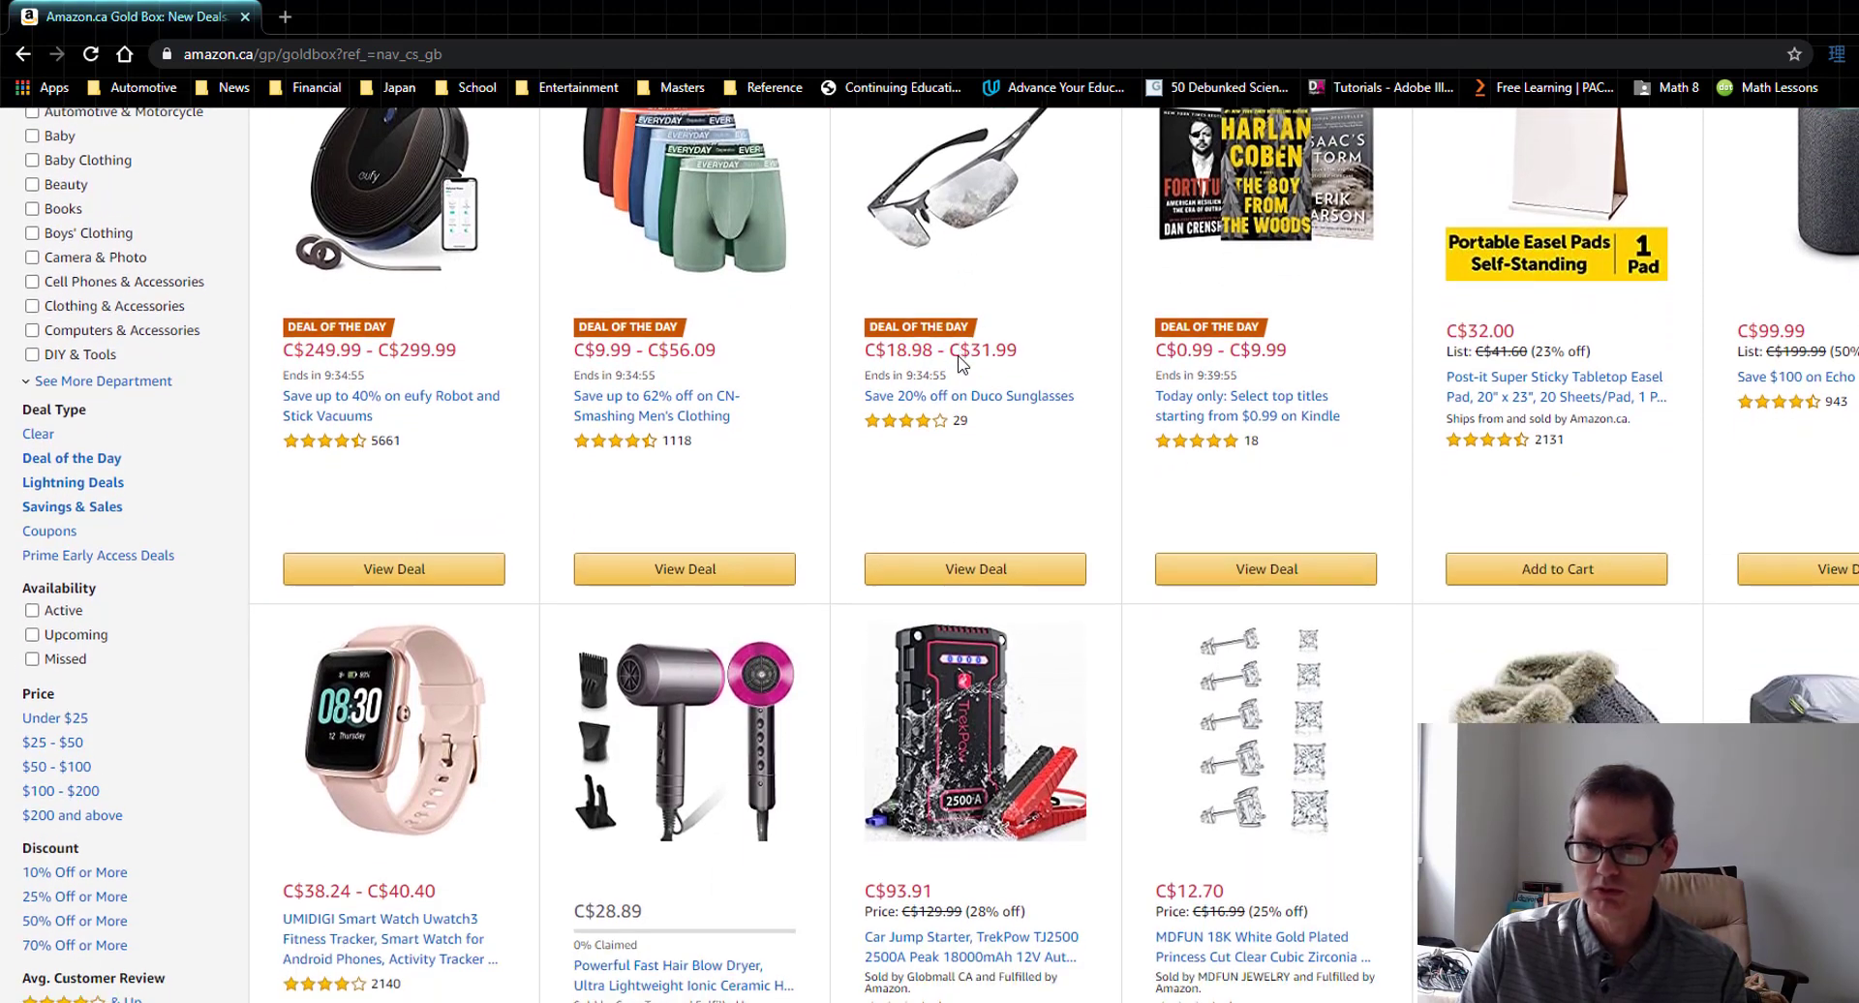
{"action": "scroll", "coordinate": [1019, 430], "scroll_direction": "down", "scroll_amount": 1}
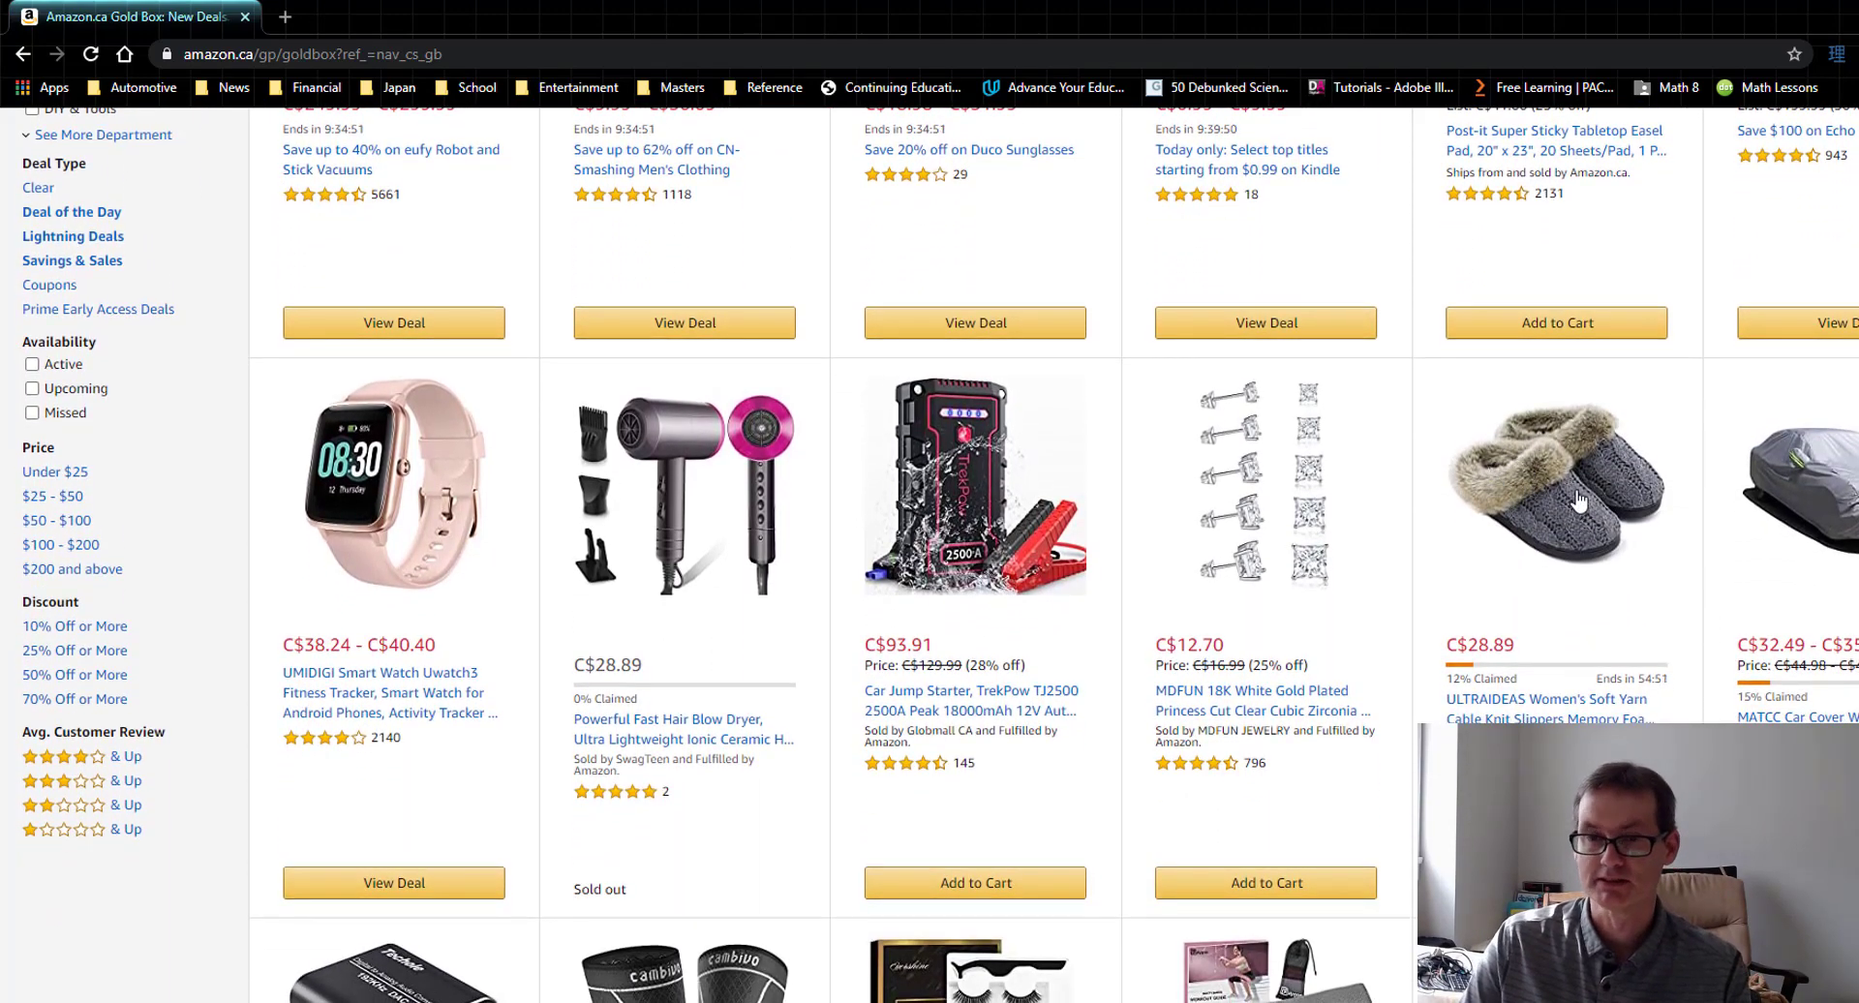
Open the ULTRAIDEAS Cable Knit Slippers deal, select its product name, and return to Excel.
{"action": "left_click", "coordinate": [1579, 501]}
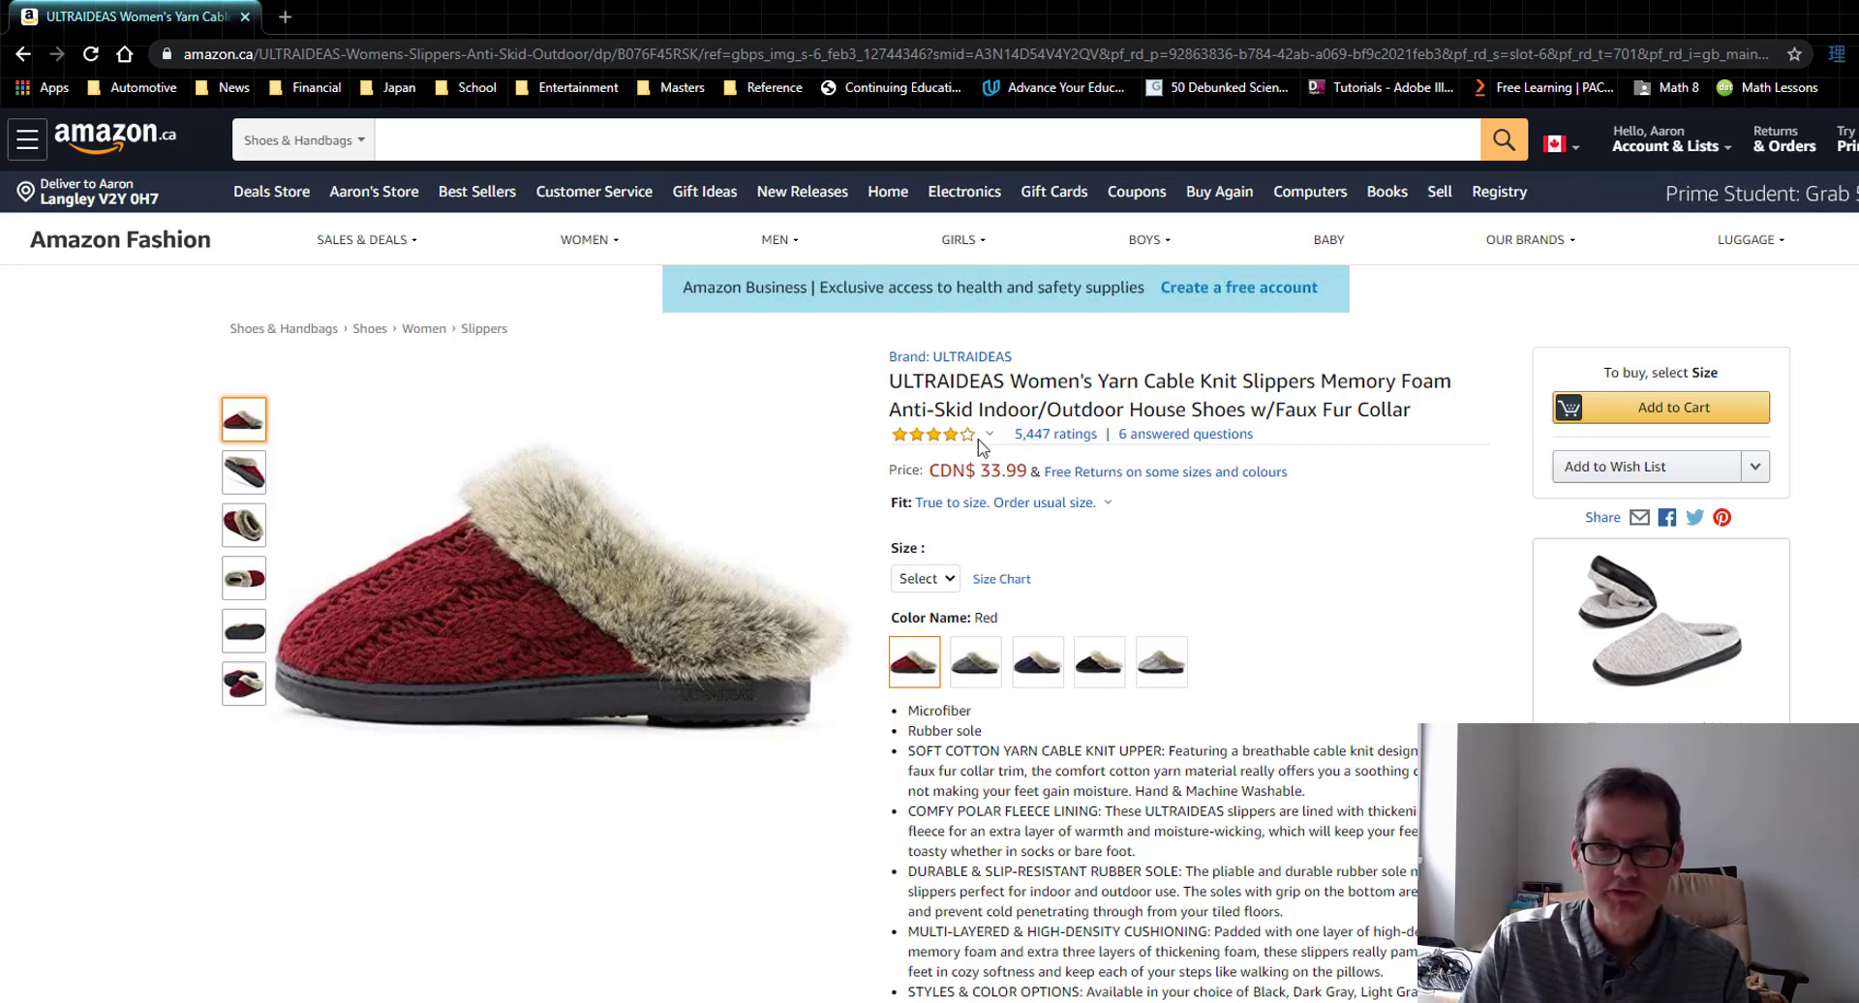
{"action": "left_click_drag", "start_coordinate": [889, 379], "coordinate": [1321, 371]}
{"action": "key", "text": "ctrl+c"}
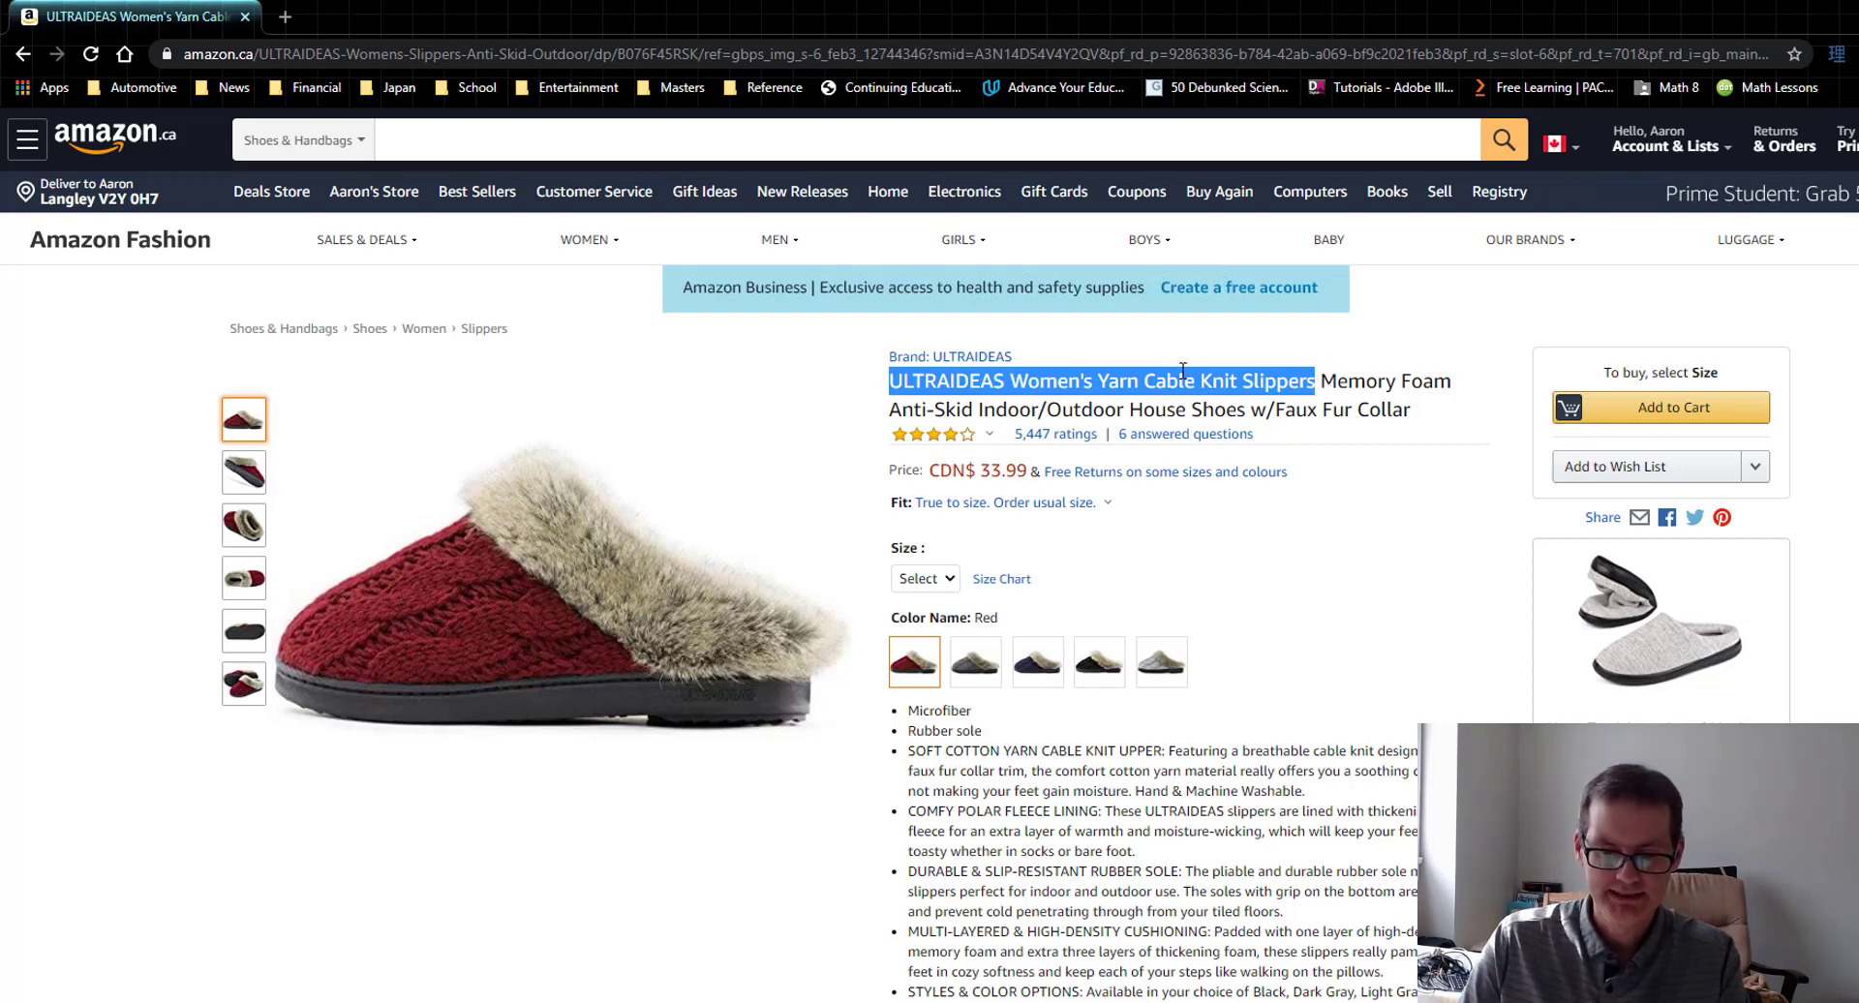
{"action": "key", "text": "alt+Tab"}
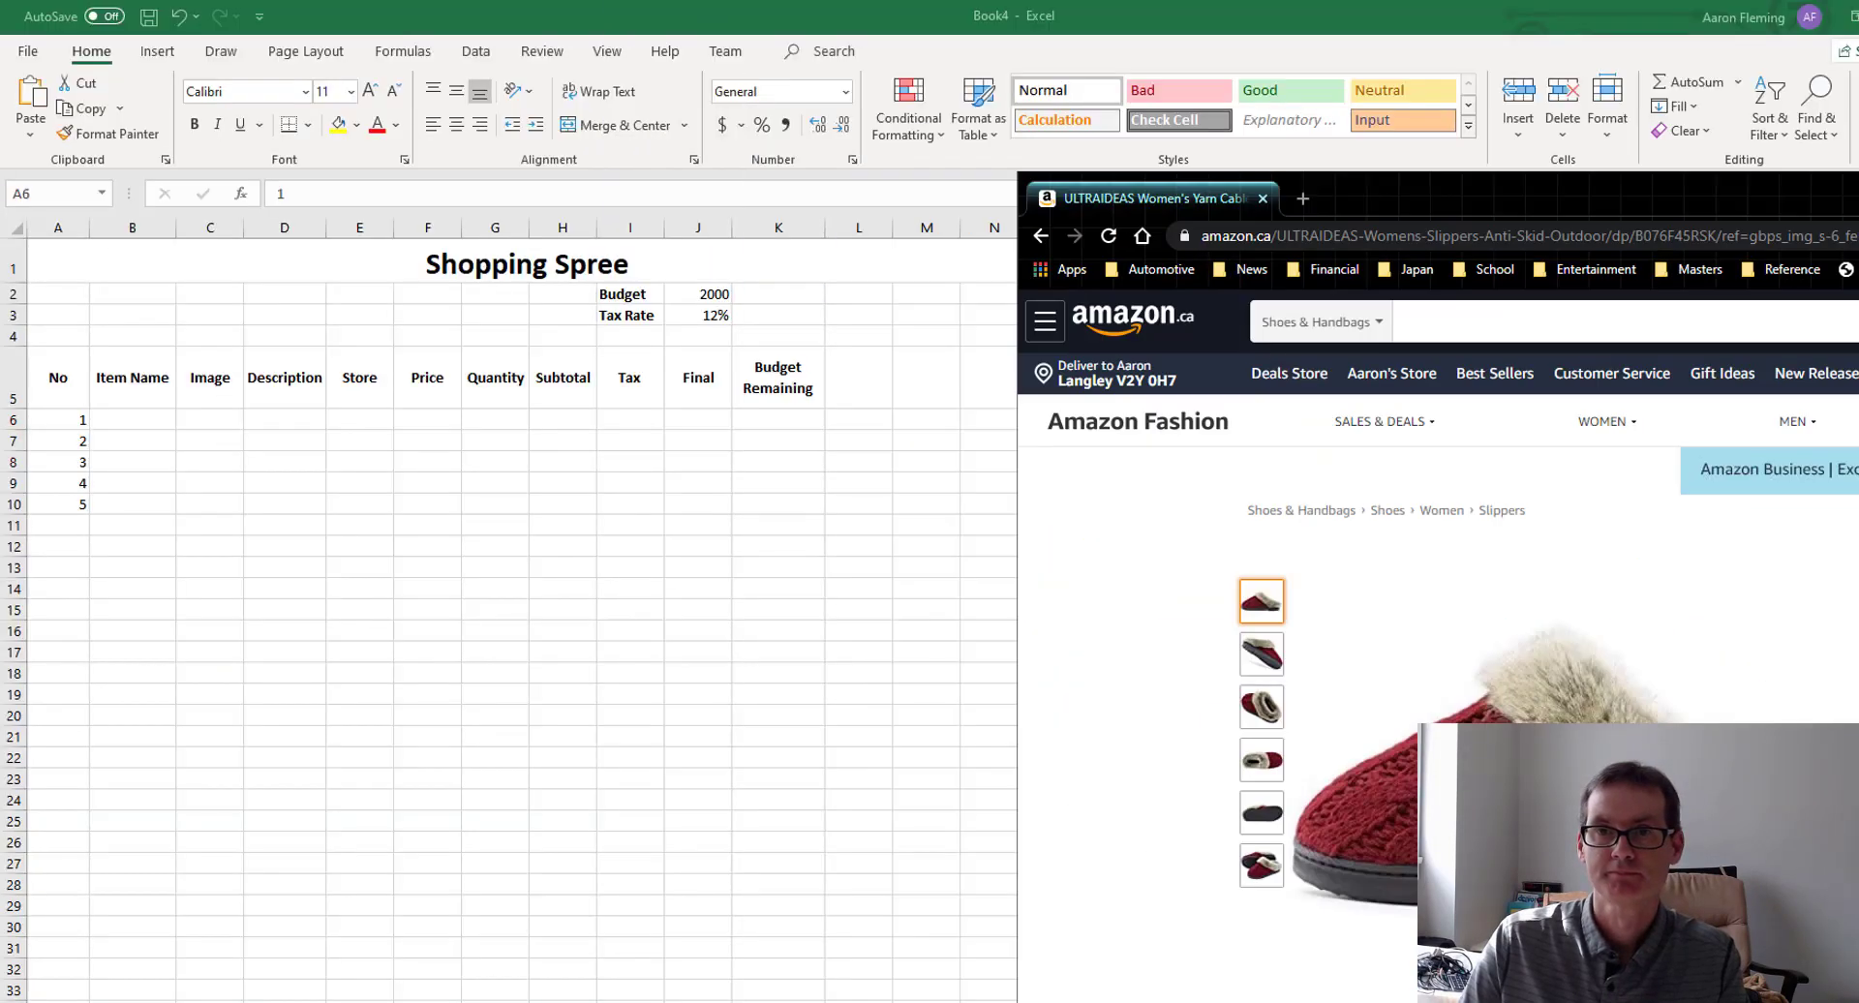
Paste the ULTRAIDEAS slippers product name into B6 and reduce its font to size 11.
{"action": "left_click", "coordinate": [118, 419]}
{"action": "key", "text": "ctrl+v"}
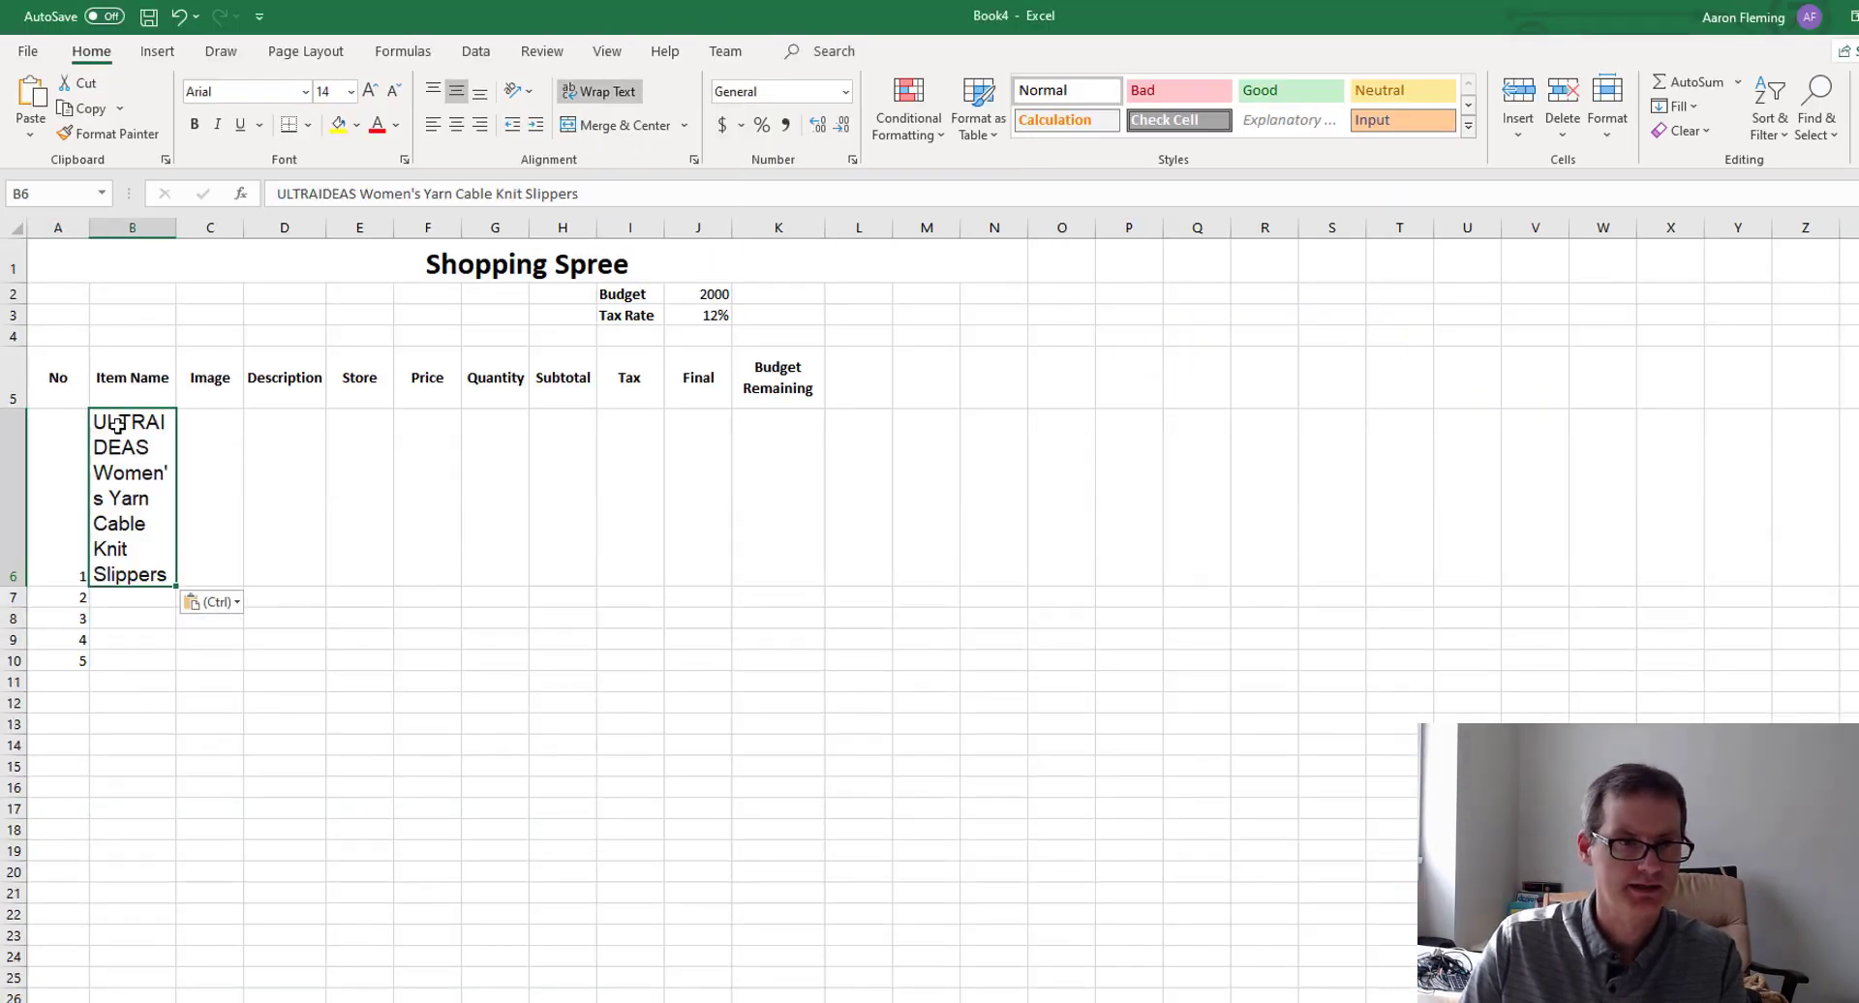
{"action": "left_click", "coordinate": [395, 91]}
{"action": "left_click", "coordinate": [397, 91]}
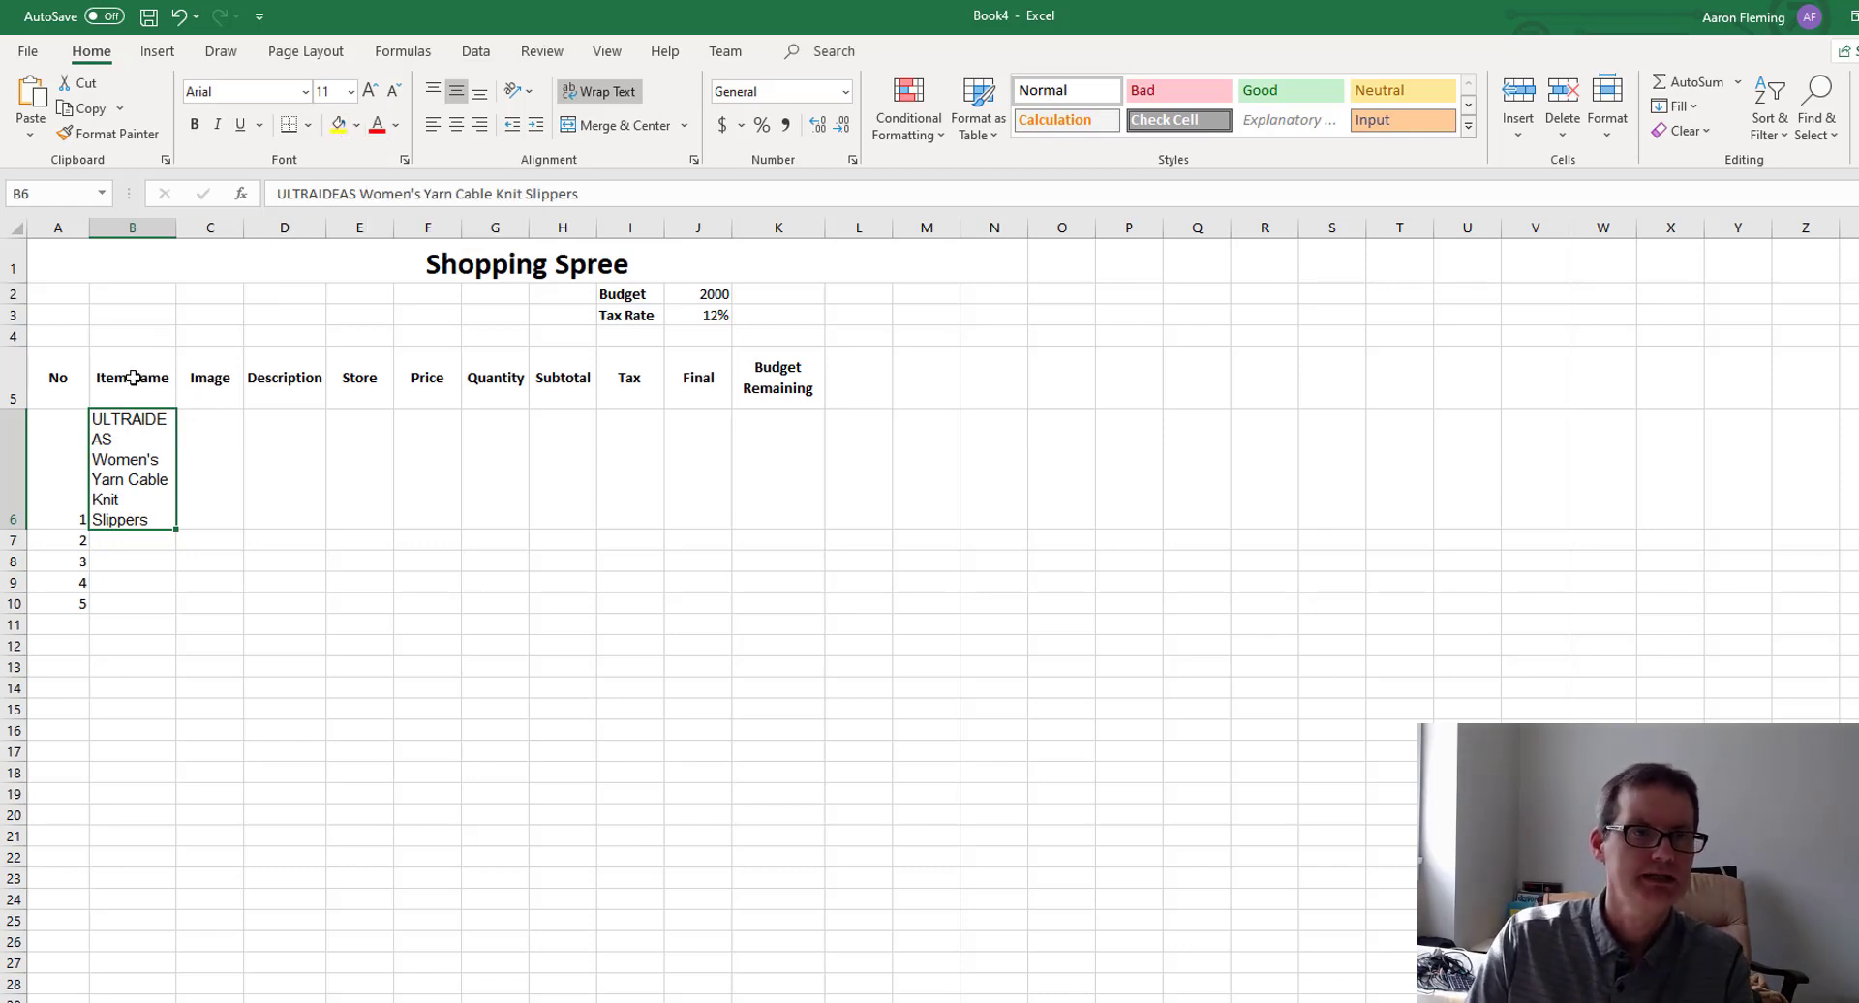
Widen columns B and C, then return to the Amazon product page.
{"action": "left_click_drag", "start_coordinate": [176, 233], "coordinate": [215, 227]}
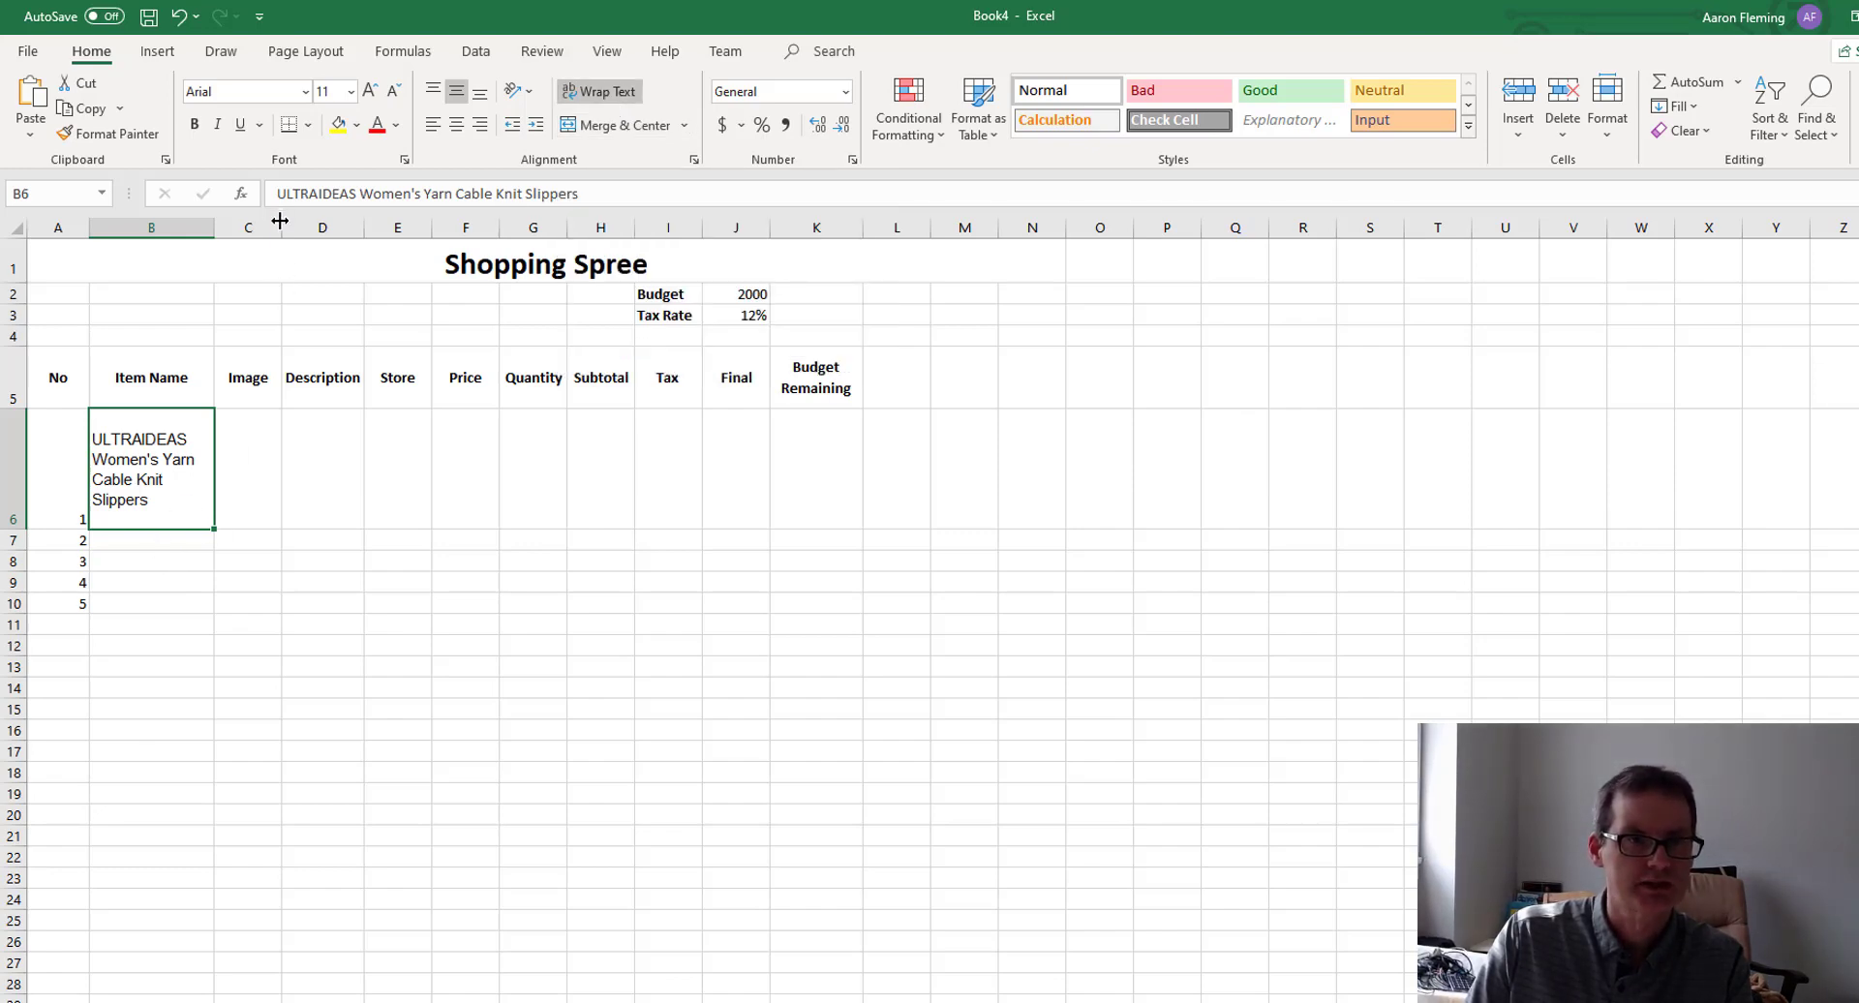
{"action": "left_click_drag", "start_coordinate": [279, 221], "coordinate": [393, 221]}
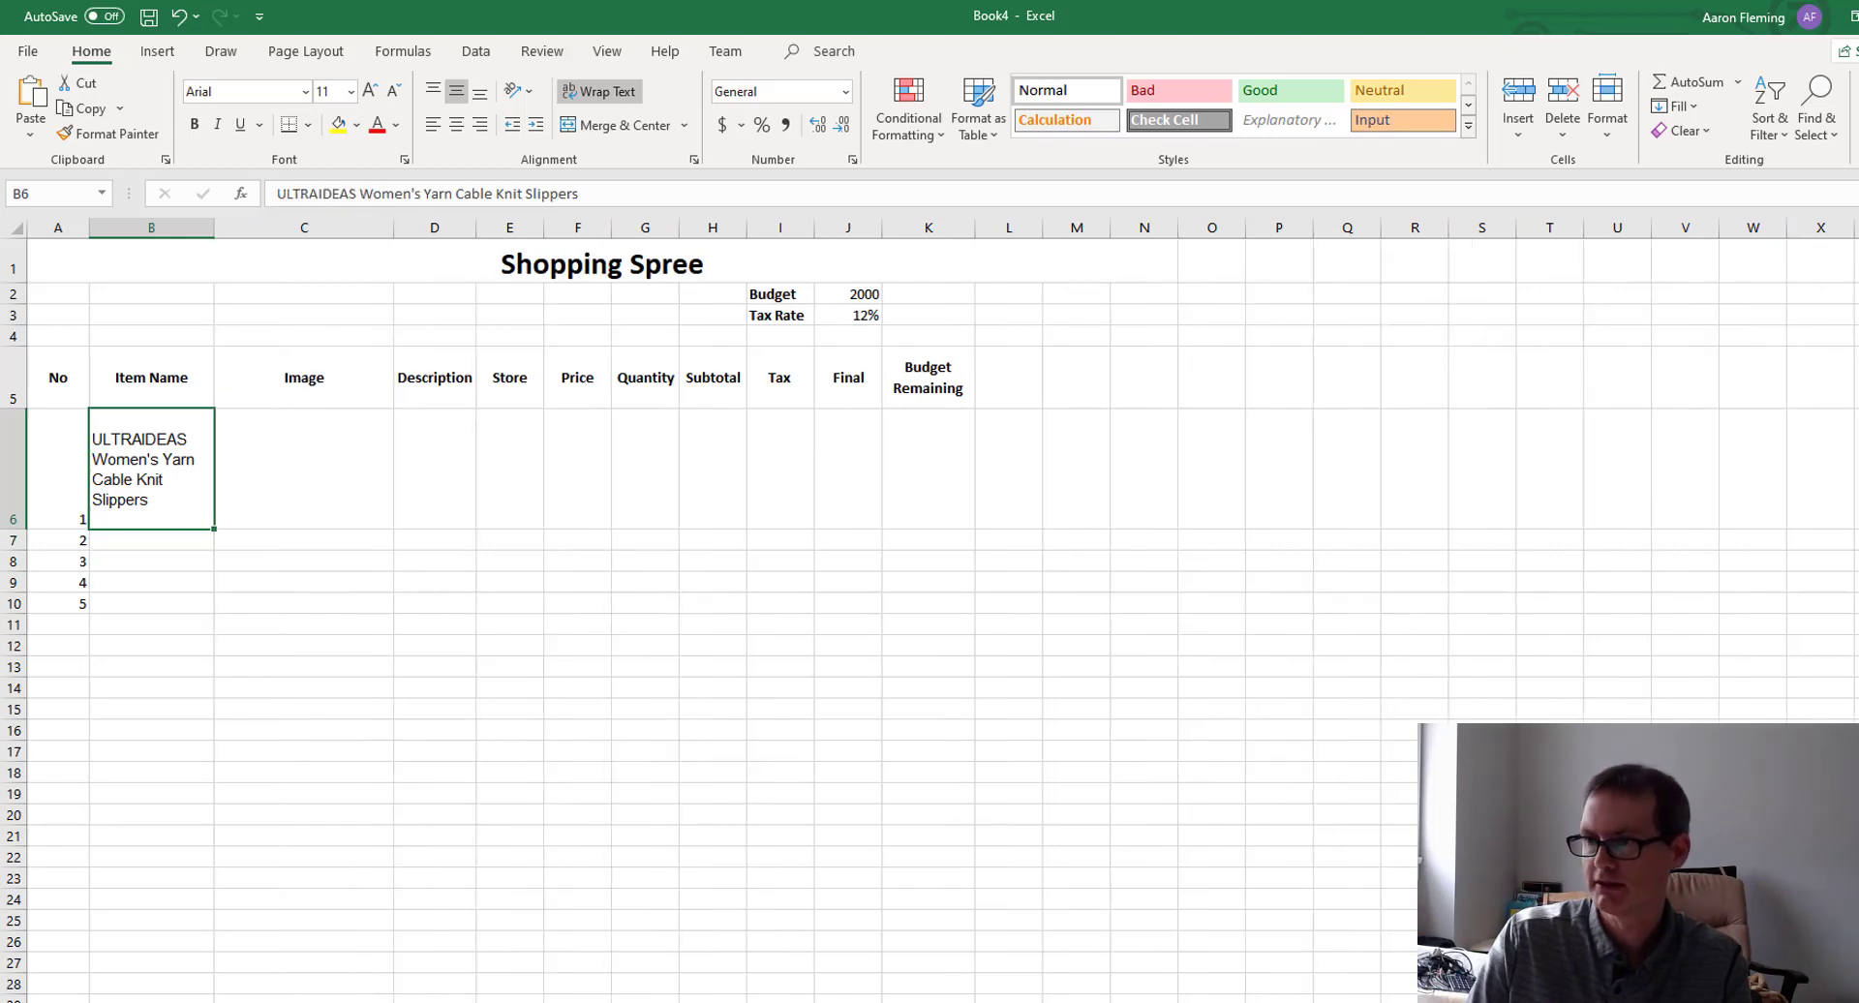
{"action": "key", "text": "alt+Tab"}
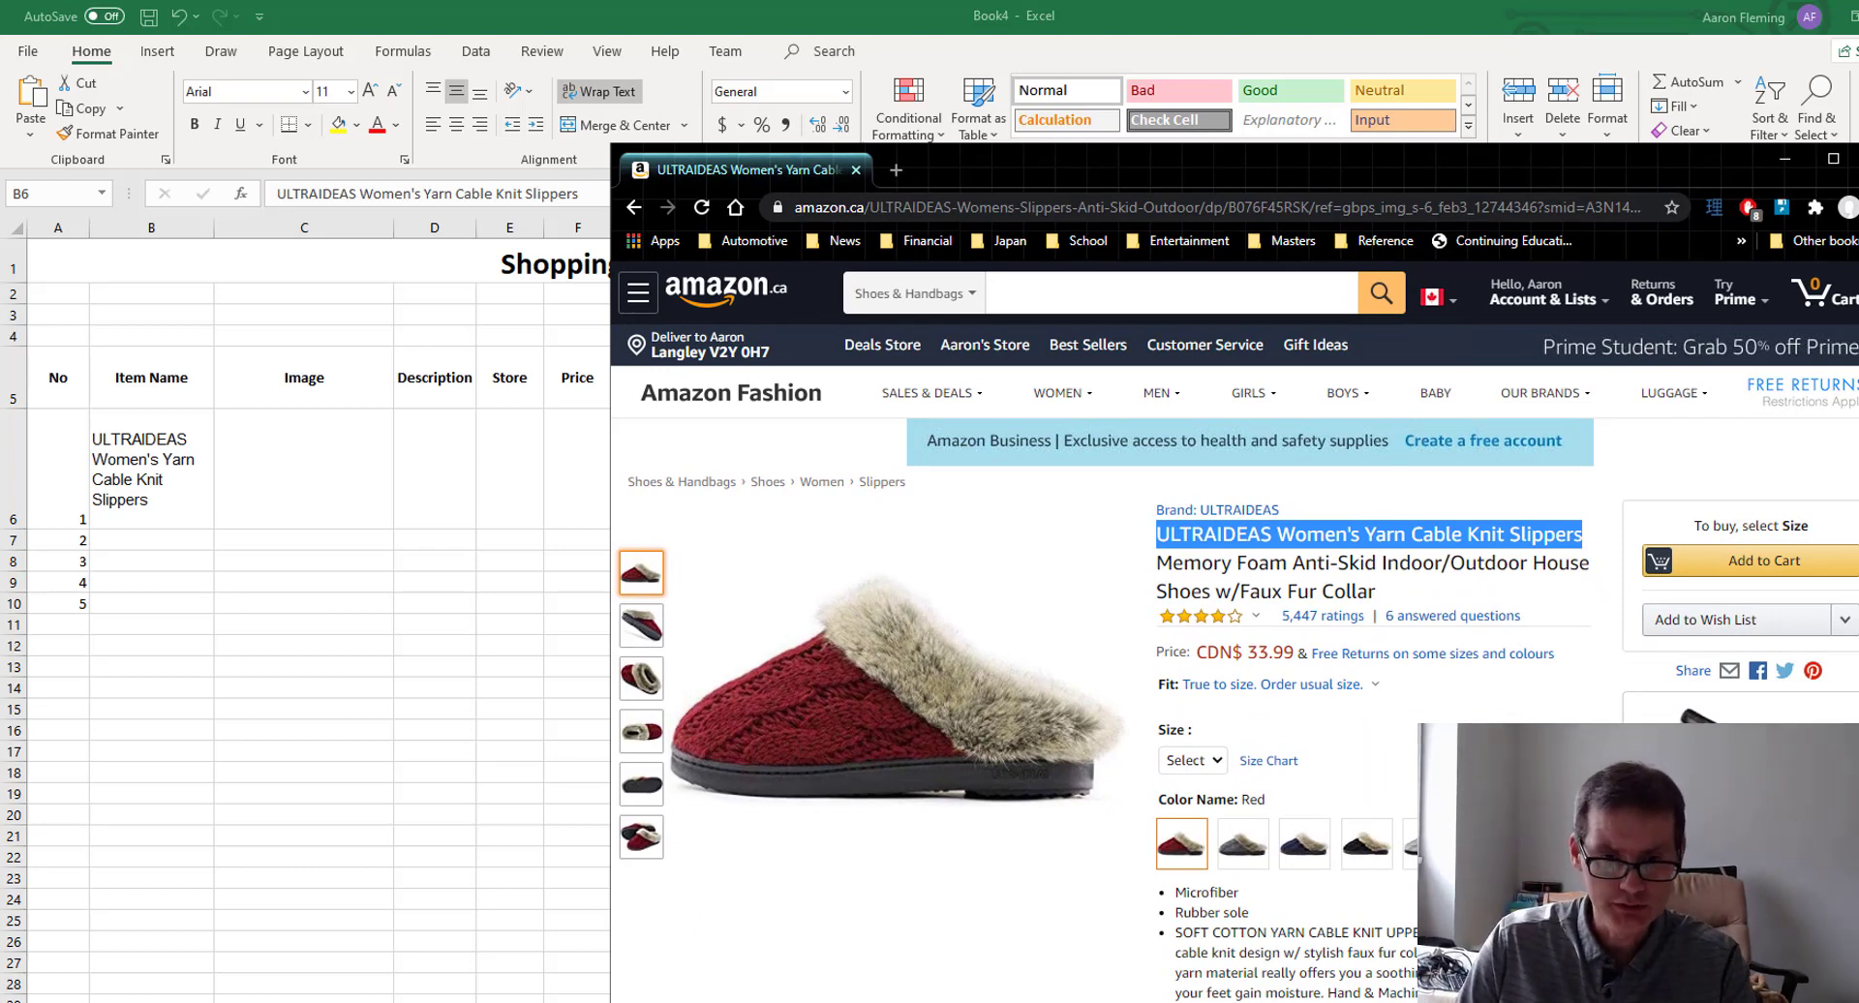
Launch Snipping Tool from the Start search and place its window over the spreadsheet.
{"action": "key", "text": "super"}
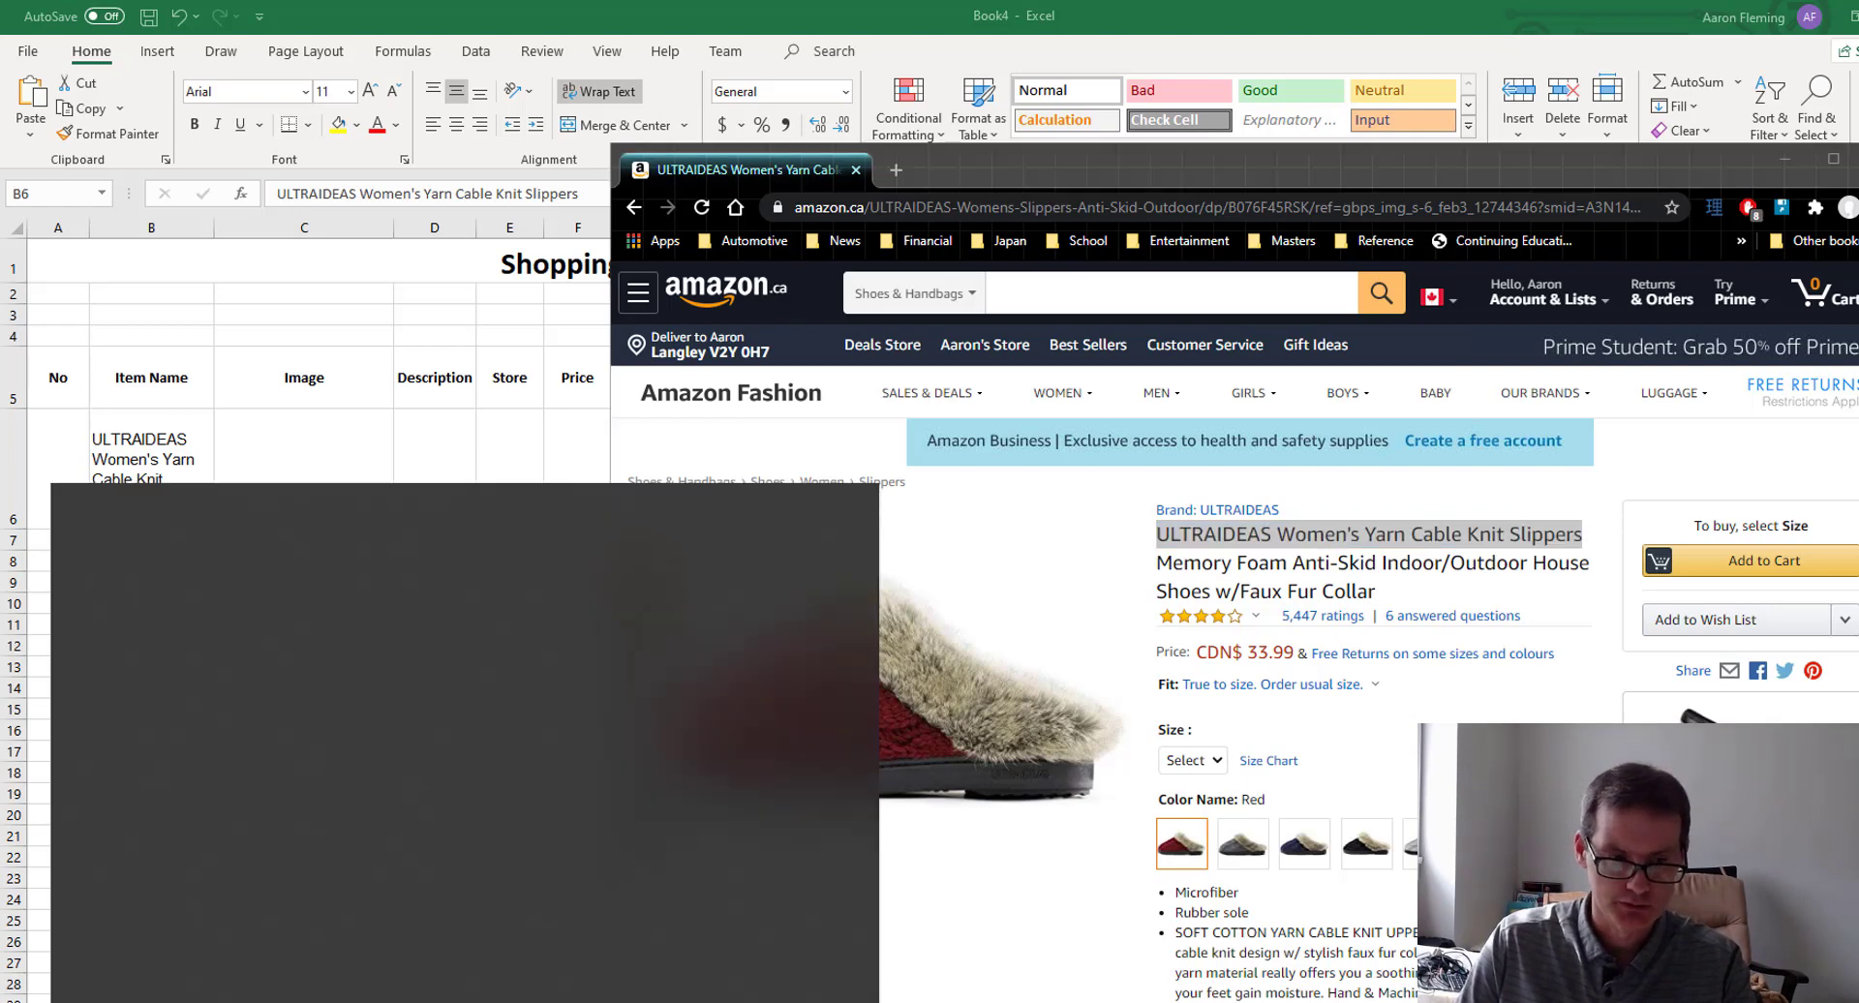
{"action": "type", "text": "sni"}
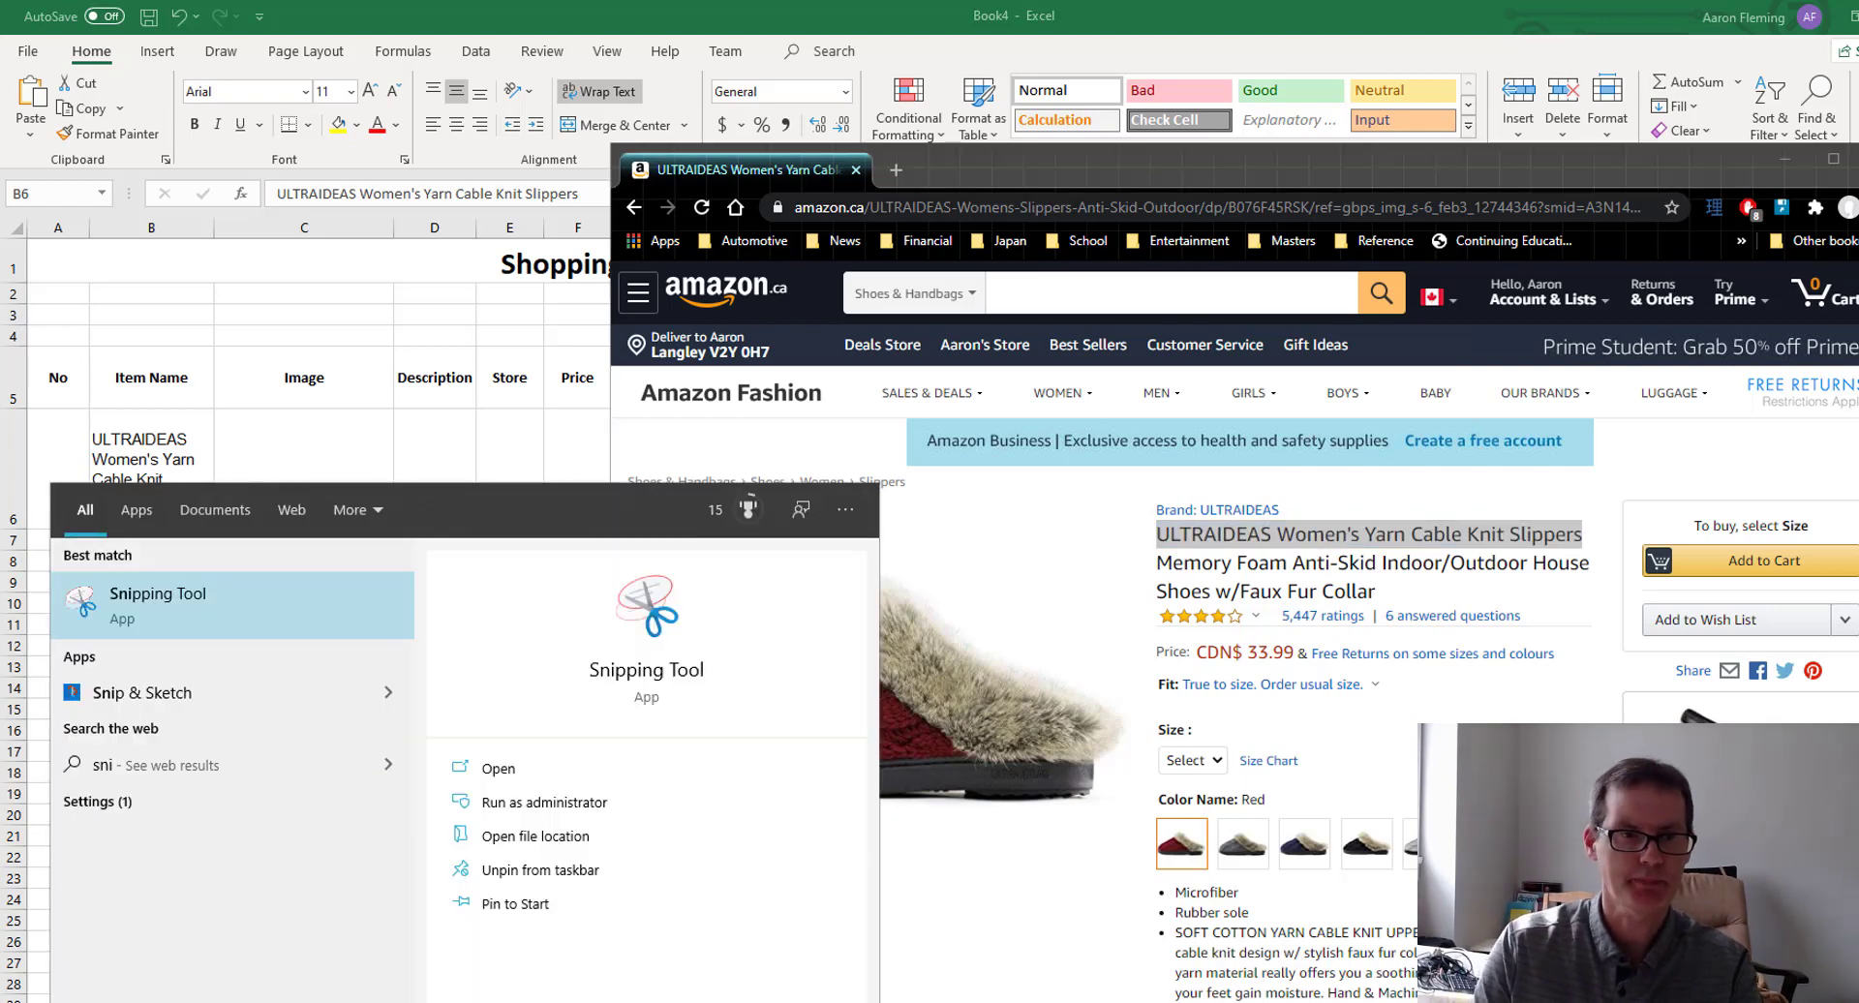
{"action": "left_click", "coordinate": [151, 604]}
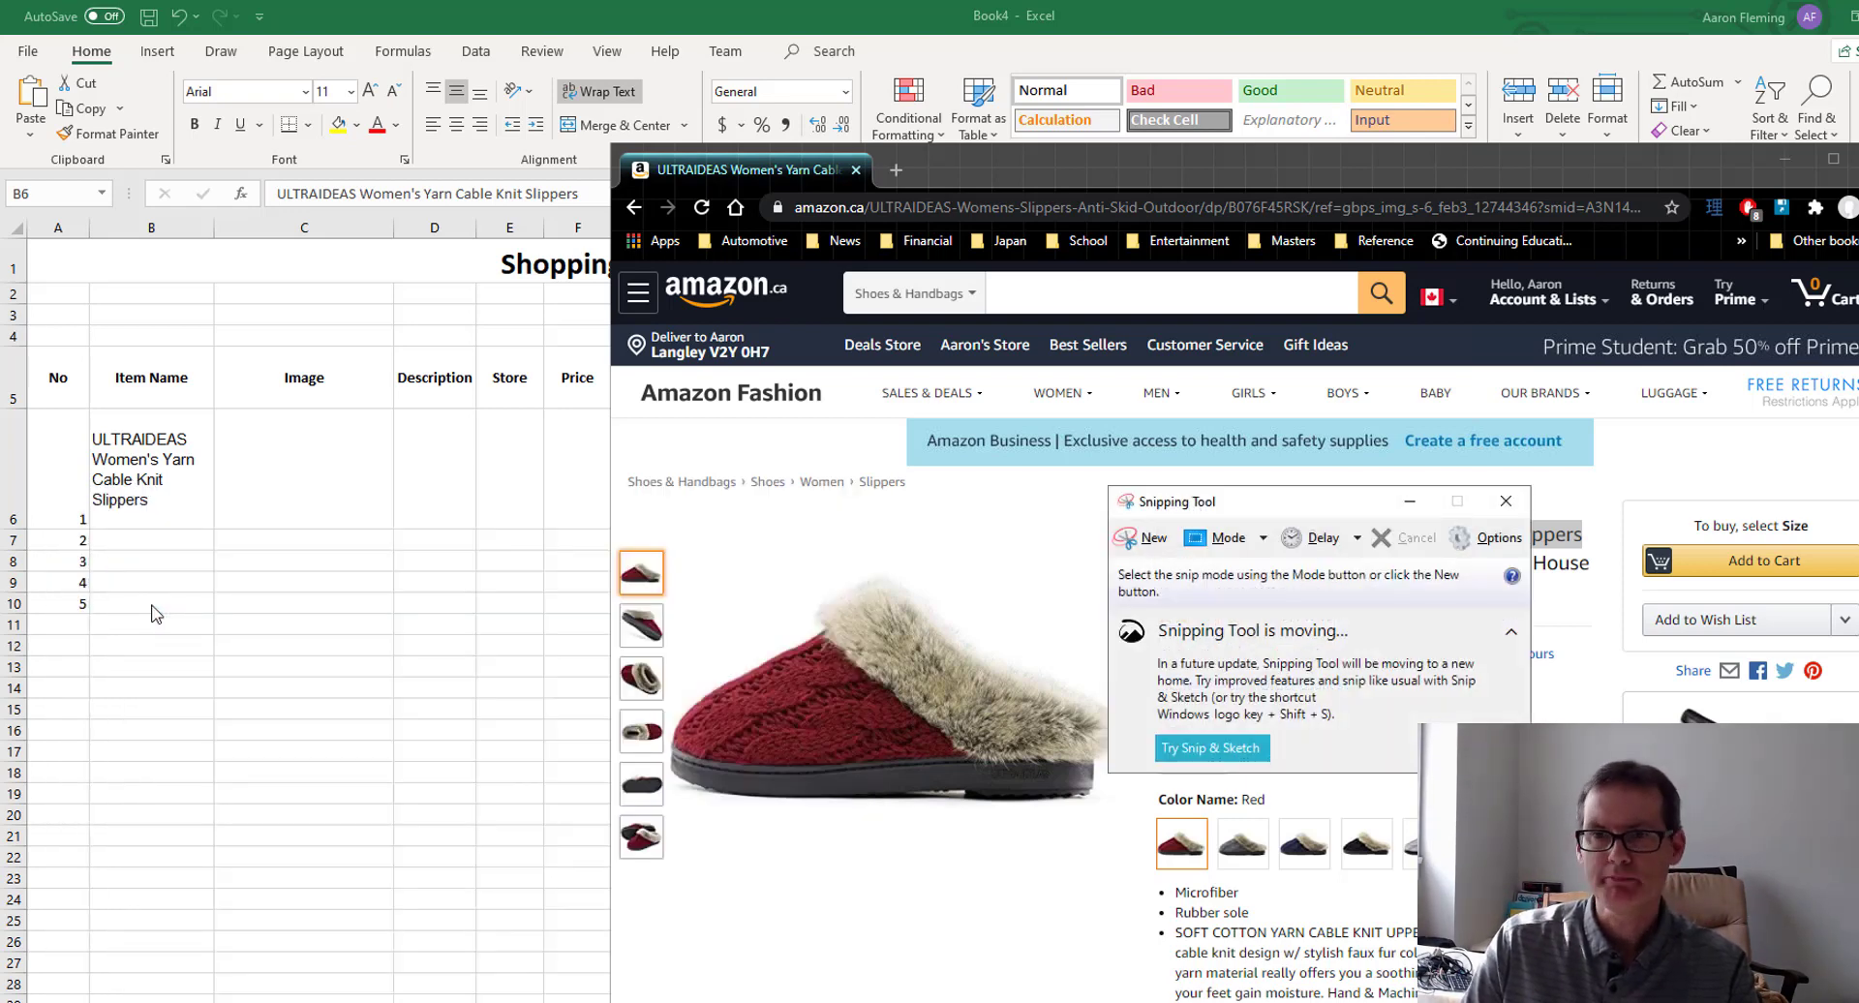
{"action": "left_click_drag", "start_coordinate": [1250, 502], "coordinate": [210, 624]}
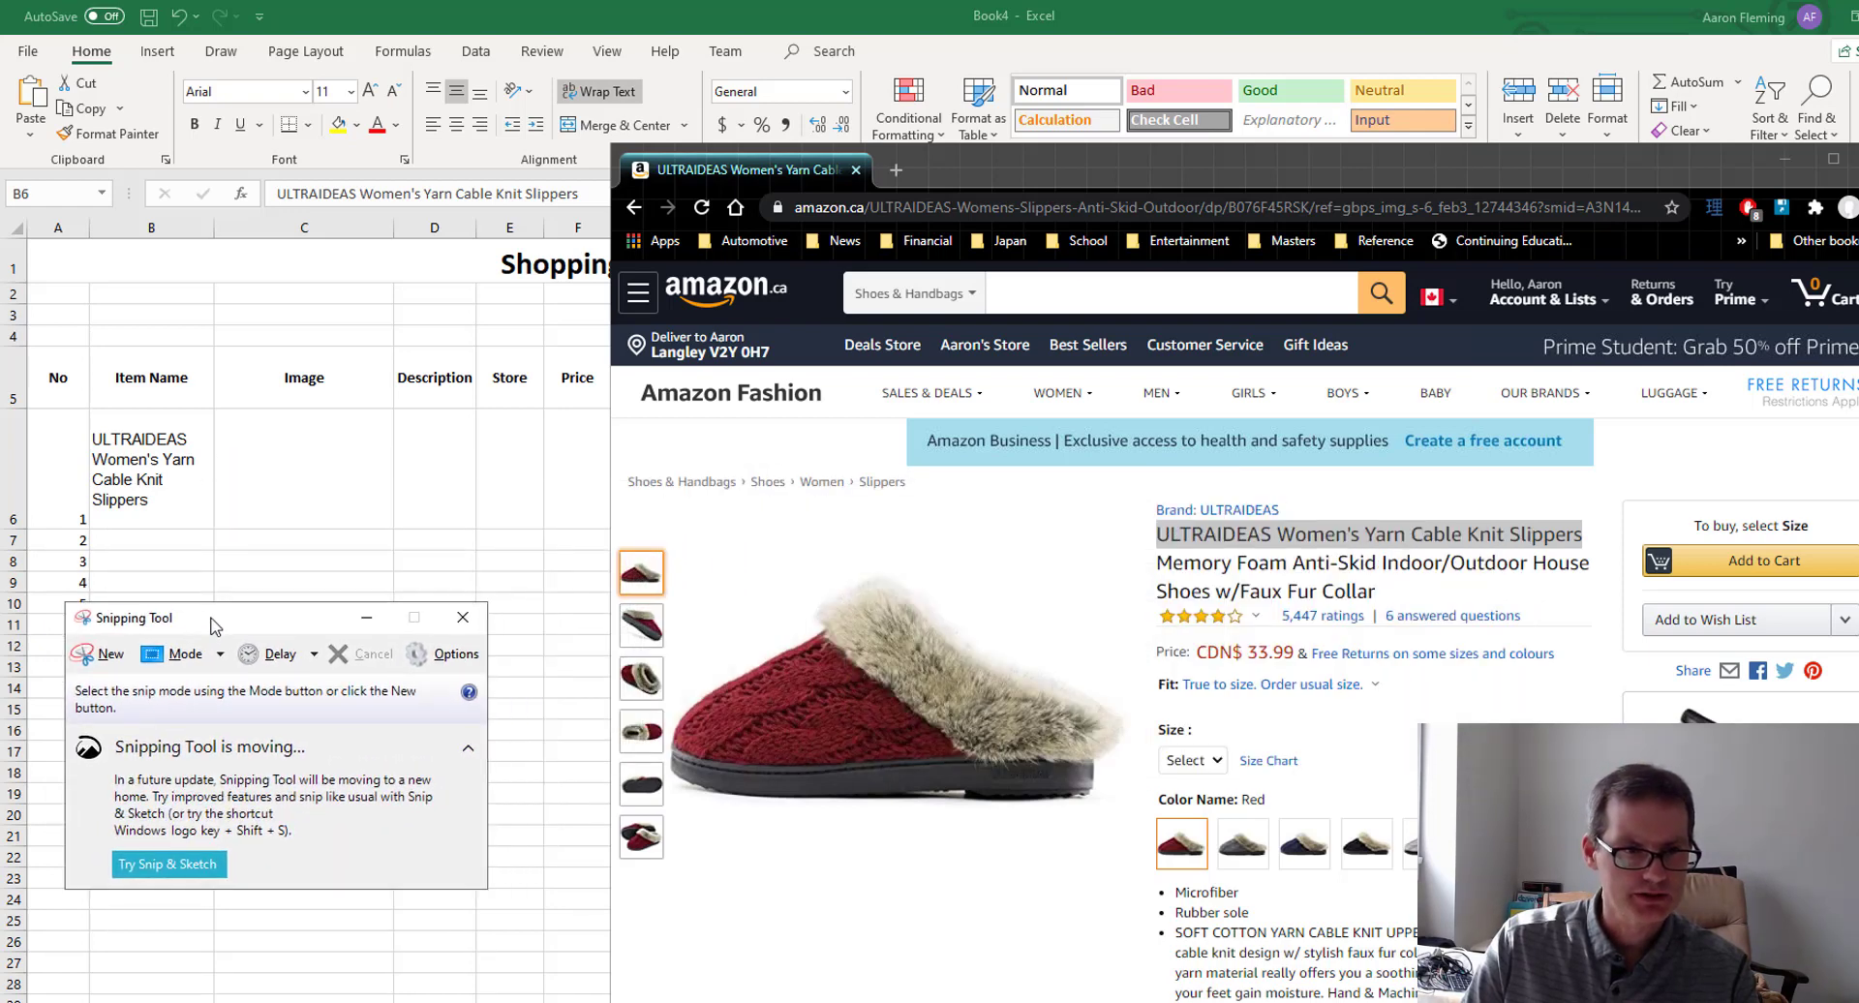
Snip the red slipper photo from the Amazon page, retaking it once, and move the capture aside.
{"action": "left_click", "coordinate": [94, 664]}
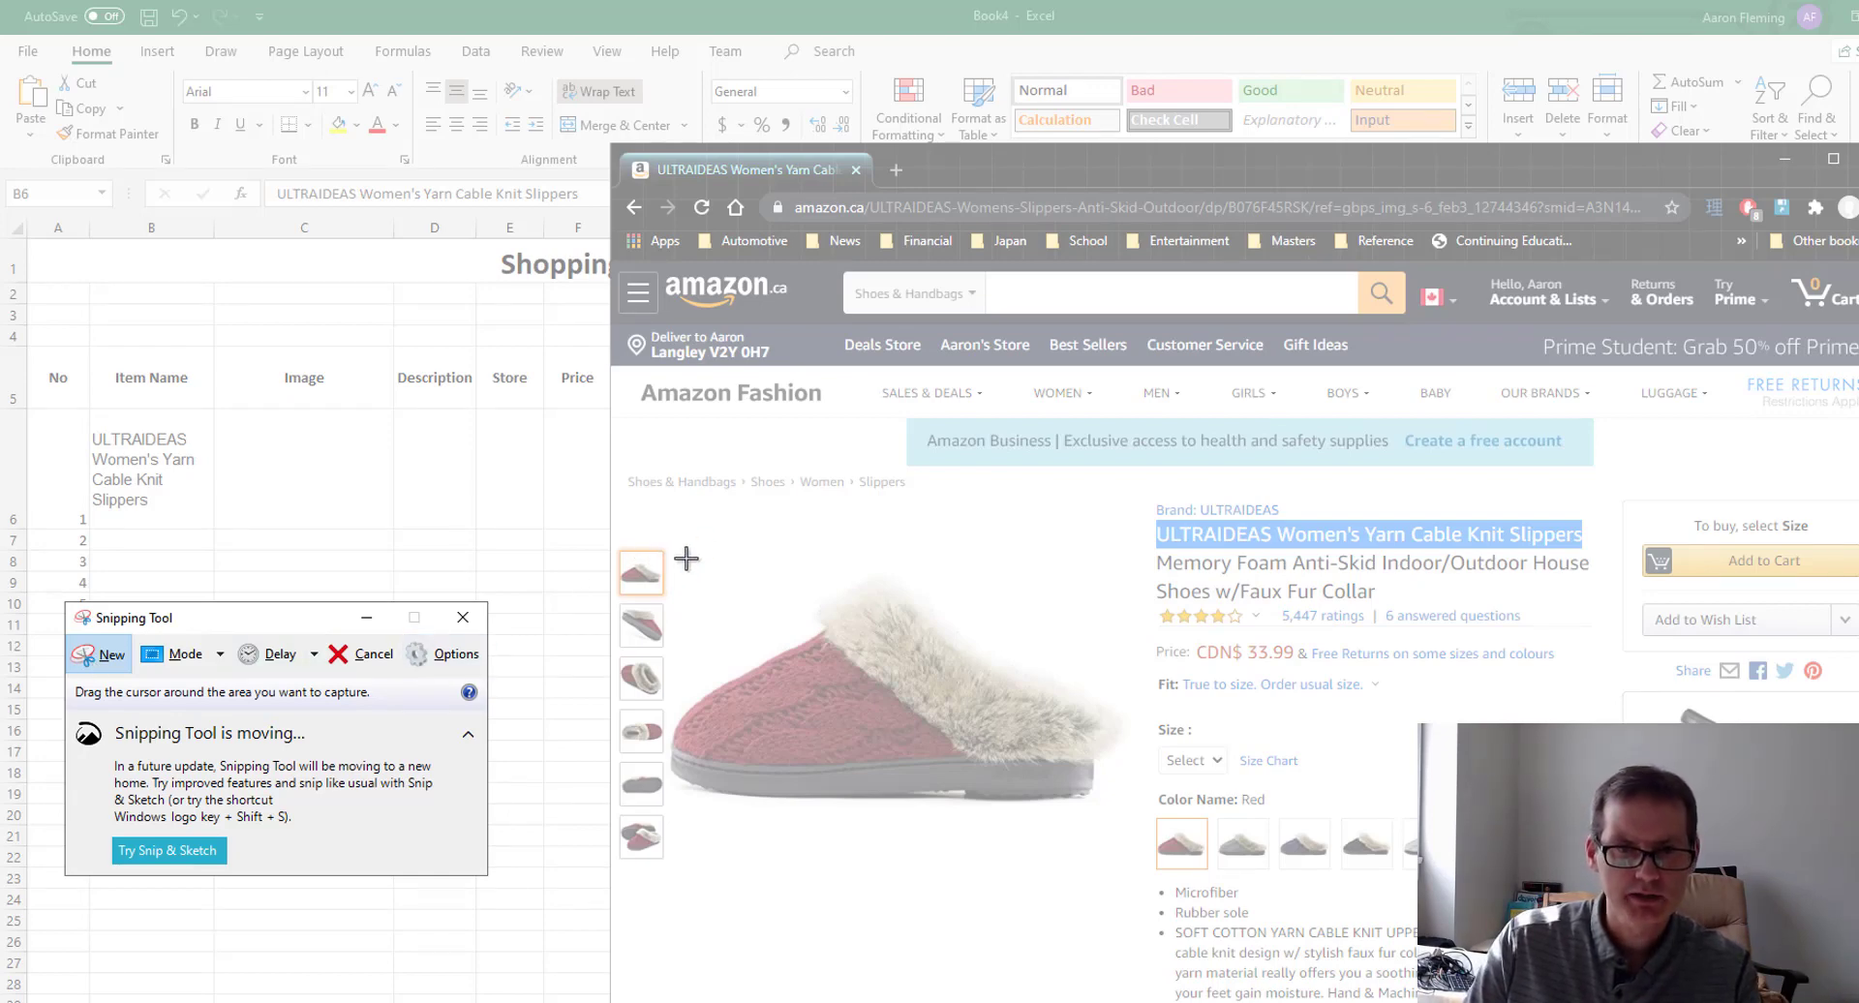
{"action": "left_click_drag", "start_coordinate": [675, 559], "coordinate": [804, 825]}
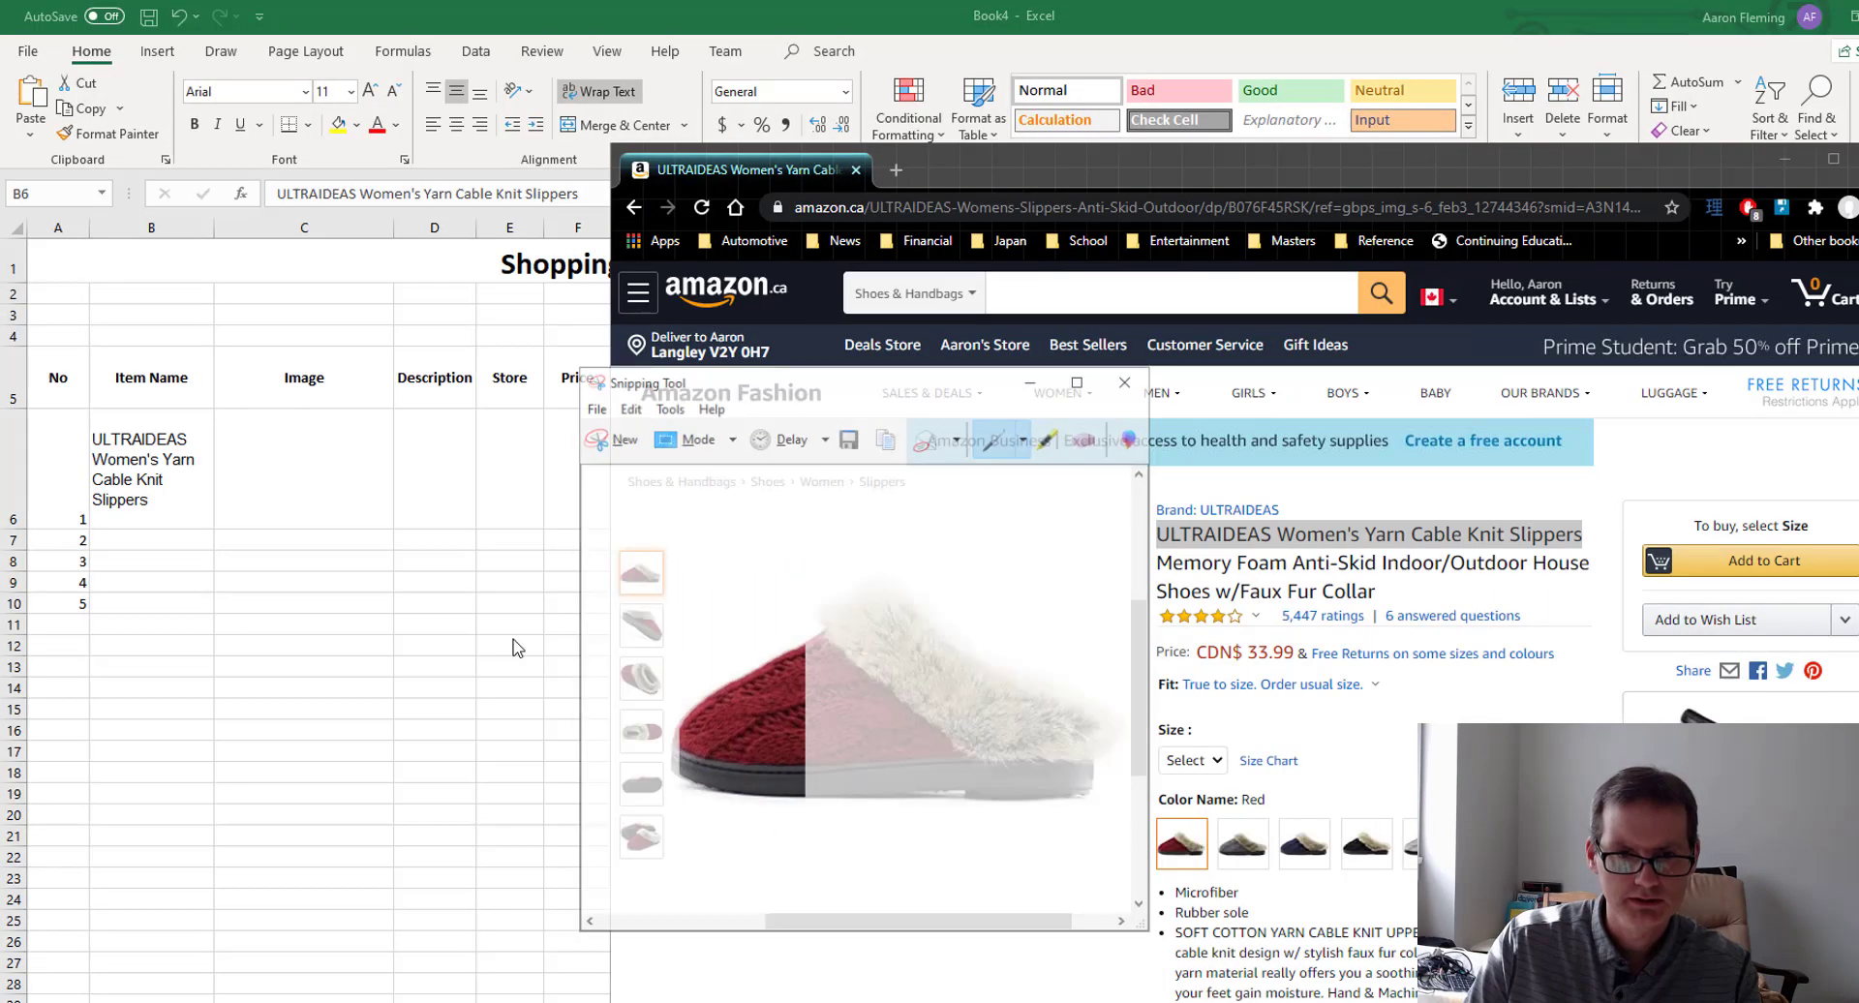
{"action": "left_click", "coordinate": [615, 439]}
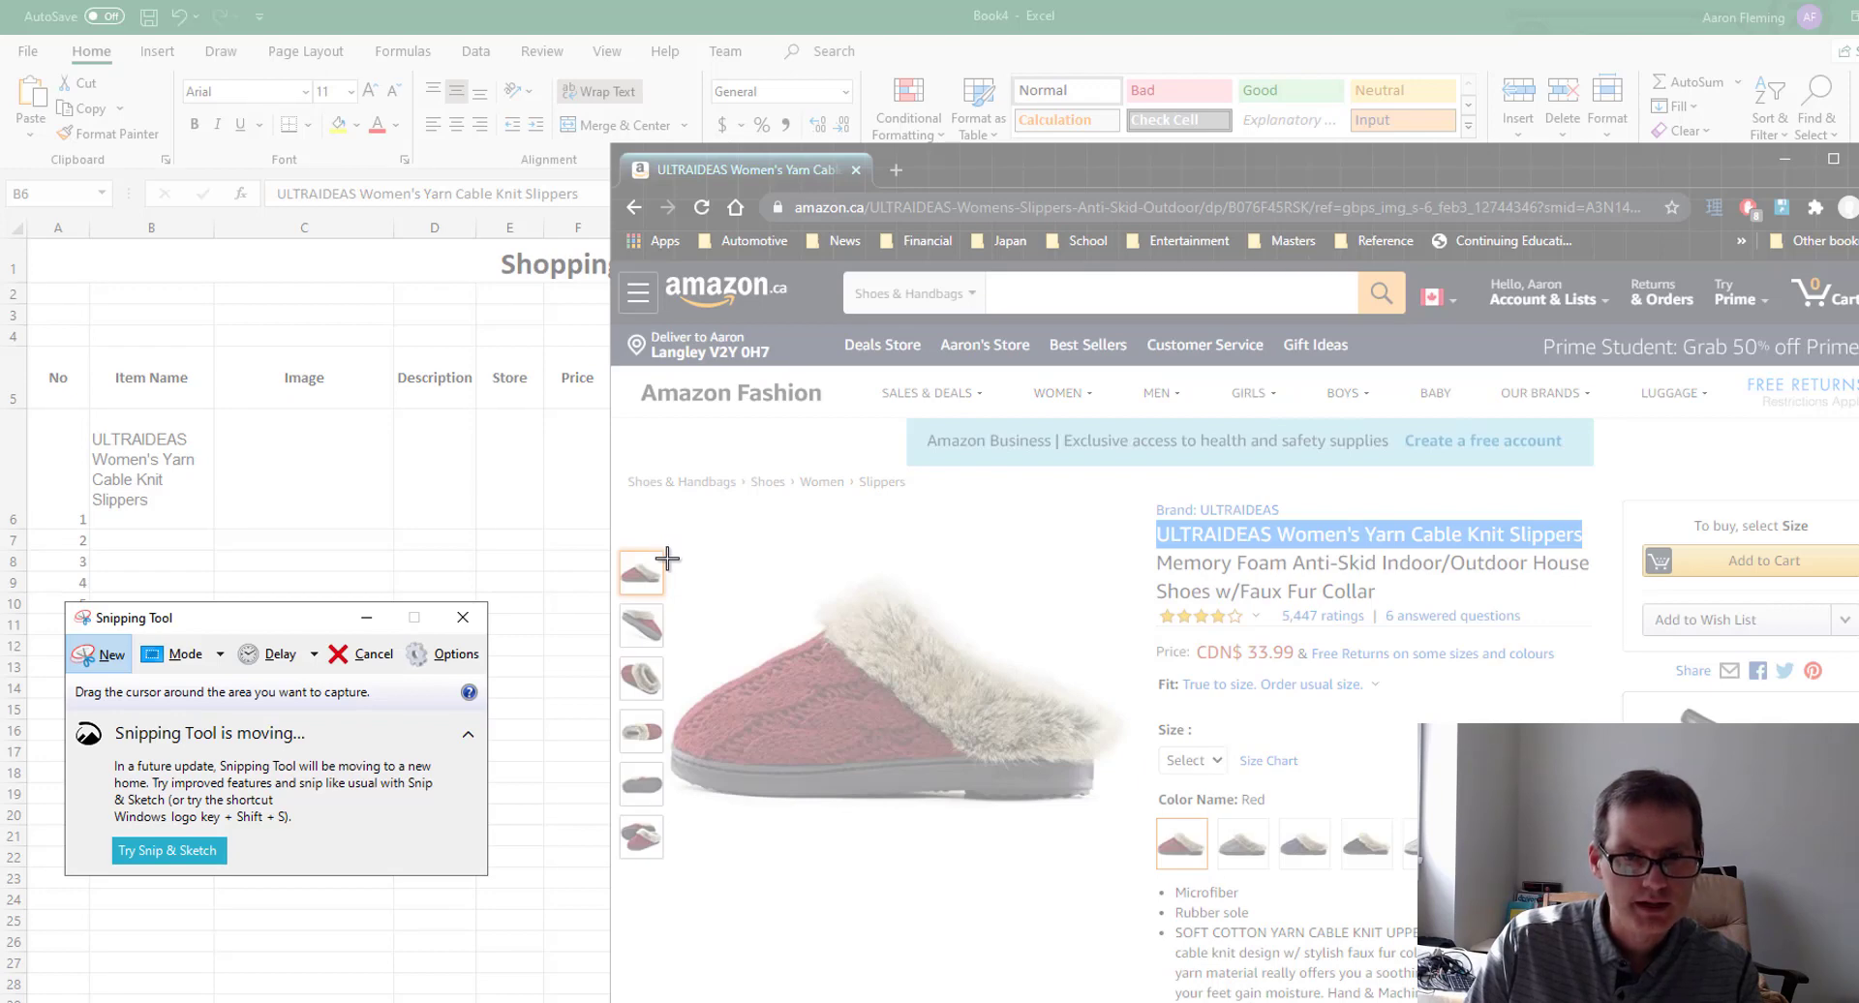
{"action": "left_click_drag", "start_coordinate": [668, 557], "coordinate": [1118, 815]}
{"action": "left_click_drag", "start_coordinate": [885, 386], "coordinate": [697, 368]}
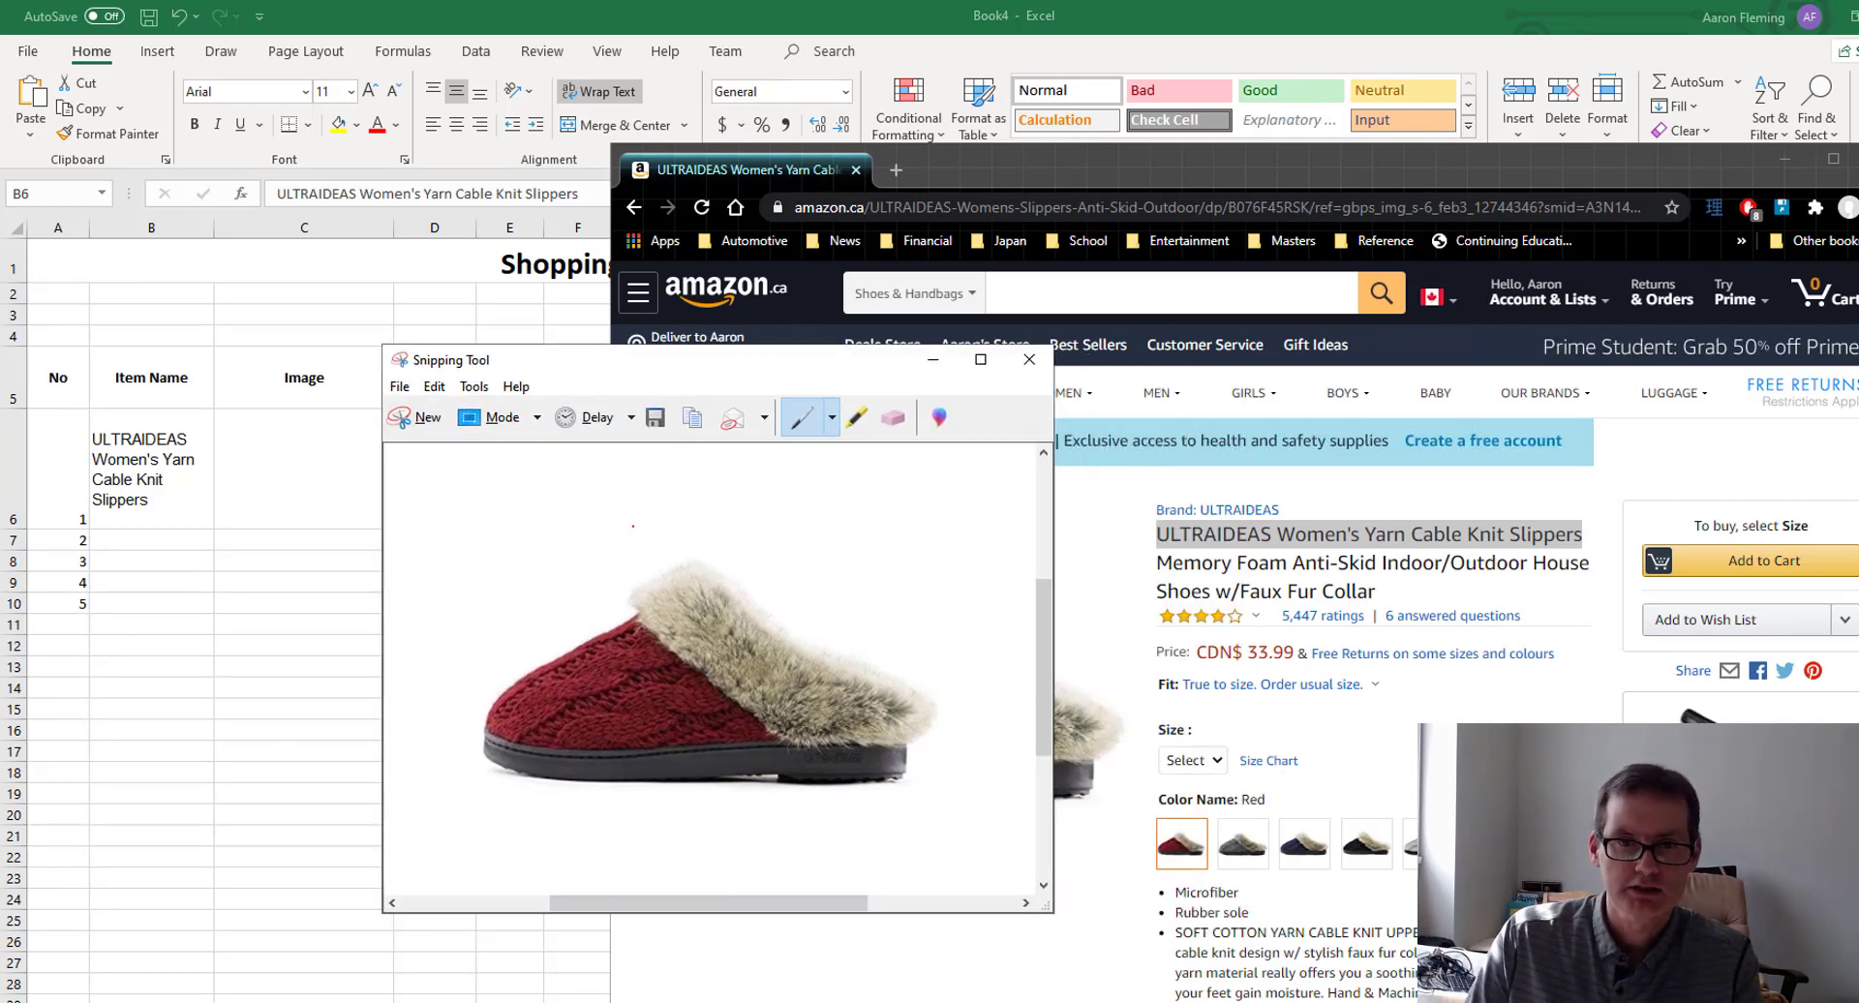
{"action": "left_click_drag", "start_coordinate": [643, 365], "coordinate": [1177, 441]}
Paste the slipper snip, shrink it into cell C6 under Image, and widen Description column D.
{"action": "left_click", "coordinate": [365, 460]}
{"action": "key", "text": "ctrl+v"}
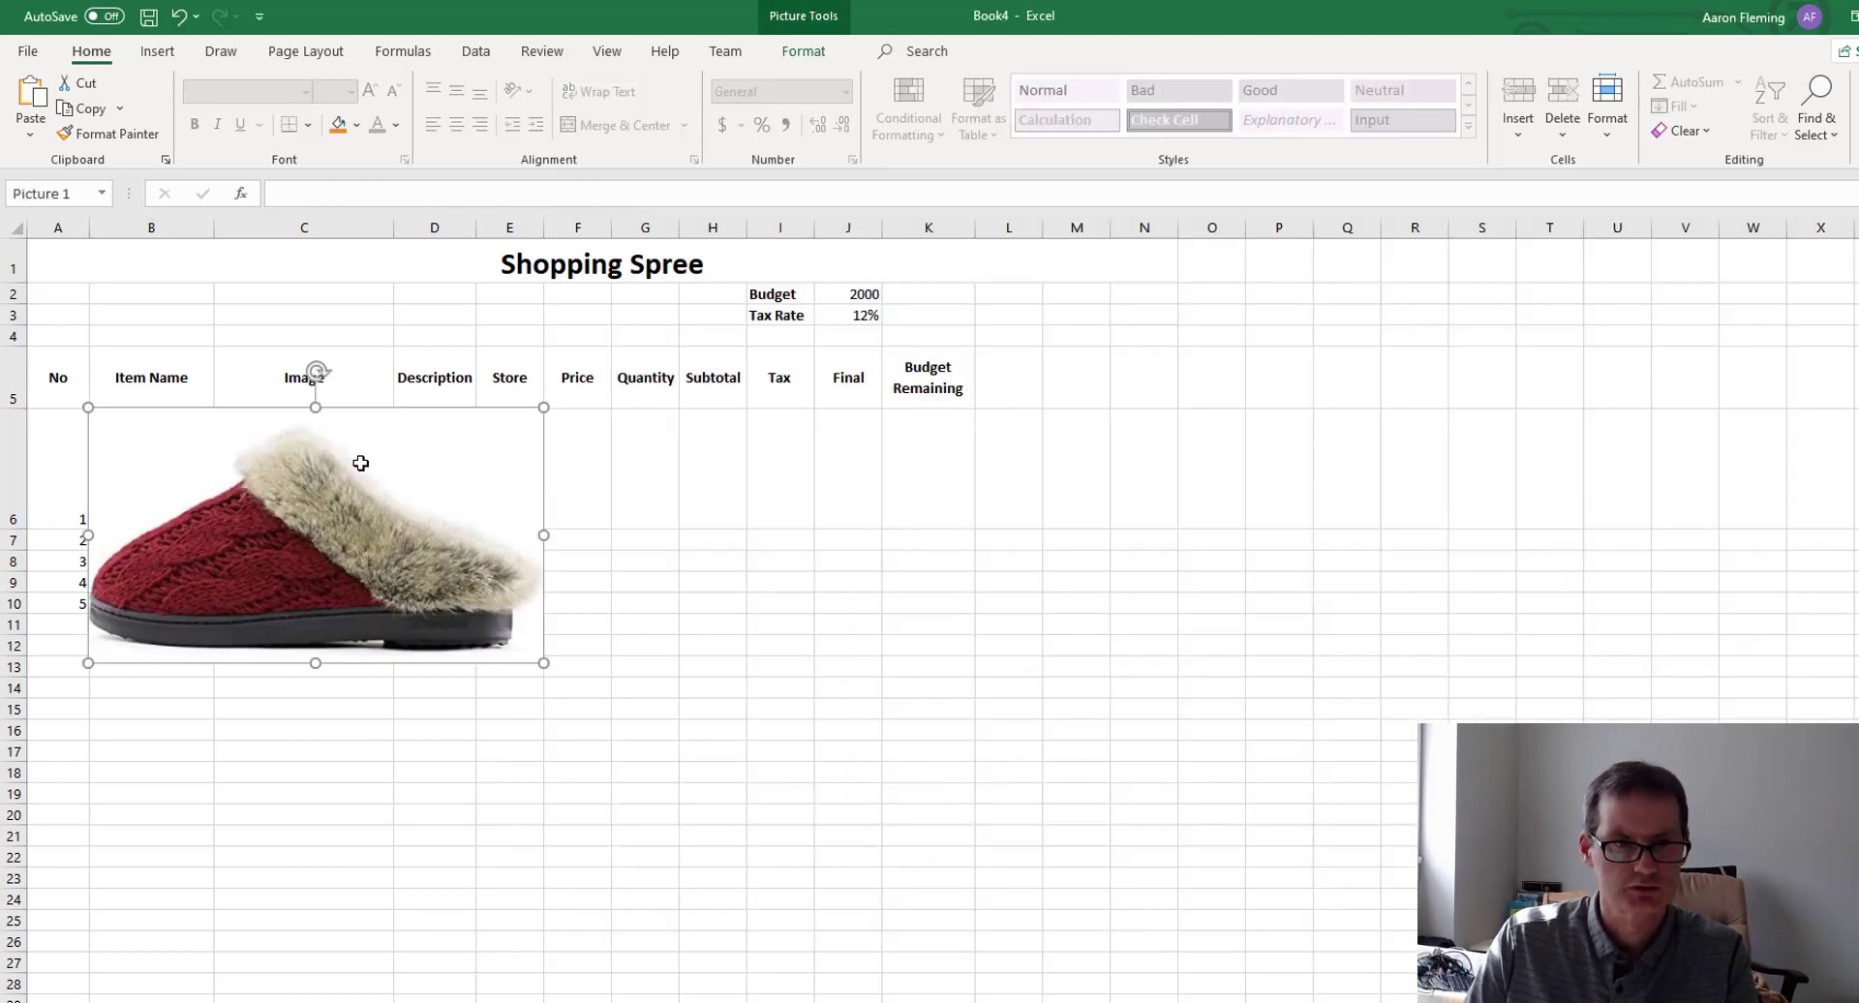
{"action": "left_click_drag", "start_coordinate": [545, 662], "coordinate": [253, 500]}
{"action": "left_click_drag", "start_coordinate": [134, 470], "coordinate": [272, 470]}
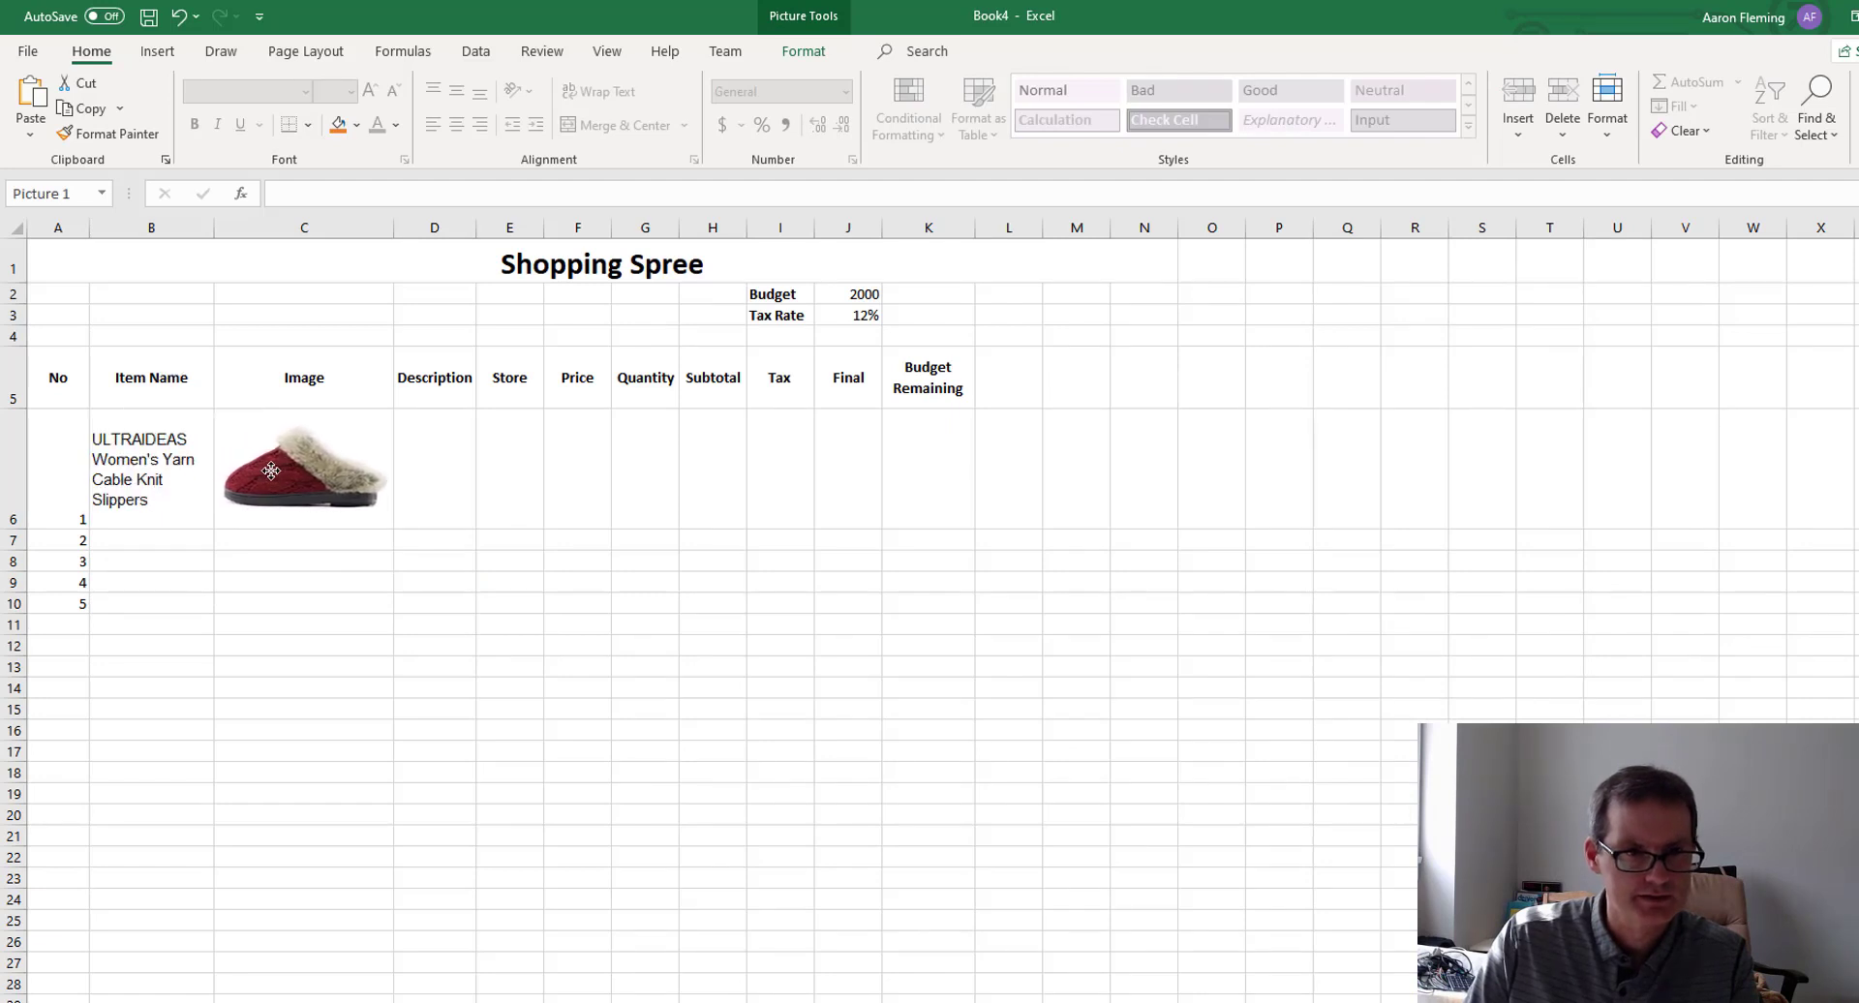
{"action": "left_click", "coordinate": [468, 494]}
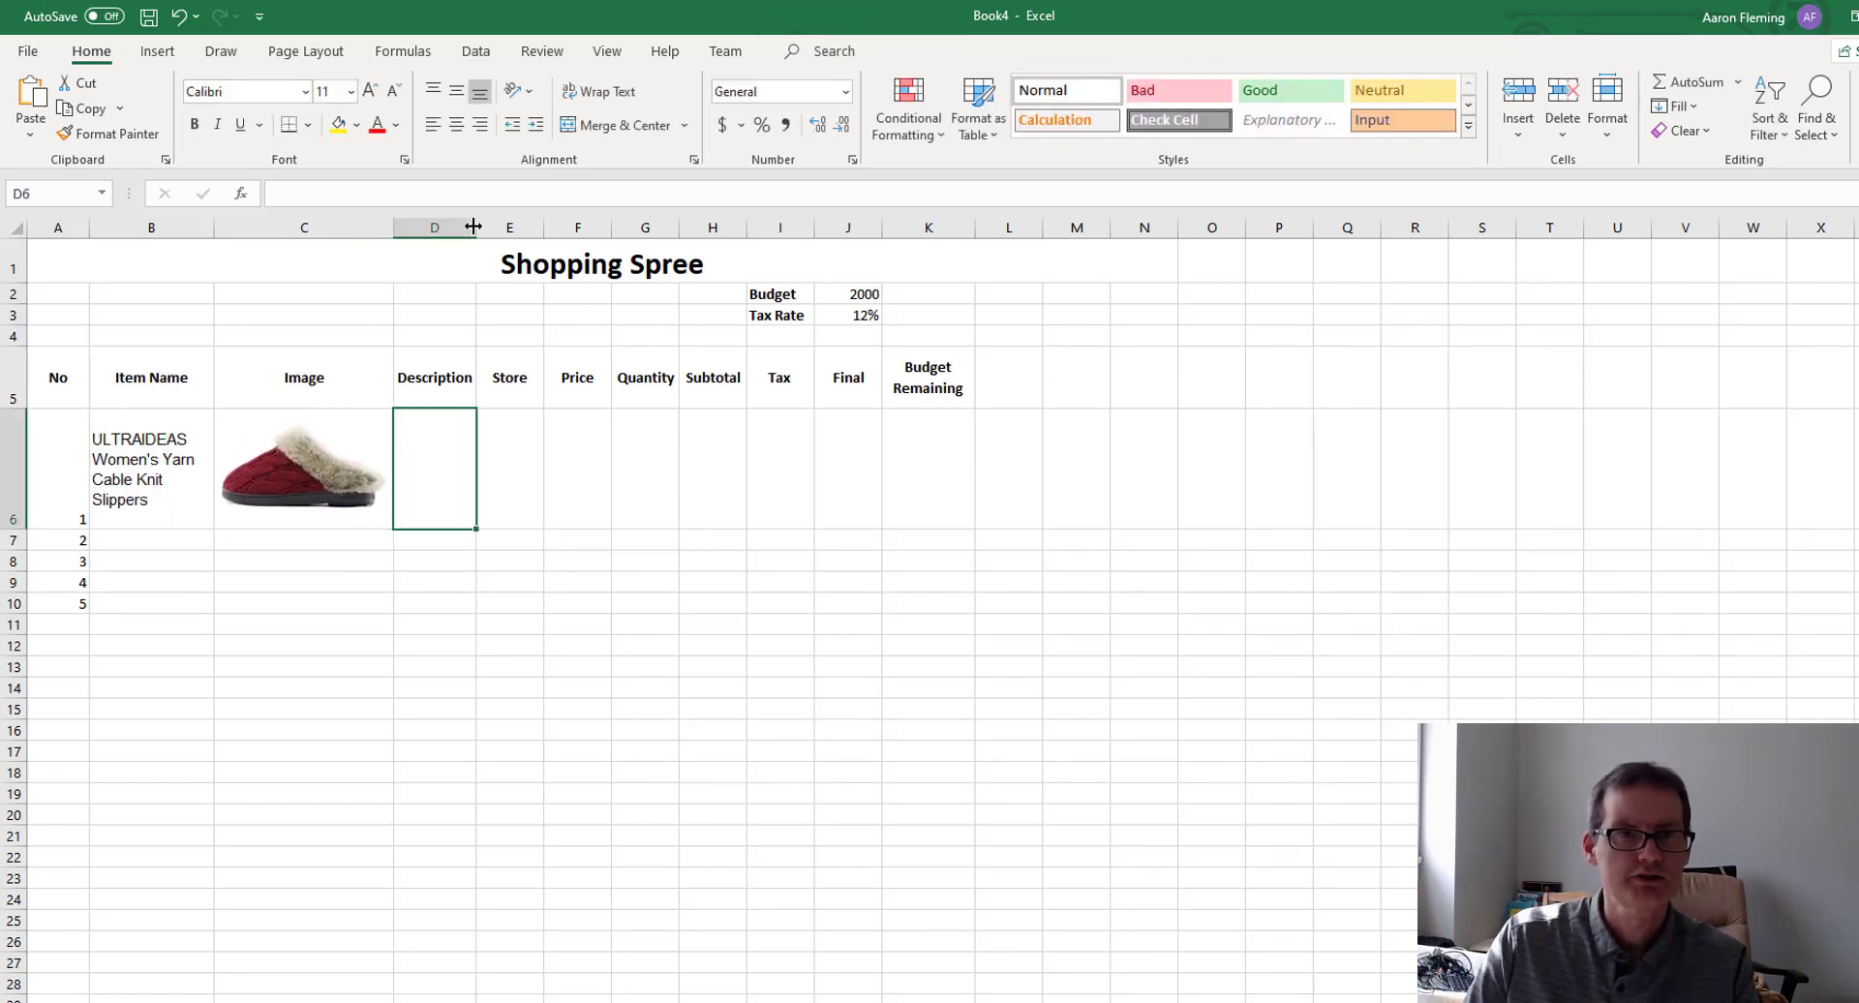
{"action": "left_click_drag", "start_coordinate": [476, 226], "coordinate": [560, 227]}
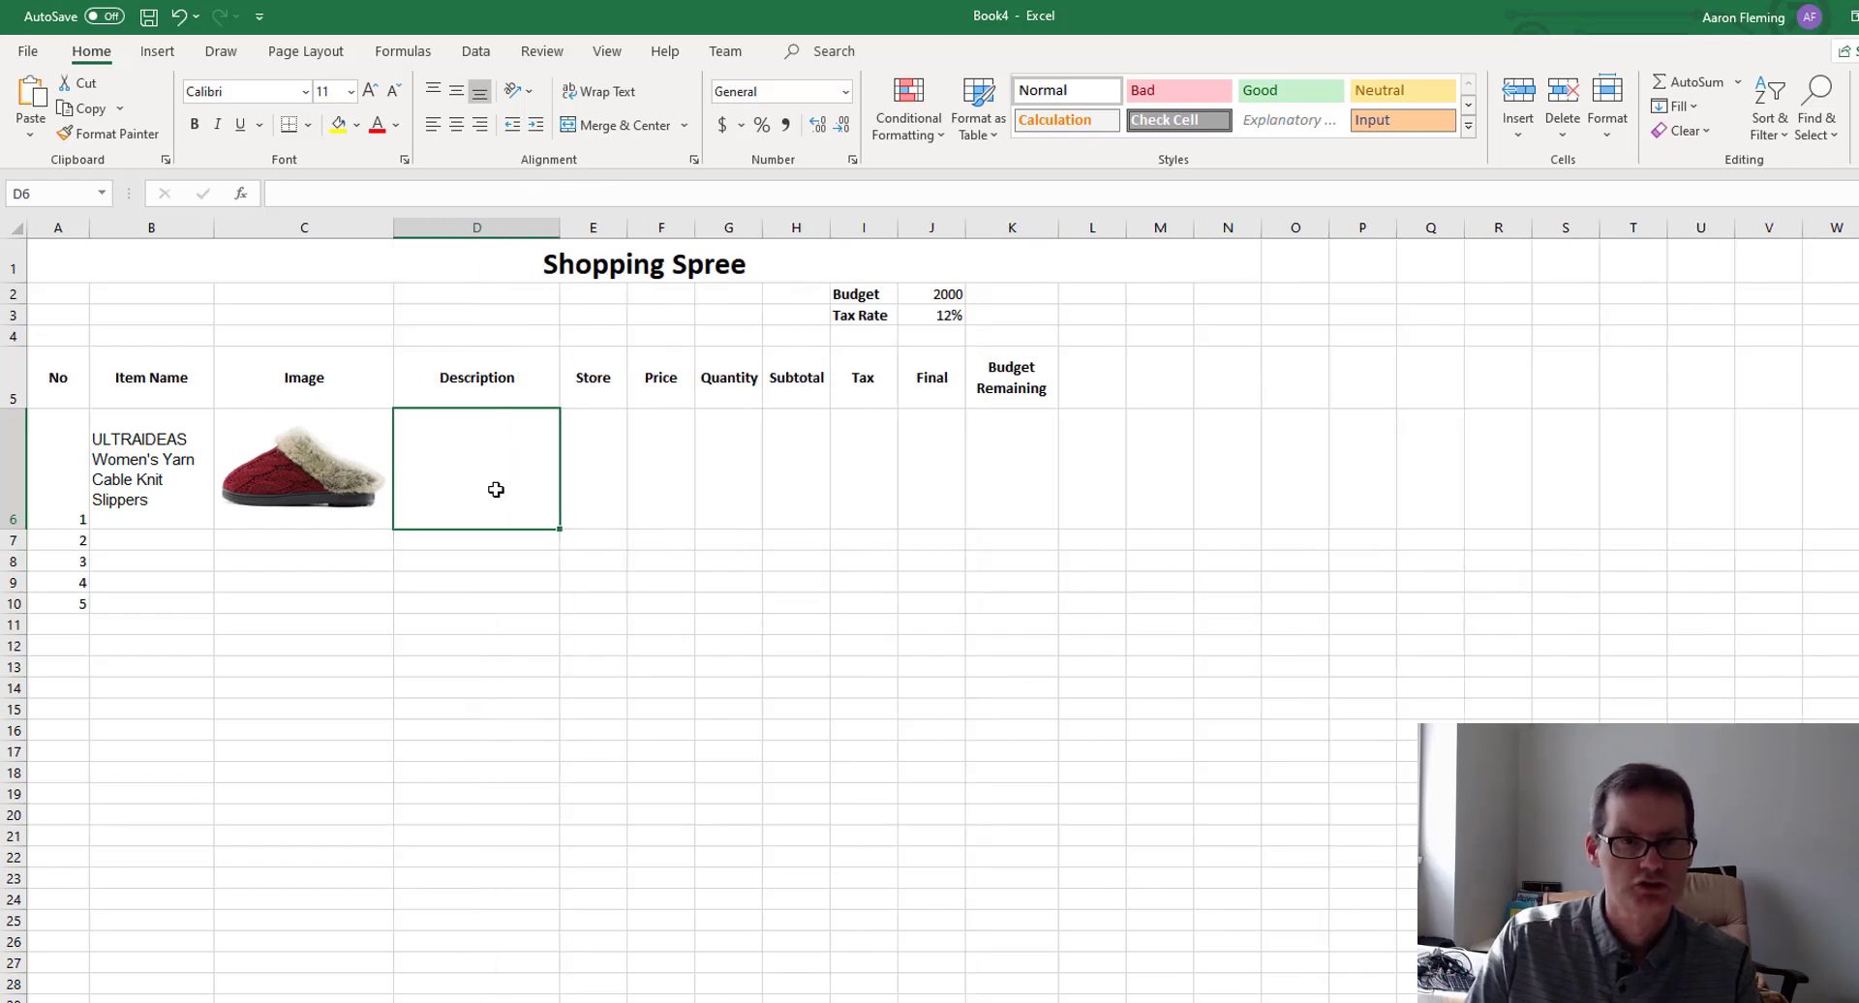
Enter 'Lovely, warm red slippers to keep my wife's toes toasty this winter' in D6.
{"action": "type", "text": "Lov"}
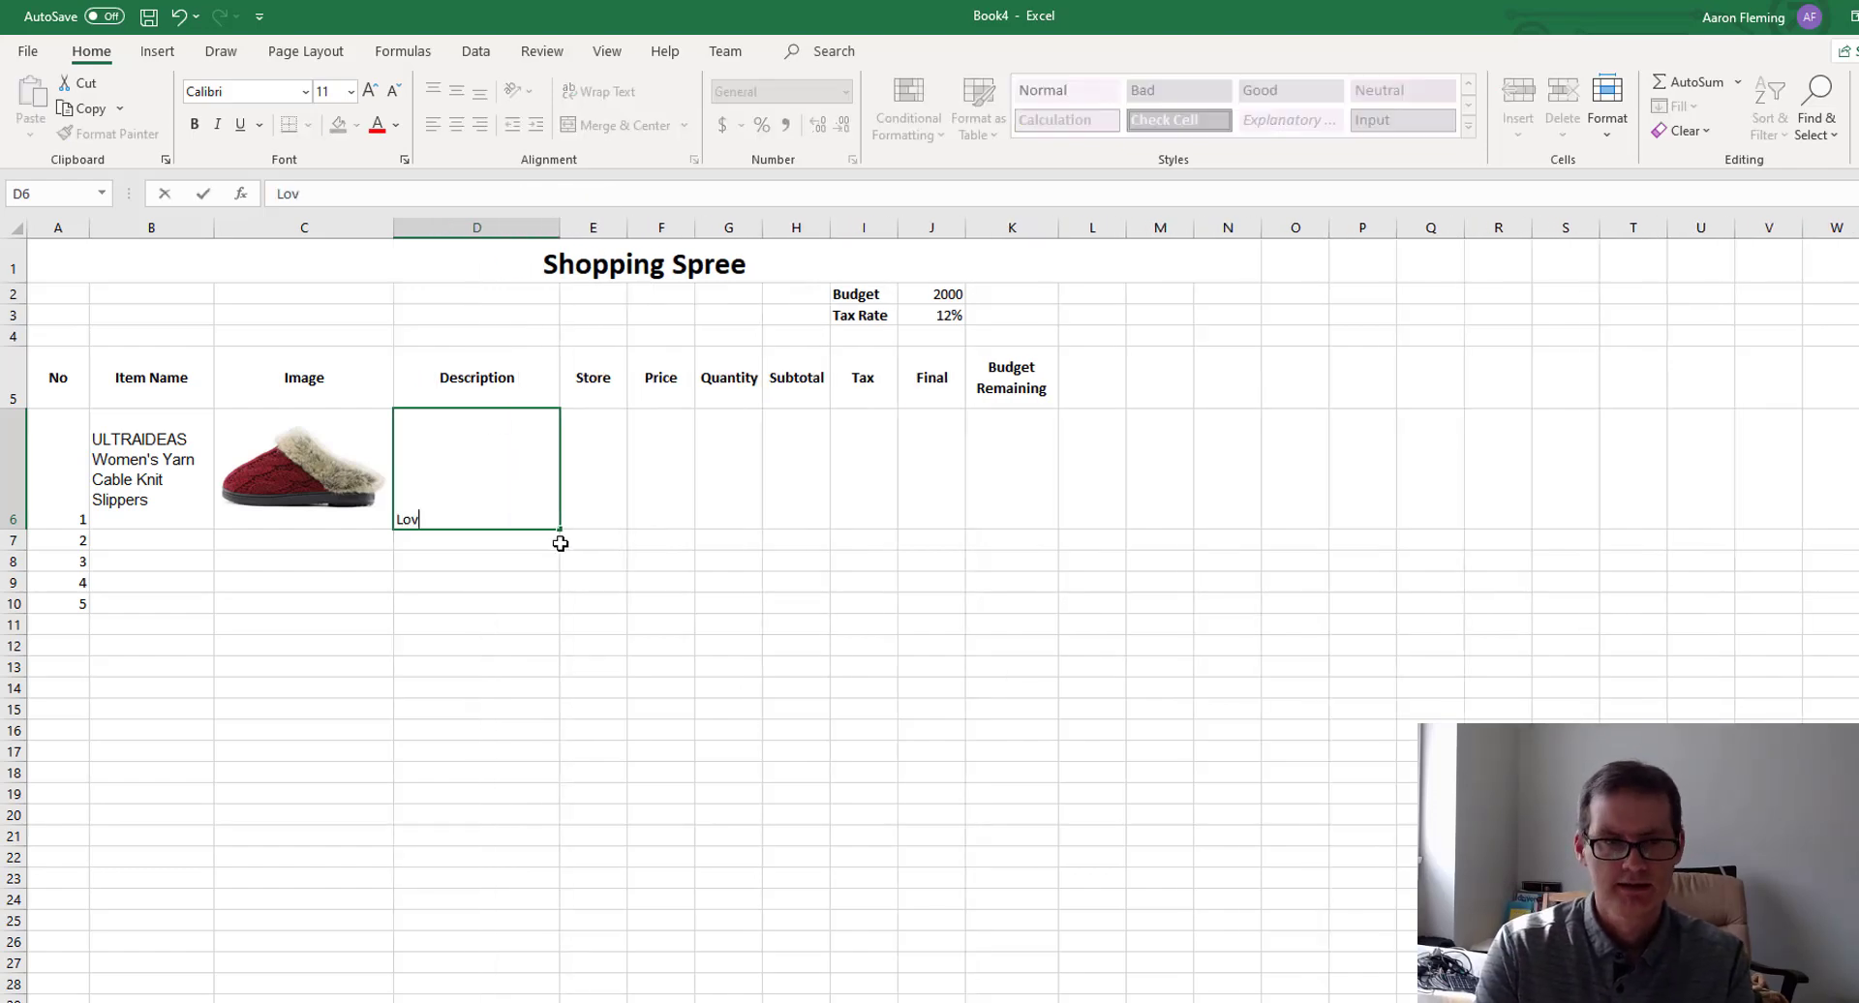
{"action": "type", "text": "ely, warm"}
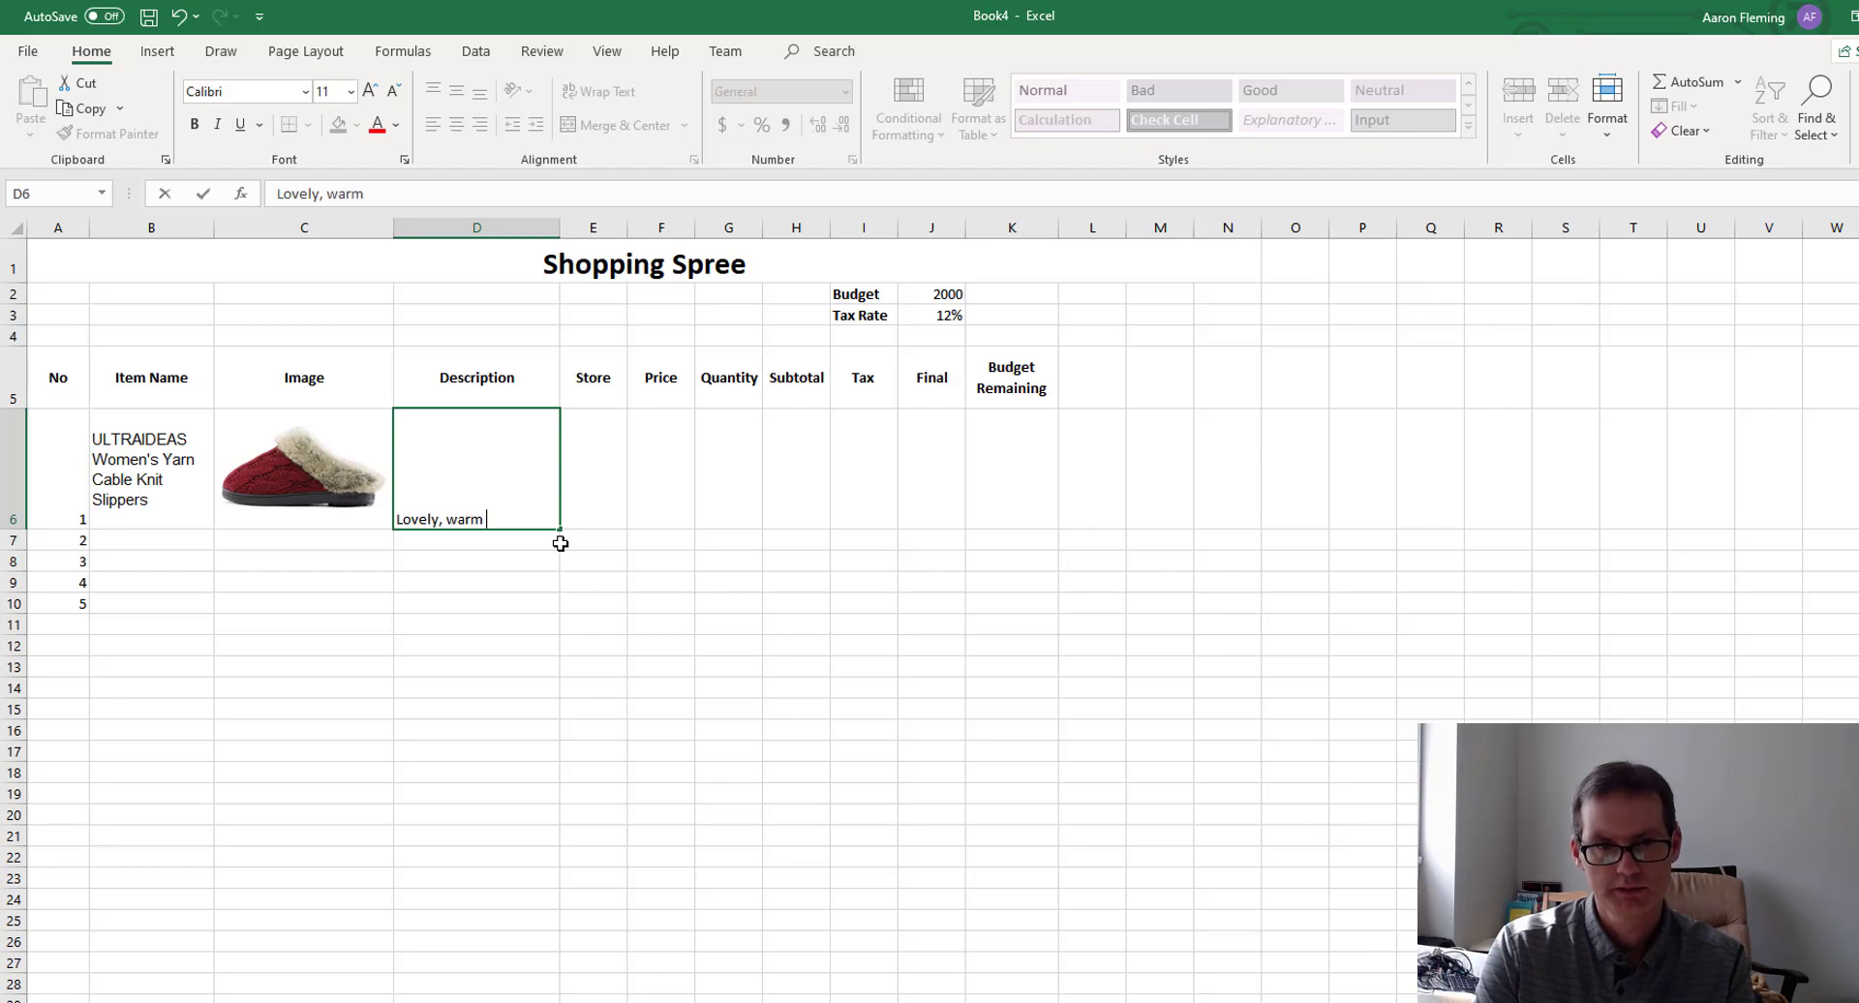
{"action": "type", "text": " red slippers to kee"}
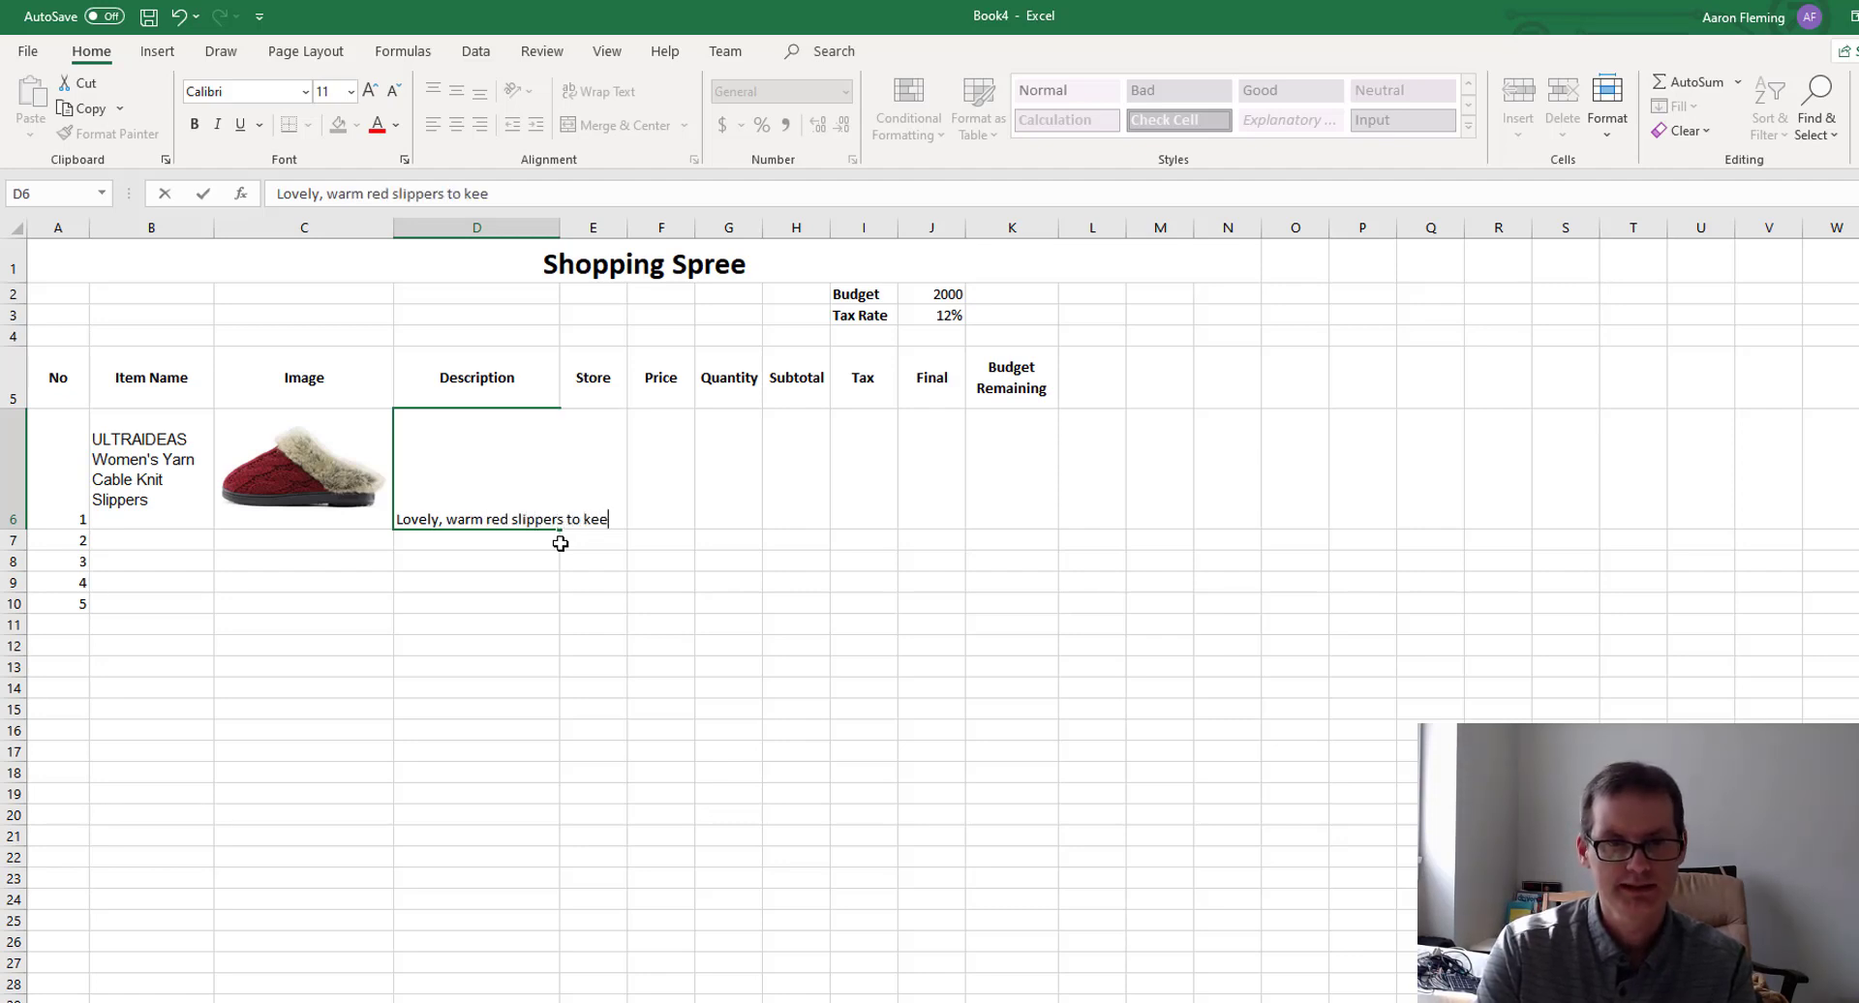
{"action": "type", "text": "p my wife"}
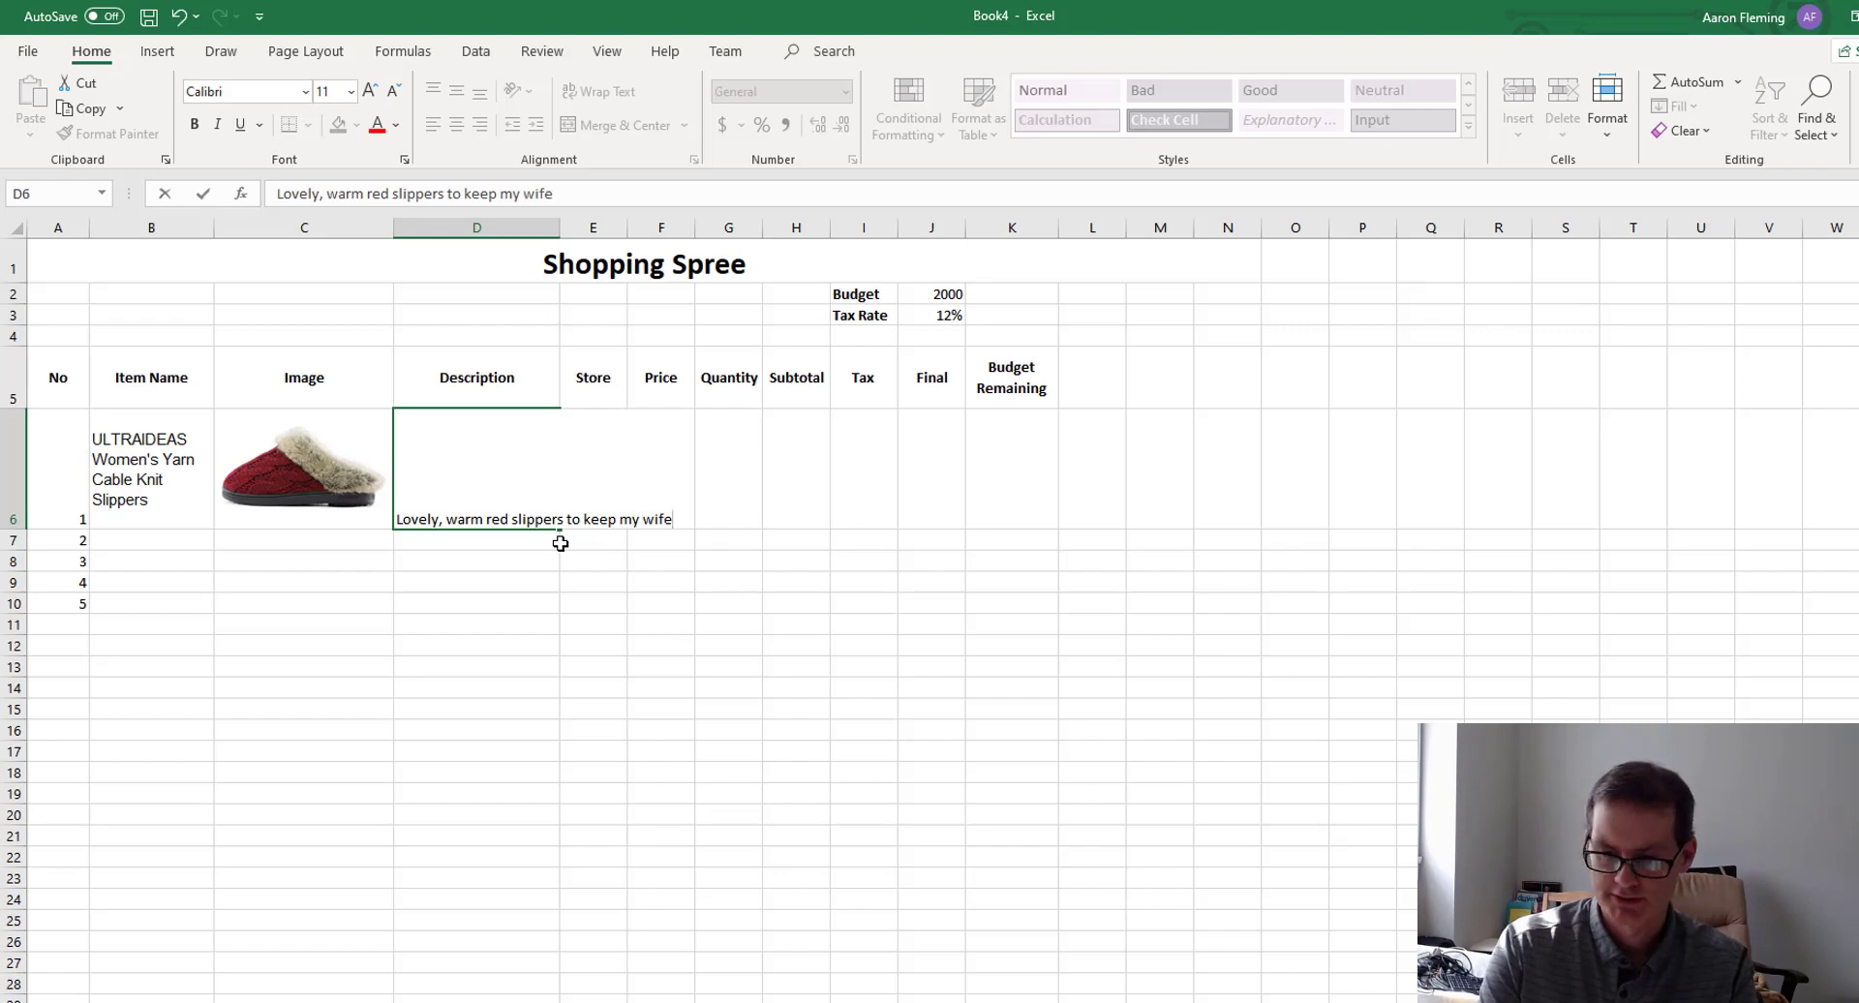
{"action": "type", "text": "'s toes to"}
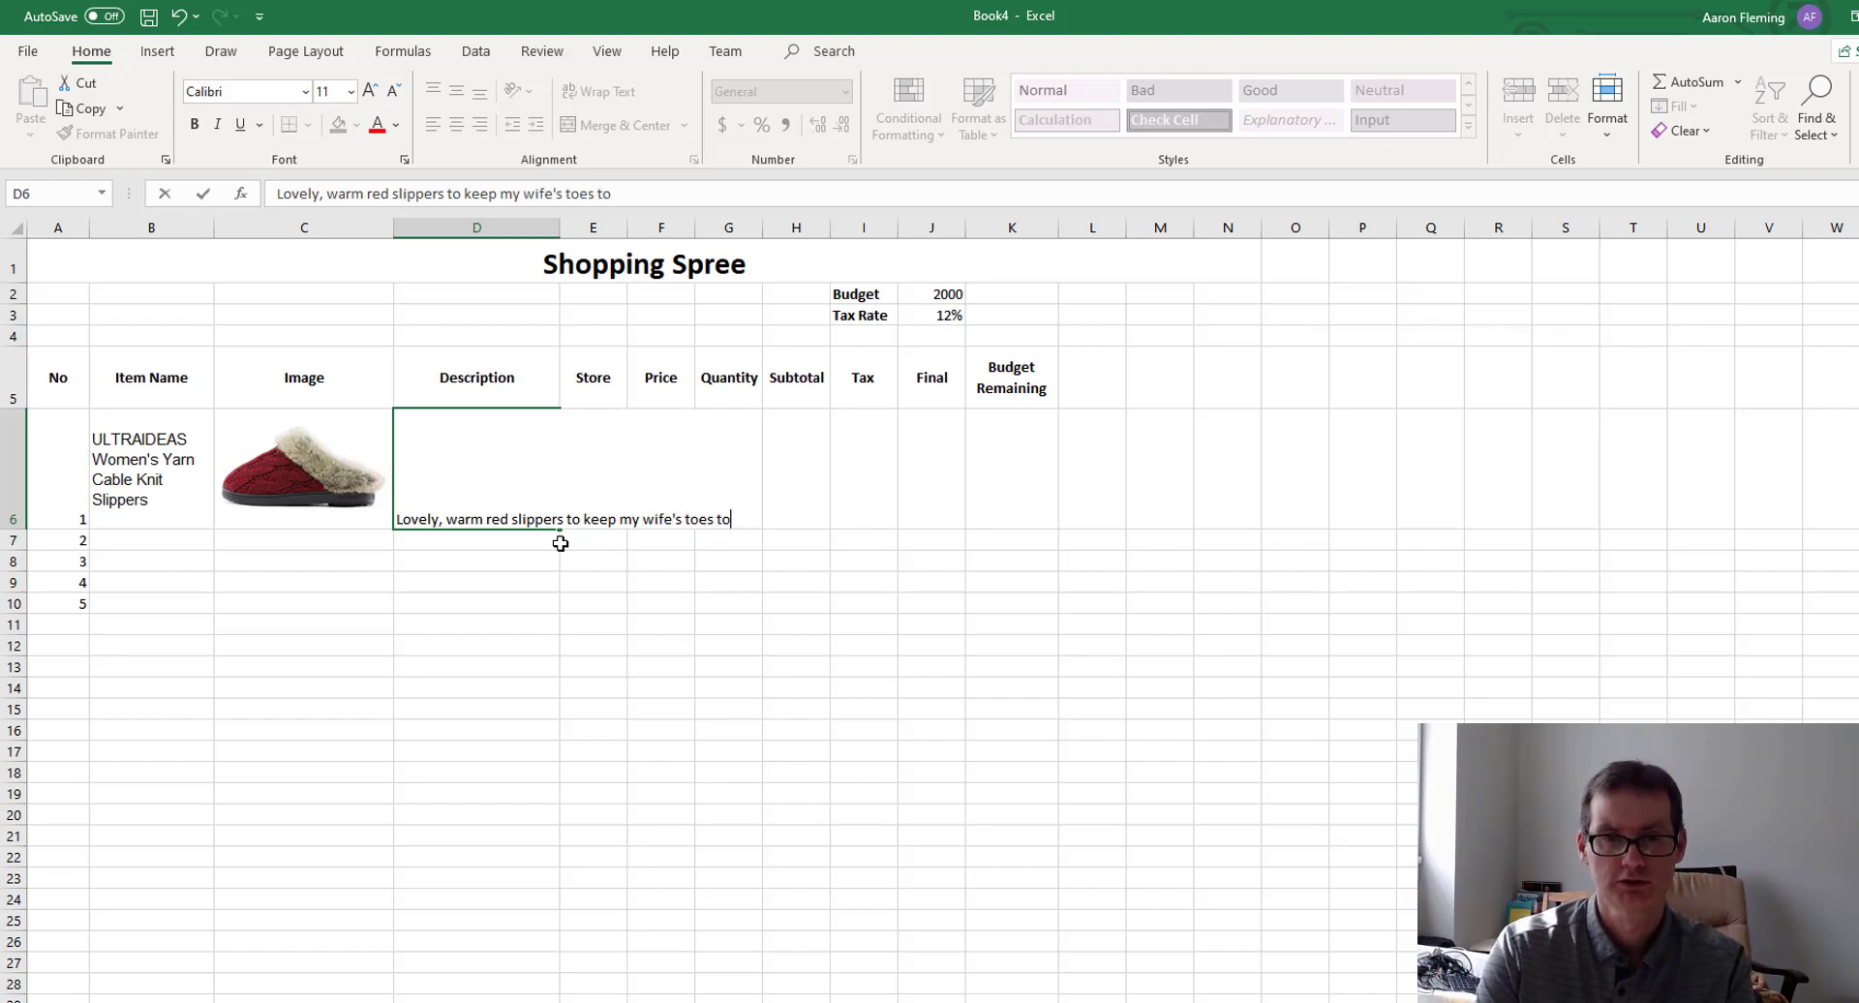
{"action": "type", "text": "asty this winter"}
{"action": "key", "text": "Return"}
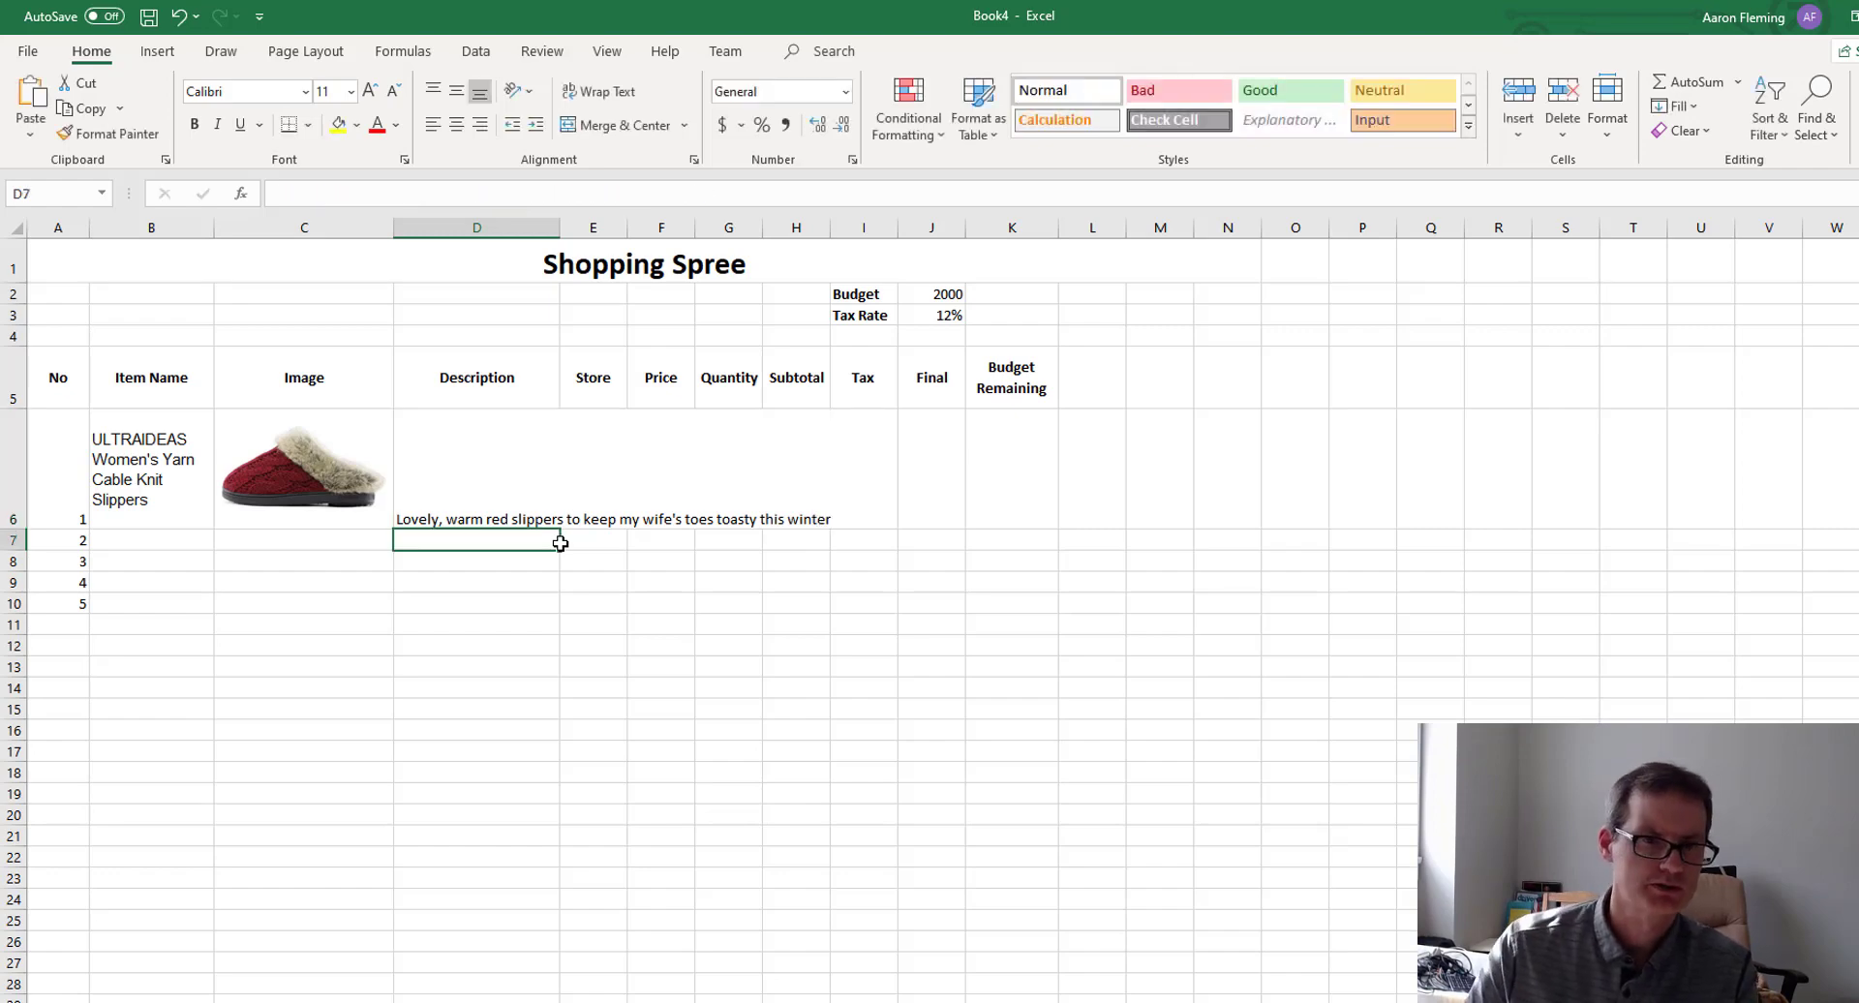
{"action": "left_click", "coordinate": [543, 504]}
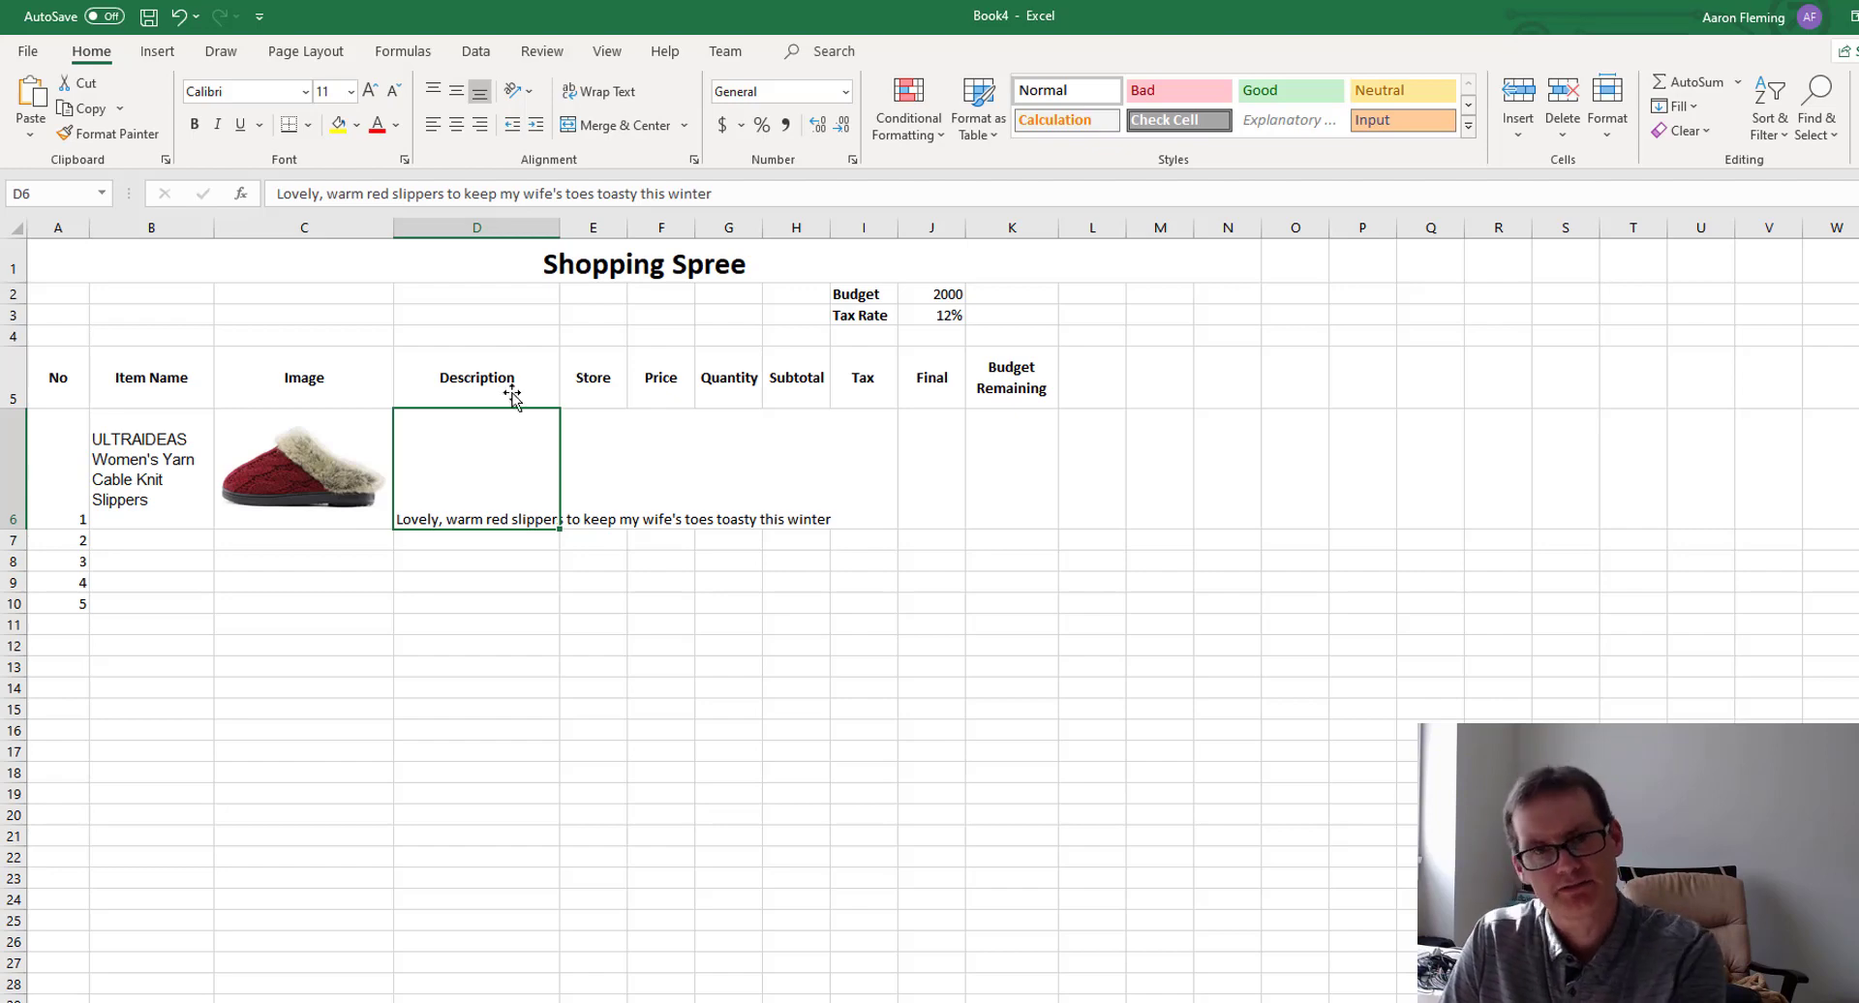
Wrap the D6 description, make row 6 taller, and vertically centre the text.
{"action": "left_click", "coordinate": [625, 121]}
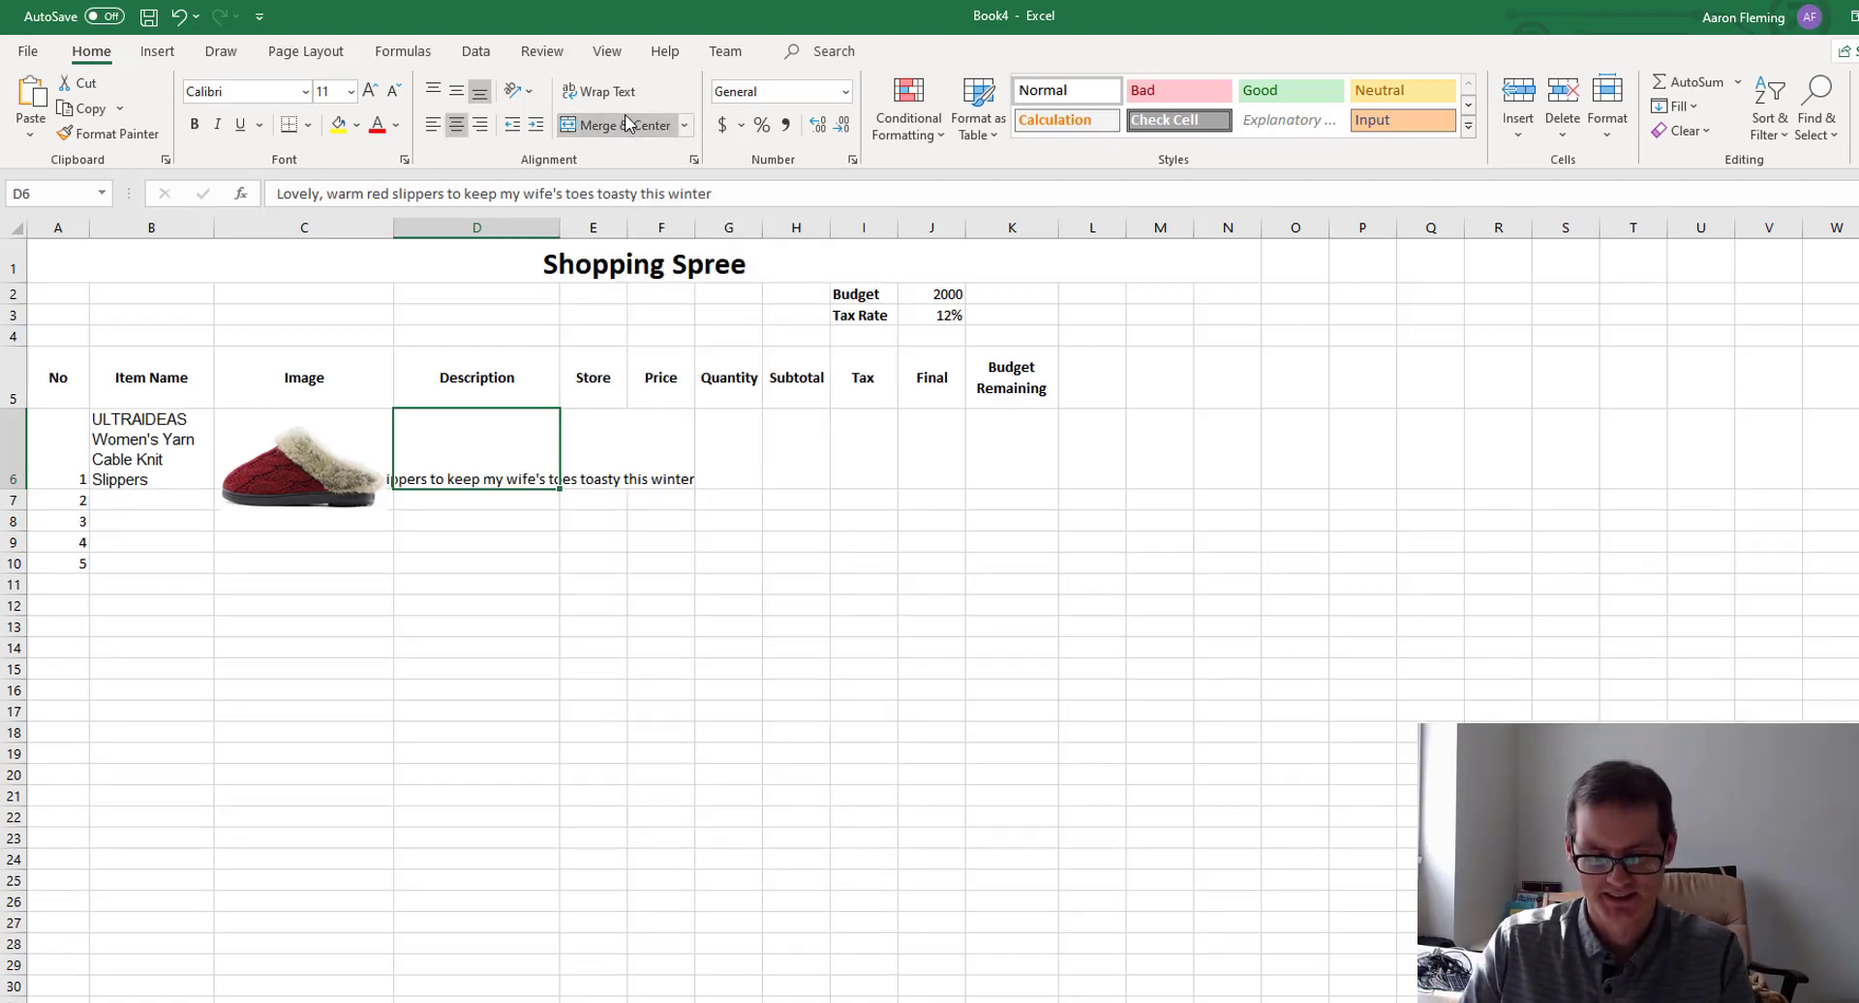
{"action": "key", "text": "ctrl+z"}
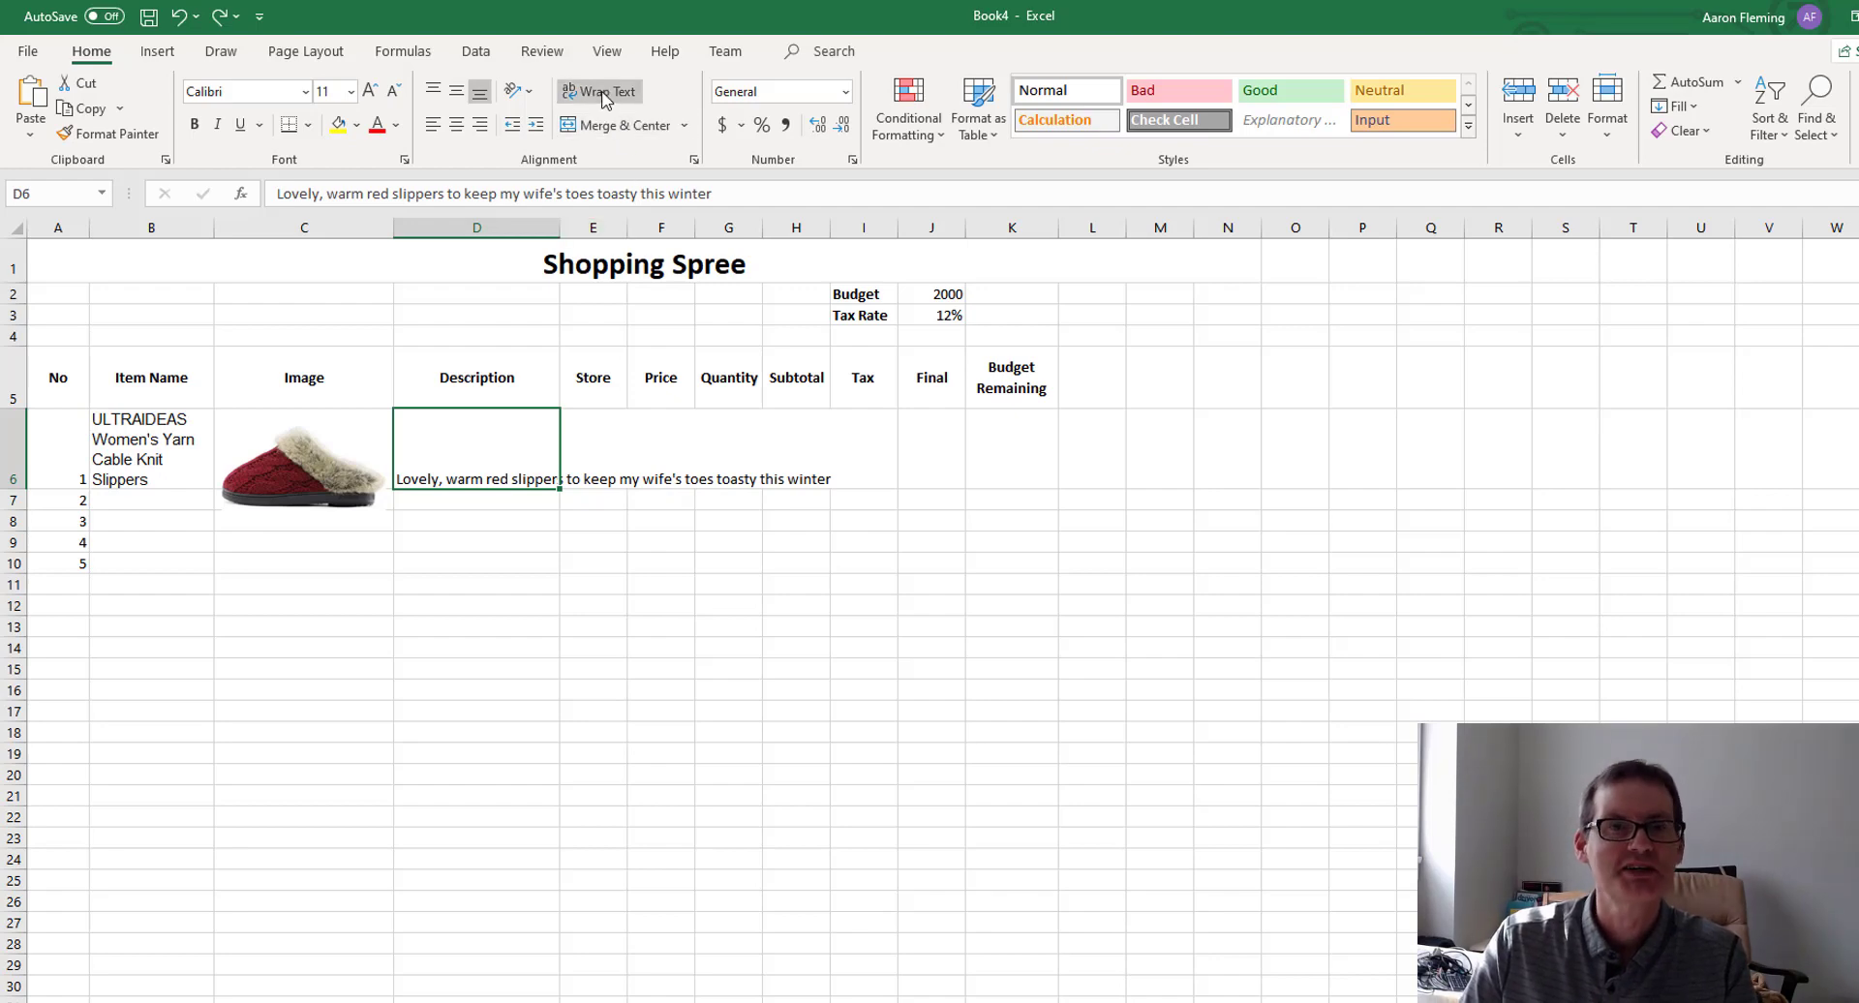
{"action": "left_click", "coordinate": [602, 92]}
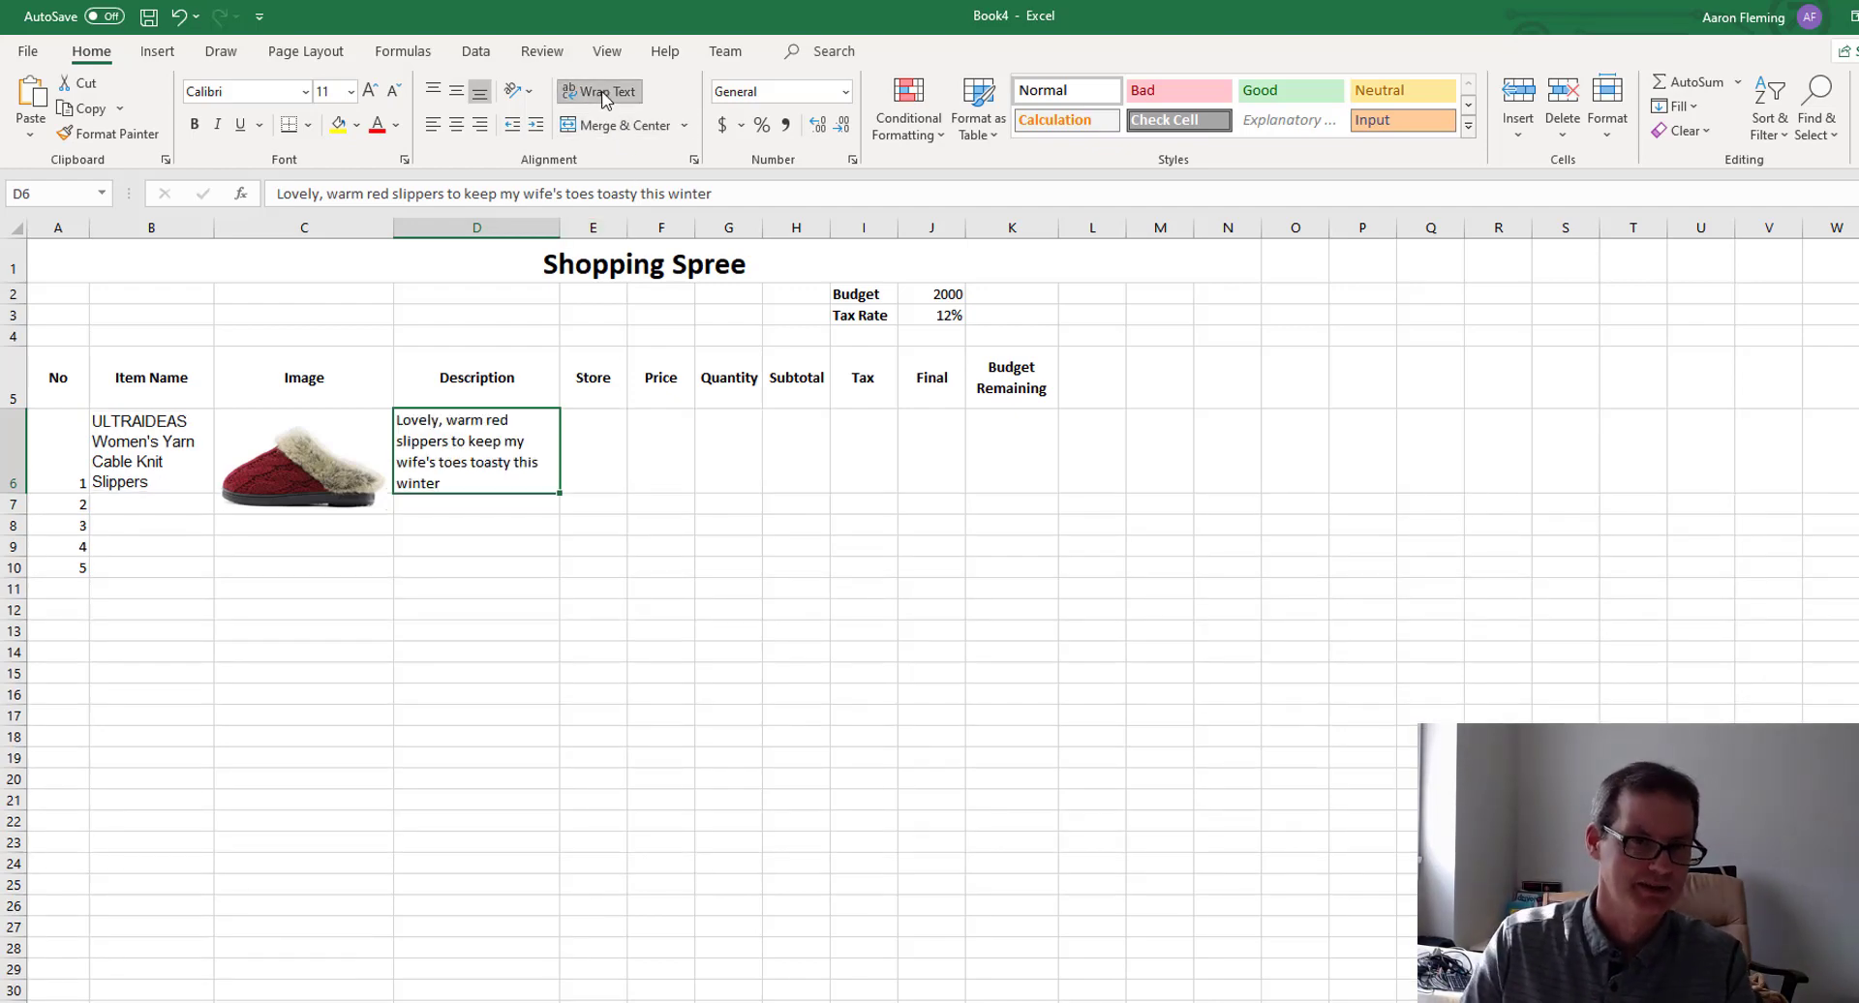
{"action": "left_click_drag", "start_coordinate": [16, 495], "coordinate": [16, 535]}
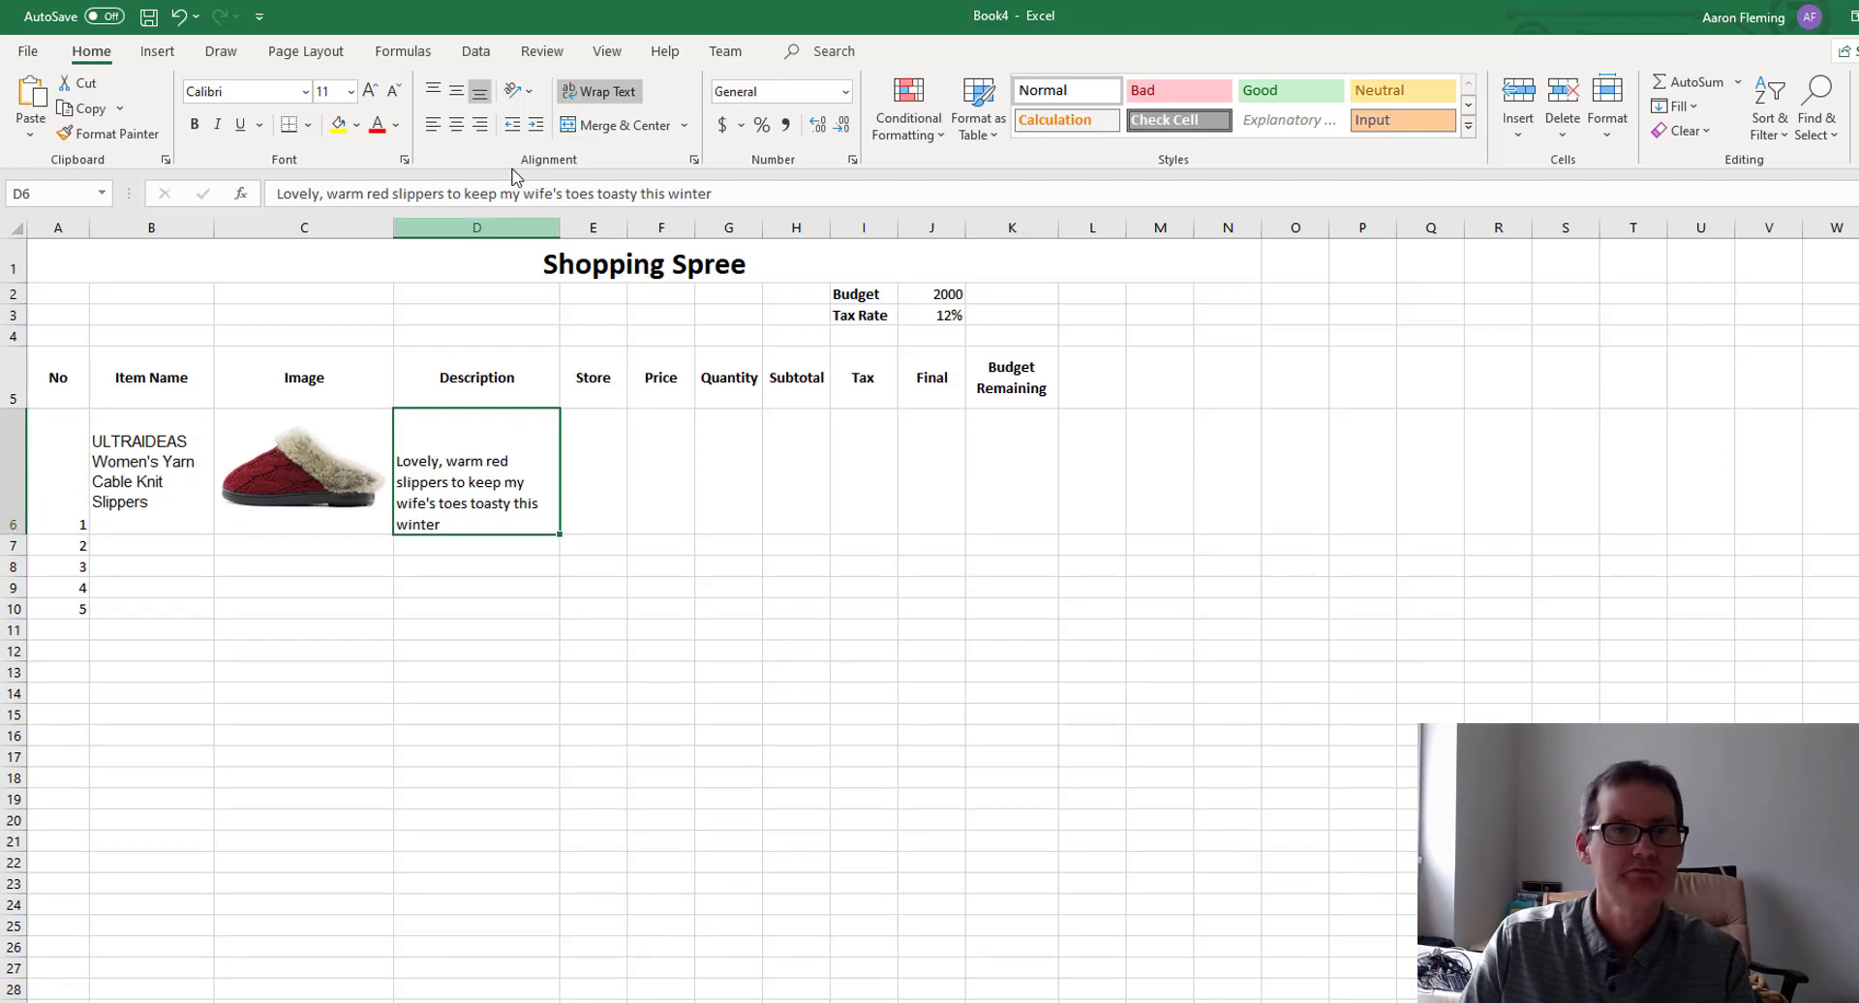
{"action": "left_click", "coordinate": [454, 94]}
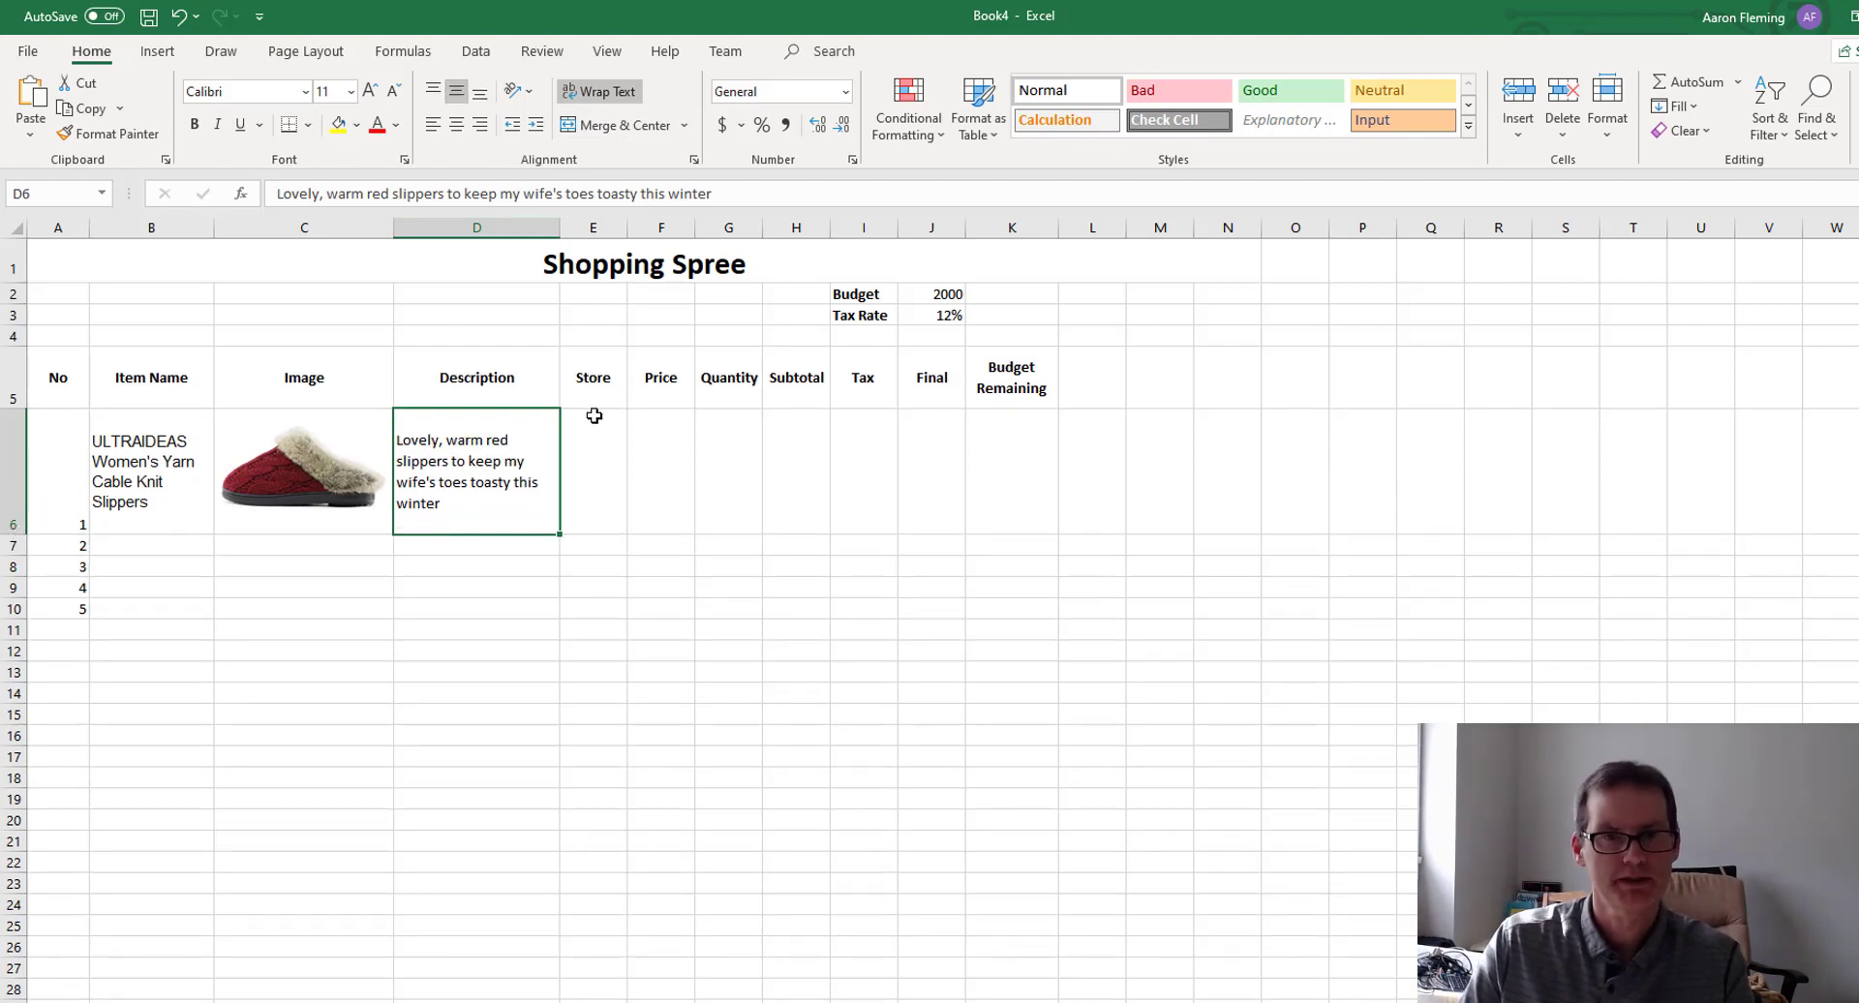
{"action": "left_click", "coordinate": [606, 451]}
Enter Amazon as the store in E6 and vertically centre row 6 cells E6:K6.
{"action": "type", "text": "Amazon"}
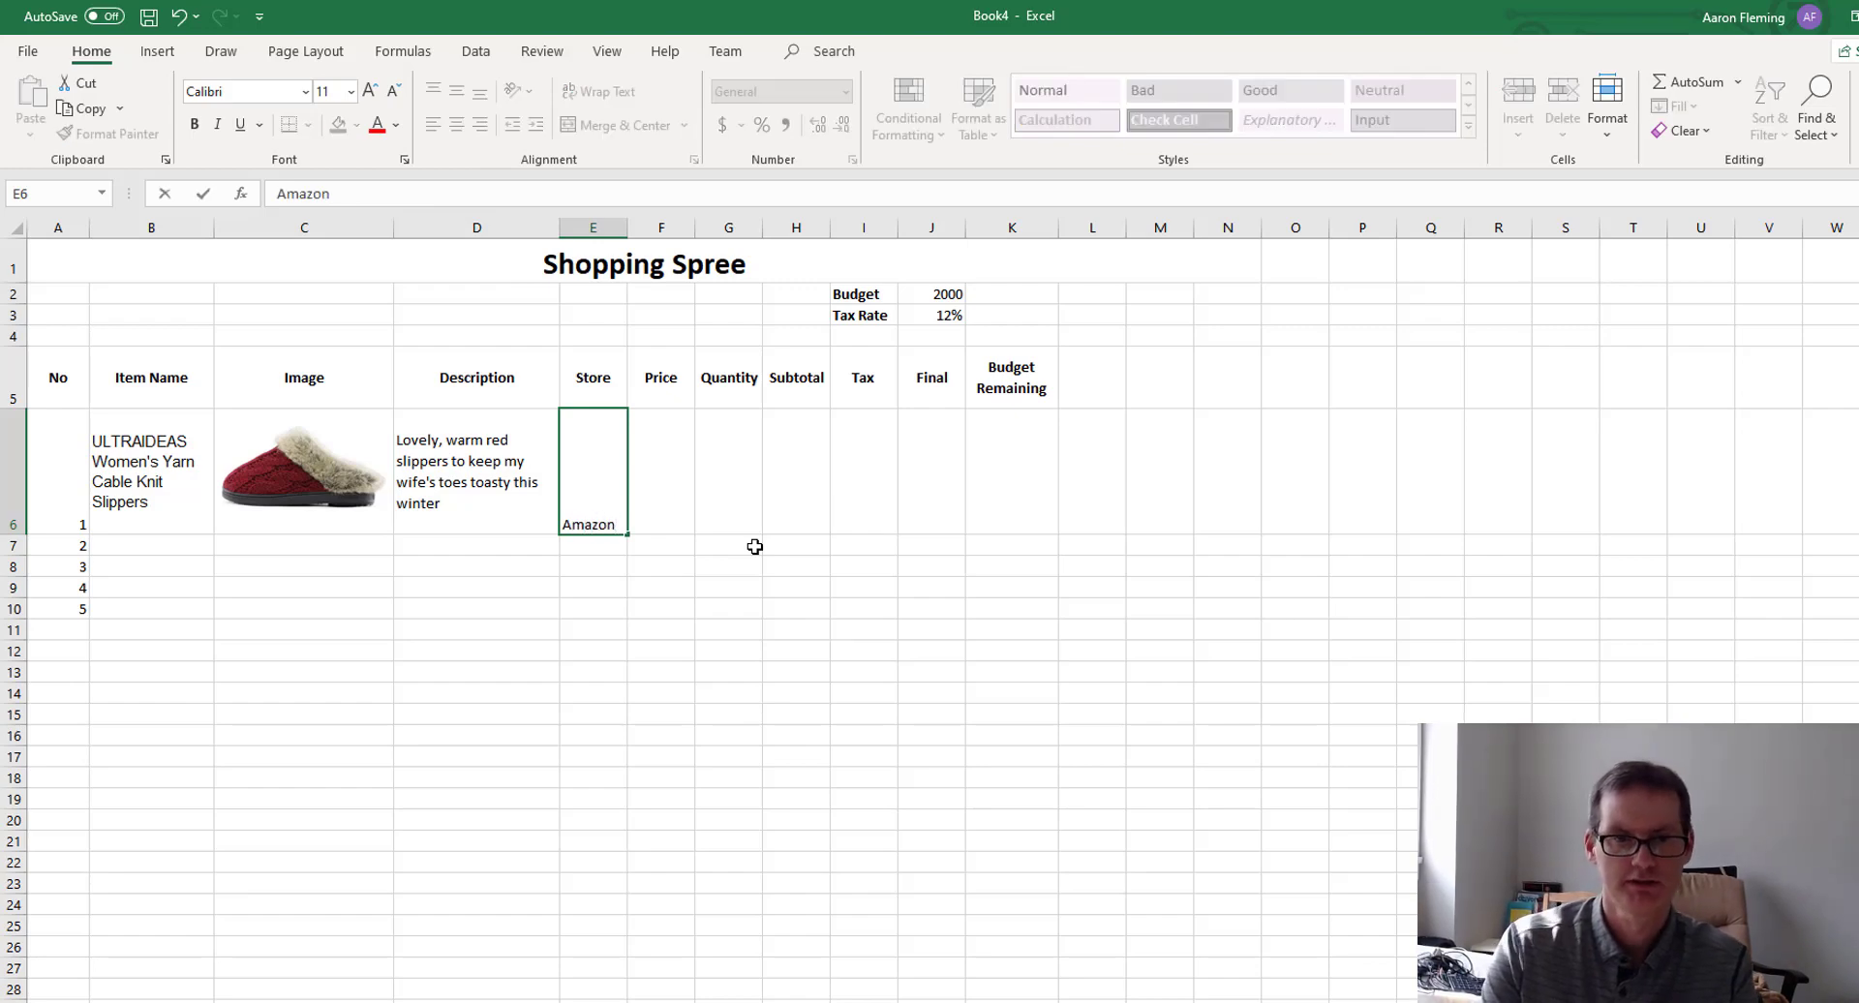
{"action": "key", "text": "Tab"}
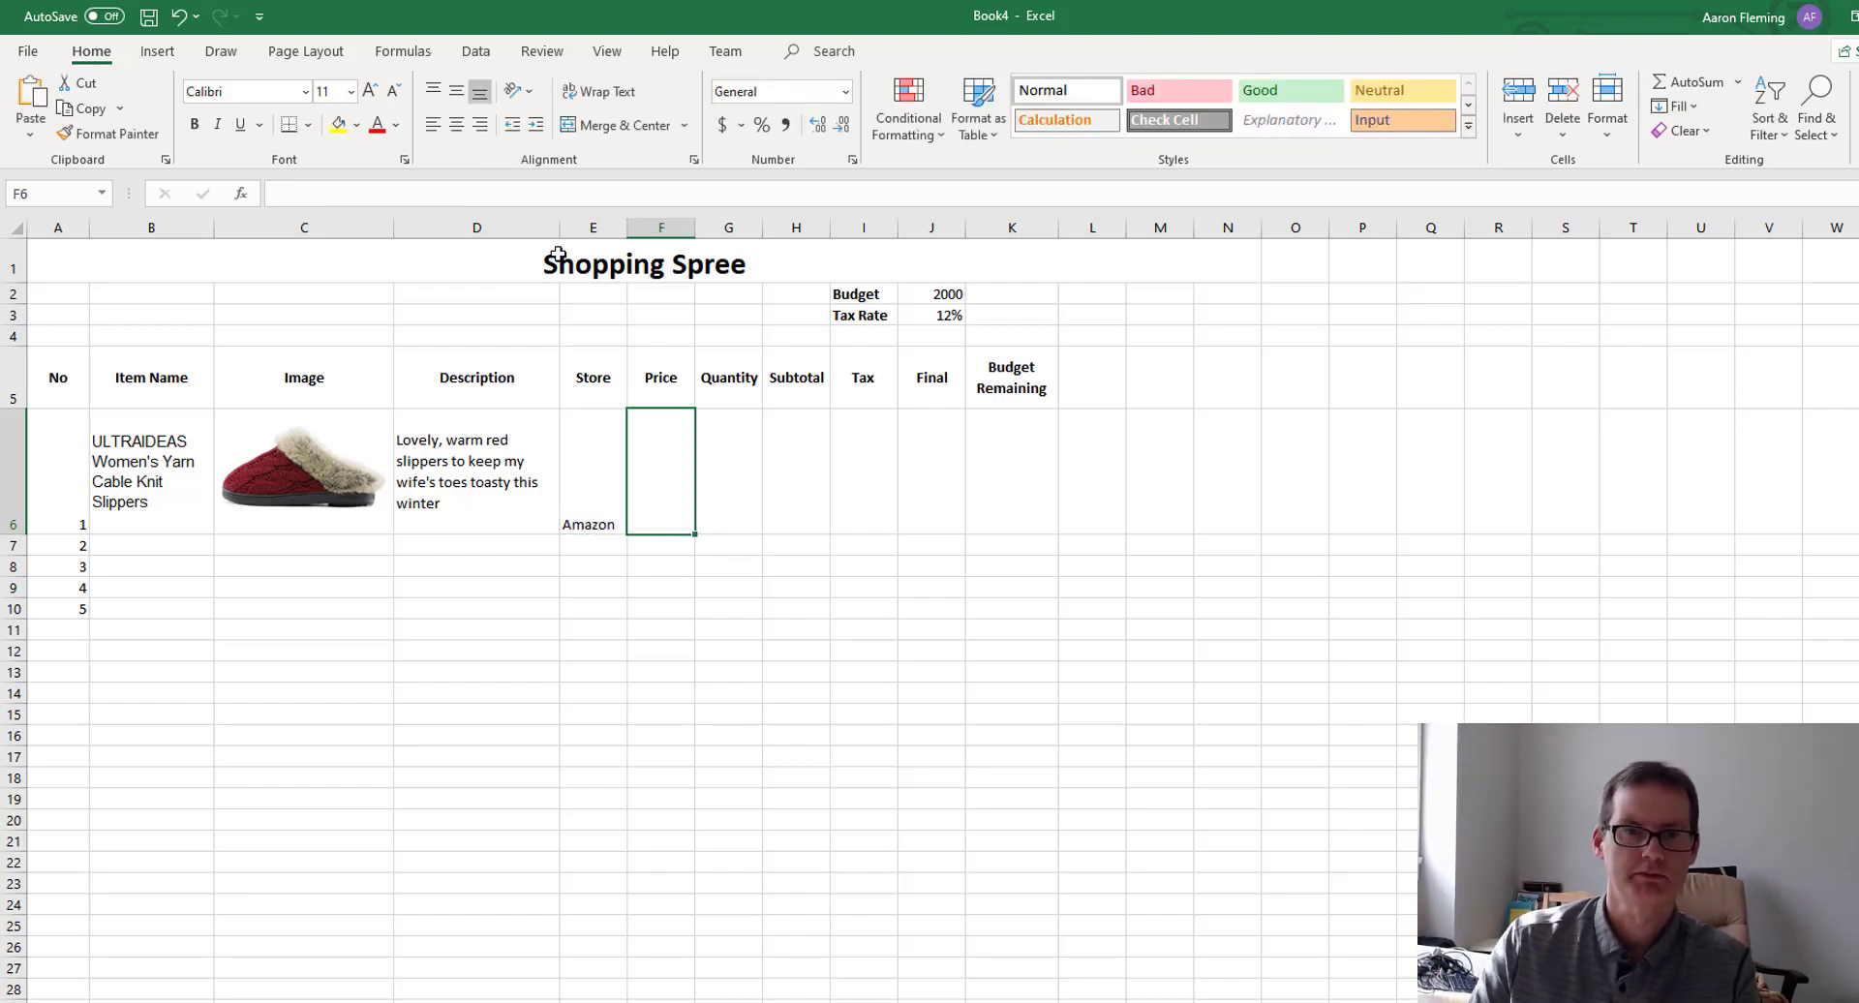
{"action": "left_click", "coordinate": [610, 457]}
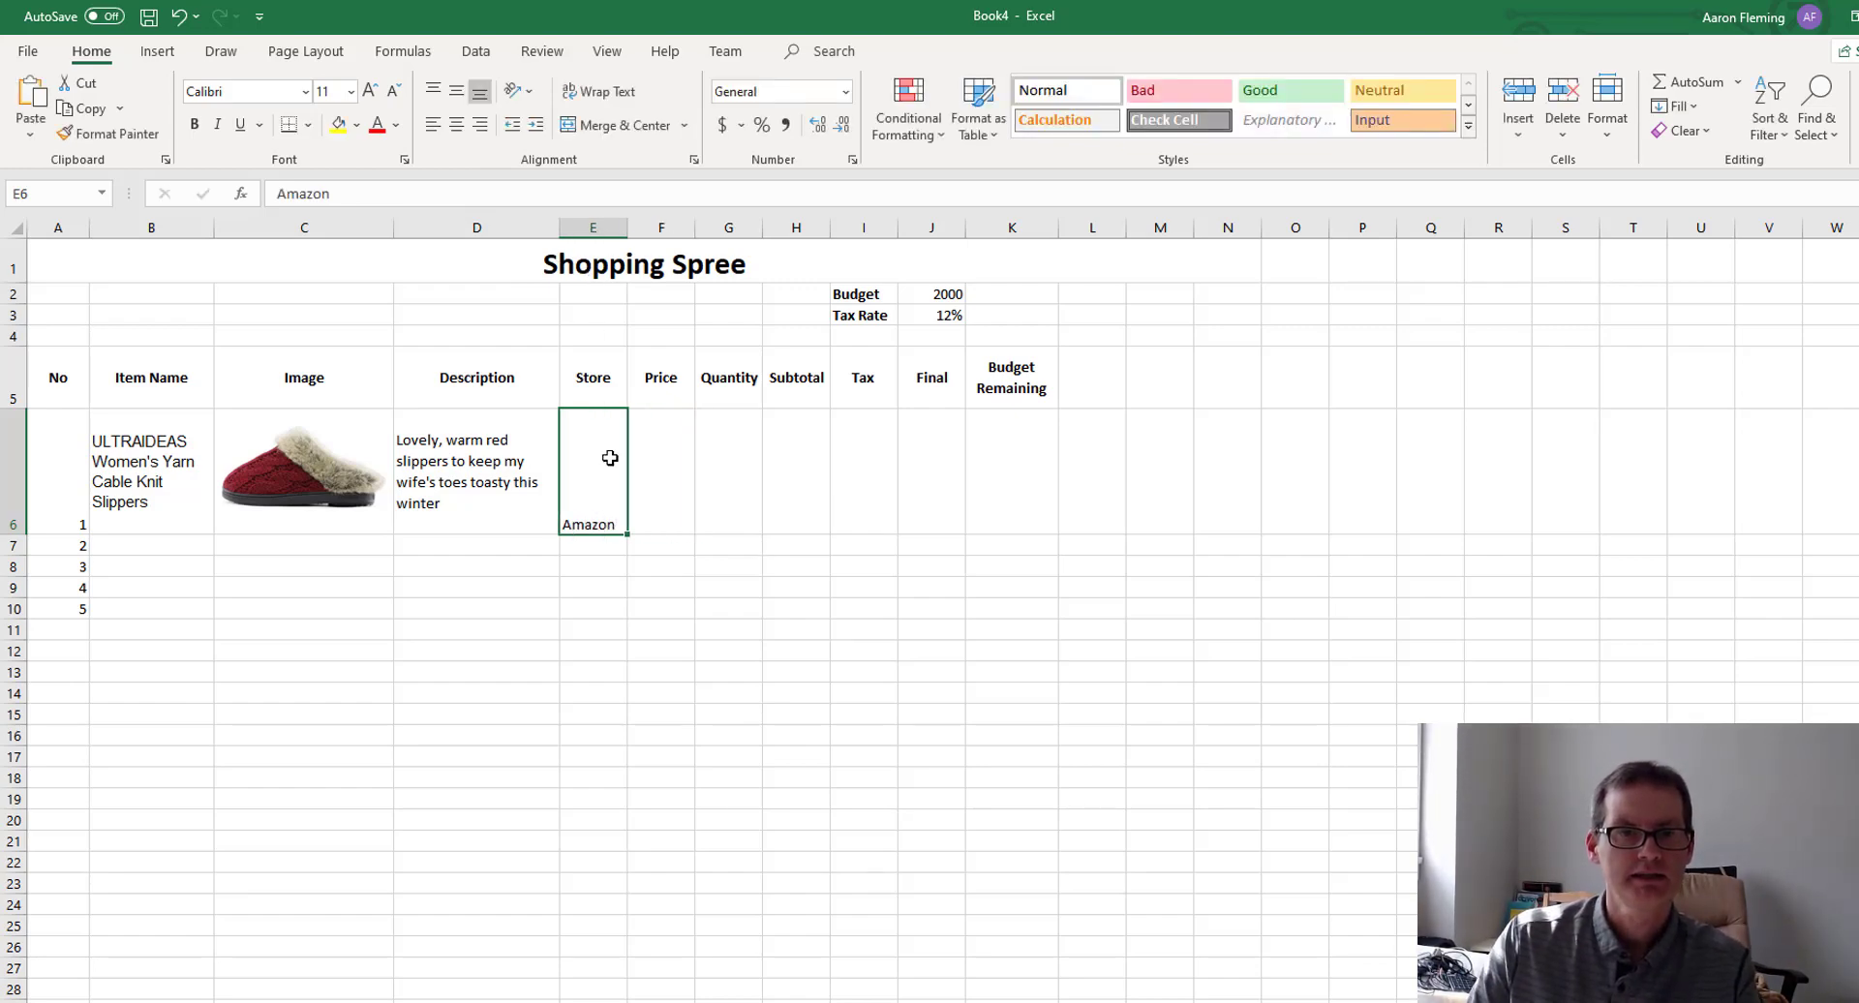
{"action": "left_click_drag", "start_coordinate": [610, 458], "coordinate": [976, 453]}
{"action": "left_click", "coordinate": [456, 90]}
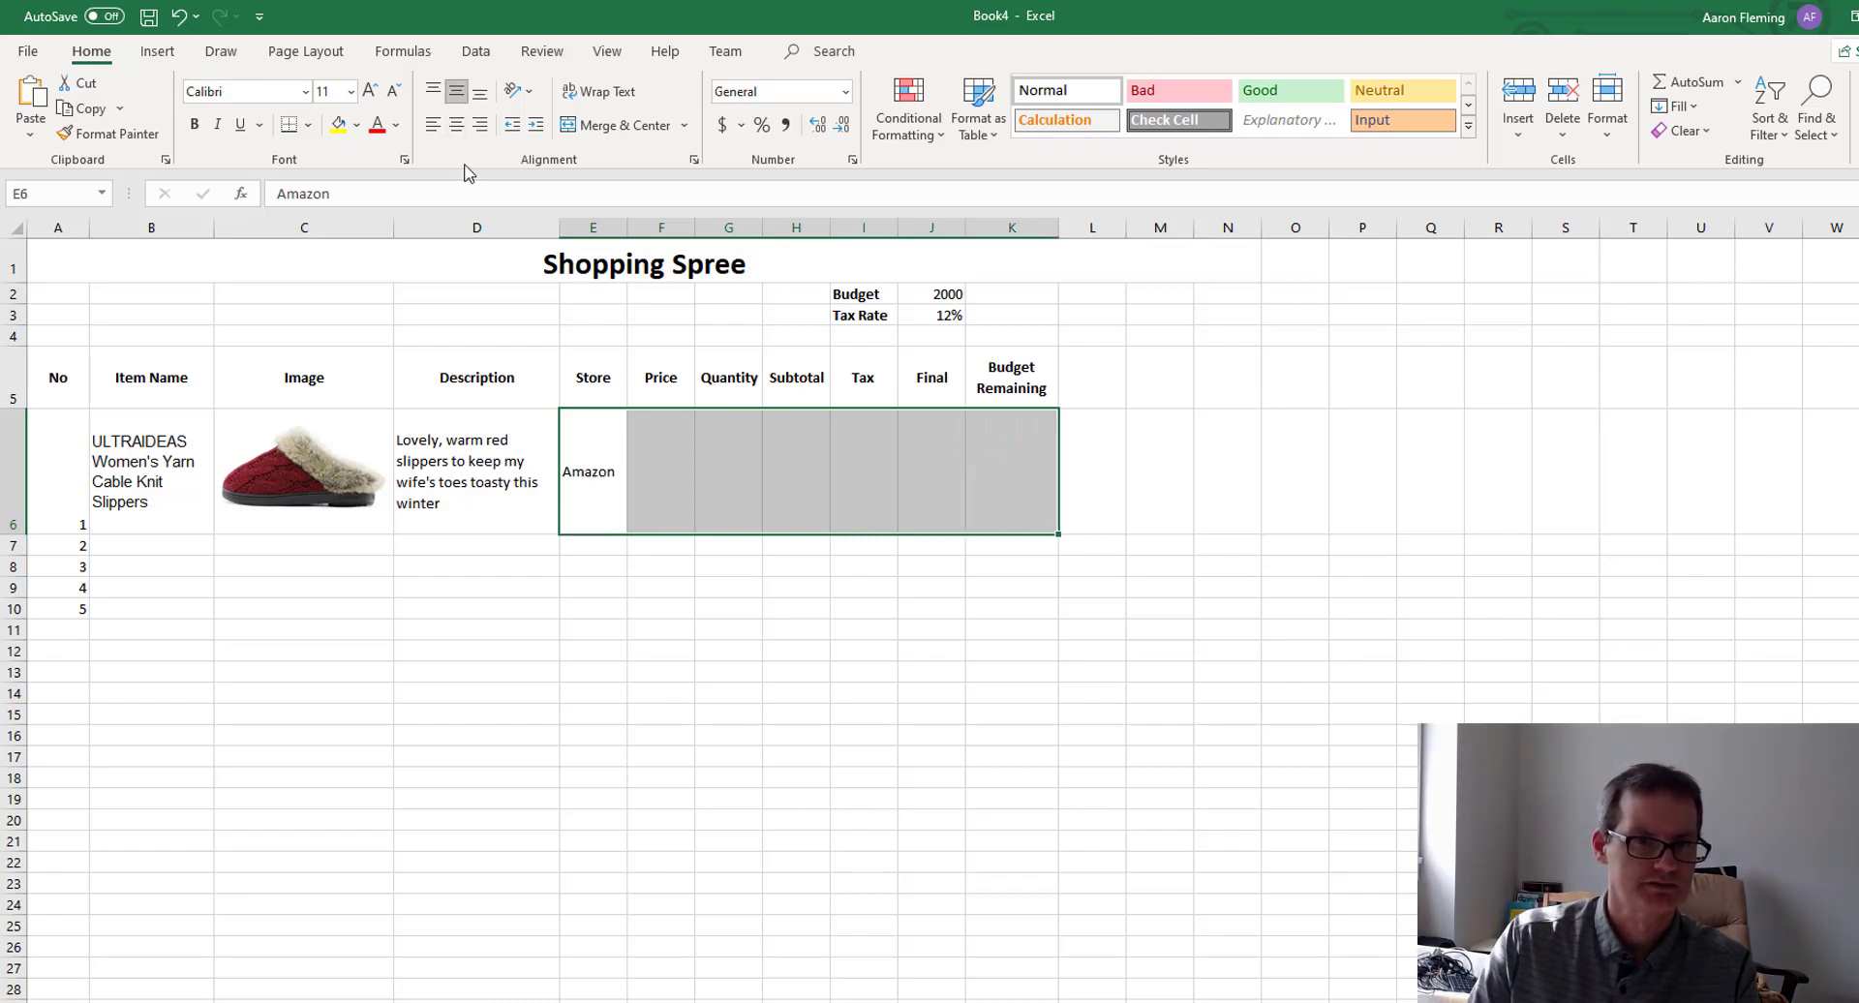
{"action": "left_click", "coordinate": [684, 489]}
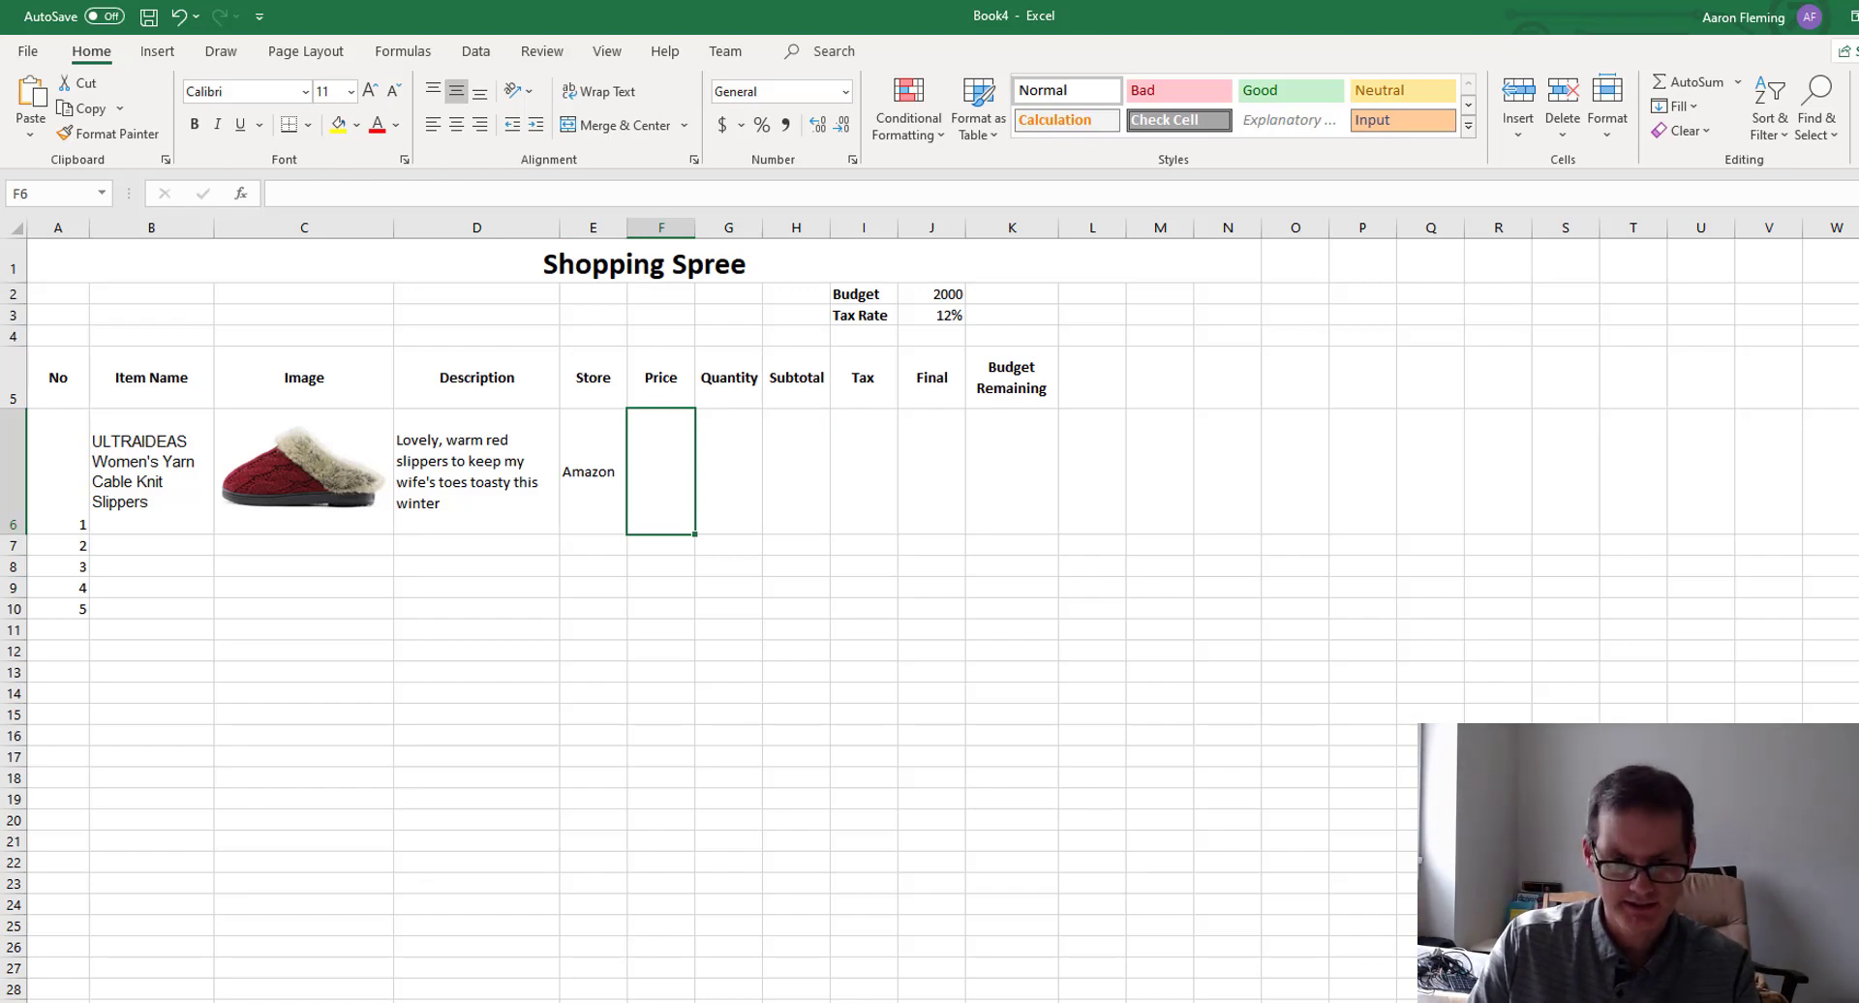
{"action": "mouse_move", "coordinate": [598, 997]}
{"action": "mouse_move", "coordinate": [706, 968]}
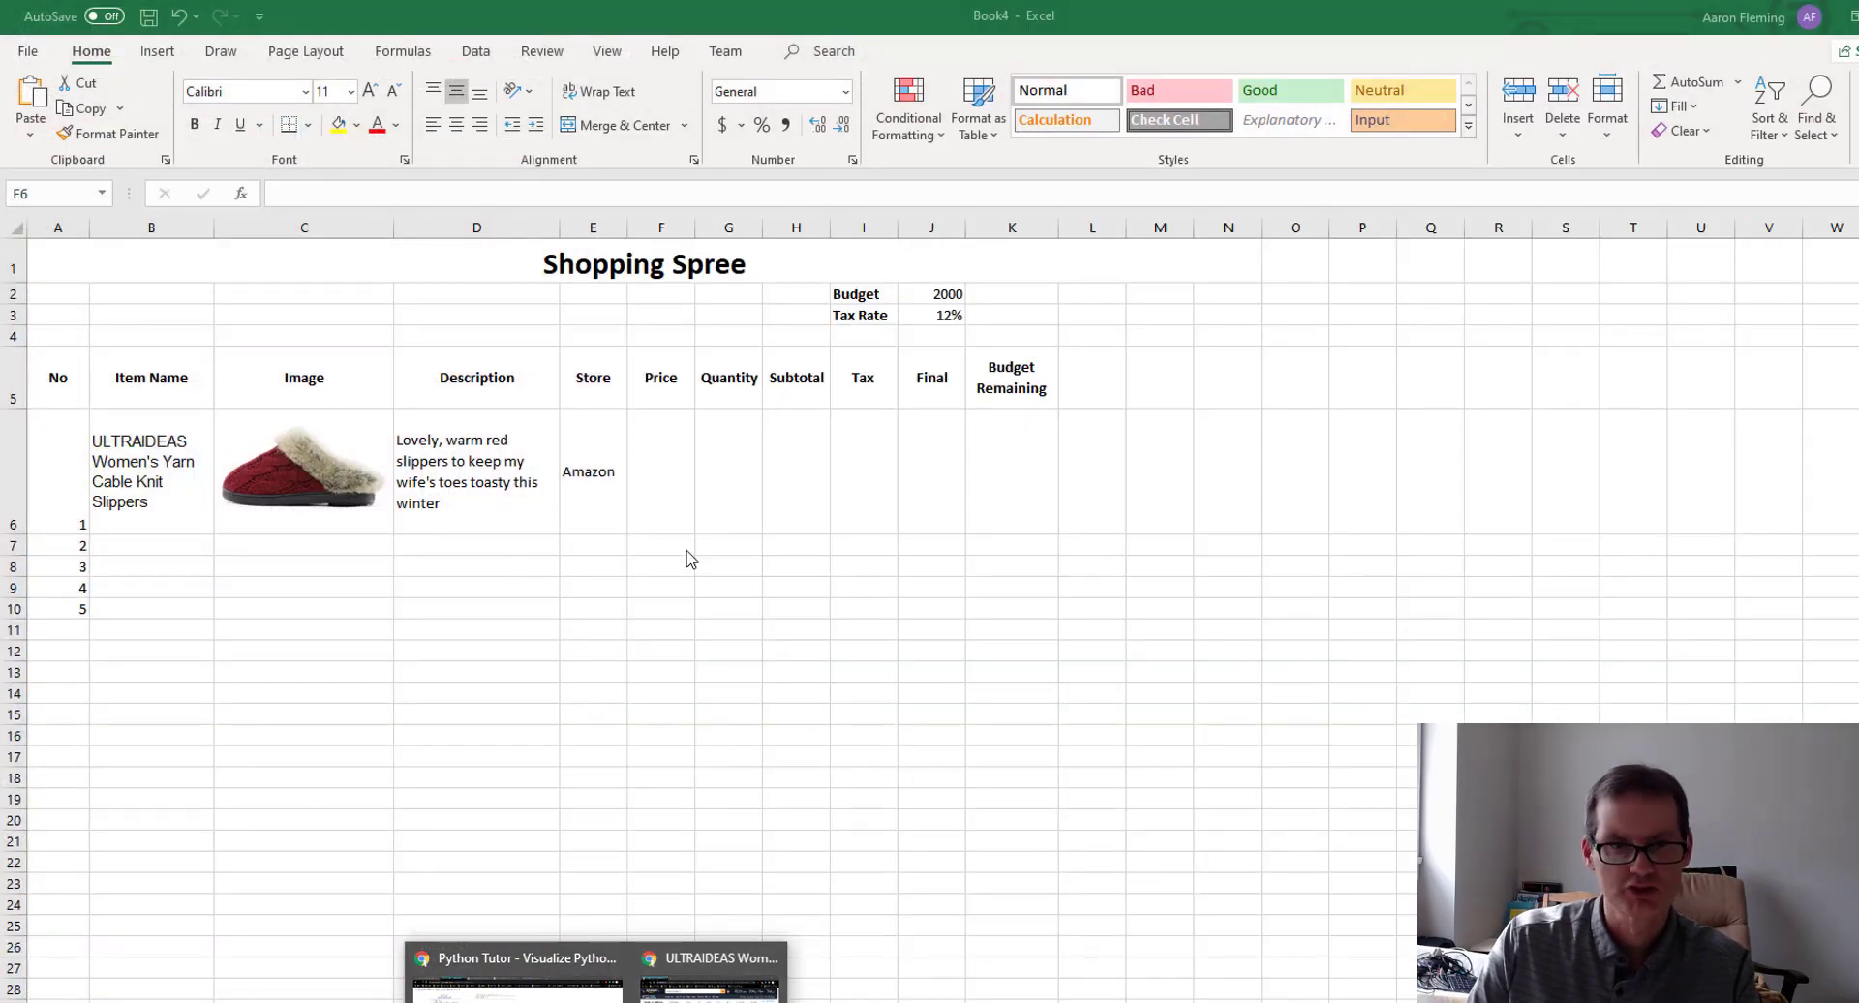
Enter the price 33.99 in F6 and quantity 1 in G6.
{"action": "left_click", "coordinate": [663, 483]}
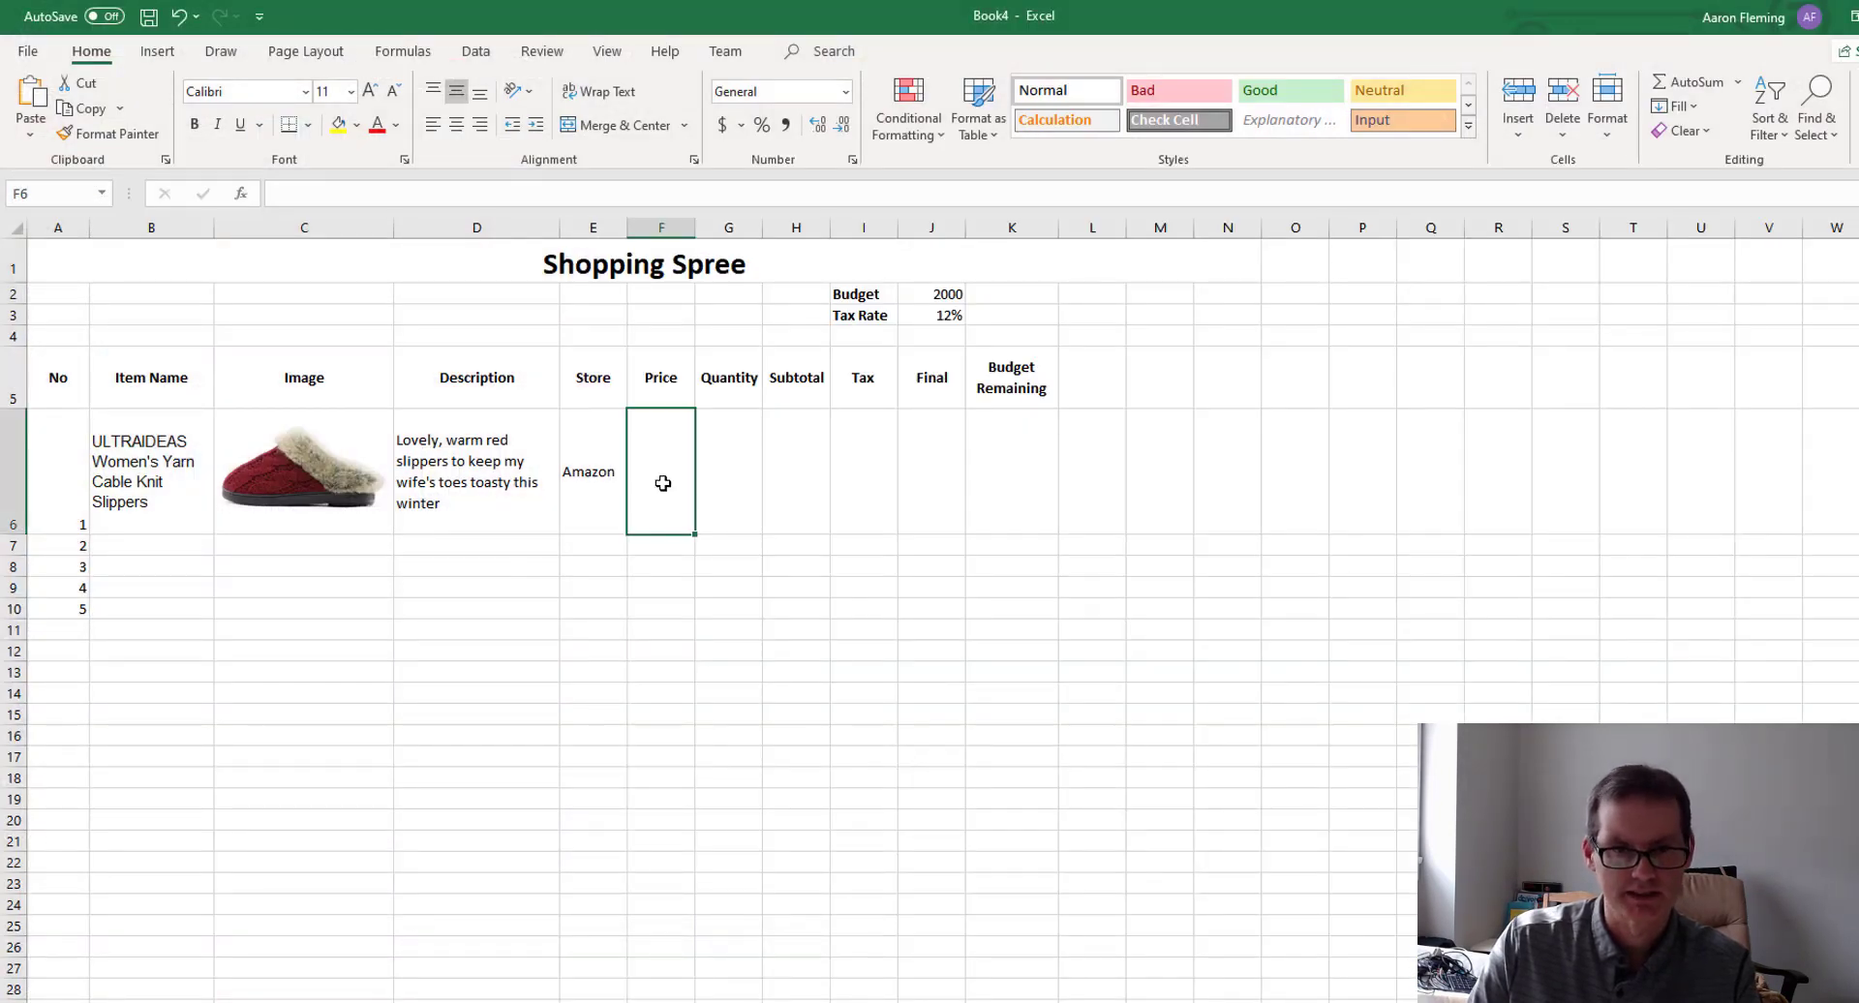
{"action": "type", "text": "33..99"}
{"action": "key", "text": "Tab"}
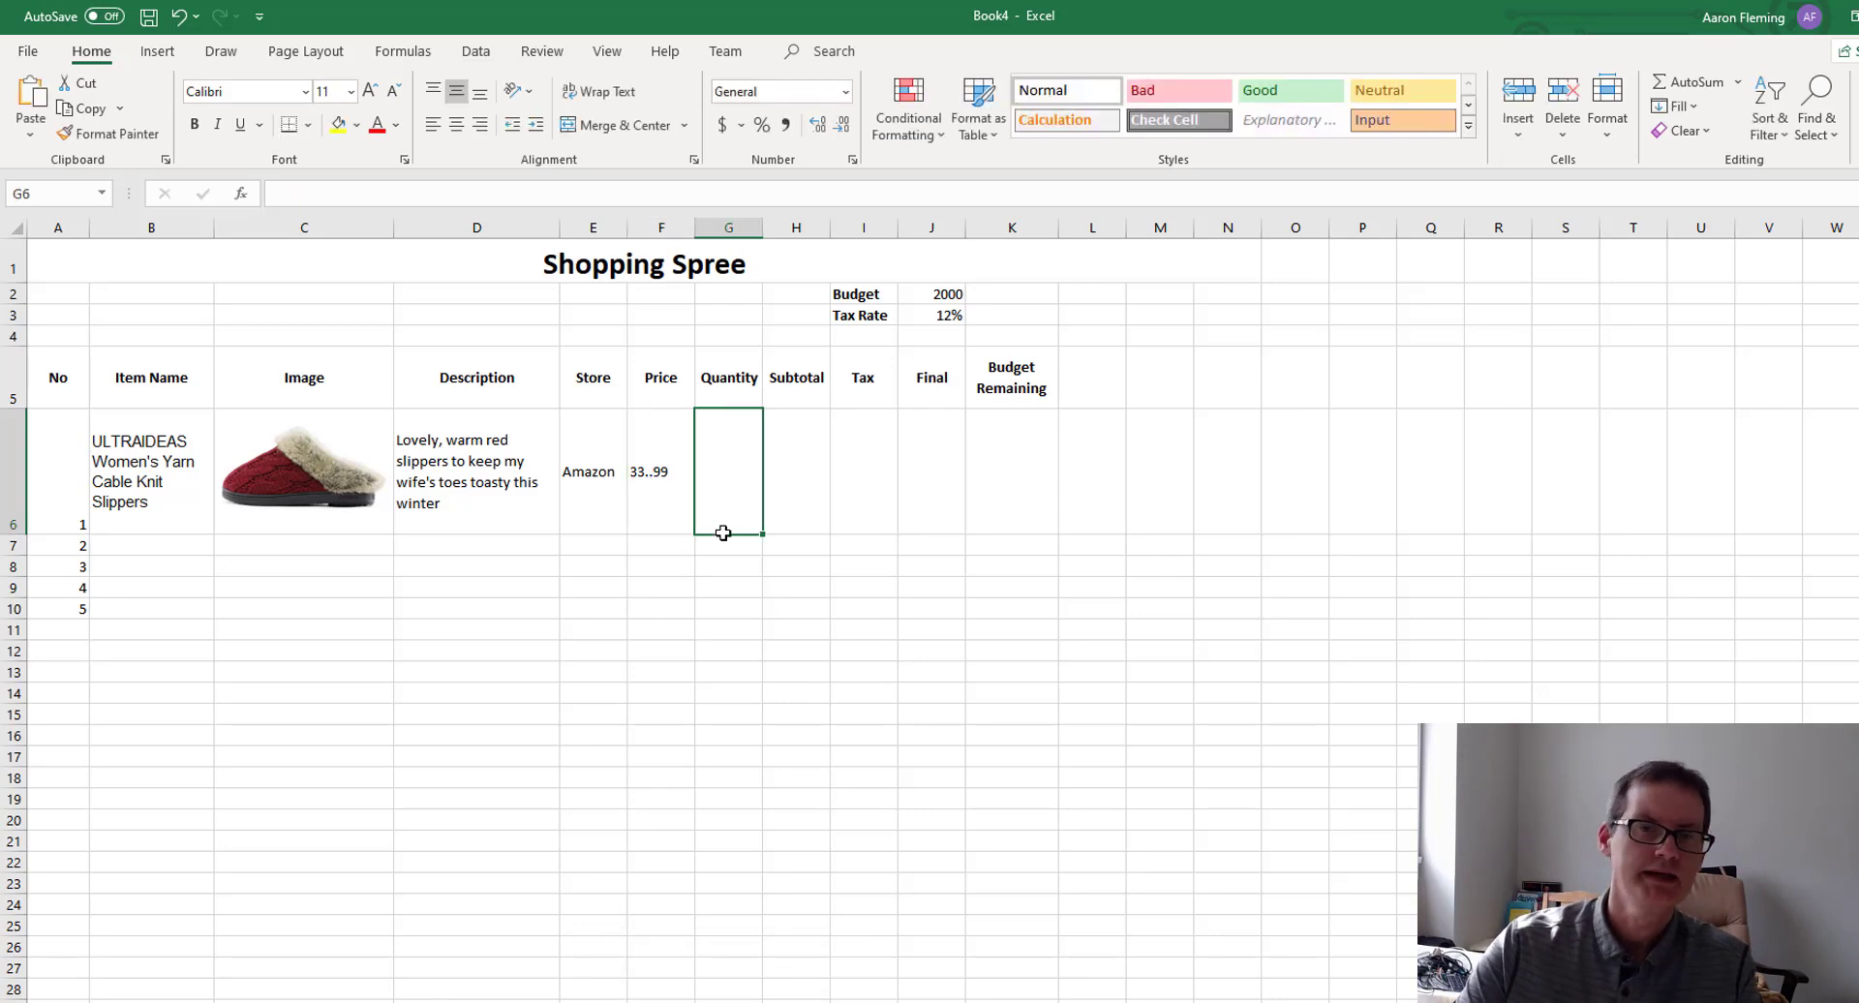
{"action": "type", "text": "1"}
{"action": "key", "text": "Tab"}
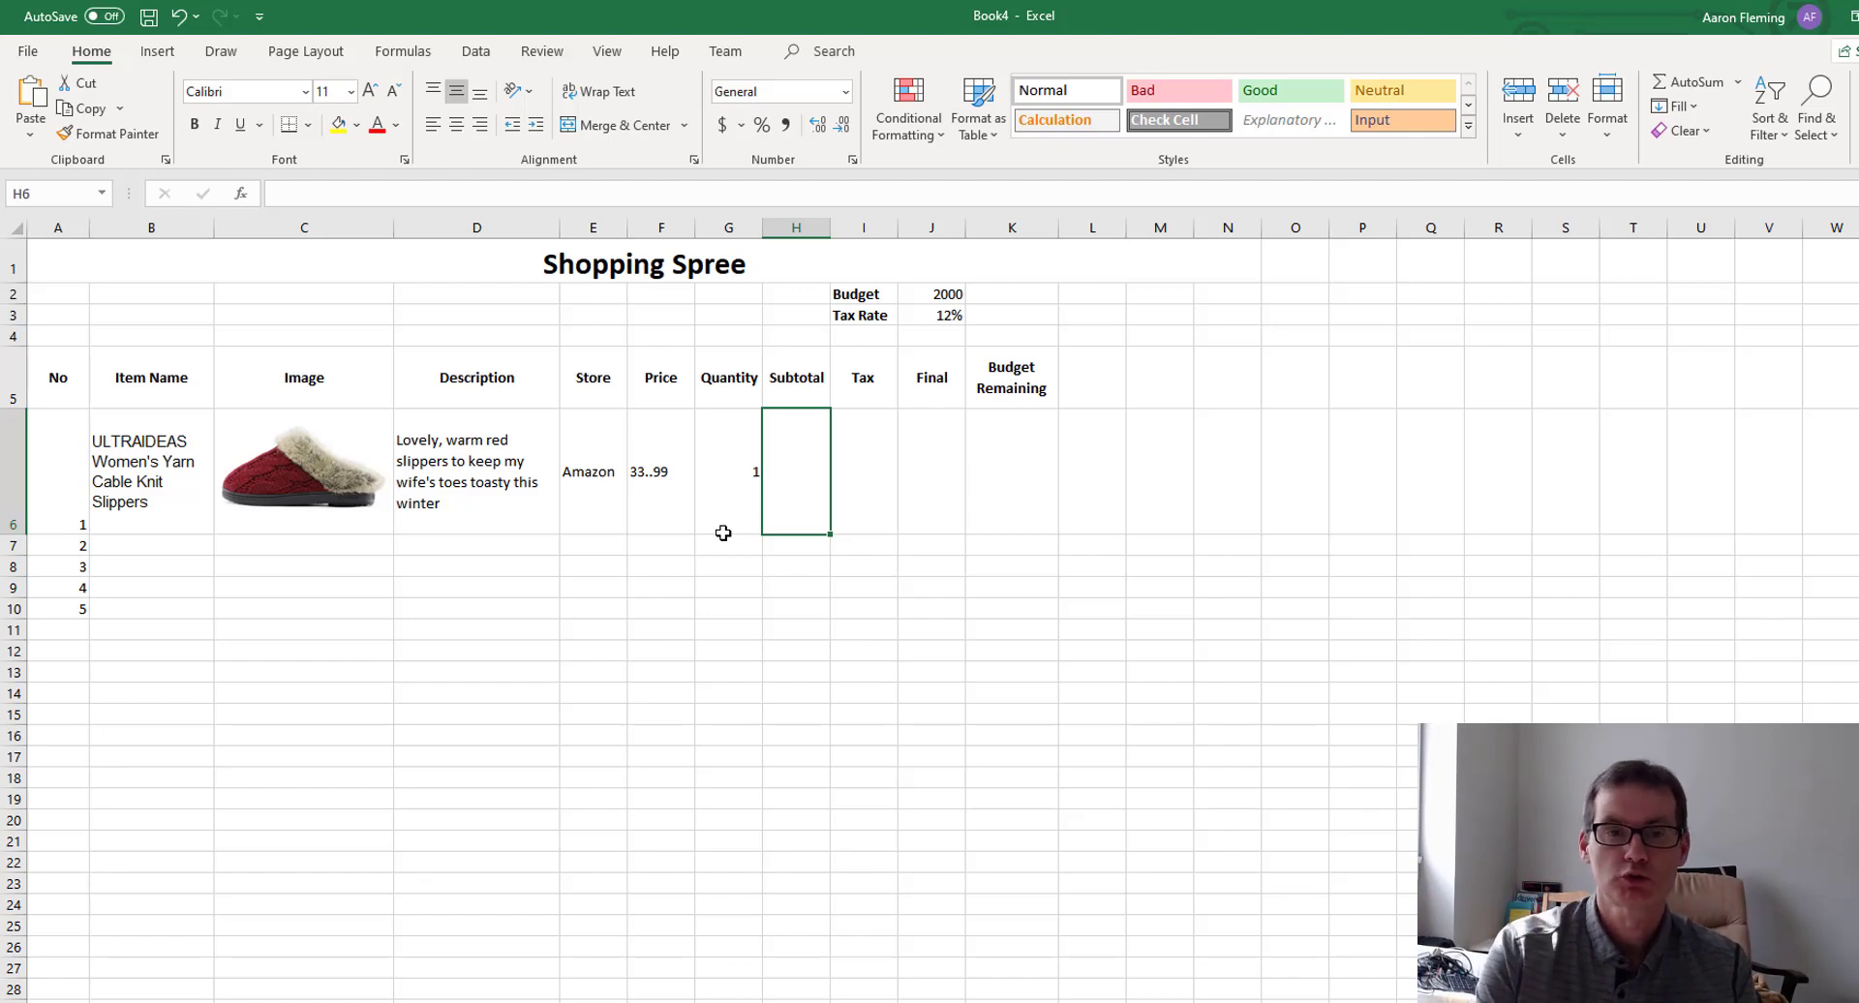
Remove the doubled decimal point from the F6 price so it reads 33.99.
{"action": "left_click", "coordinate": [657, 474]}
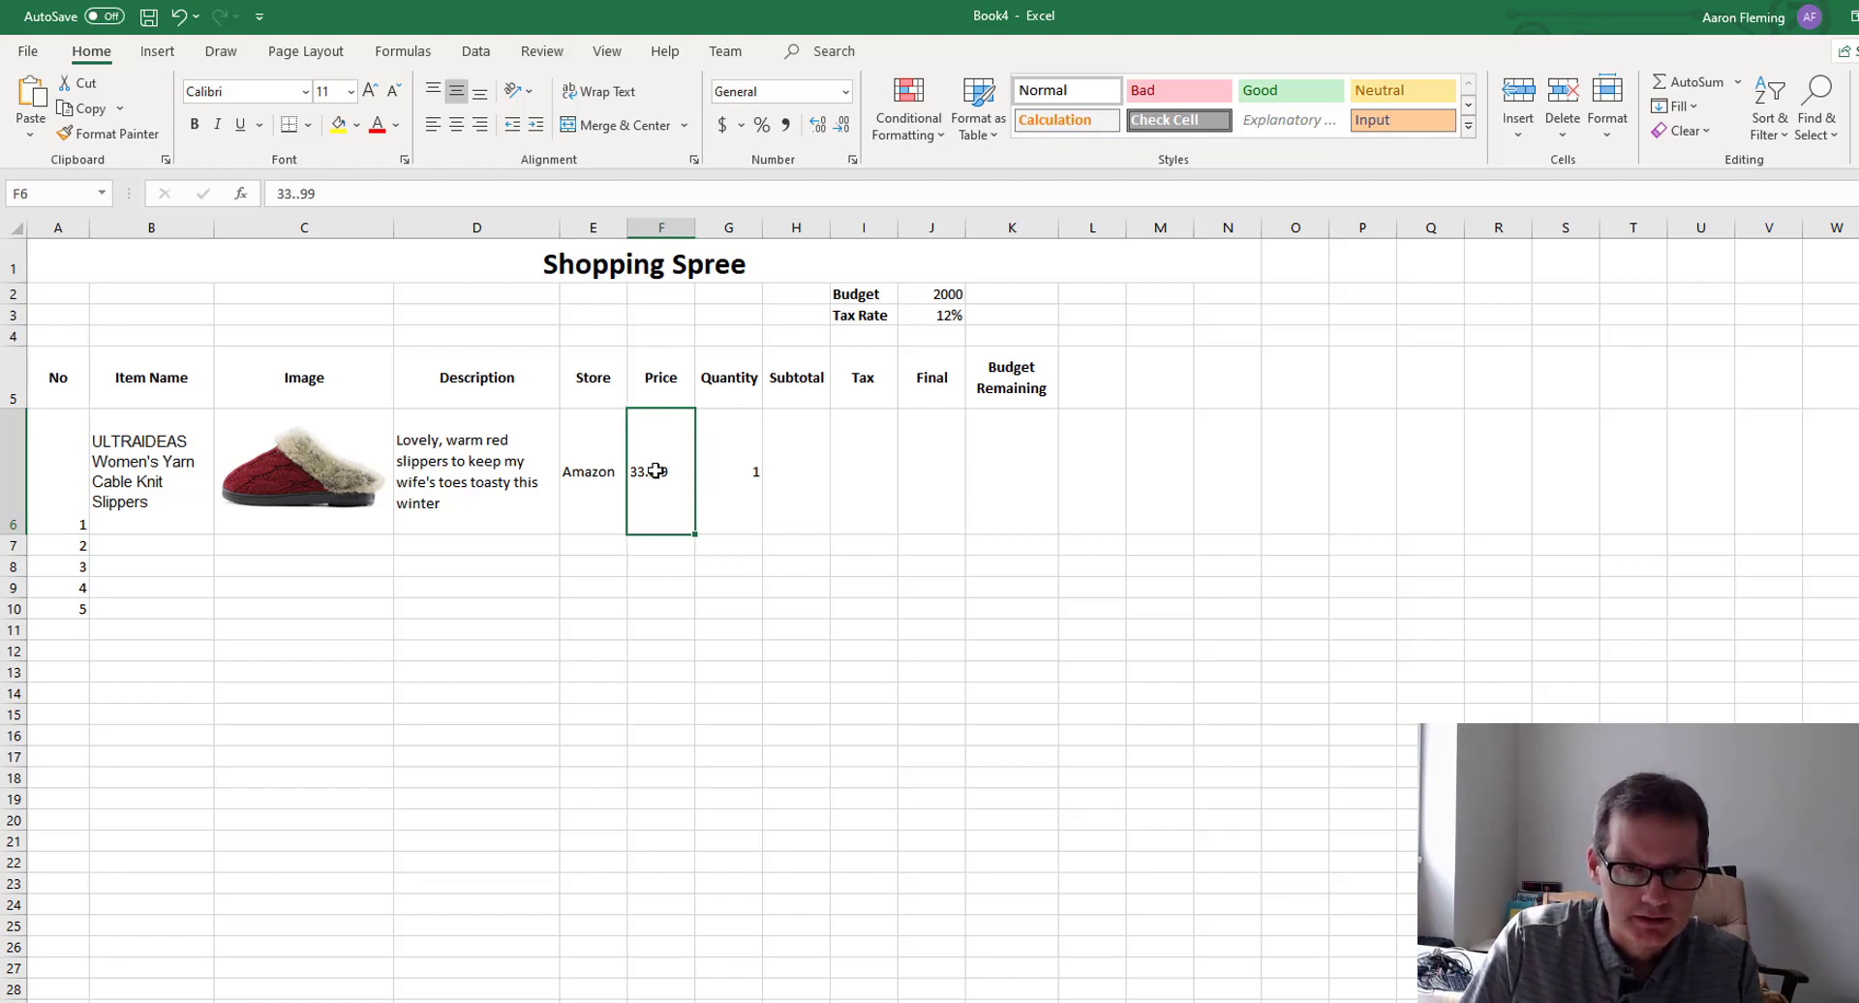
{"action": "left_click", "coordinate": [297, 195]}
{"action": "key", "text": "Delete"}
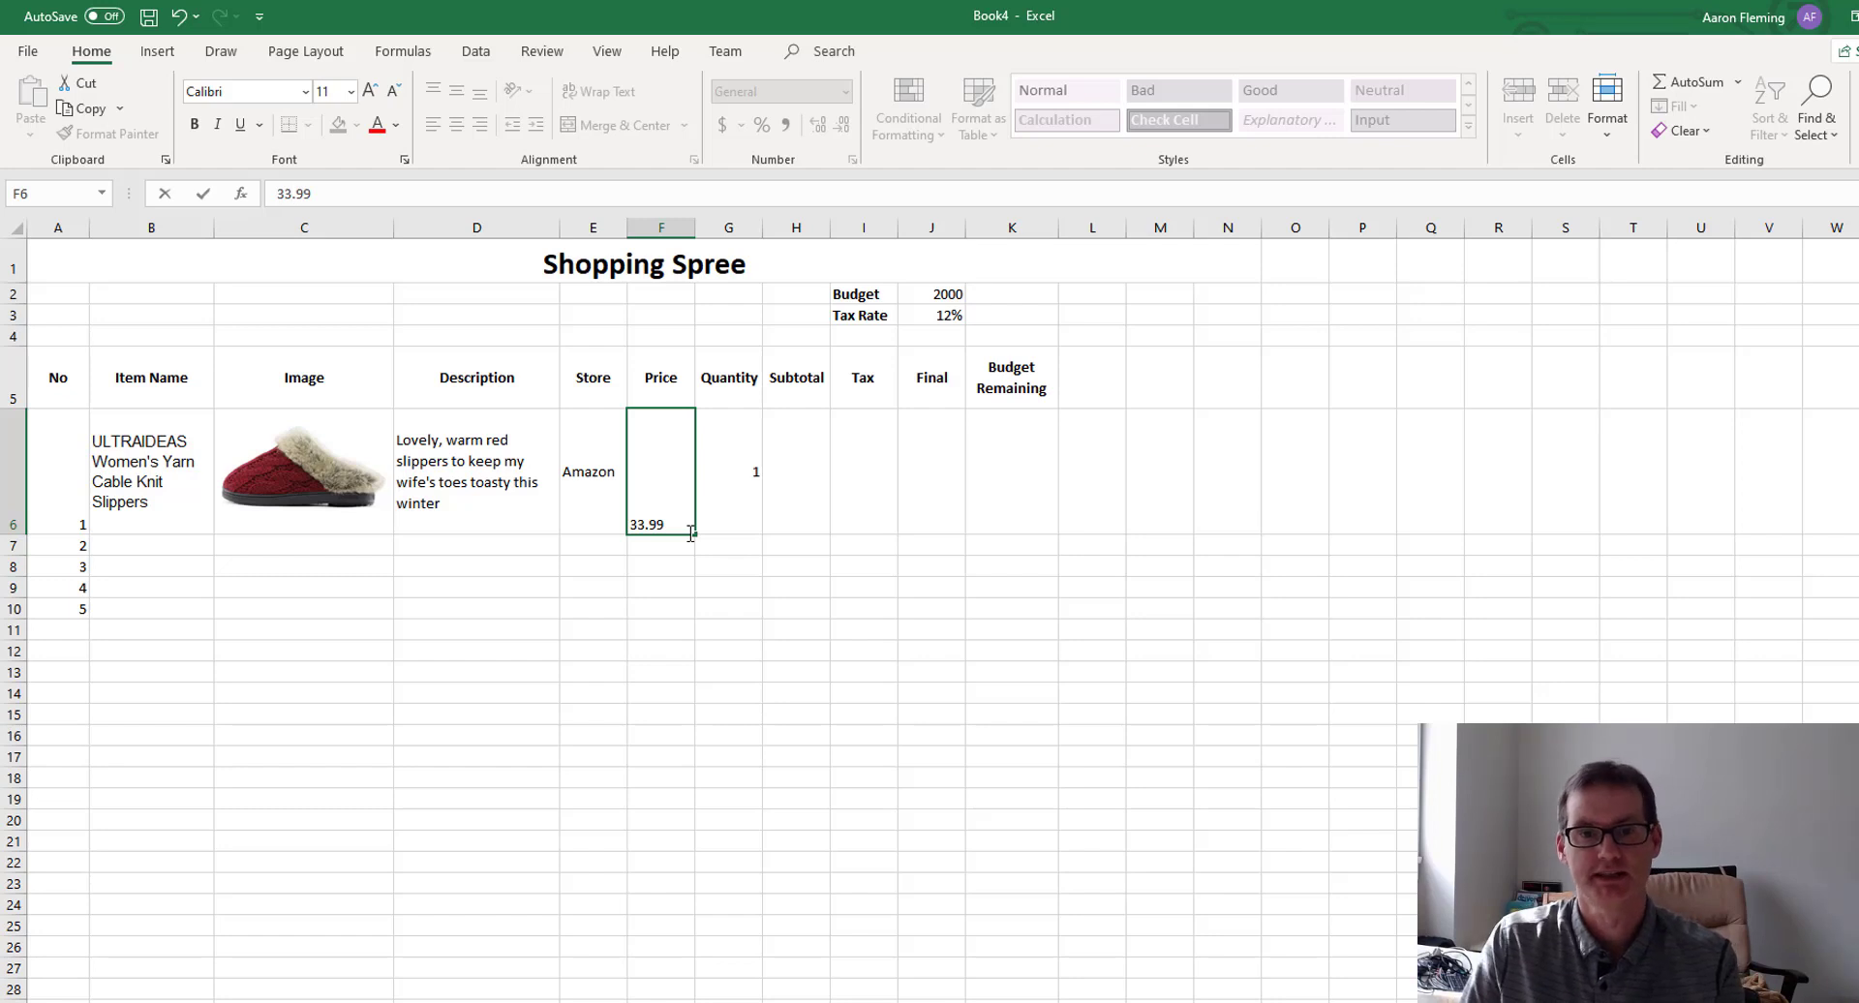
{"action": "left_click", "coordinate": [807, 454]}
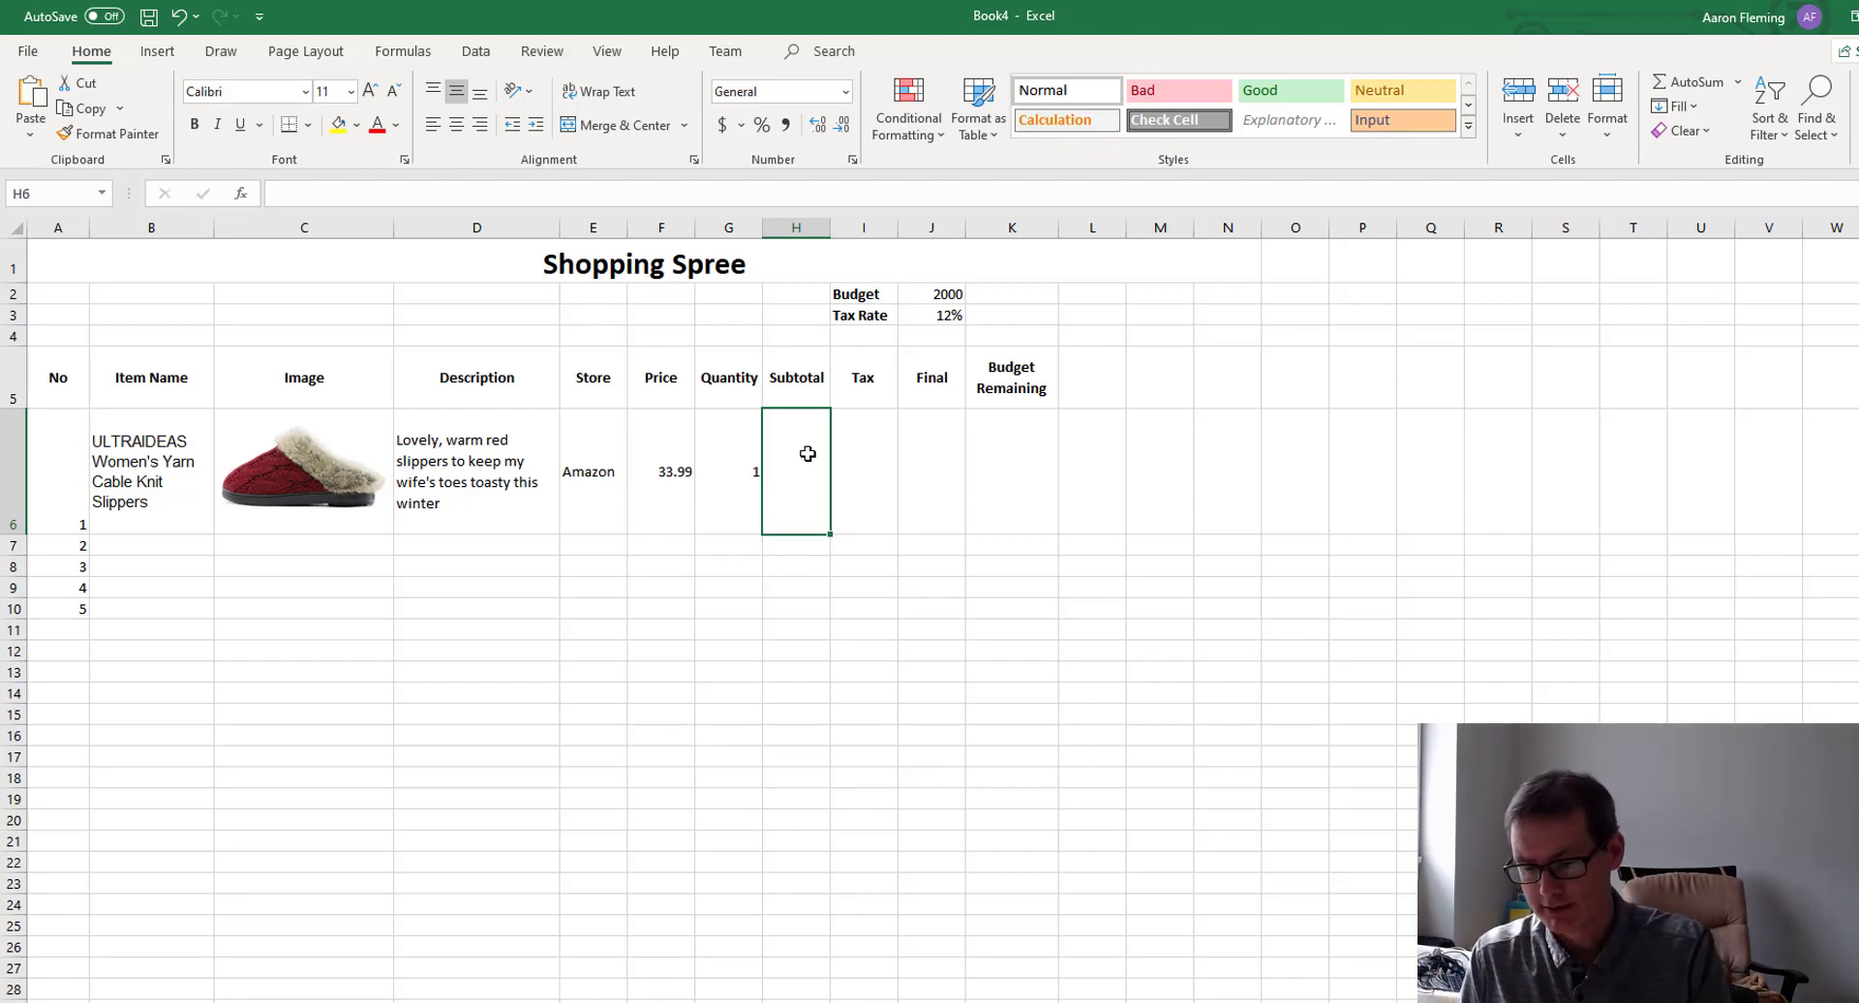
Enter =F6*G6 in Subtotal cell H6, giving 33.99.
{"action": "type", "text": "="}
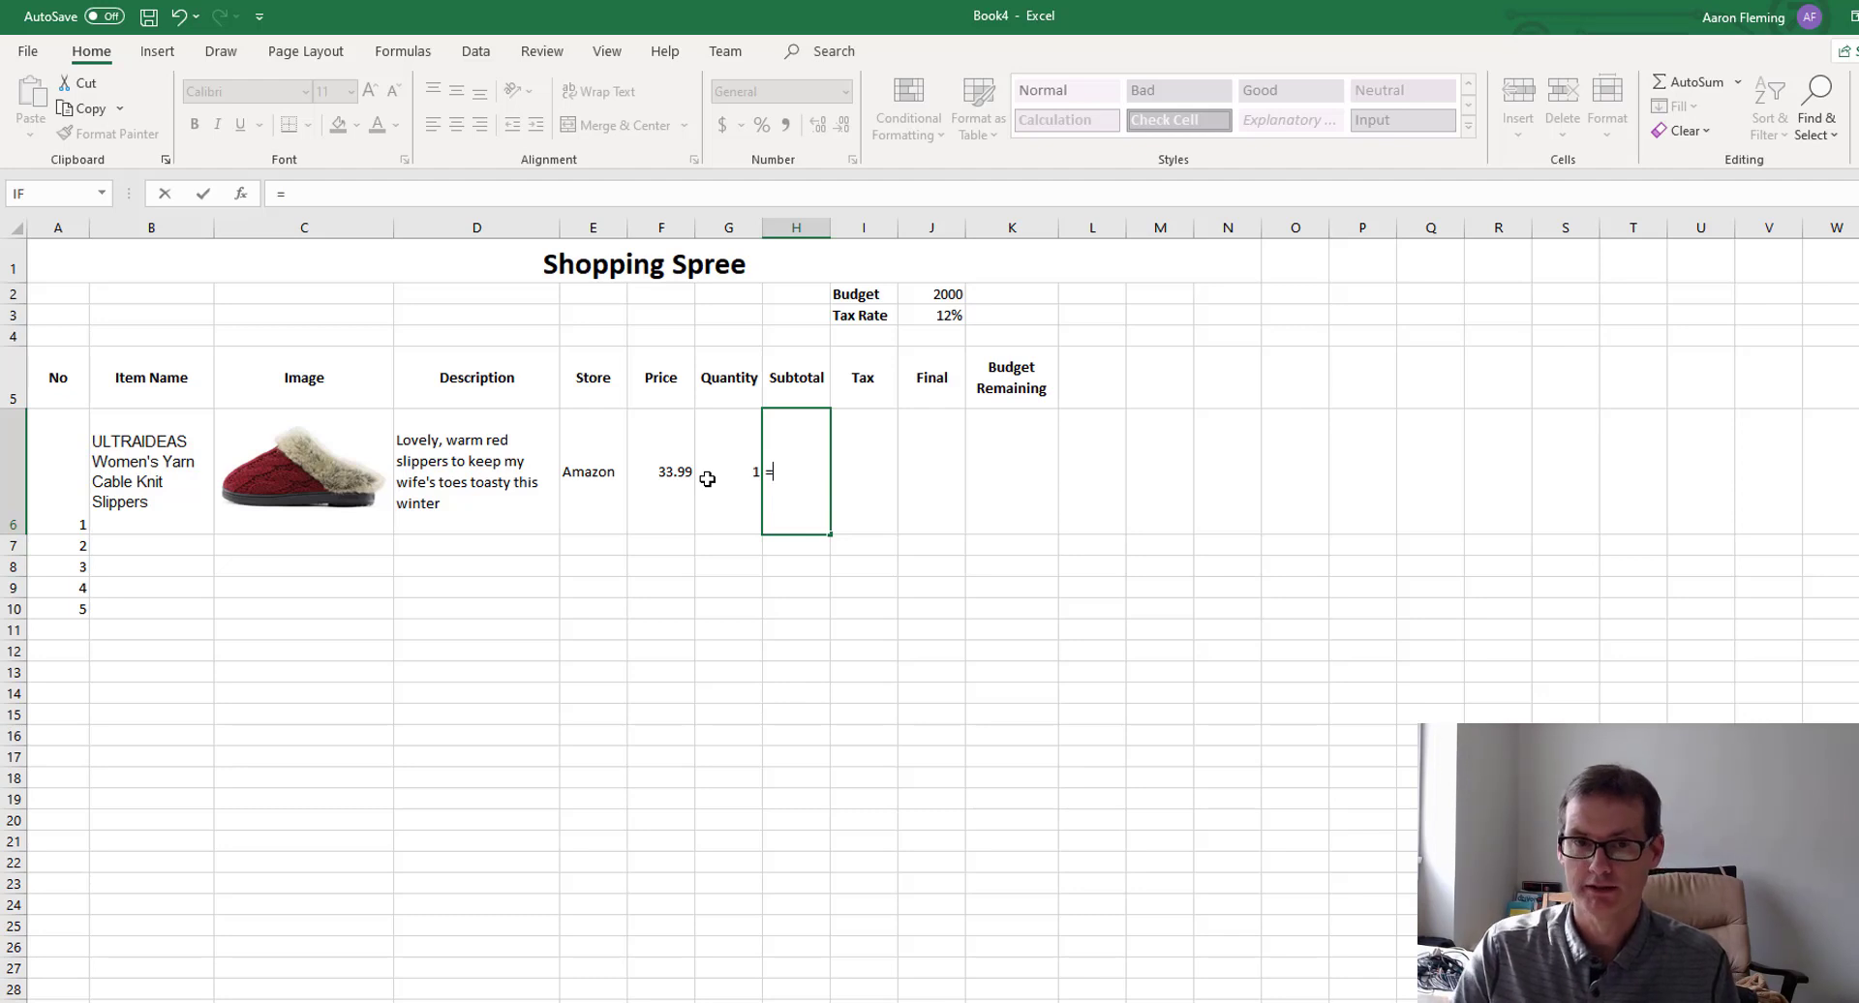
{"action": "left_click", "coordinate": [658, 470]}
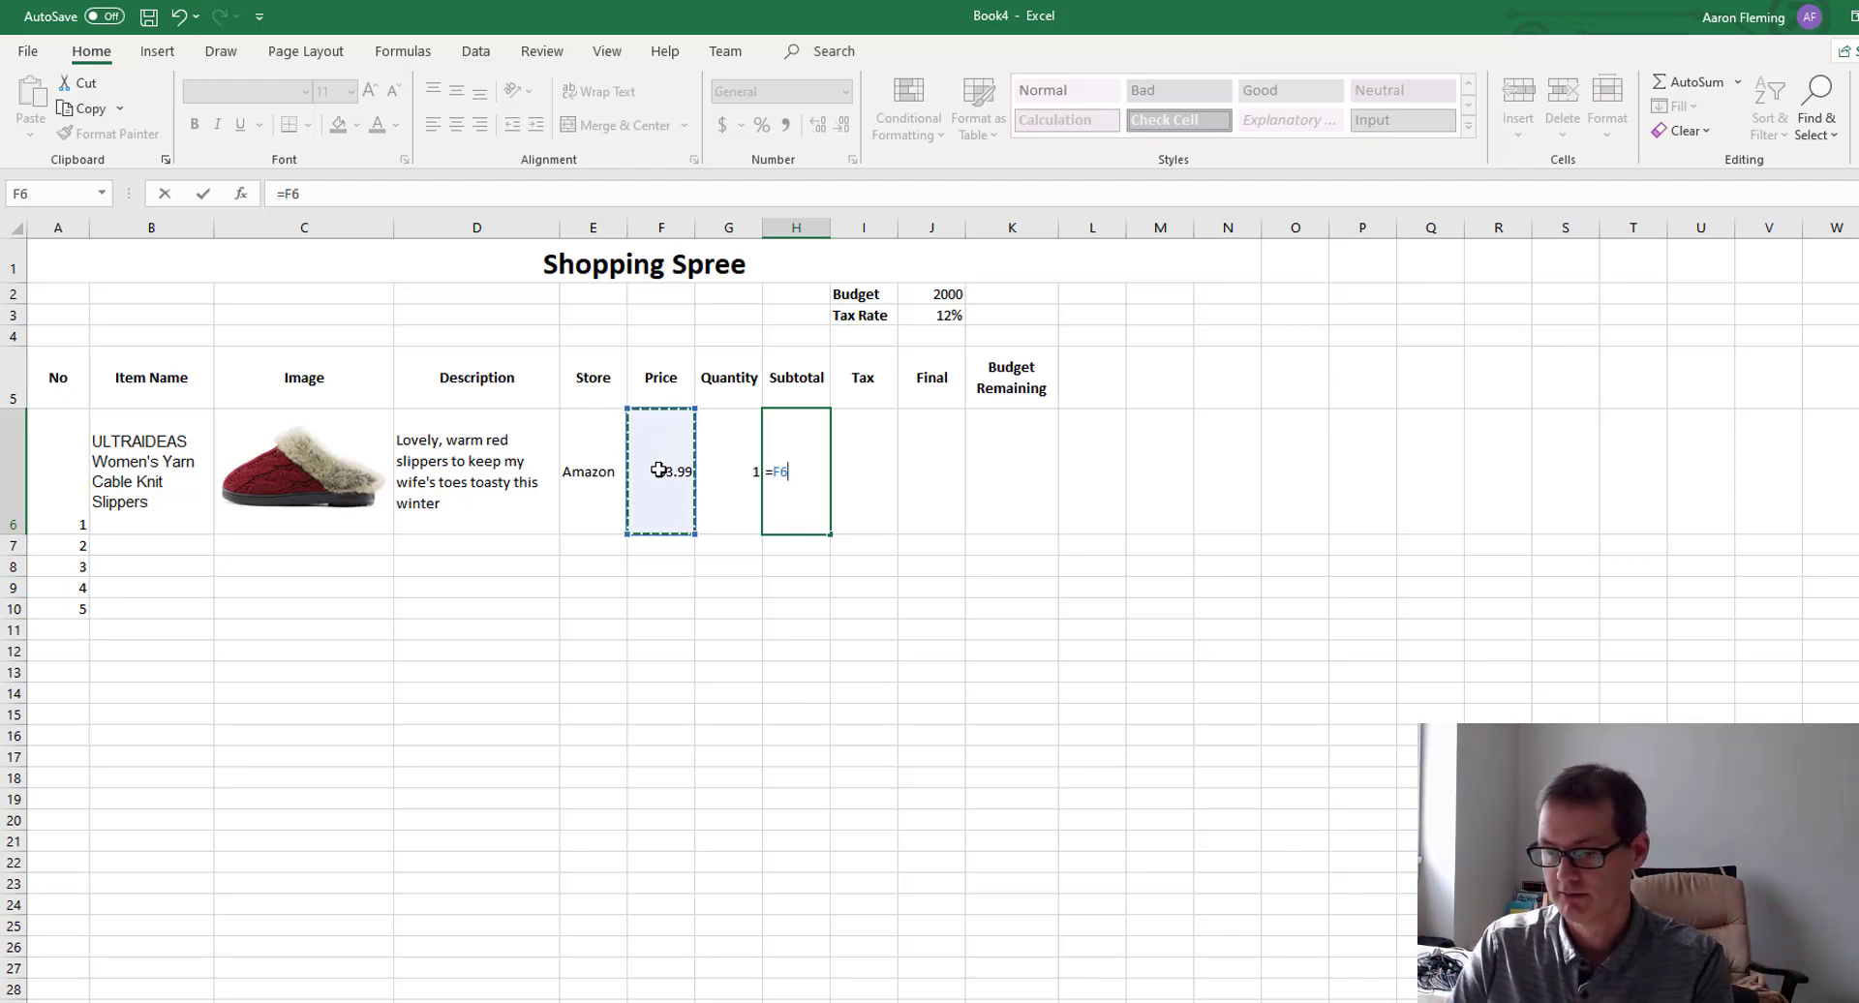
{"action": "type", "text": "*"}
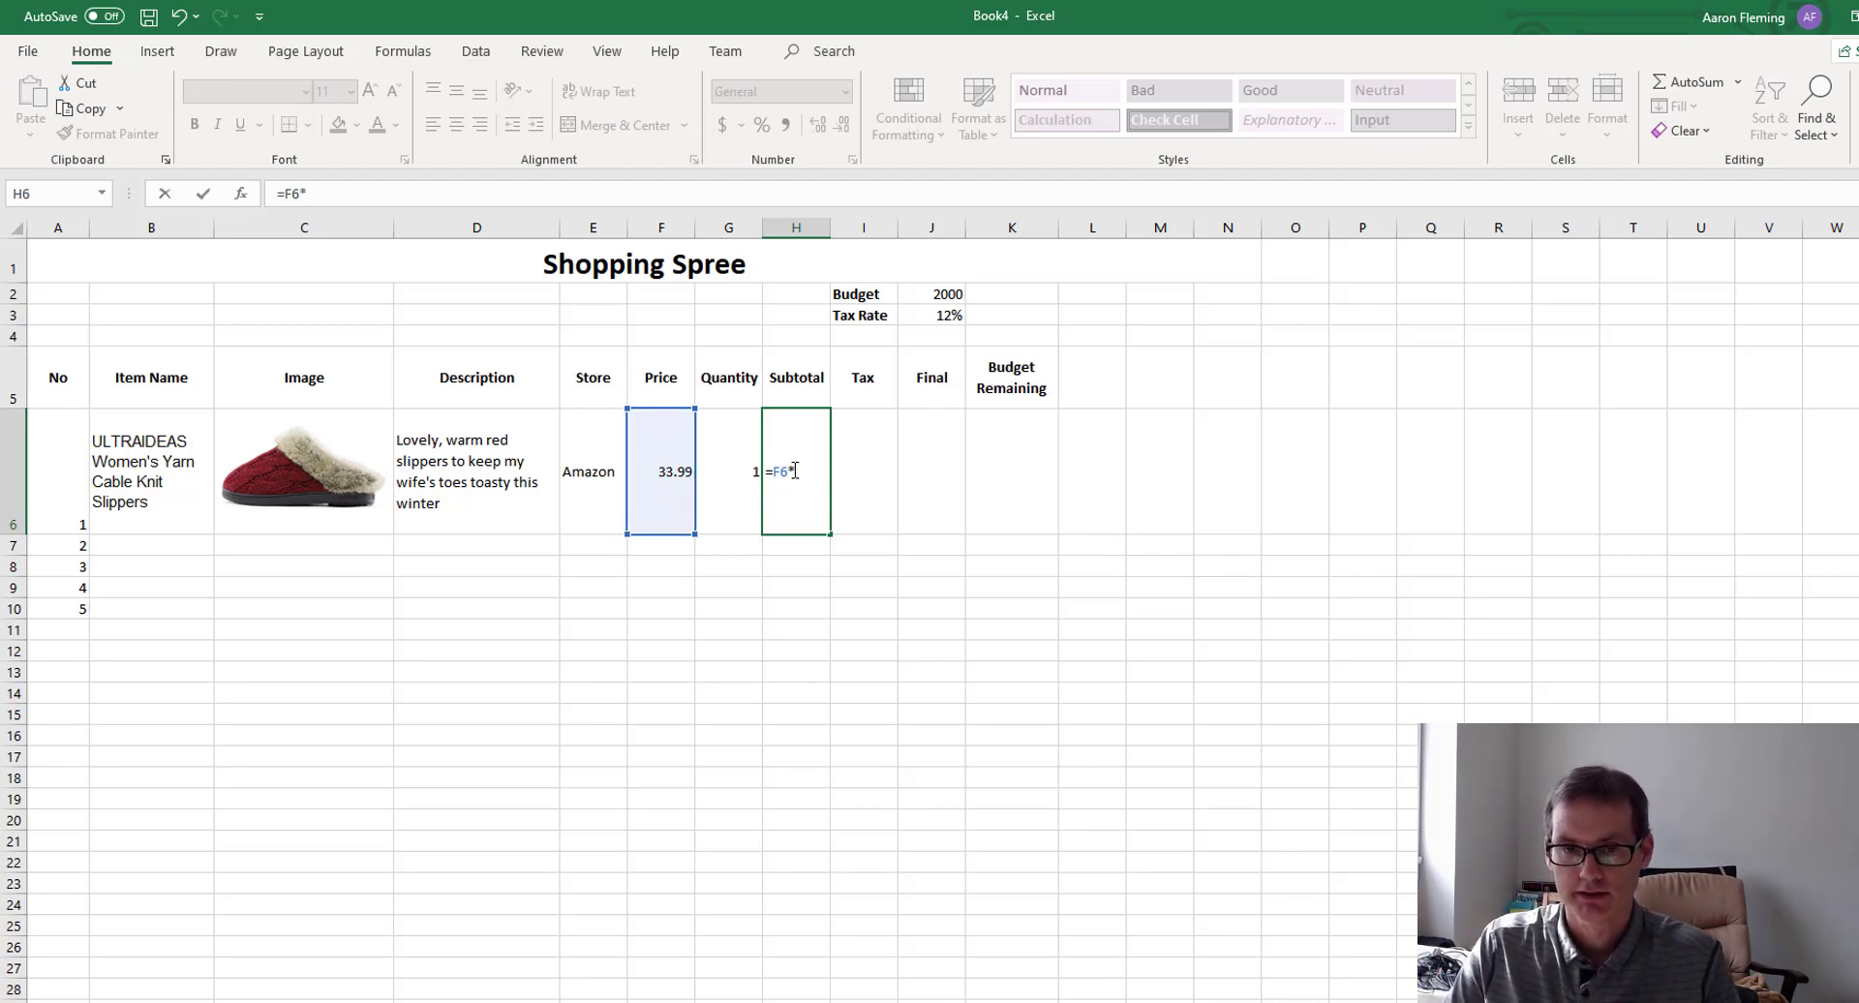
{"action": "left_click", "coordinate": [736, 475]}
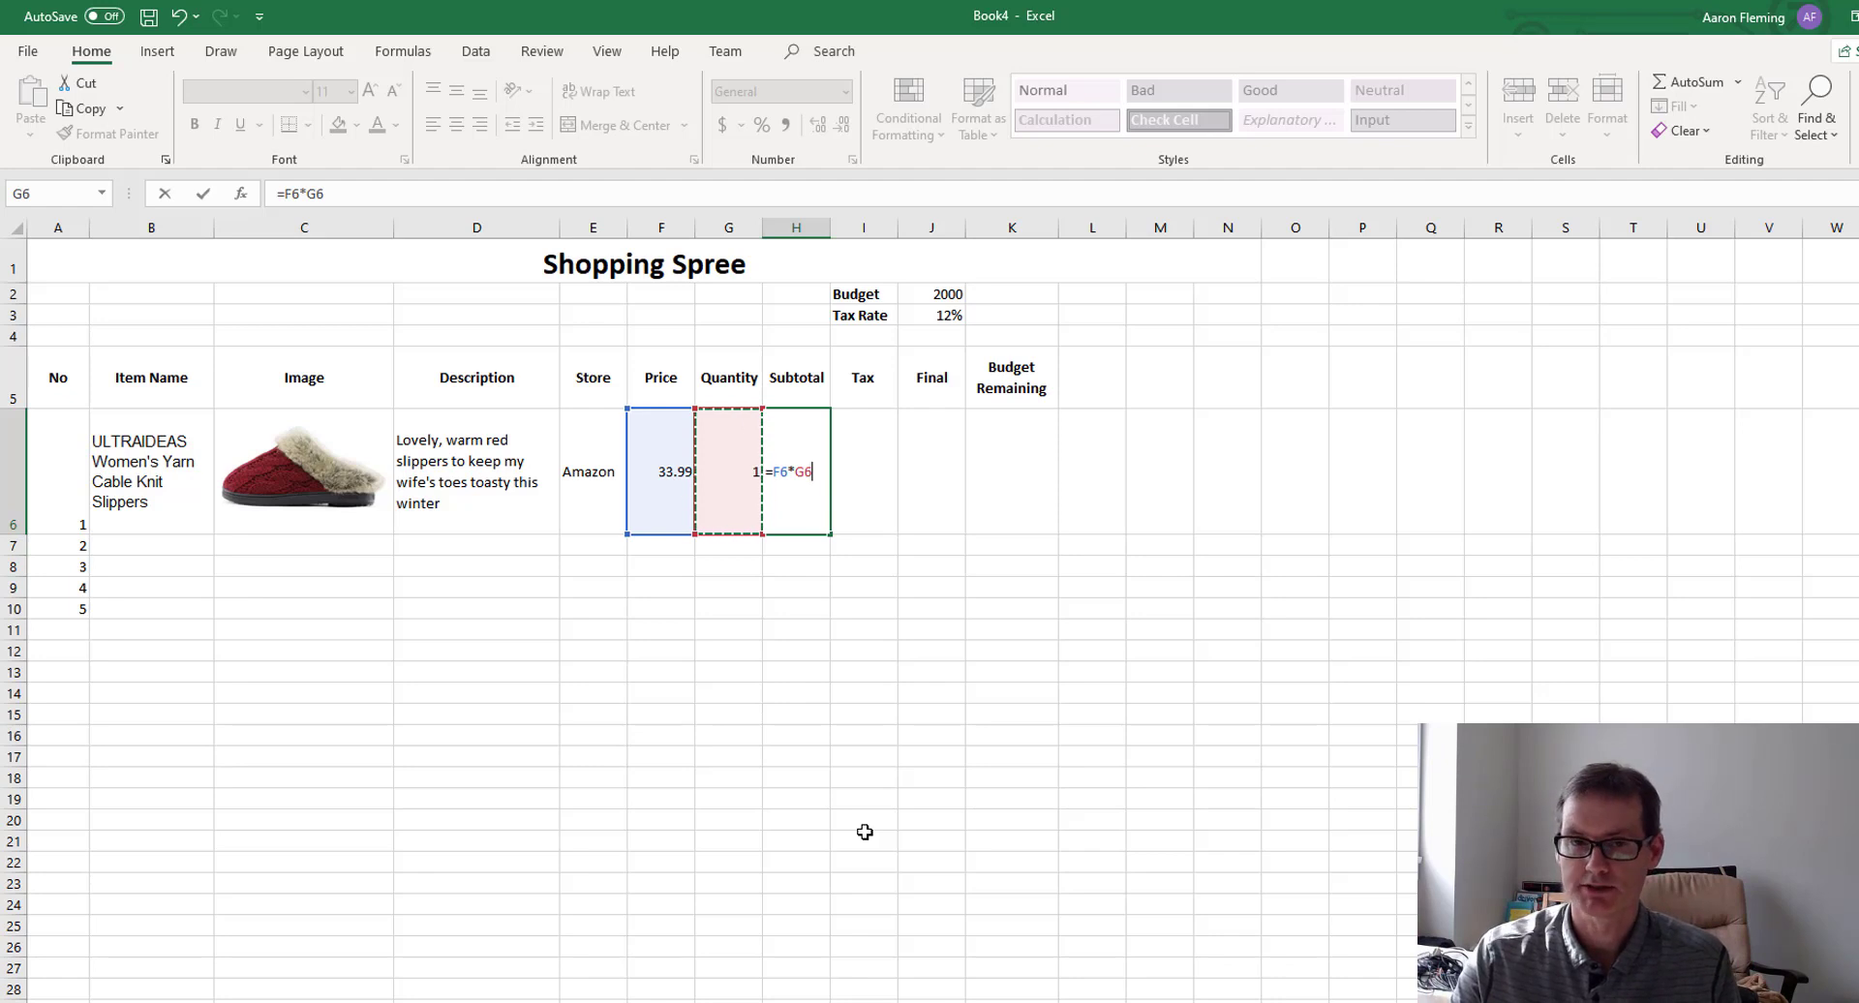
{"action": "key", "text": "Return"}
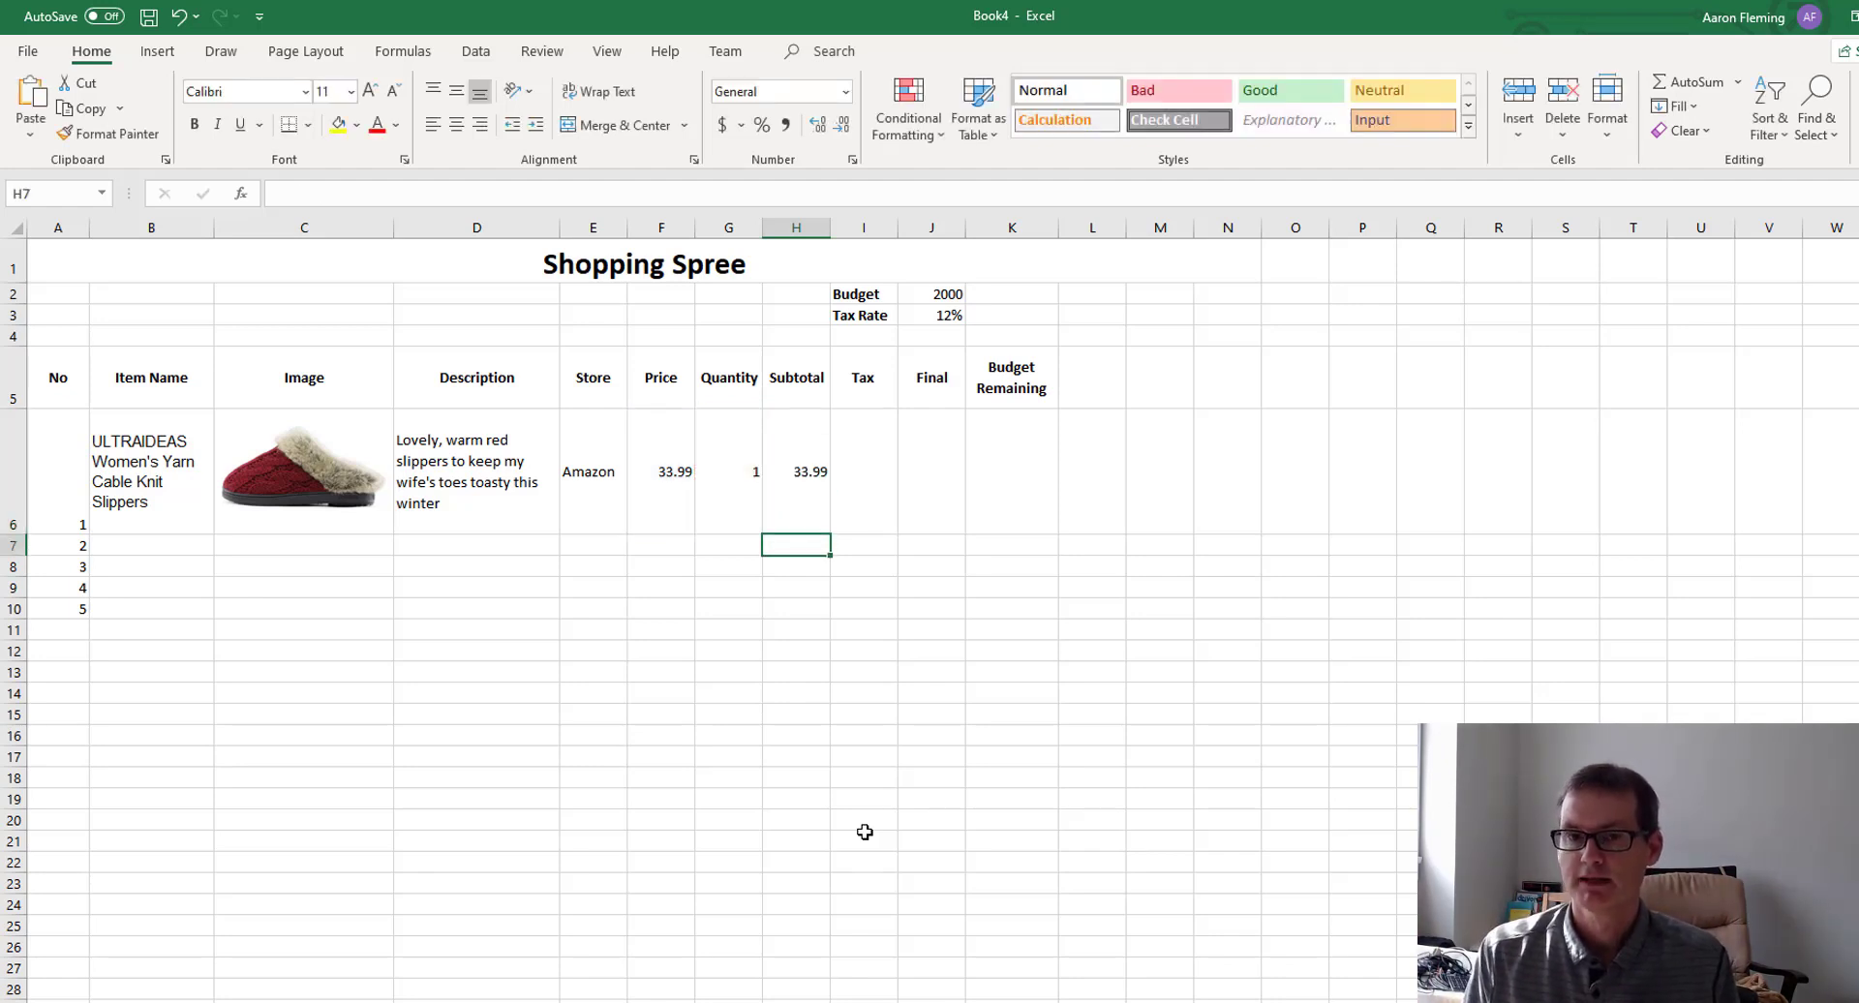
{"action": "left_click", "coordinate": [741, 516]}
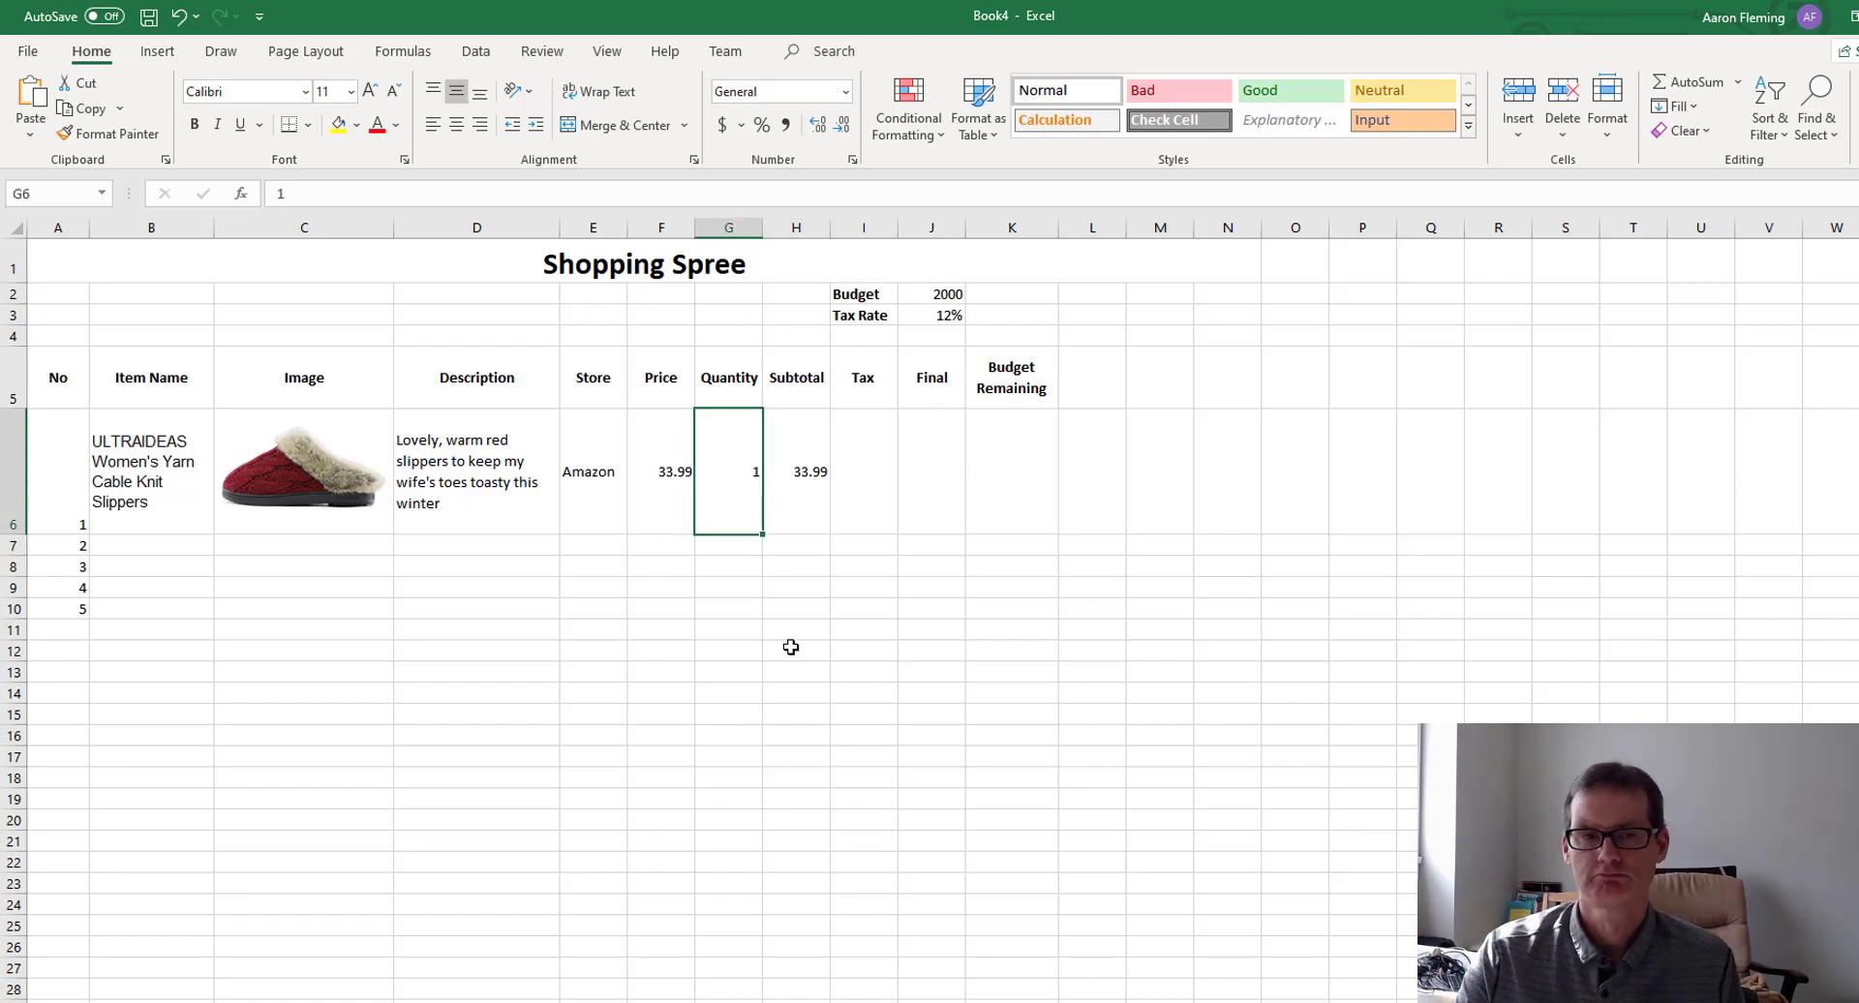
{"action": "type", "text": "2"}
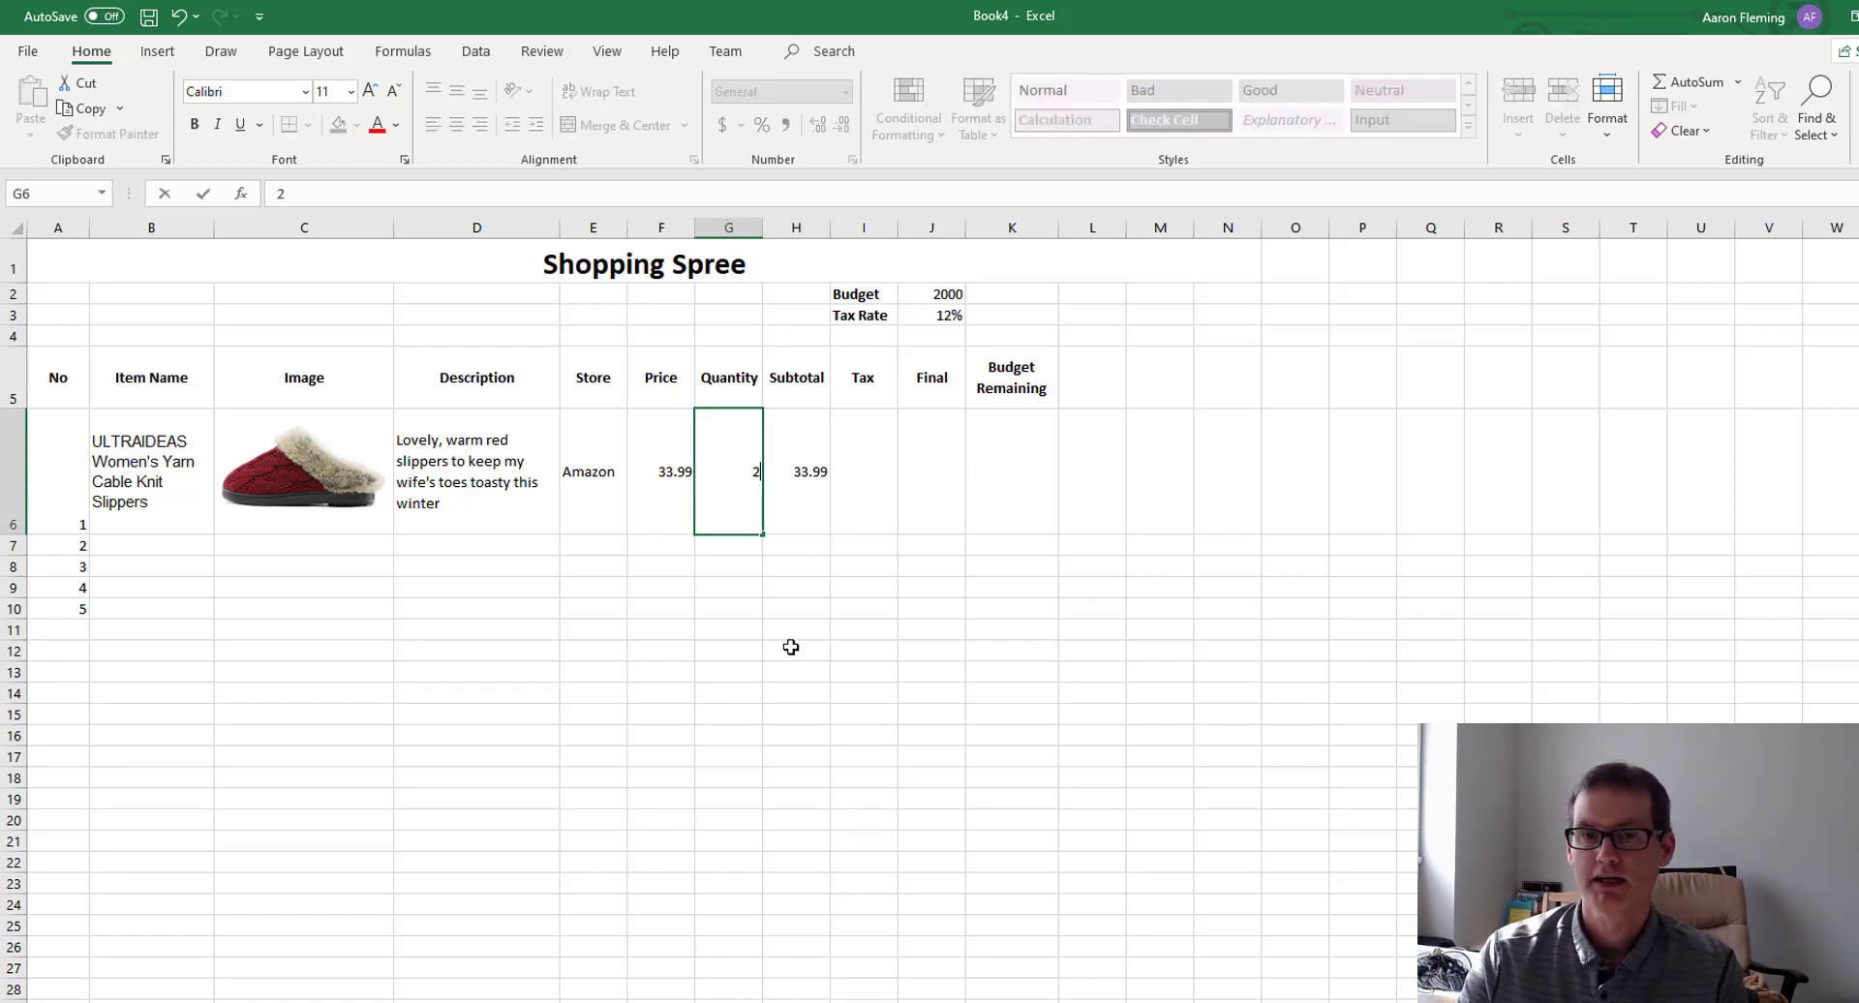
{"action": "key", "text": "Return"}
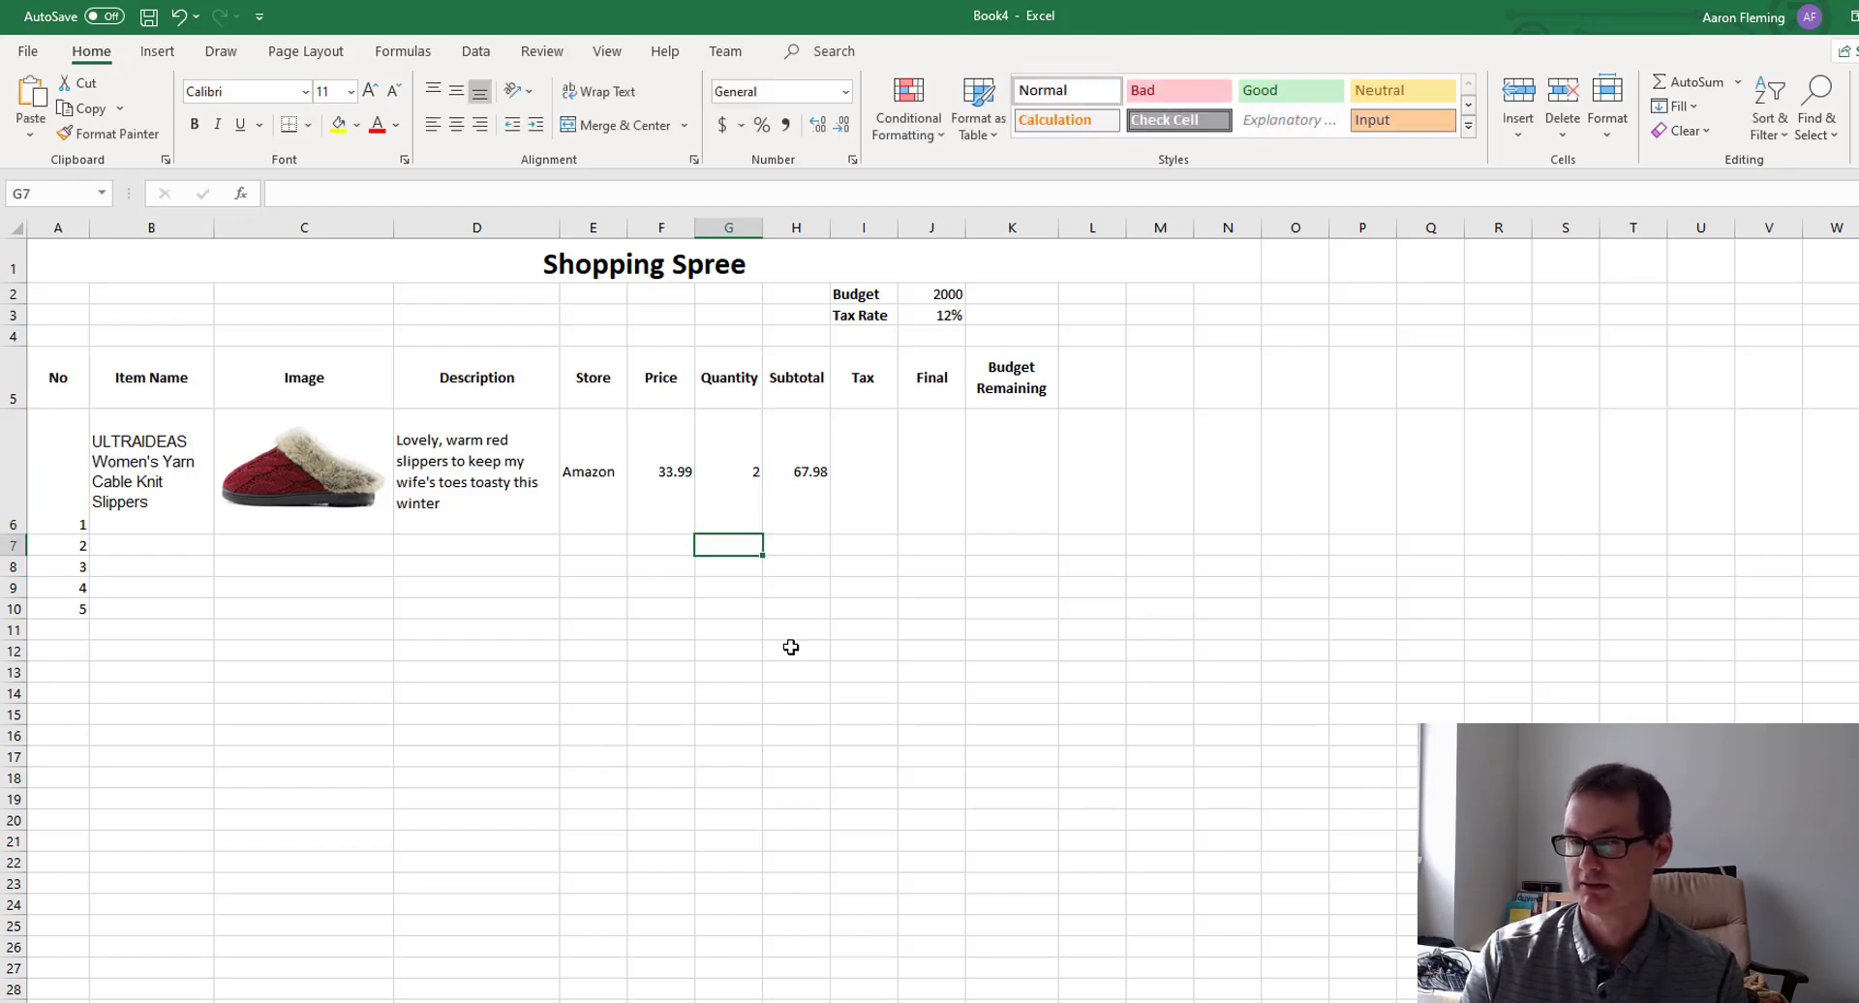
{"action": "key", "text": "Up"}
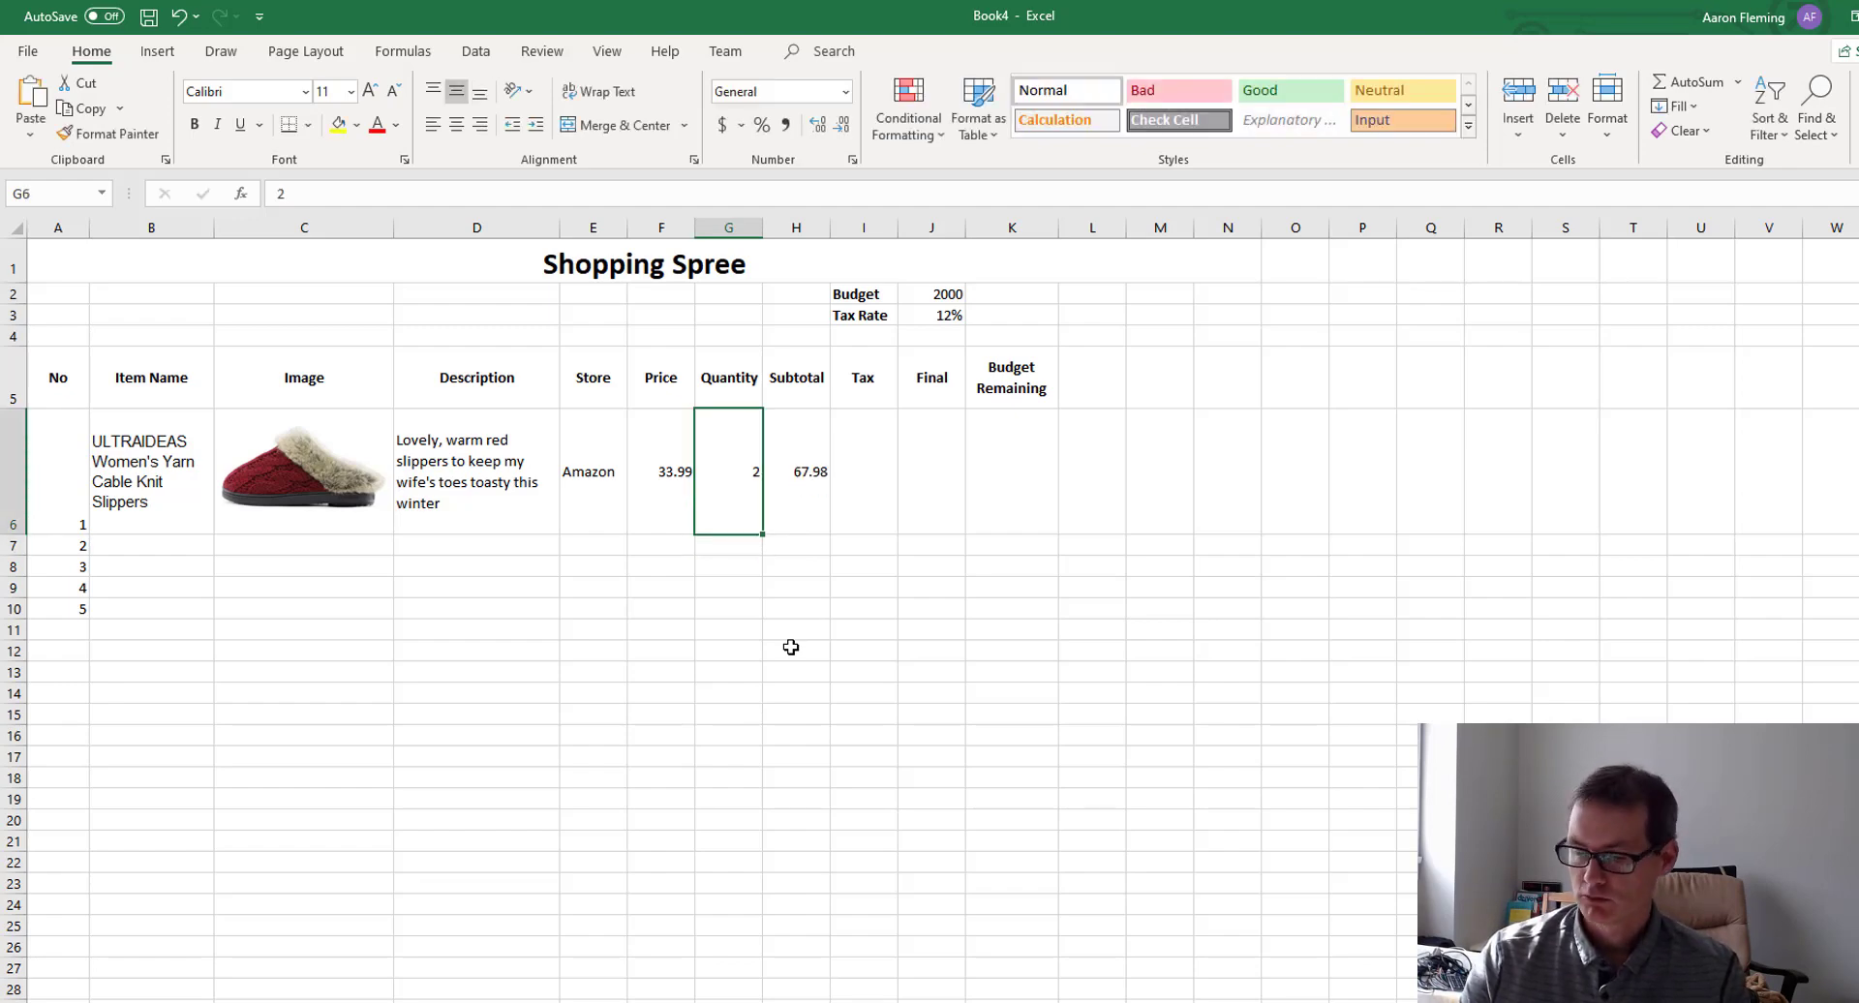
{"action": "type", "text": "1"}
{"action": "key", "text": "Return"}
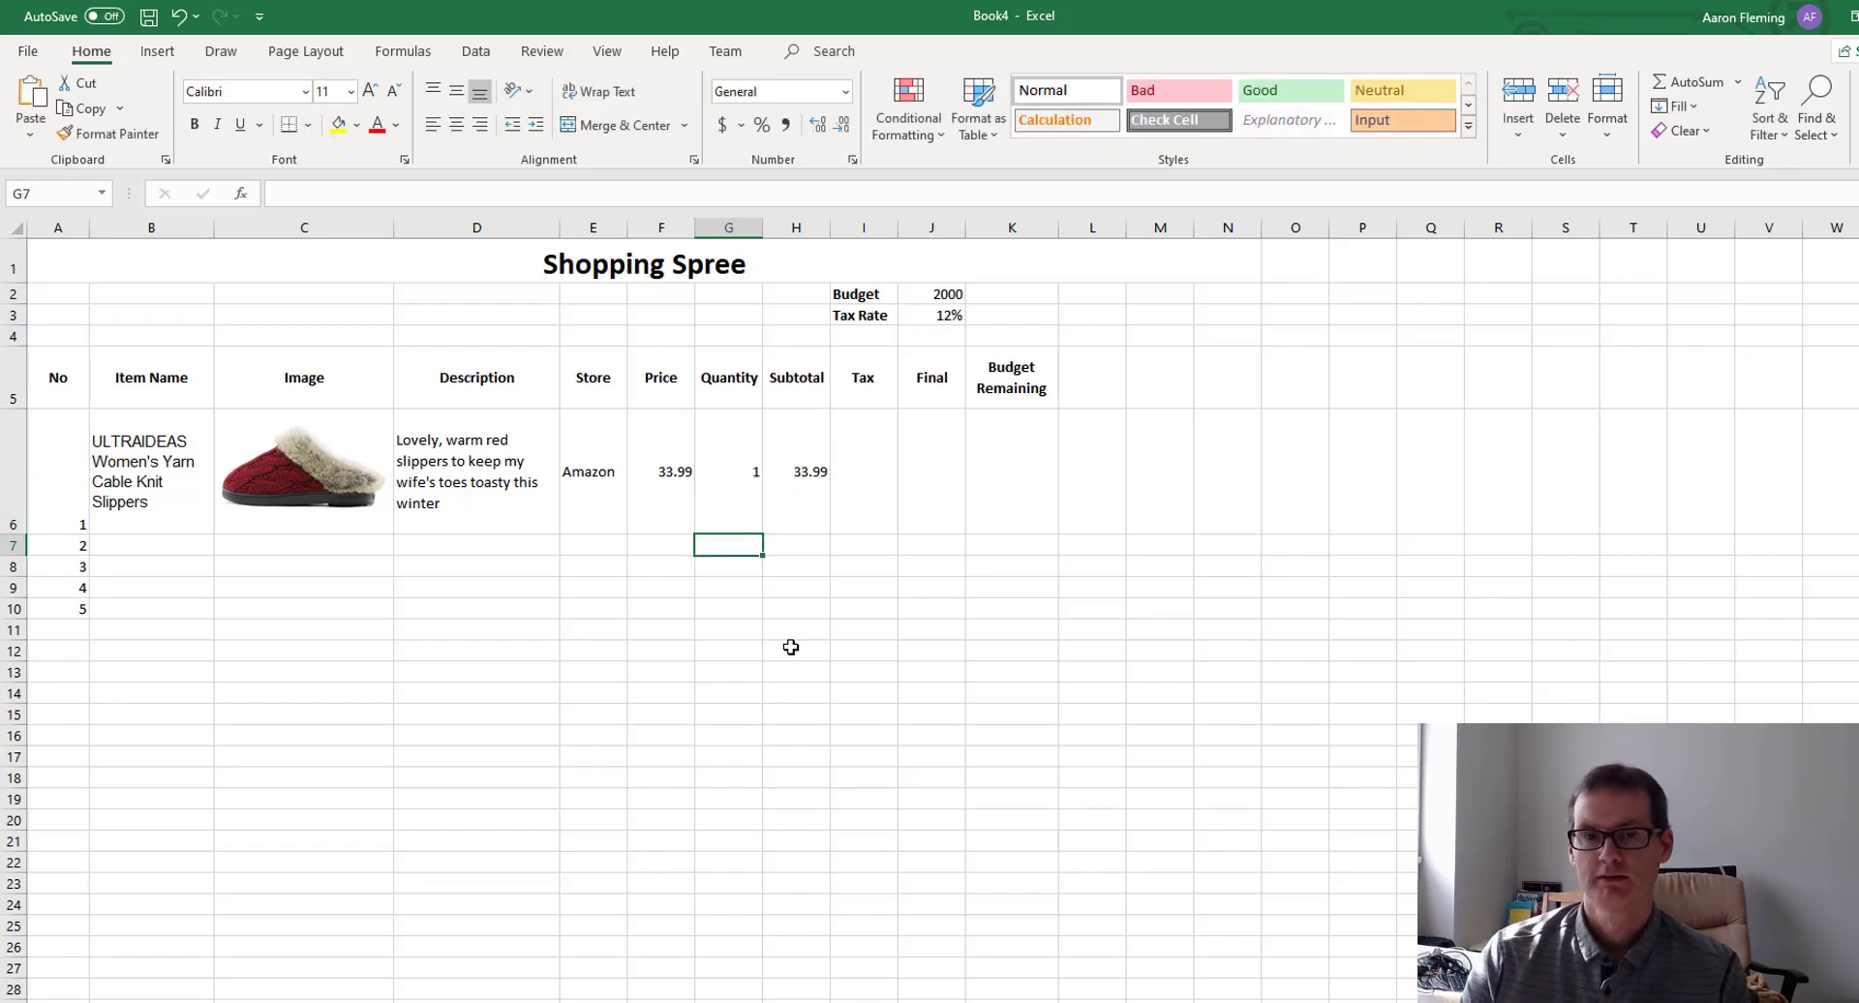
{"action": "left_click", "coordinate": [654, 482]}
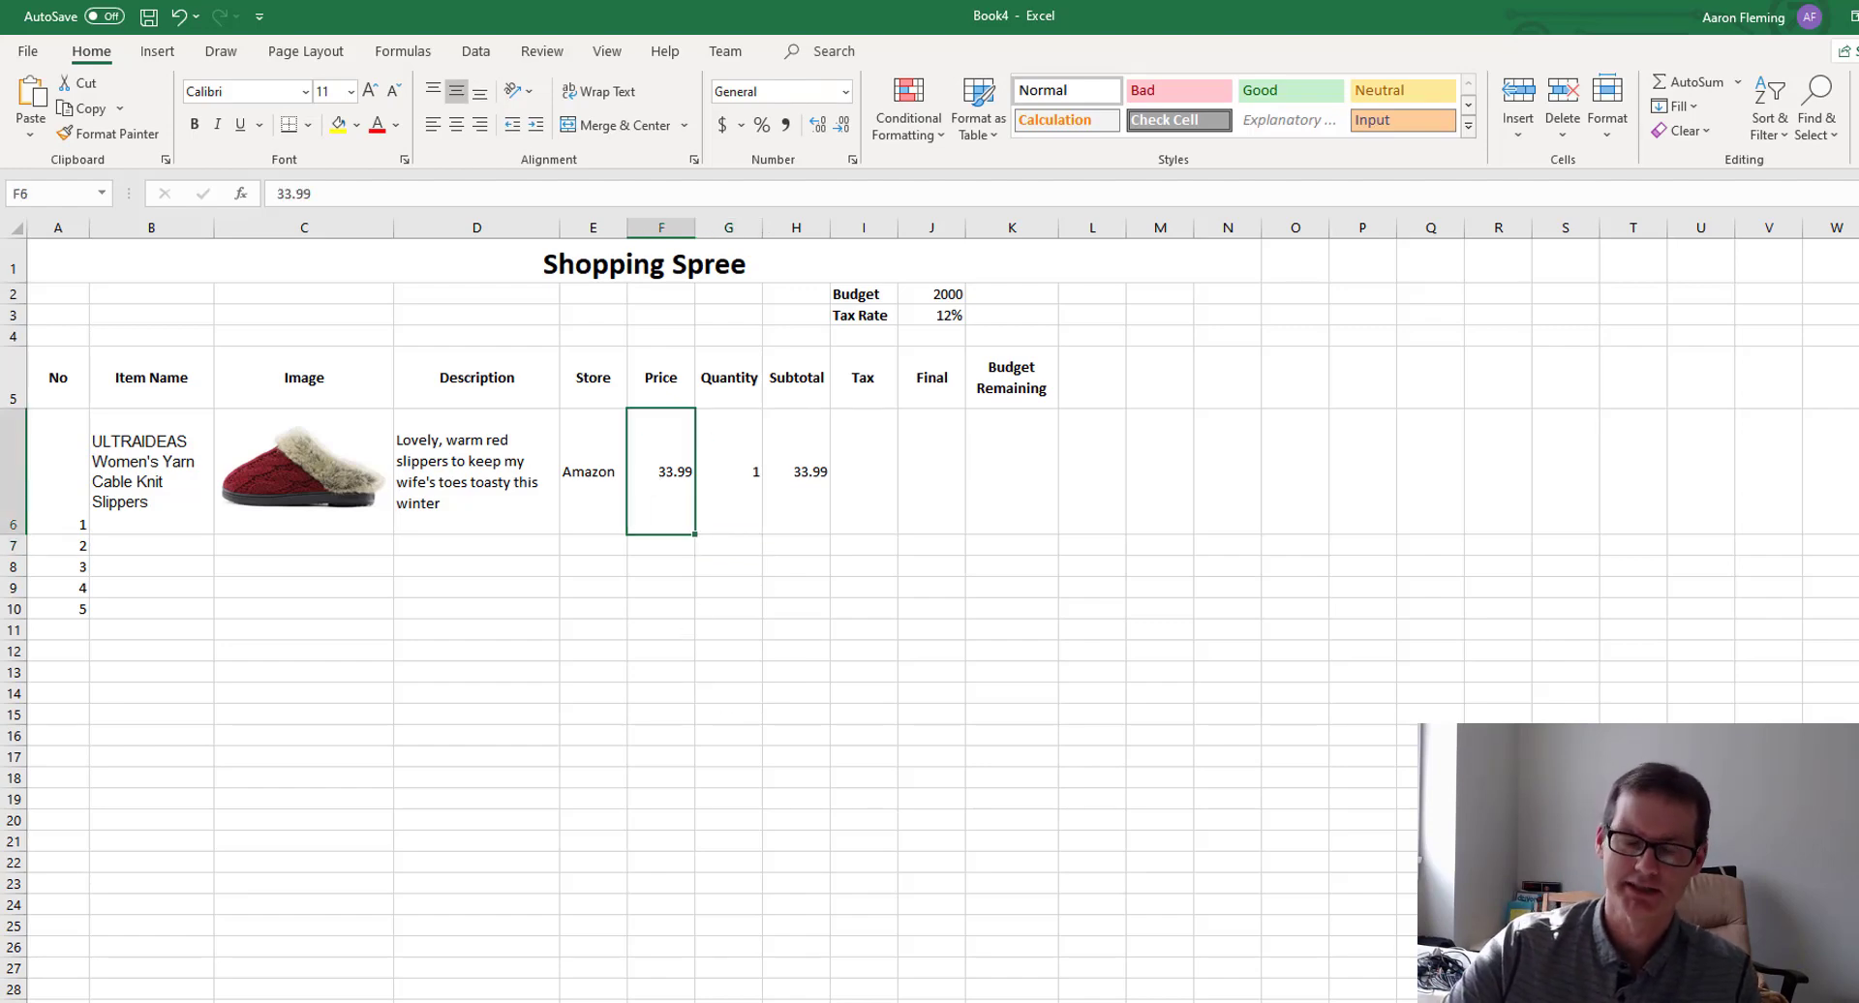
{"action": "type", "text": "28.99"}
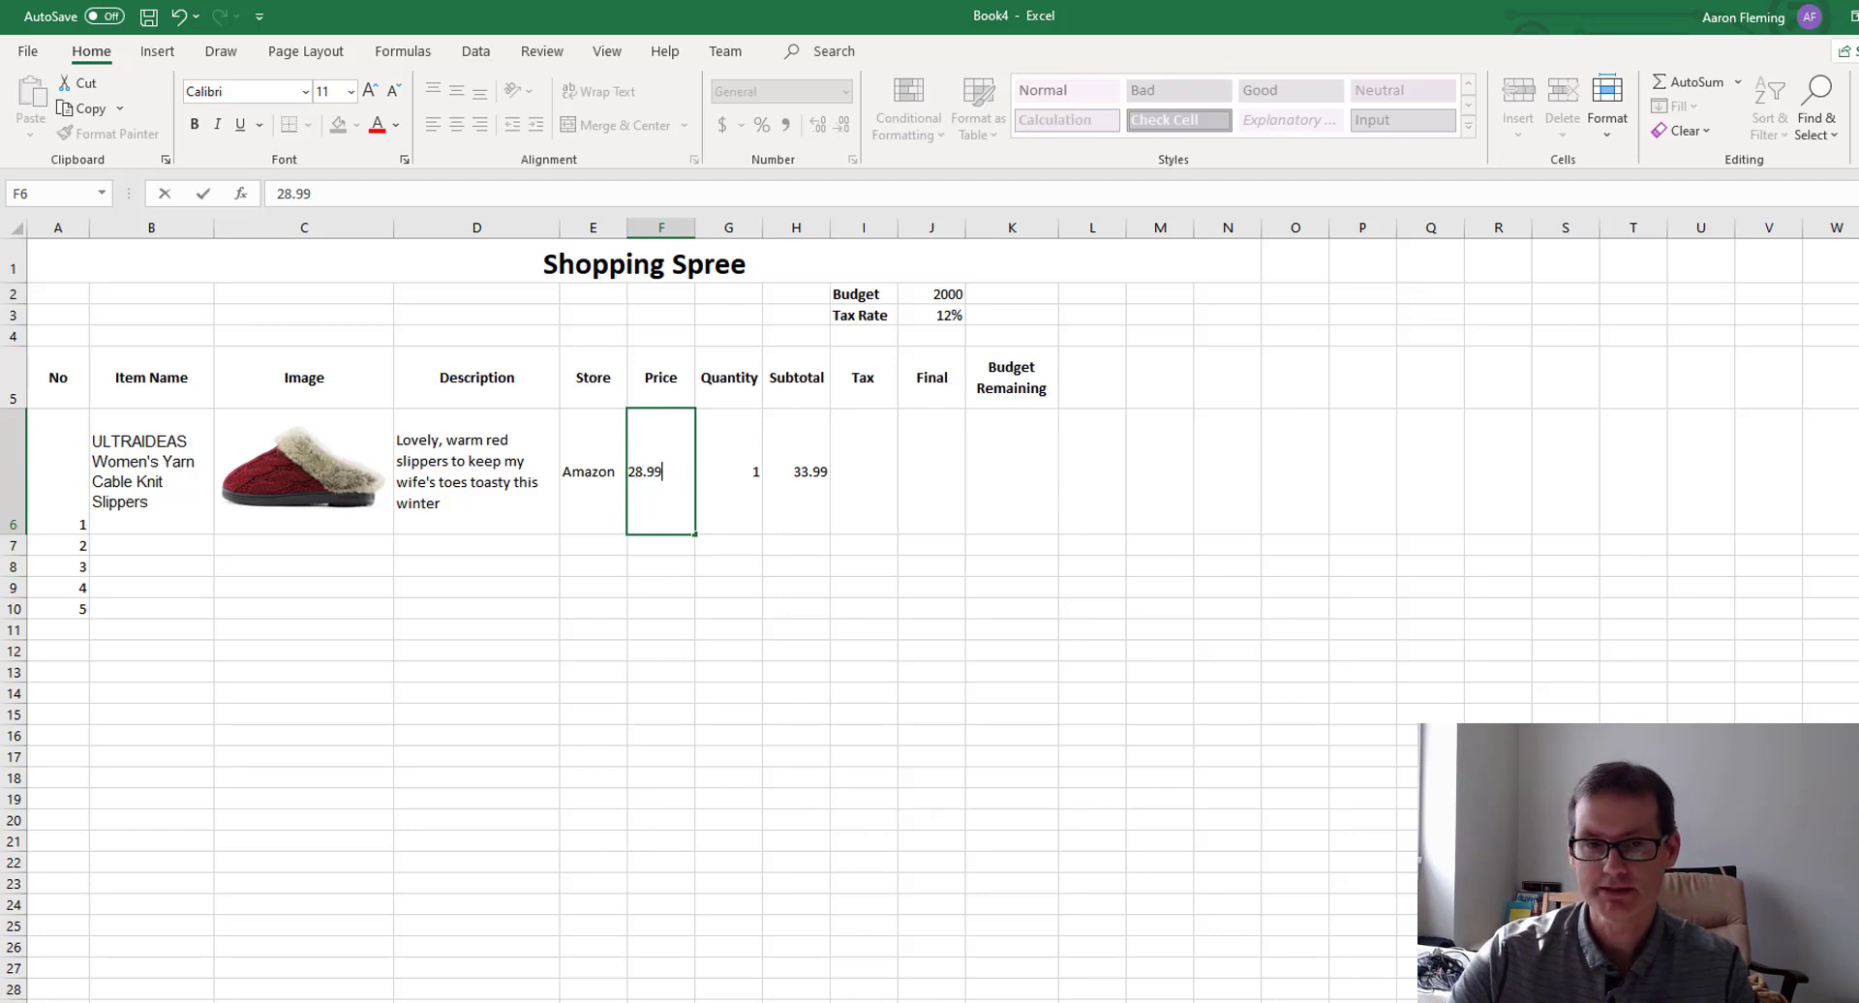
{"action": "key", "text": "Return"}
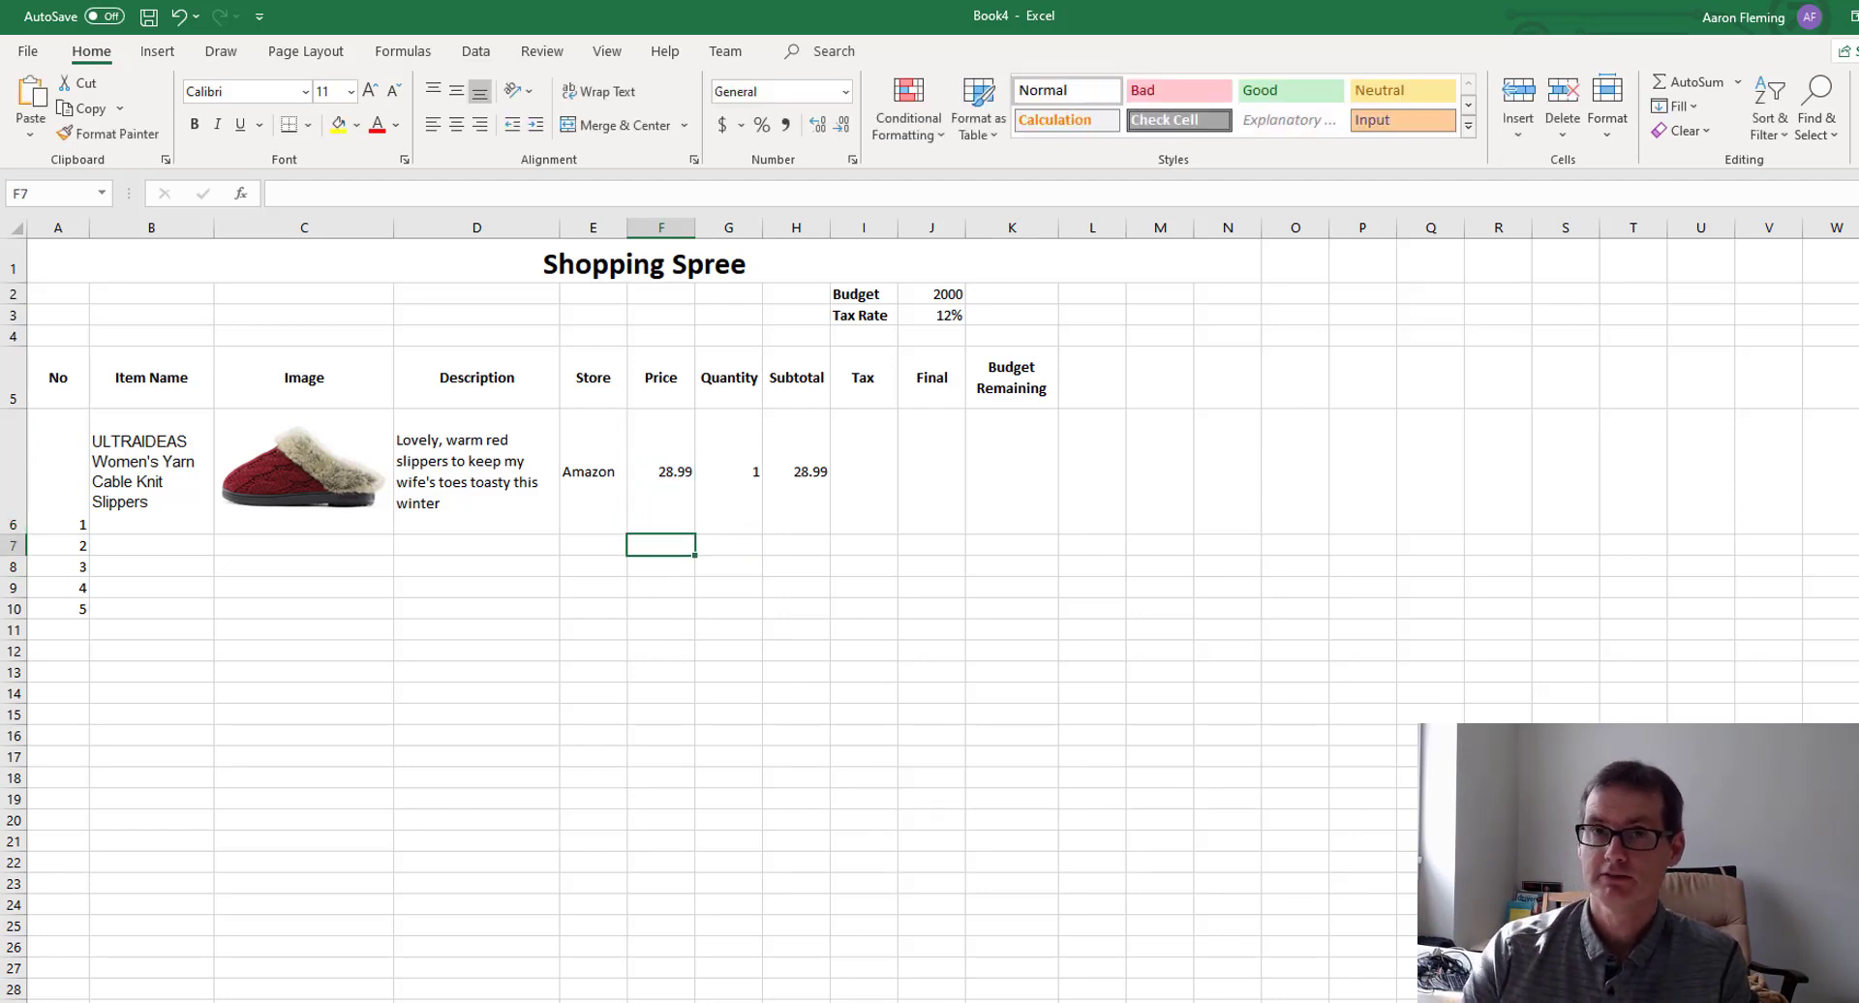
{"action": "left_click", "coordinate": [660, 472]}
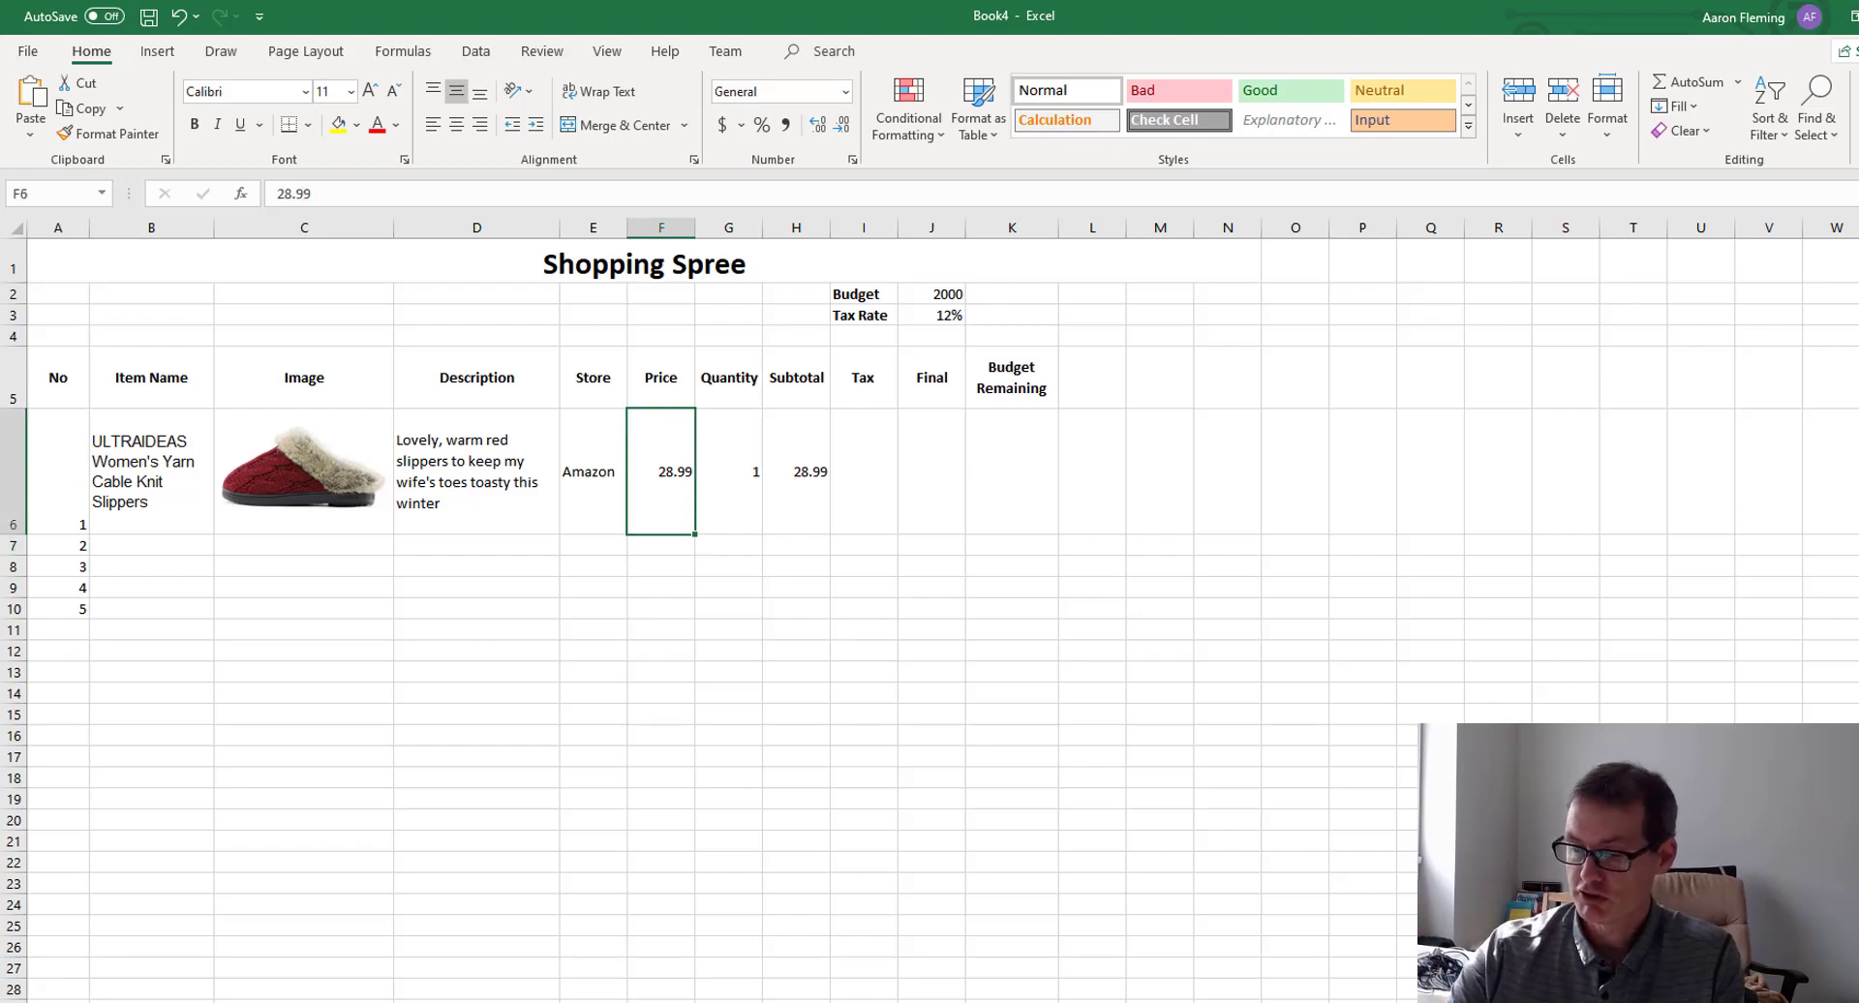
{"action": "type", "text": "33.99"}
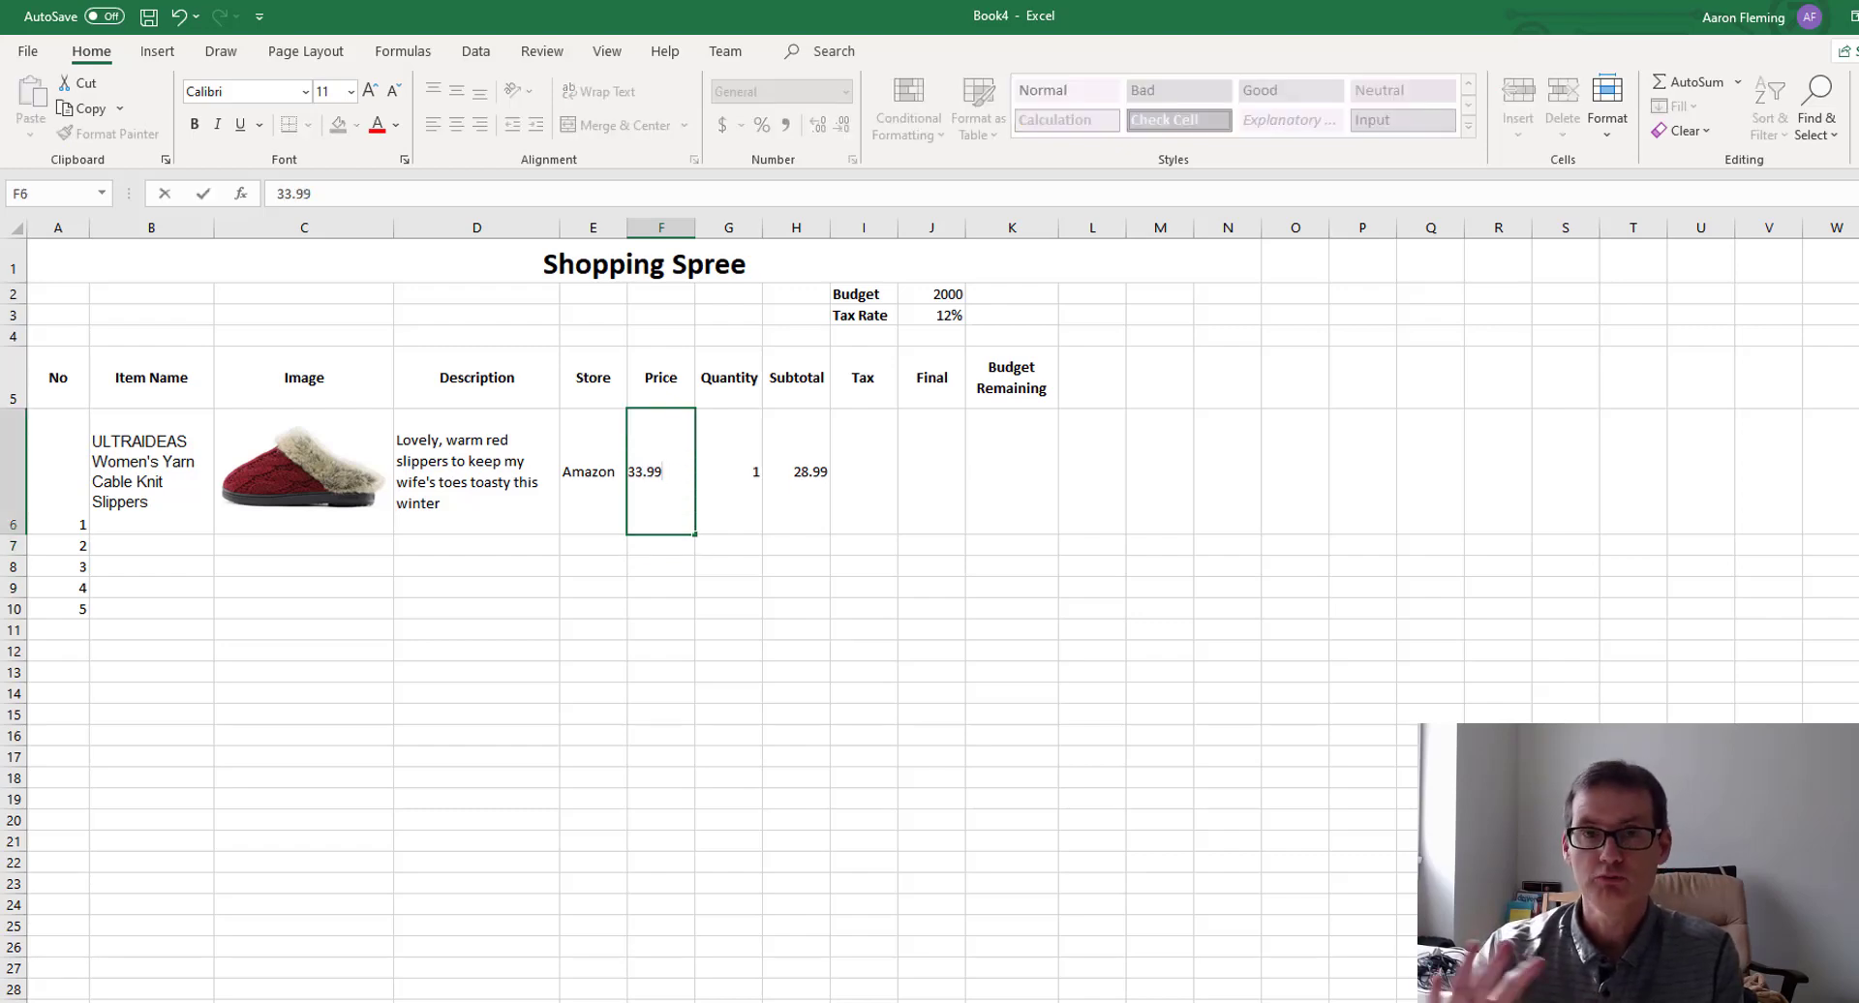
{"action": "left_click", "coordinate": [728, 472]}
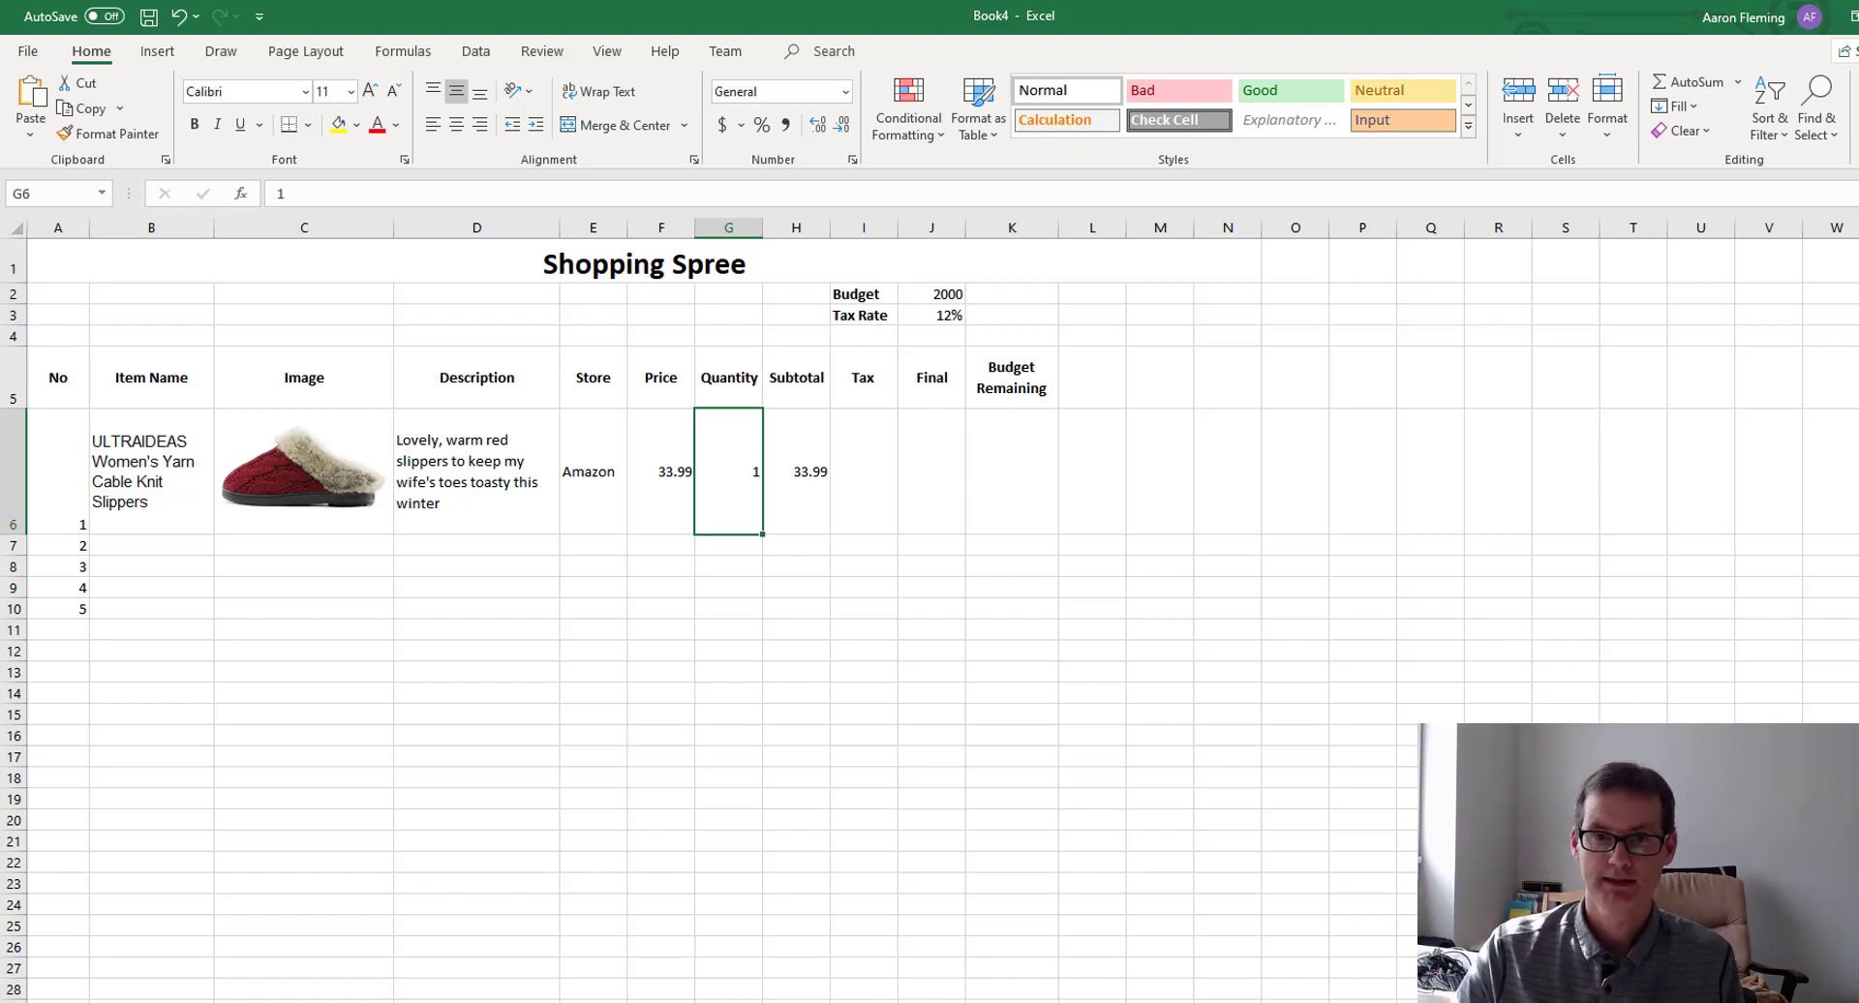
Enter =H6*J3 in Tax cell I6, applying the 12% rate for 4.0788.
{"action": "left_click", "coordinate": [869, 469]}
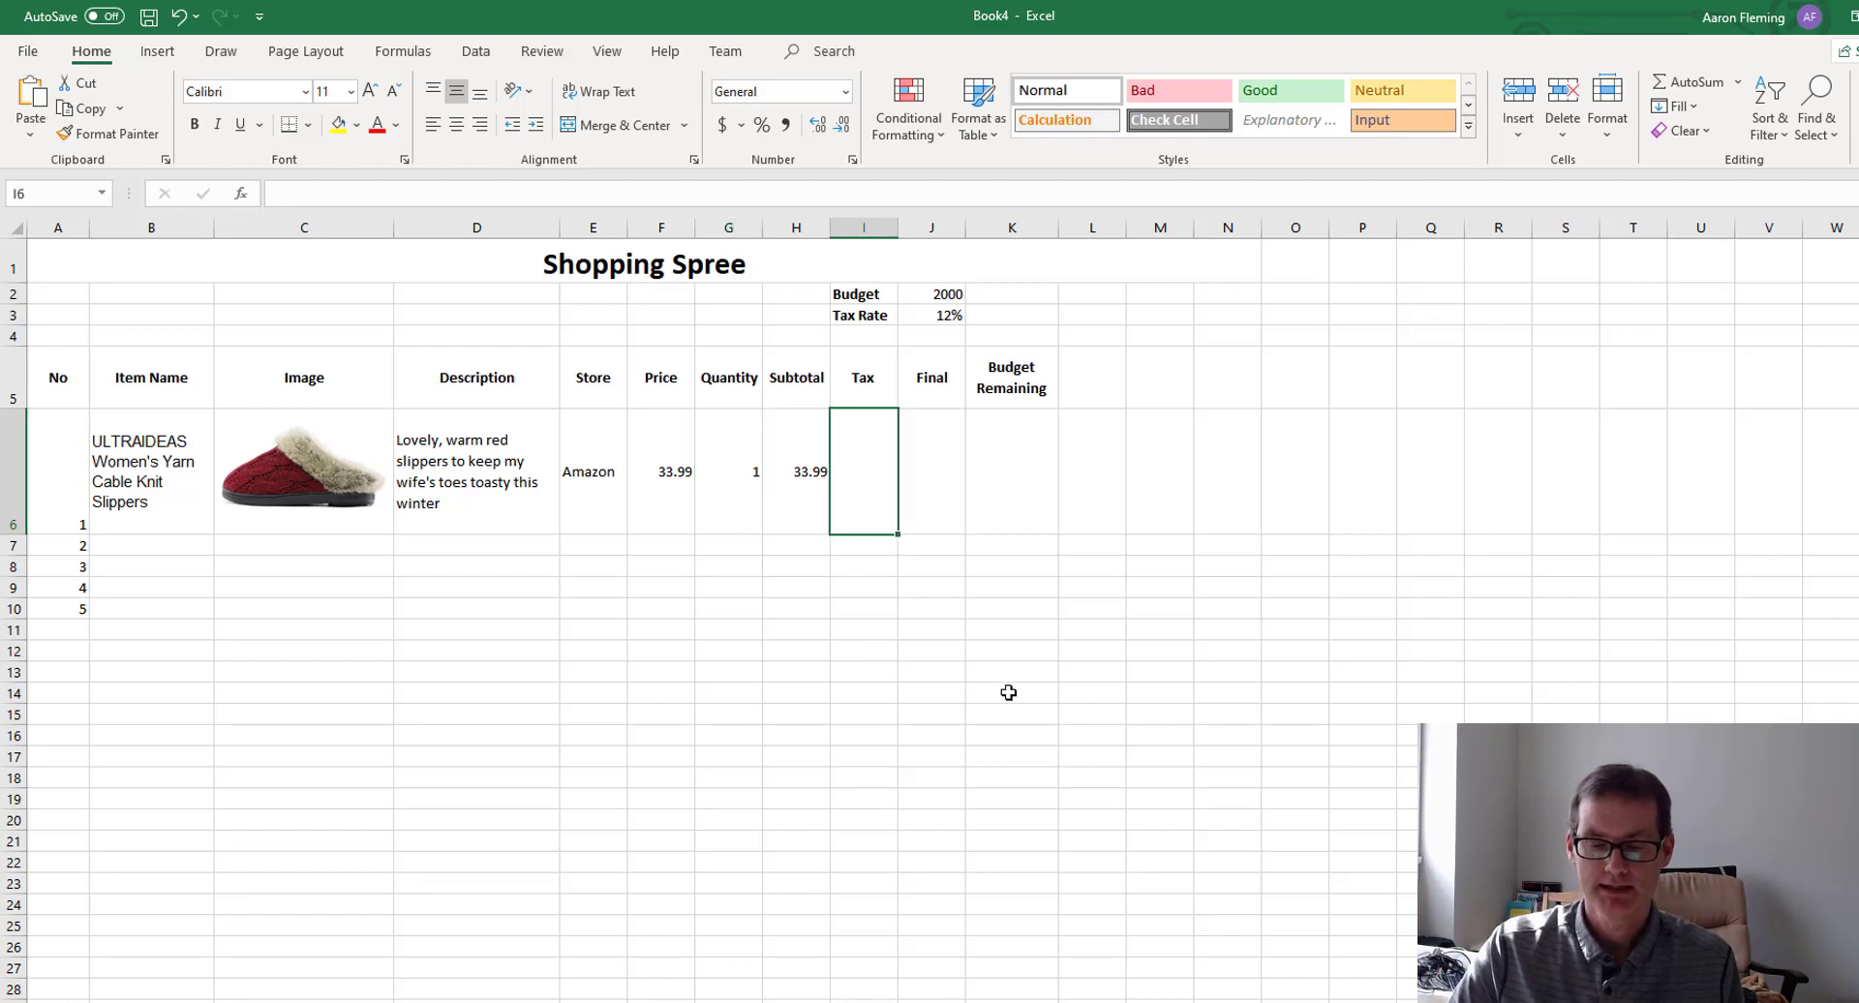
{"action": "type", "text": "="}
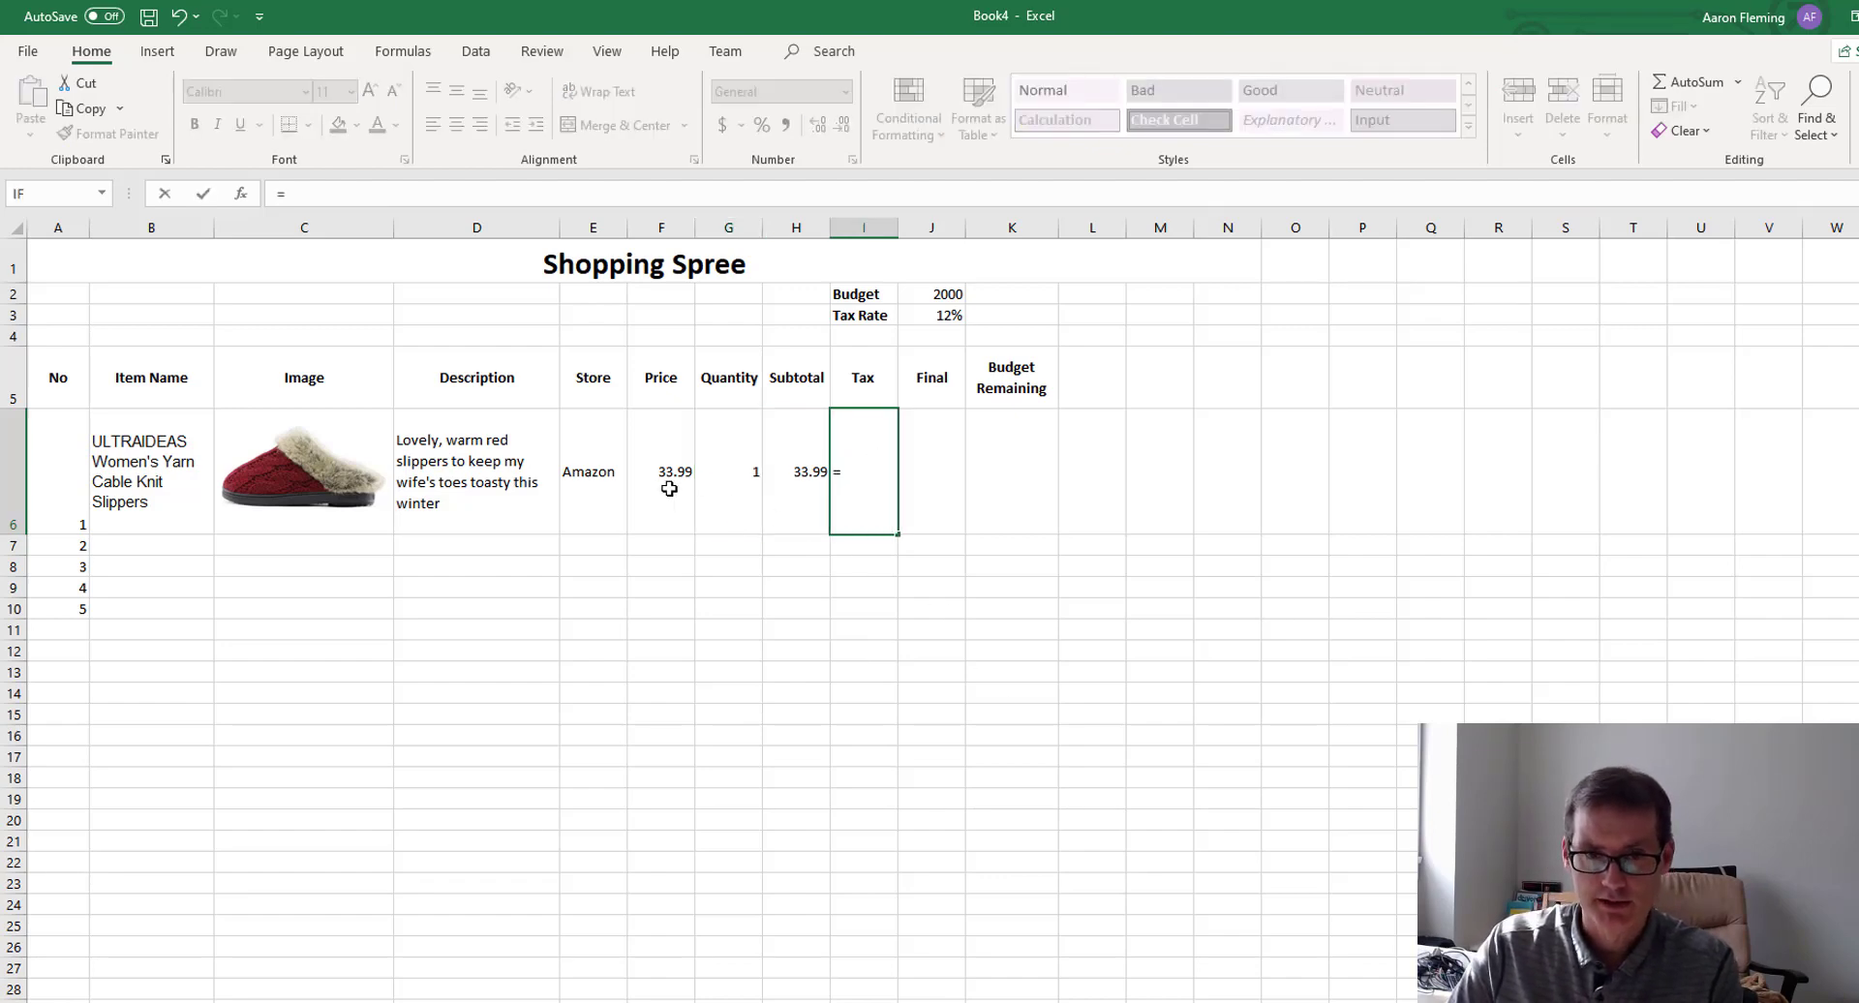
{"action": "left_click", "coordinate": [802, 473]}
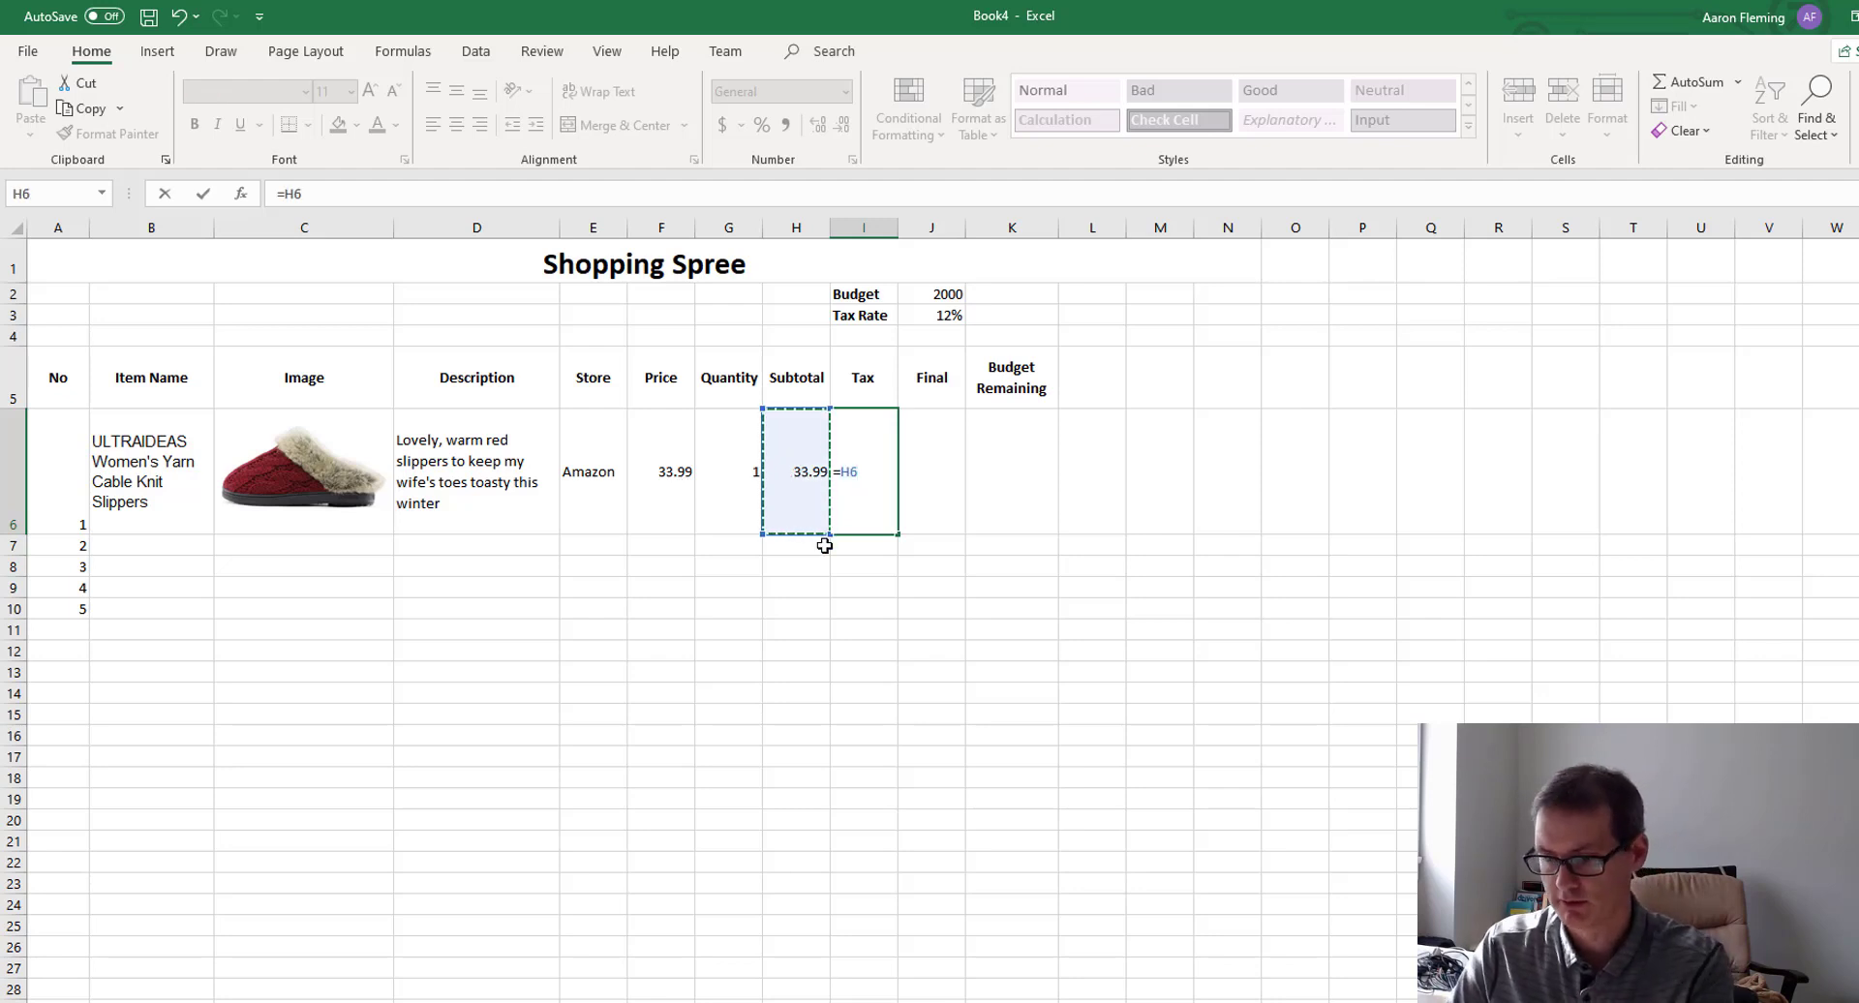
{"action": "type", "text": "*"}
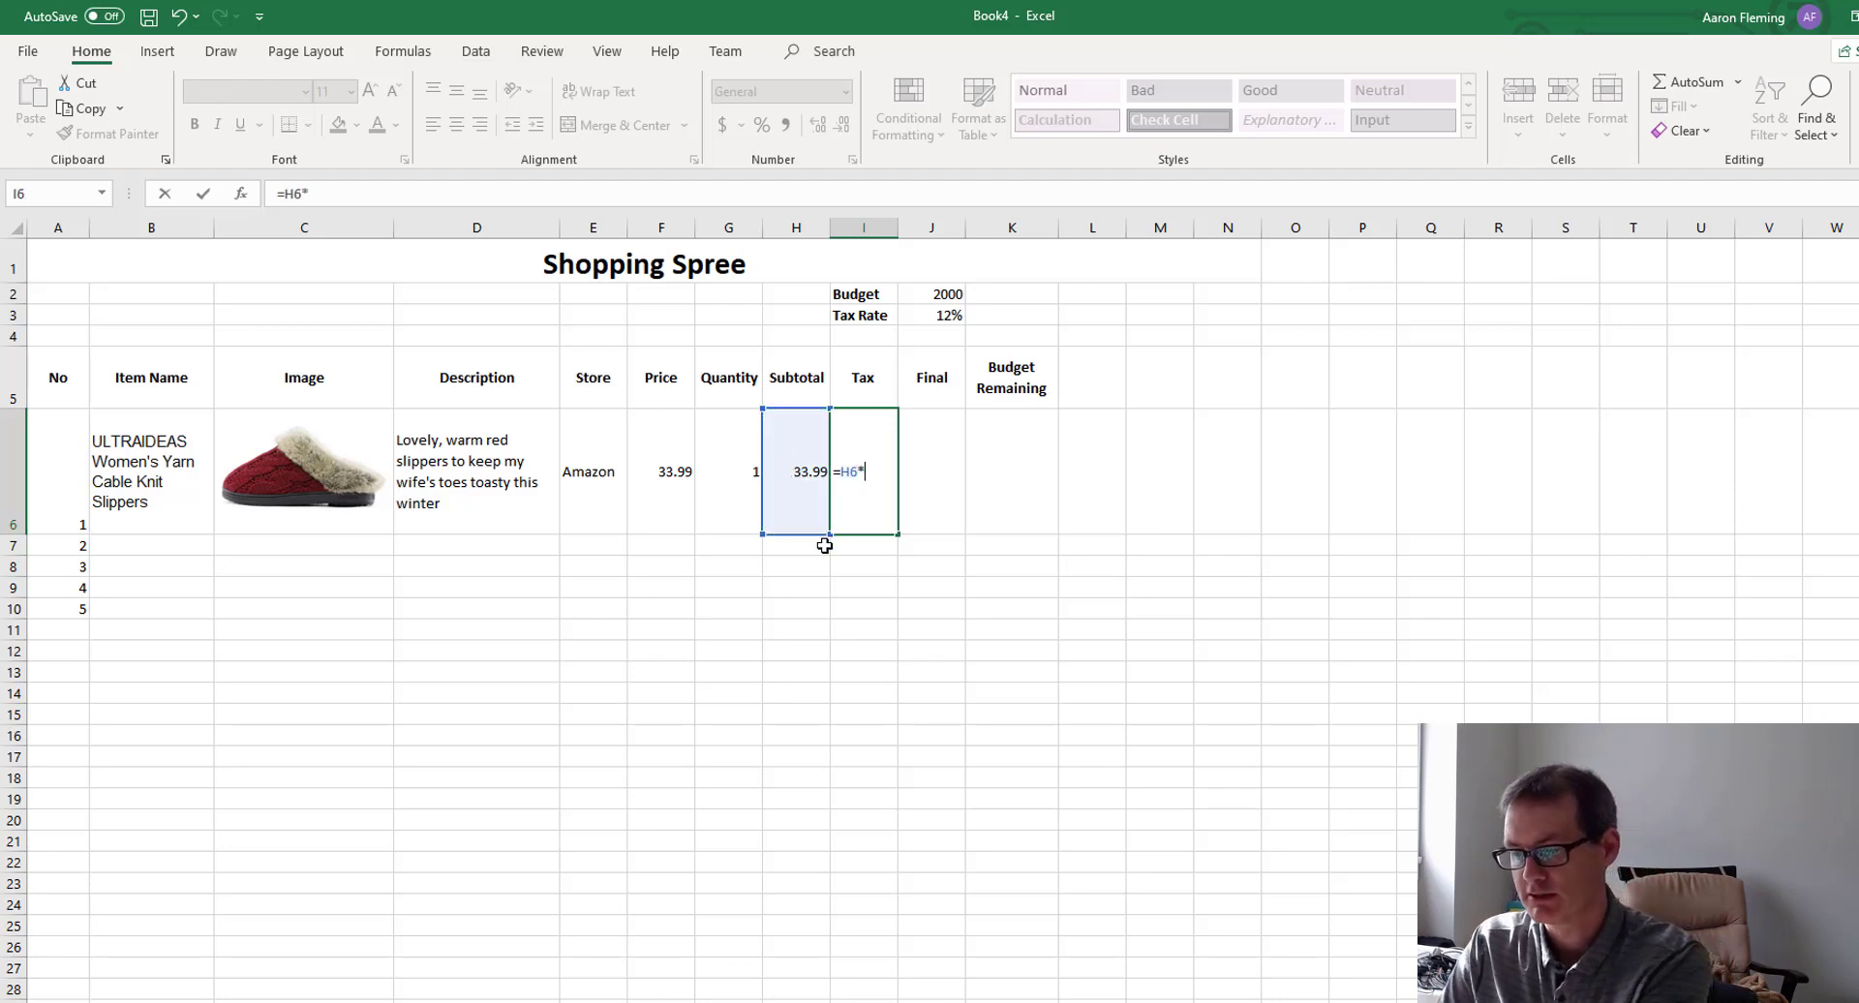
{"action": "left_click", "coordinate": [941, 314]}
{"action": "key", "text": "Return"}
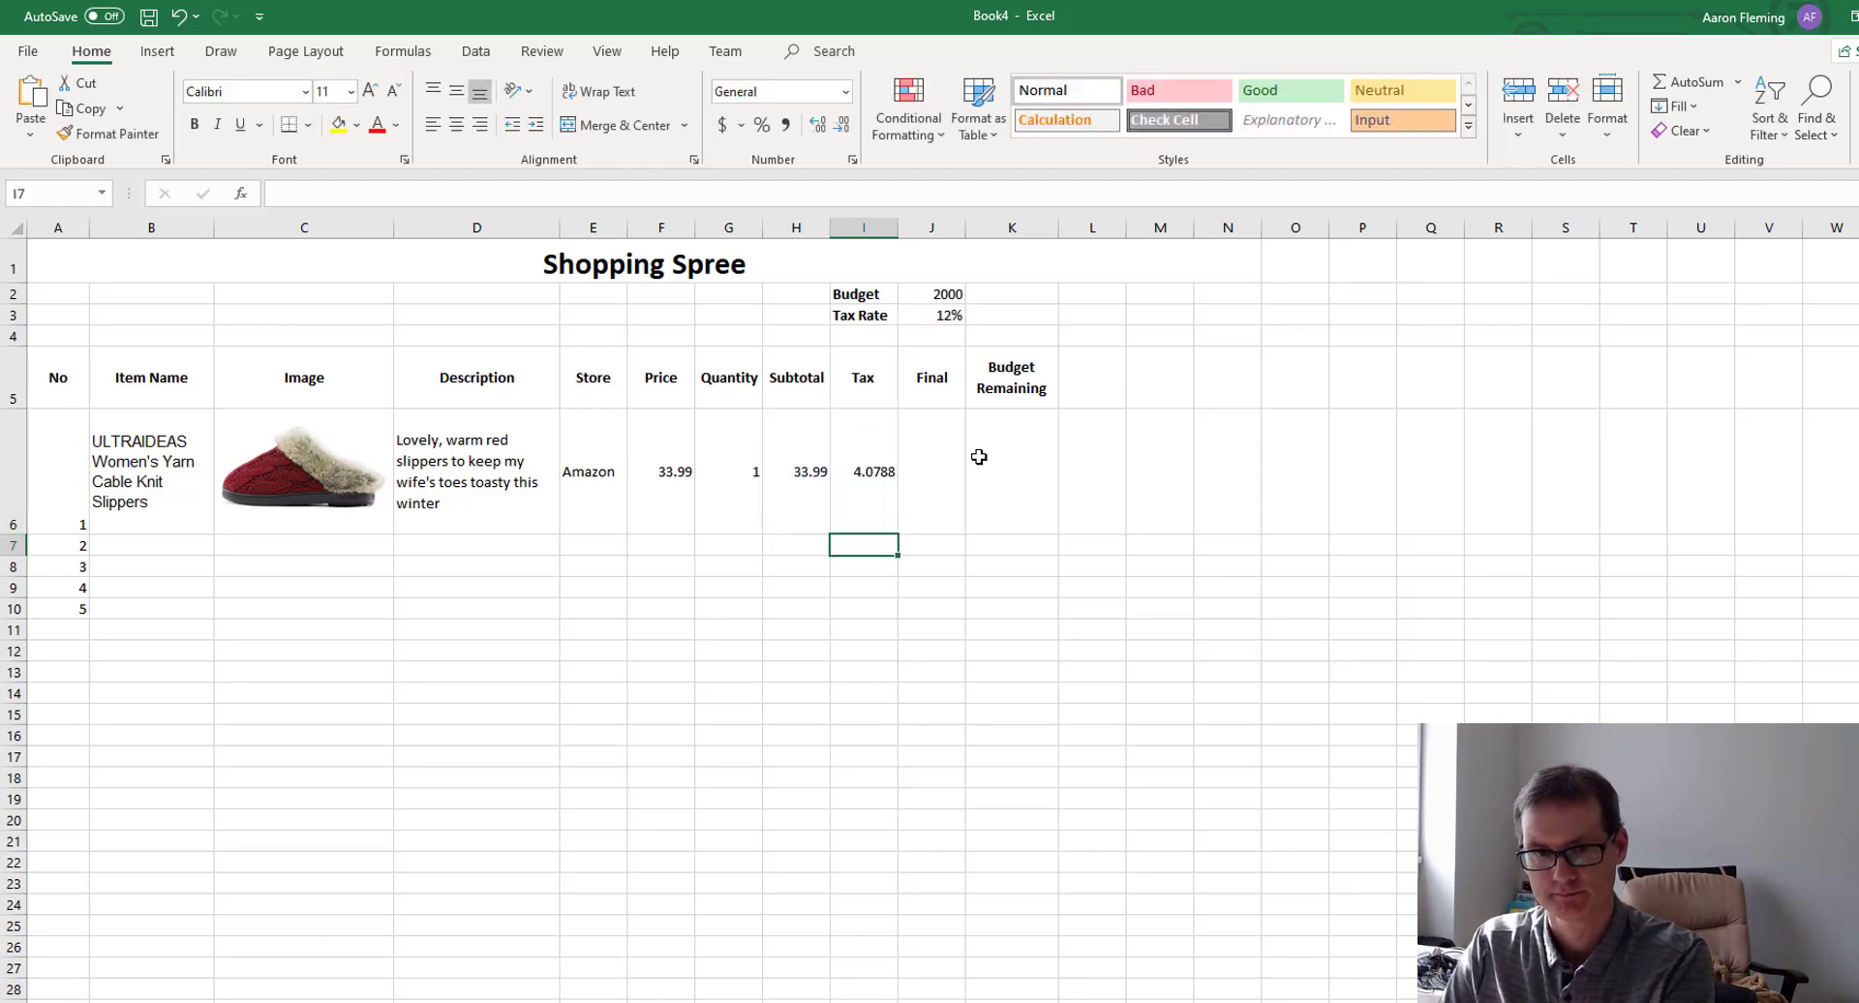
Enter =H6+I6 in Final cell J6, giving 38.0688.
{"action": "left_click", "coordinate": [932, 492]}
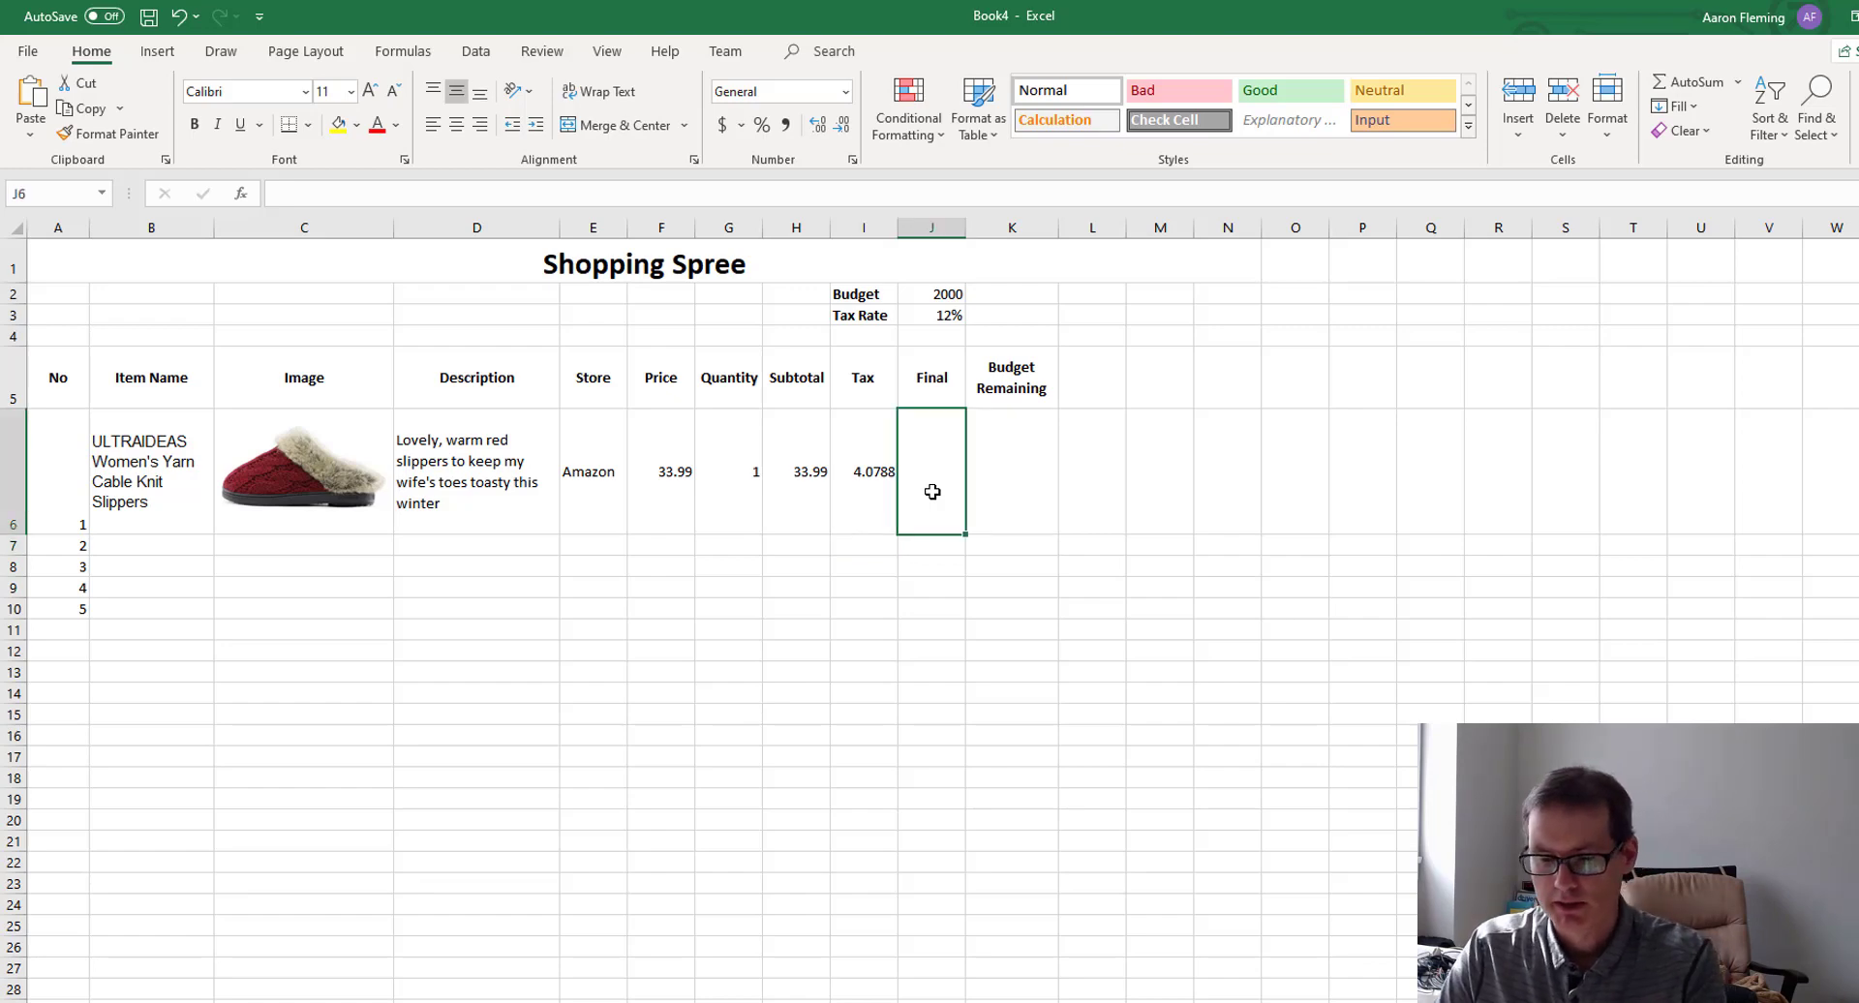
{"action": "type", "text": "="}
{"action": "left_click", "coordinate": [788, 475]}
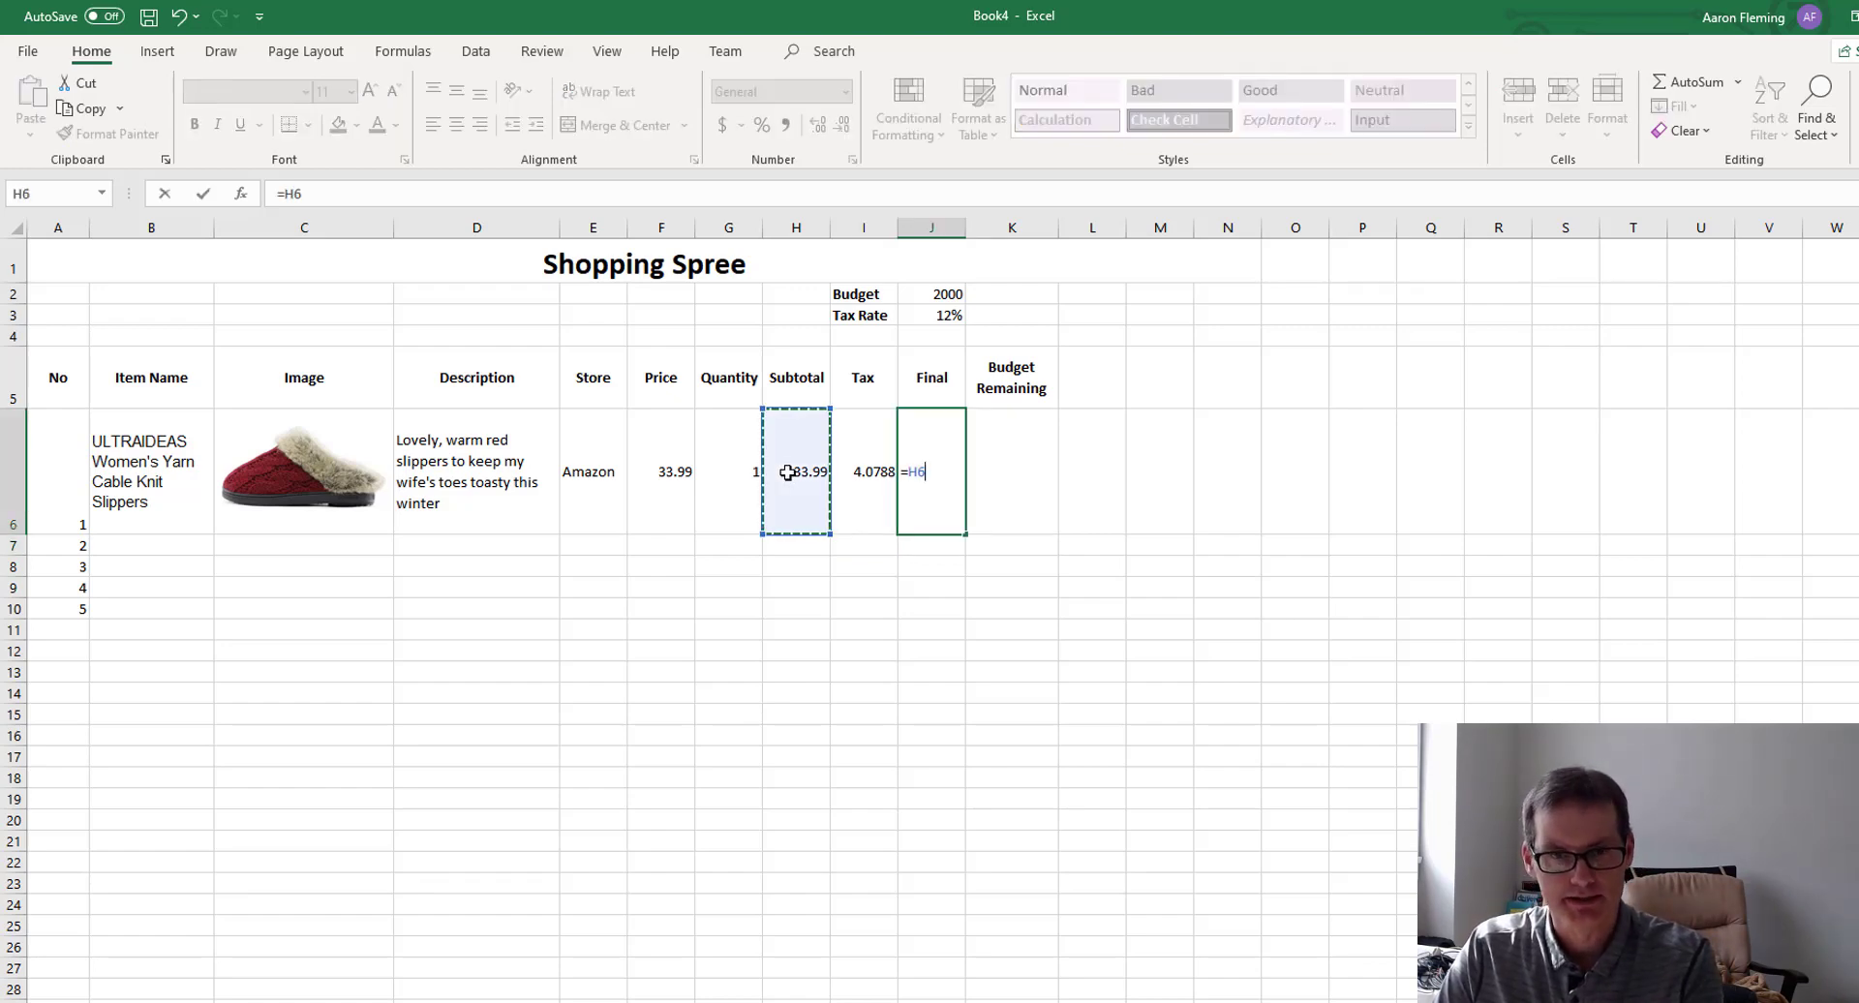
{"action": "type", "text": "+"}
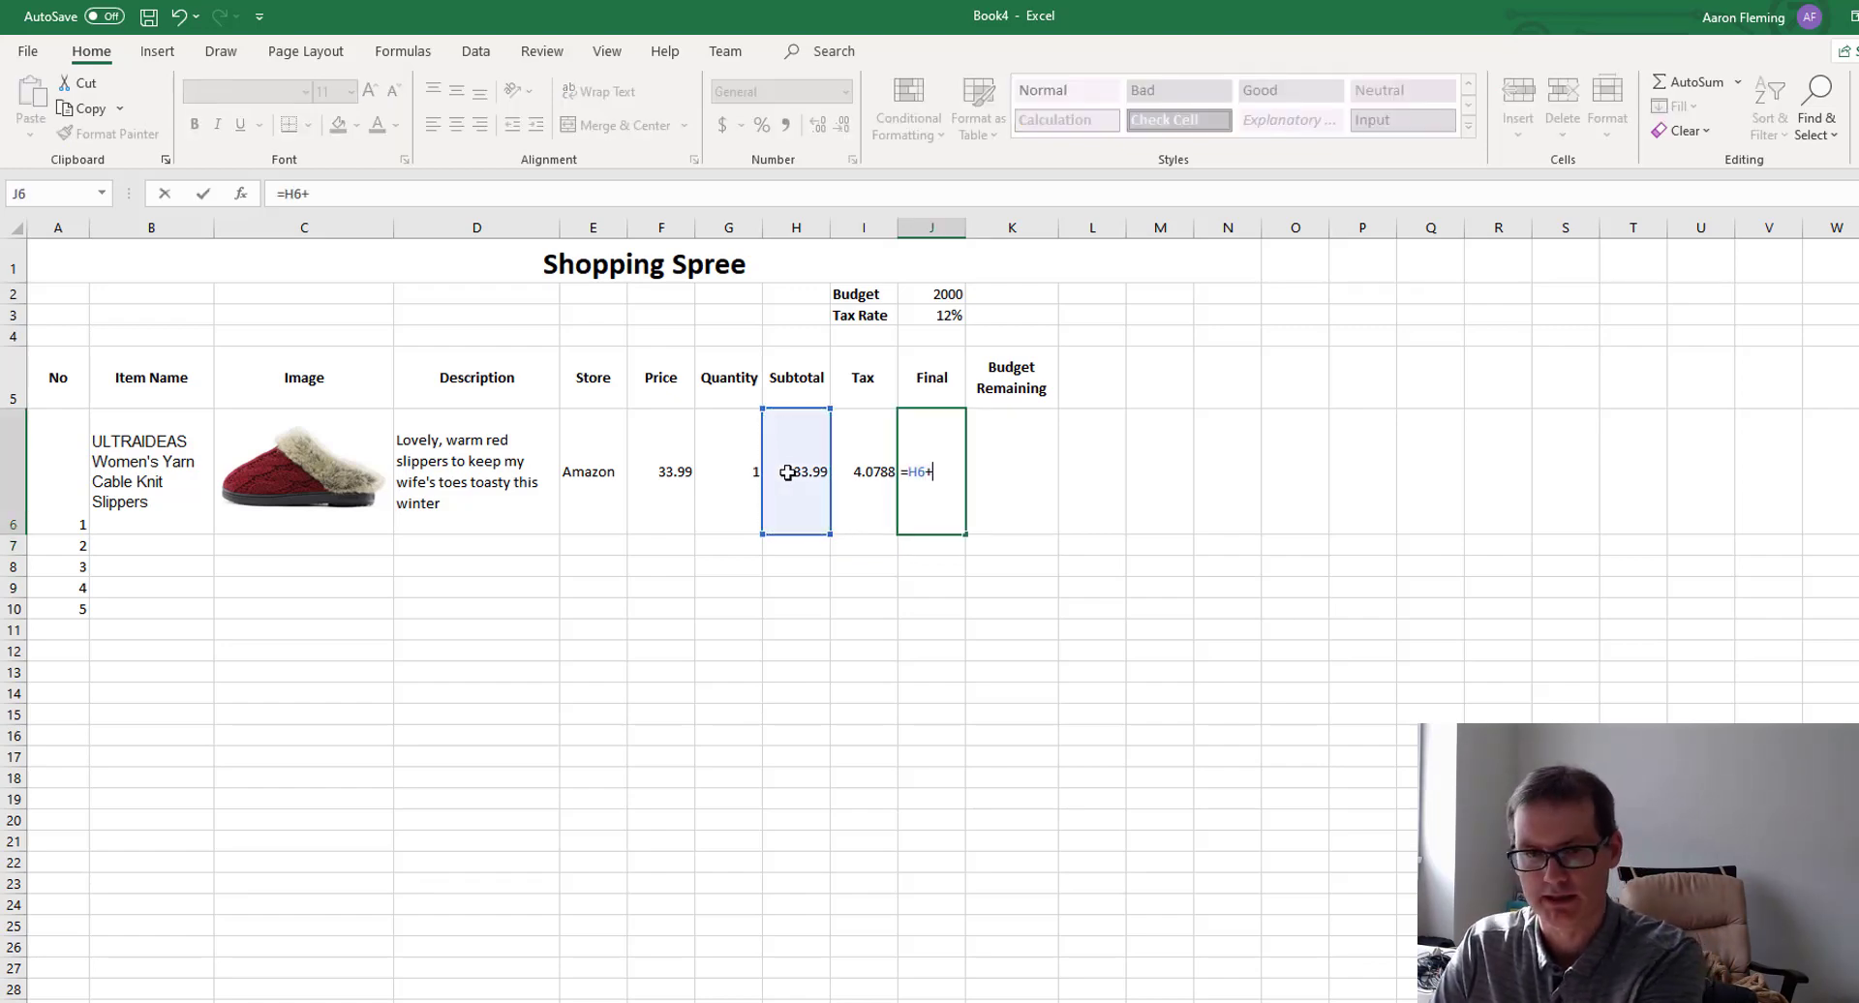
{"action": "left_click", "coordinate": [862, 472]}
{"action": "key", "text": "Return"}
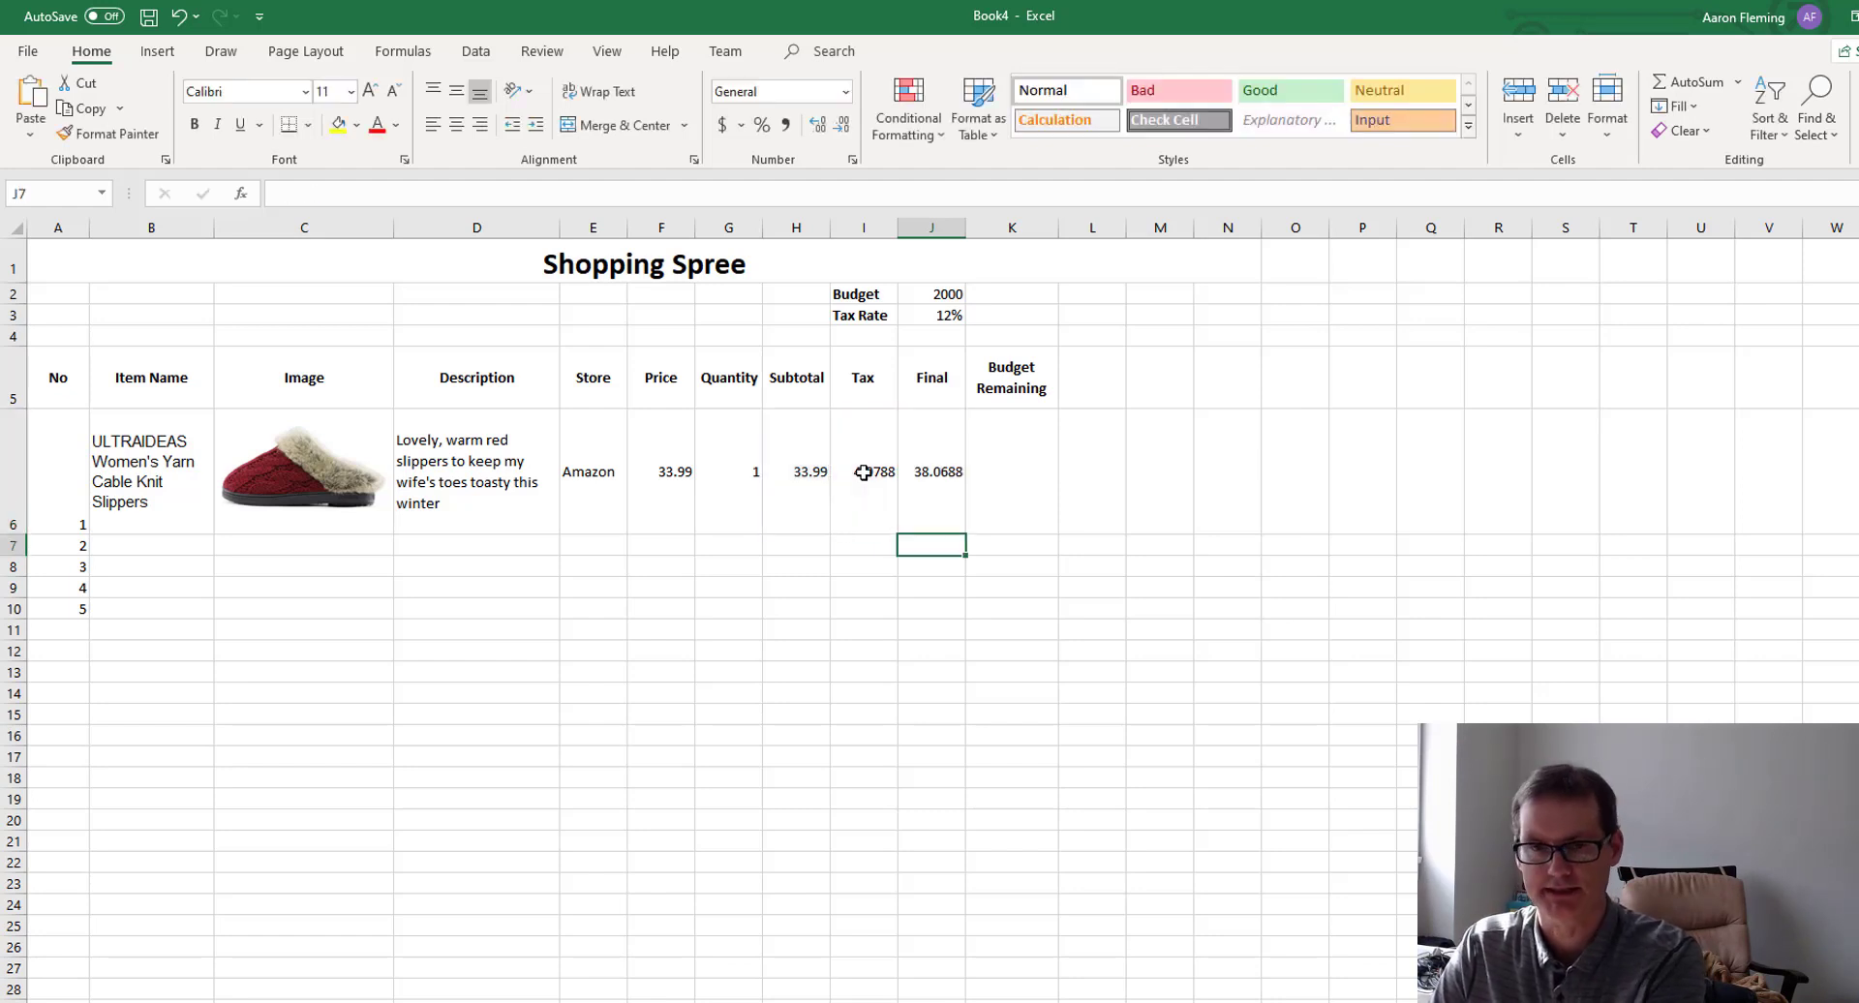
Enter =J2-J6 in Budget Remaining cell K6, giving 1961.9312.
{"action": "left_click", "coordinate": [1045, 478]}
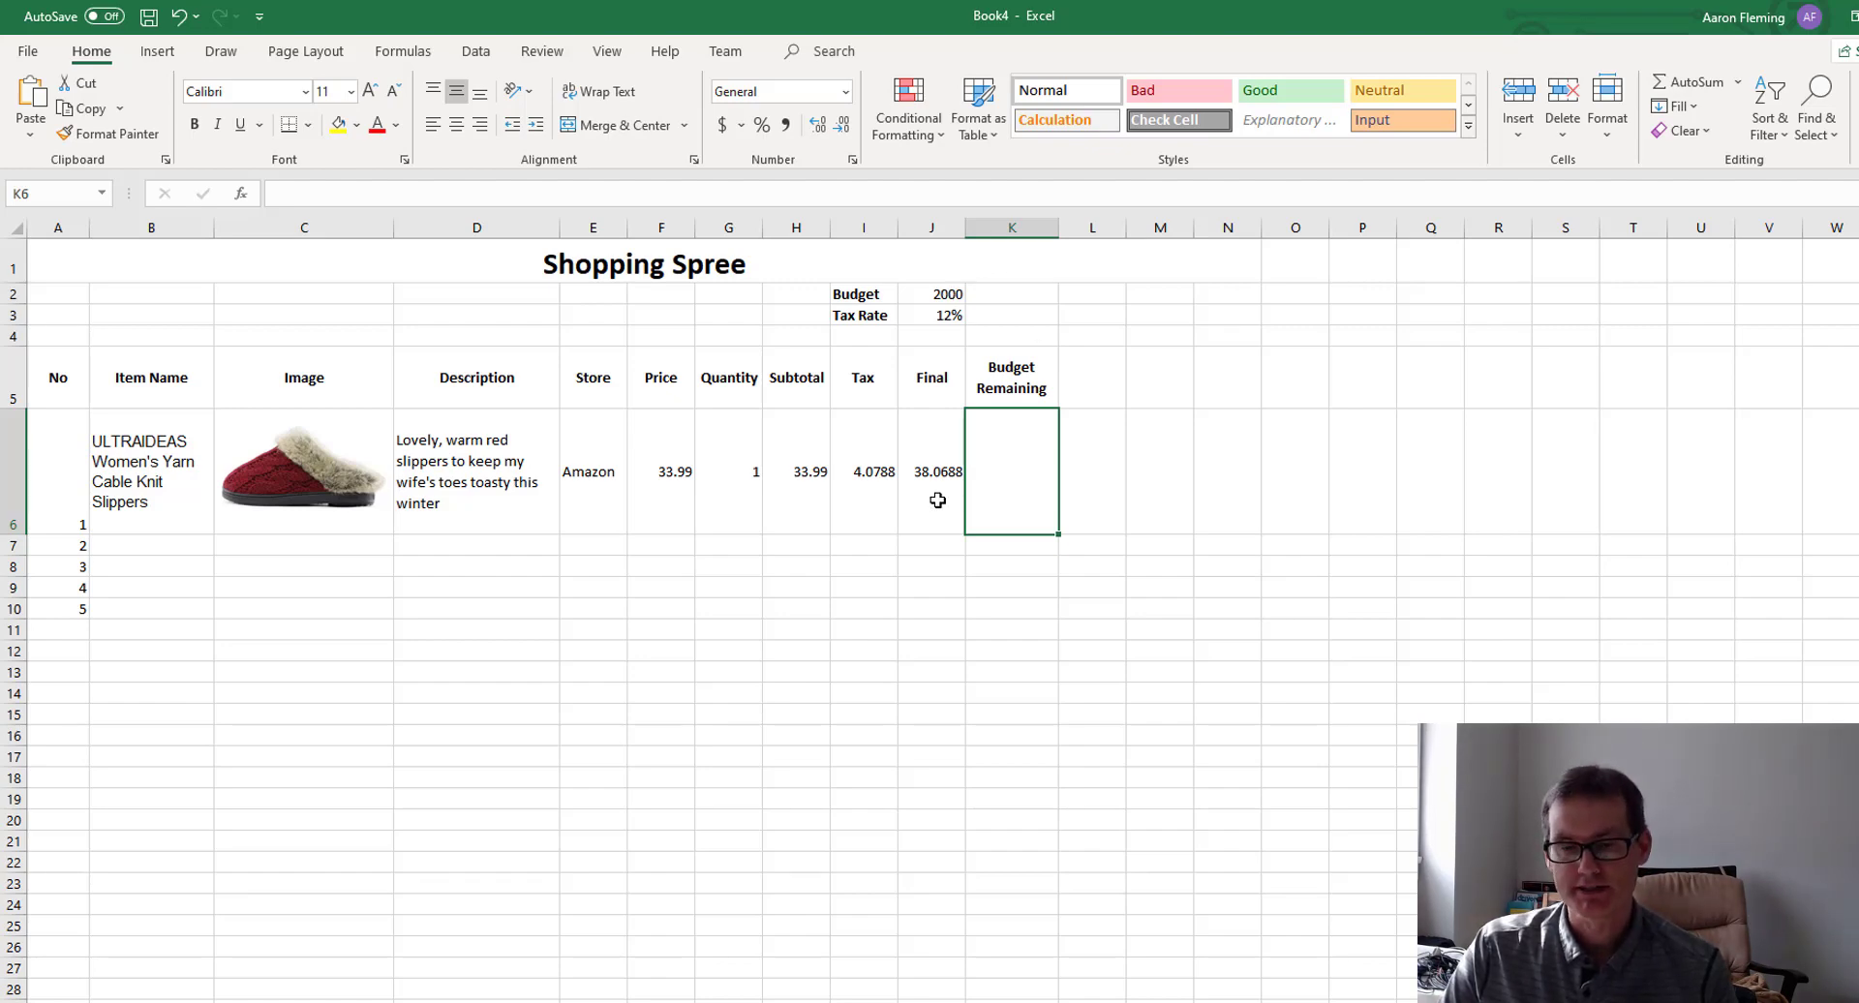
{"action": "type", "text": "="}
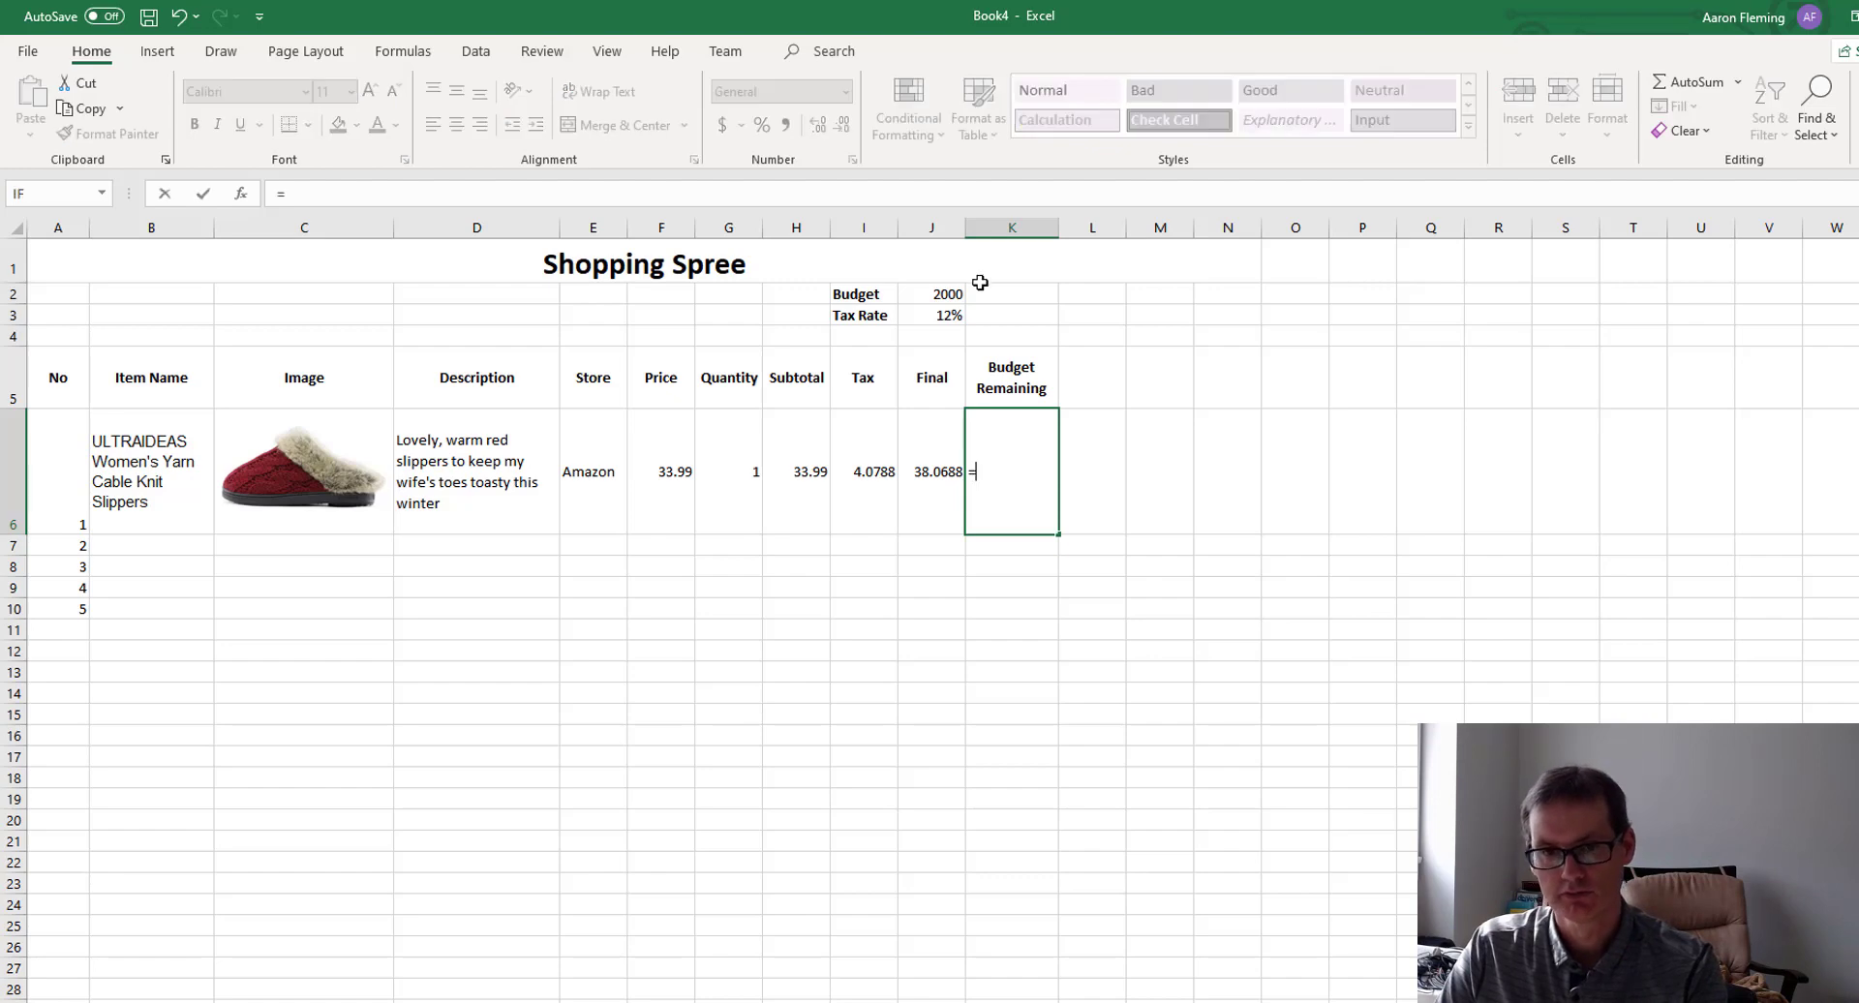
{"action": "left_click", "coordinate": [932, 293]}
{"action": "type", "text": "-"}
{"action": "left_click", "coordinate": [920, 472]}
{"action": "key", "text": "Return"}
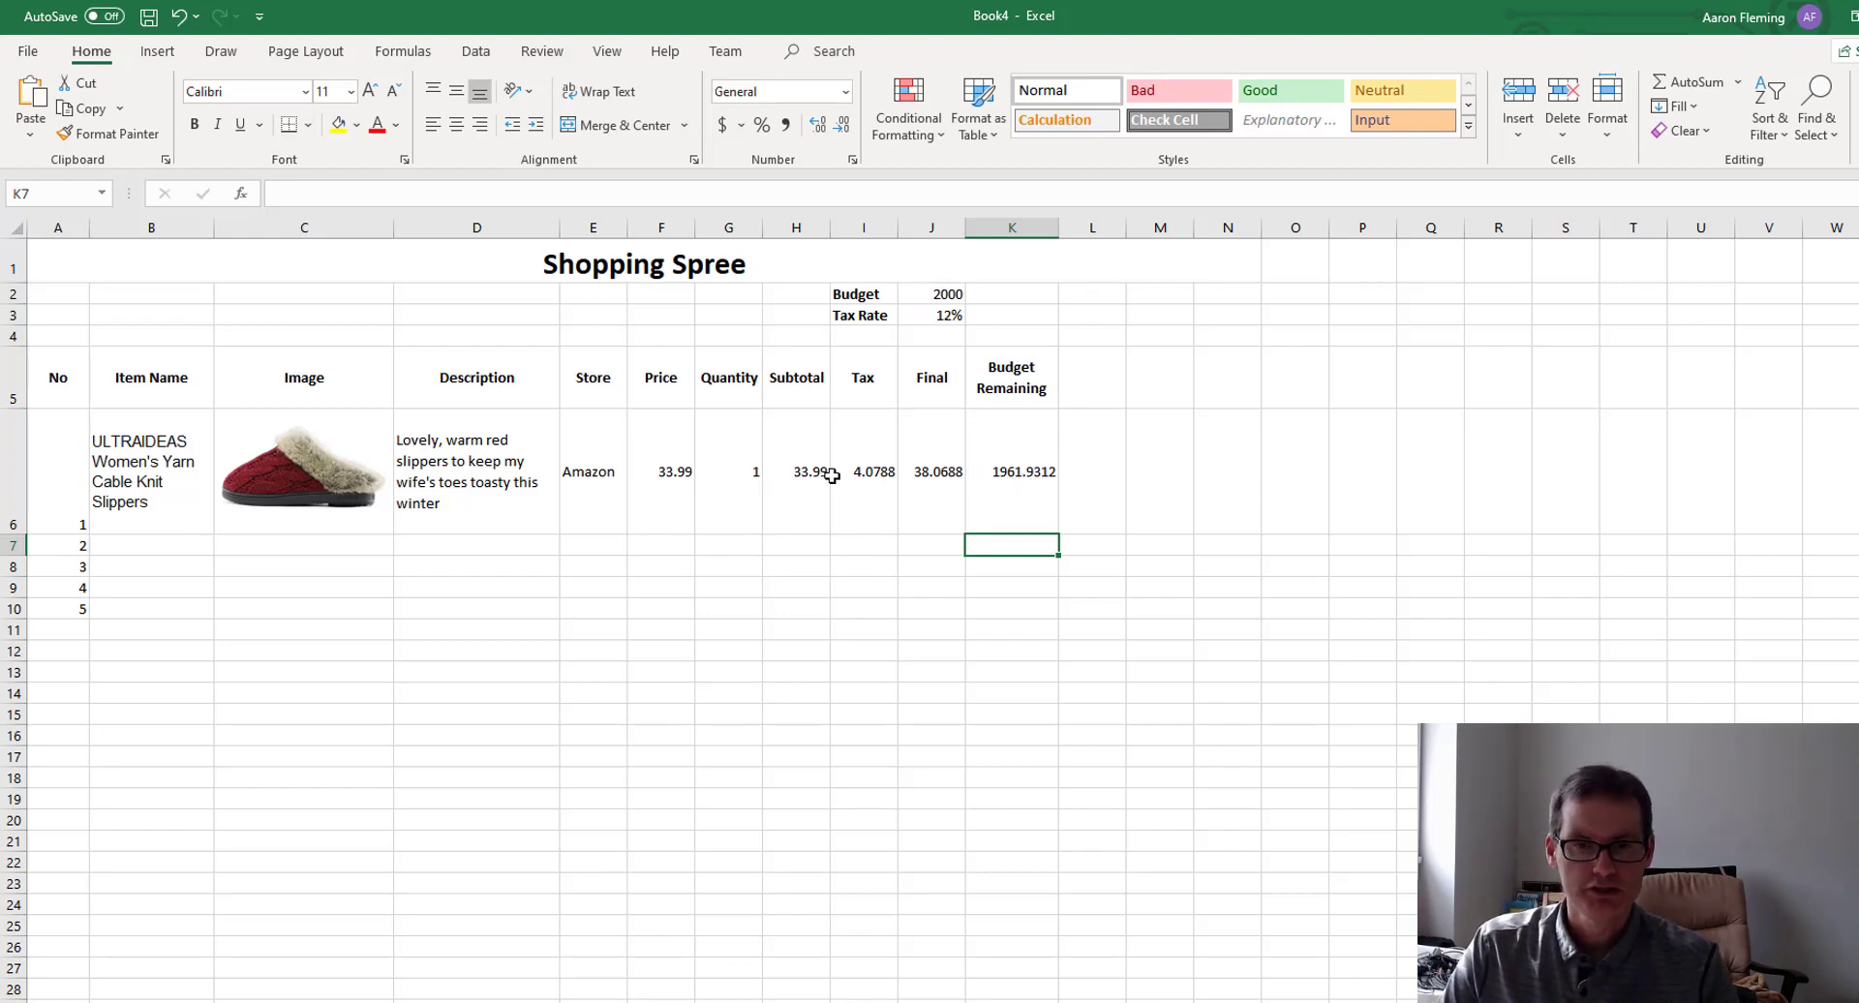
Apply $ English (US) Accounting format to the Tax, Final and Budget Remaining cells and the Price cells.
{"action": "left_click", "coordinate": [867, 473]}
{"action": "left_click_drag", "start_coordinate": [911, 482], "coordinate": [1021, 725]}
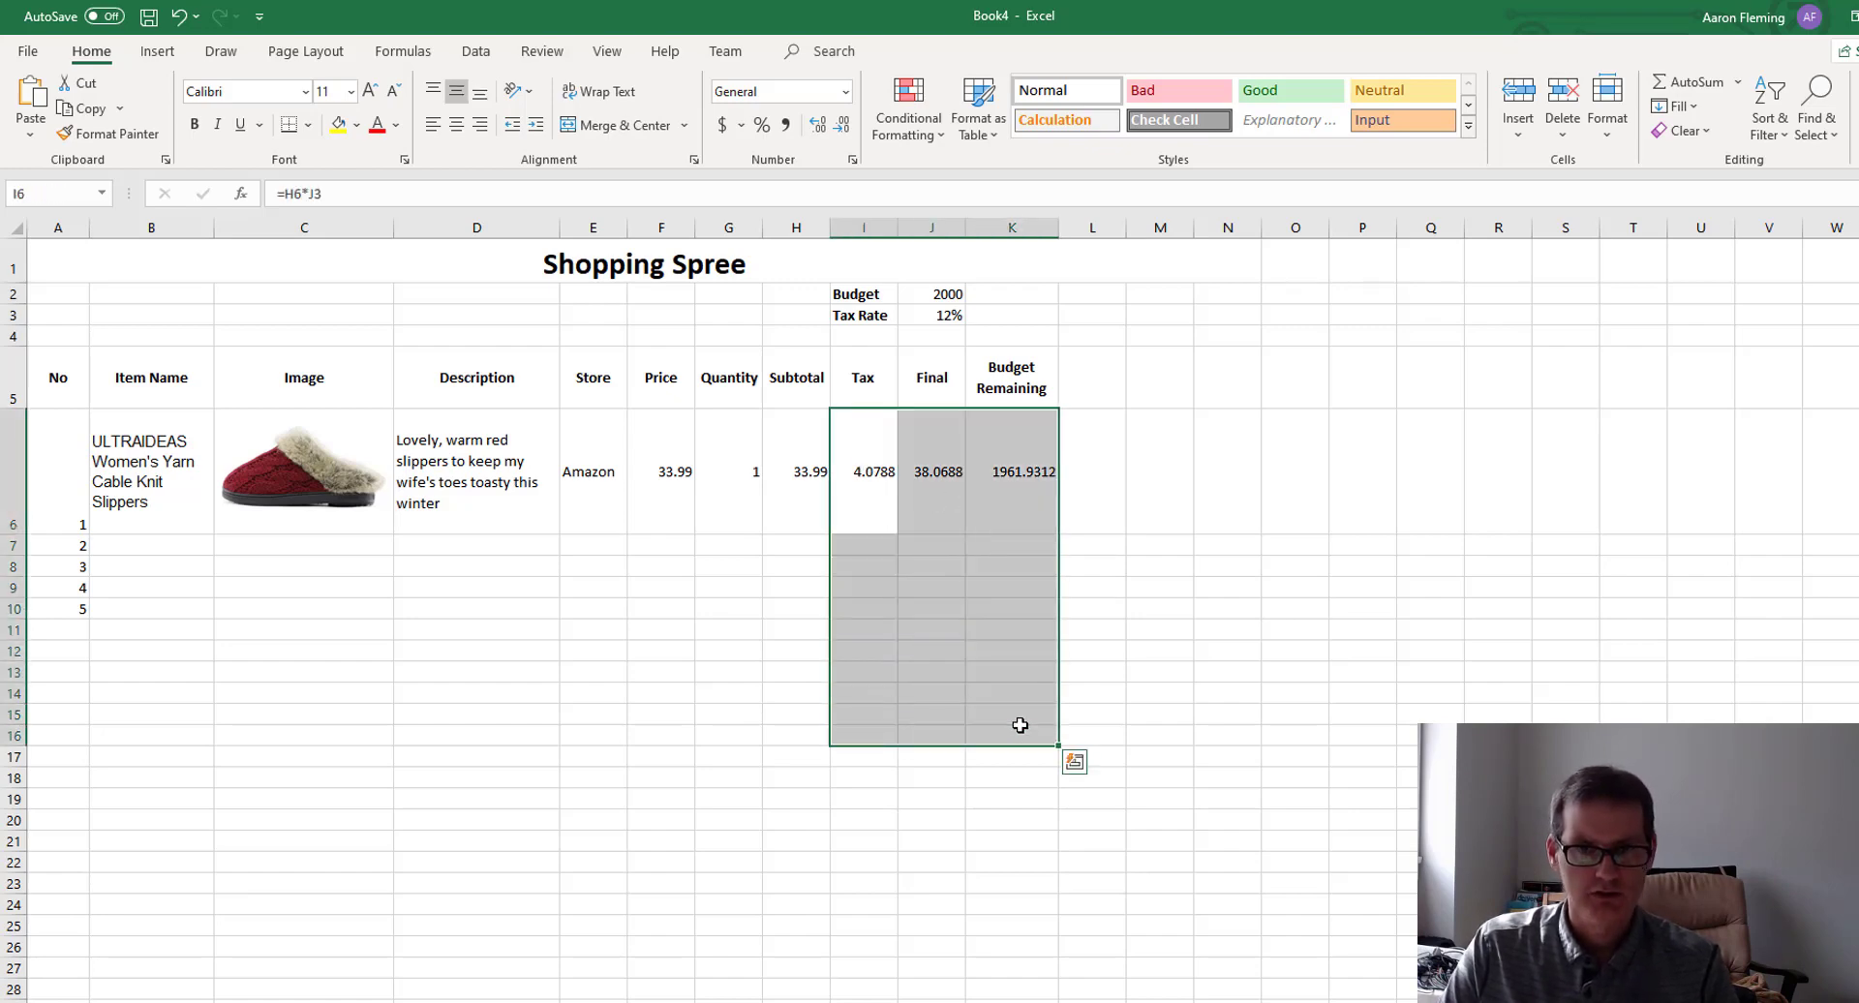
{"action": "left_click", "coordinate": [742, 127]}
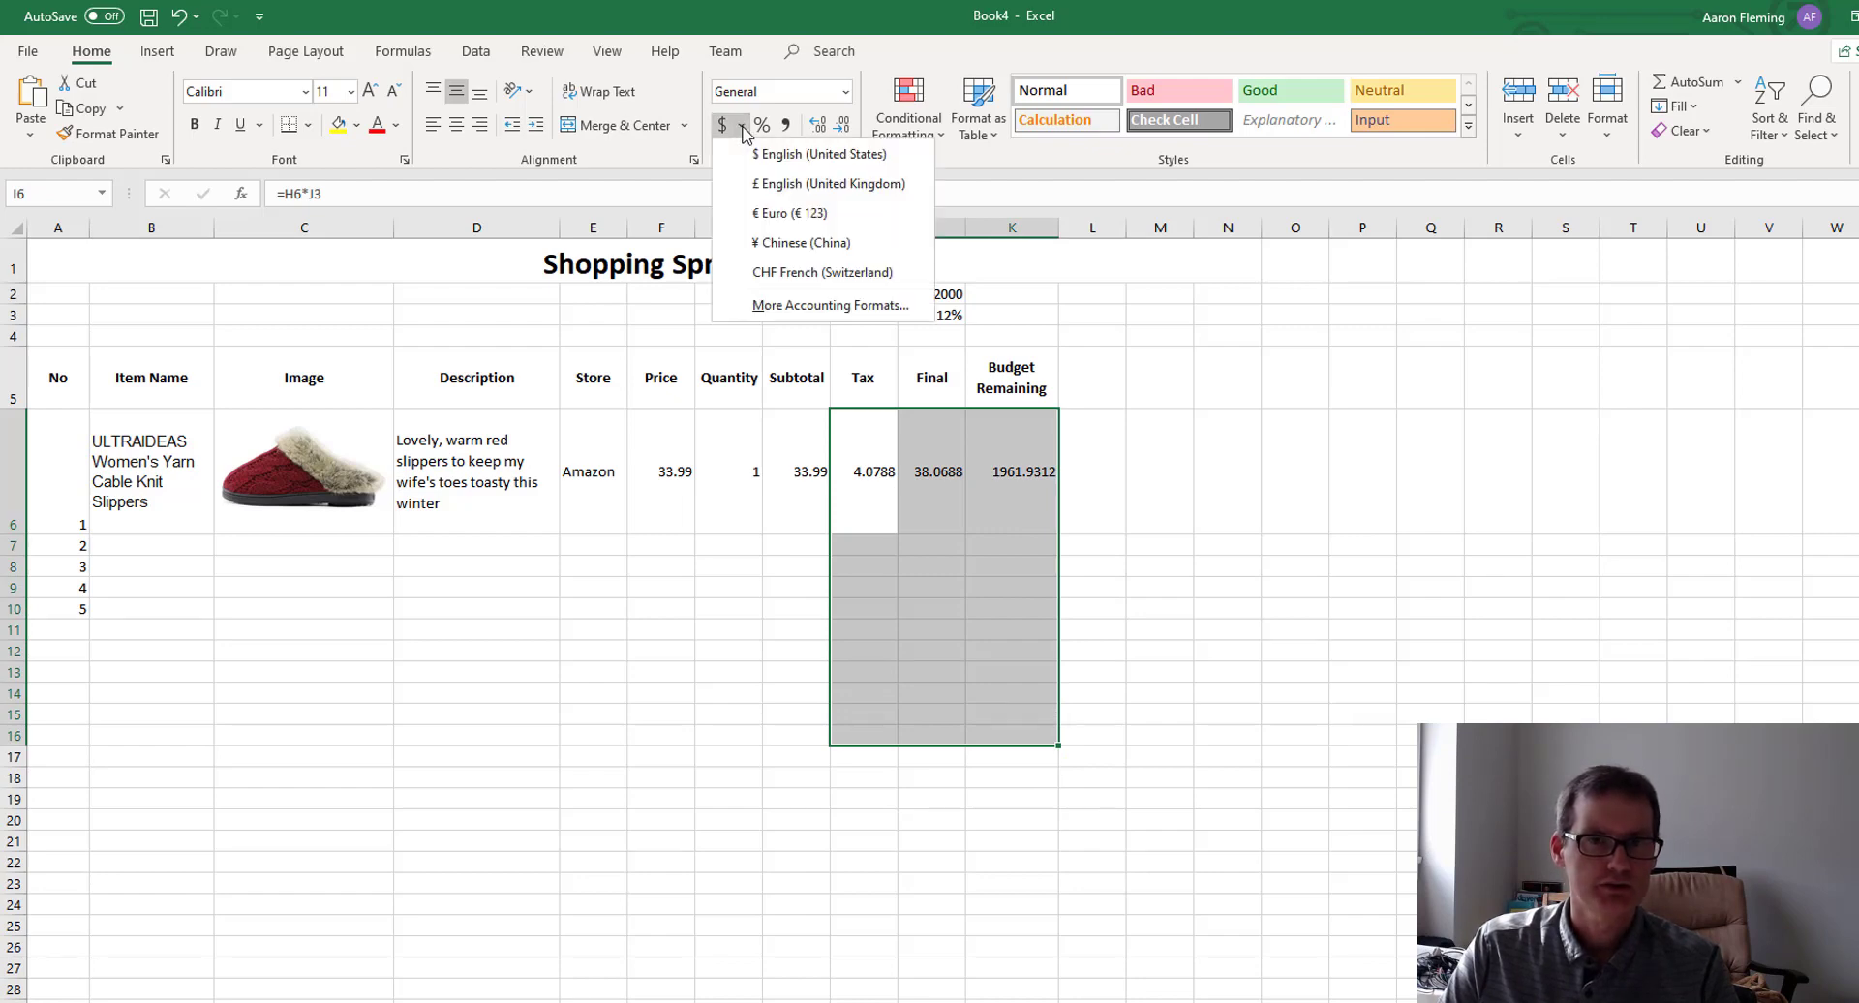
{"action": "left_click", "coordinate": [769, 154]}
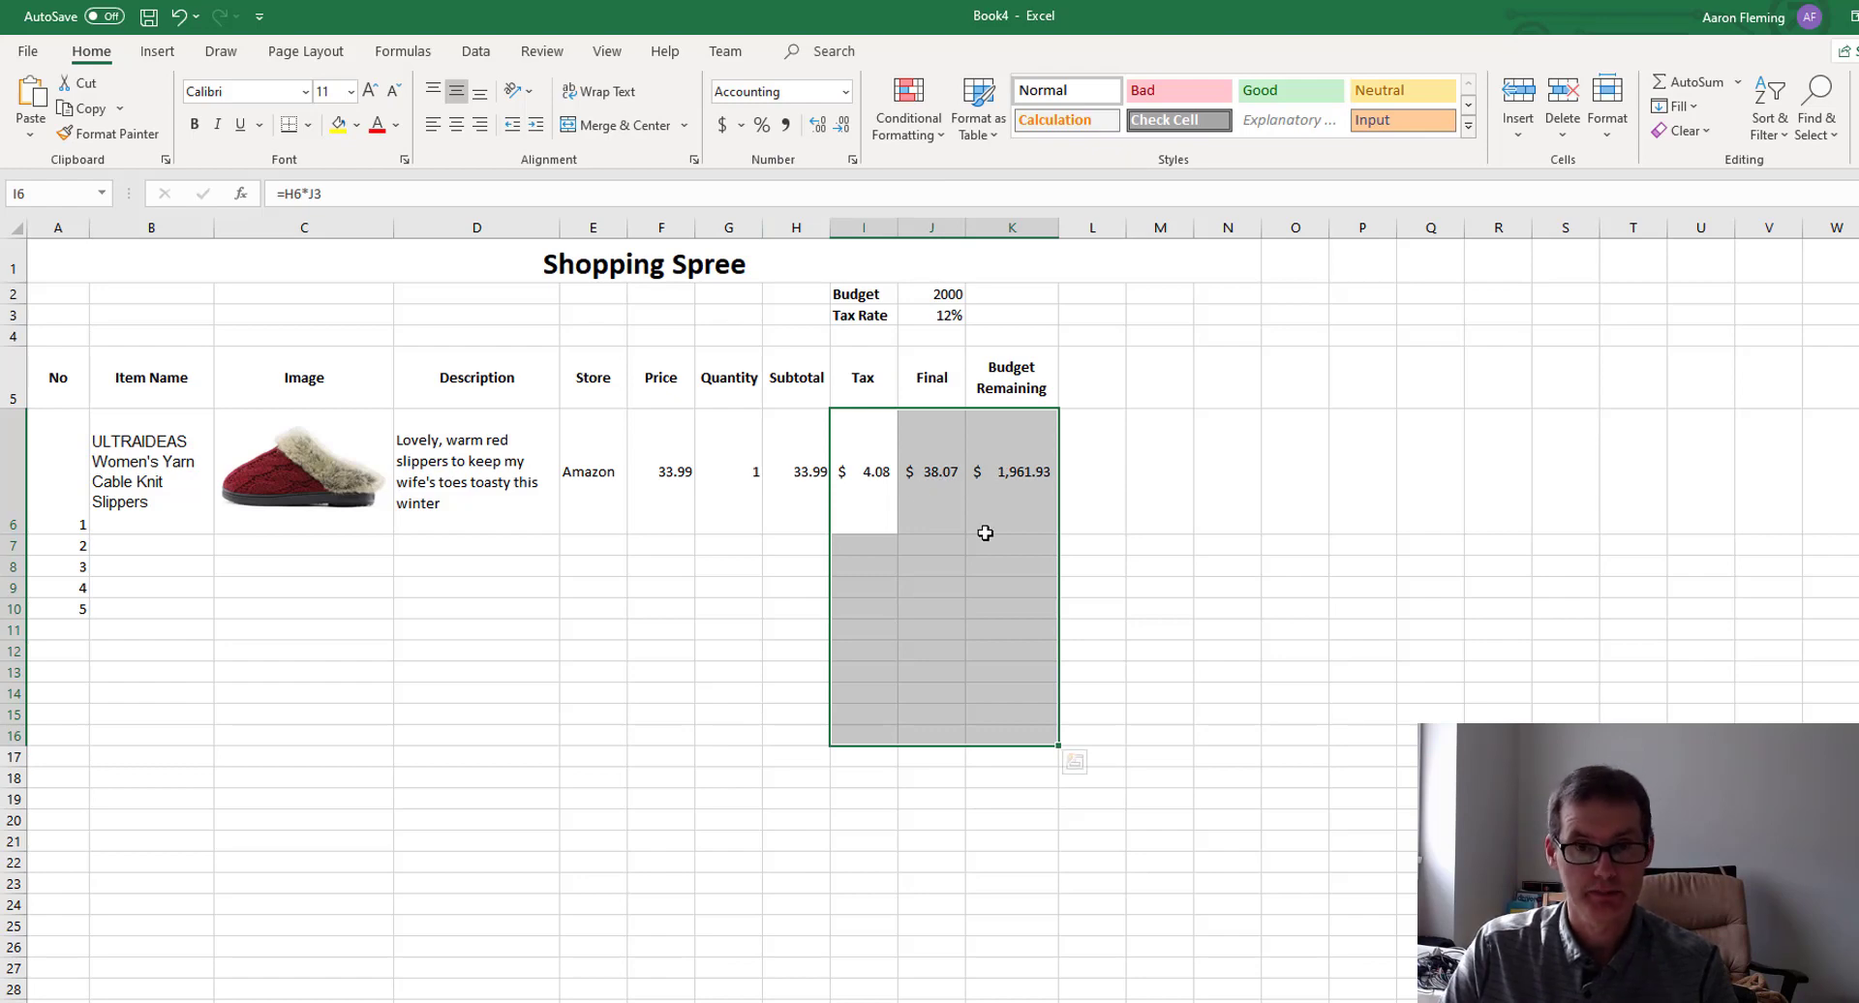
{"action": "left_click_drag", "start_coordinate": [668, 479], "coordinate": [656, 678]}
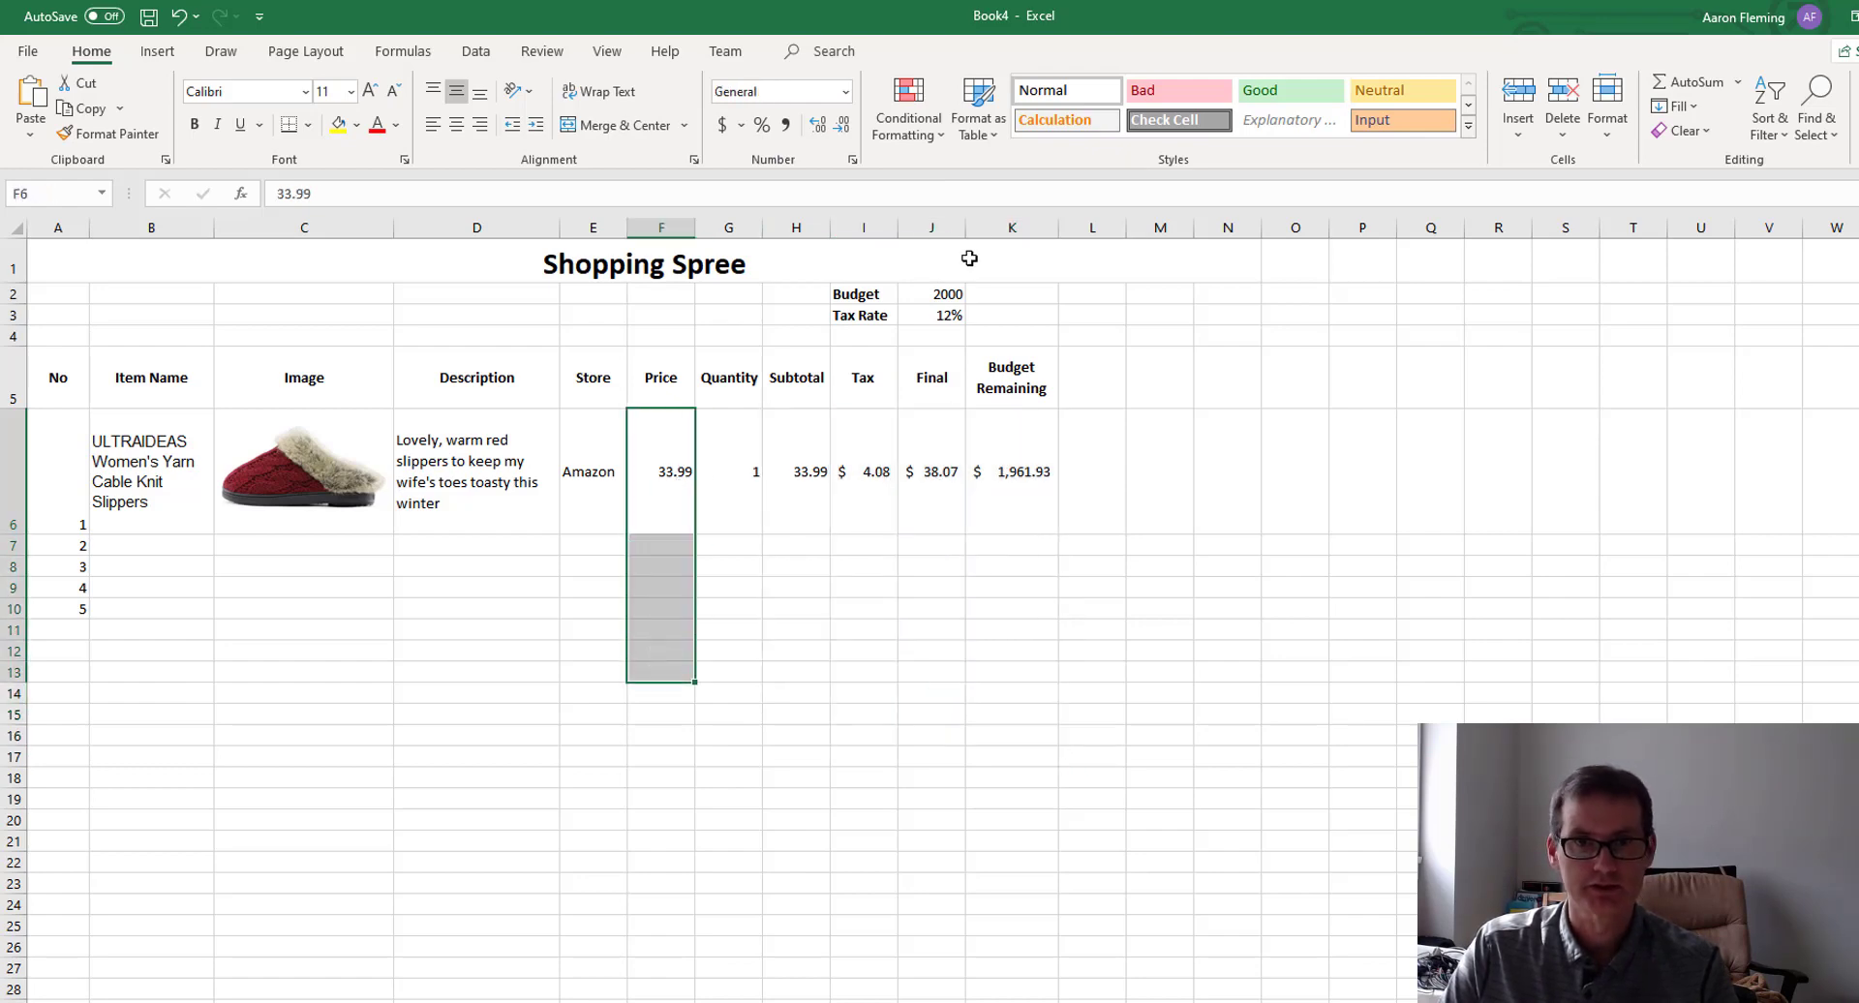
{"action": "left_click", "coordinate": [721, 126]}
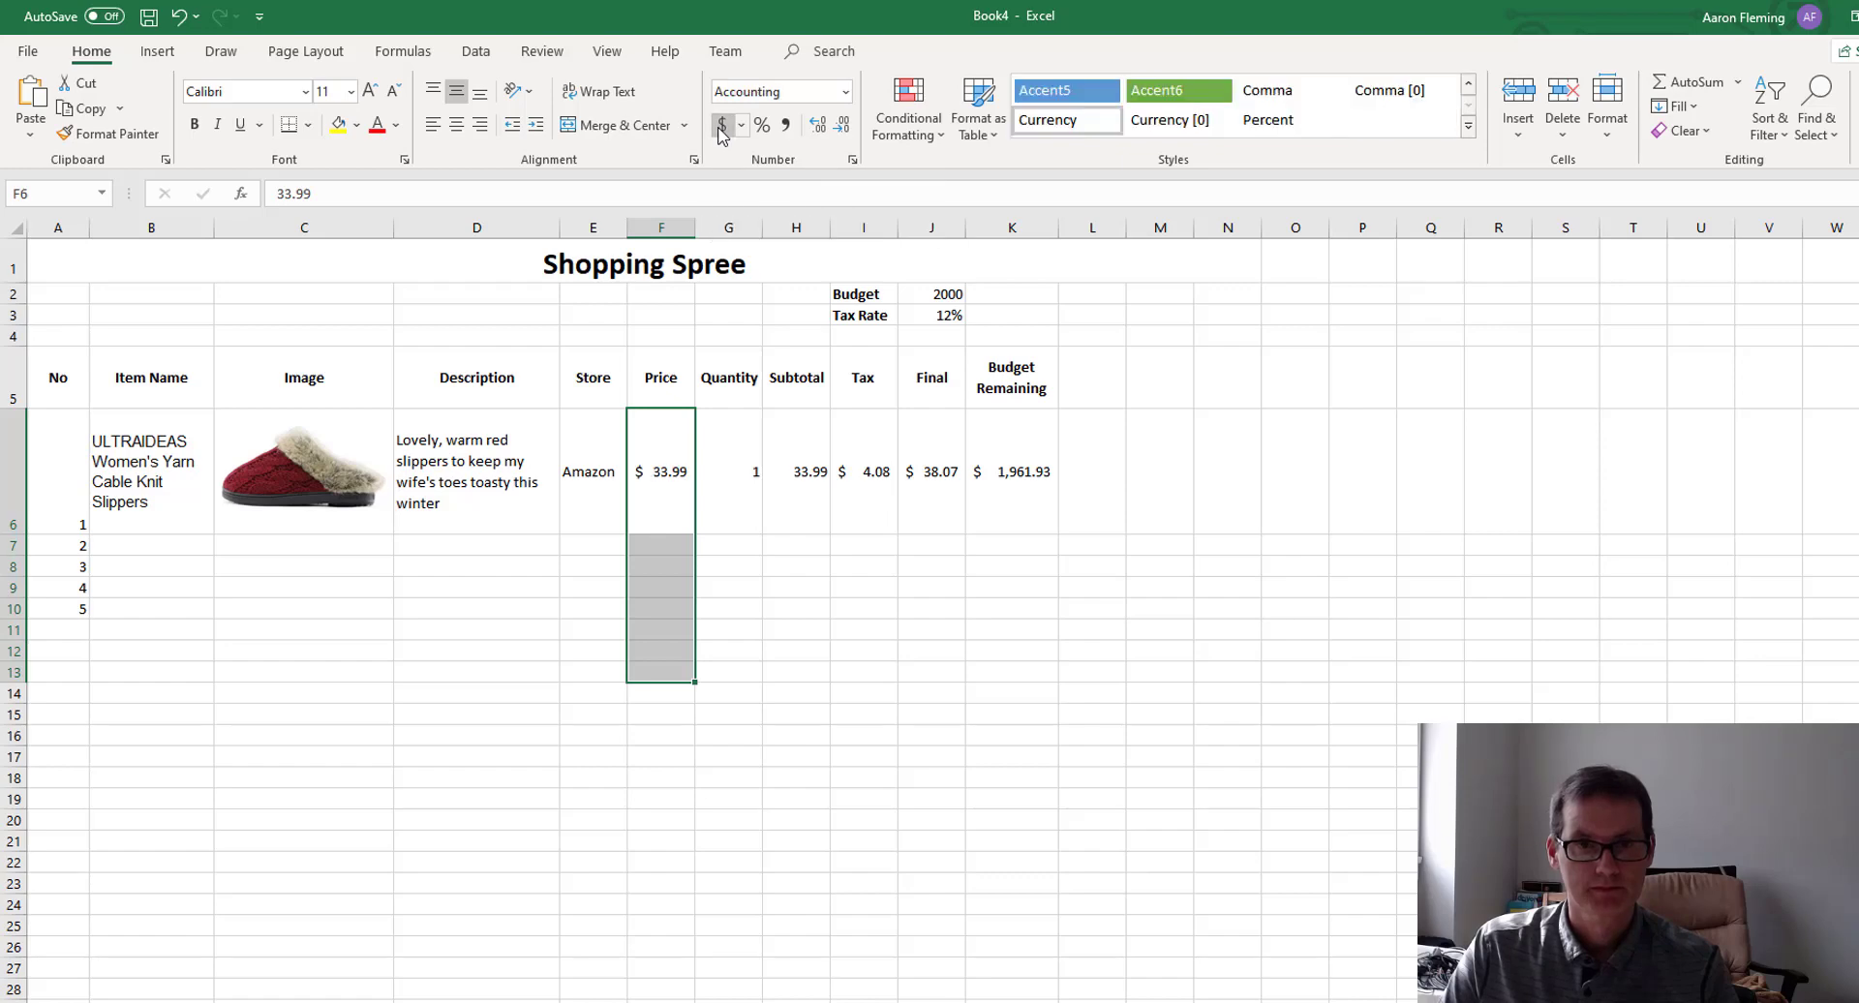
{"action": "left_click", "coordinate": [859, 674]}
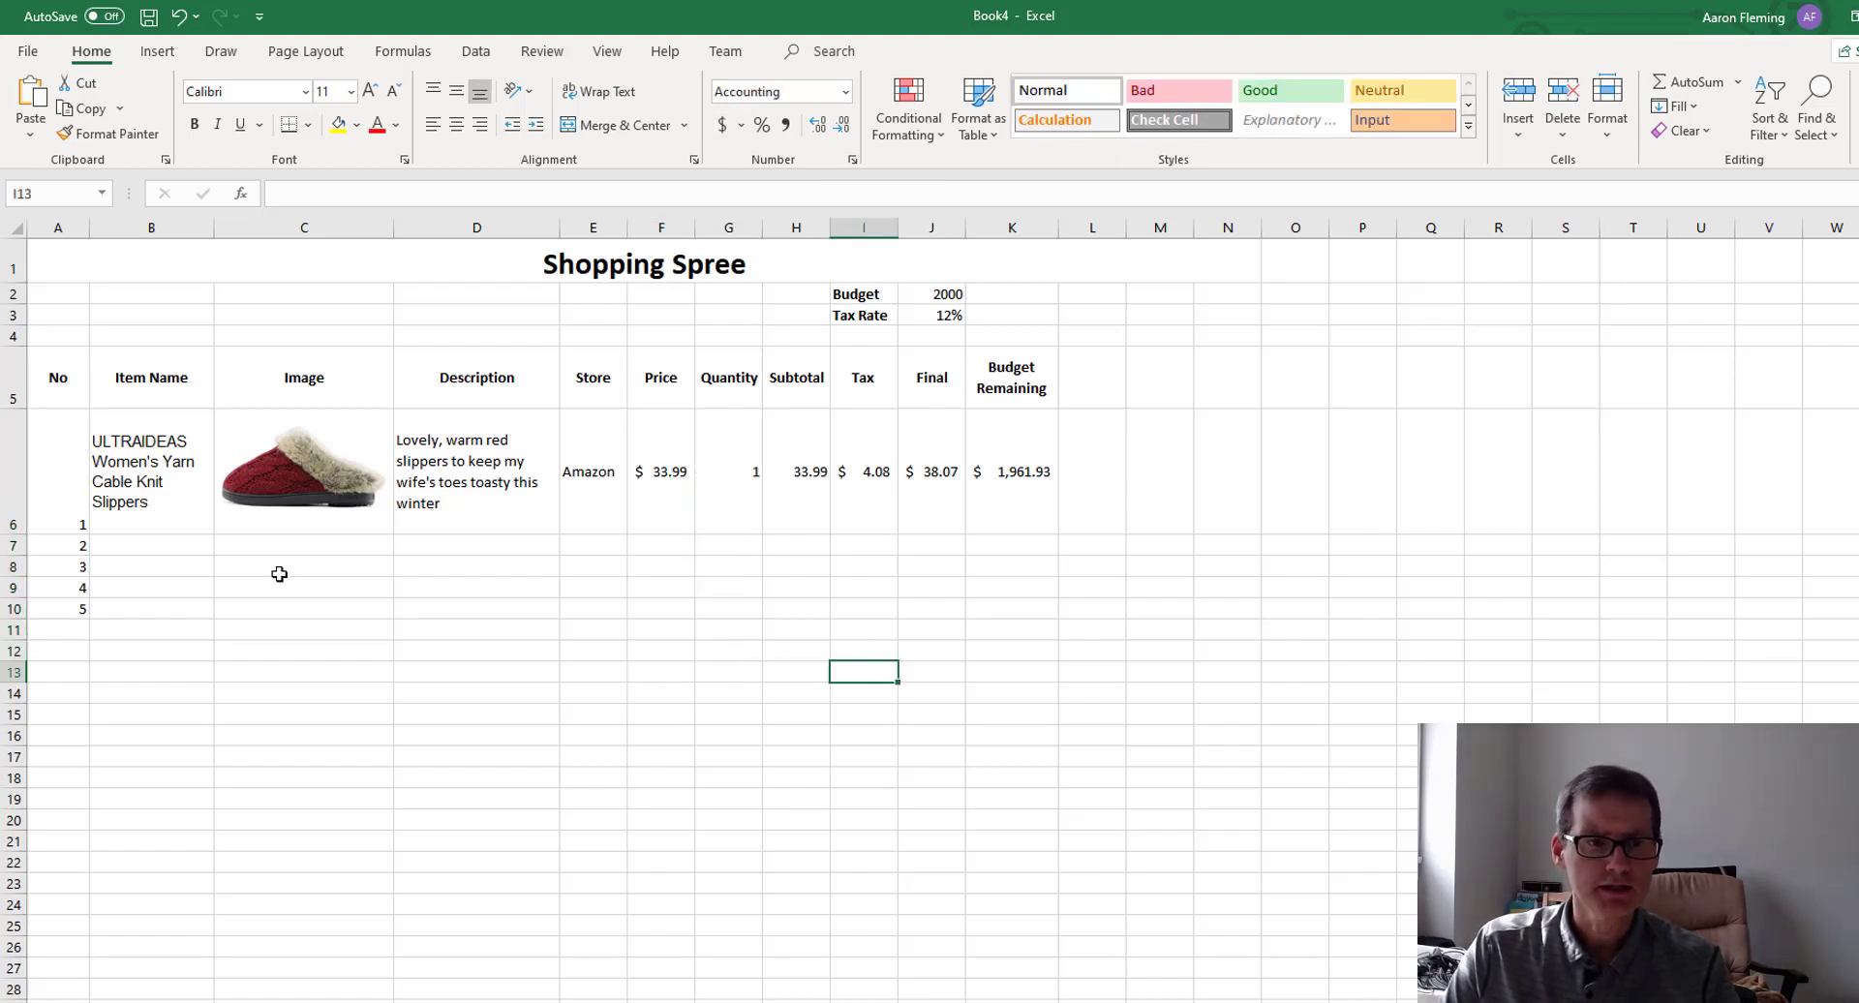
Drag row 7's lower border down so the row is tall enough for the next item.
{"action": "left_click_drag", "start_coordinate": [15, 556], "coordinate": [14, 636]}
{"action": "left_click_drag", "start_coordinate": [1309, 882], "coordinate": [1249, 997]}
{"action": "left_click", "coordinate": [1075, 708]}
{"action": "scroll", "coordinate": [896, 871], "scroll_direction": "up", "scroll_amount": 2}
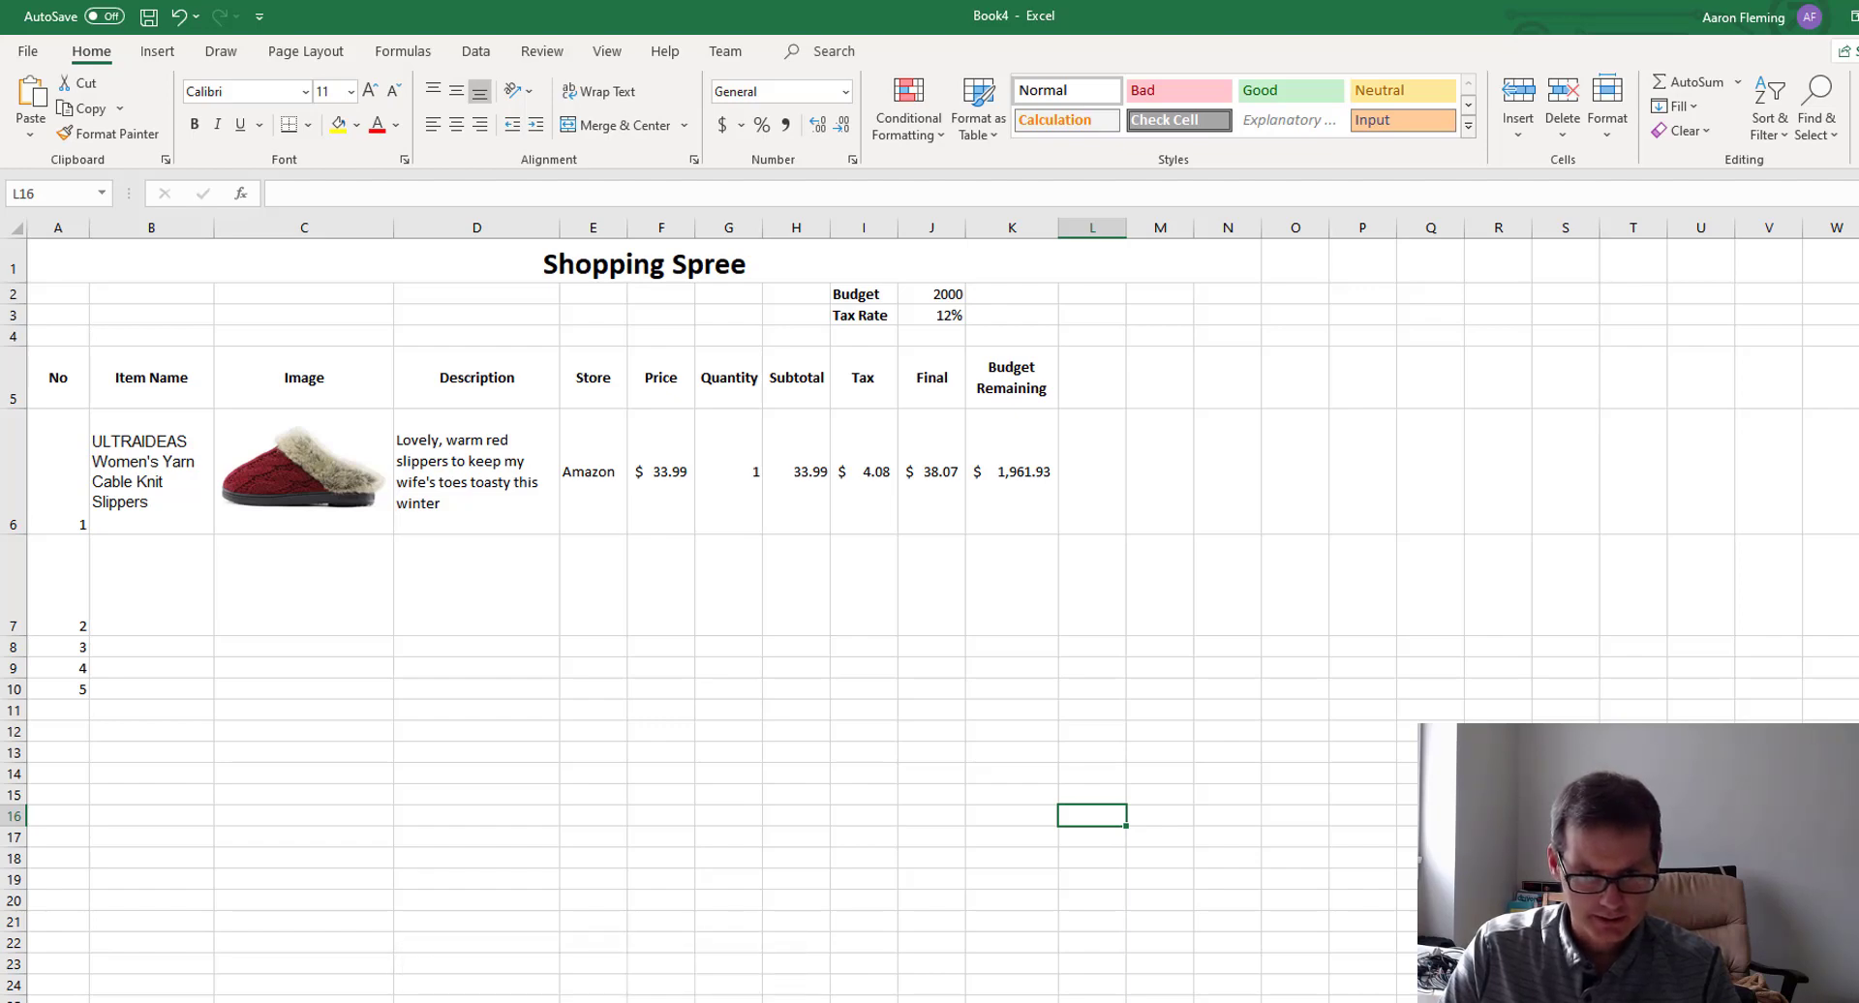
Return to Amazon.ca Today's Deals and open the Magnetic Eyelashes Kit deal.
{"action": "left_click", "coordinate": [706, 968]}
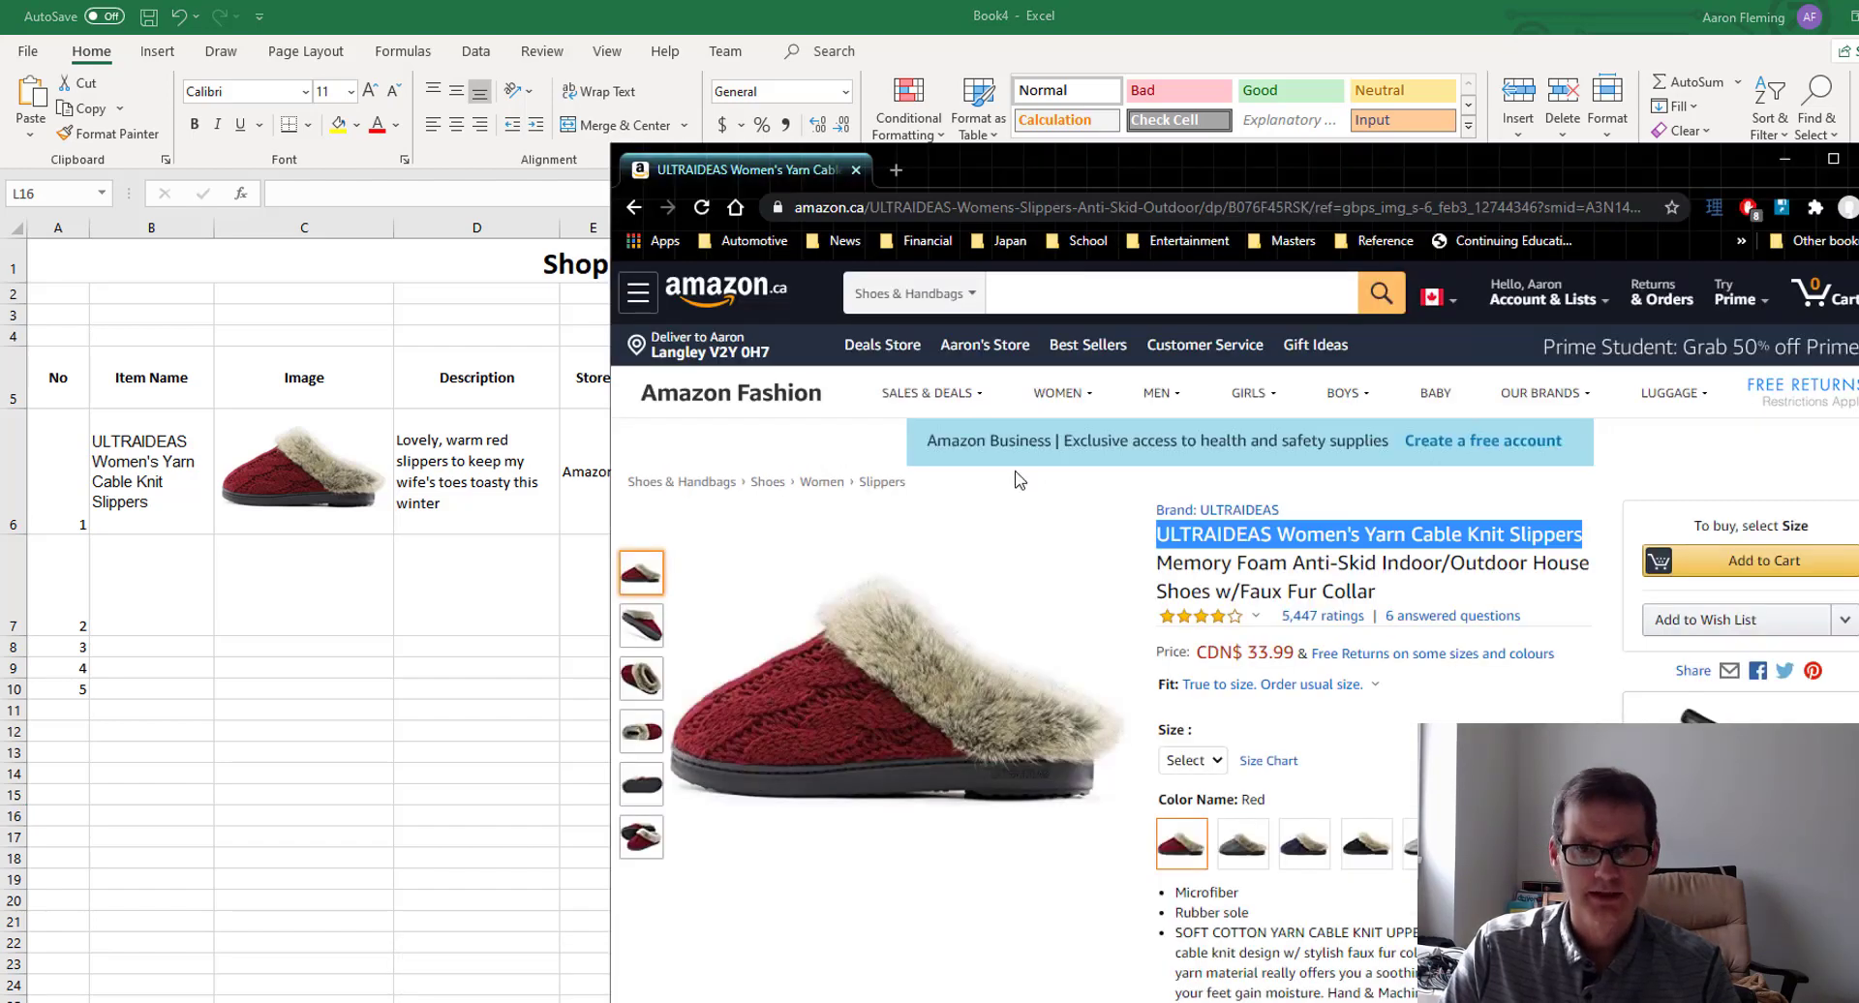
{"action": "left_click", "coordinate": [636, 209]}
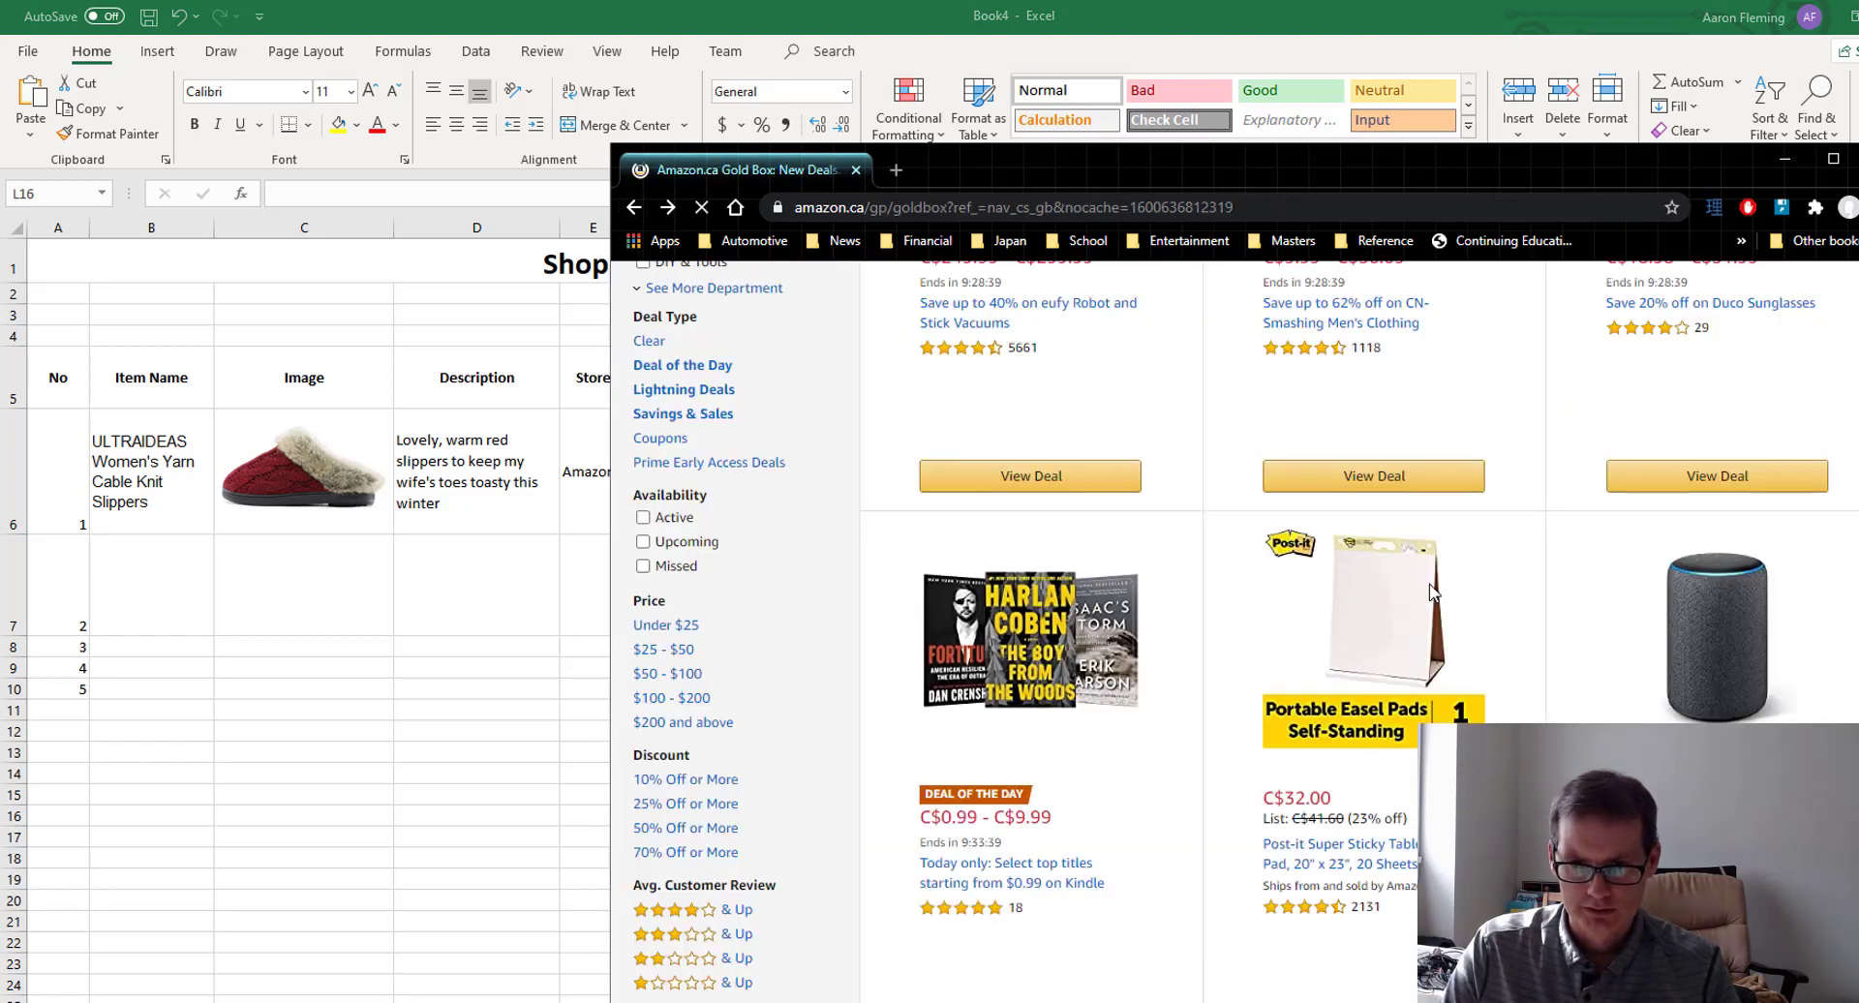
{"action": "scroll", "coordinate": [1431, 592], "scroll_direction": "down", "scroll_amount": 8}
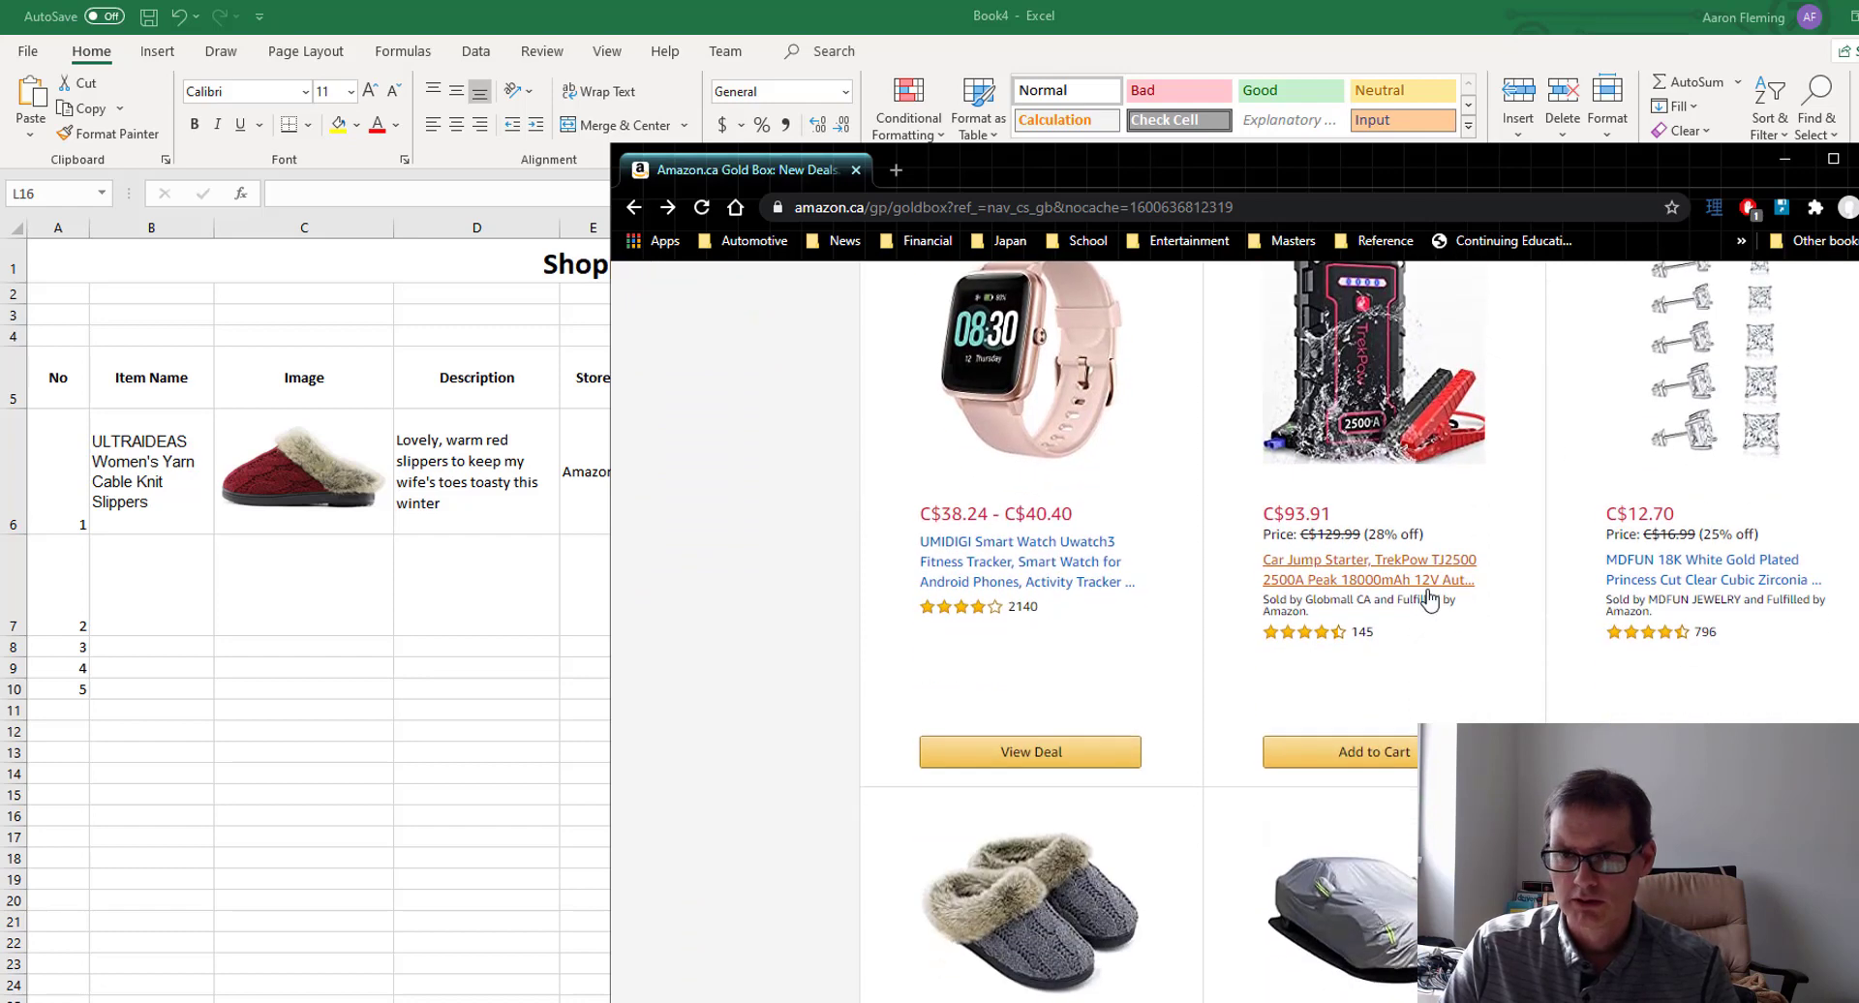
{"action": "scroll", "coordinate": [1430, 597], "scroll_direction": "down", "scroll_amount": 4}
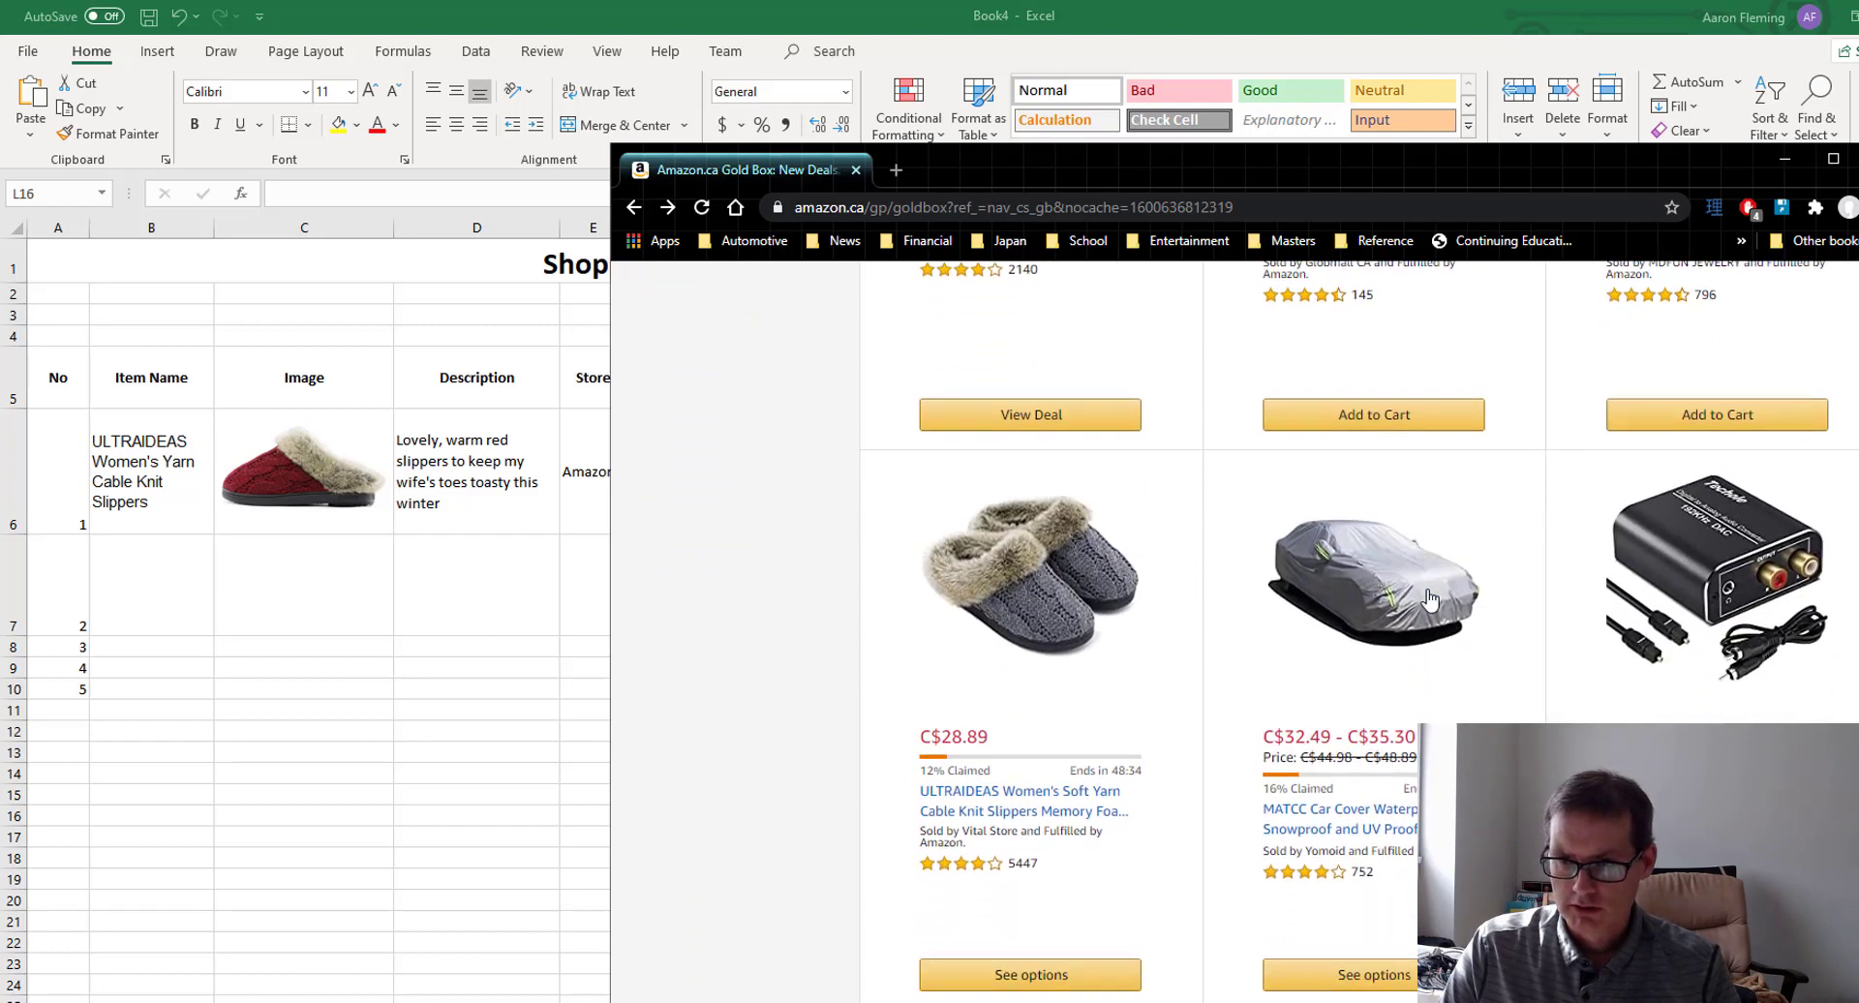
{"action": "scroll", "coordinate": [1429, 597], "scroll_direction": "down", "scroll_amount": 5}
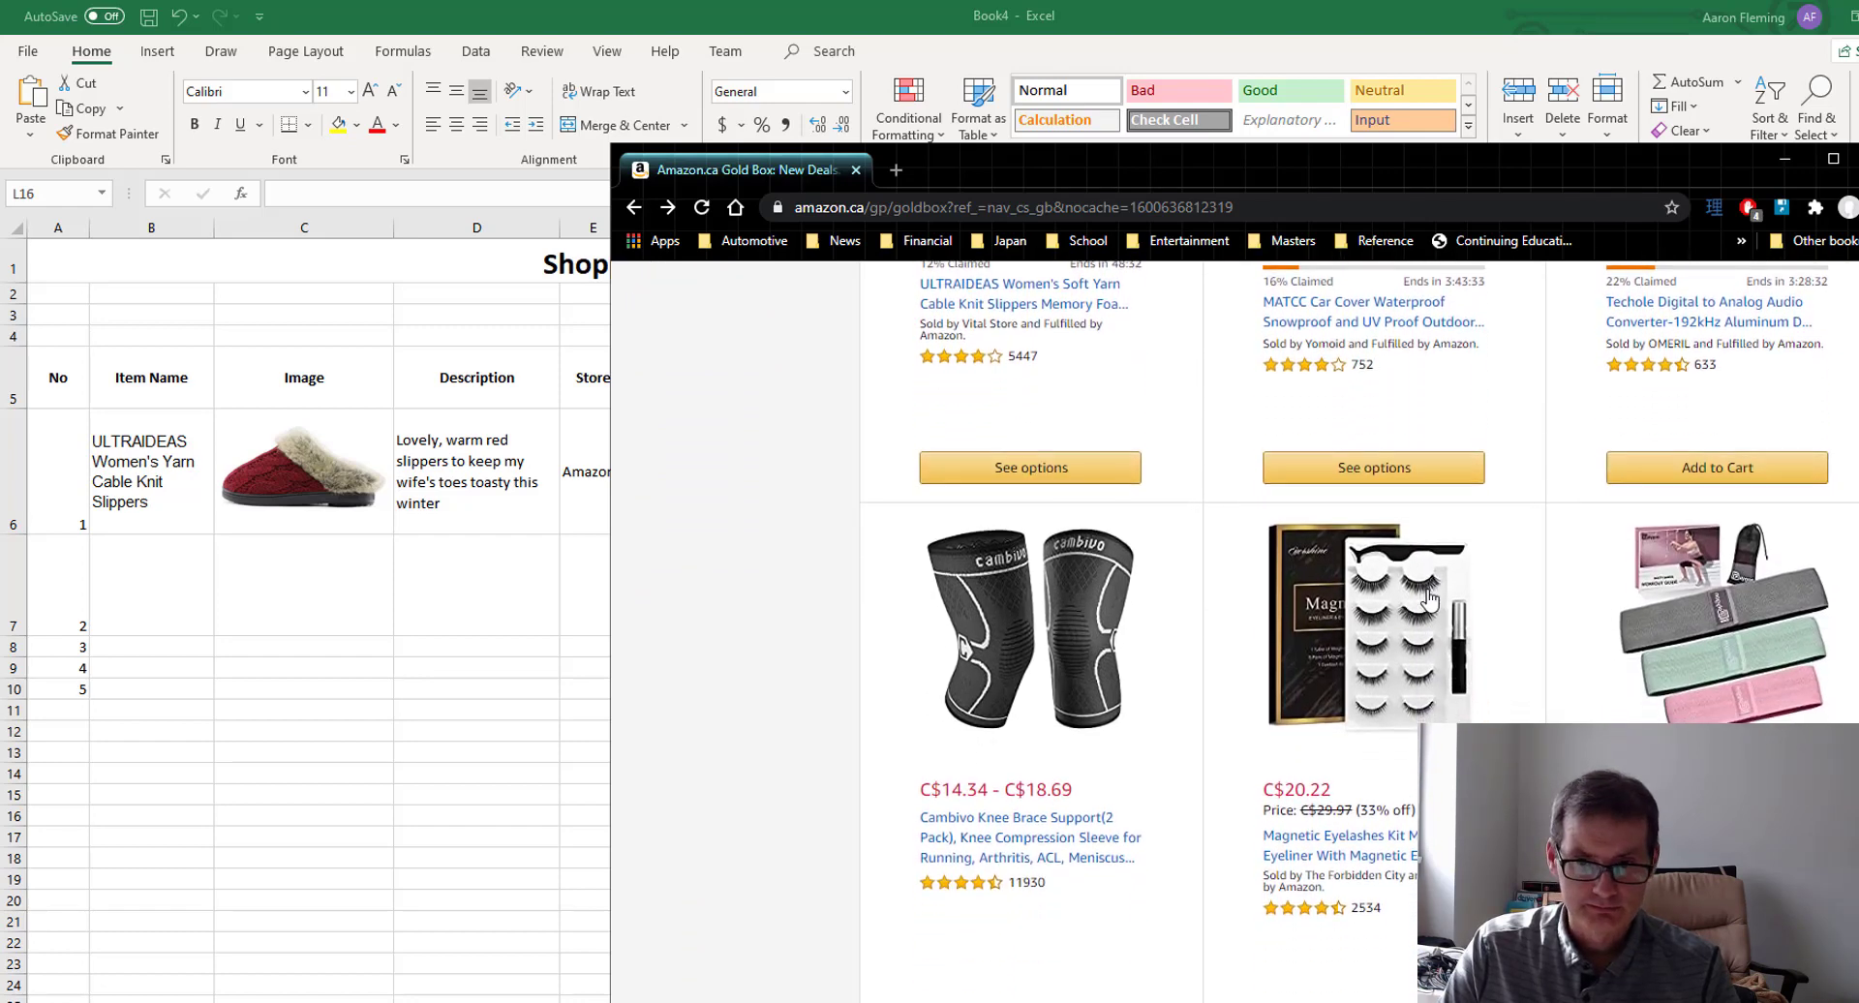
{"action": "left_click", "coordinate": [1369, 616]}
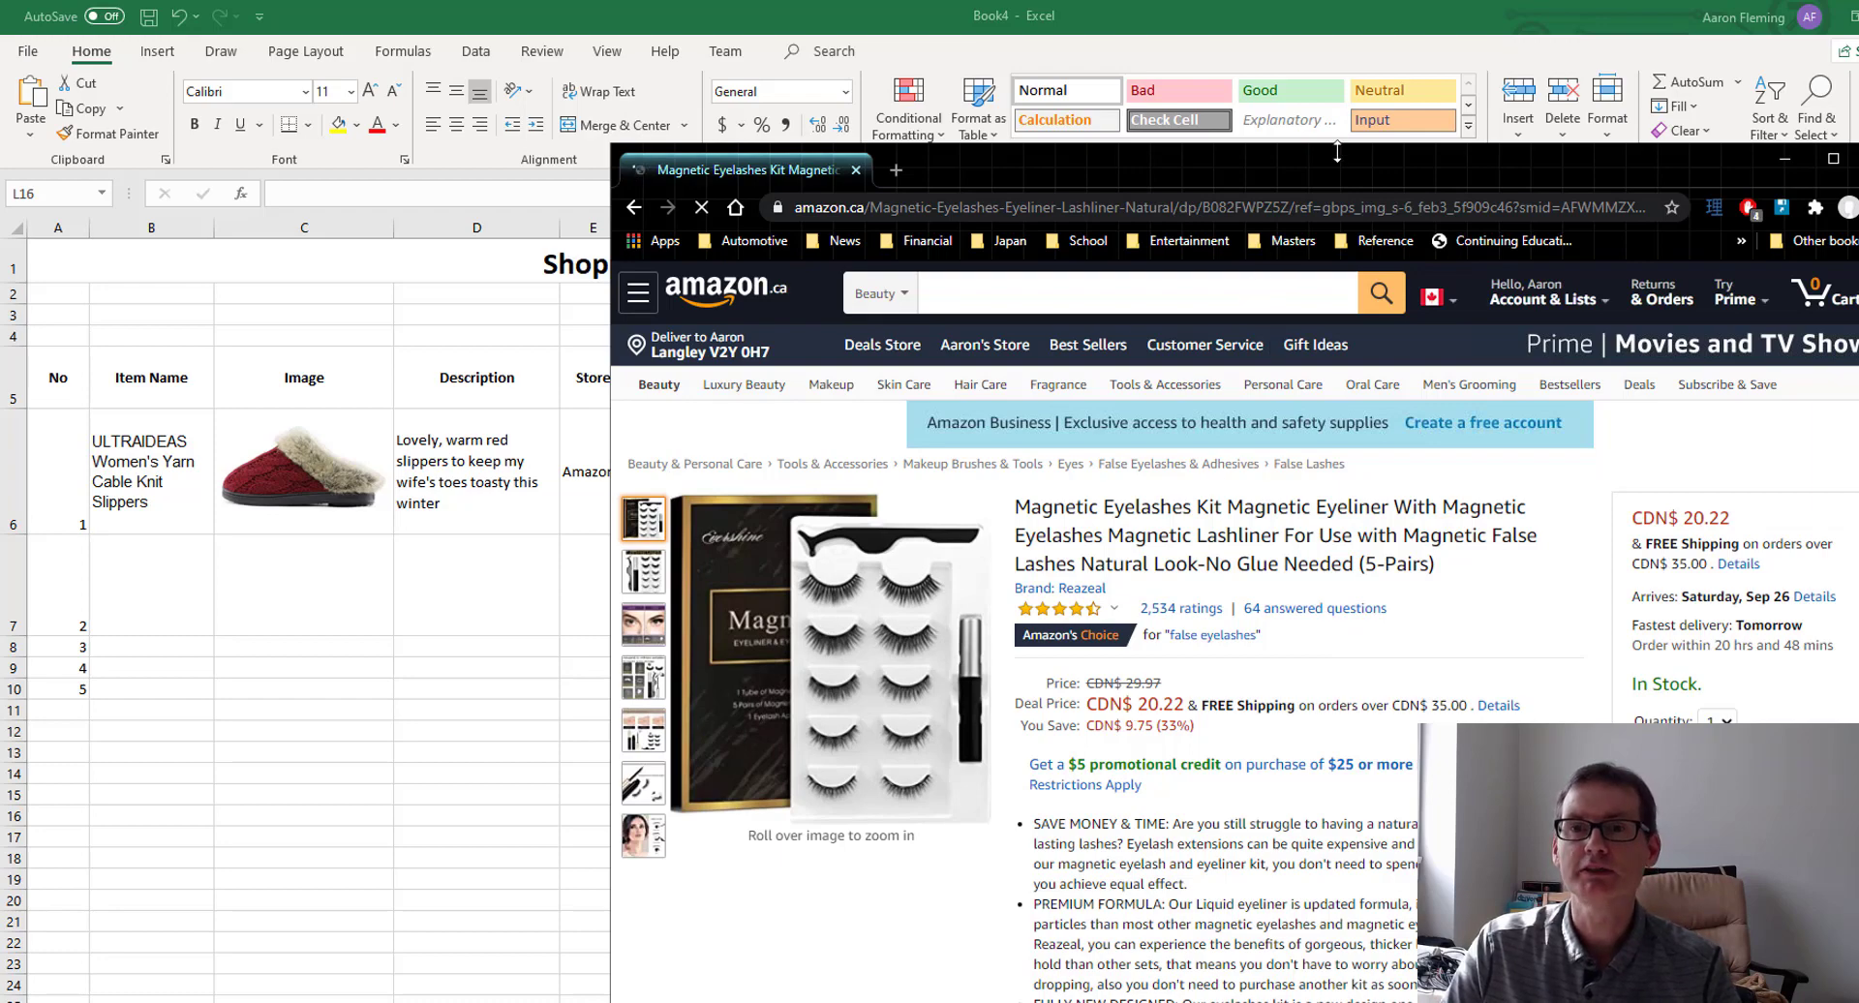
Select the 'Magnetic Eyelashes Kit' product name in the page title.
{"action": "left_click_drag", "start_coordinate": [736, 170], "coordinate": [1476, 148]}
{"action": "left_click_drag", "start_coordinate": [1160, 484], "coordinate": [1243, 515]}
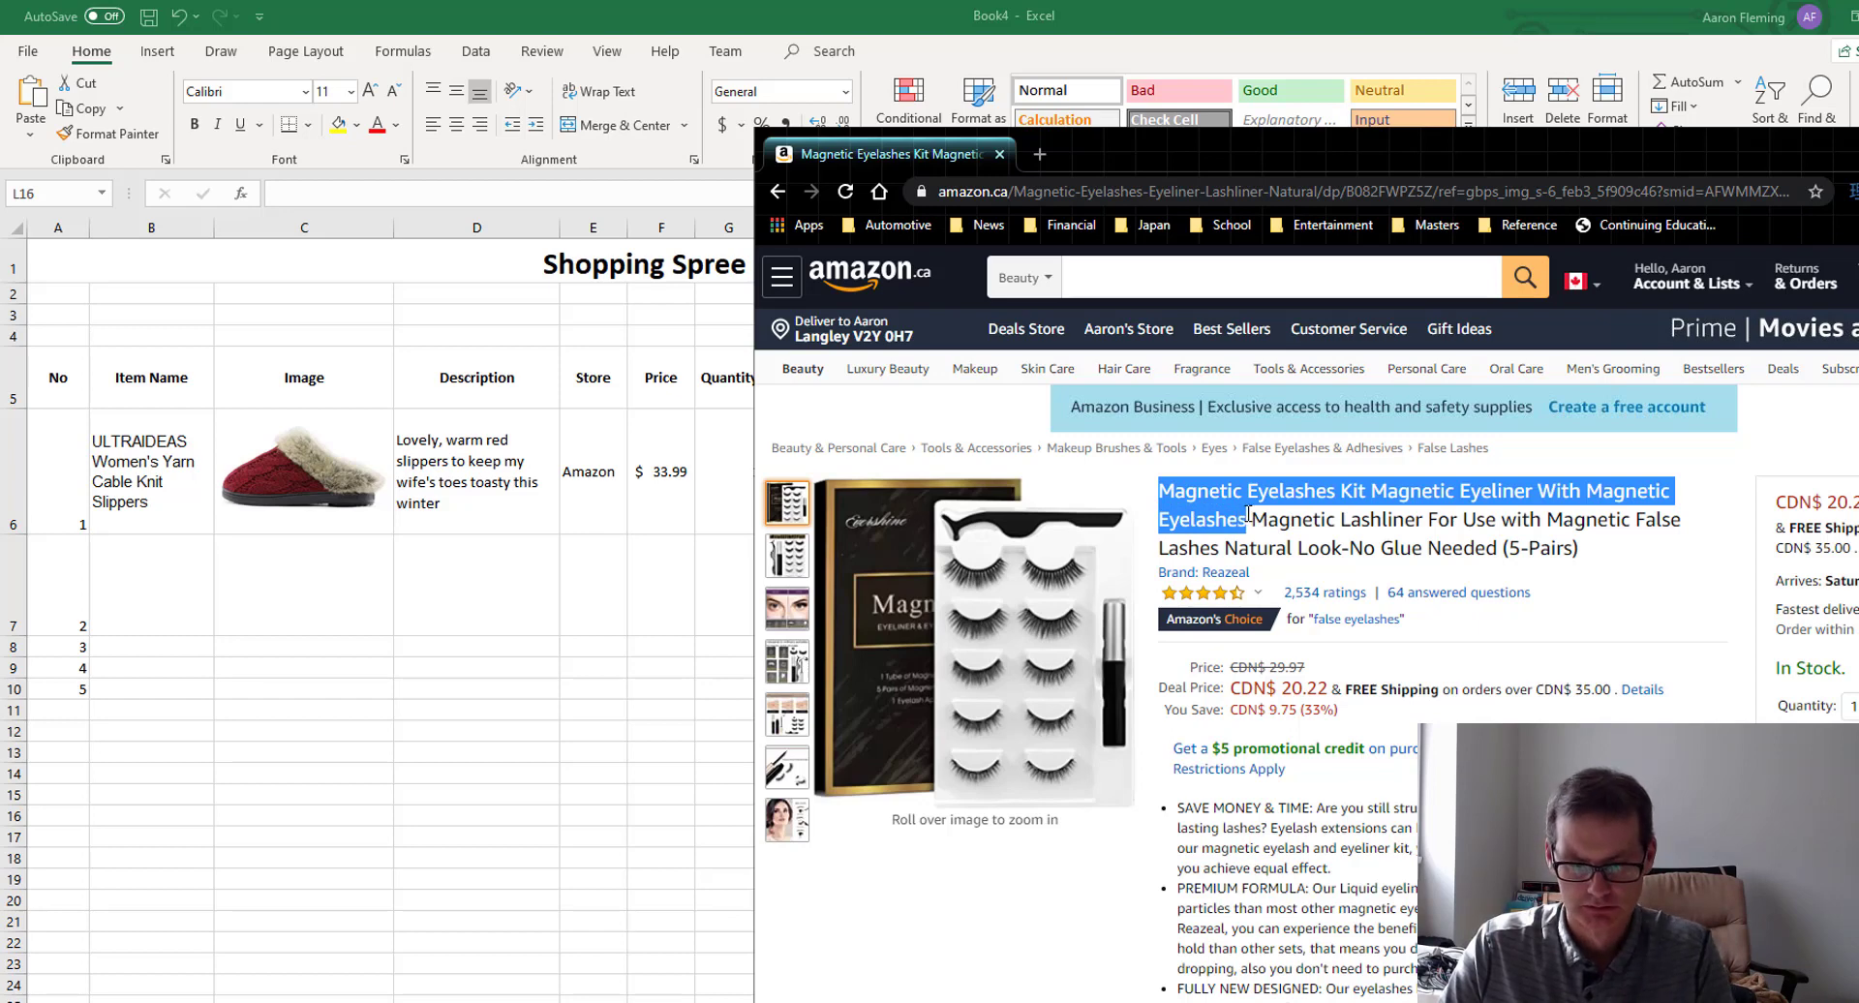
{"action": "left_click_drag", "start_coordinate": [1242, 515], "coordinate": [1249, 516]}
{"action": "key", "text": "ctrl+c"}
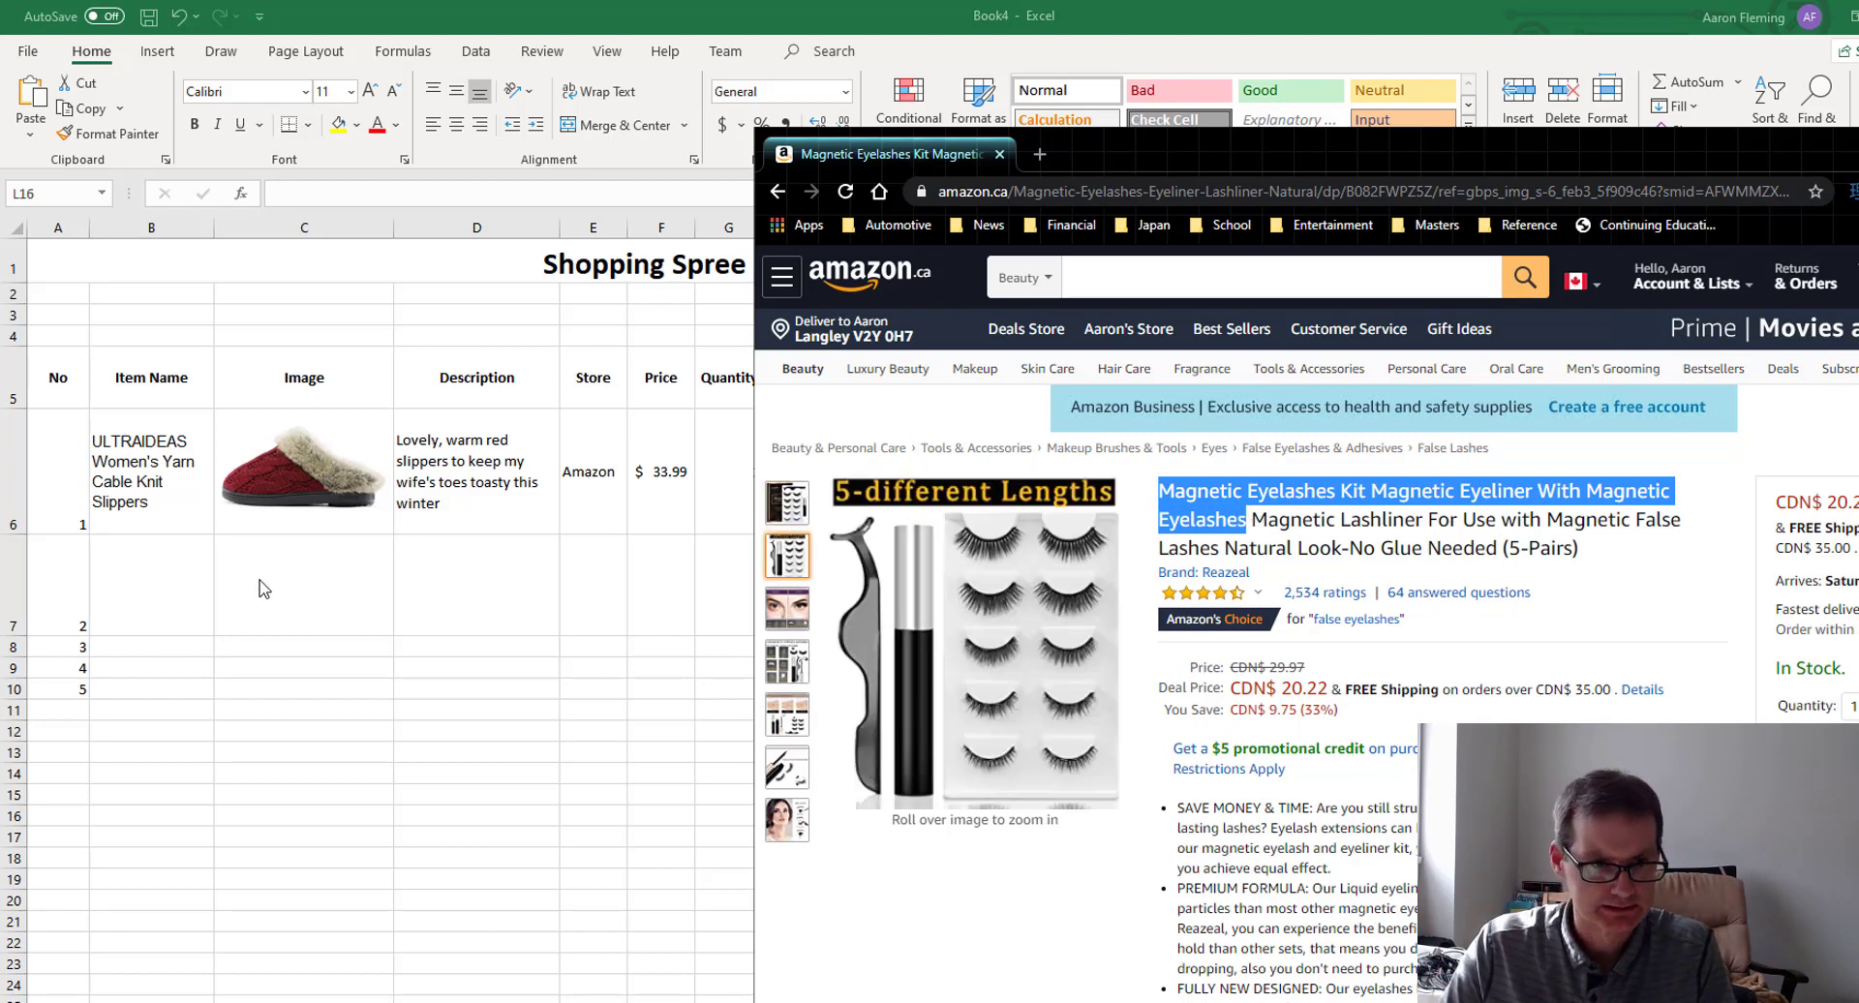
Paste 'Magnetic Eyelashes Kit Magnetic Eyeliner With Magnetic Eyelashes' into B7 and shrink it to 10 pt.
{"action": "left_click", "coordinate": [139, 574]}
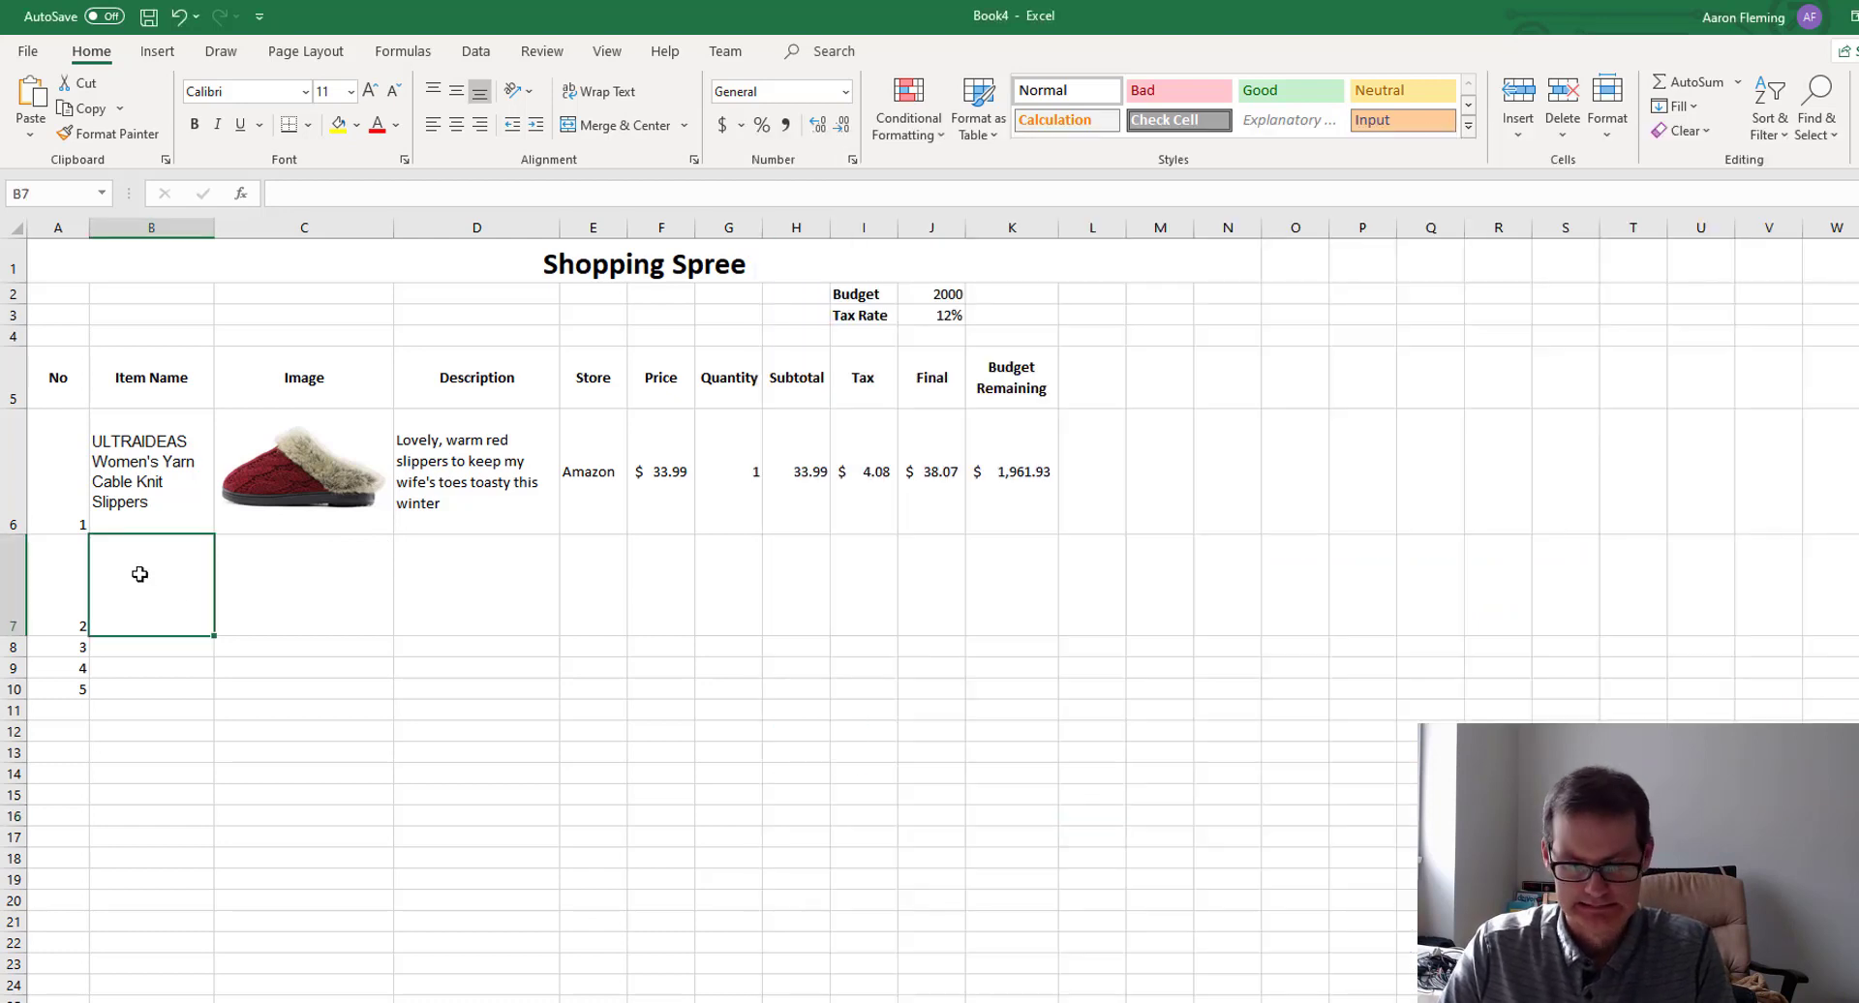
{"action": "key", "text": "ctrl+v"}
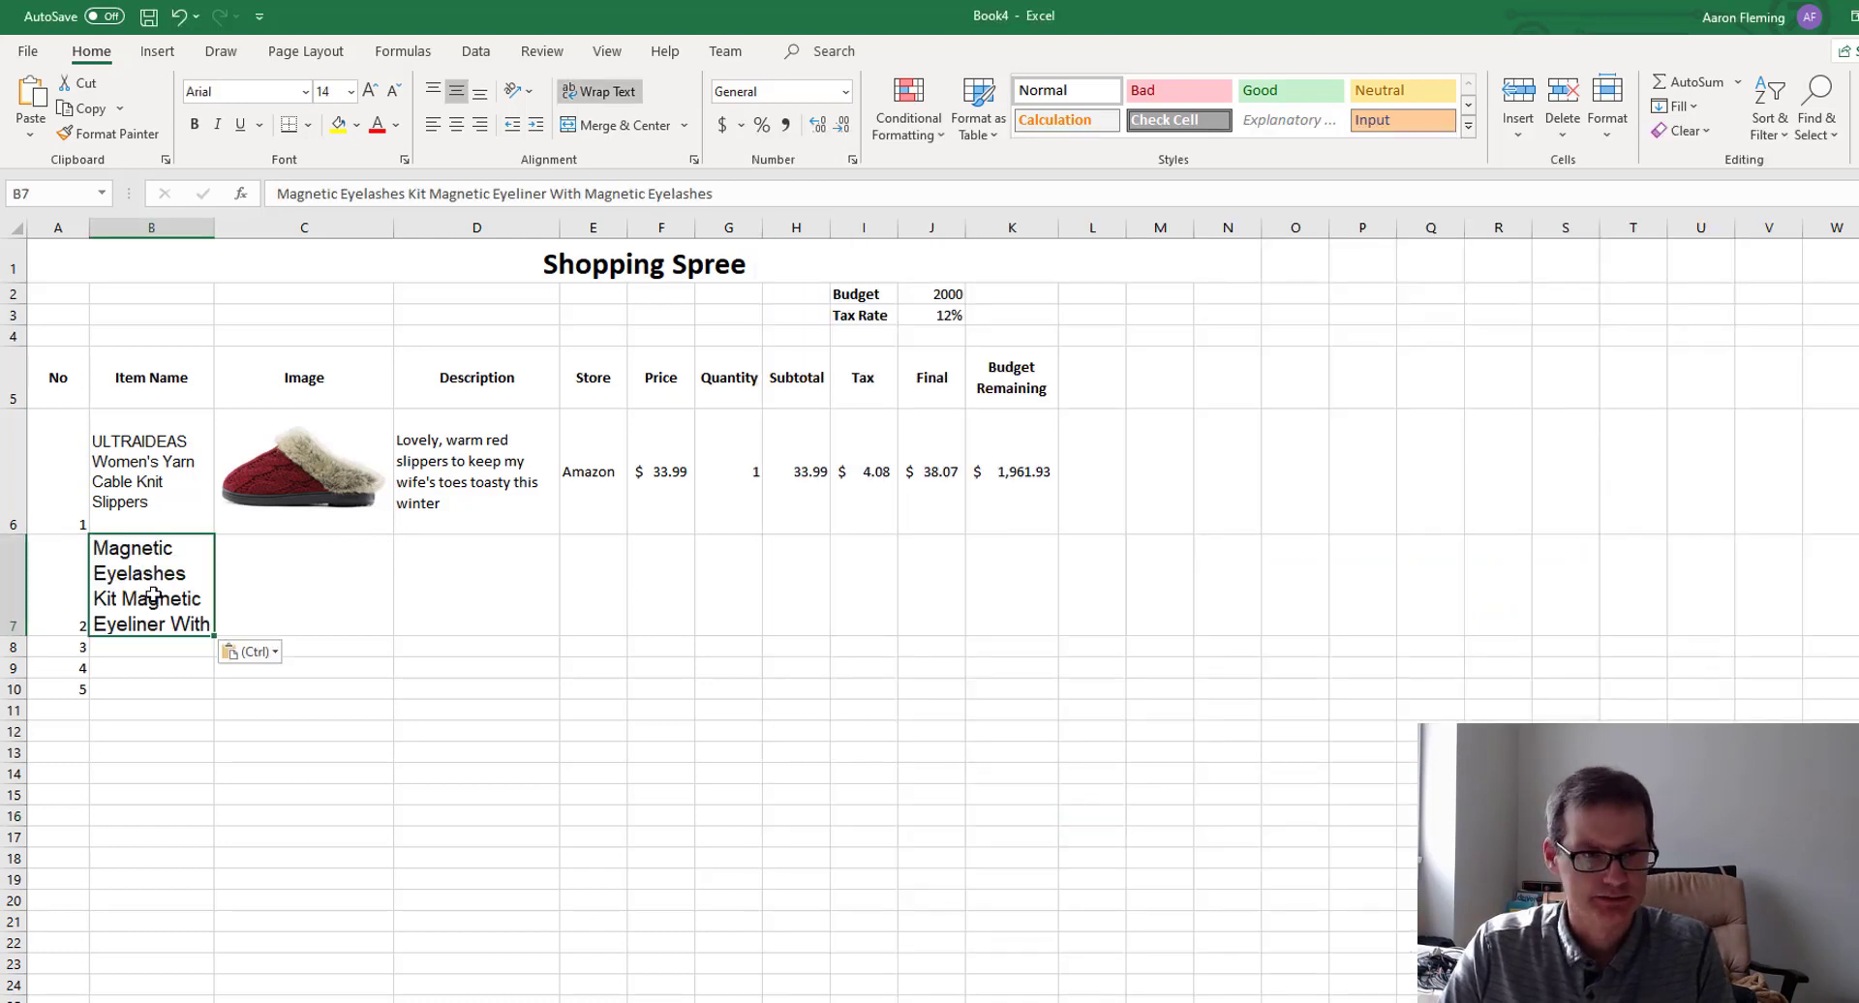
{"action": "left_click", "coordinate": [390, 94]}
{"action": "left_click", "coordinate": [390, 94]}
{"action": "left_click", "coordinate": [391, 94]}
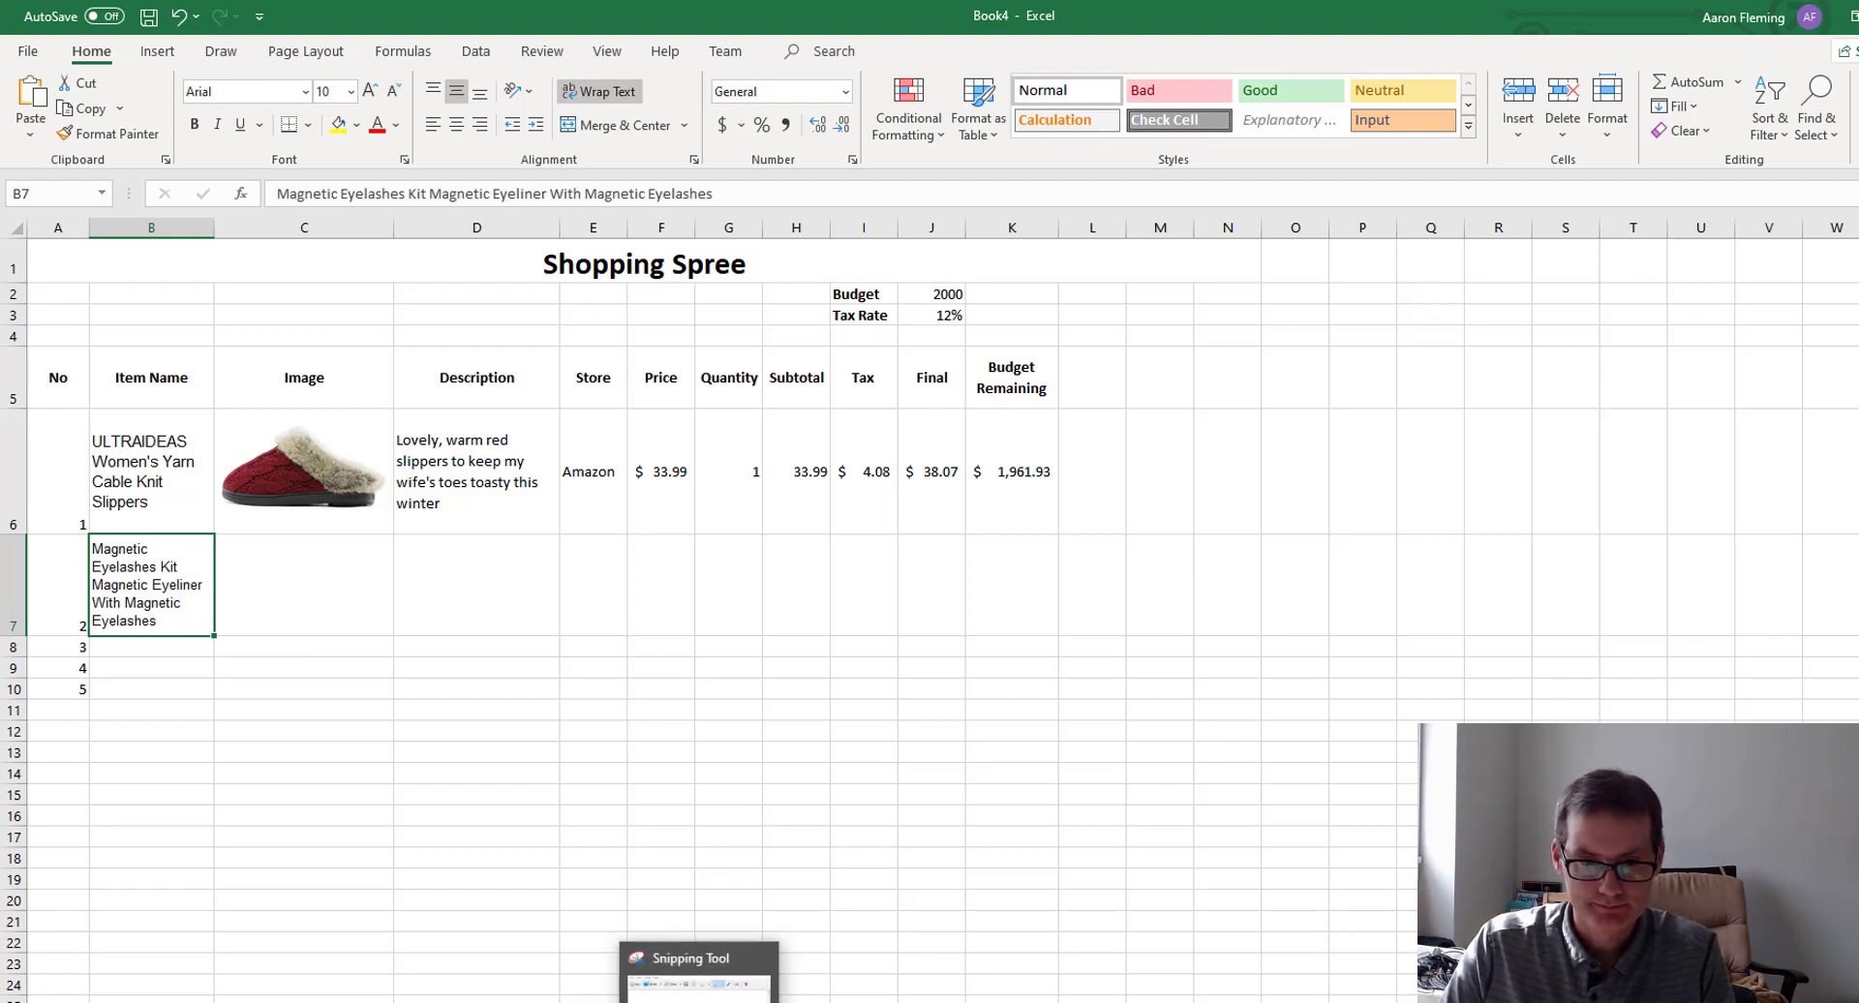
Snip a rectangle around the magnetic eyelash kit photo on the Amazon product page.
{"action": "mouse_move", "coordinate": [596, 1001]}
{"action": "left_click", "coordinate": [709, 978]}
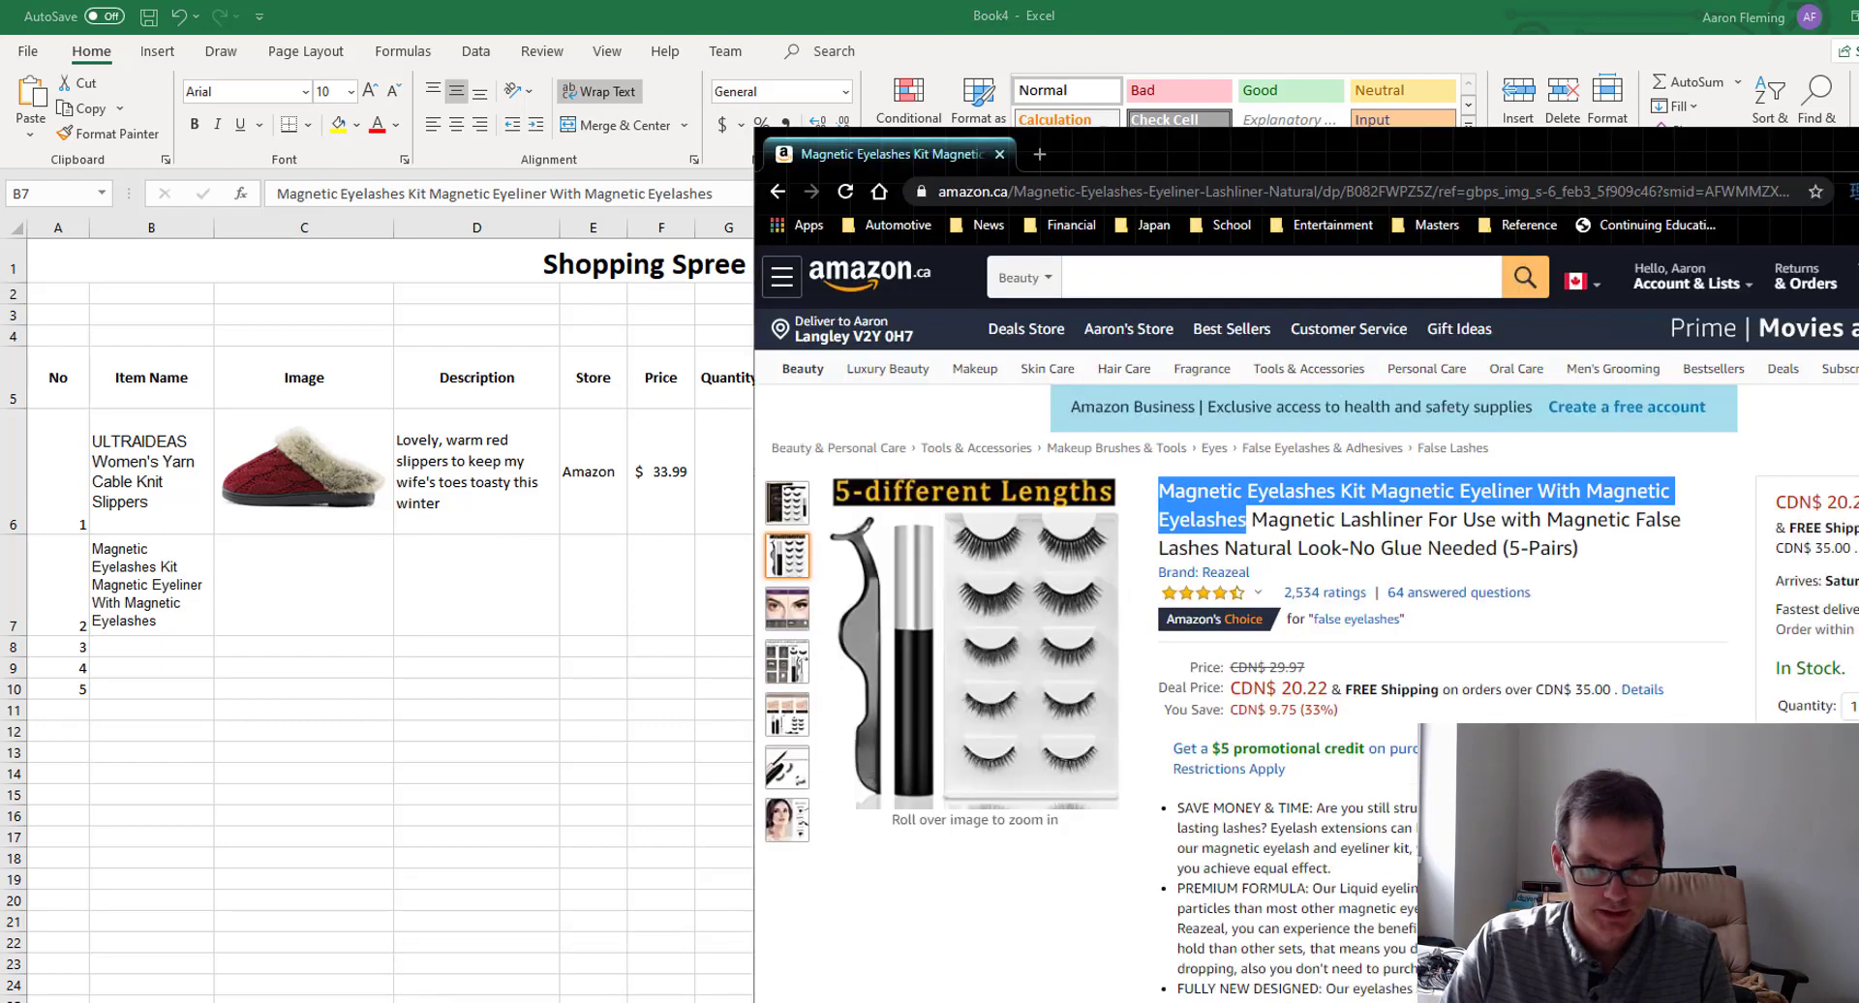
{"action": "left_click", "coordinate": [916, 462]}
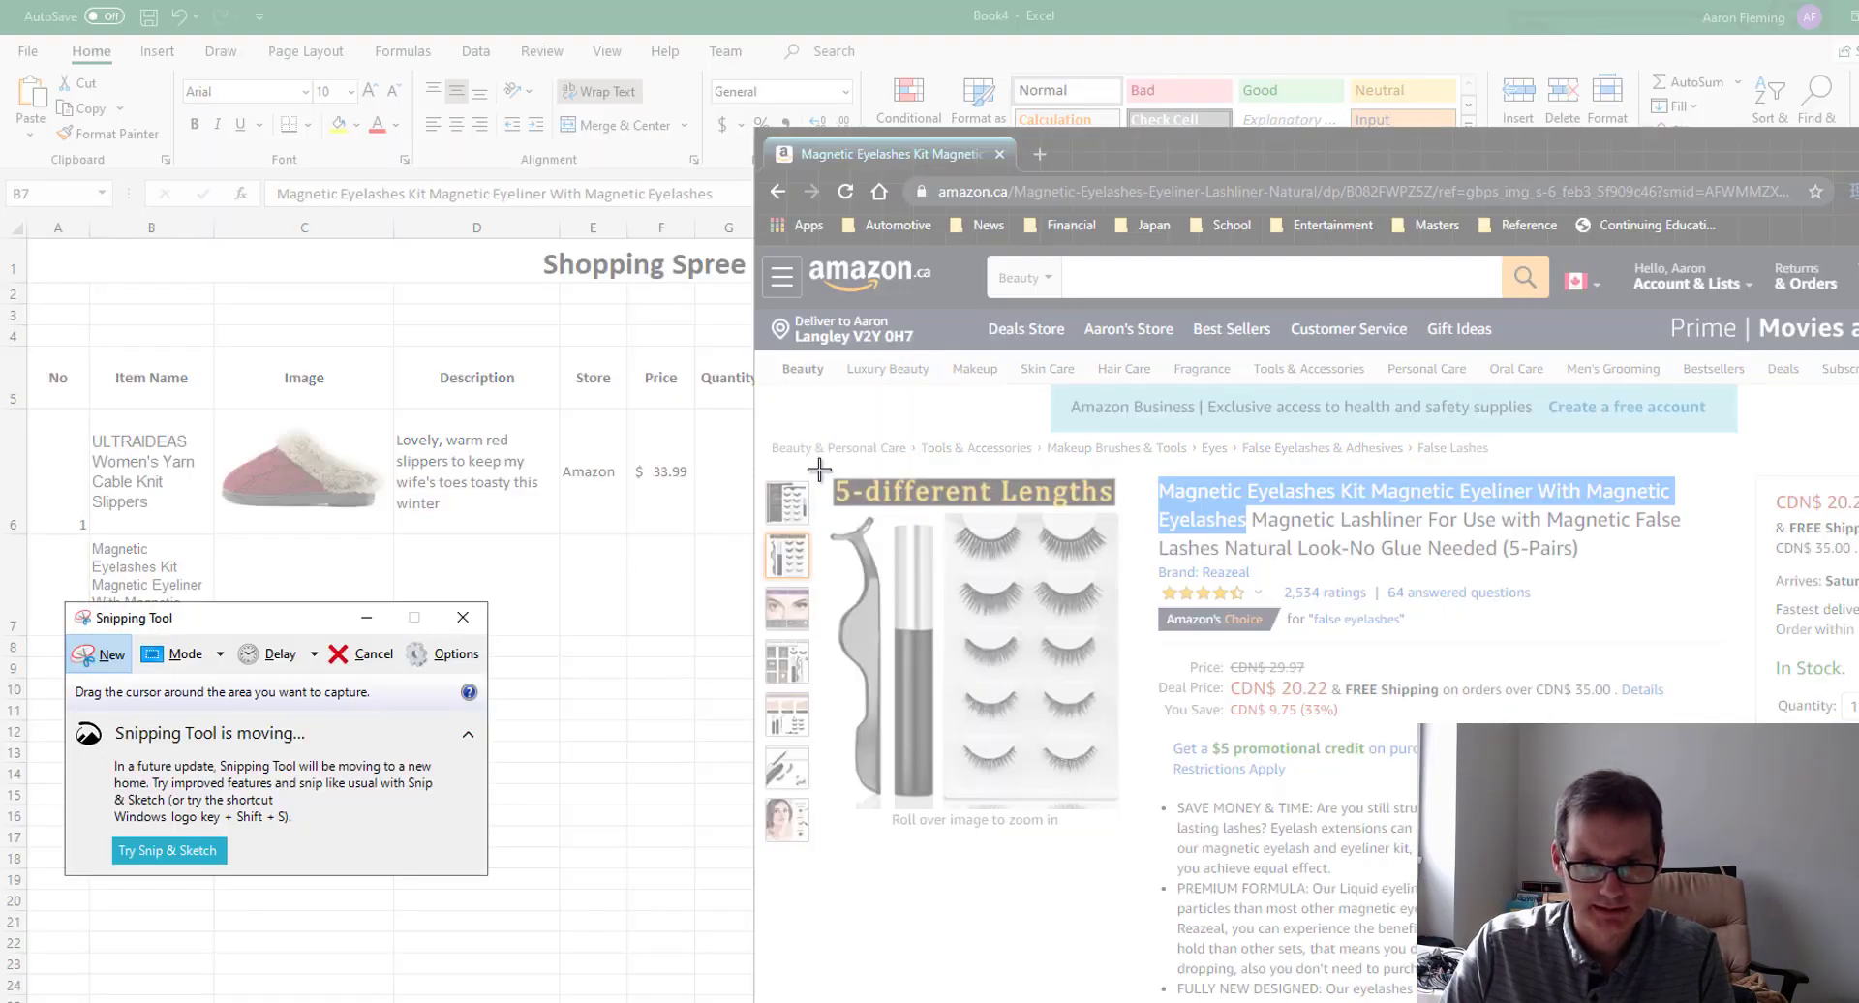
{"action": "left_click_drag", "start_coordinate": [819, 469], "coordinate": [1132, 812]}
Paste the eyelash photo into the sheet and resize it to sit in C7.
{"action": "left_click", "coordinate": [343, 568]}
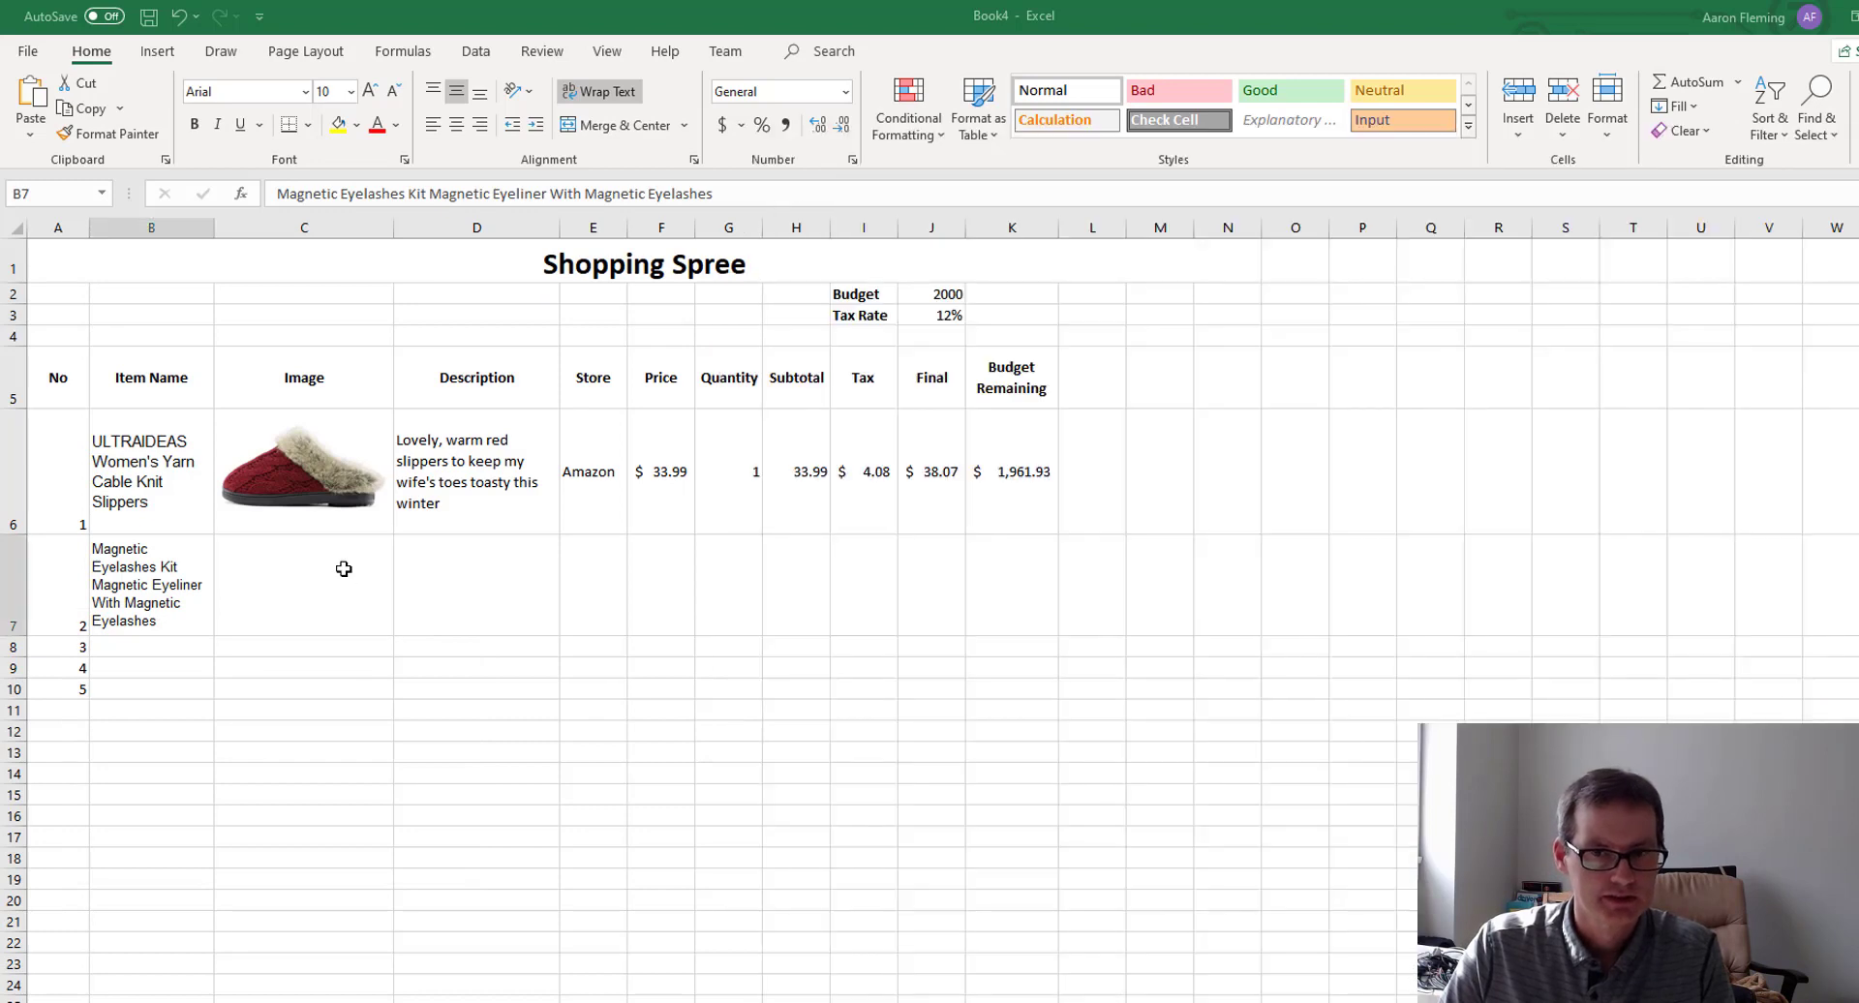
{"action": "key", "text": "ctrl+v"}
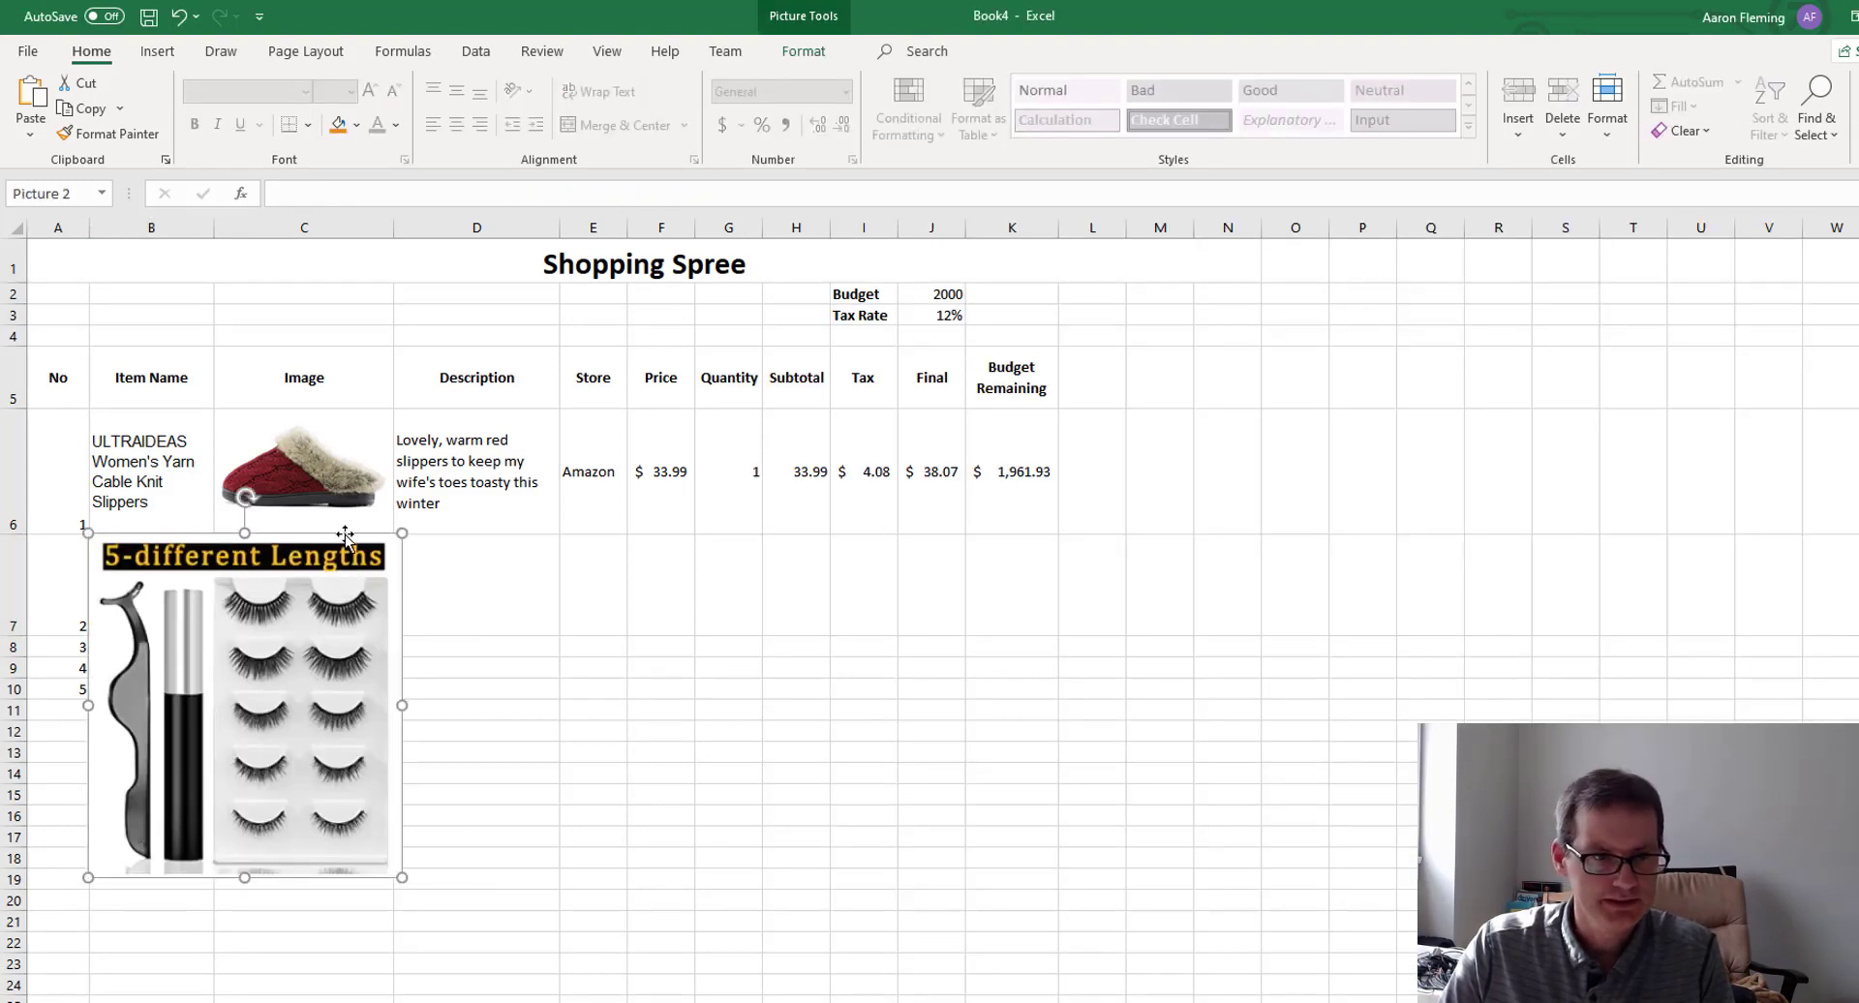
{"action": "left_click_drag", "start_coordinate": [401, 532], "coordinate": [321, 578]}
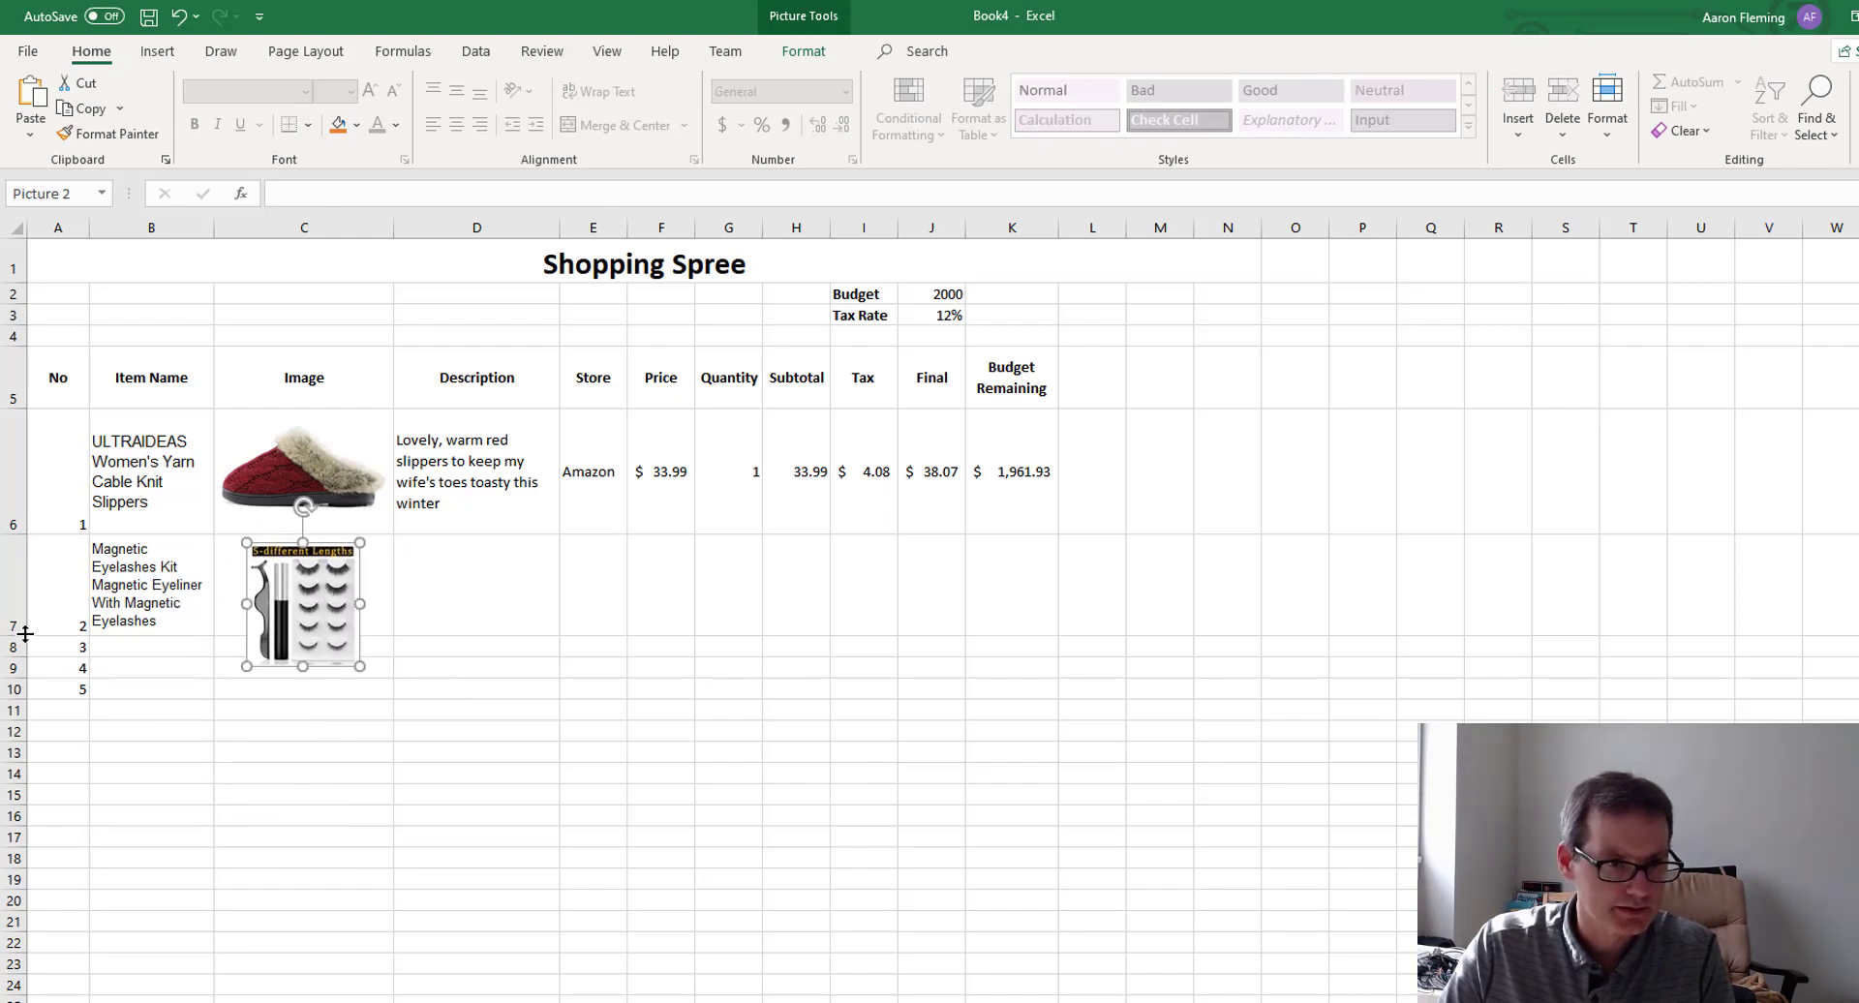
Heighten row 7 to fit the picture and vertically centre item numbers 1 and 2 in A6:A7.
{"action": "left_click_drag", "start_coordinate": [11, 636], "coordinate": [10, 689]}
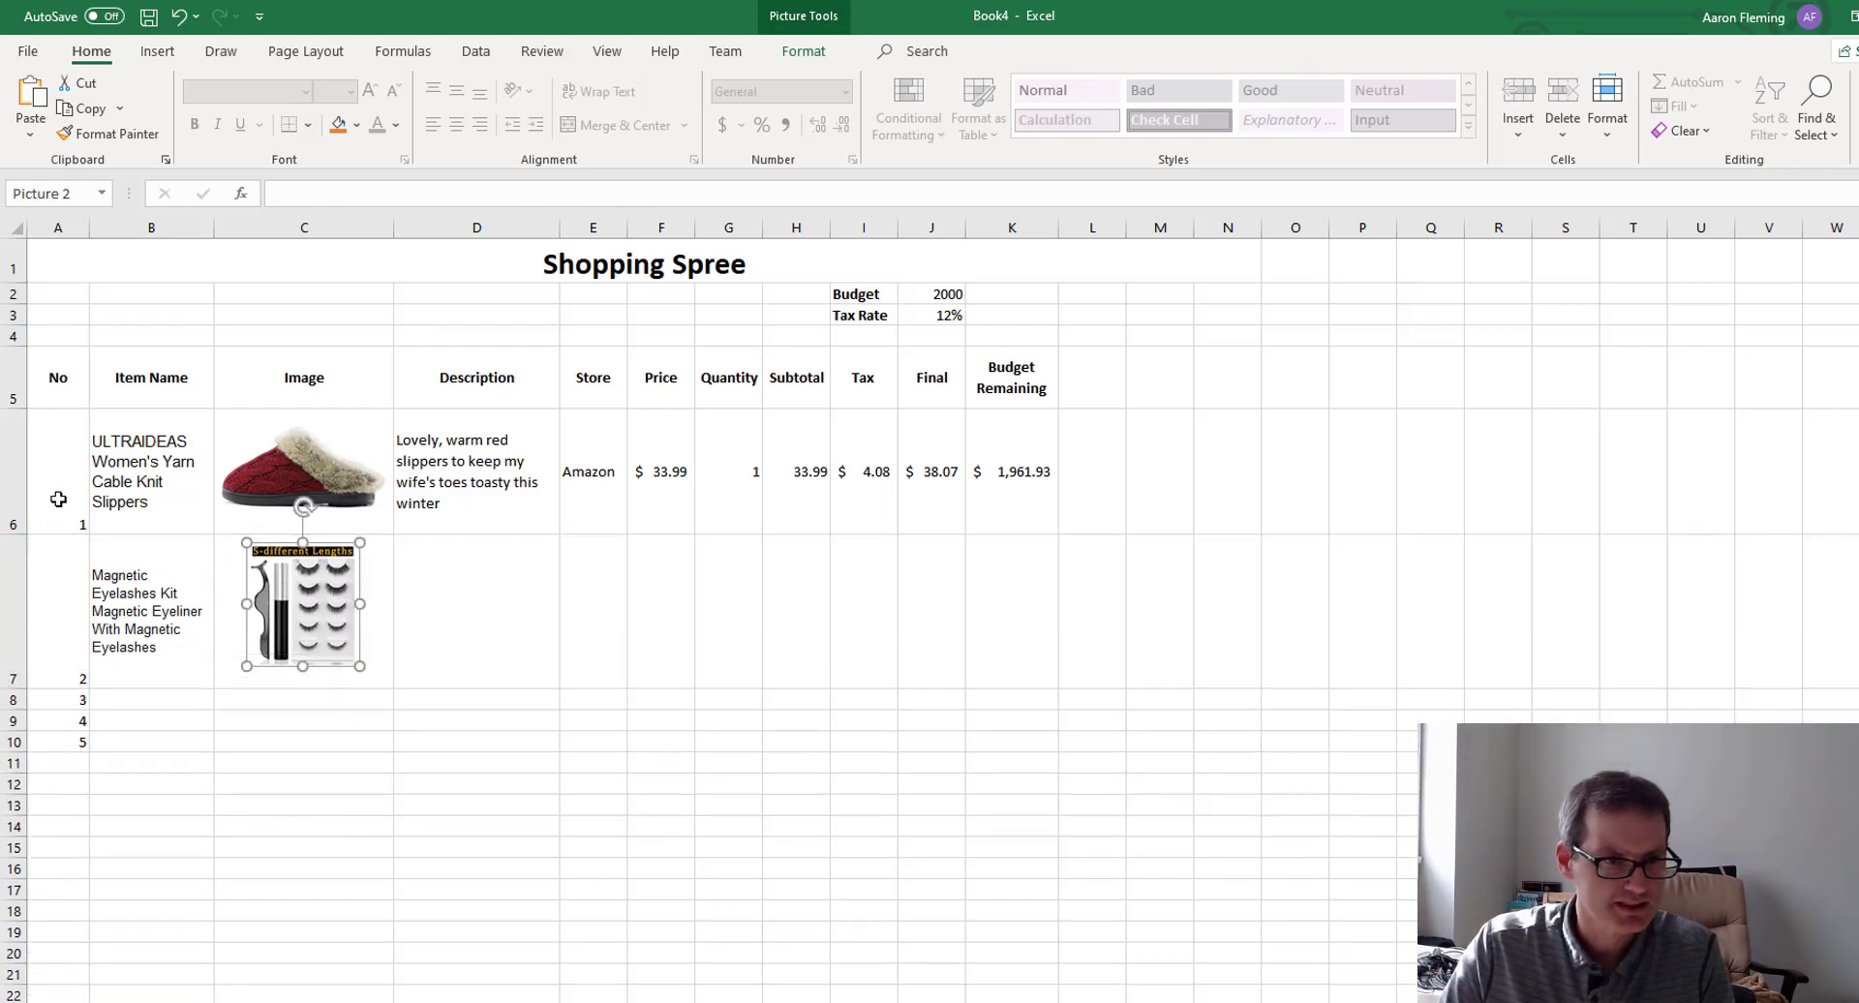
{"action": "left_click_drag", "start_coordinate": [54, 521], "coordinate": [49, 623]}
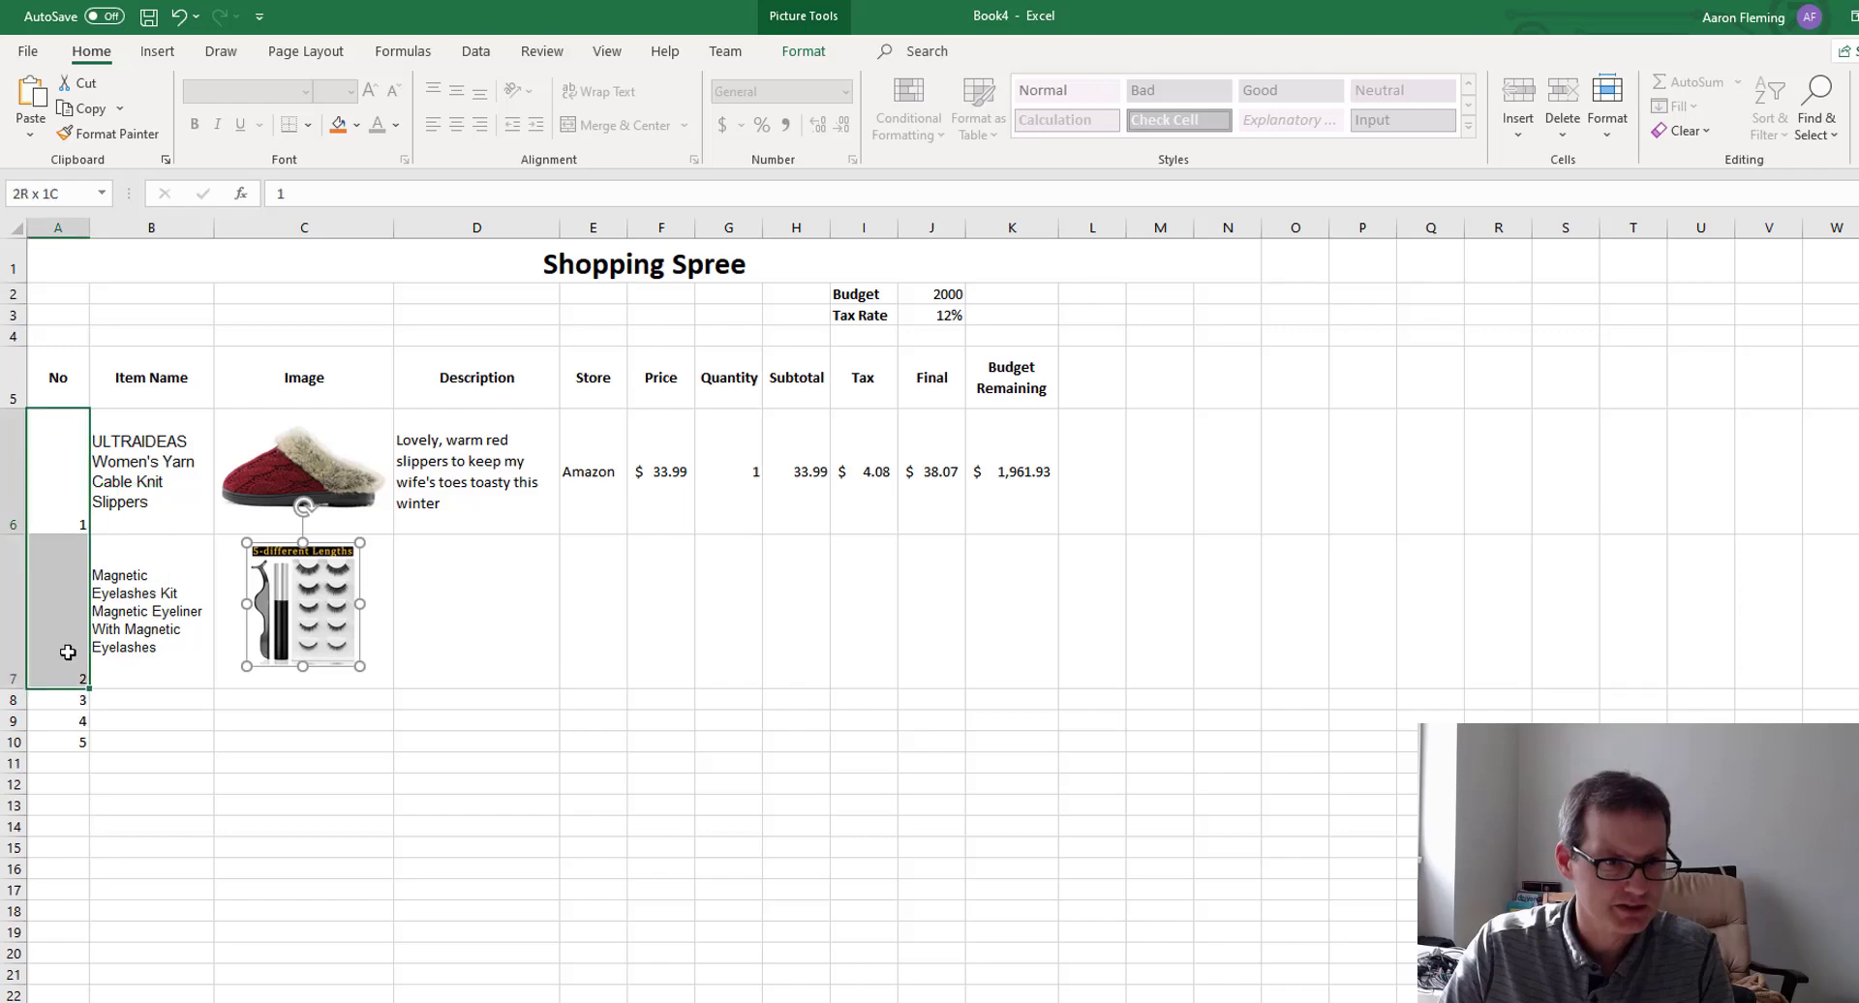
{"action": "left_click", "coordinate": [455, 91]}
{"action": "left_click", "coordinate": [494, 569]}
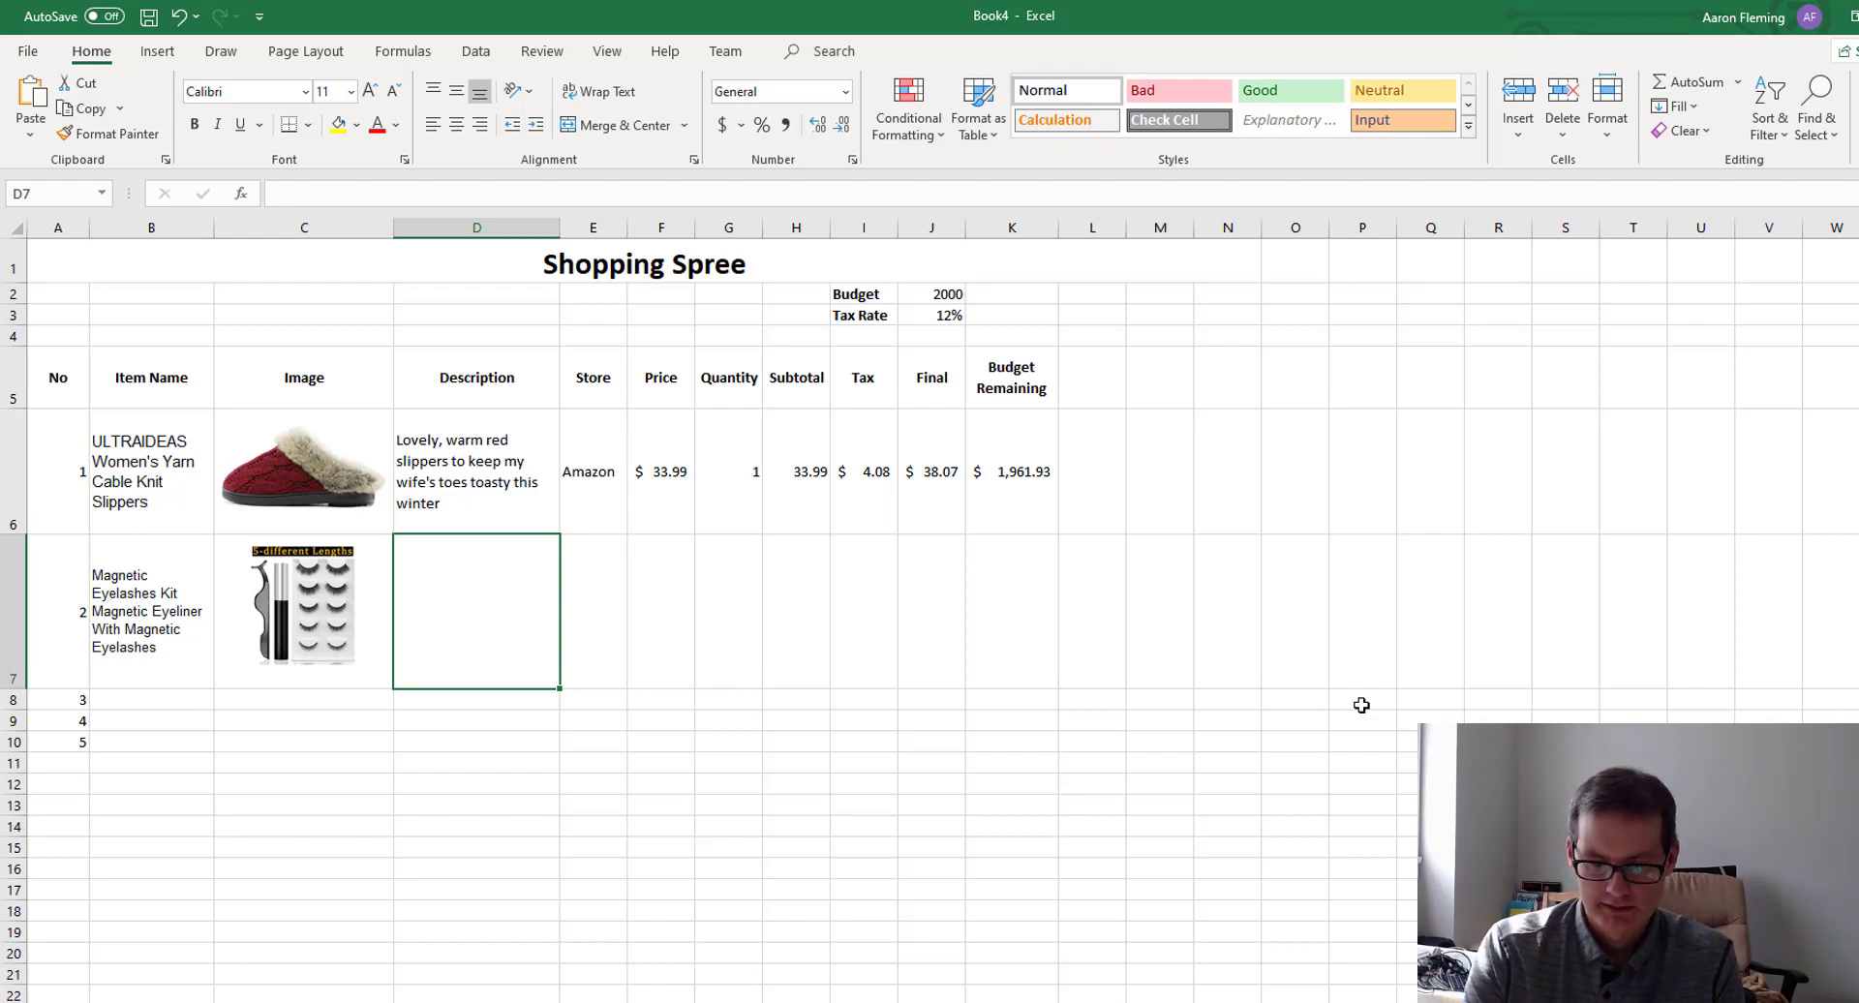
Enter 'Make my eyelashes even better looking than they already are' in D7.
{"action": "type", "text": "Make my eyelashe"}
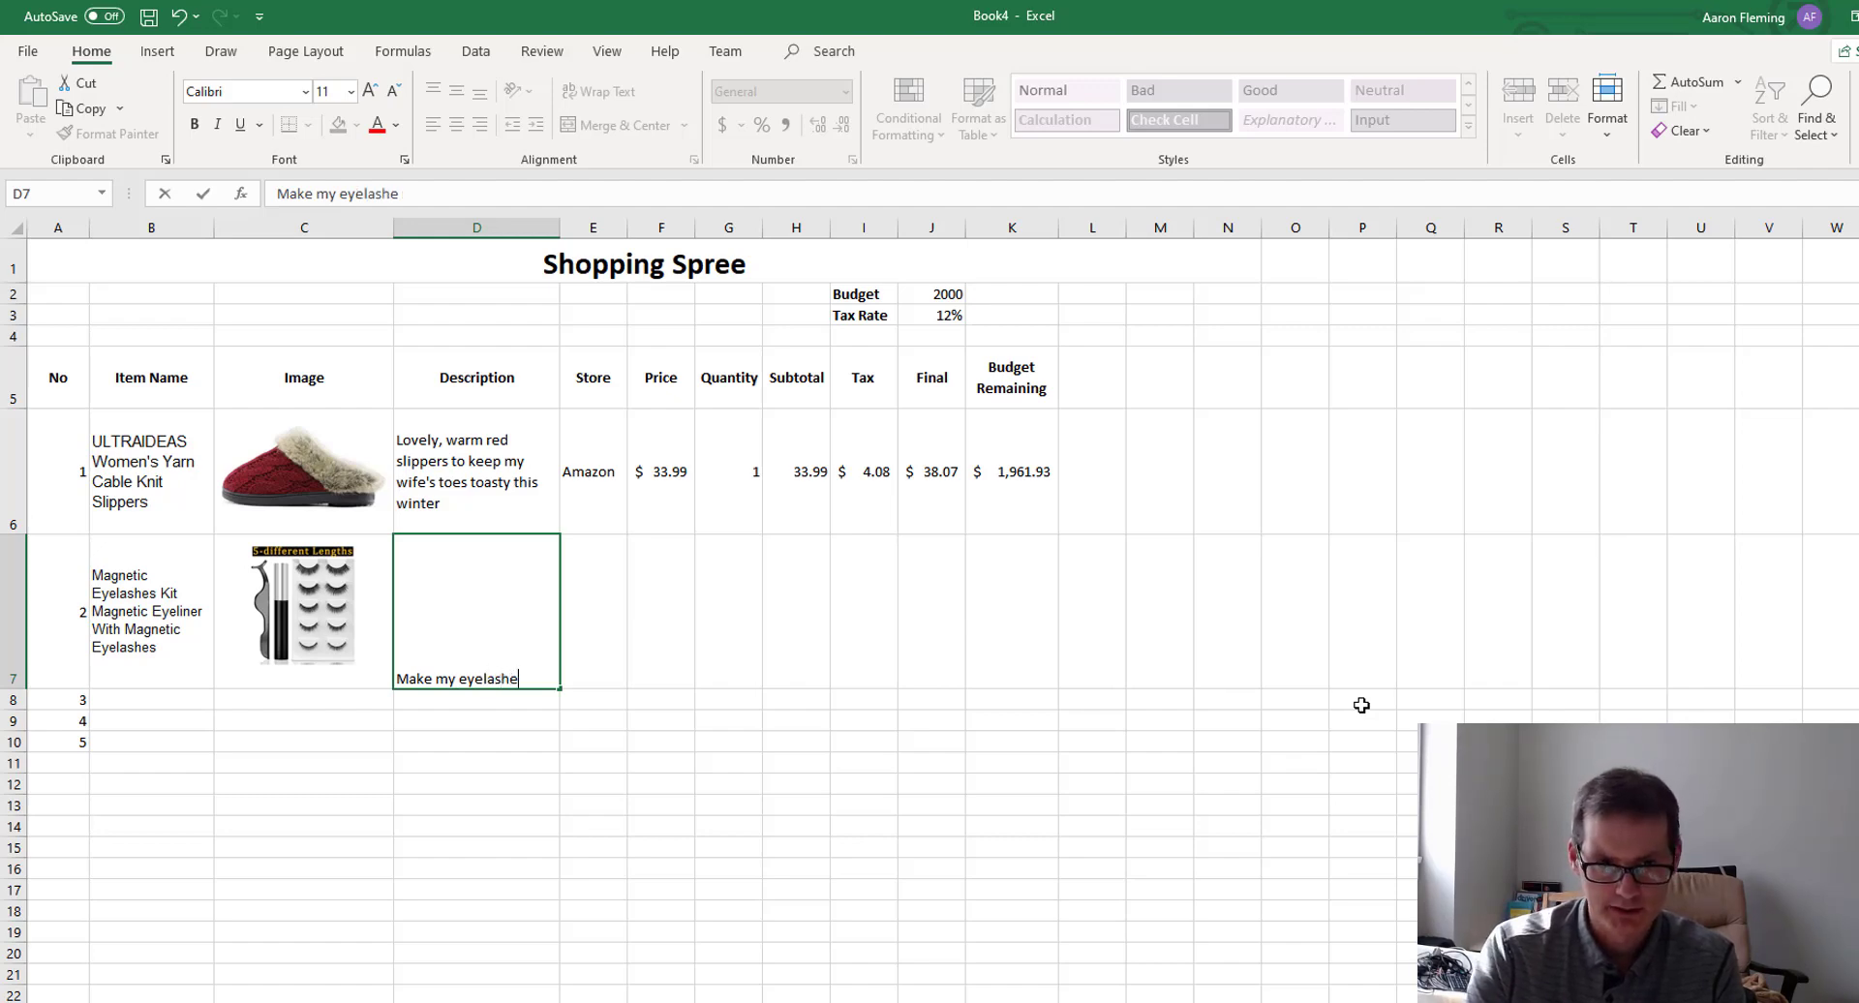
{"action": "type", "text": "s even"}
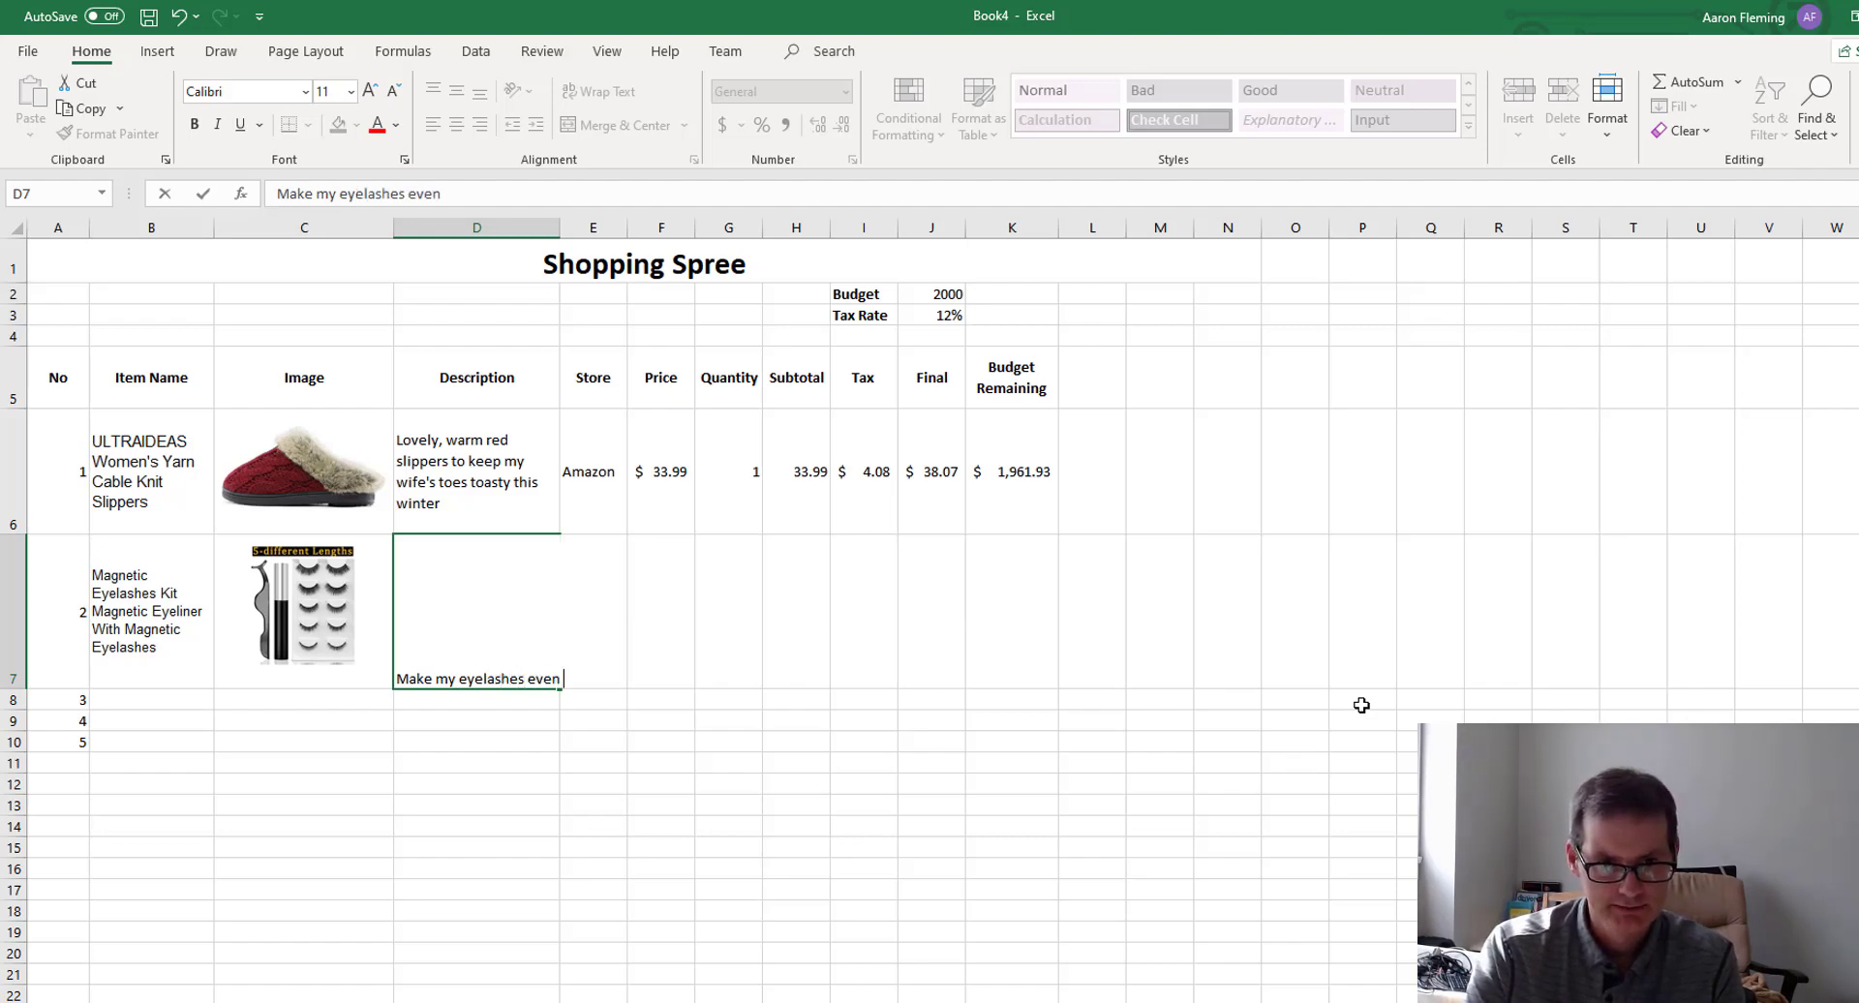
{"action": "type", "text": " better lookin"}
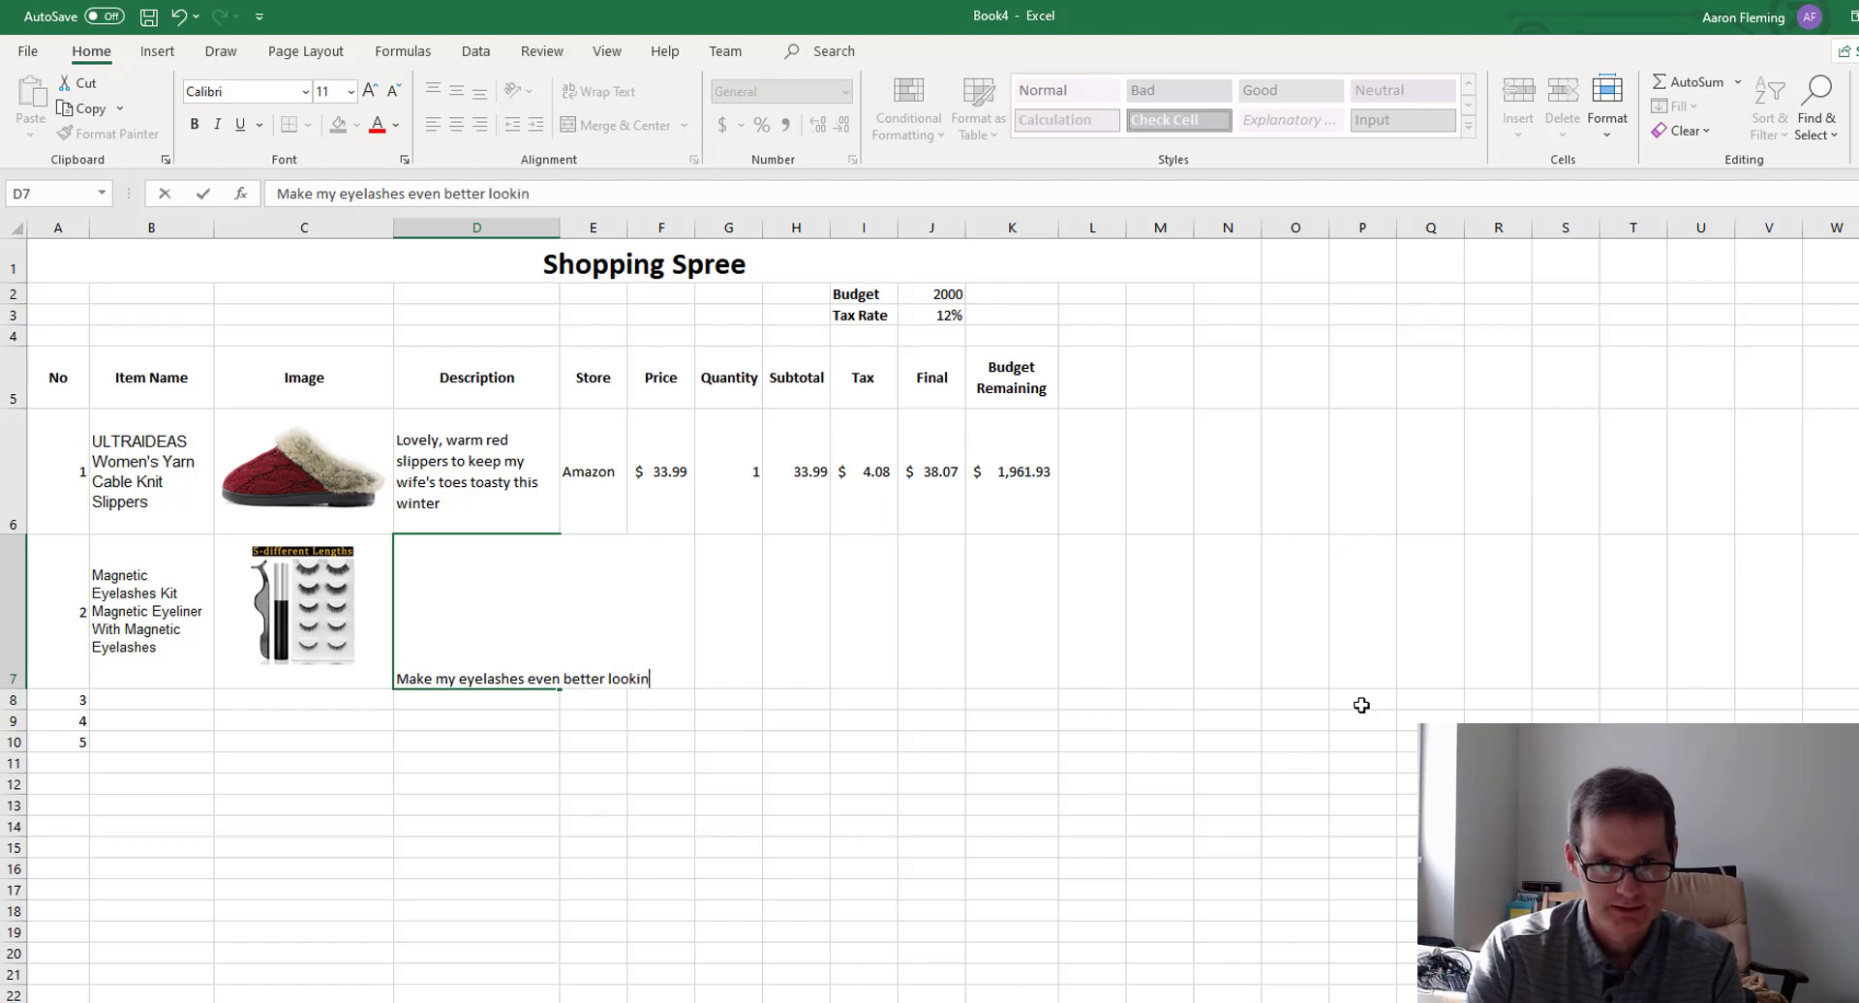
{"action": "type", "text": "g than they already are"}
{"action": "key", "text": "Return"}
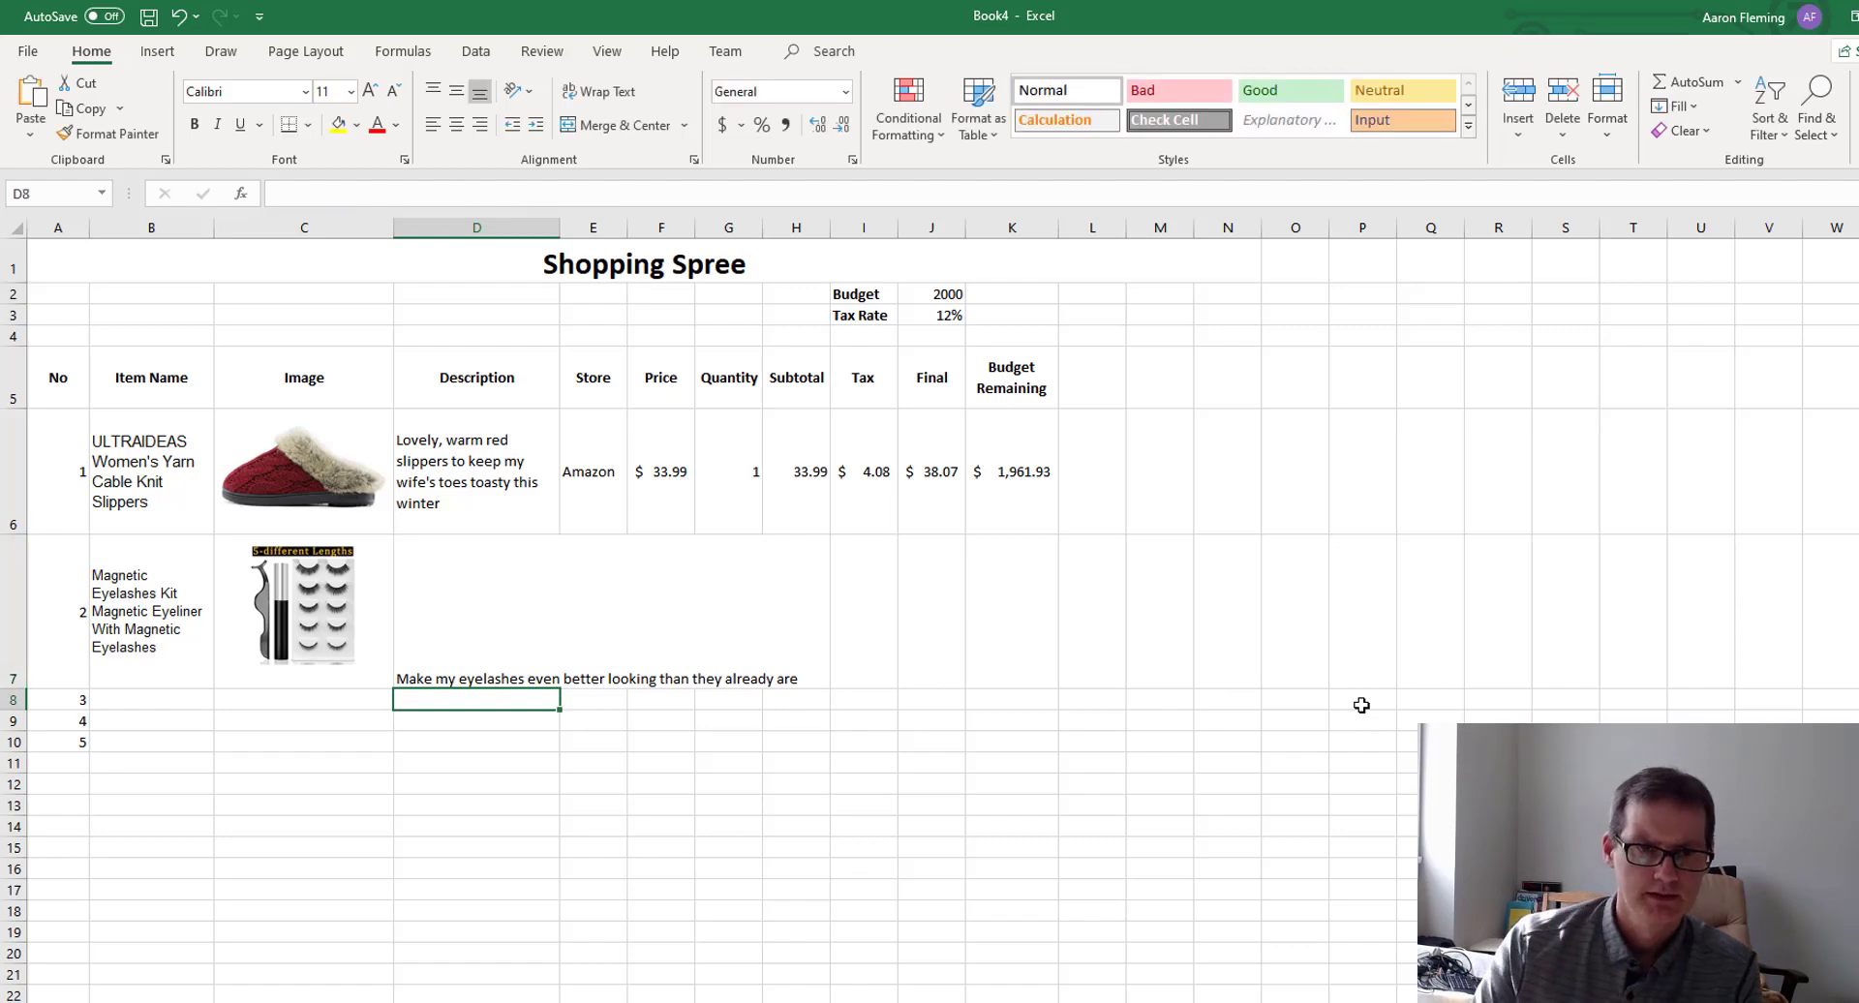
Make the descriptions in D6:D11 wrap, left-aligned and vertically centred.
{"action": "left_click", "coordinate": [456, 608]}
{"action": "left_click", "coordinate": [510, 492]}
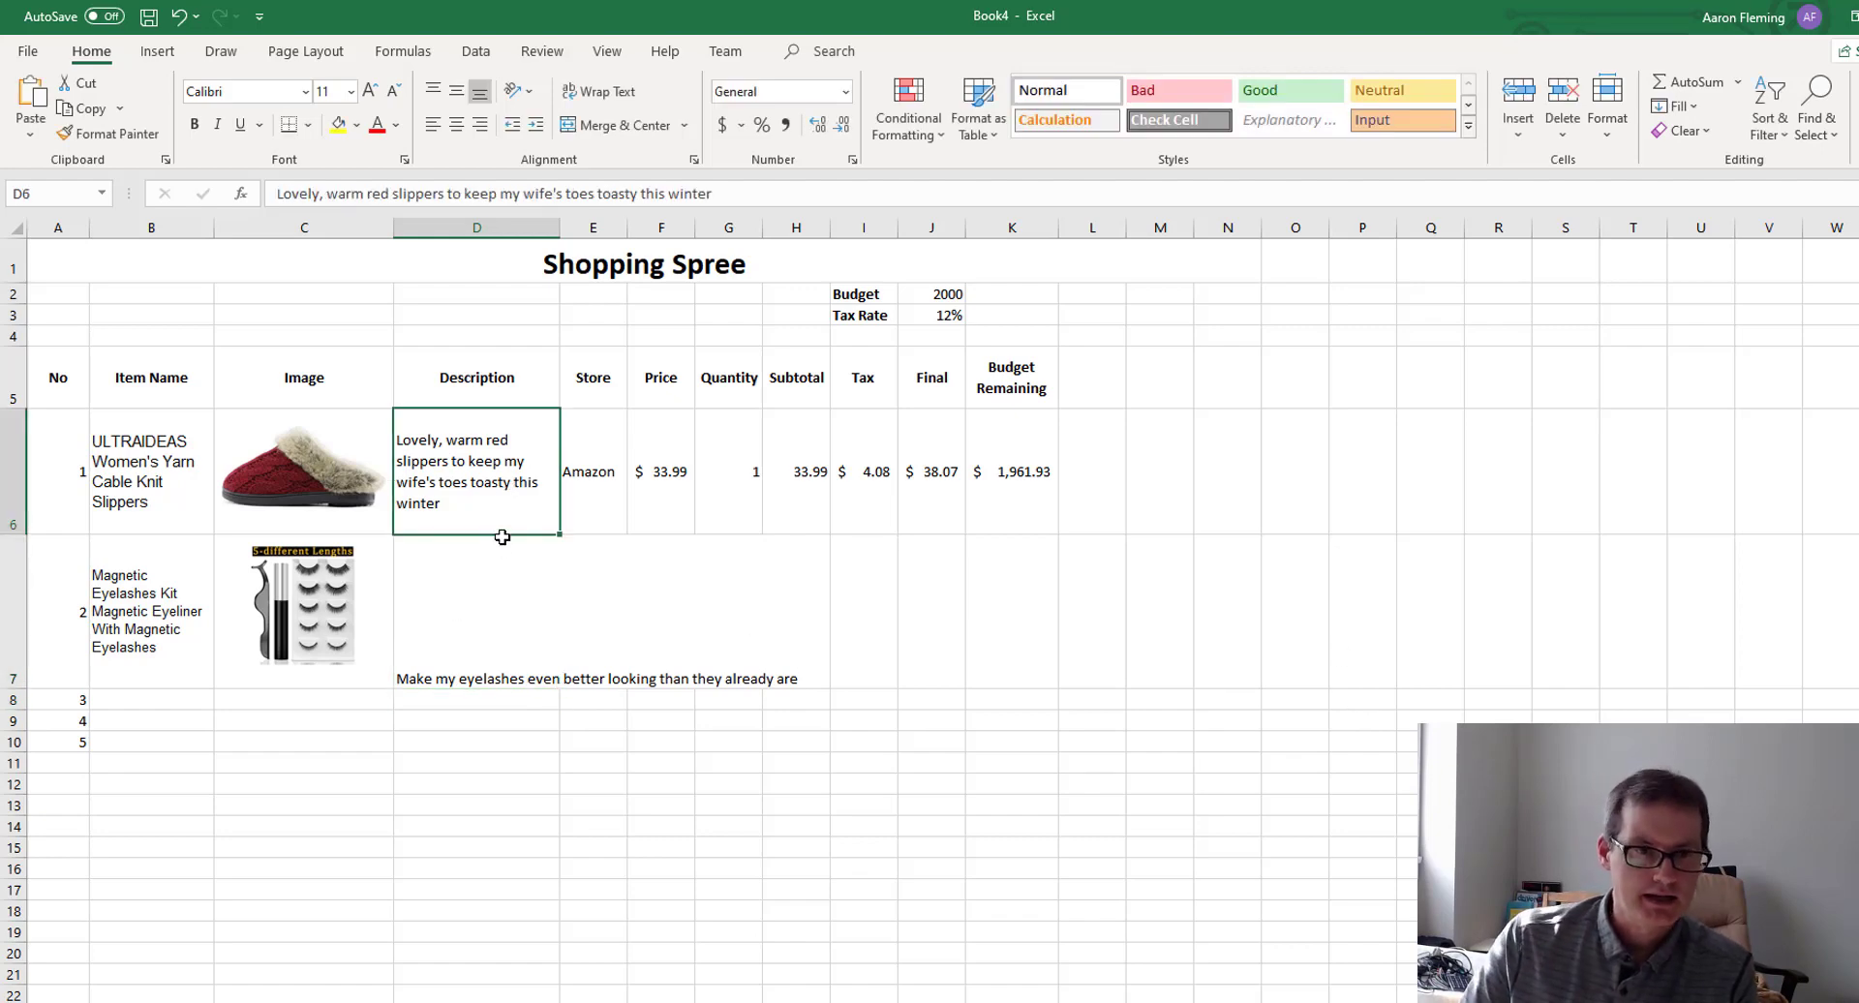
{"action": "left_click_drag", "start_coordinate": [500, 547], "coordinate": [490, 765]}
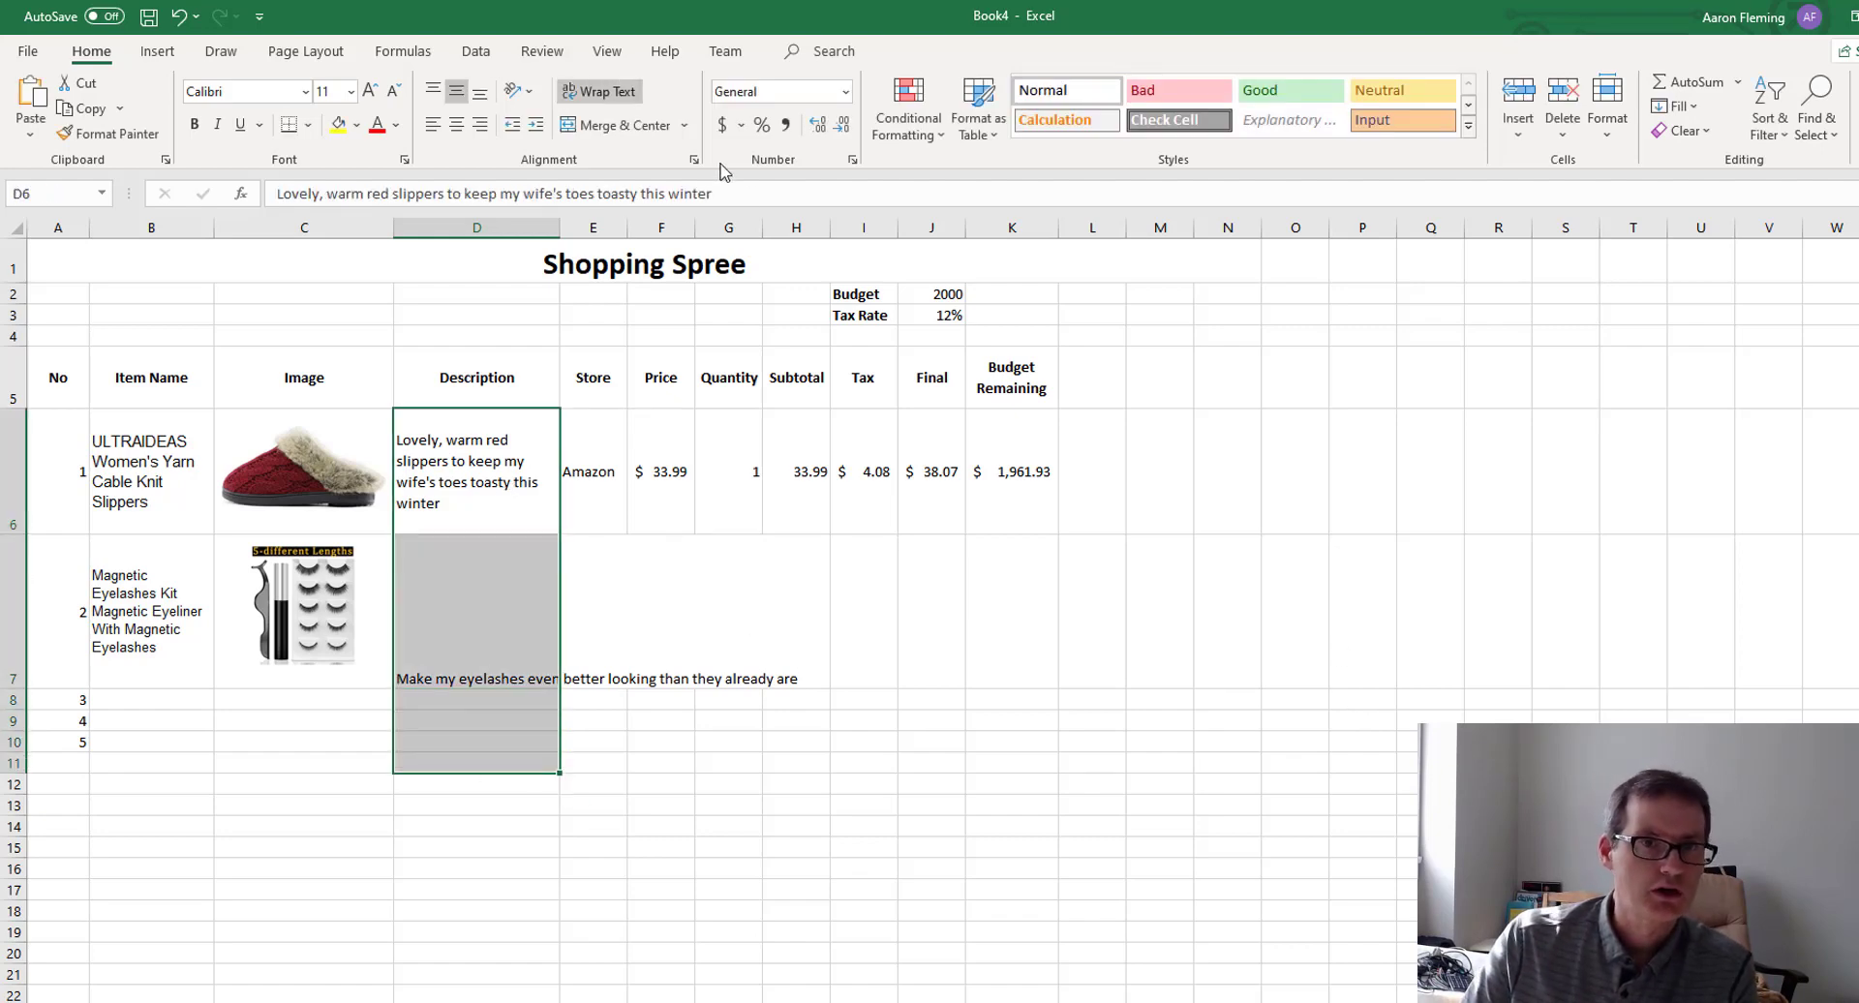
{"action": "left_click", "coordinate": [586, 94]}
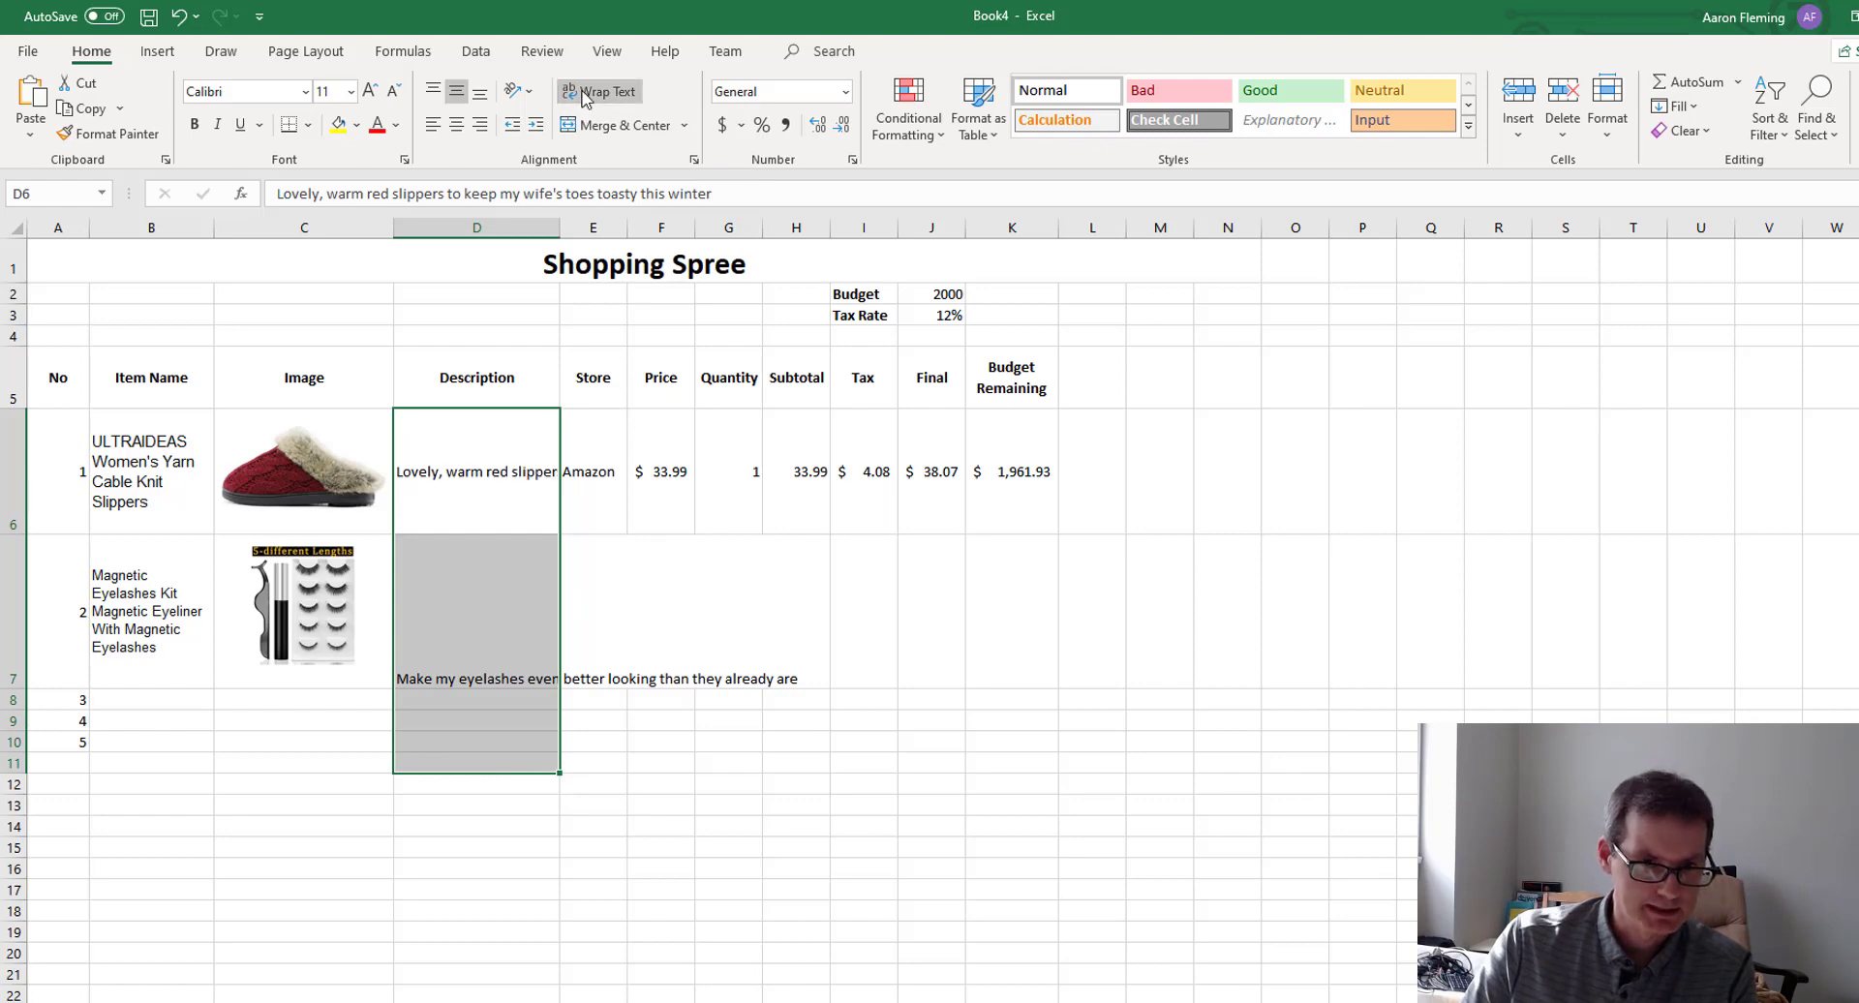
{"action": "left_click", "coordinate": [586, 94]}
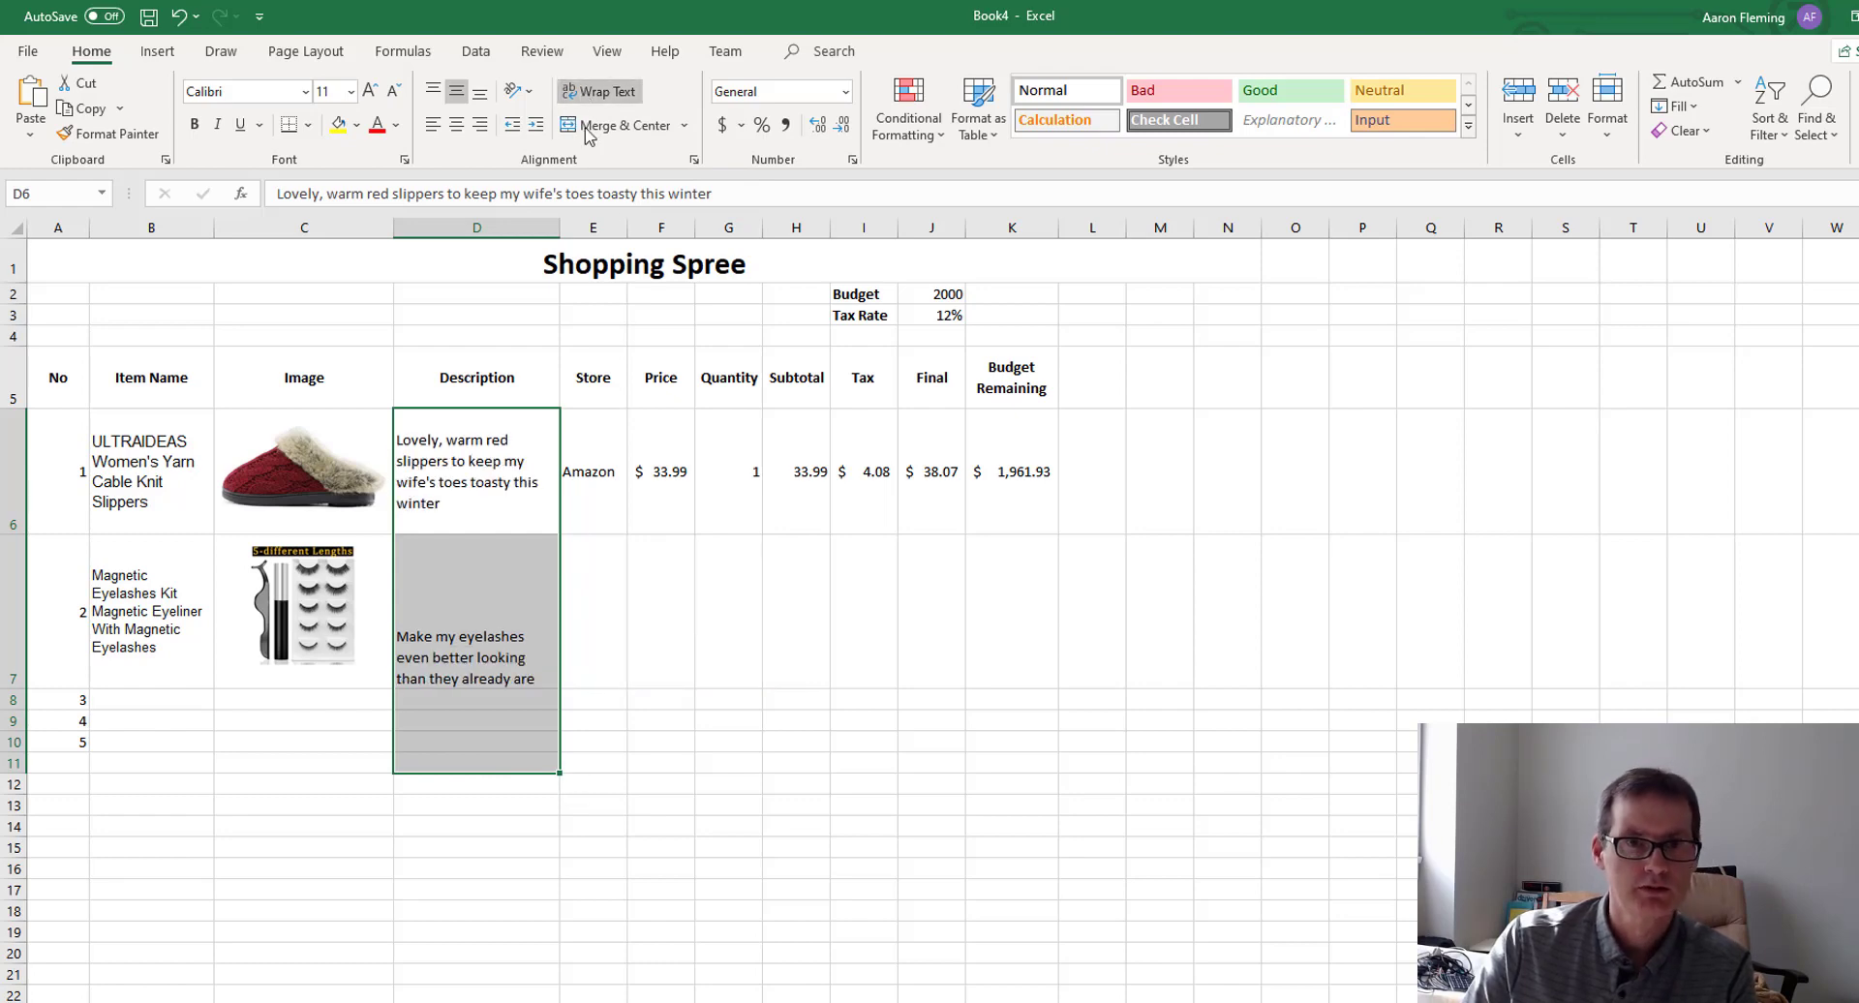
{"action": "left_click", "coordinate": [456, 124]}
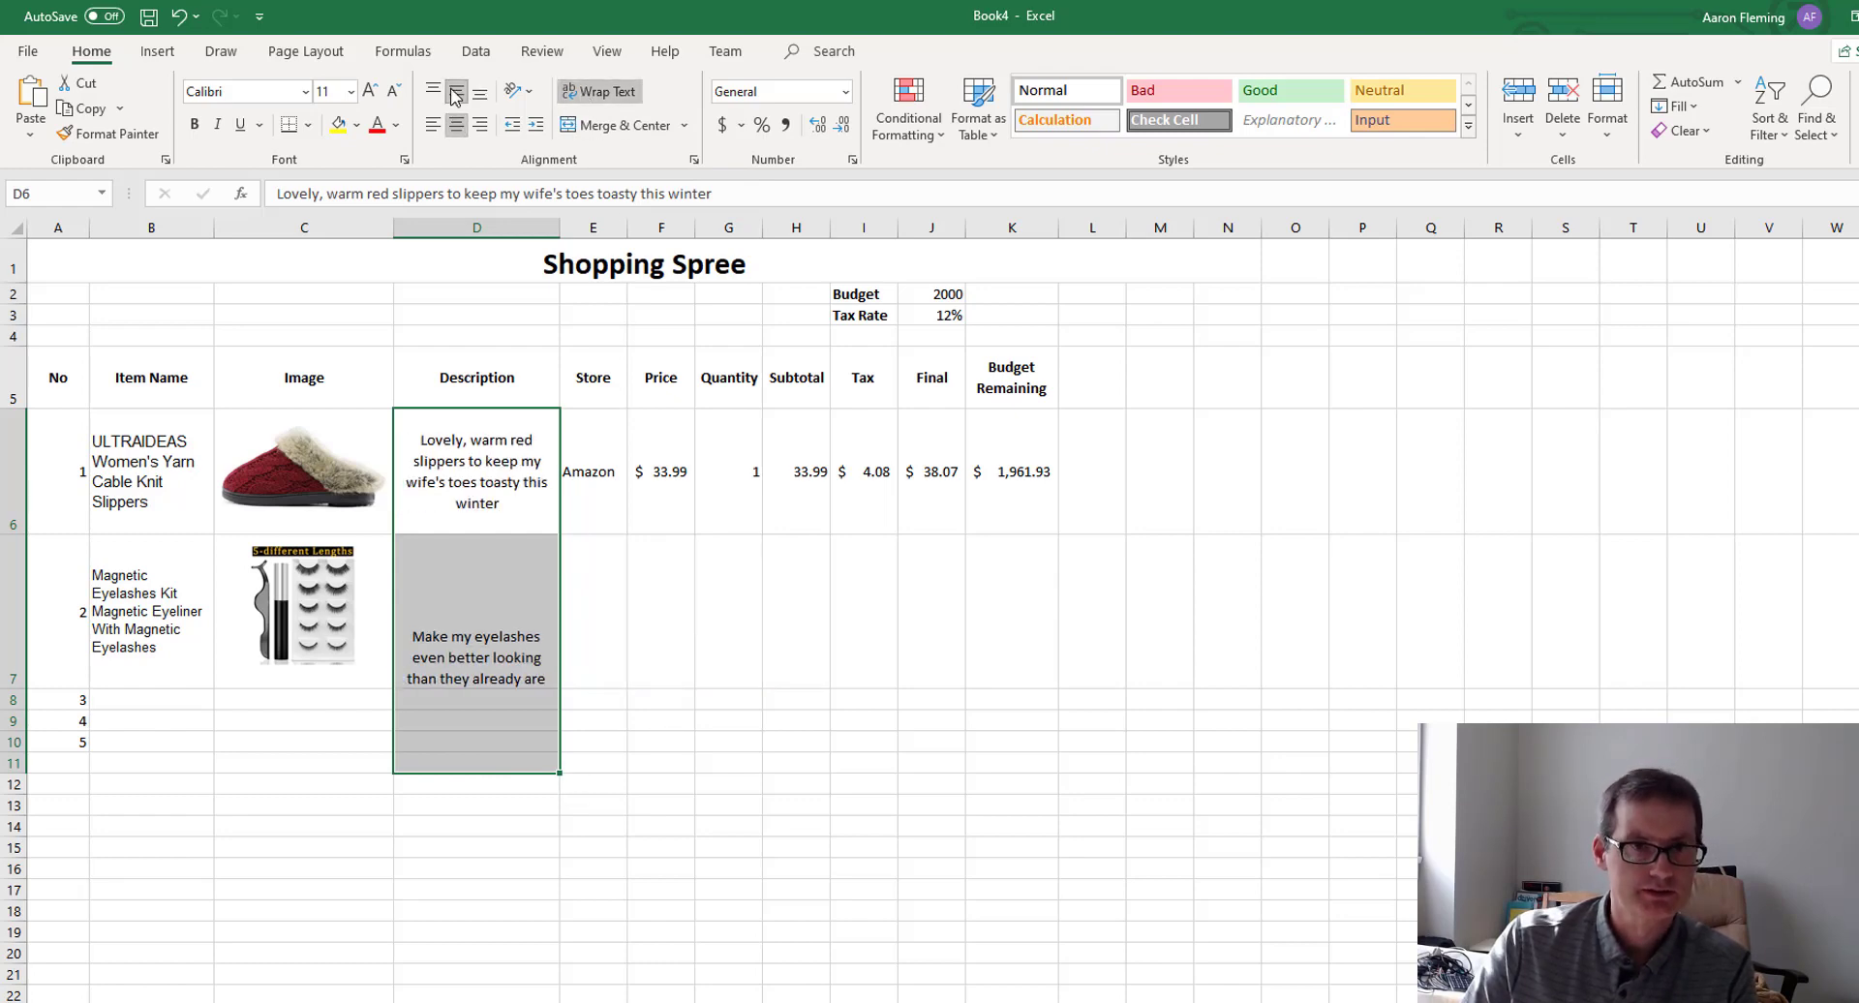
{"action": "left_click", "coordinate": [479, 91]}
{"action": "left_click", "coordinate": [433, 125]}
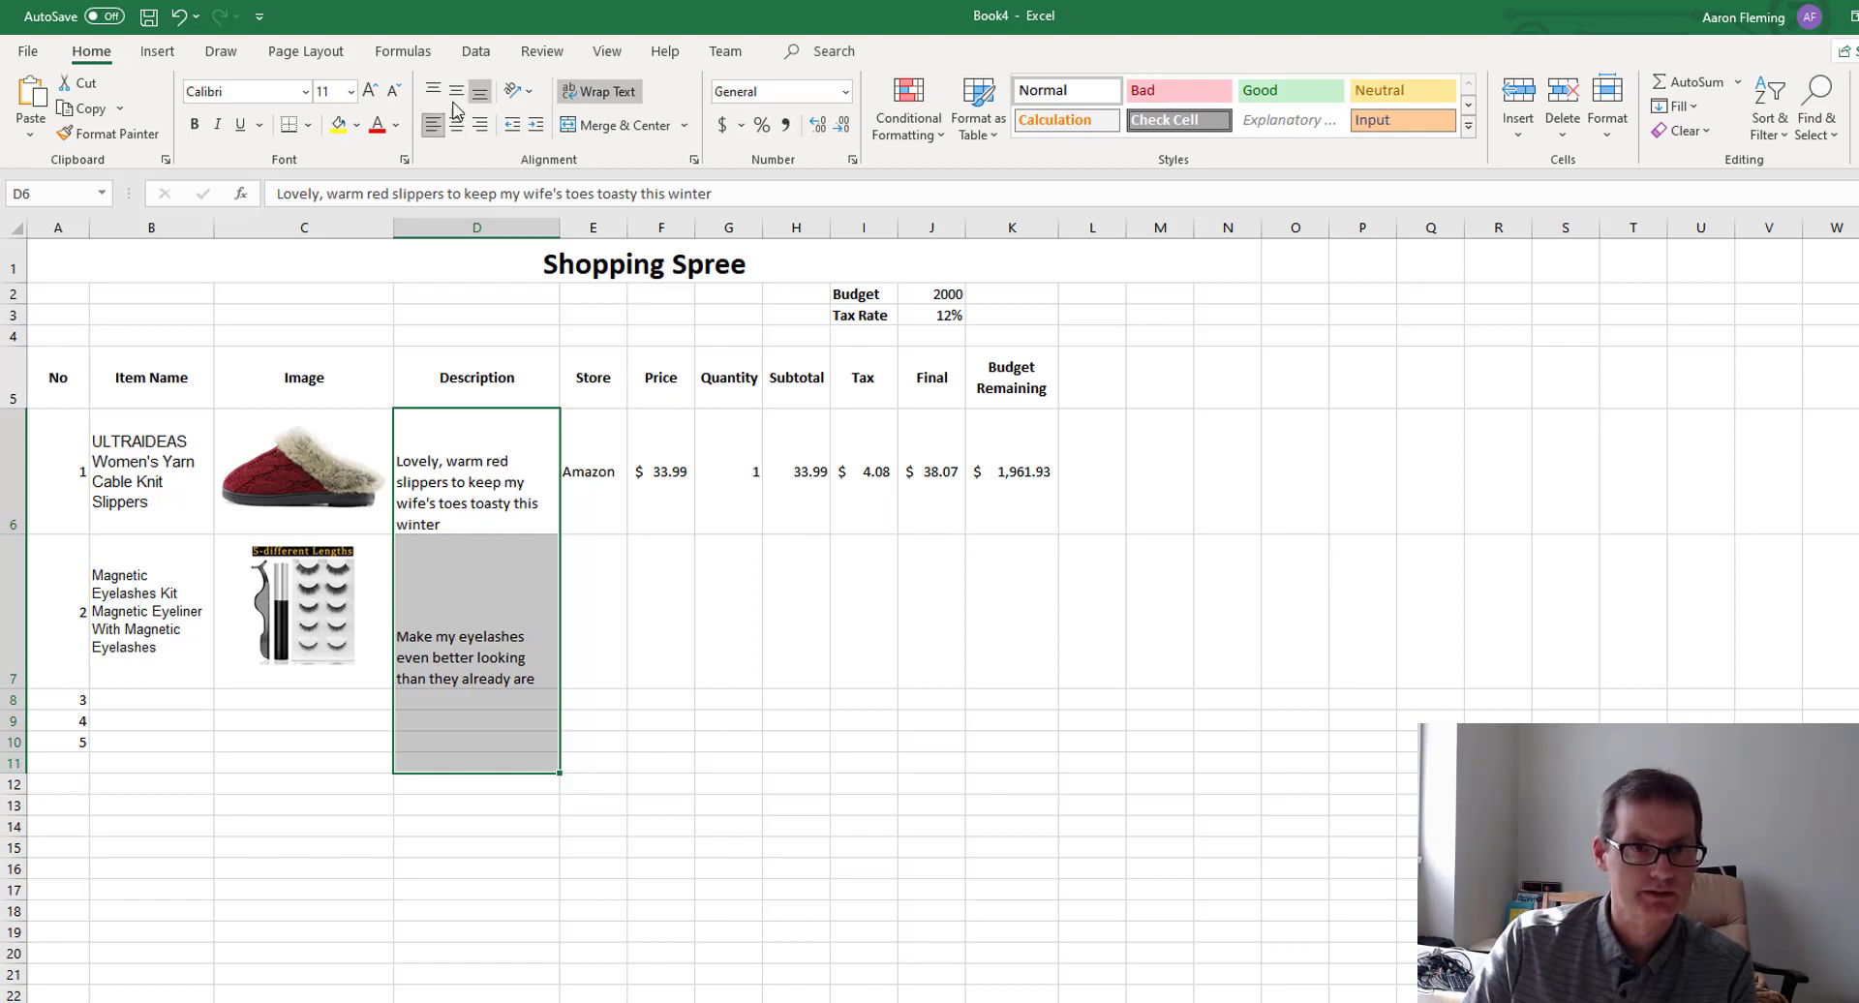
{"action": "left_click", "coordinate": [456, 91]}
Enter Amazon as the store in E7 and check the eyelash price on the Amazon page.
{"action": "left_click", "coordinate": [621, 580]}
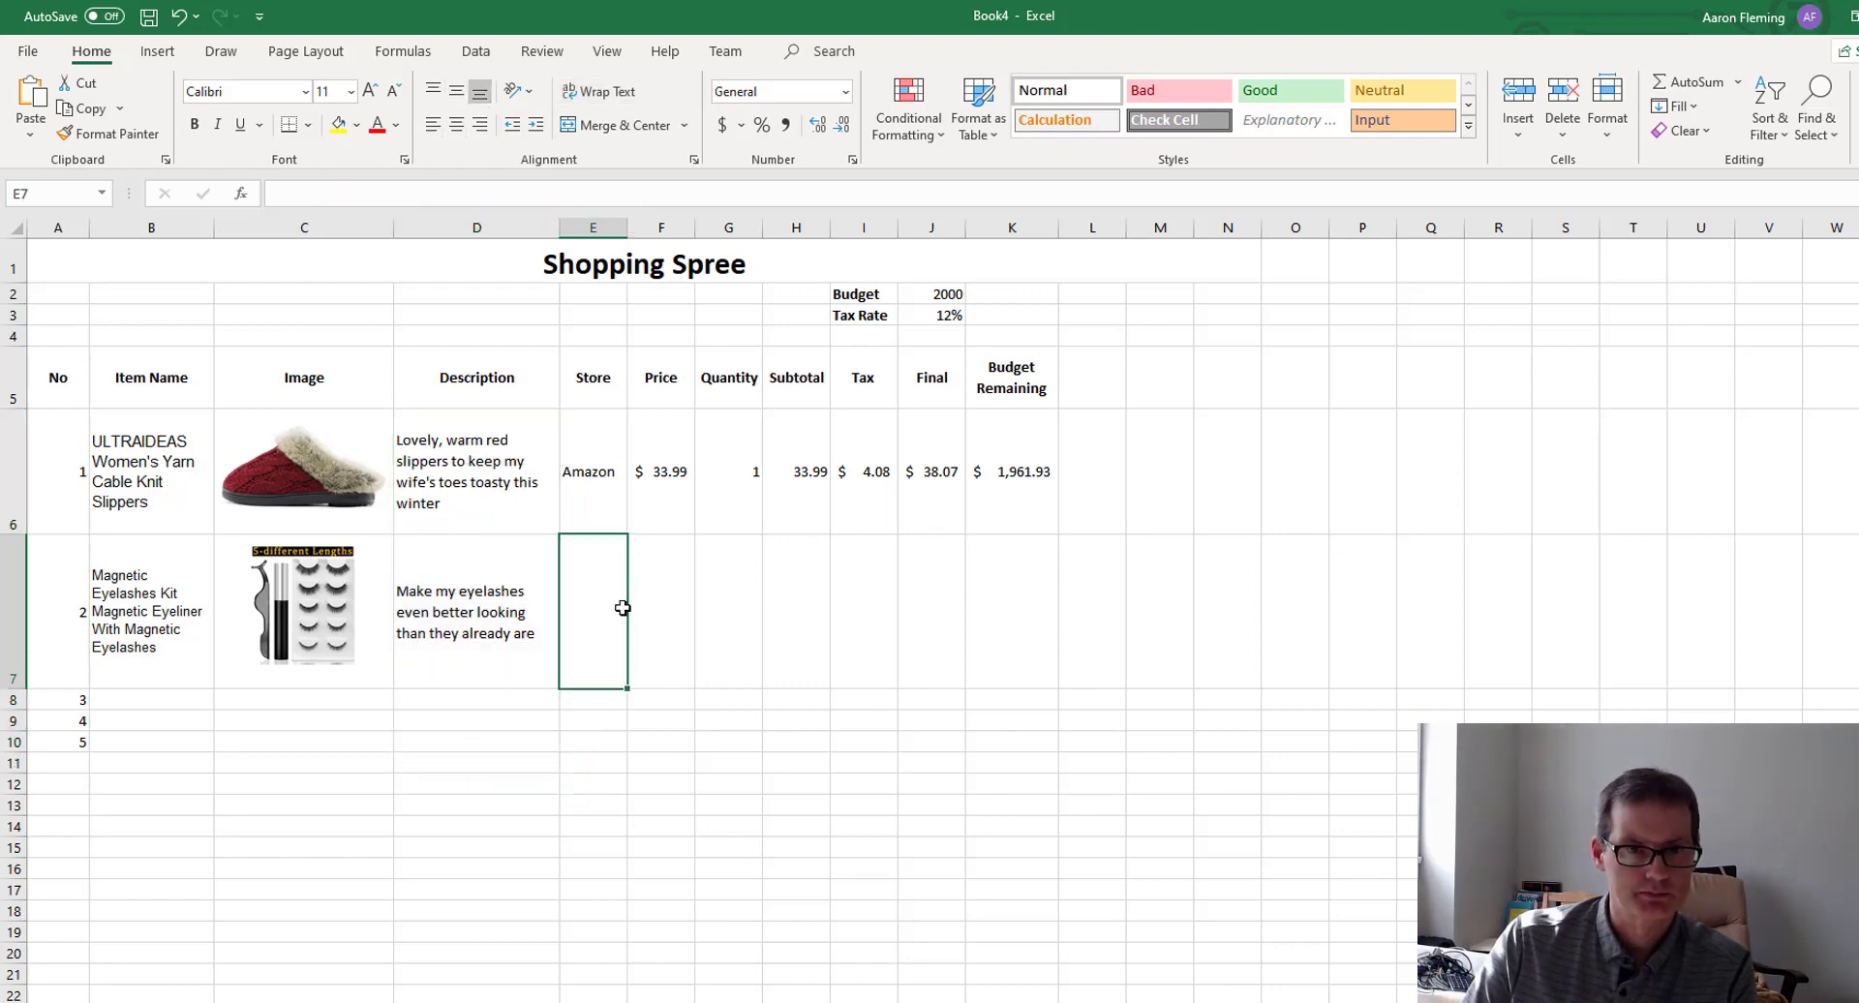
{"action": "type", "text": "Ama"}
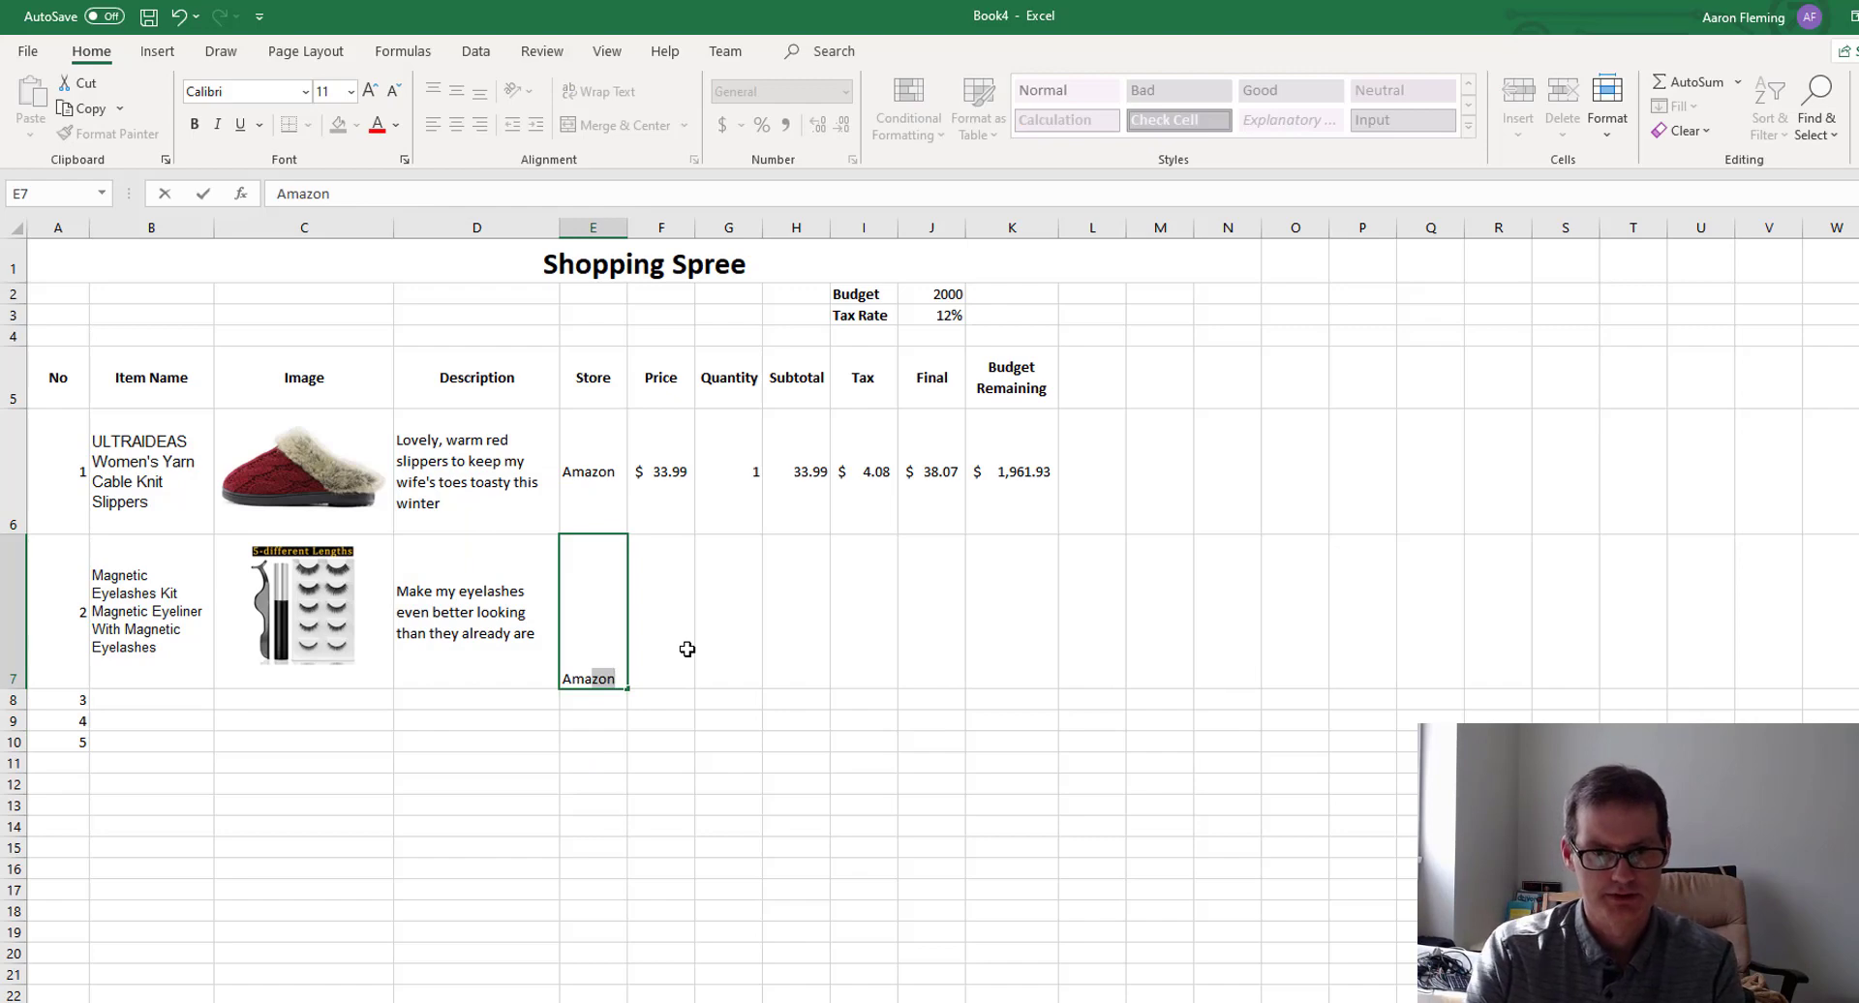
{"action": "left_click", "coordinate": [687, 649]}
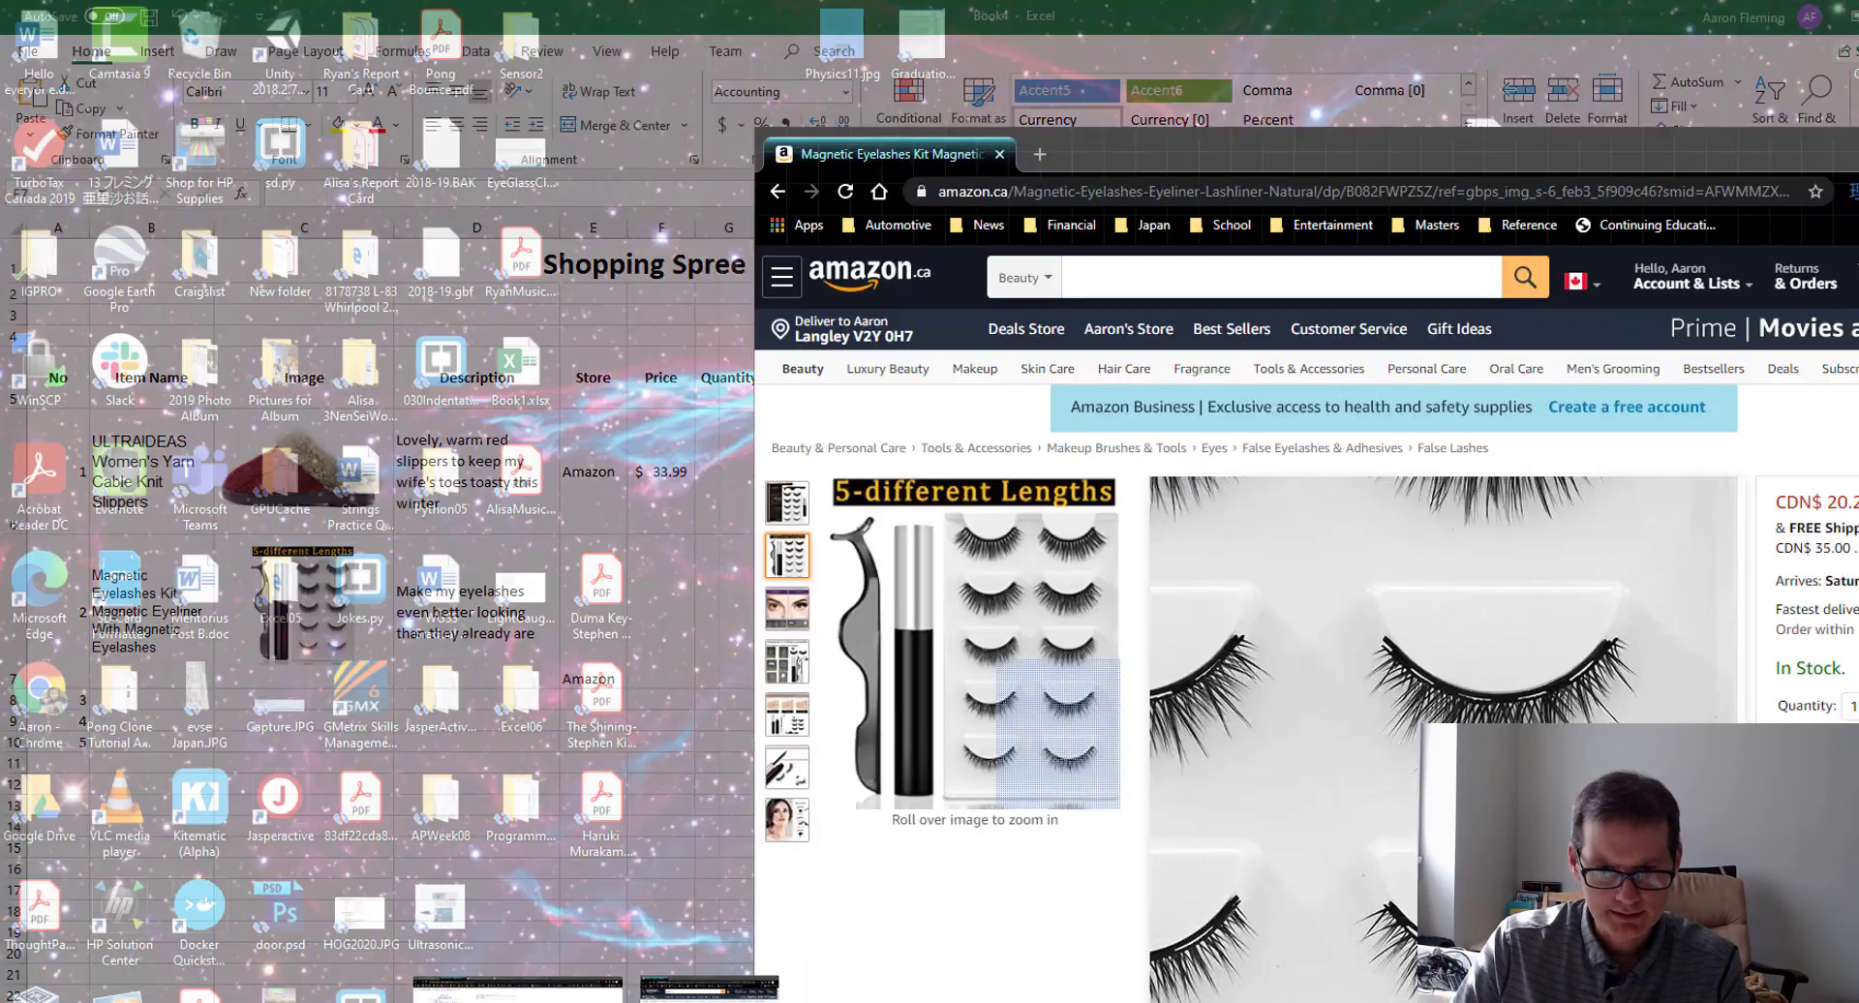
{"action": "left_click", "coordinate": [707, 968]}
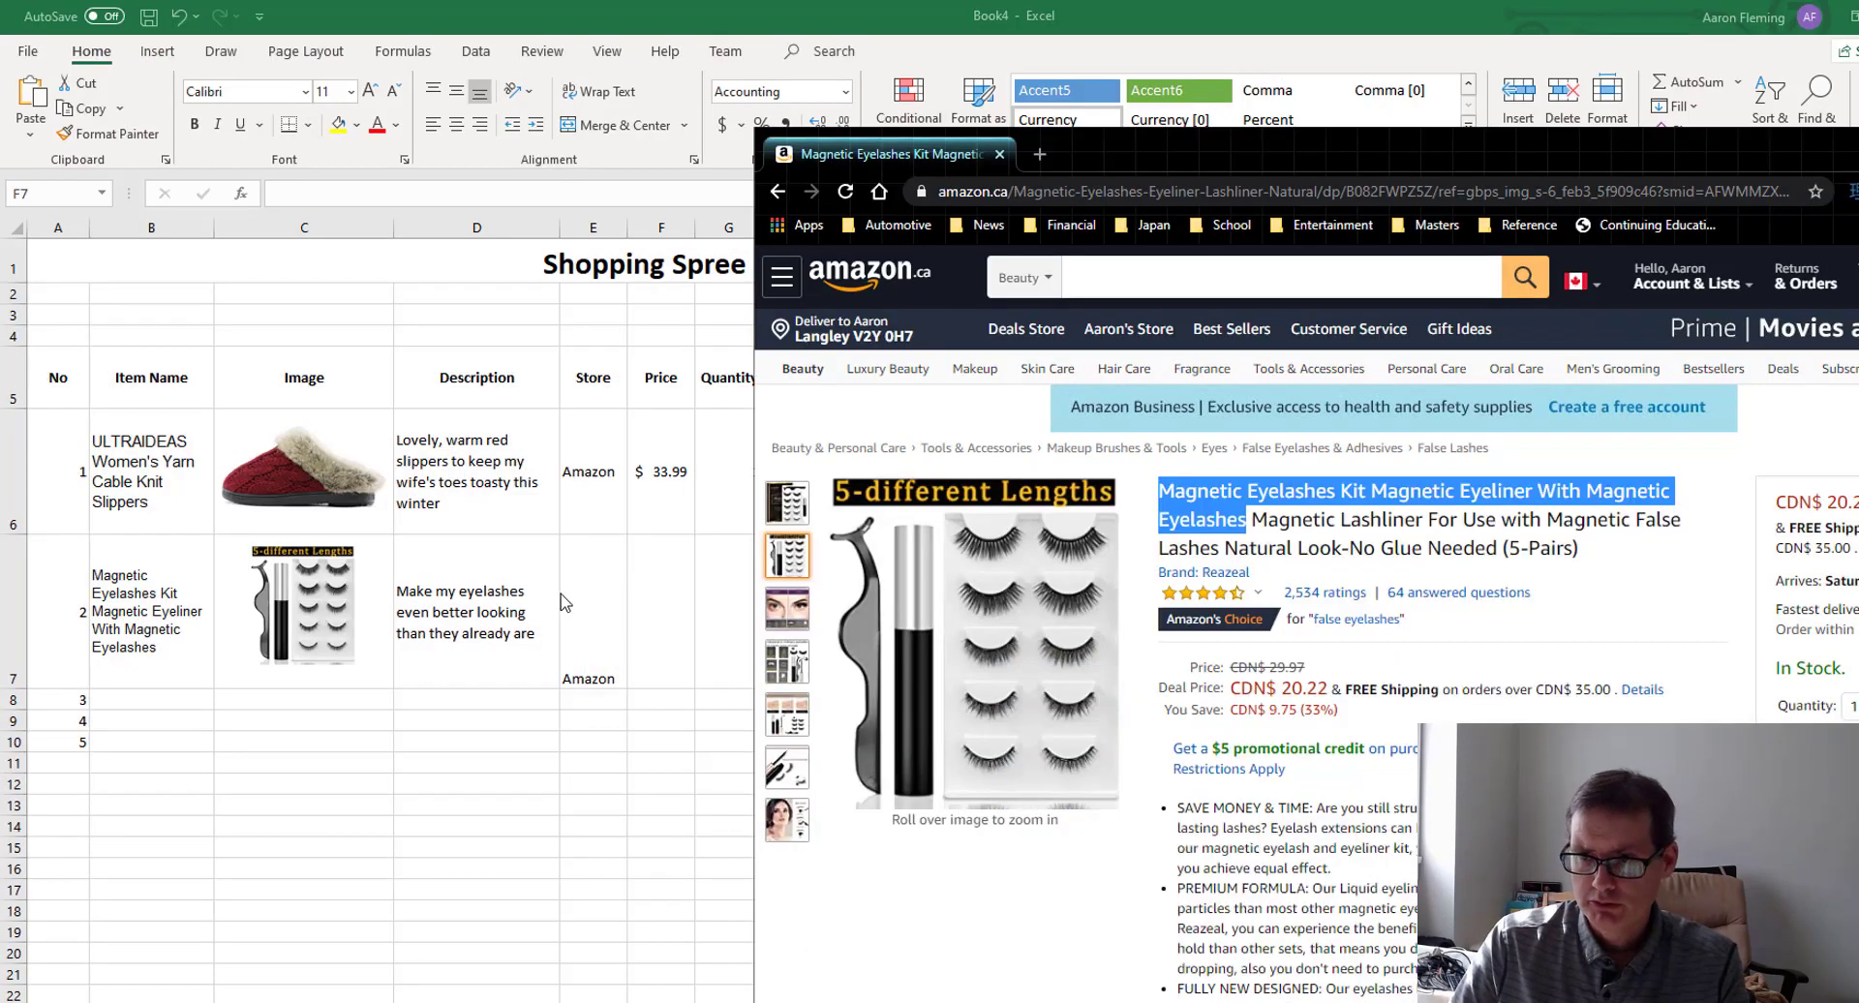
{"action": "left_click", "coordinate": [566, 602]}
Enter price 20.22 in F7 and quantity 1 in G7.
{"action": "left_click", "coordinate": [672, 606]}
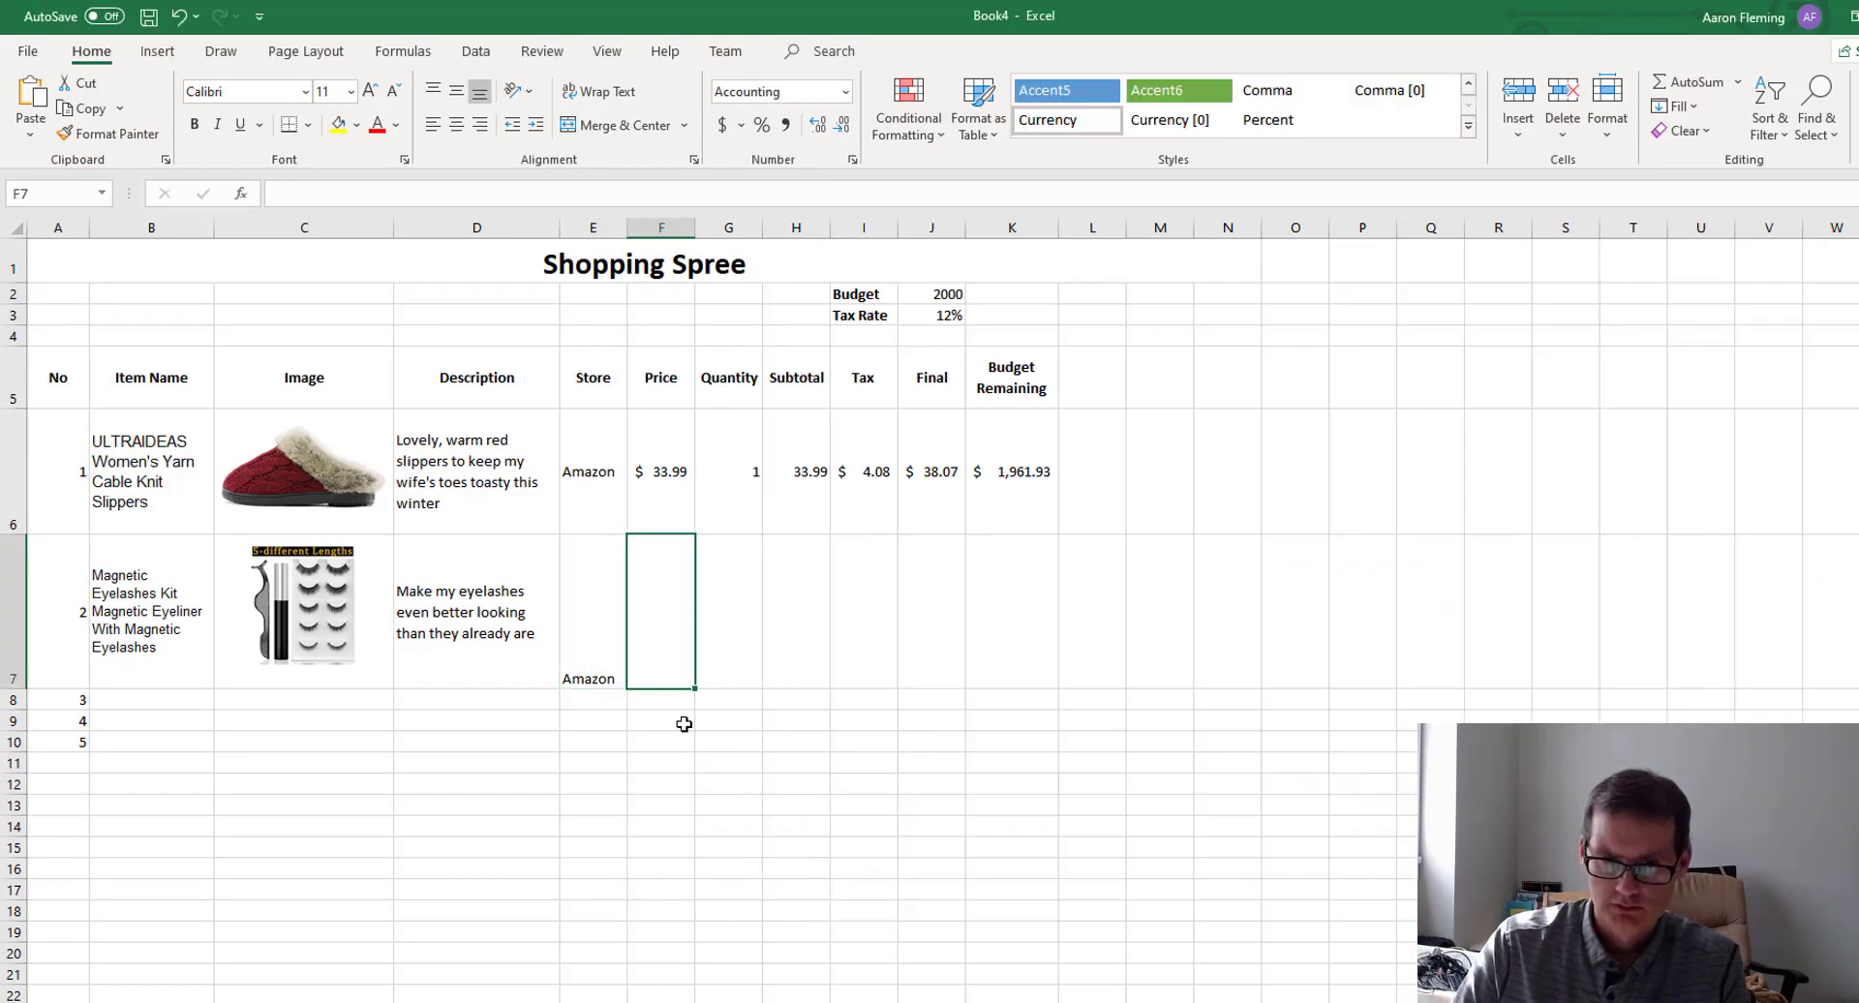
{"action": "type", "text": "20.22"}
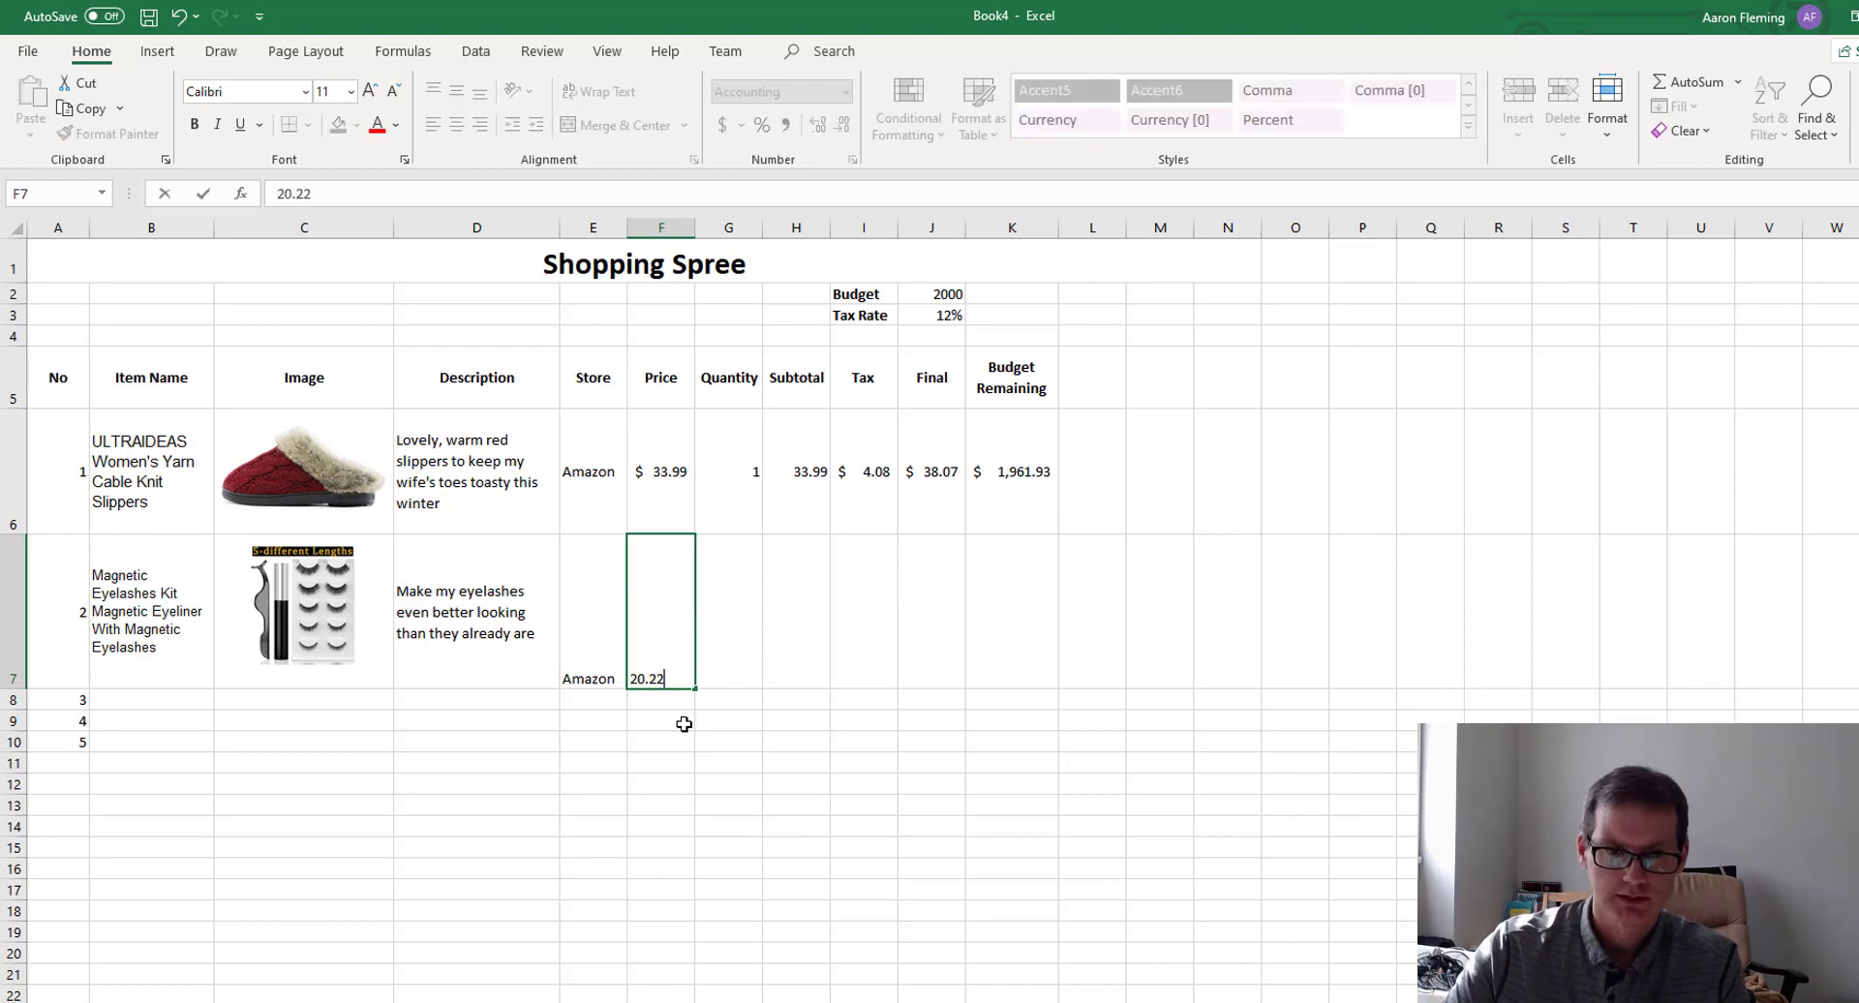
{"action": "key", "text": "Return"}
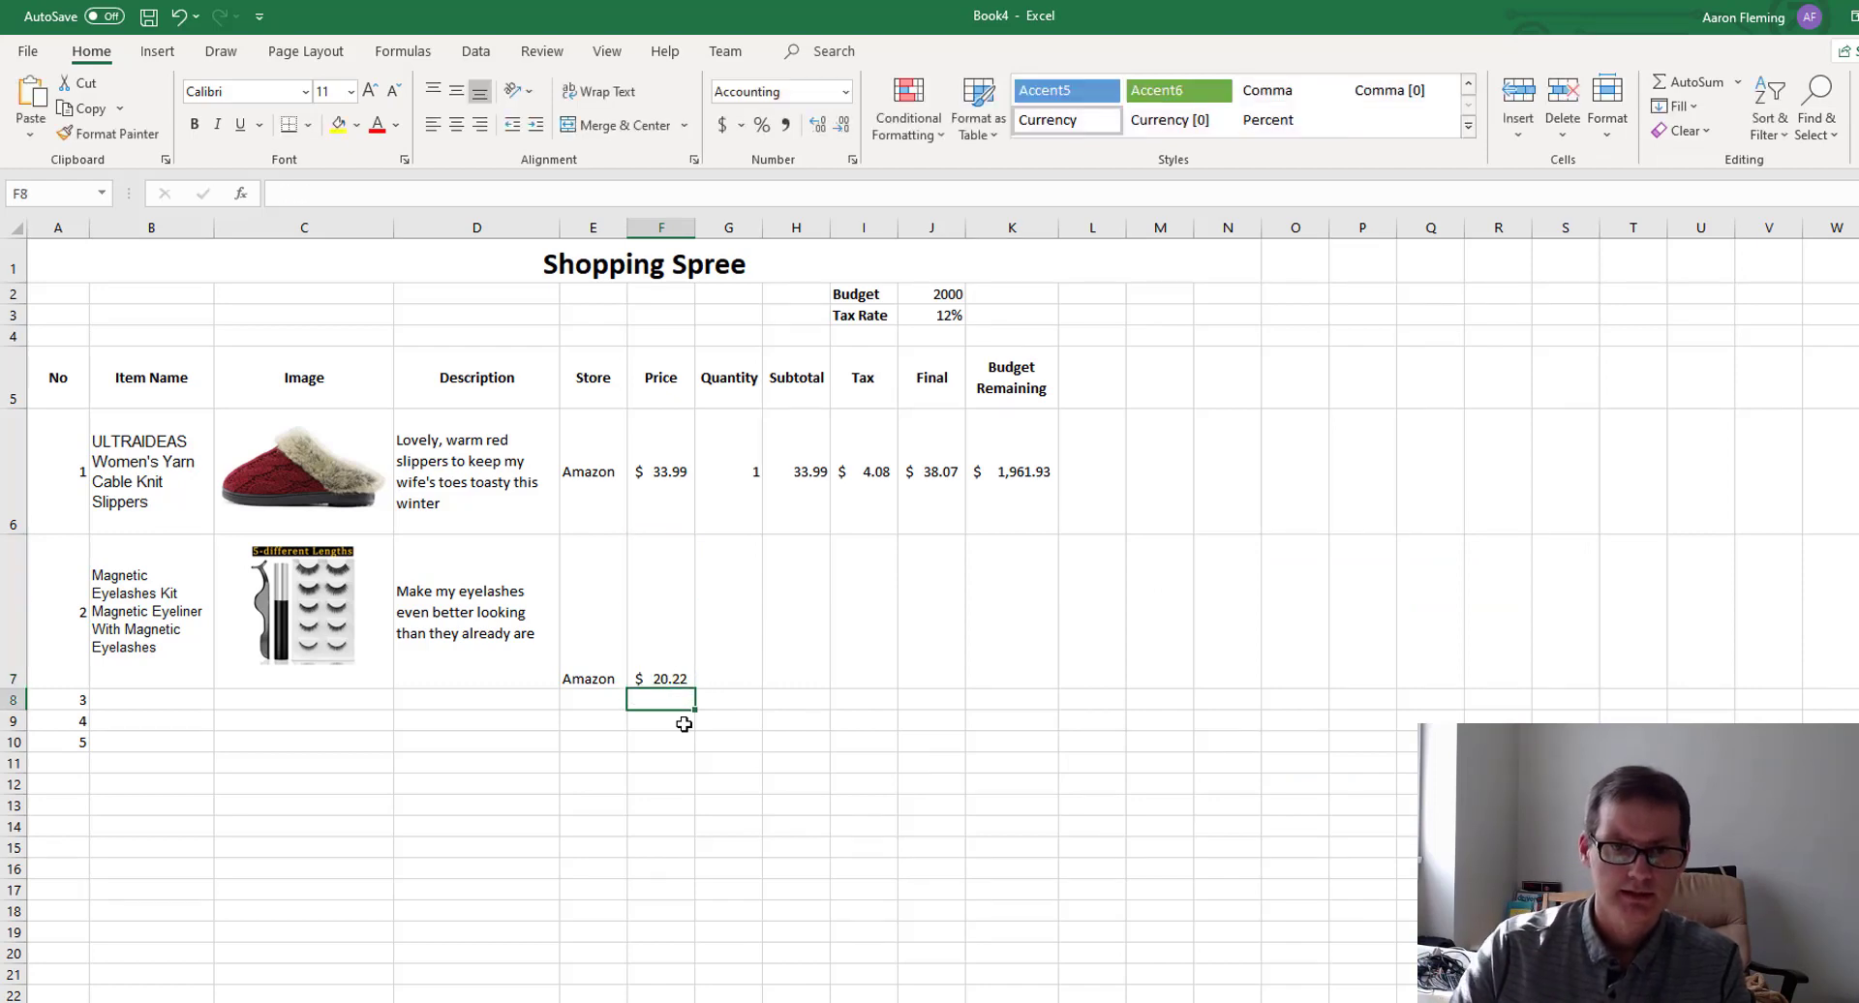
{"action": "left_click", "coordinate": [739, 607]}
{"action": "type", "text": "1"}
{"action": "key", "text": "Return"}
{"action": "key", "text": "Up"}
{"action": "key", "text": "Right"}
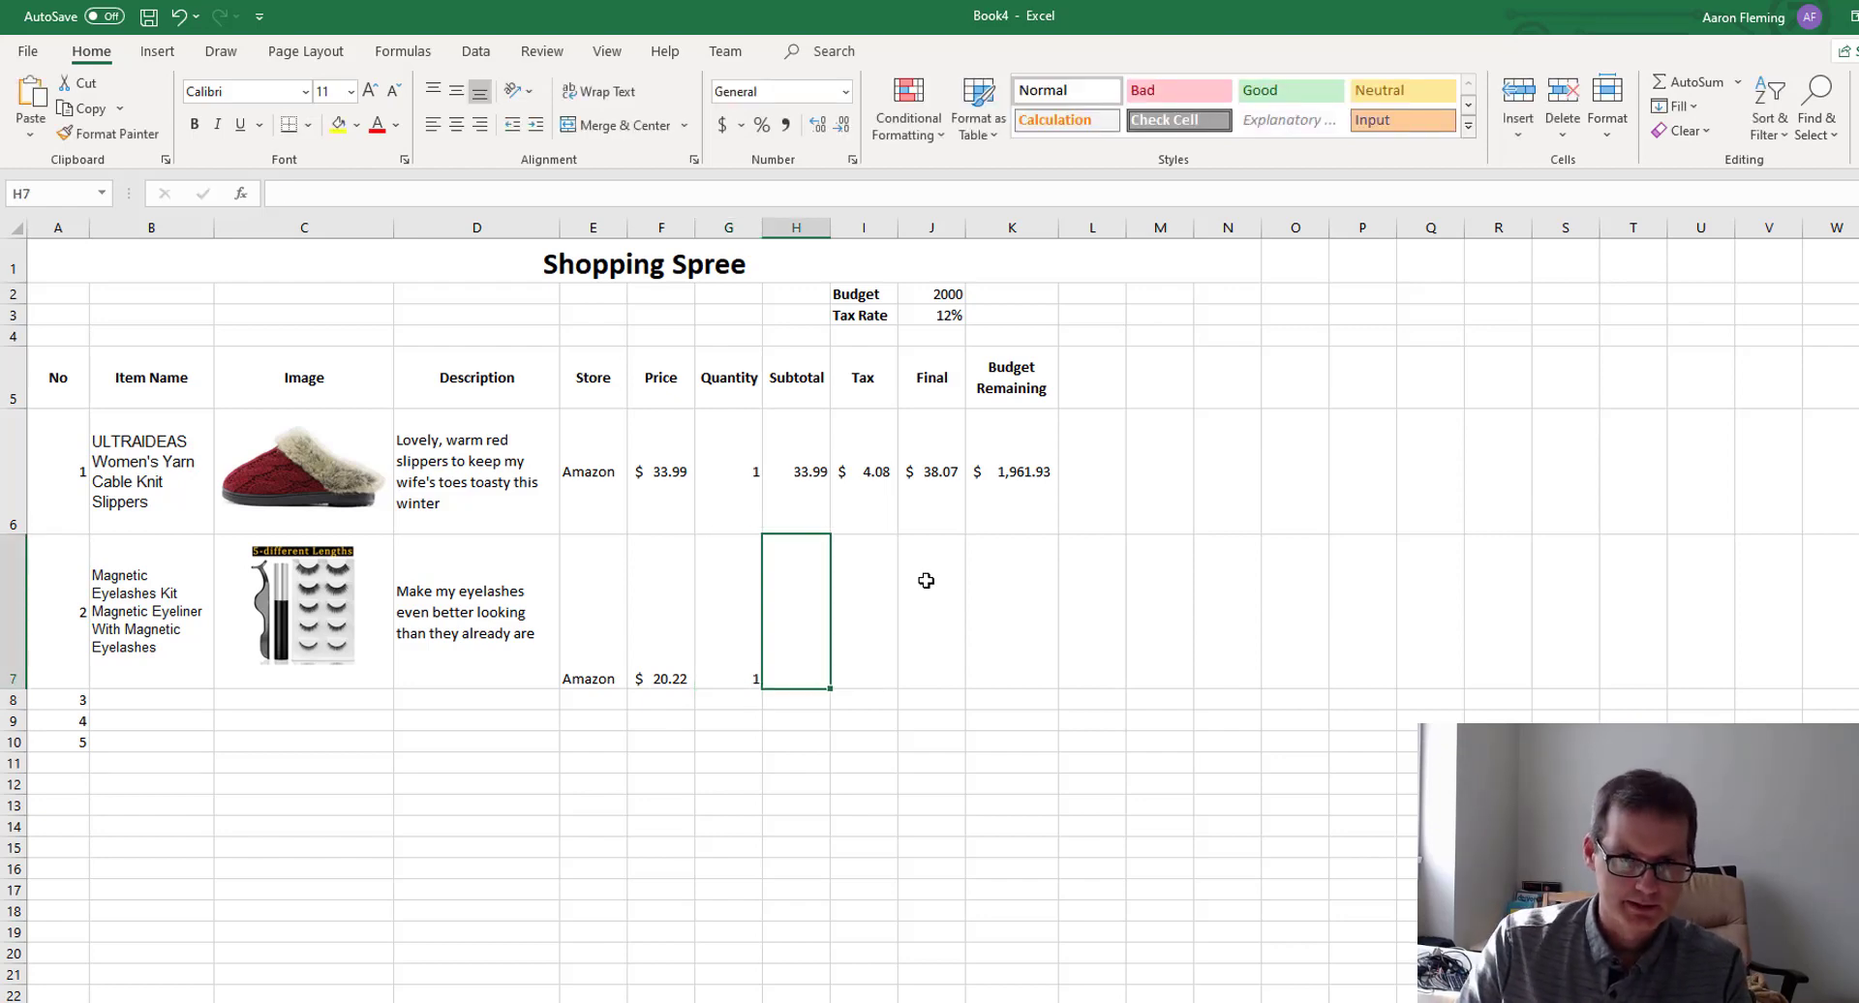
Fill the Subtotal formula from H6 to H7, giving 20.22, and the Tax formula from I6 to I7.
{"action": "left_click", "coordinate": [808, 510]}
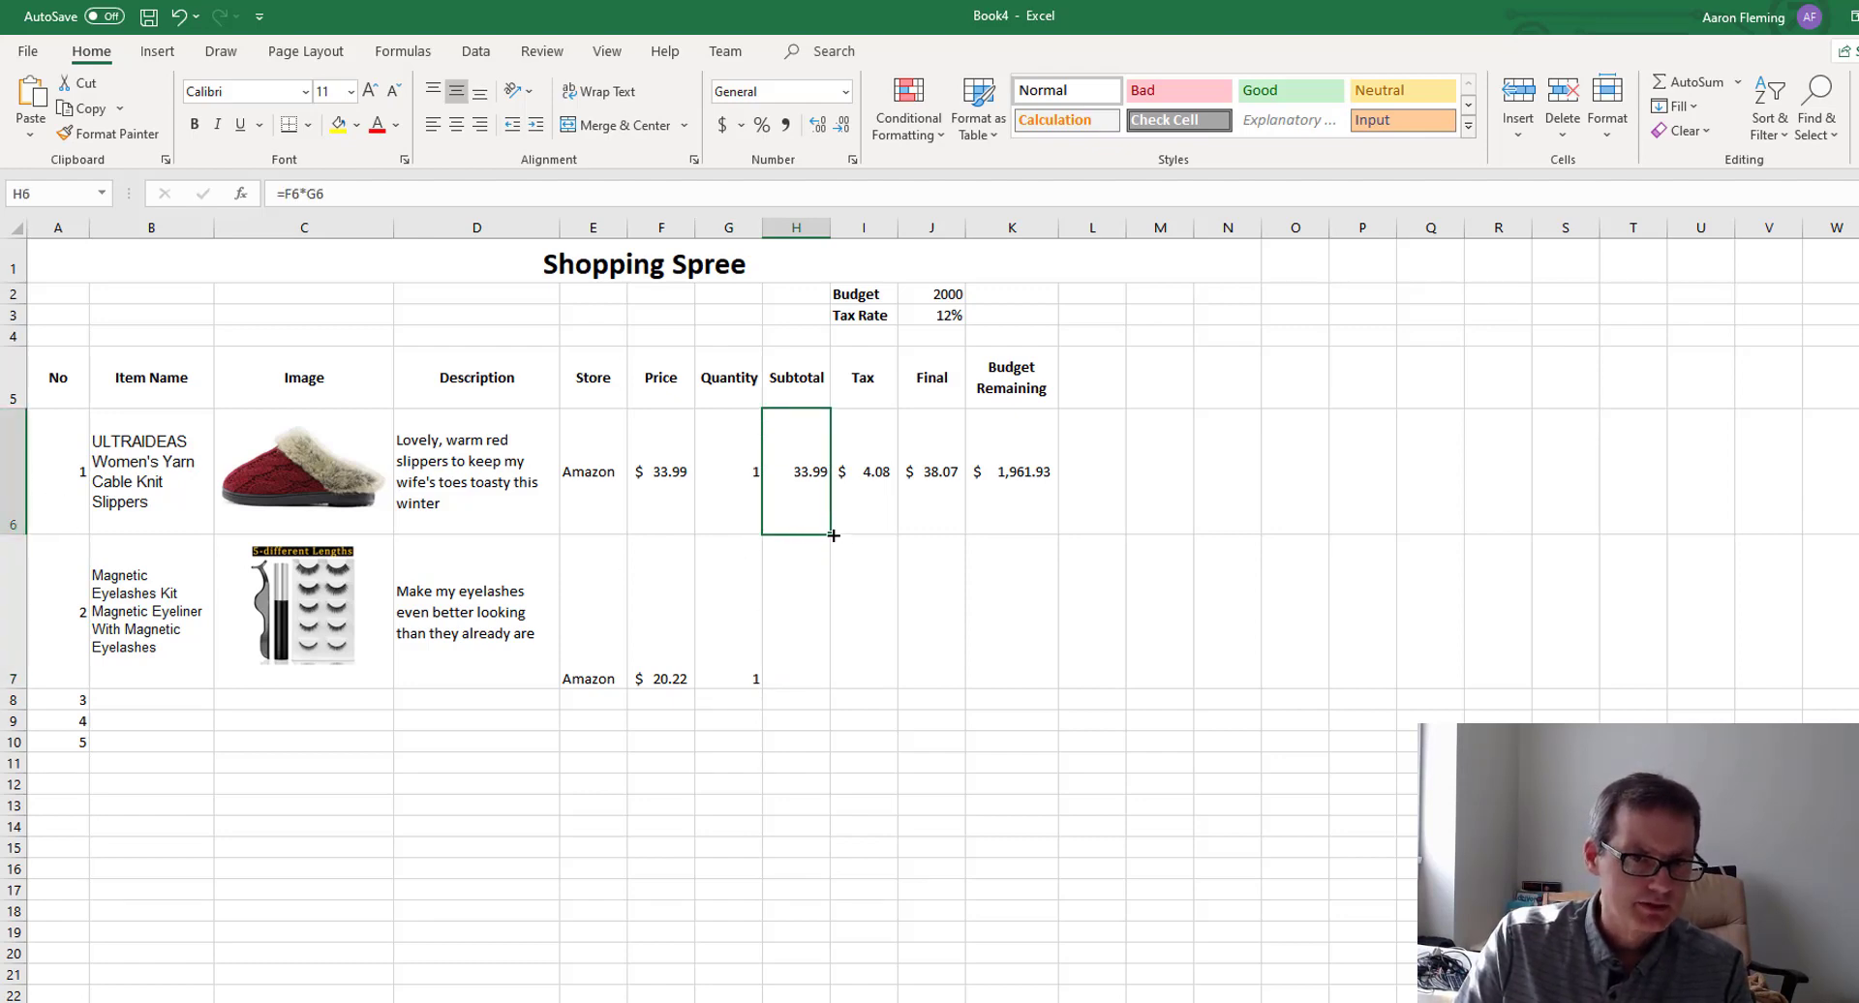
{"action": "left_click_drag", "start_coordinate": [832, 534], "coordinate": [827, 666]}
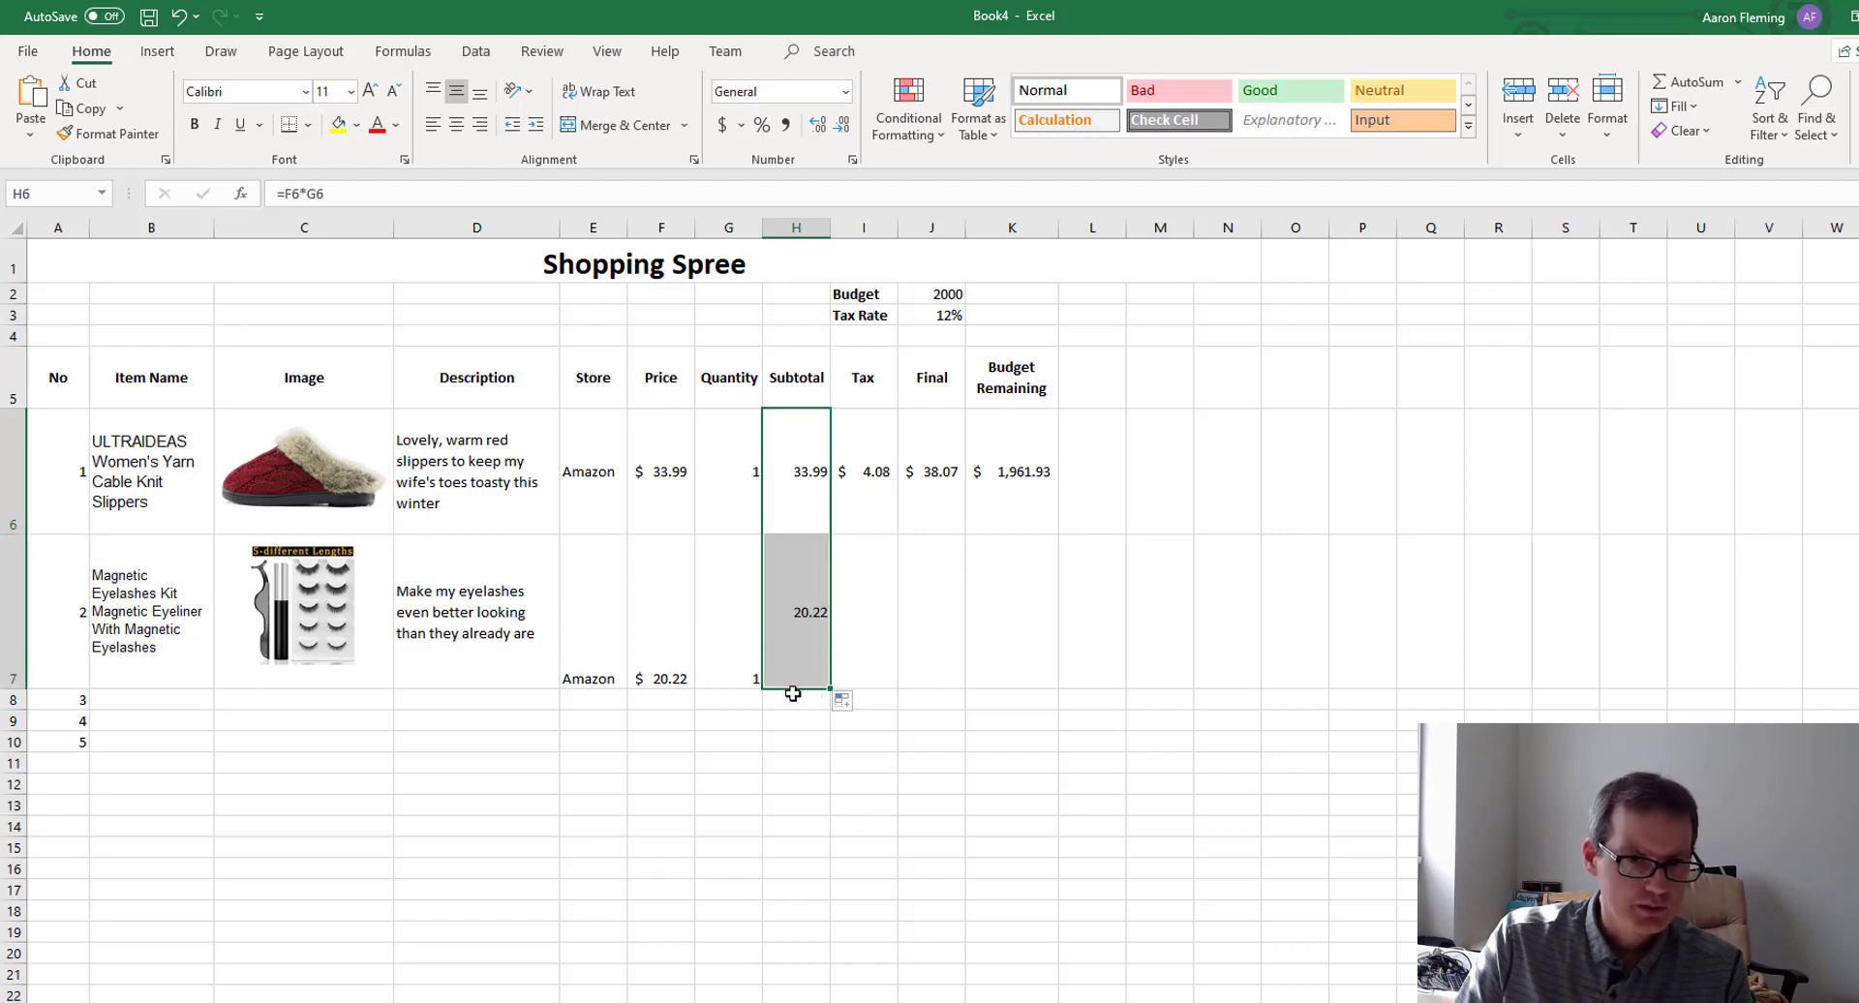
{"action": "left_click", "coordinate": [788, 477]}
{"action": "left_click", "coordinate": [790, 607]}
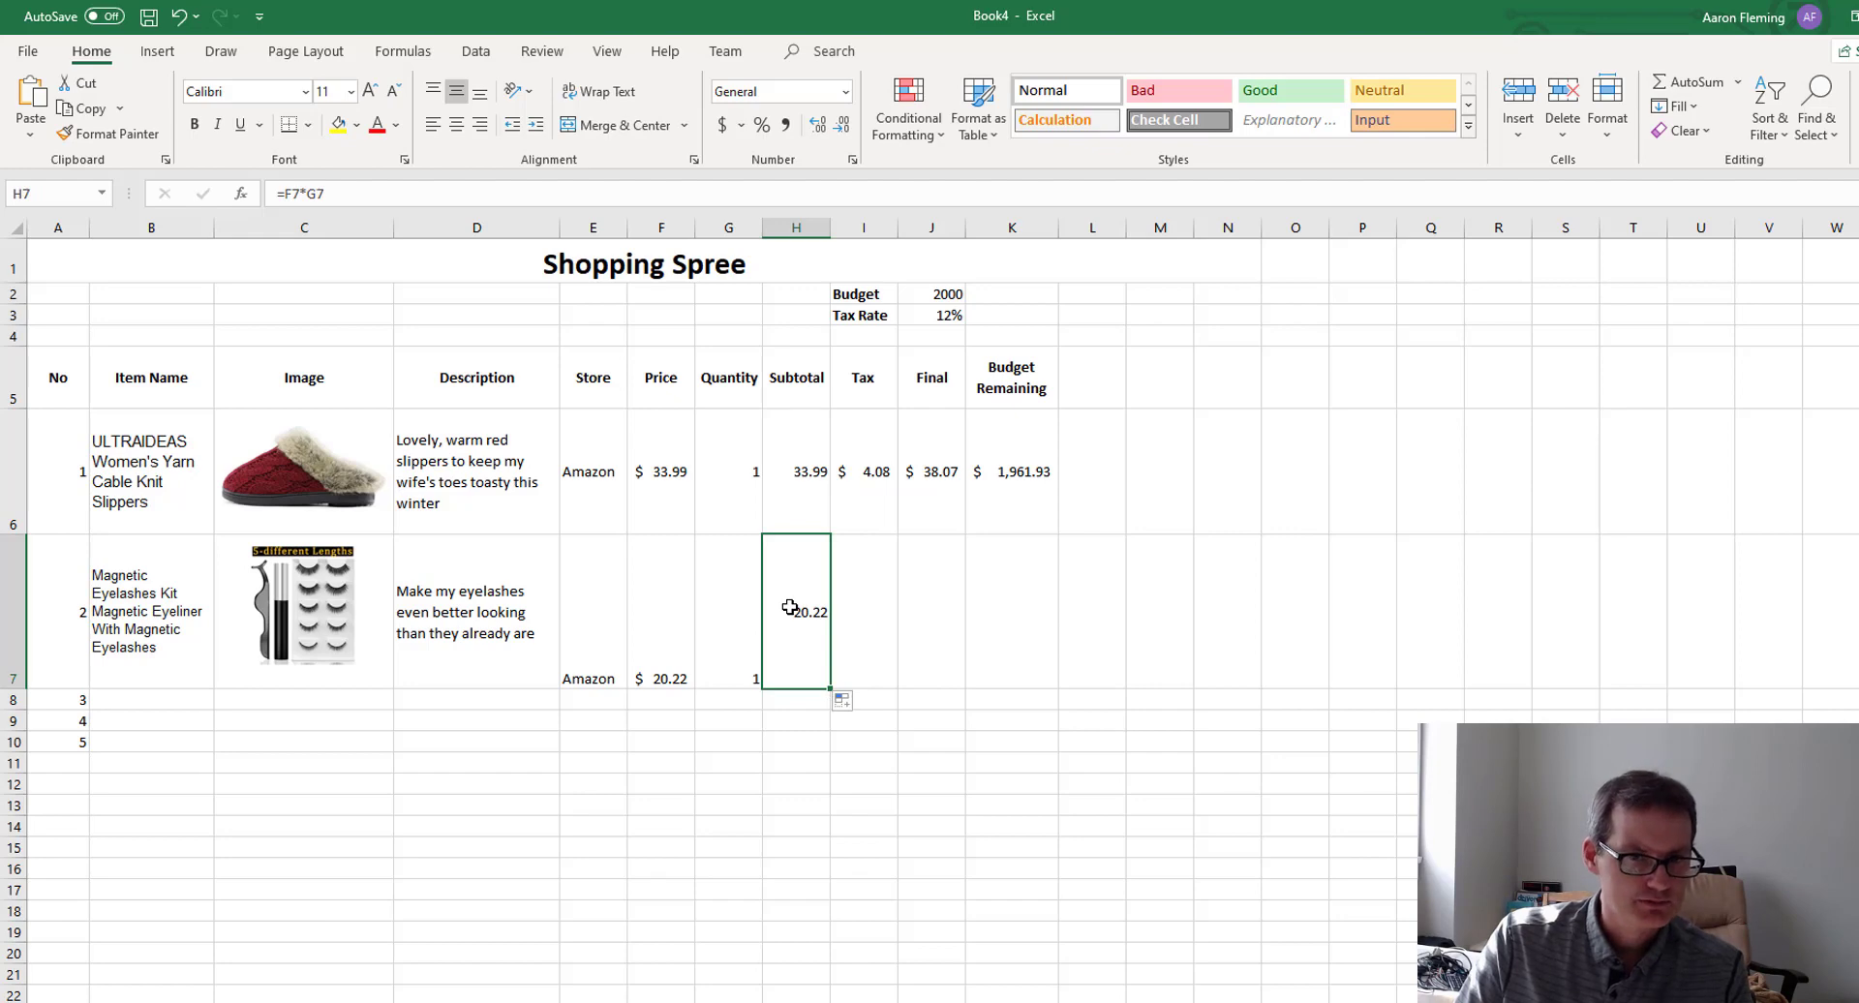
{"action": "left_click", "coordinate": [862, 501]}
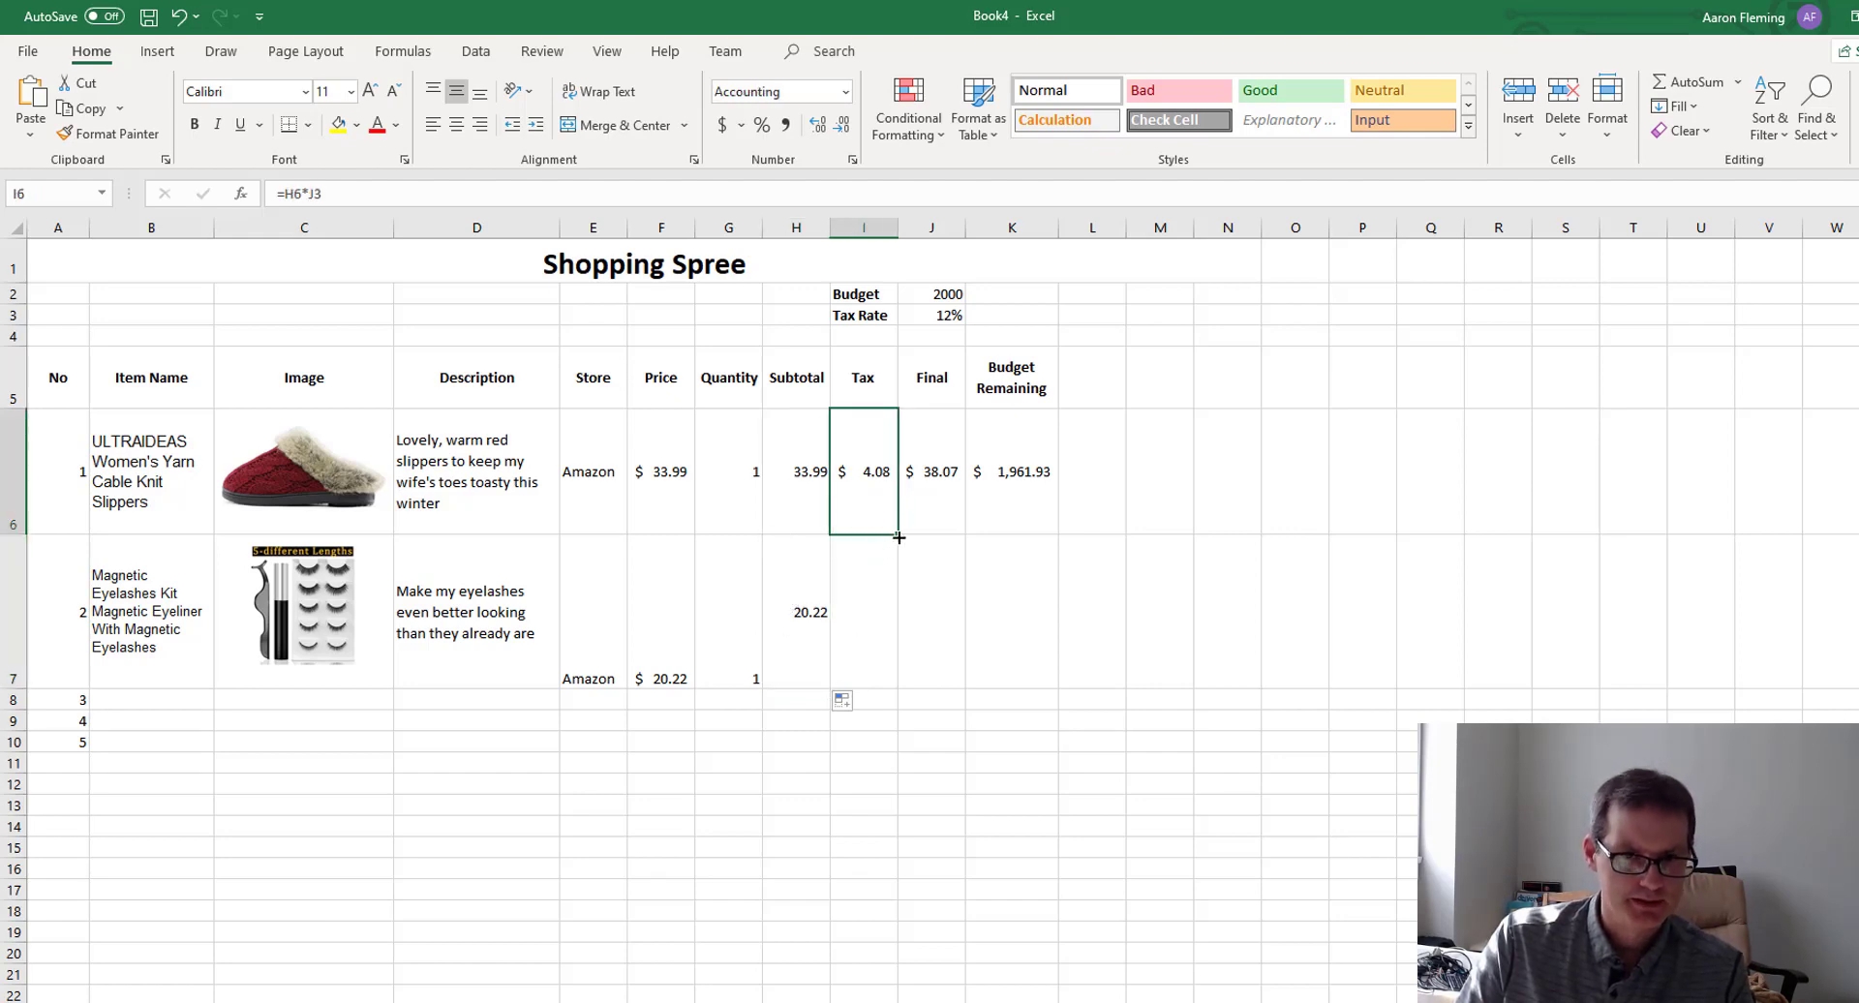
{"action": "left_click_drag", "start_coordinate": [899, 537], "coordinate": [892, 661]}
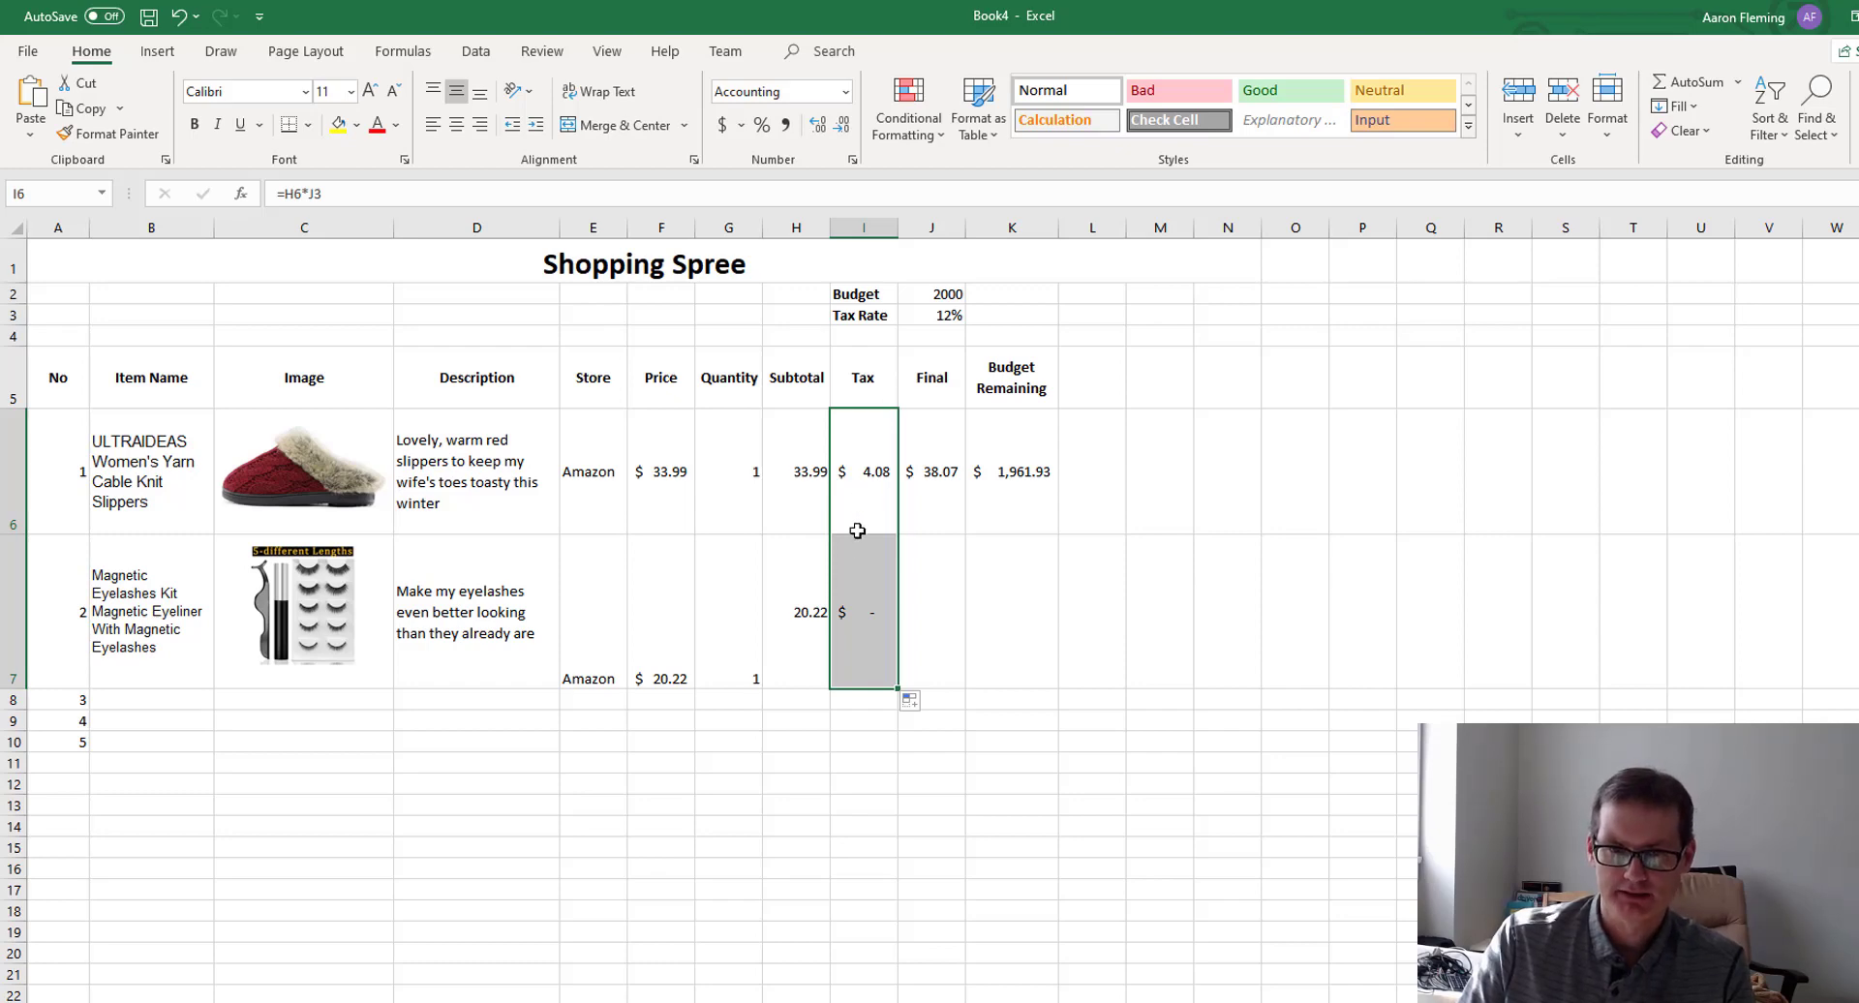
Compare I6's =H6*J3 with I7's copied =H7*J4, which points at the empty J4.
{"action": "left_click", "coordinate": [808, 495]}
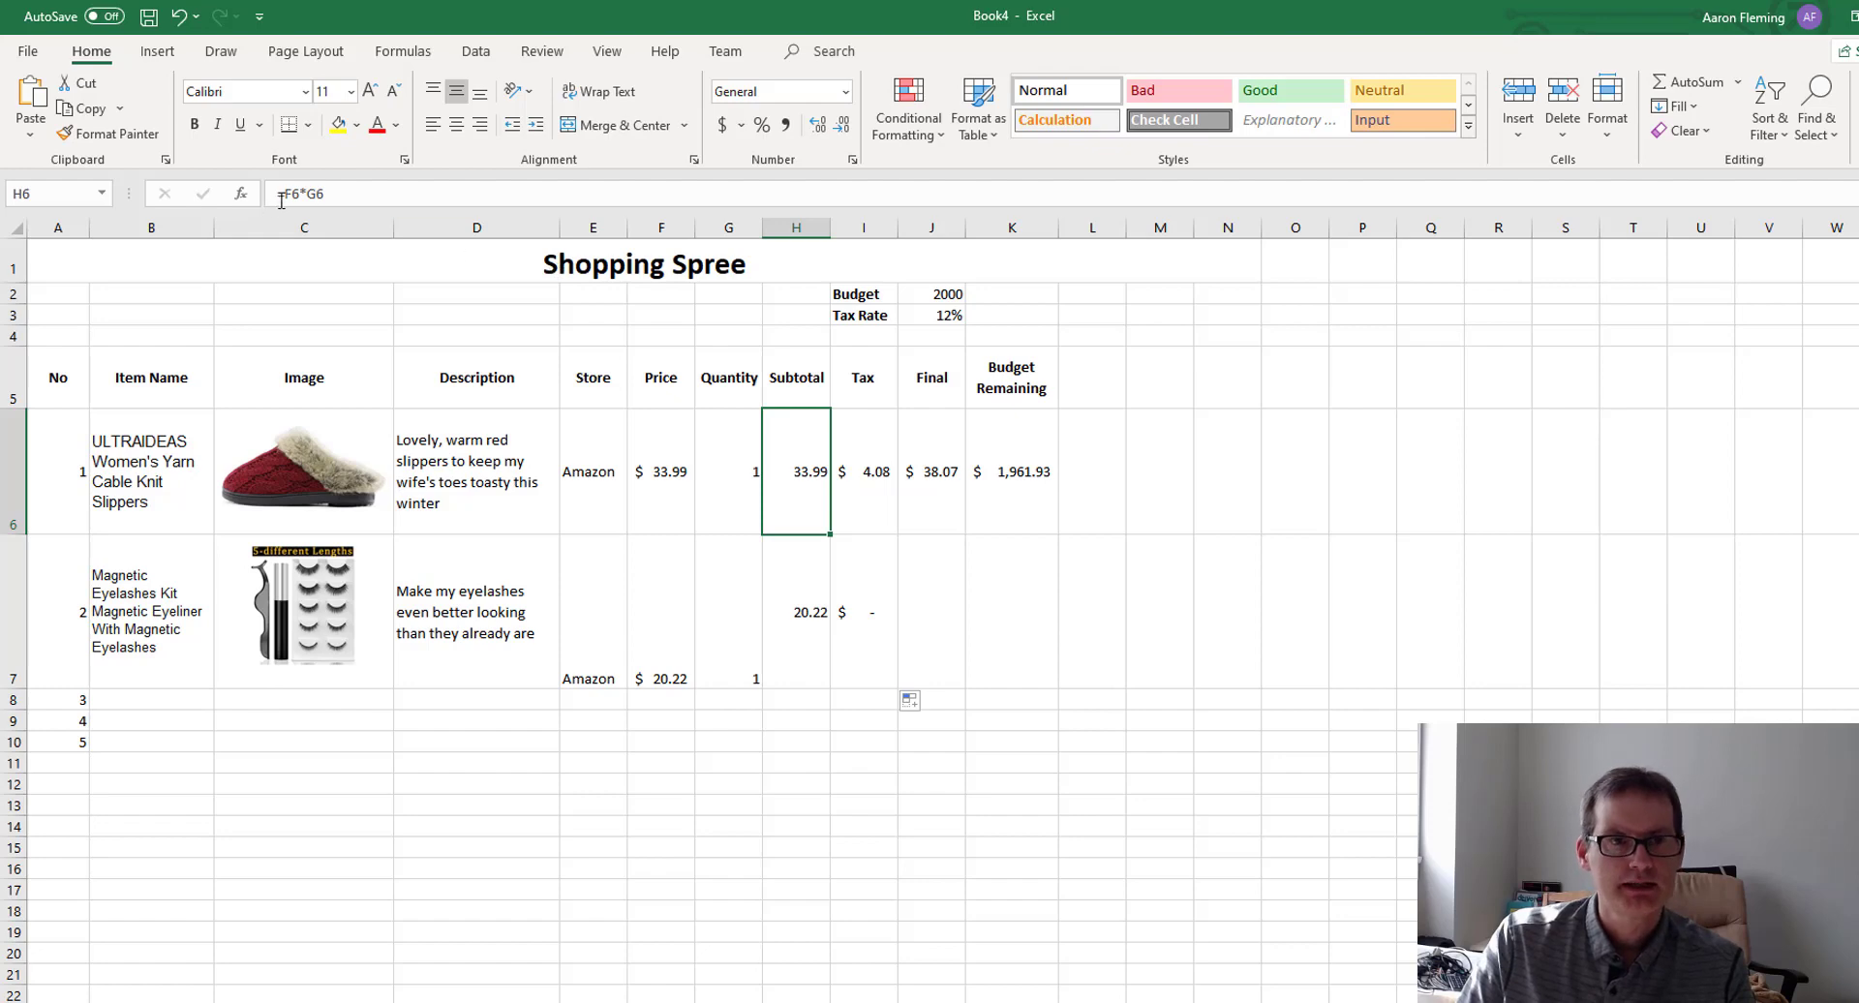
{"action": "left_click", "coordinate": [806, 598]}
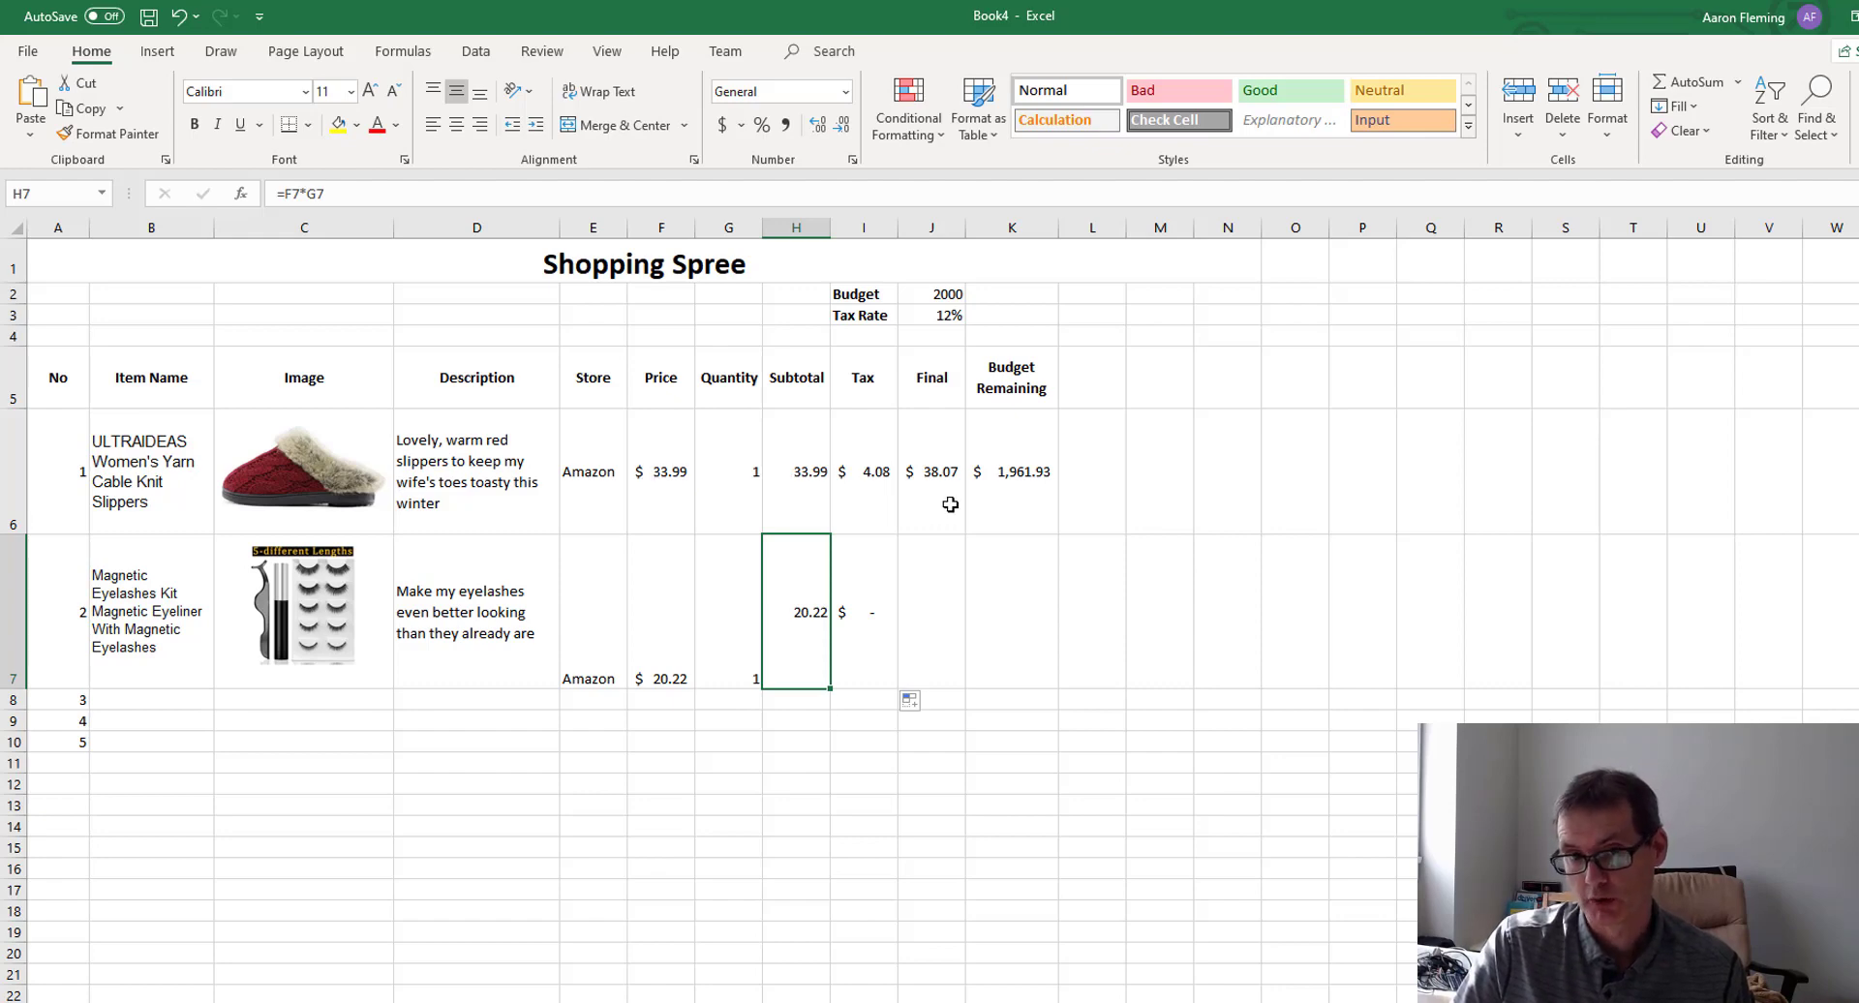
{"action": "left_click", "coordinate": [884, 595]}
{"action": "left_click", "coordinate": [872, 523]}
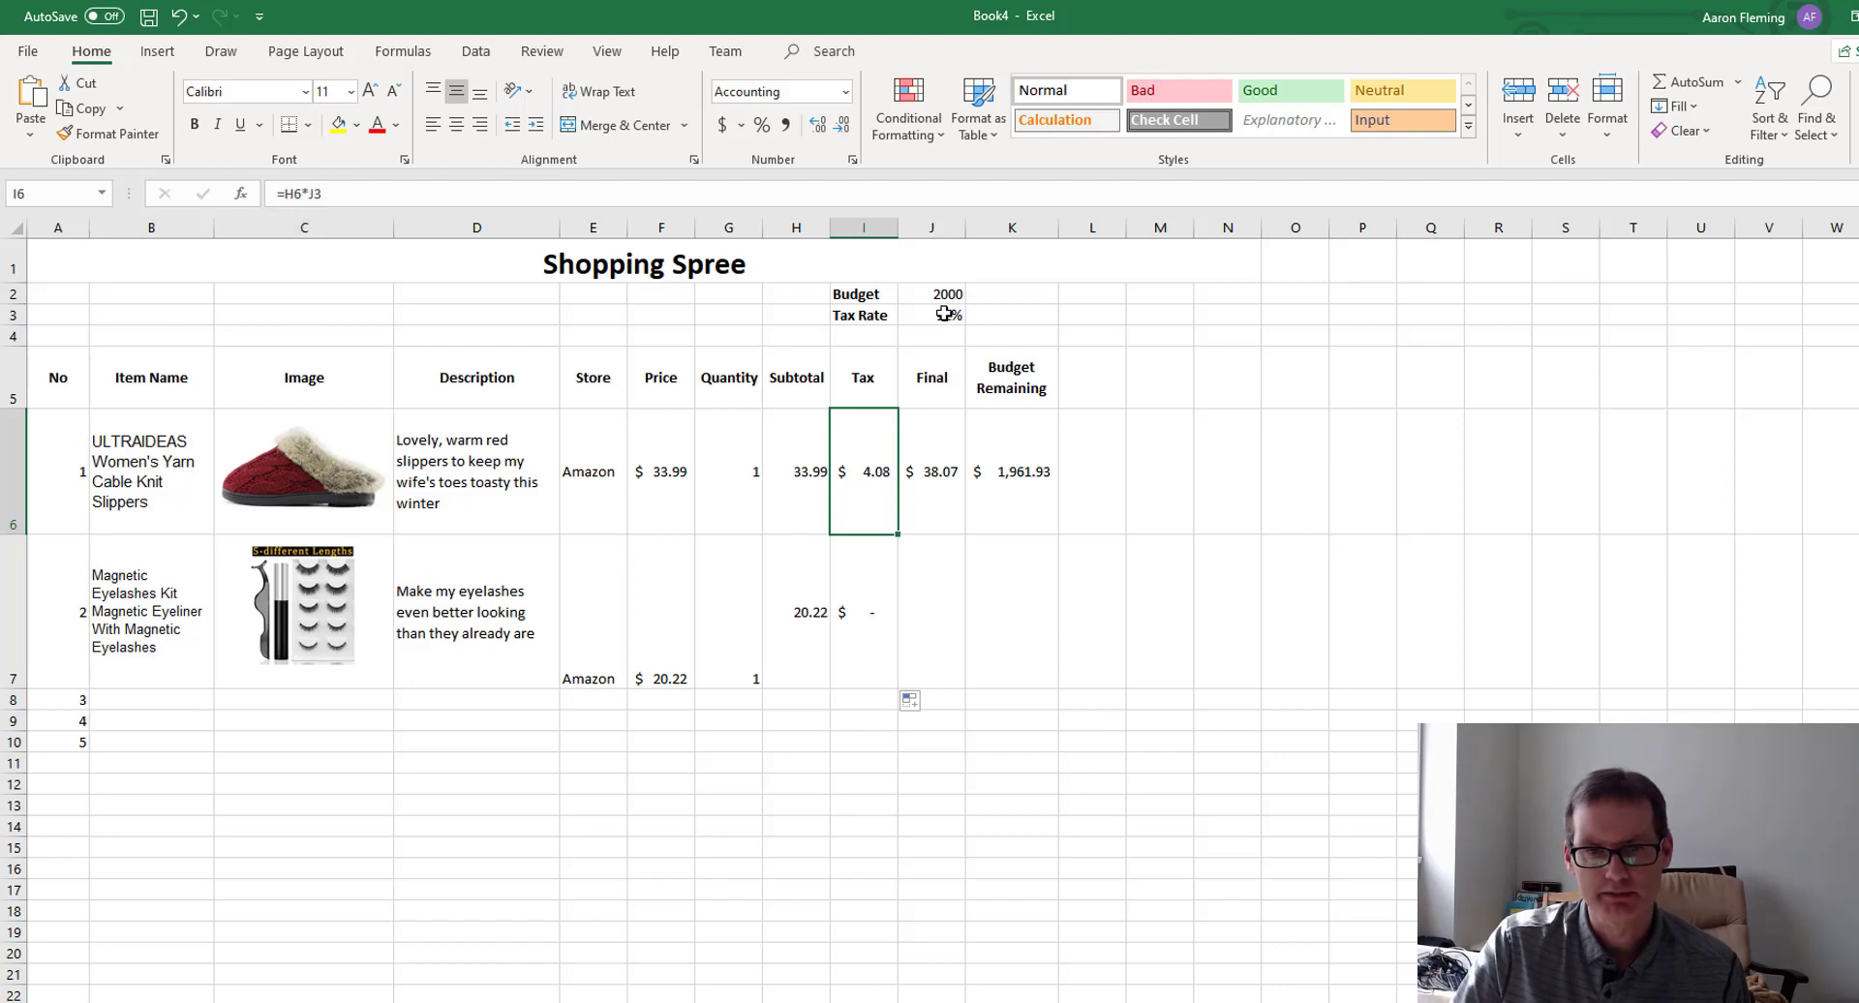
{"action": "left_click", "coordinate": [868, 591]}
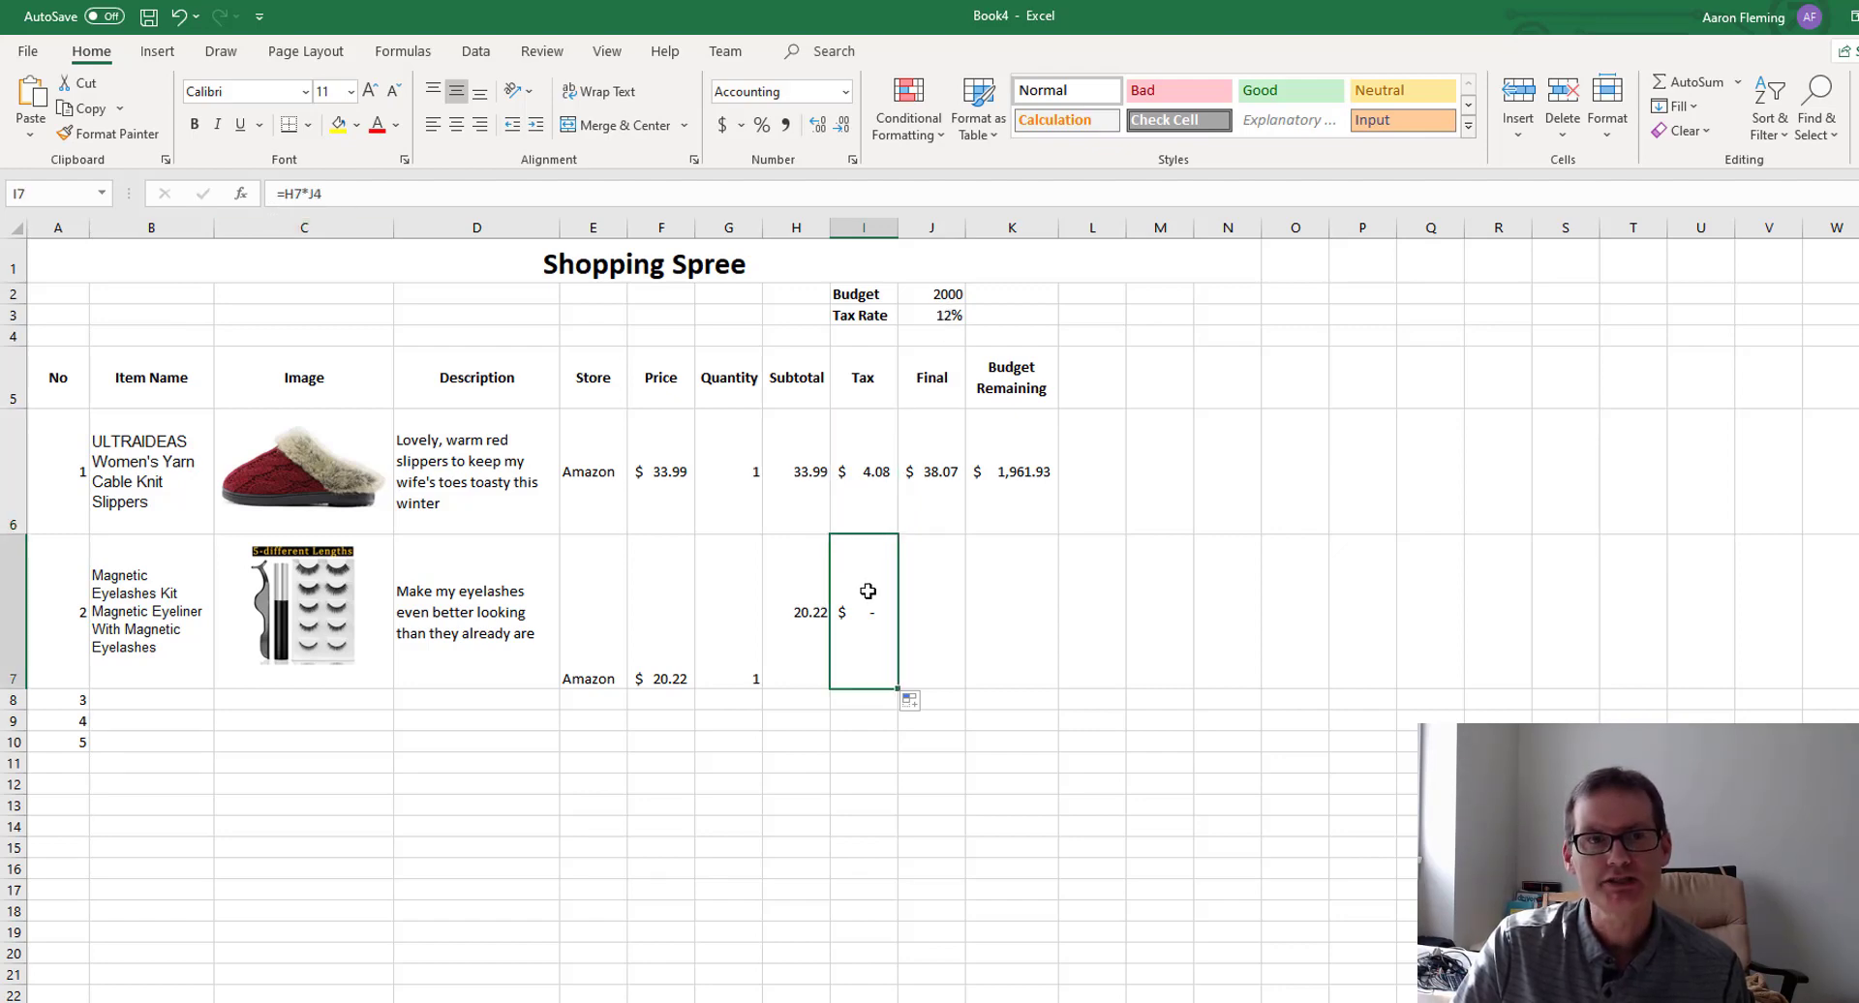
{"action": "left_click", "coordinate": [942, 330]}
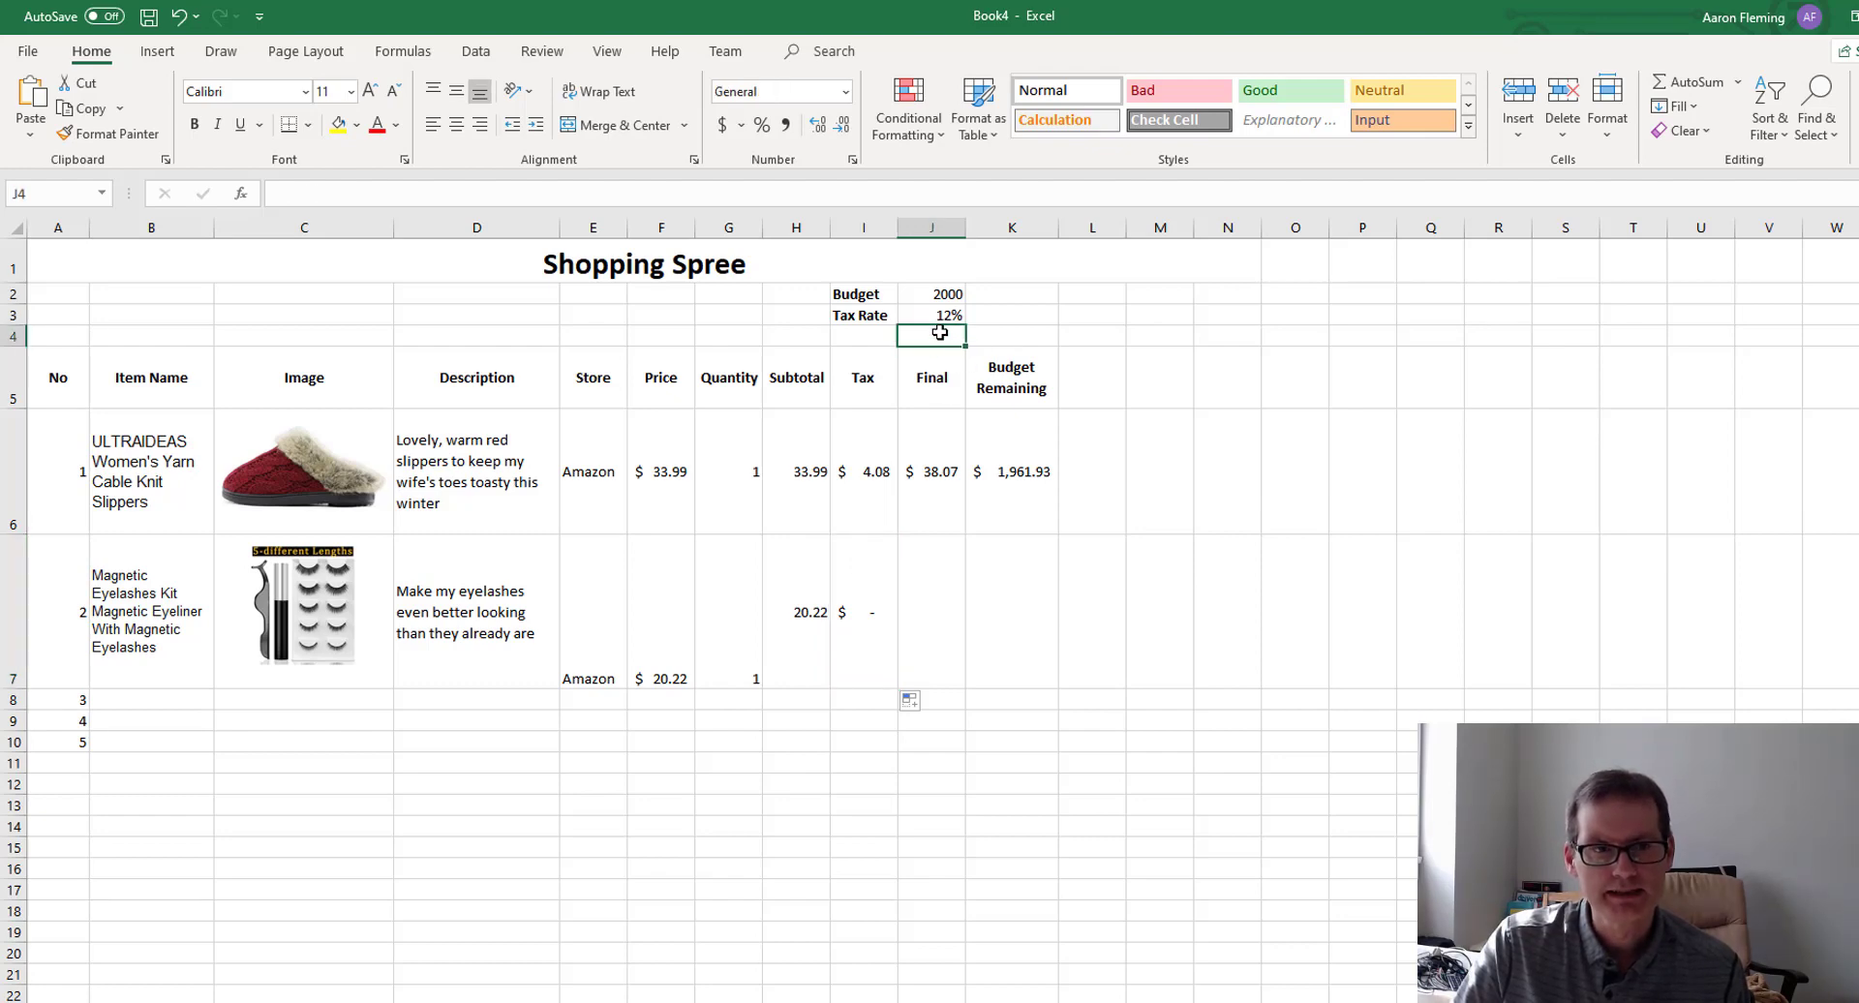
{"action": "left_click", "coordinate": [874, 625]}
{"action": "left_click", "coordinate": [883, 482]}
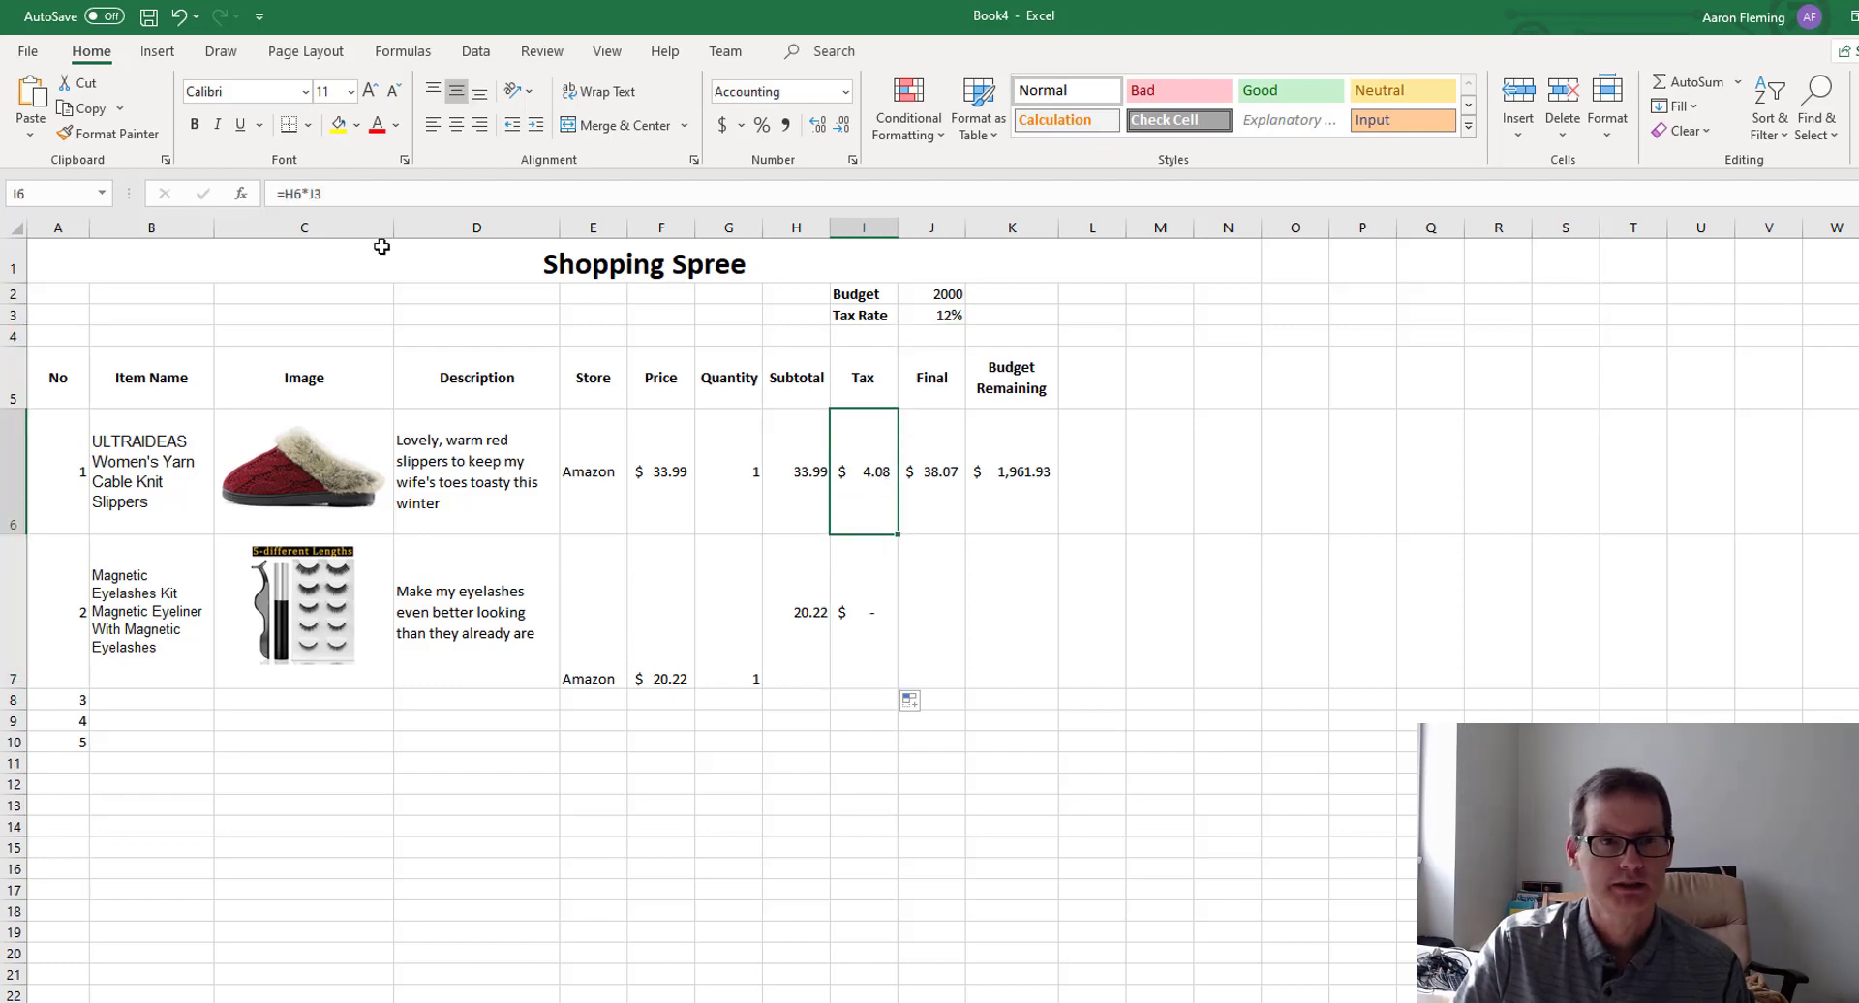
Change I6 to =H6*$J$3 and fill it down so I7's tax becomes $2.43.
{"action": "left_click", "coordinate": [310, 193]}
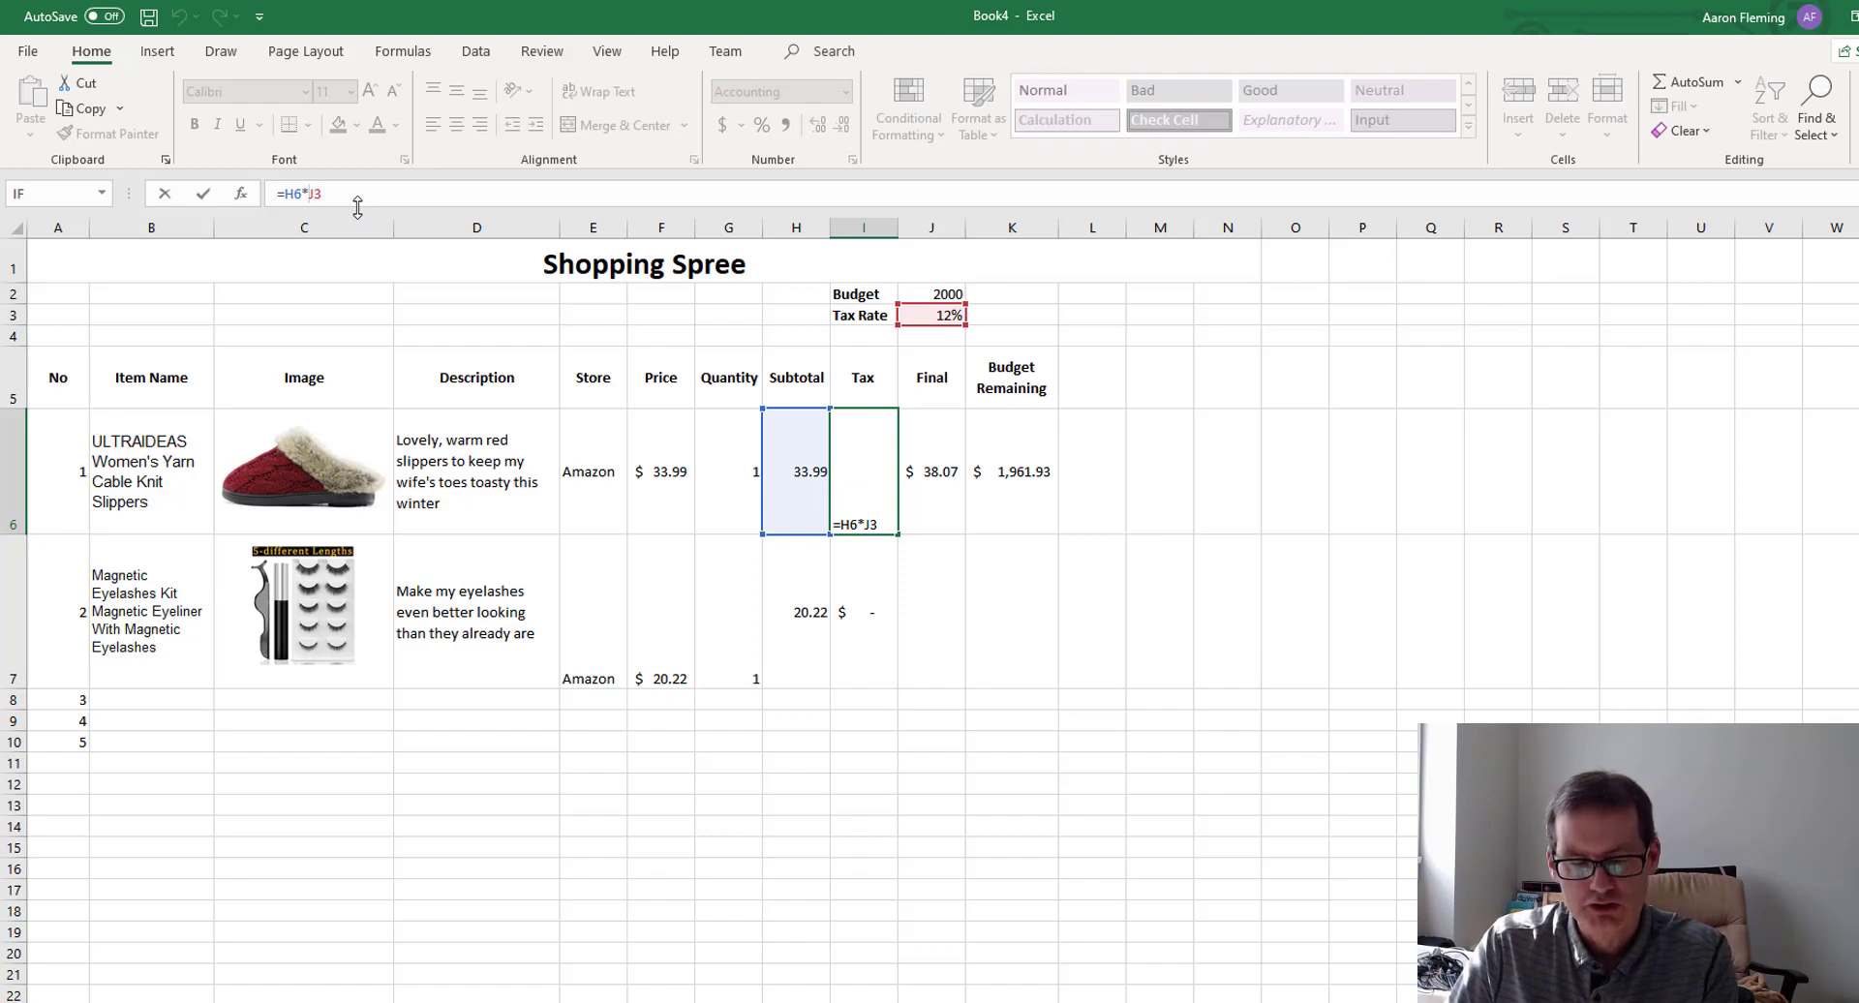
{"action": "type", "text": "$J$"}
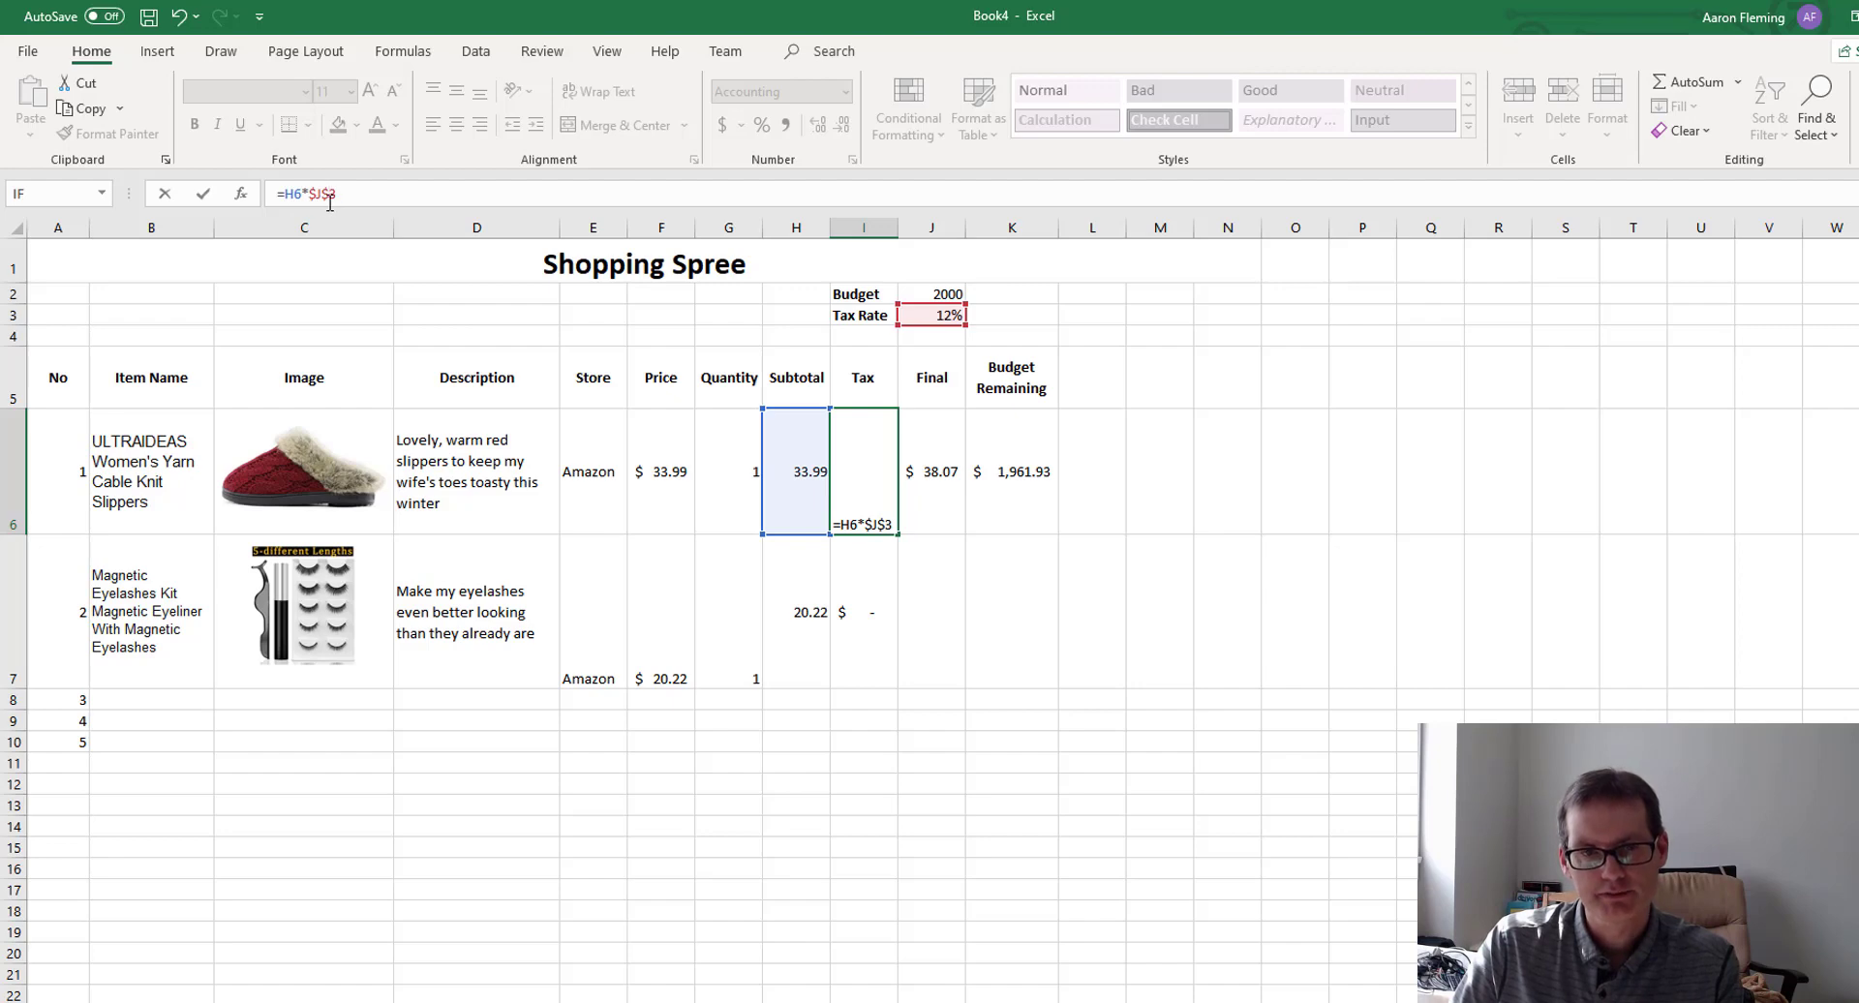
{"action": "key", "text": "Return"}
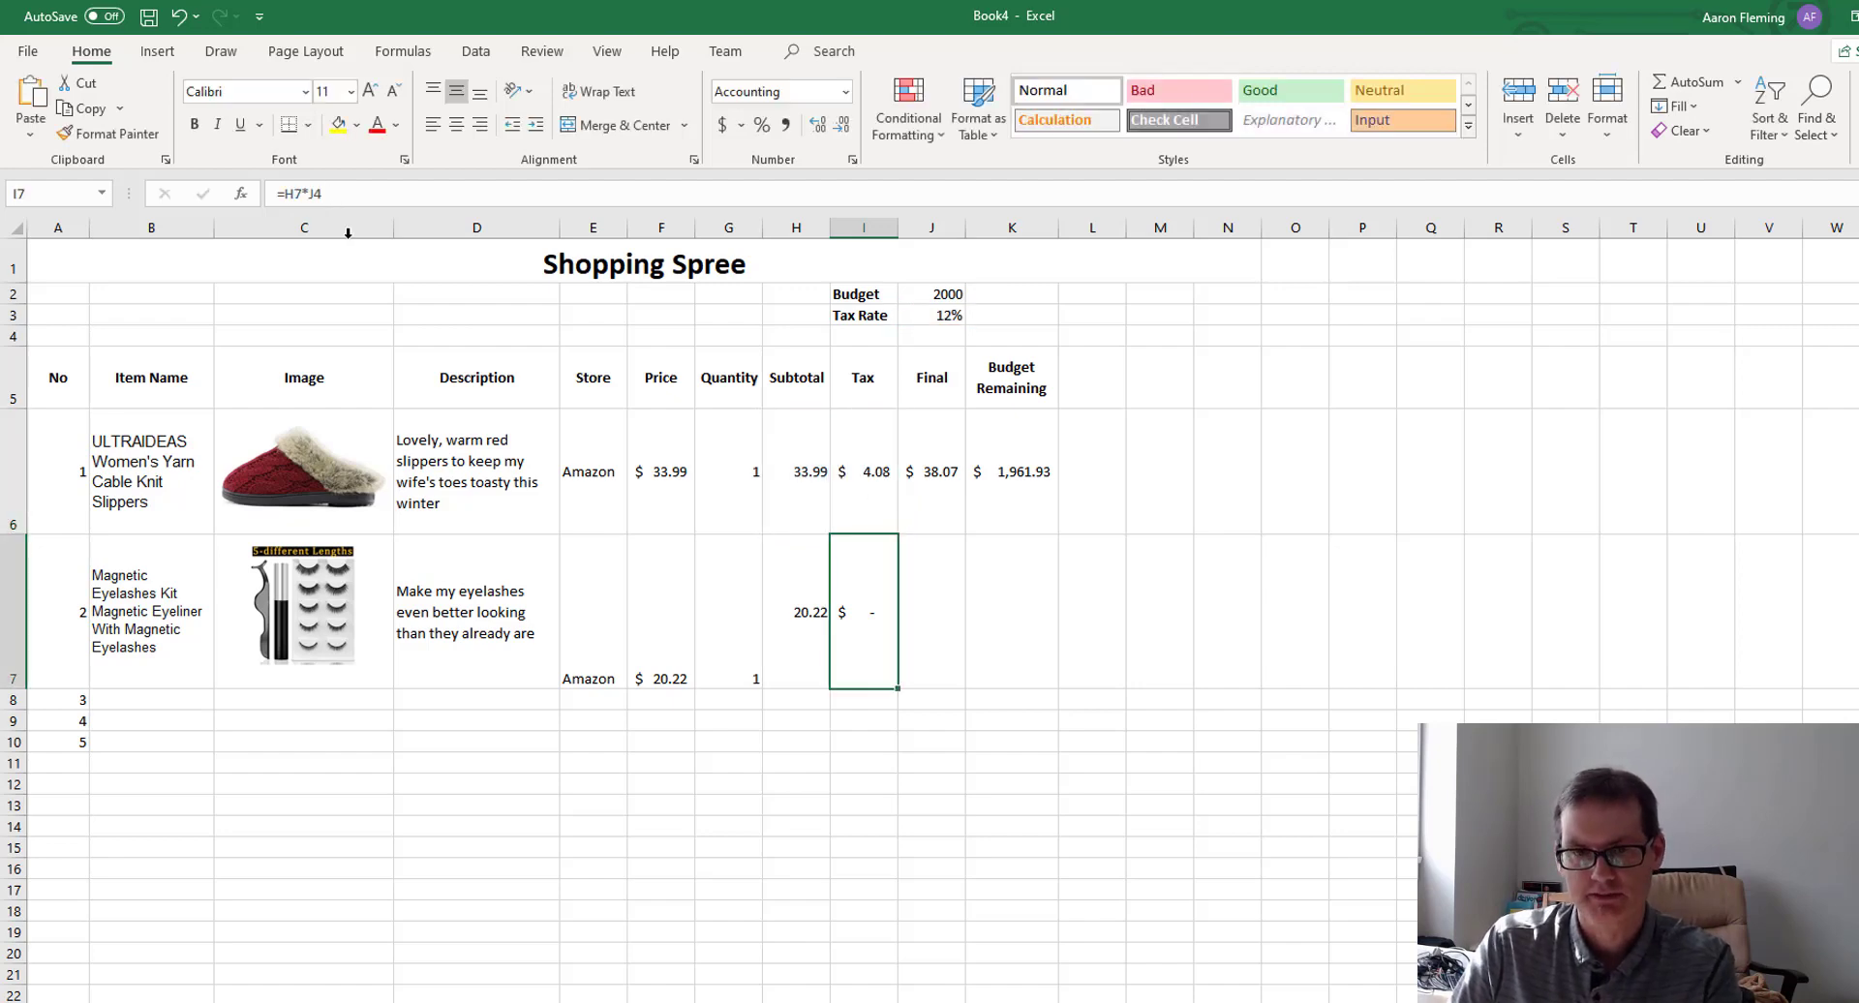
{"action": "left_click", "coordinate": [871, 433]}
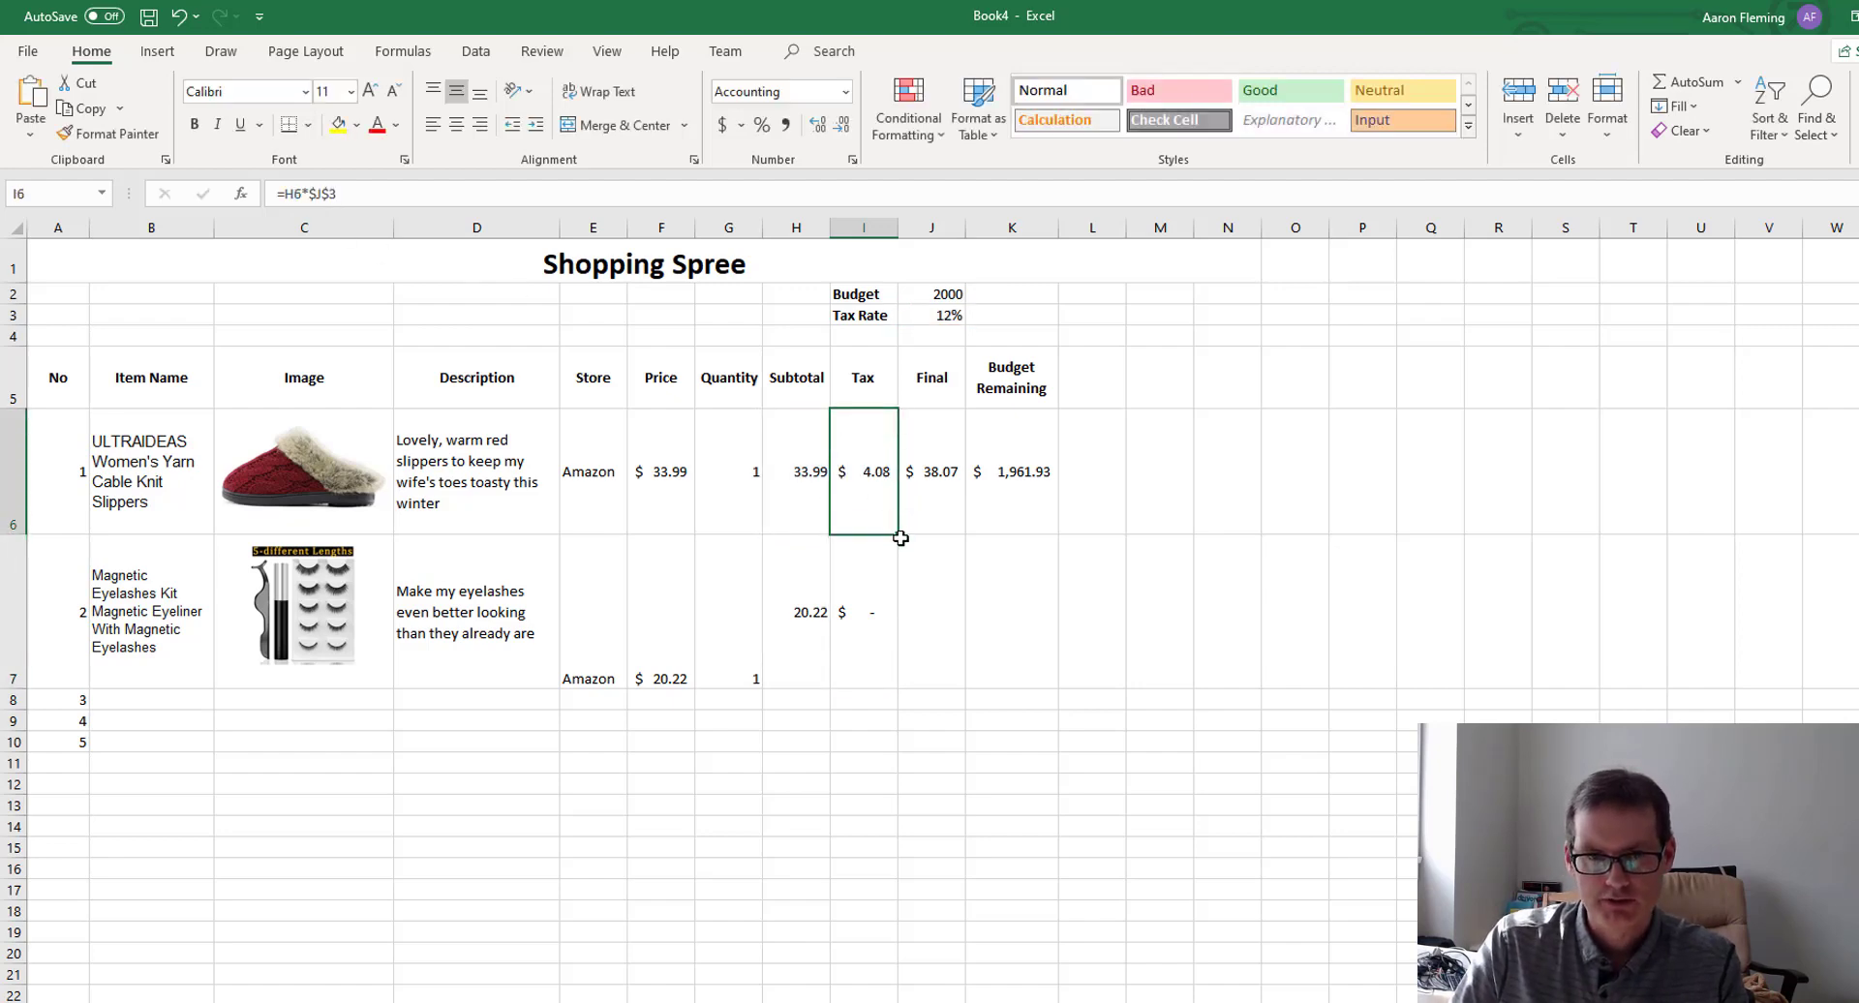
{"action": "left_click_drag", "start_coordinate": [897, 562], "coordinate": [883, 668]}
{"action": "left_click", "coordinate": [856, 458]}
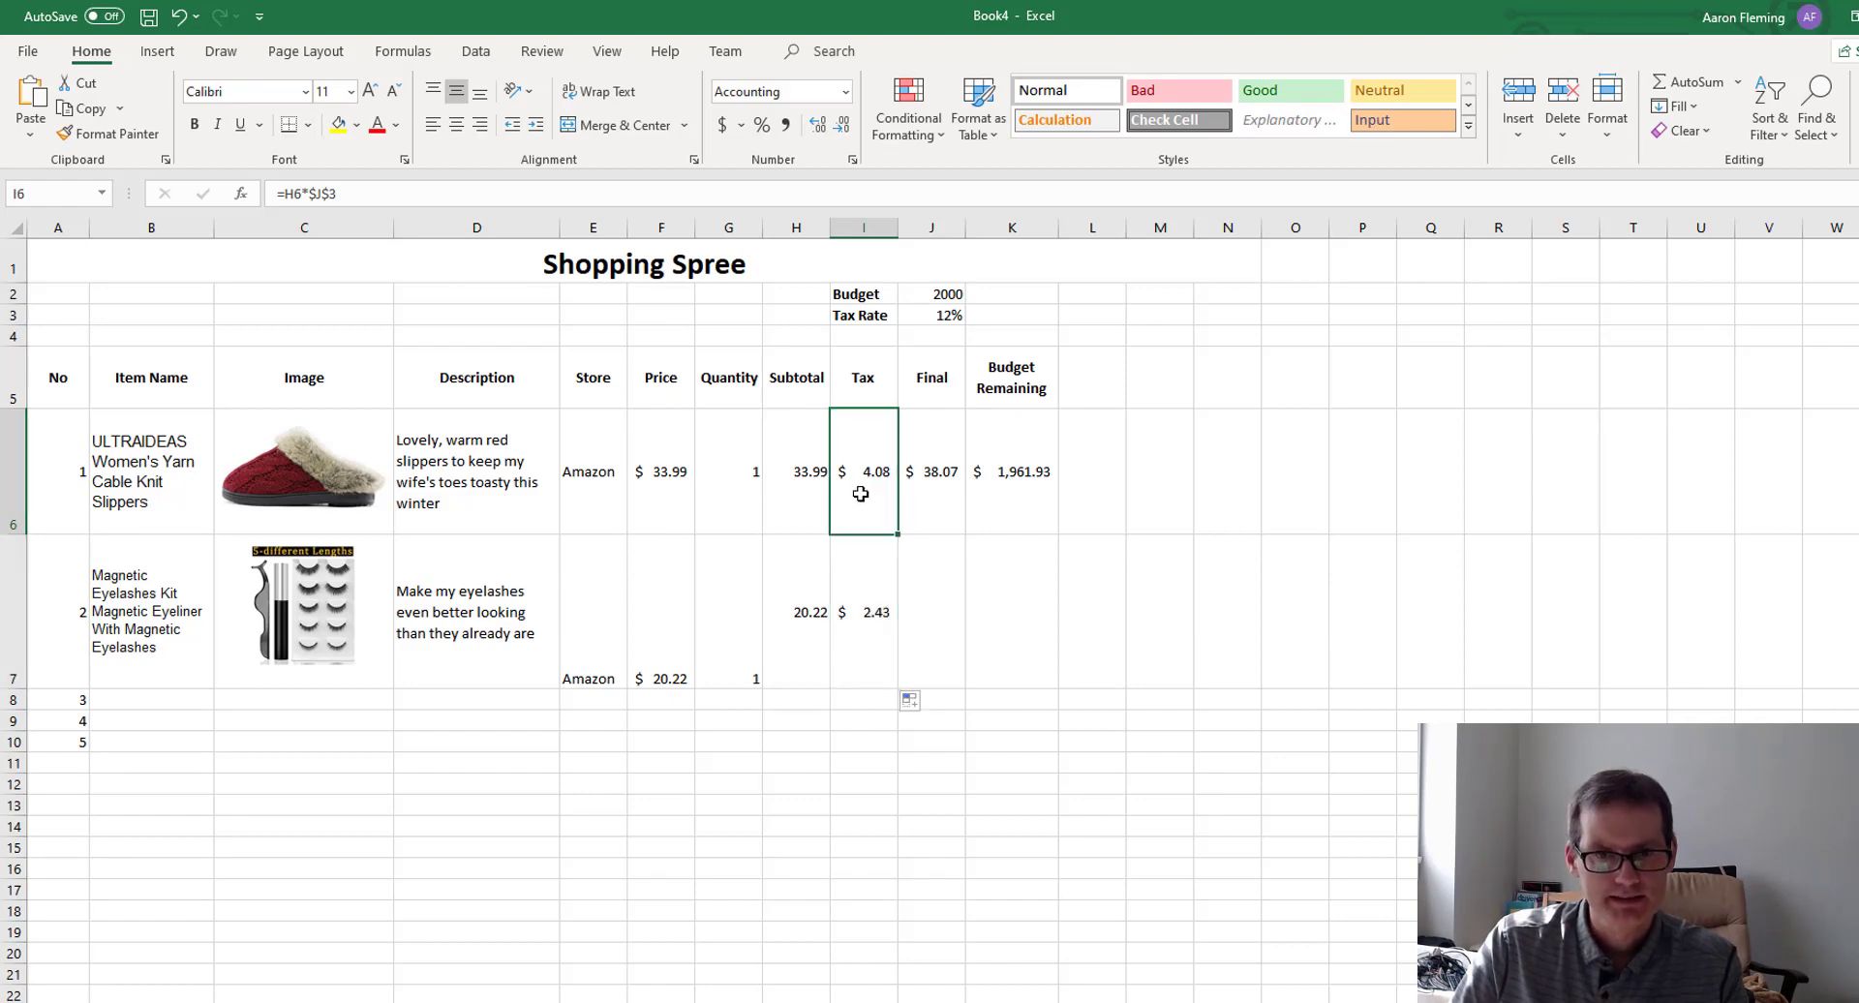
{"action": "left_click", "coordinate": [860, 615]}
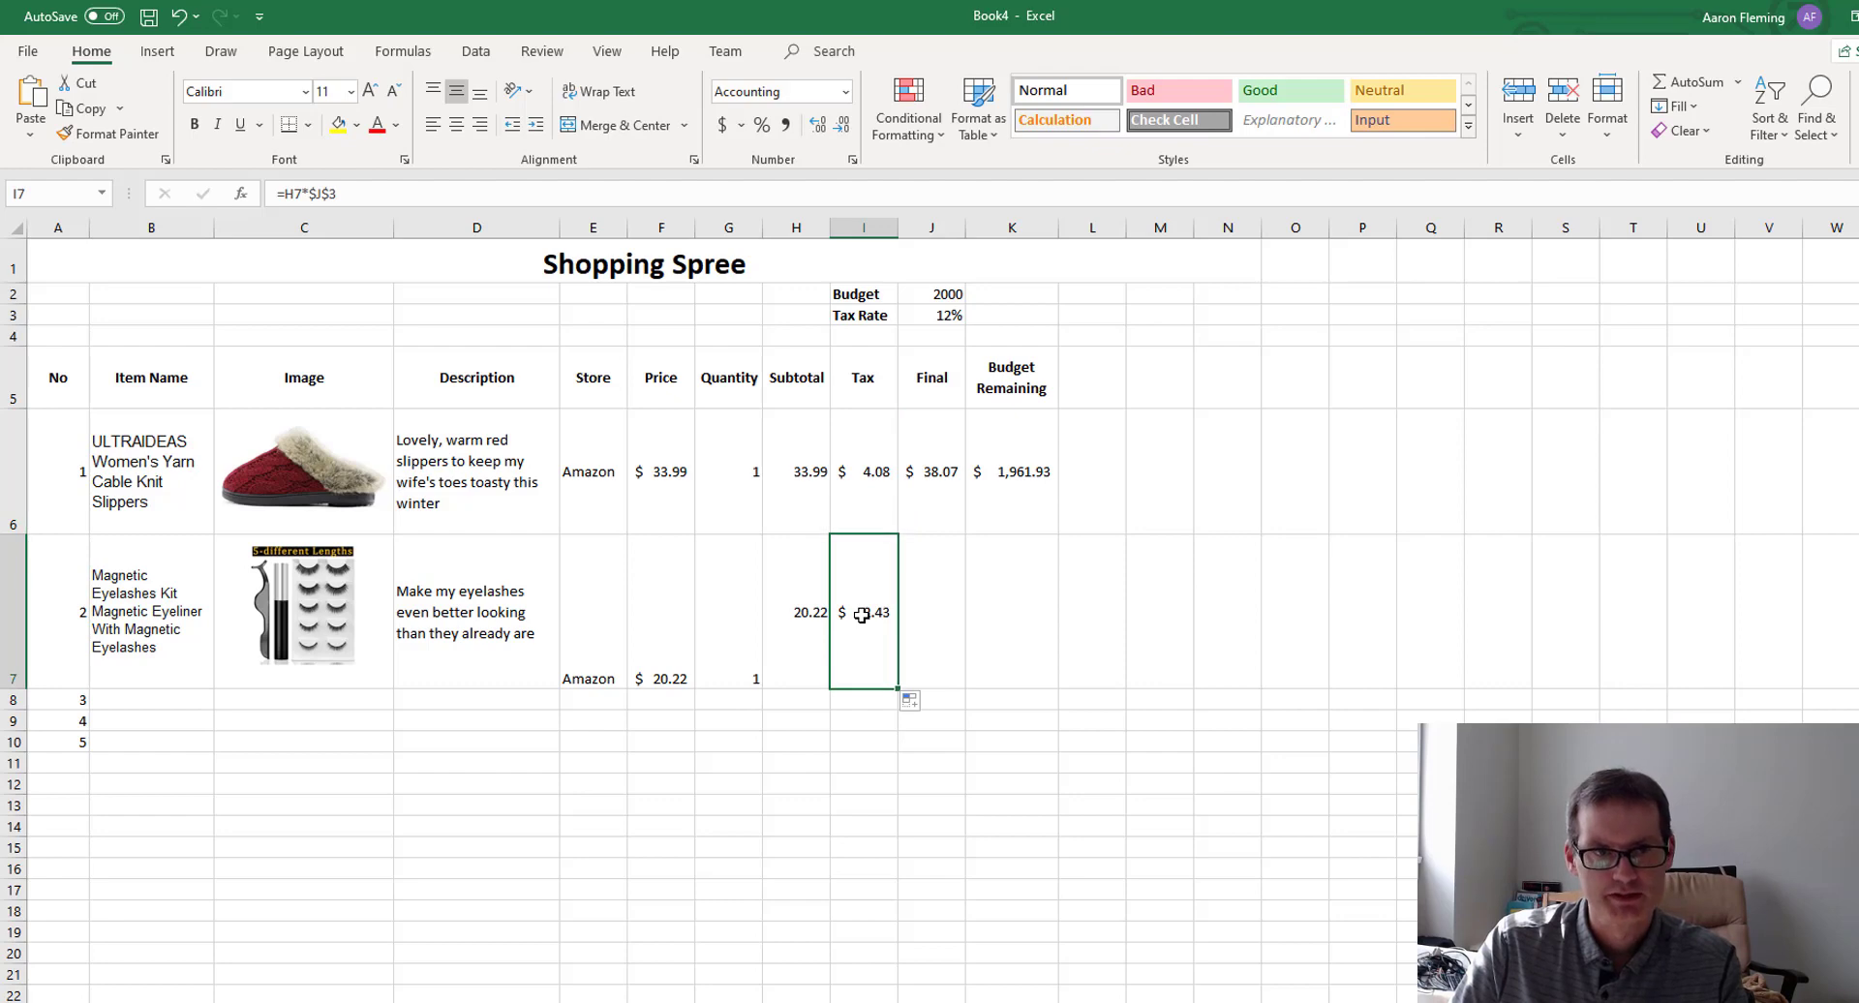
Copy the slippers' Final formula down to J7, giving the eyelash kit $22.65.
{"action": "left_click", "coordinate": [929, 497]}
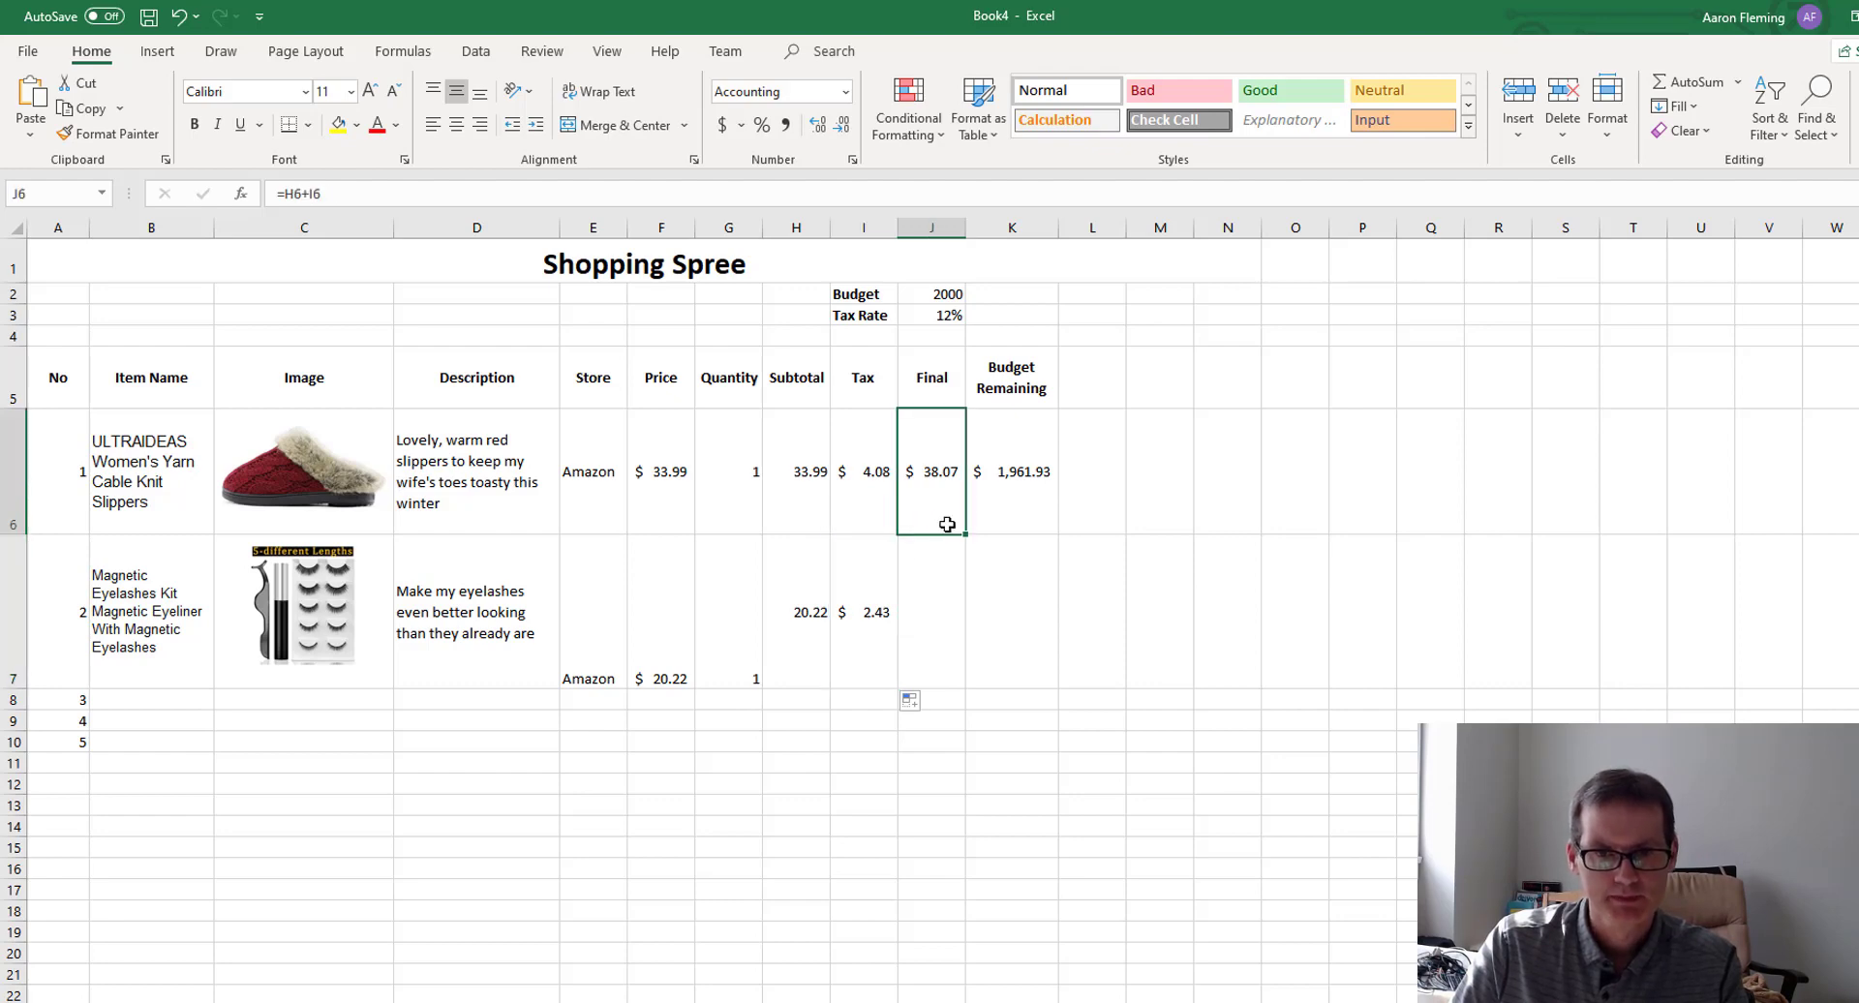
{"action": "left_click_drag", "start_coordinate": [967, 535], "coordinate": [966, 640]}
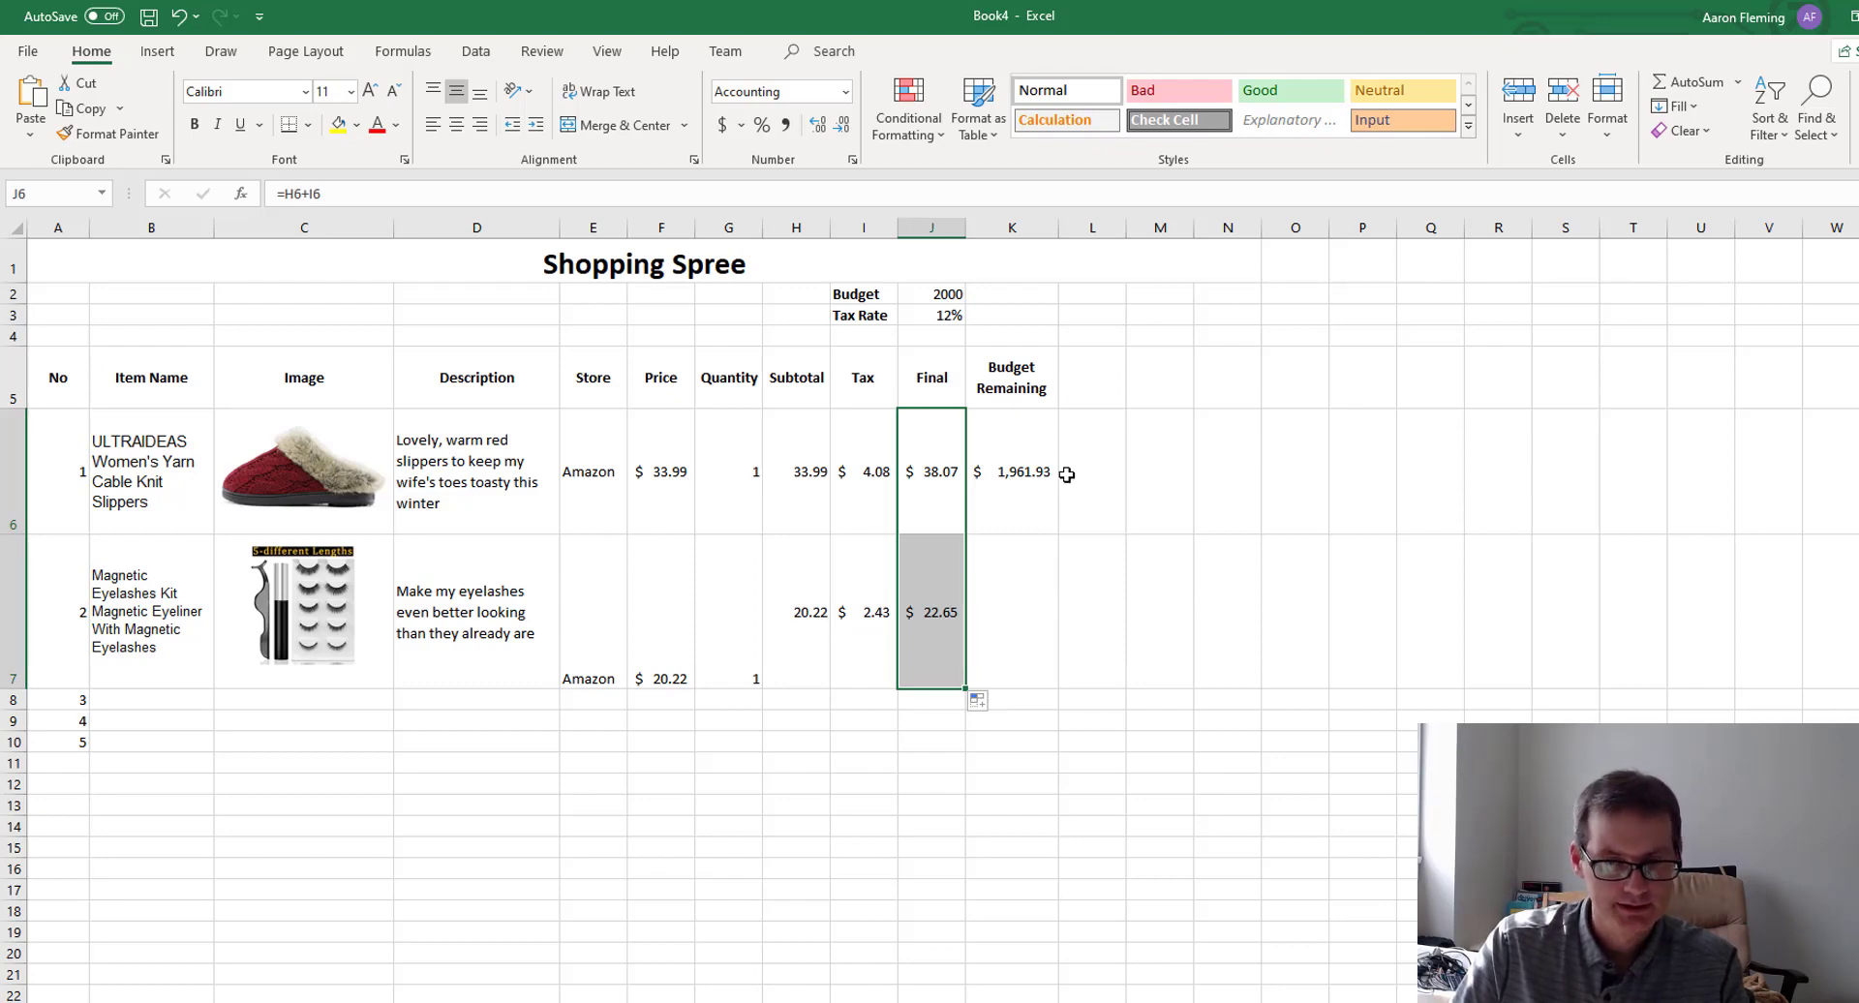
{"action": "left_click", "coordinate": [1034, 472]}
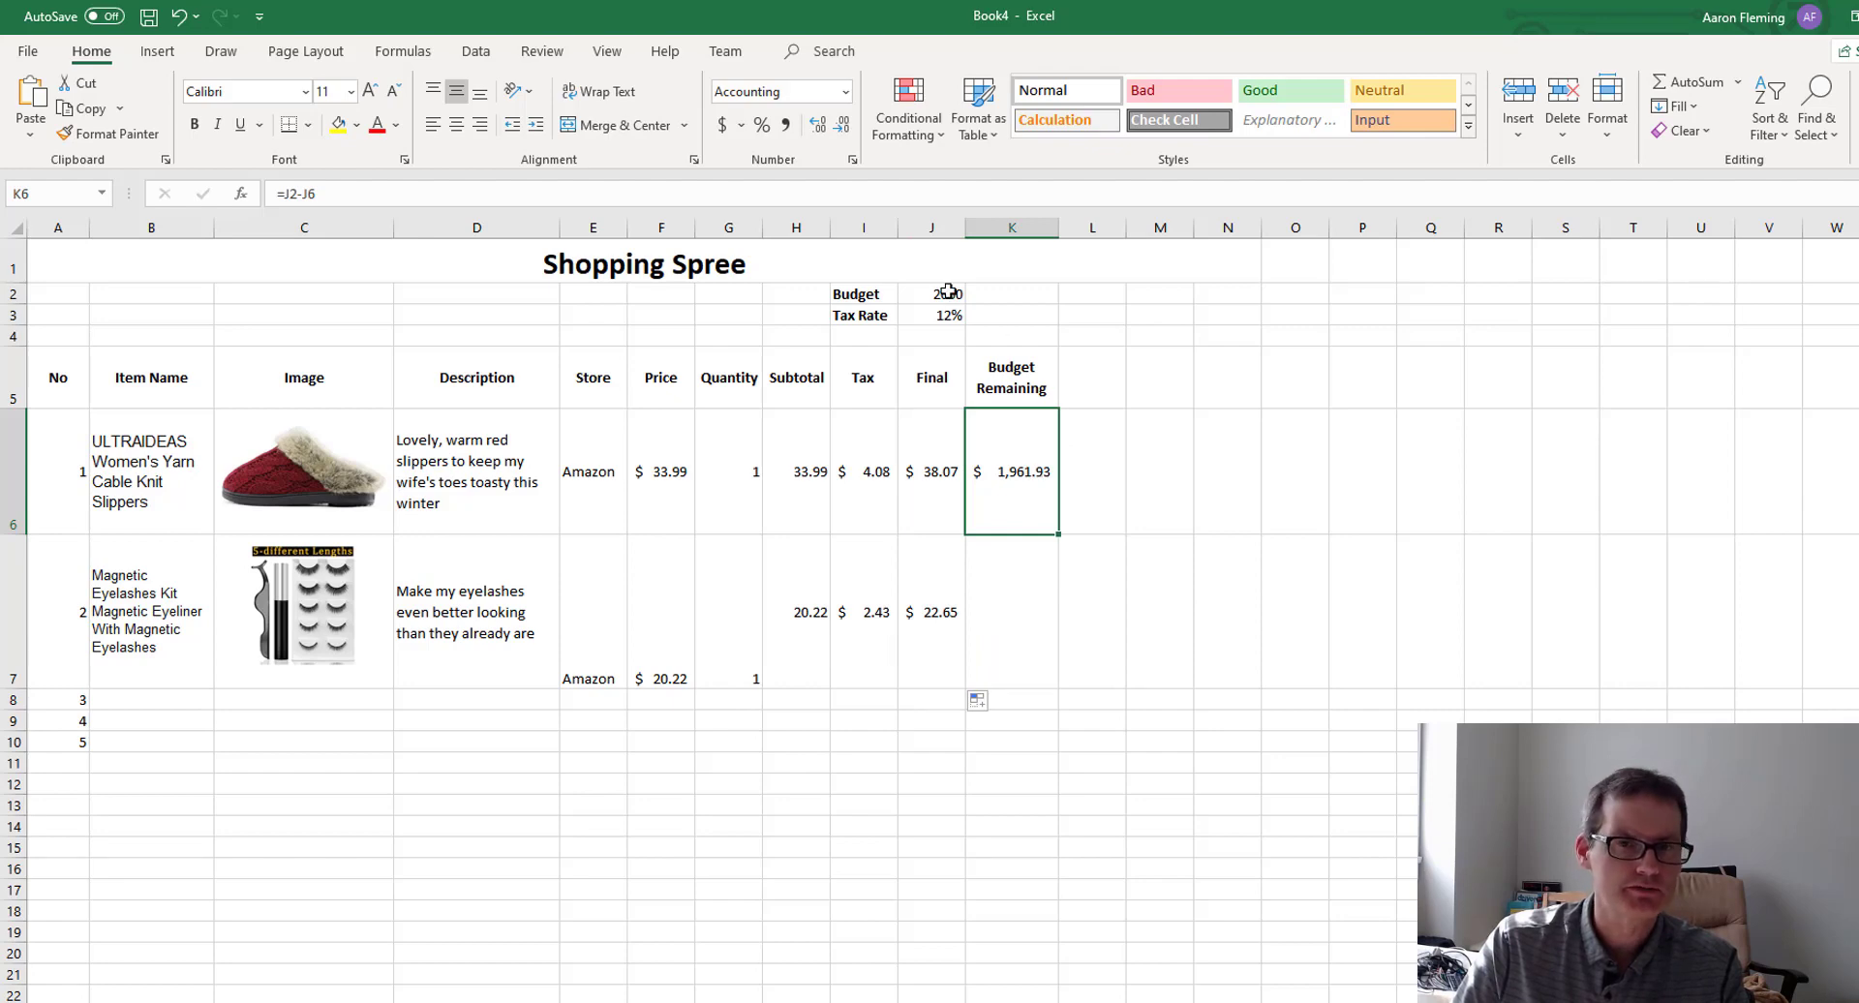
Enter =K6-J7 in K7 for $1,939.28 remaining, then middle-align E7:K11.
{"action": "left_click", "coordinate": [1037, 585]}
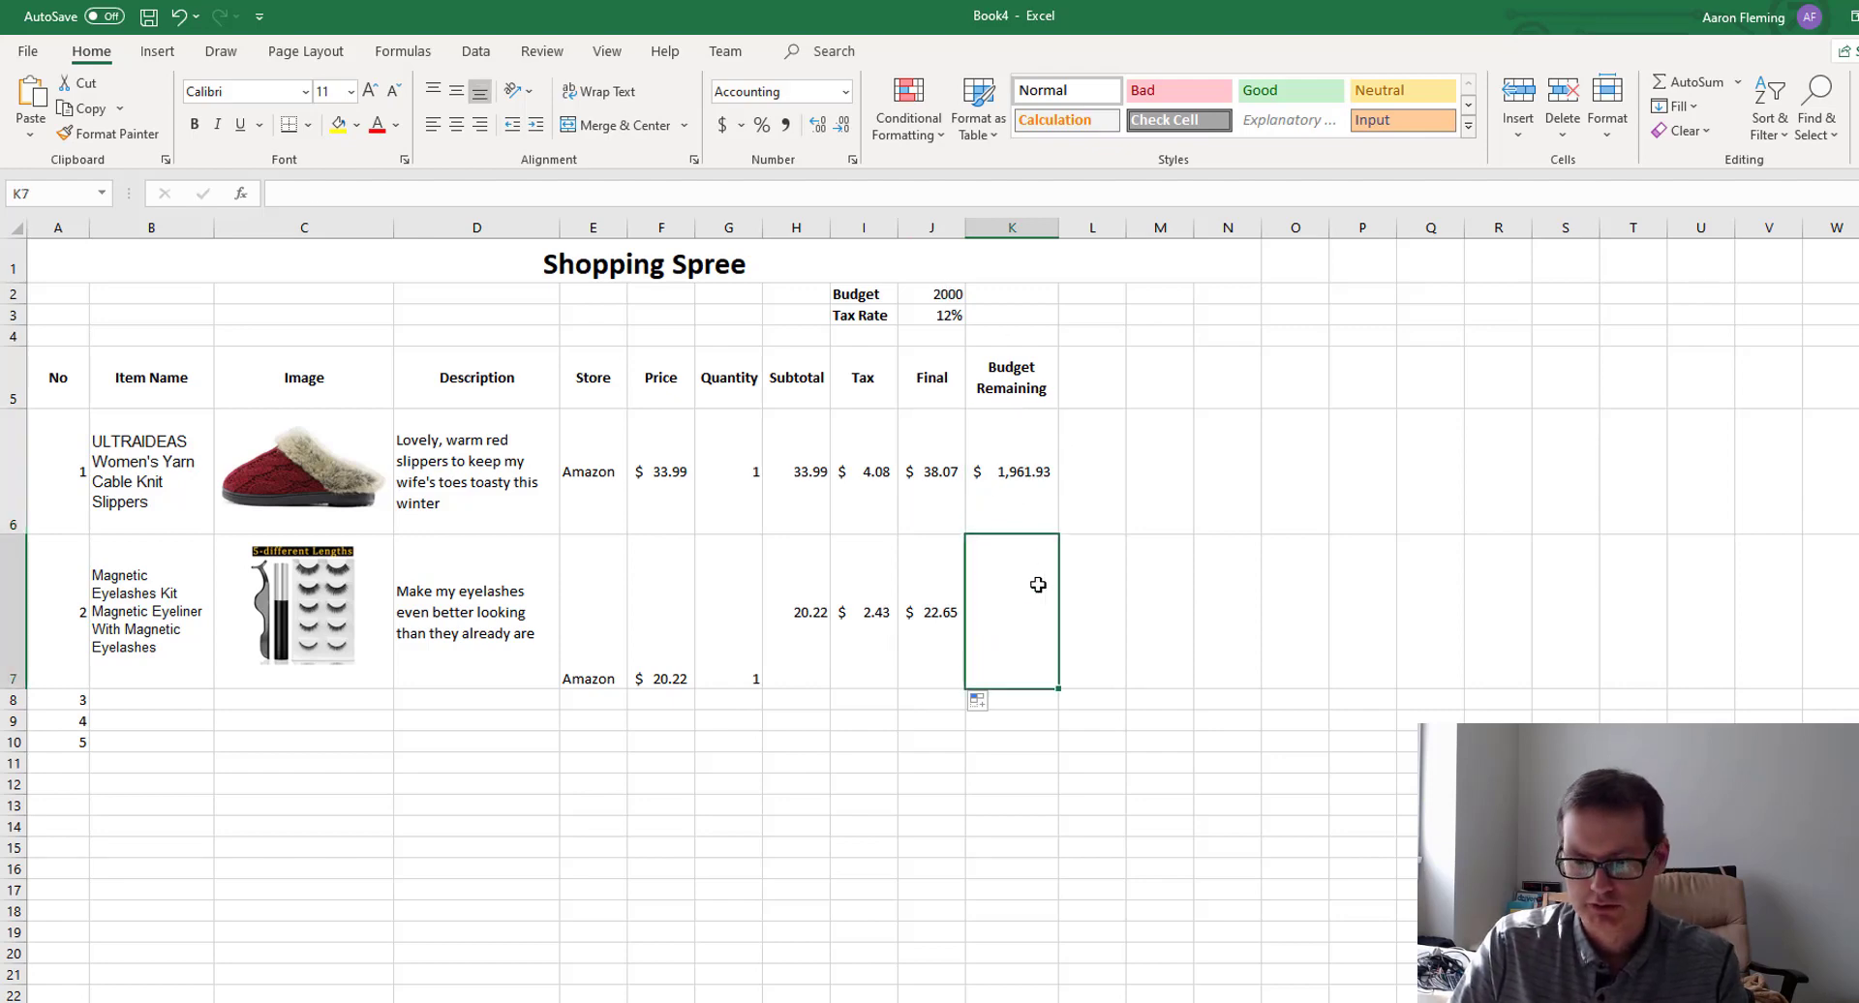
{"action": "type", "text": "="}
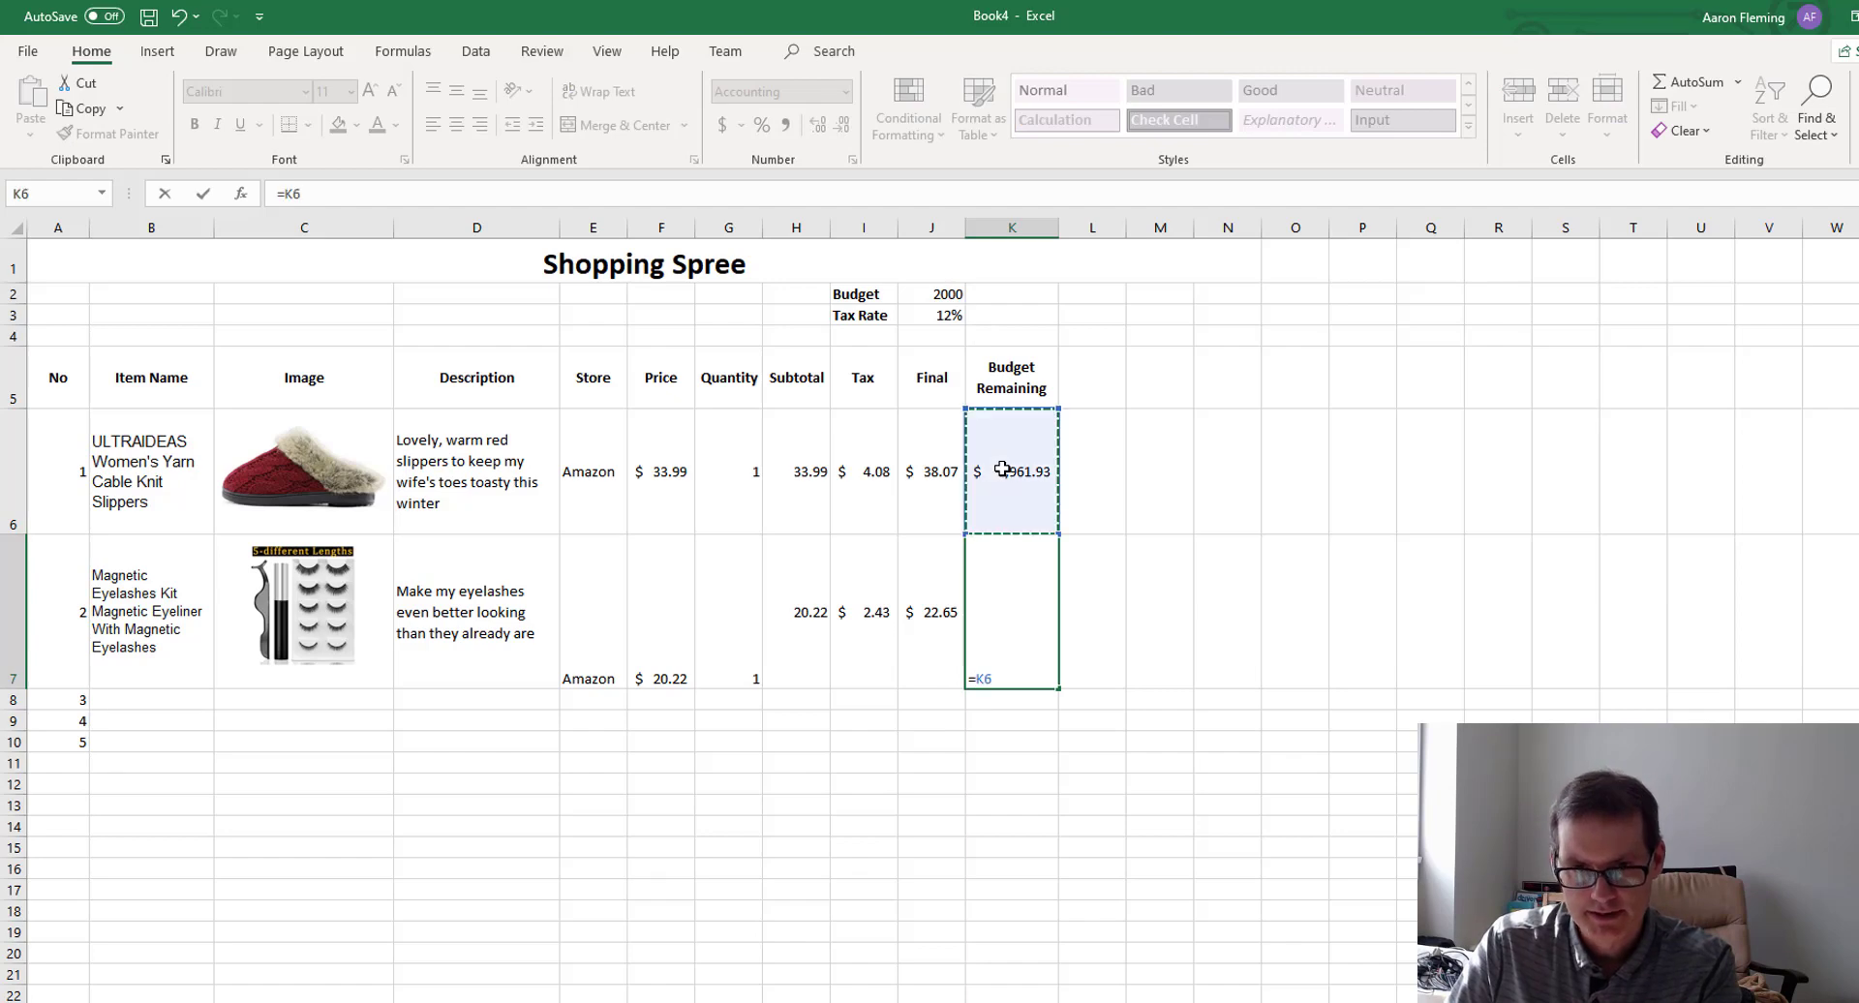
{"action": "left_click", "coordinate": [1012, 471]}
{"action": "type", "text": "-"}
{"action": "left_click", "coordinate": [936, 610]}
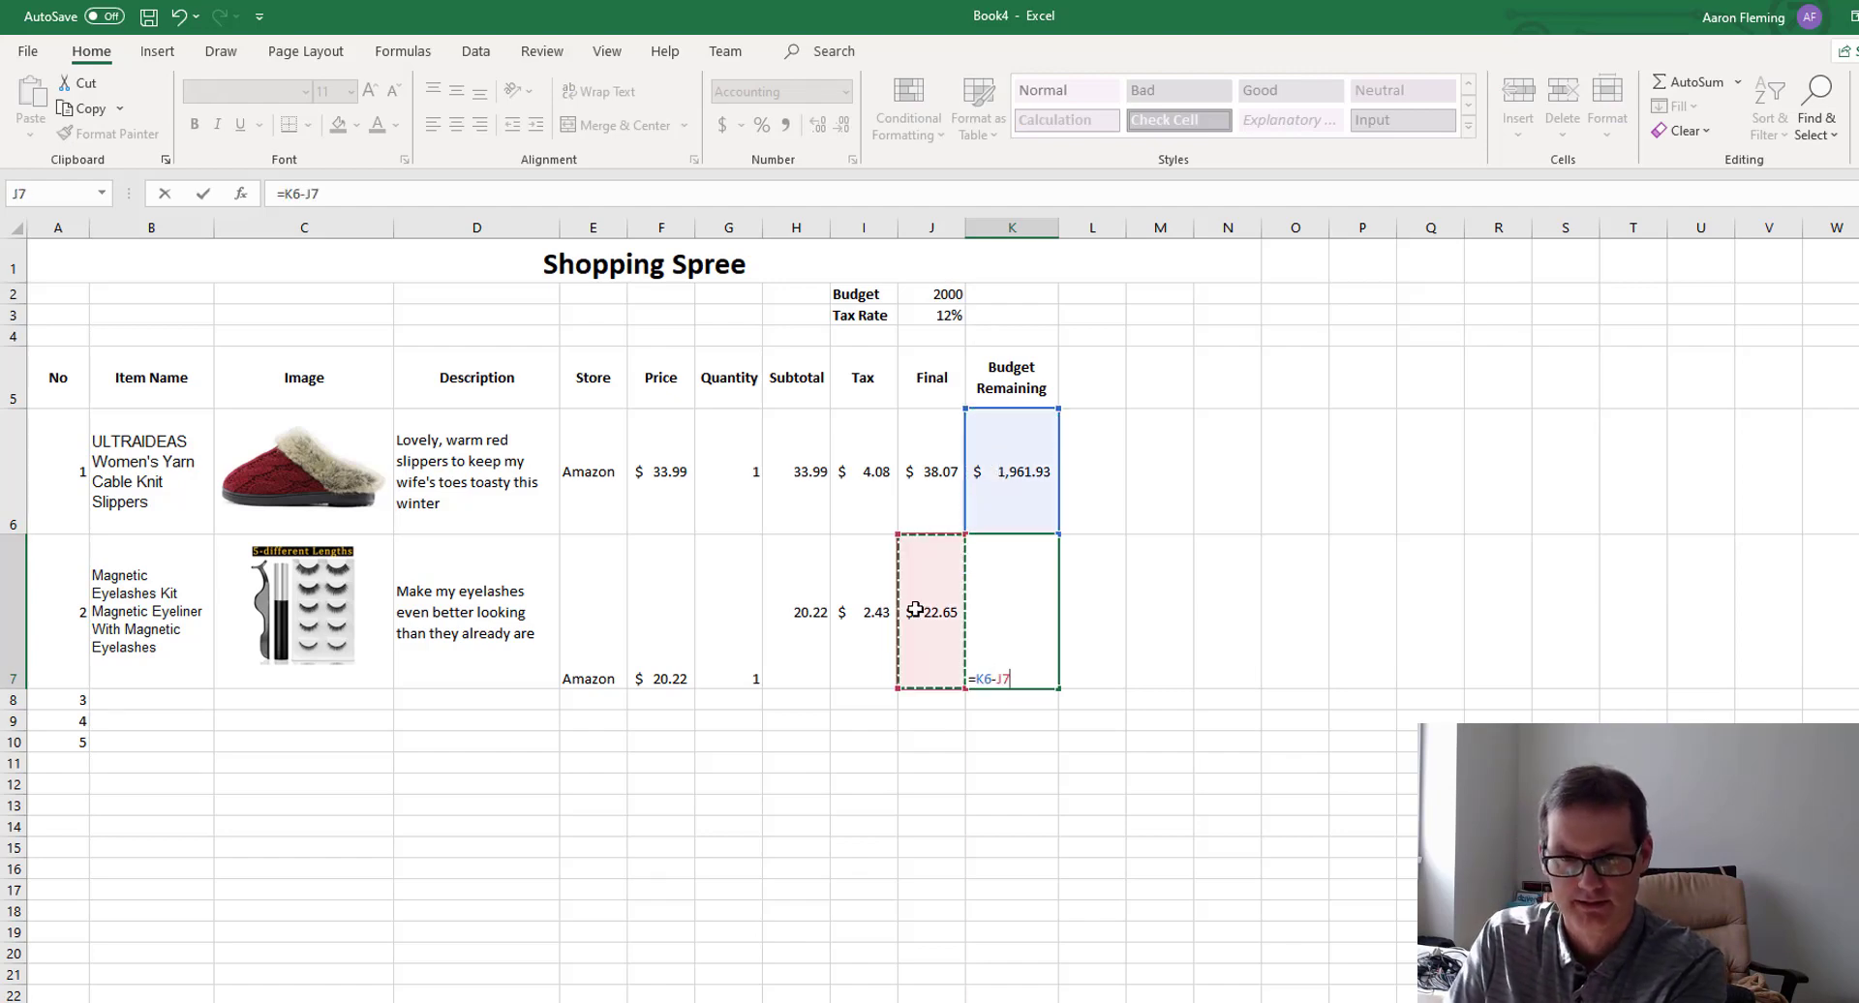
{"action": "key", "text": "Return"}
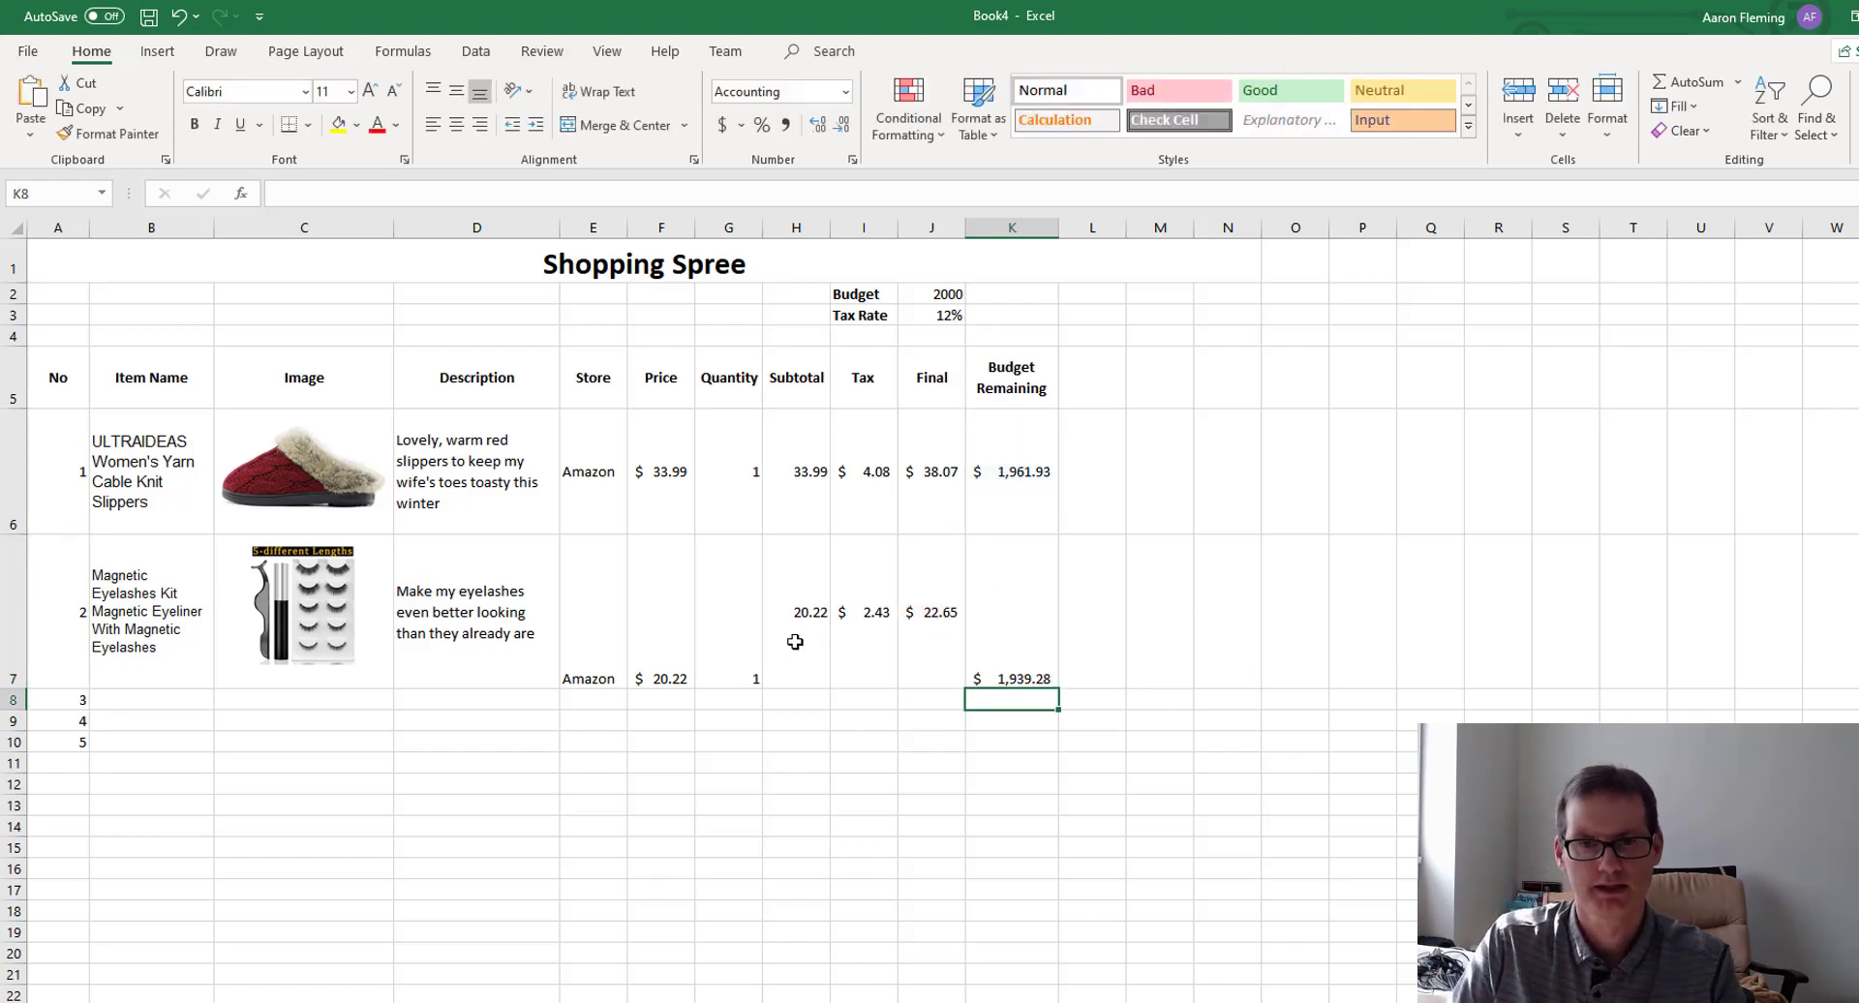
{"action": "left_click_drag", "start_coordinate": [603, 608], "coordinate": [1003, 765]}
{"action": "left_click", "coordinate": [455, 93]}
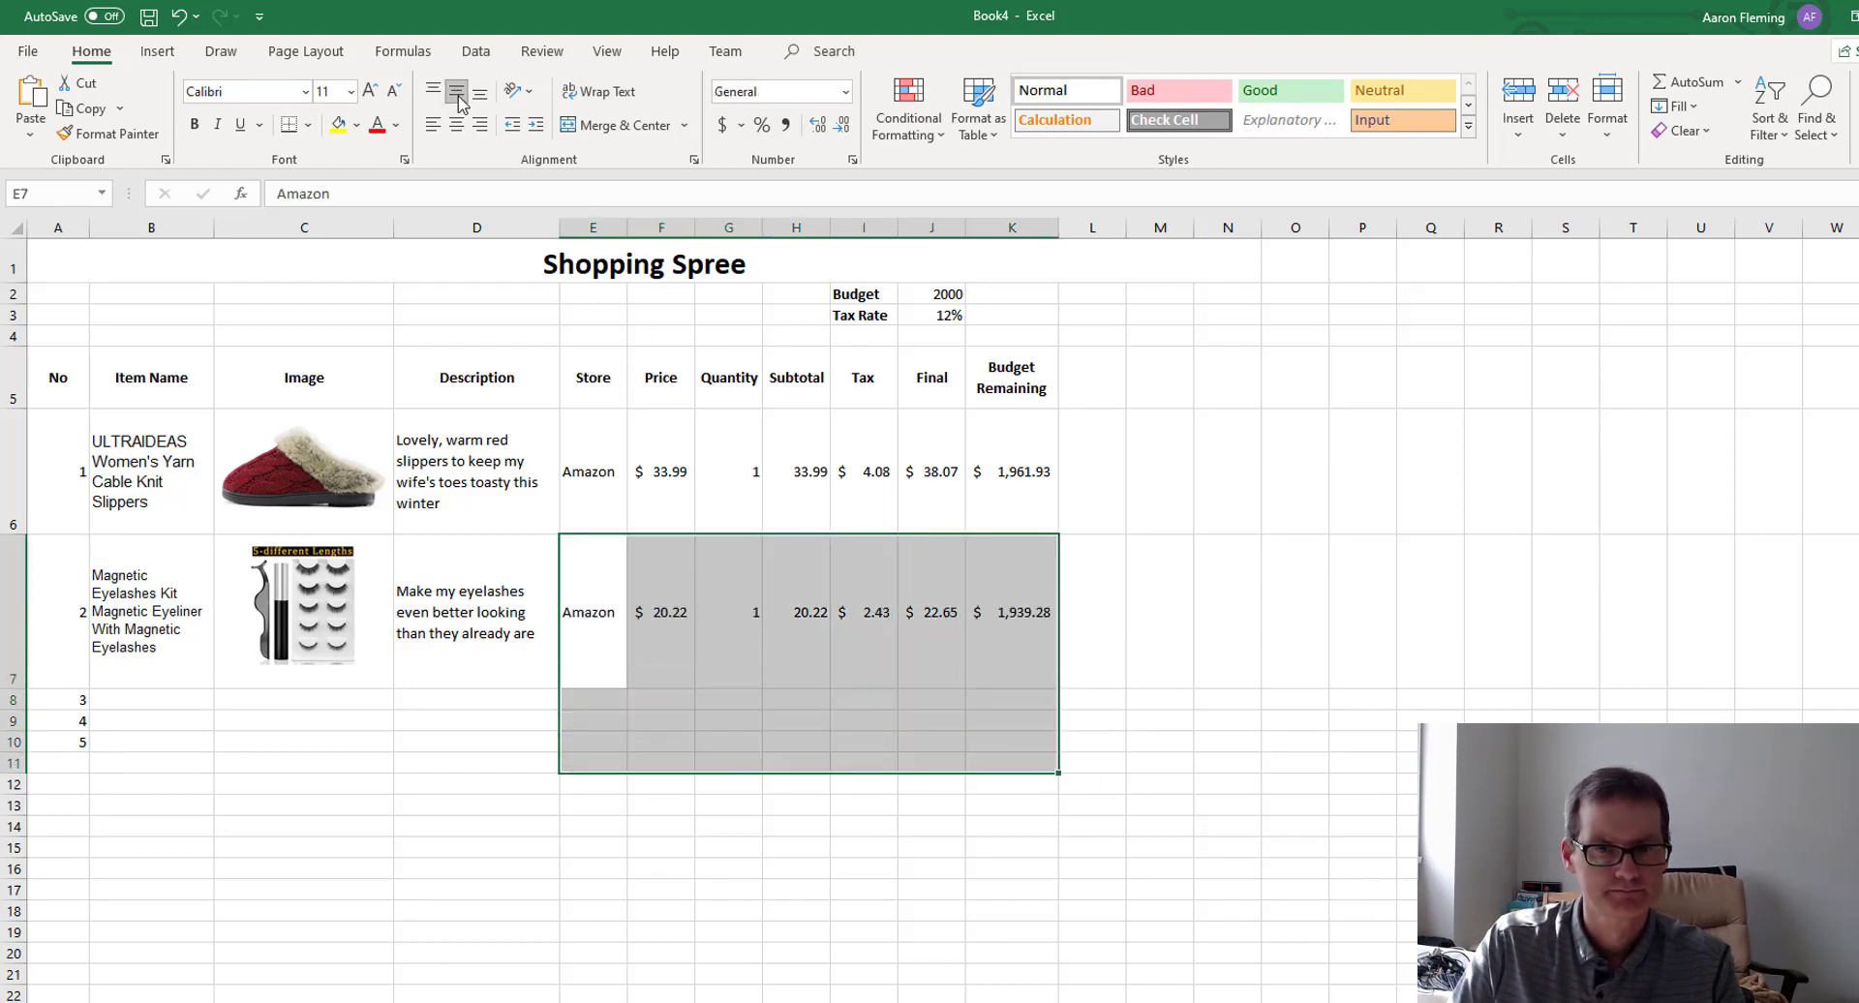
Clear the E7:K11 selection by clicking an empty cell.
{"action": "left_click", "coordinate": [1156, 515]}
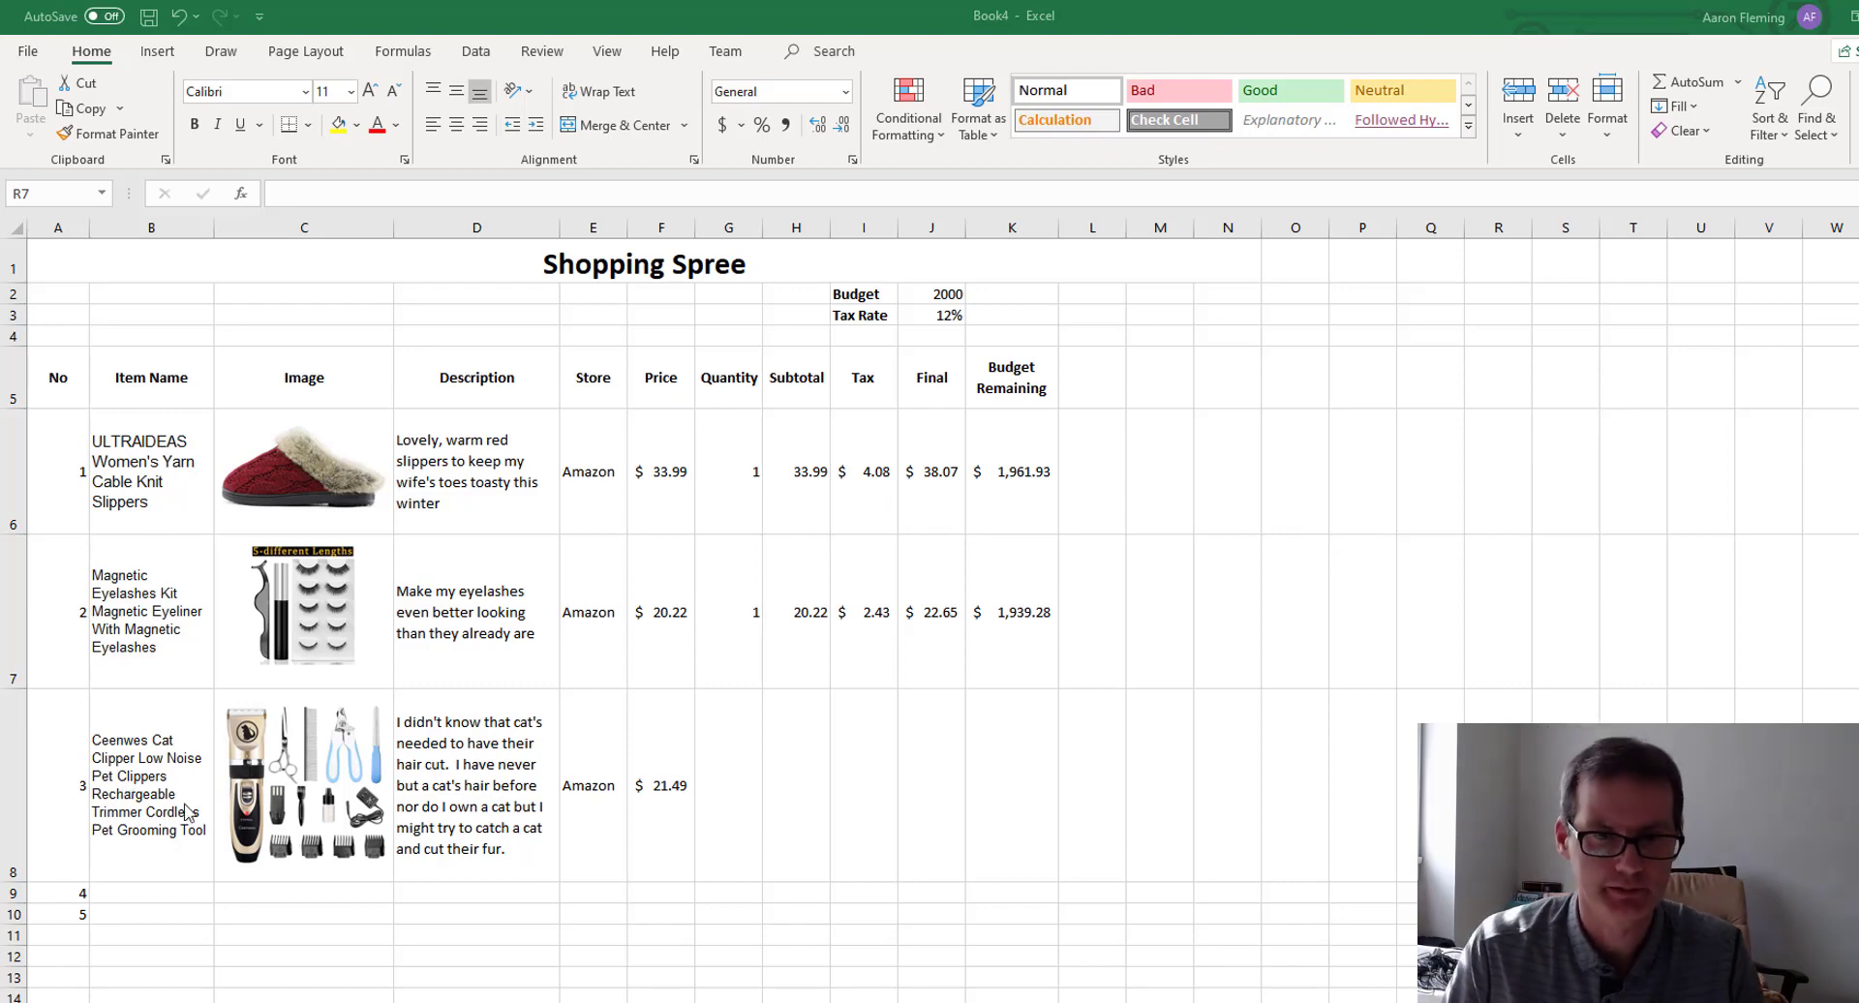
Give the cat clipper quantity 1 in G8 and copy the subtotal formula down (21.49).
{"action": "left_click", "coordinate": [748, 770]}
{"action": "type", "text": "1"}
{"action": "key", "text": "Tab"}
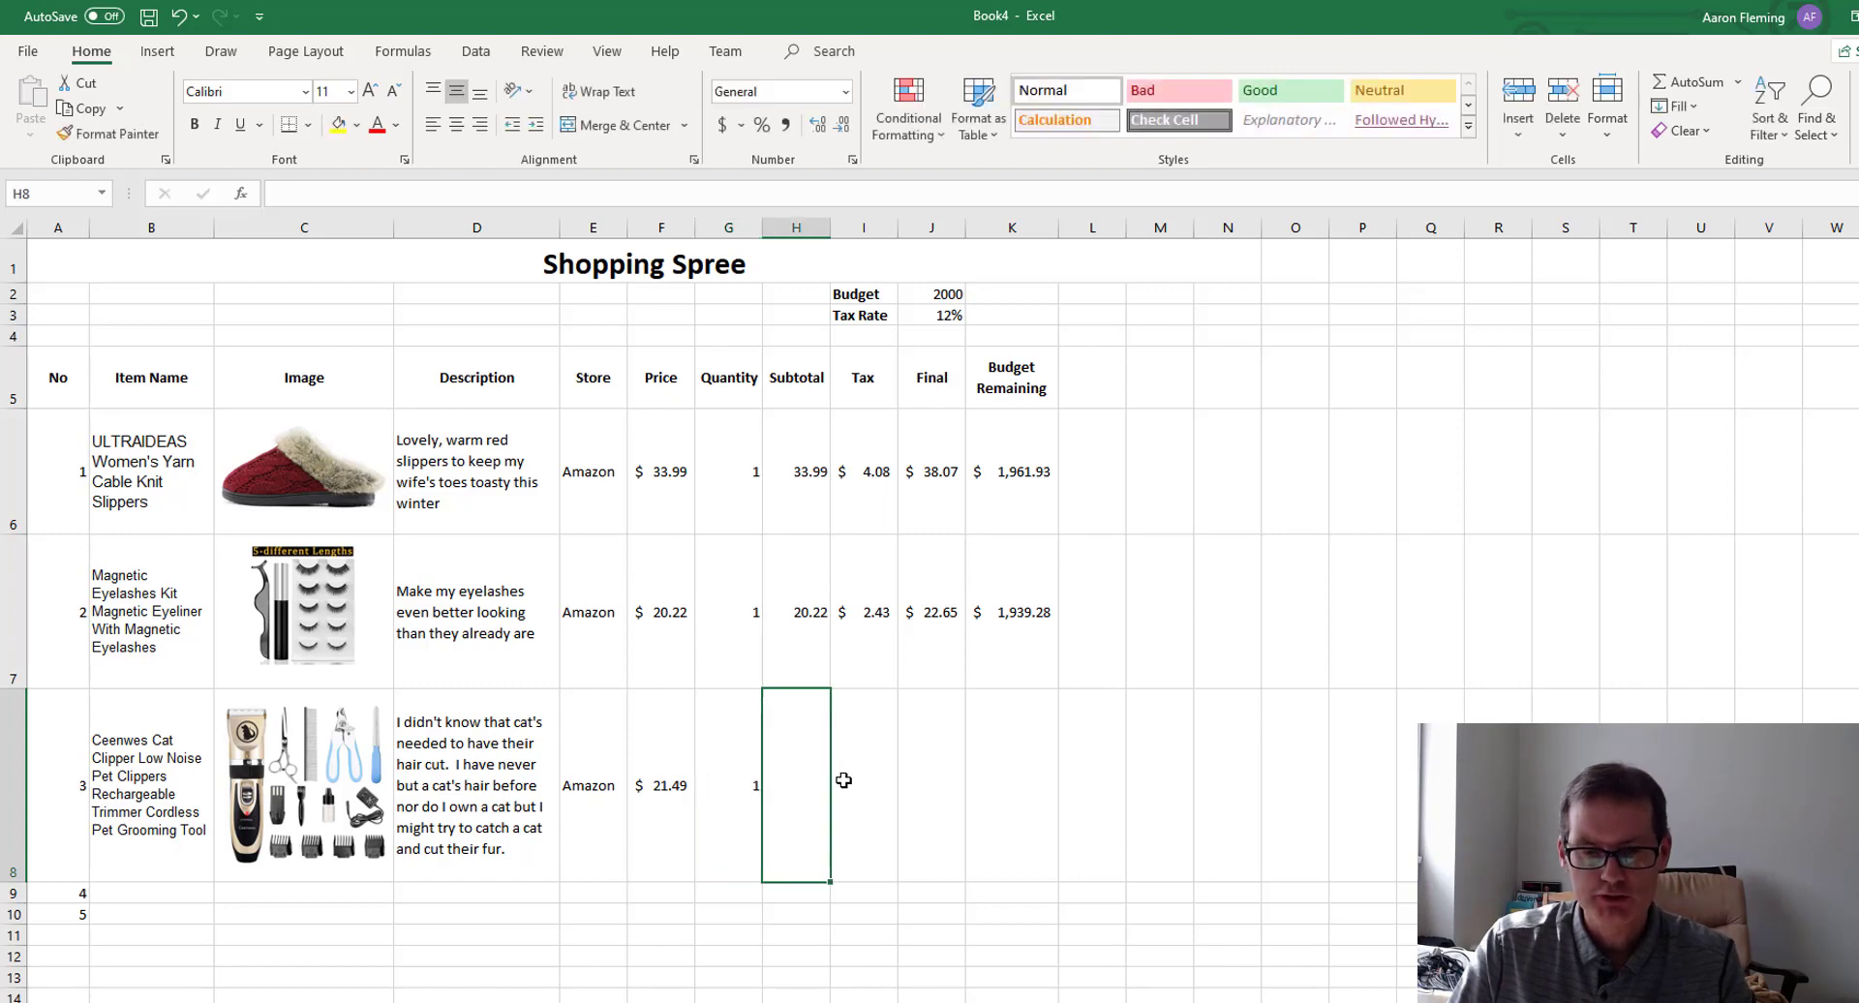
{"action": "left_click", "coordinate": [801, 619]}
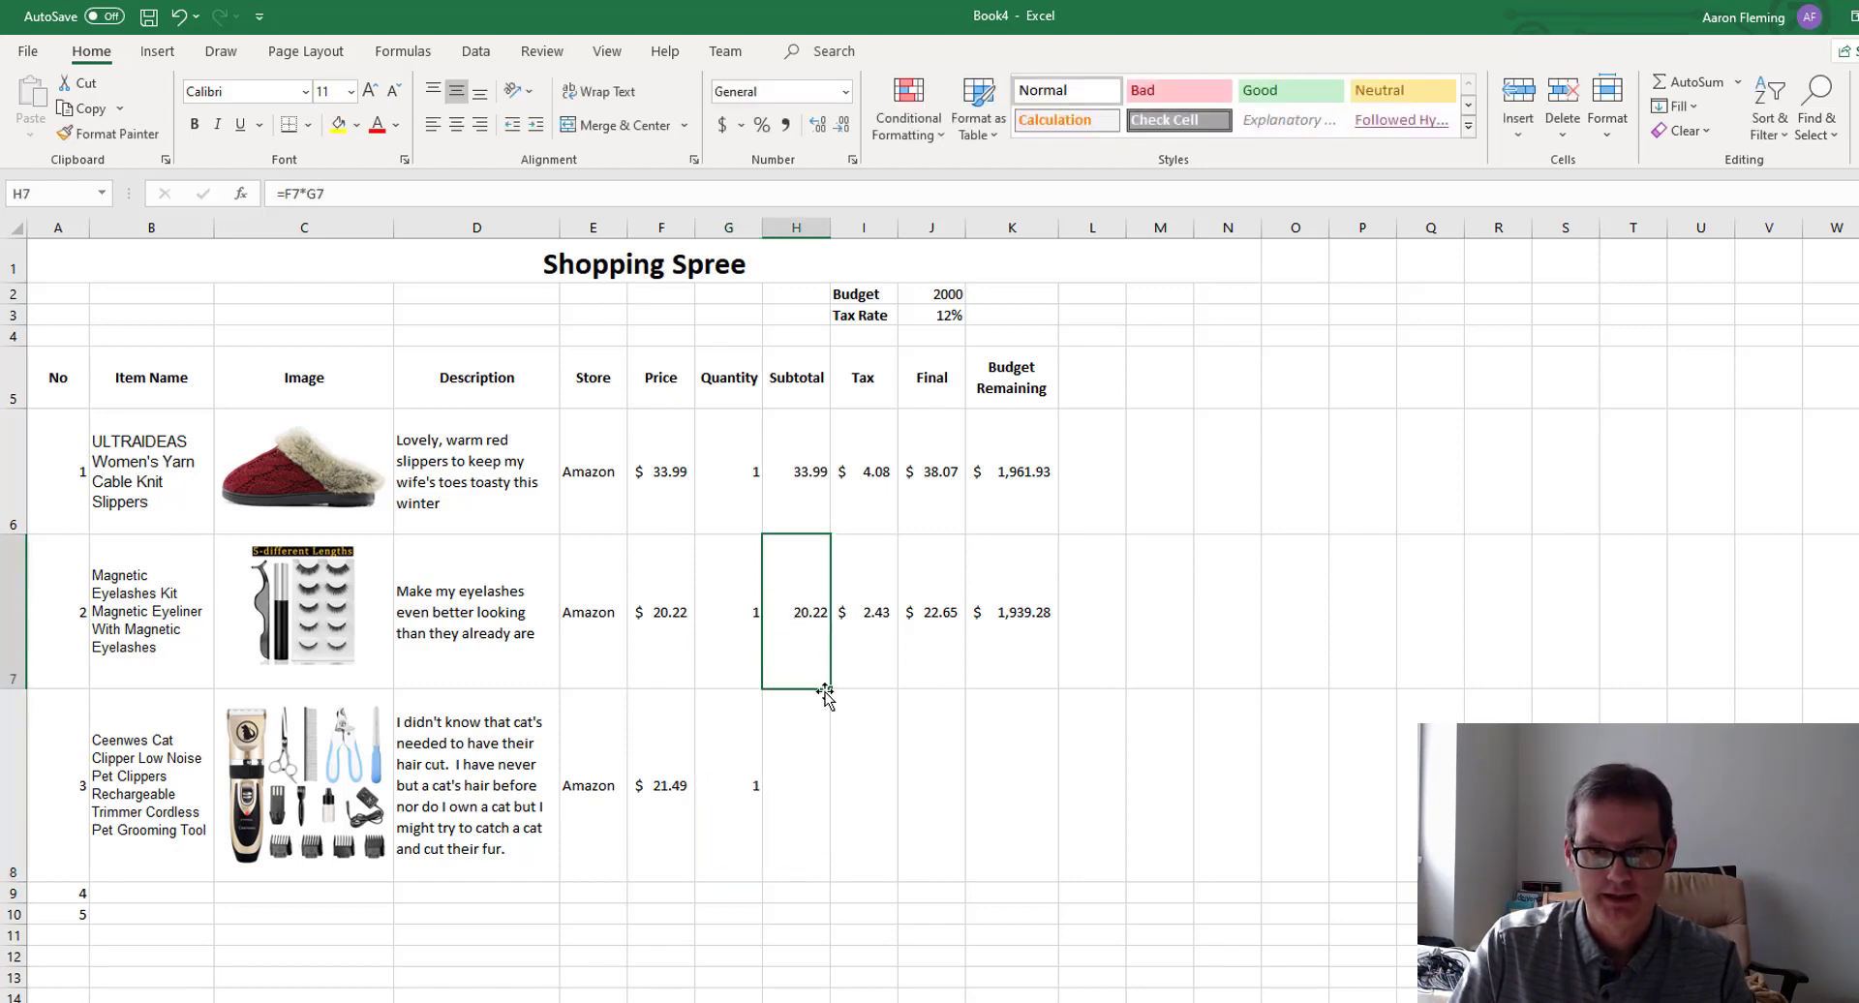
{"action": "left_click_drag", "start_coordinate": [828, 692], "coordinate": [848, 818]}
Copy the tax, Final and remaining-budget formulas to row 8: $2.58, $24.07, $1,915.22.
{"action": "left_click", "coordinate": [913, 607]}
{"action": "left_click", "coordinate": [886, 617]}
{"action": "left_click_drag", "start_coordinate": [897, 713], "coordinate": [883, 837]}
{"action": "left_click", "coordinate": [945, 666]}
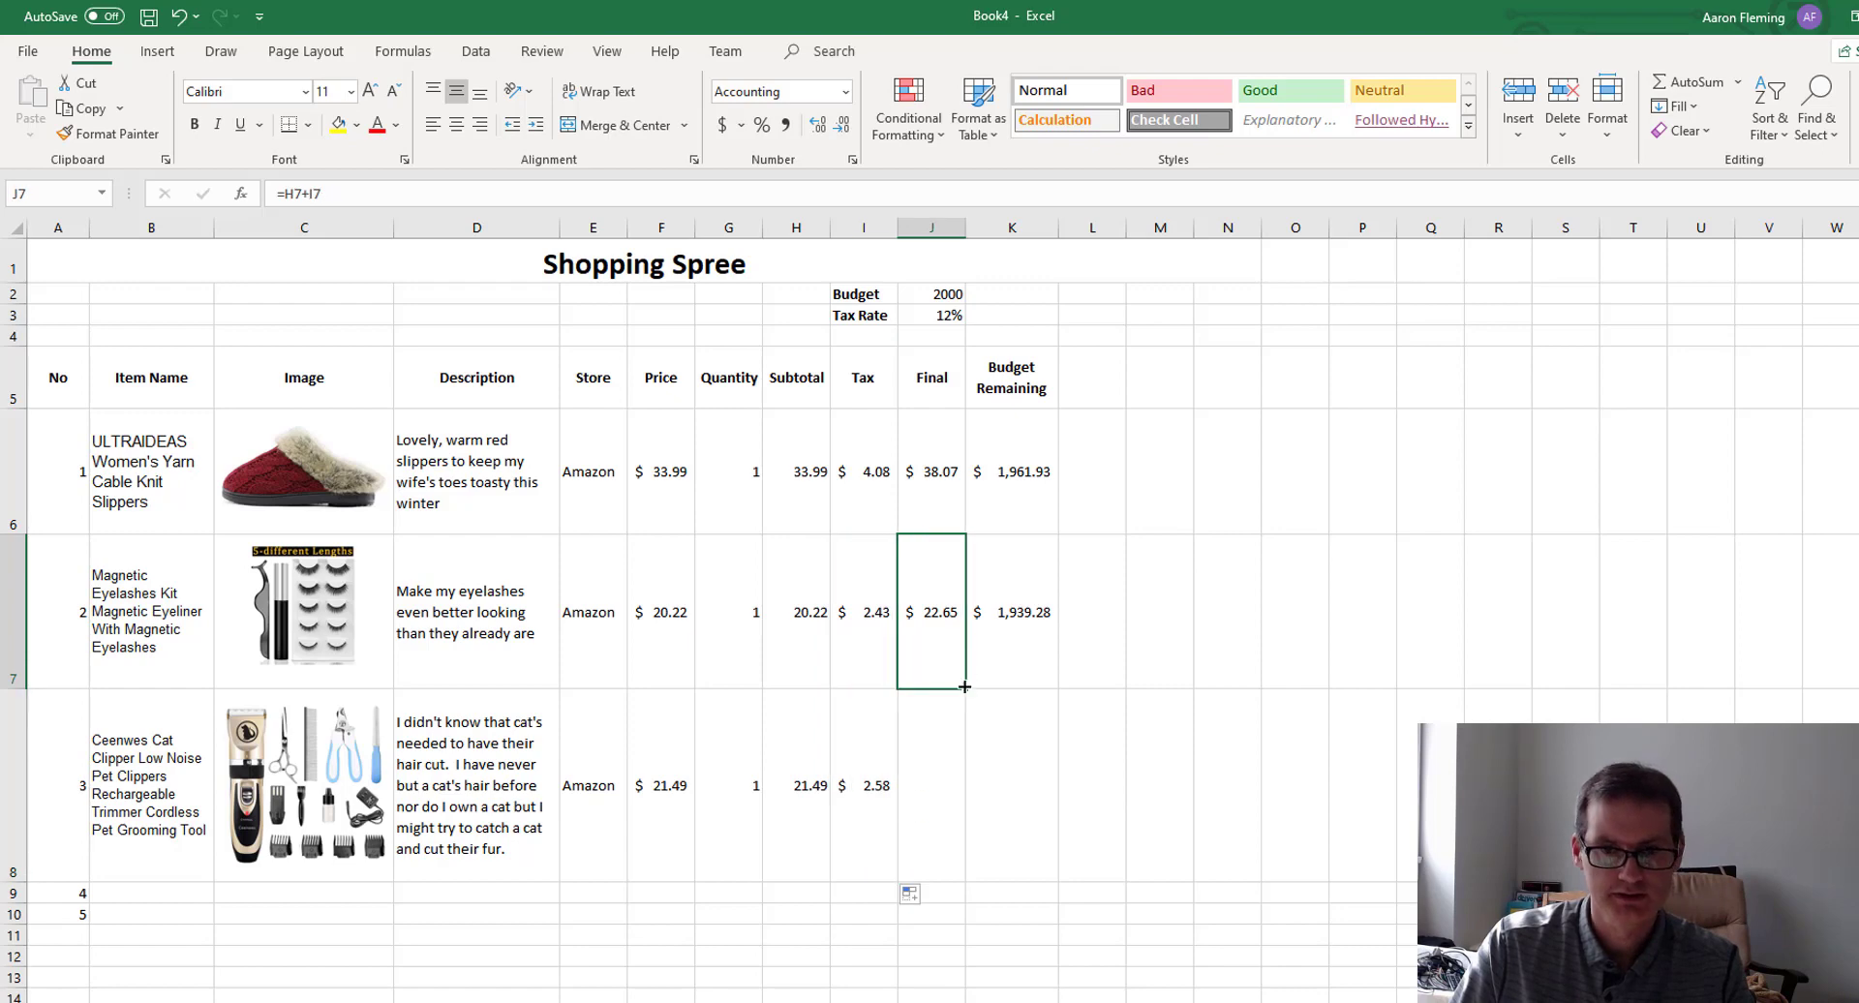
{"action": "left_click_drag", "start_coordinate": [974, 756], "coordinate": [967, 809]}
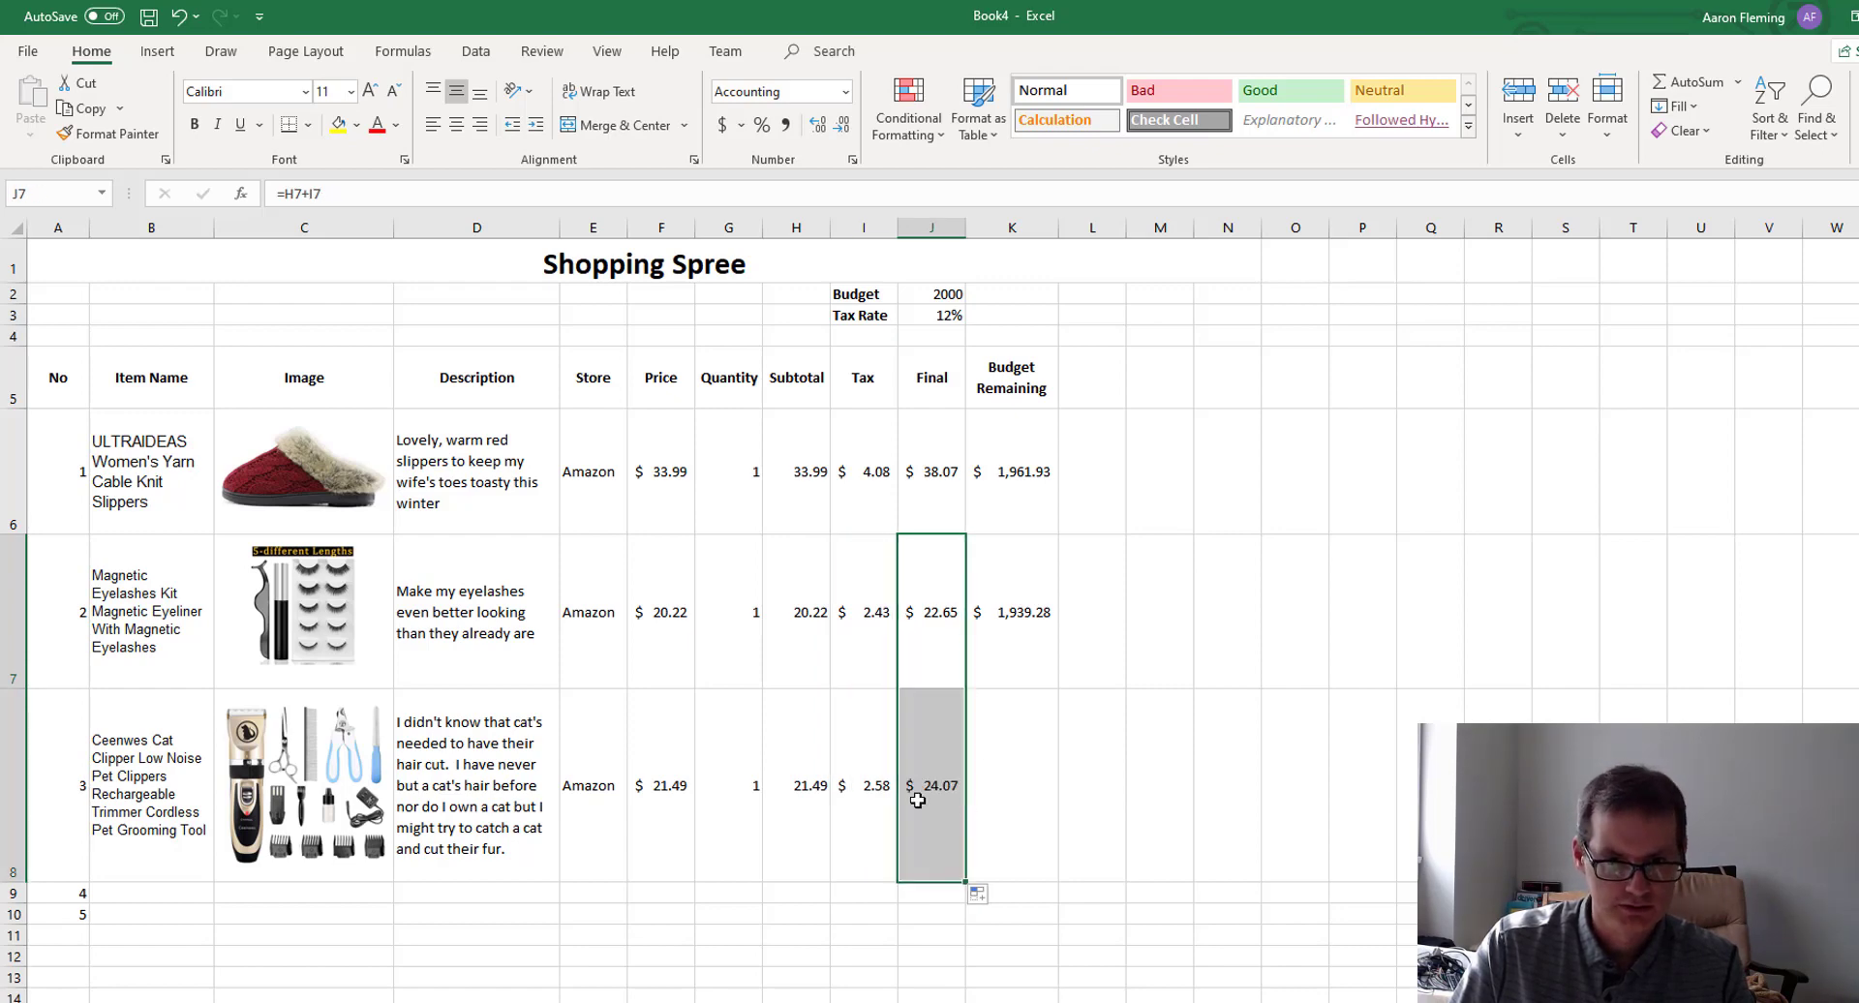
{"action": "left_click", "coordinate": [1013, 634]}
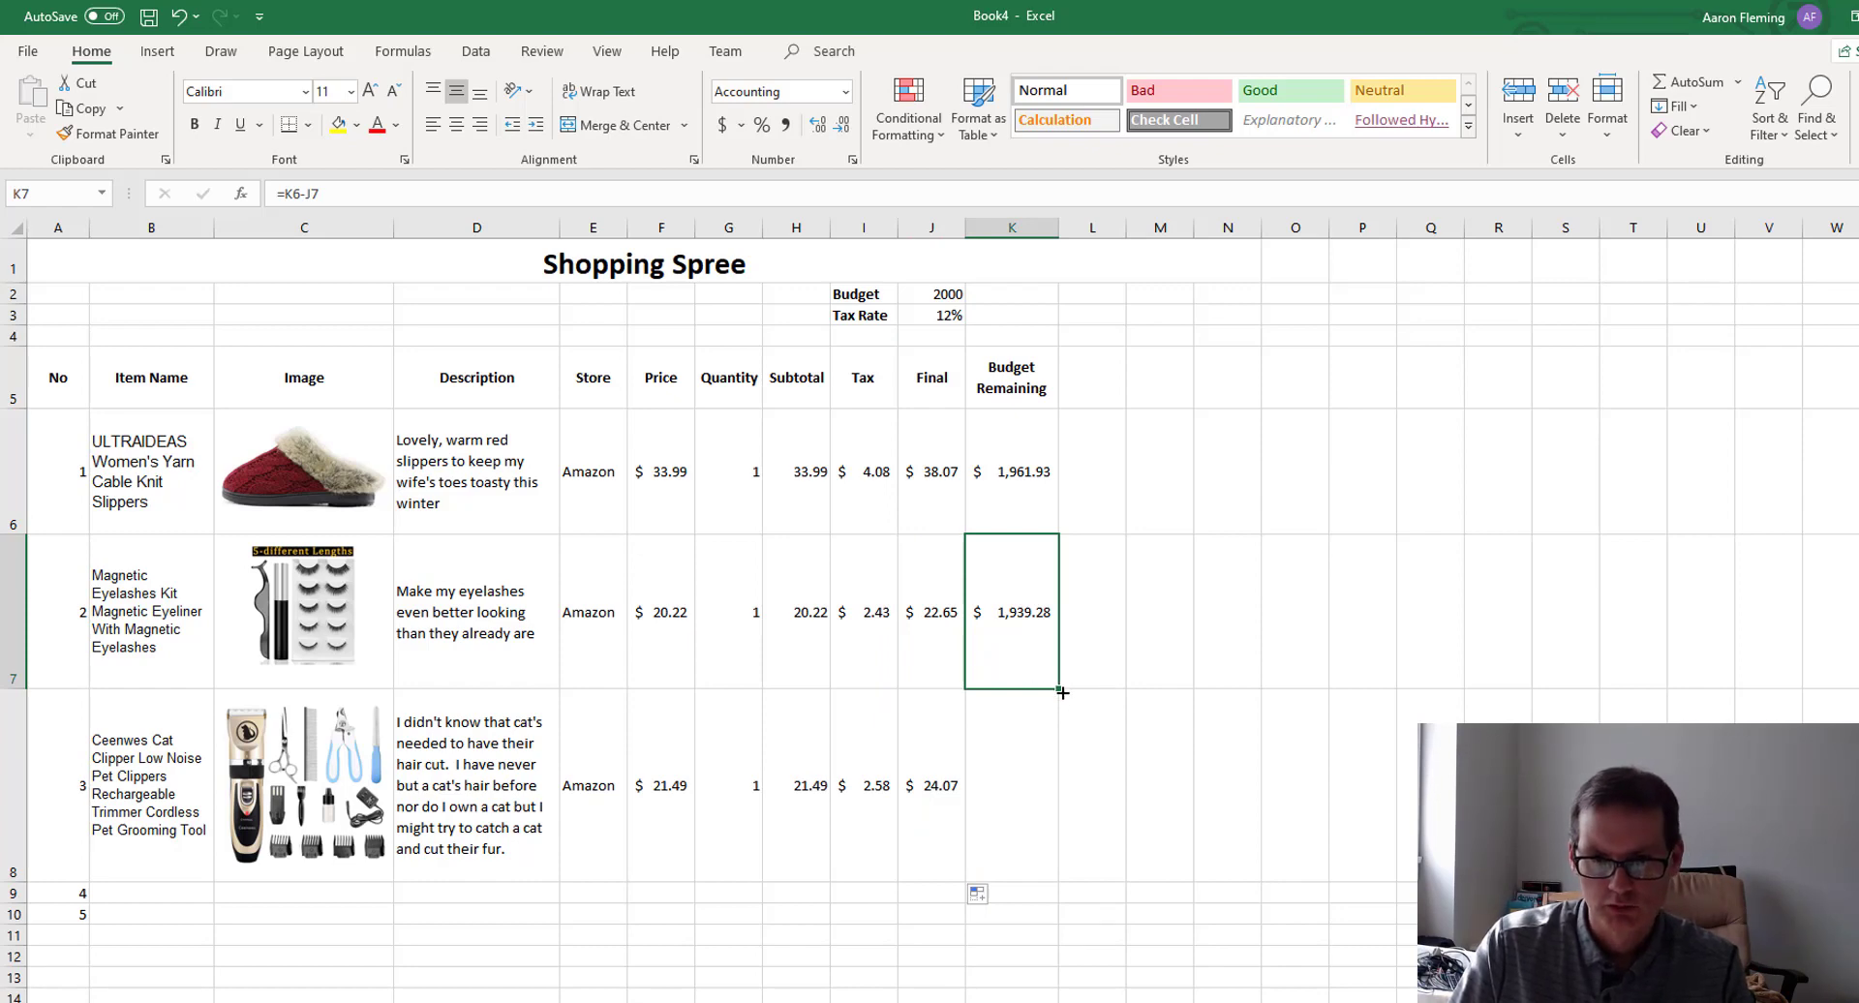
{"action": "left_click_drag", "start_coordinate": [1057, 688], "coordinate": [1042, 821]}
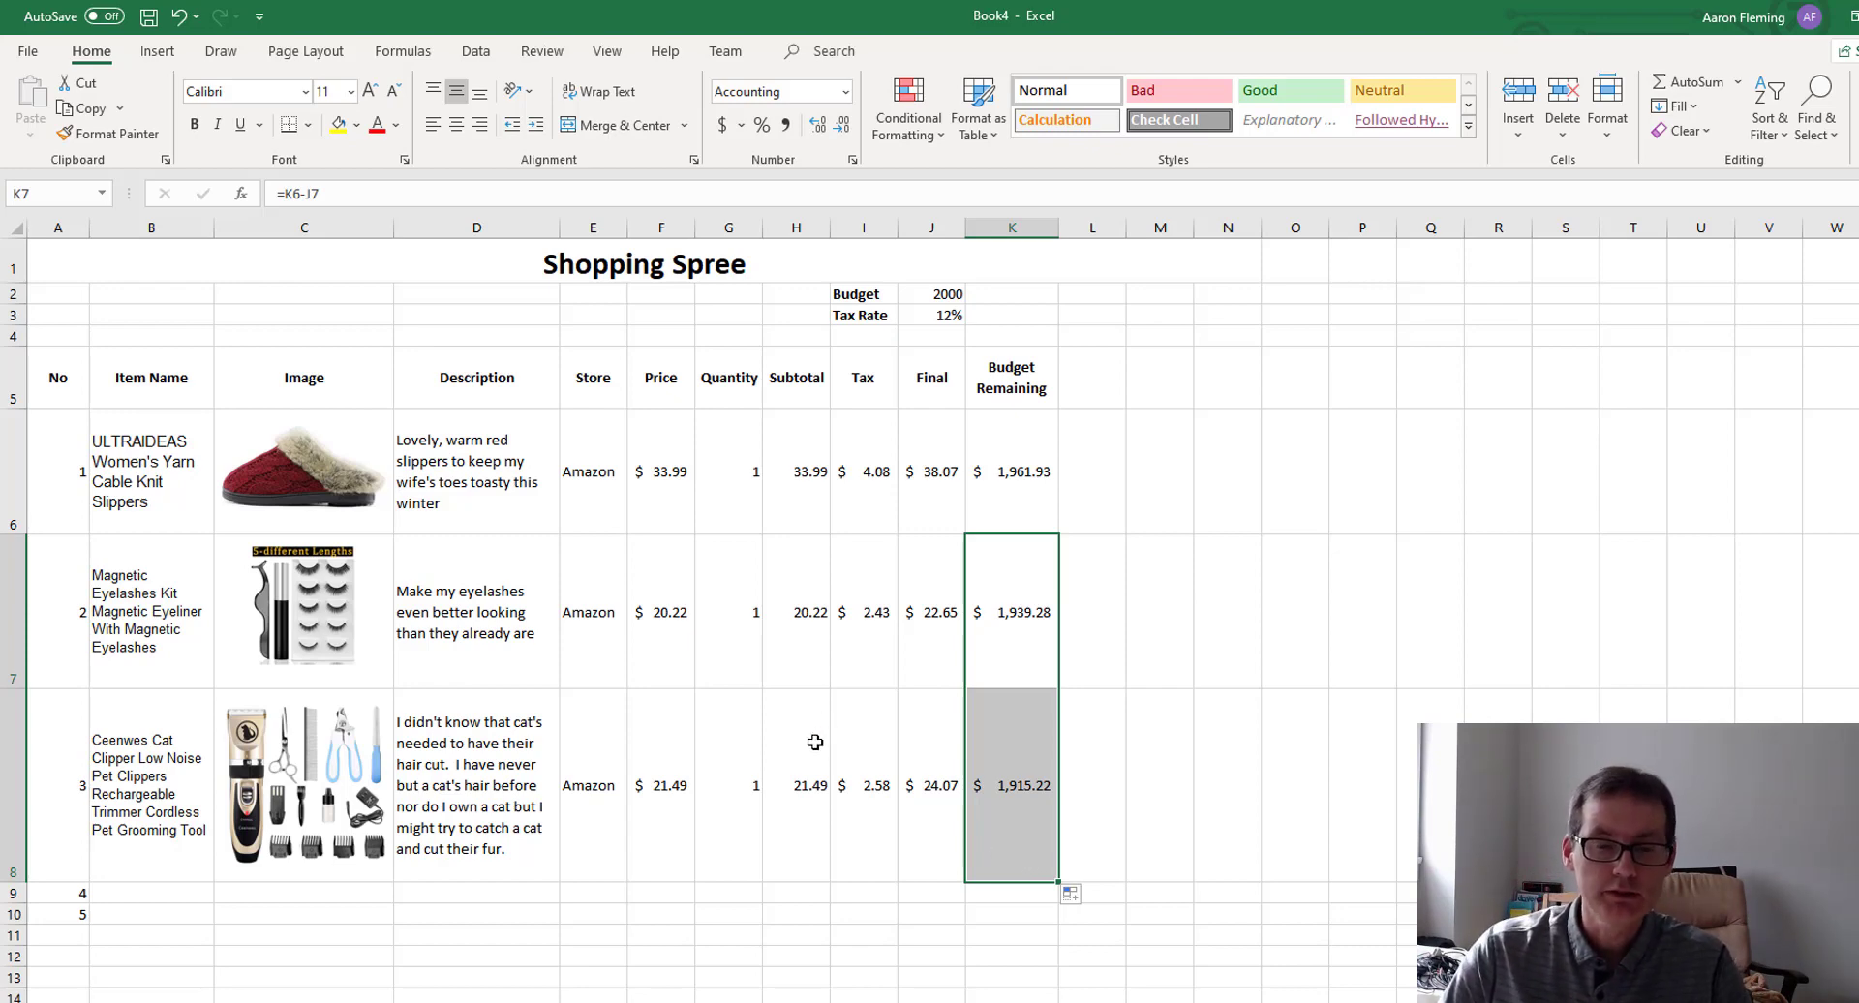
{"action": "left_click", "coordinate": [806, 894]}
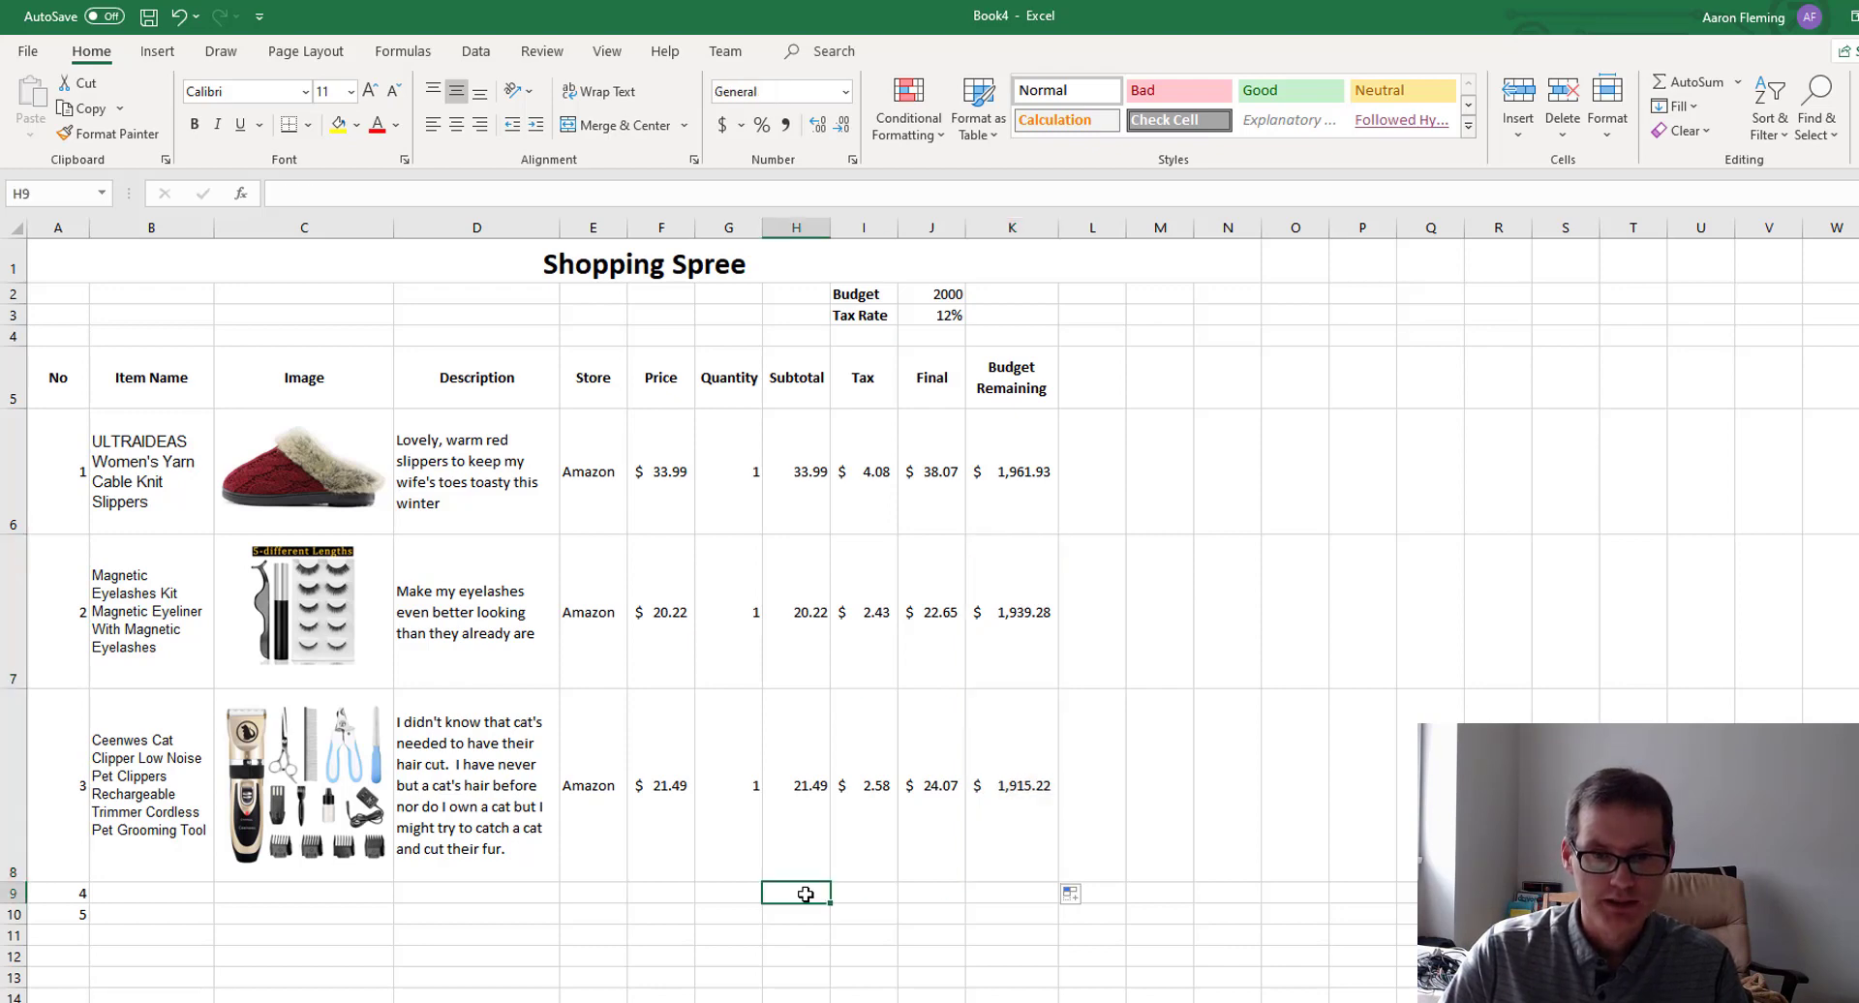
{"action": "left_click", "coordinate": [736, 898]}
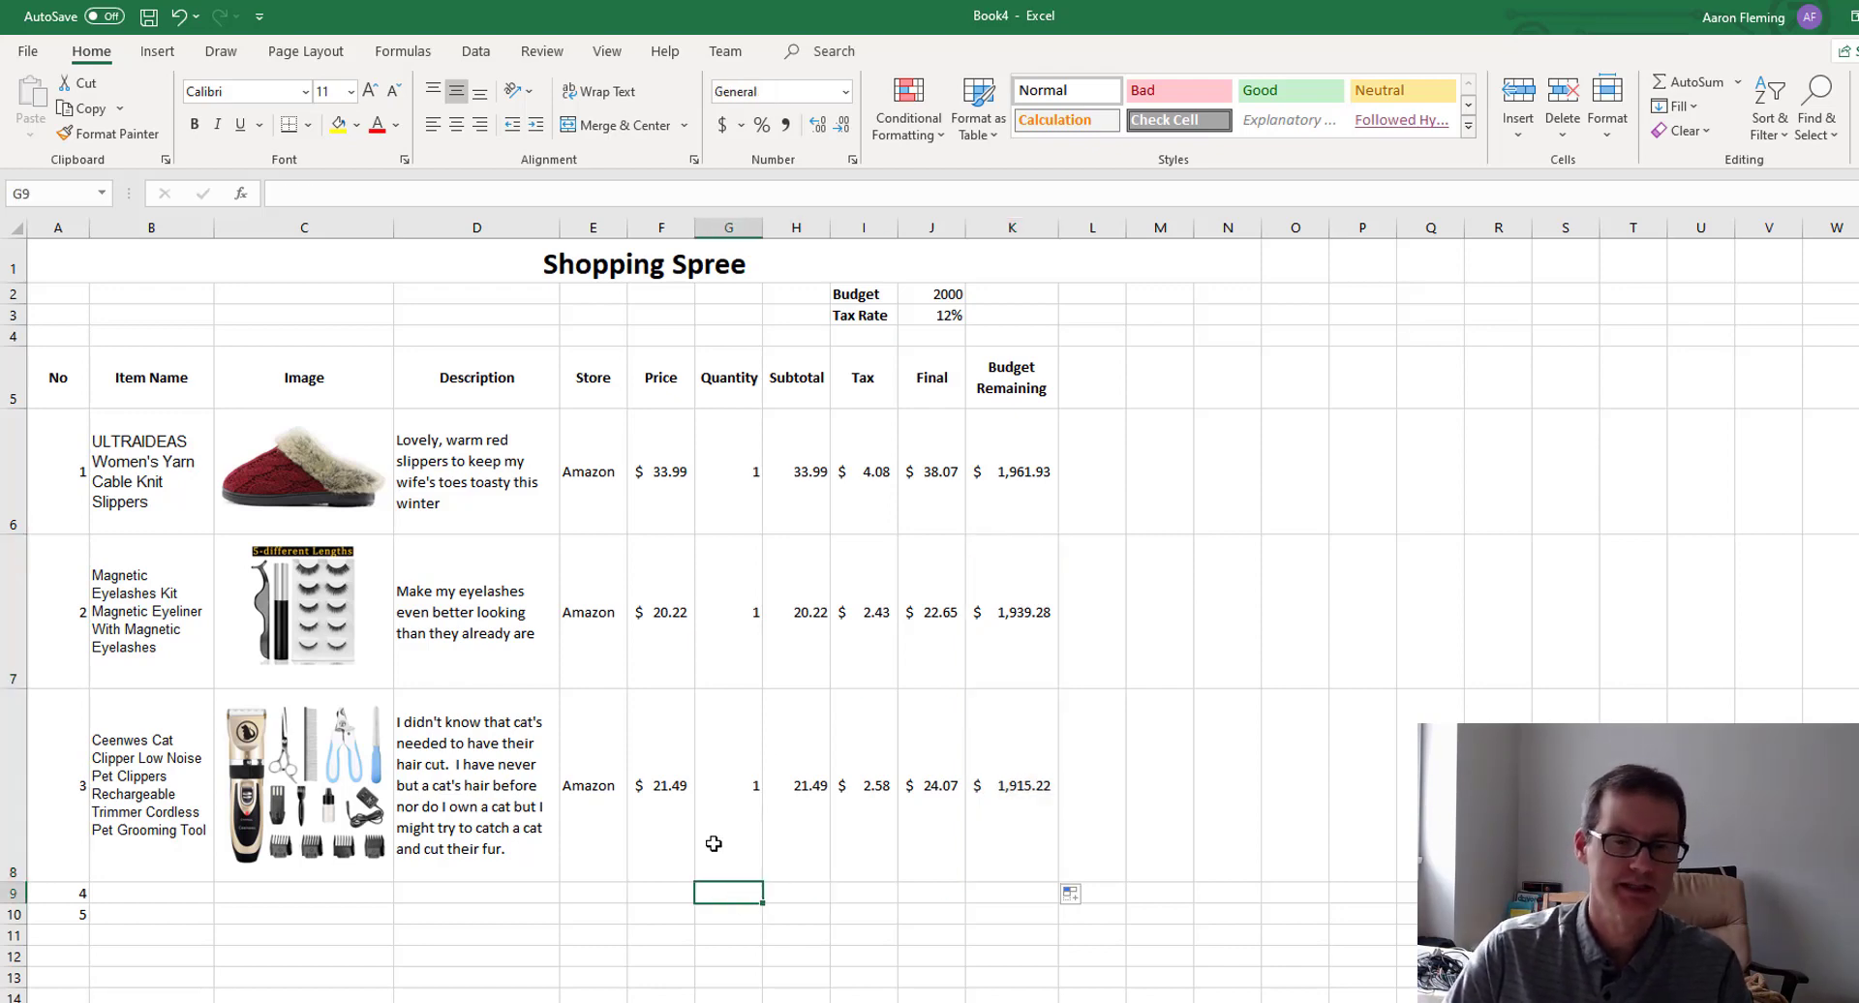
AutoSum G9 through J9 for totals: quantity 3, subtotal 75.7, tax $9.08, final $84.78.
{"action": "left_click", "coordinate": [1695, 85]}
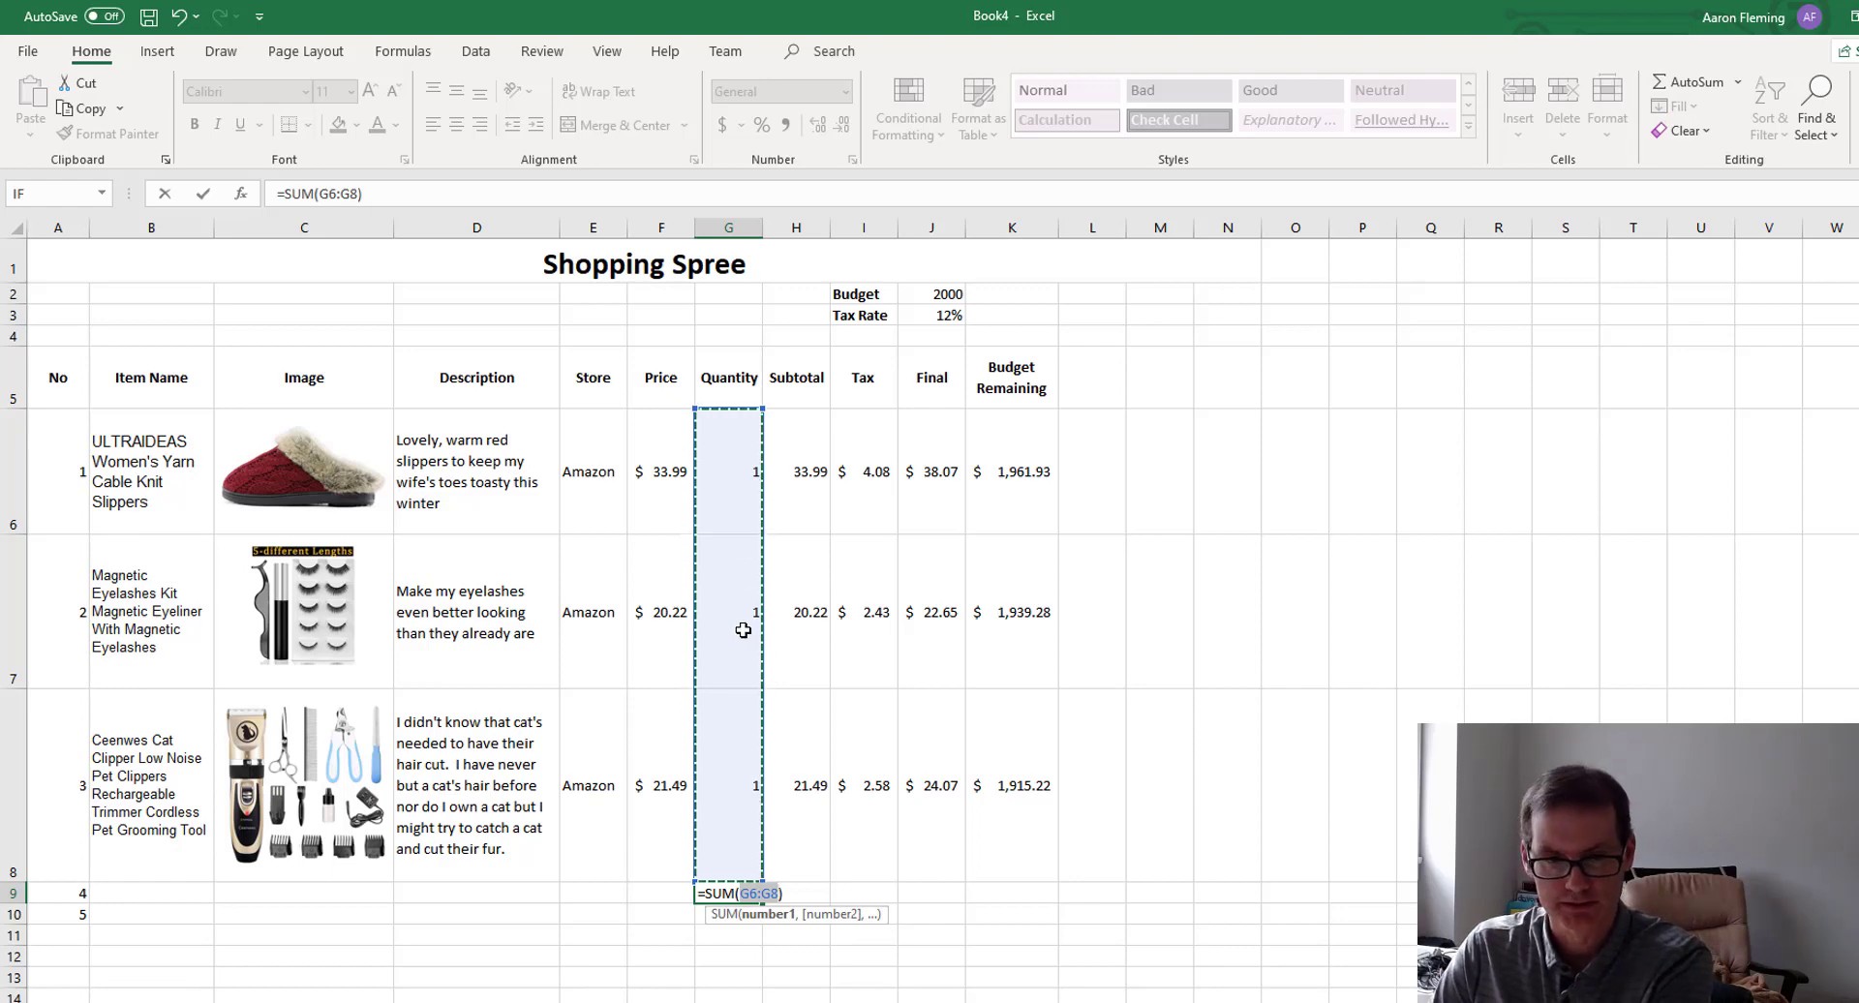
{"action": "key", "text": "Return"}
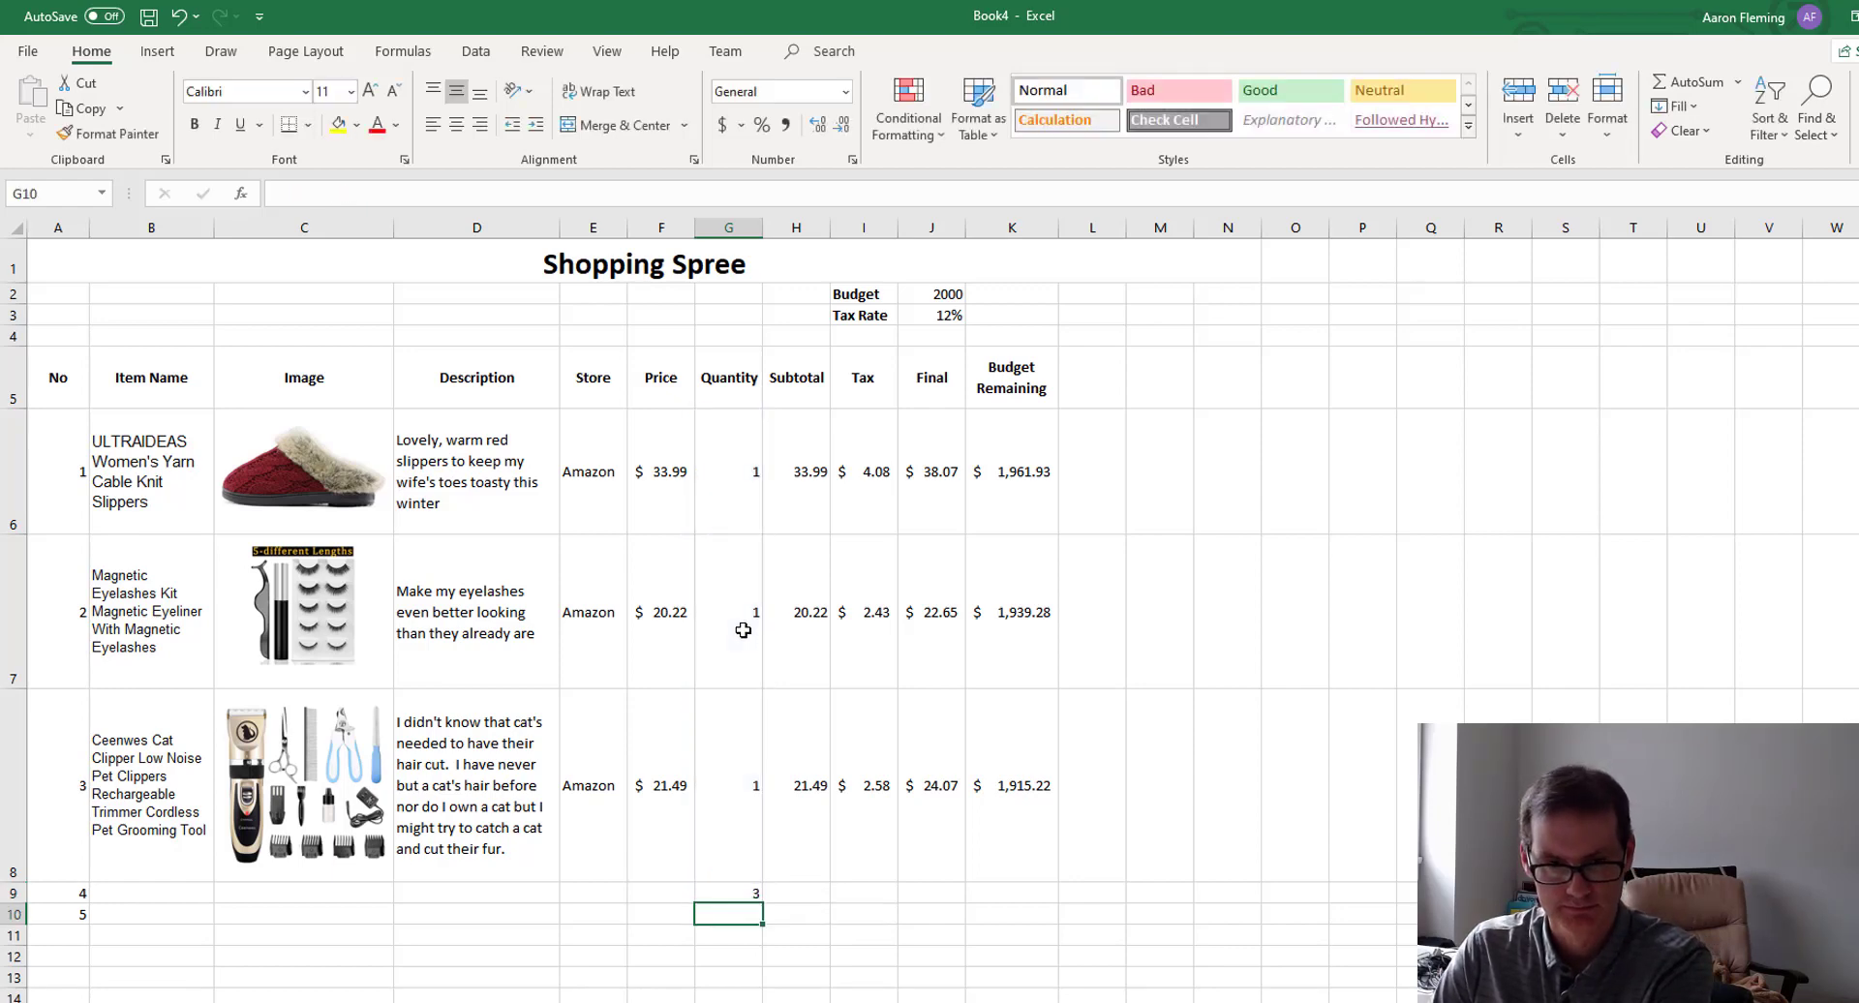
{"action": "left_click", "coordinate": [789, 892]}
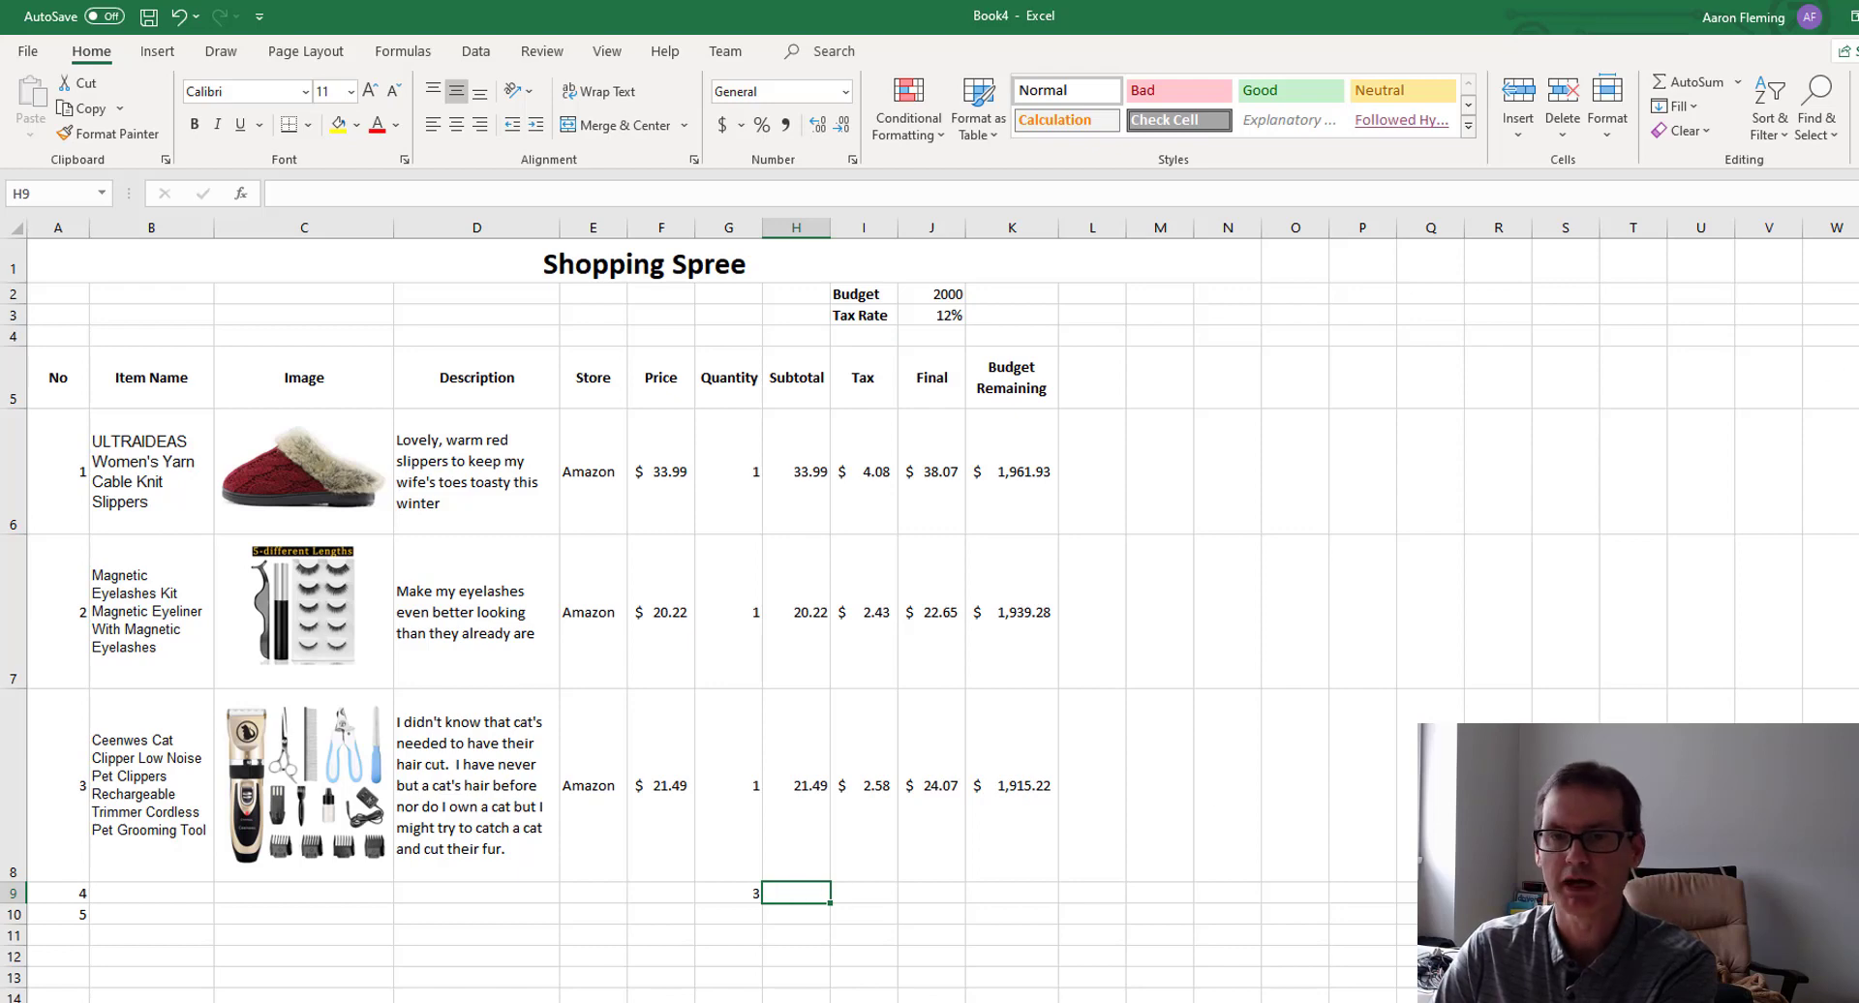
{"action": "left_click", "coordinate": [1679, 86]}
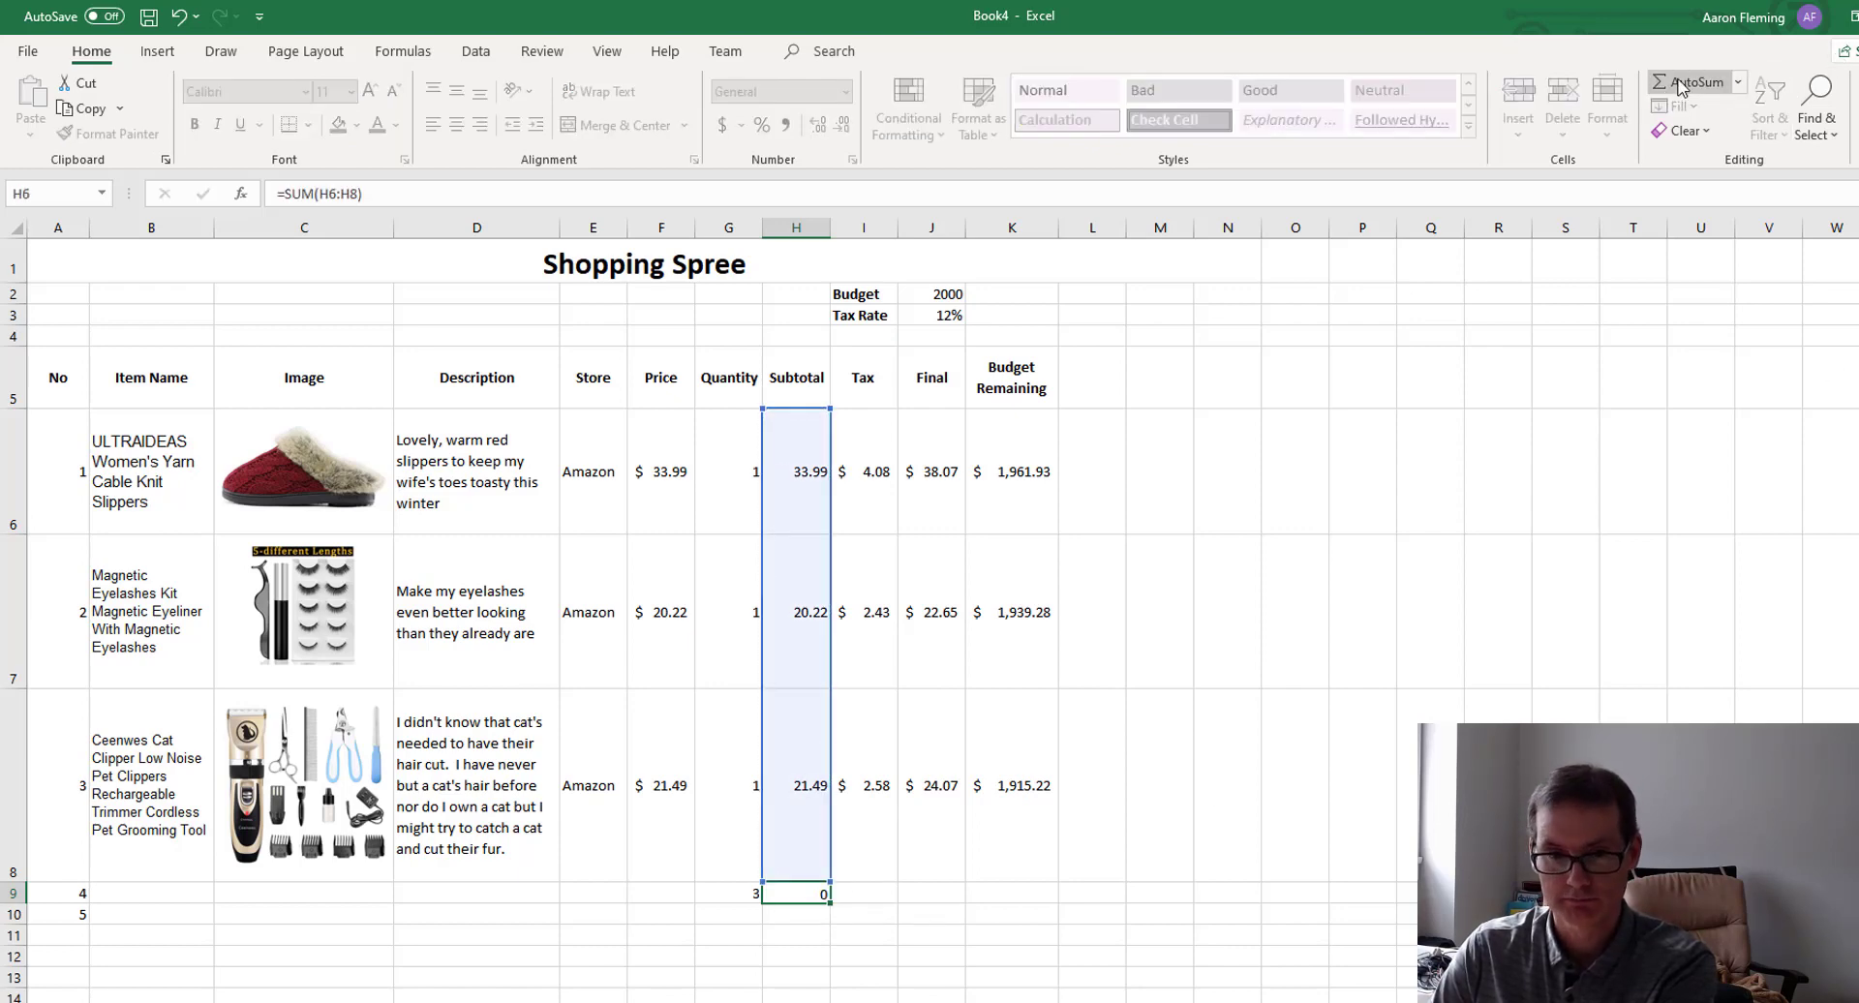
{"action": "key", "text": "Return"}
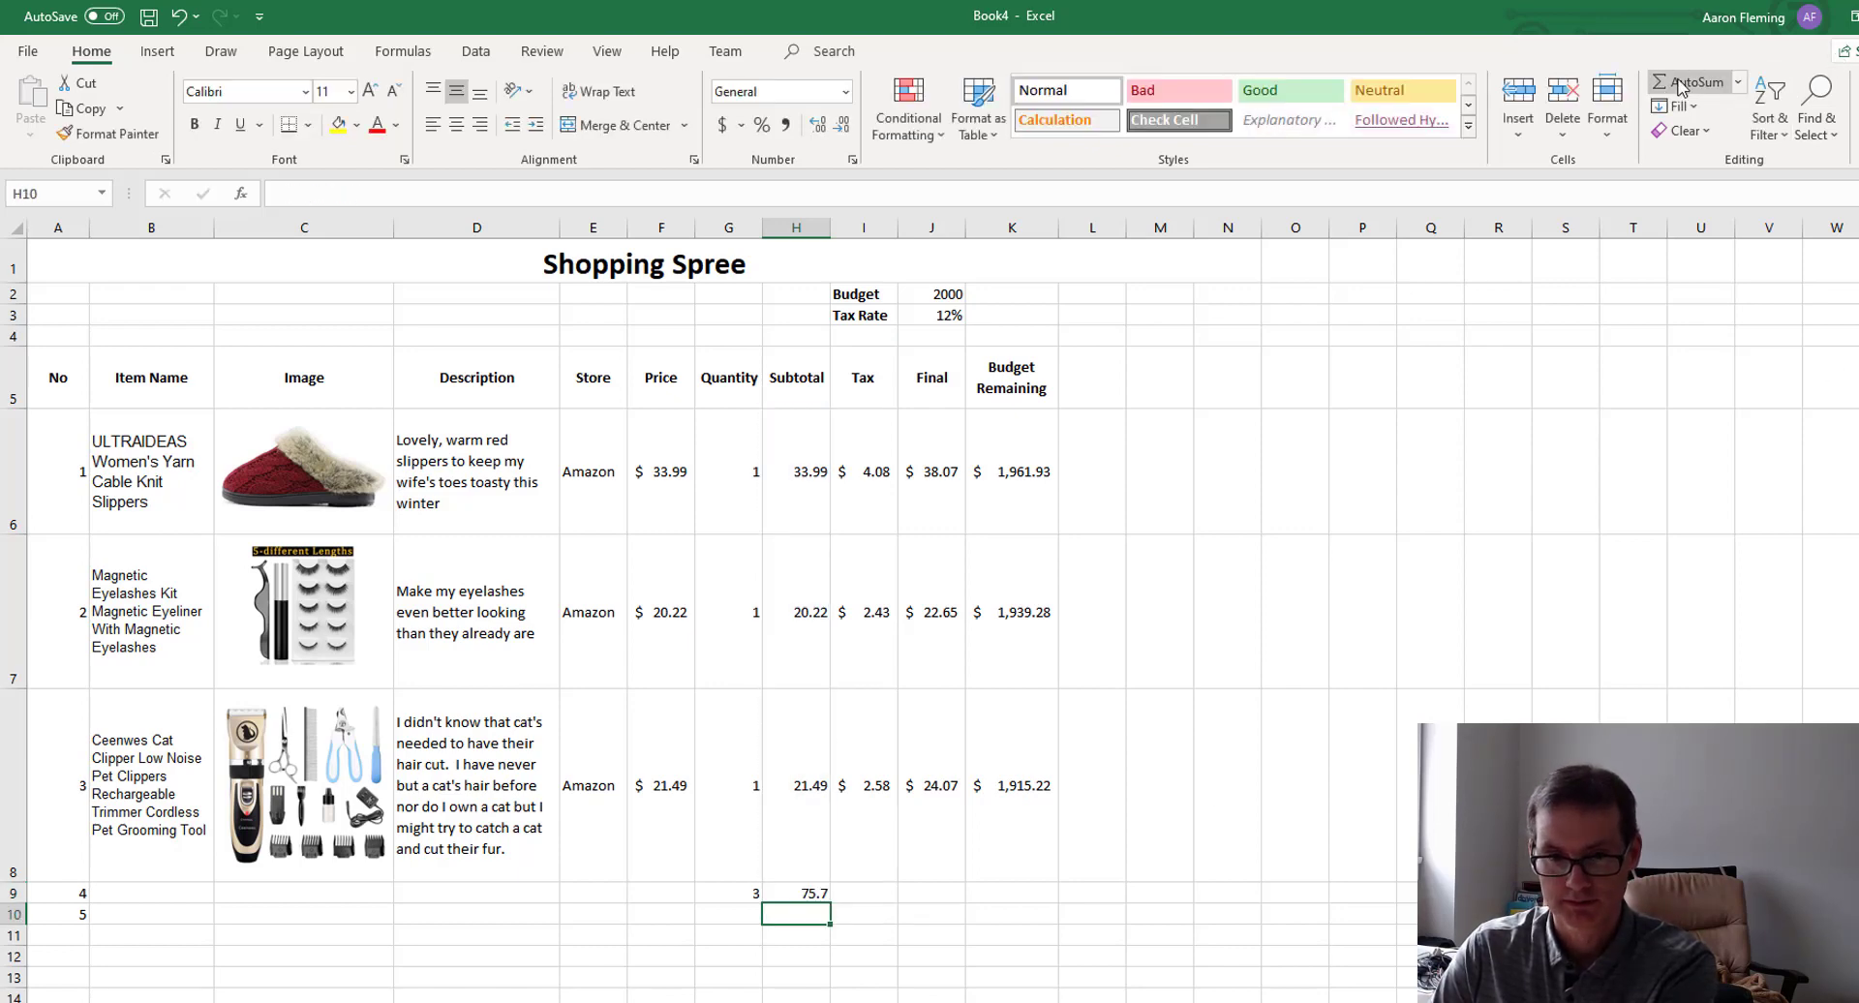
{"action": "left_click", "coordinate": [873, 892]}
{"action": "left_click", "coordinate": [1693, 82]}
{"action": "key", "text": "Return"}
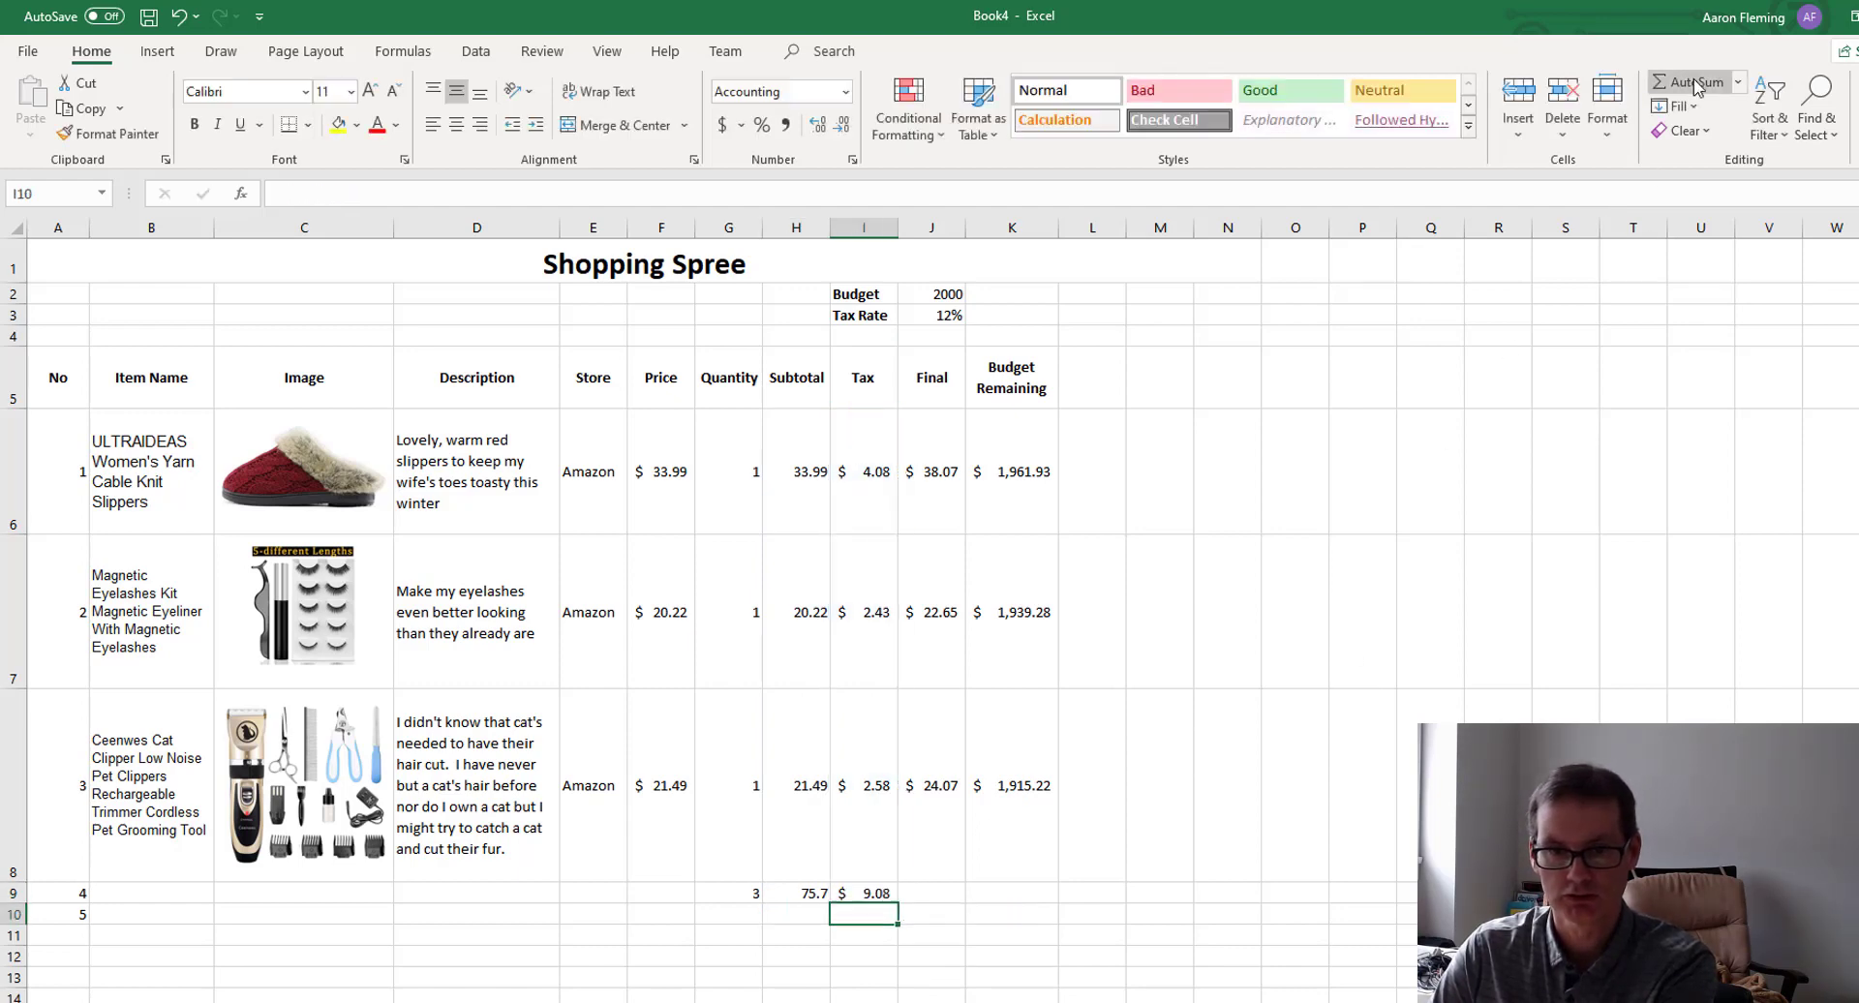
{"action": "left_click", "coordinate": [935, 893]}
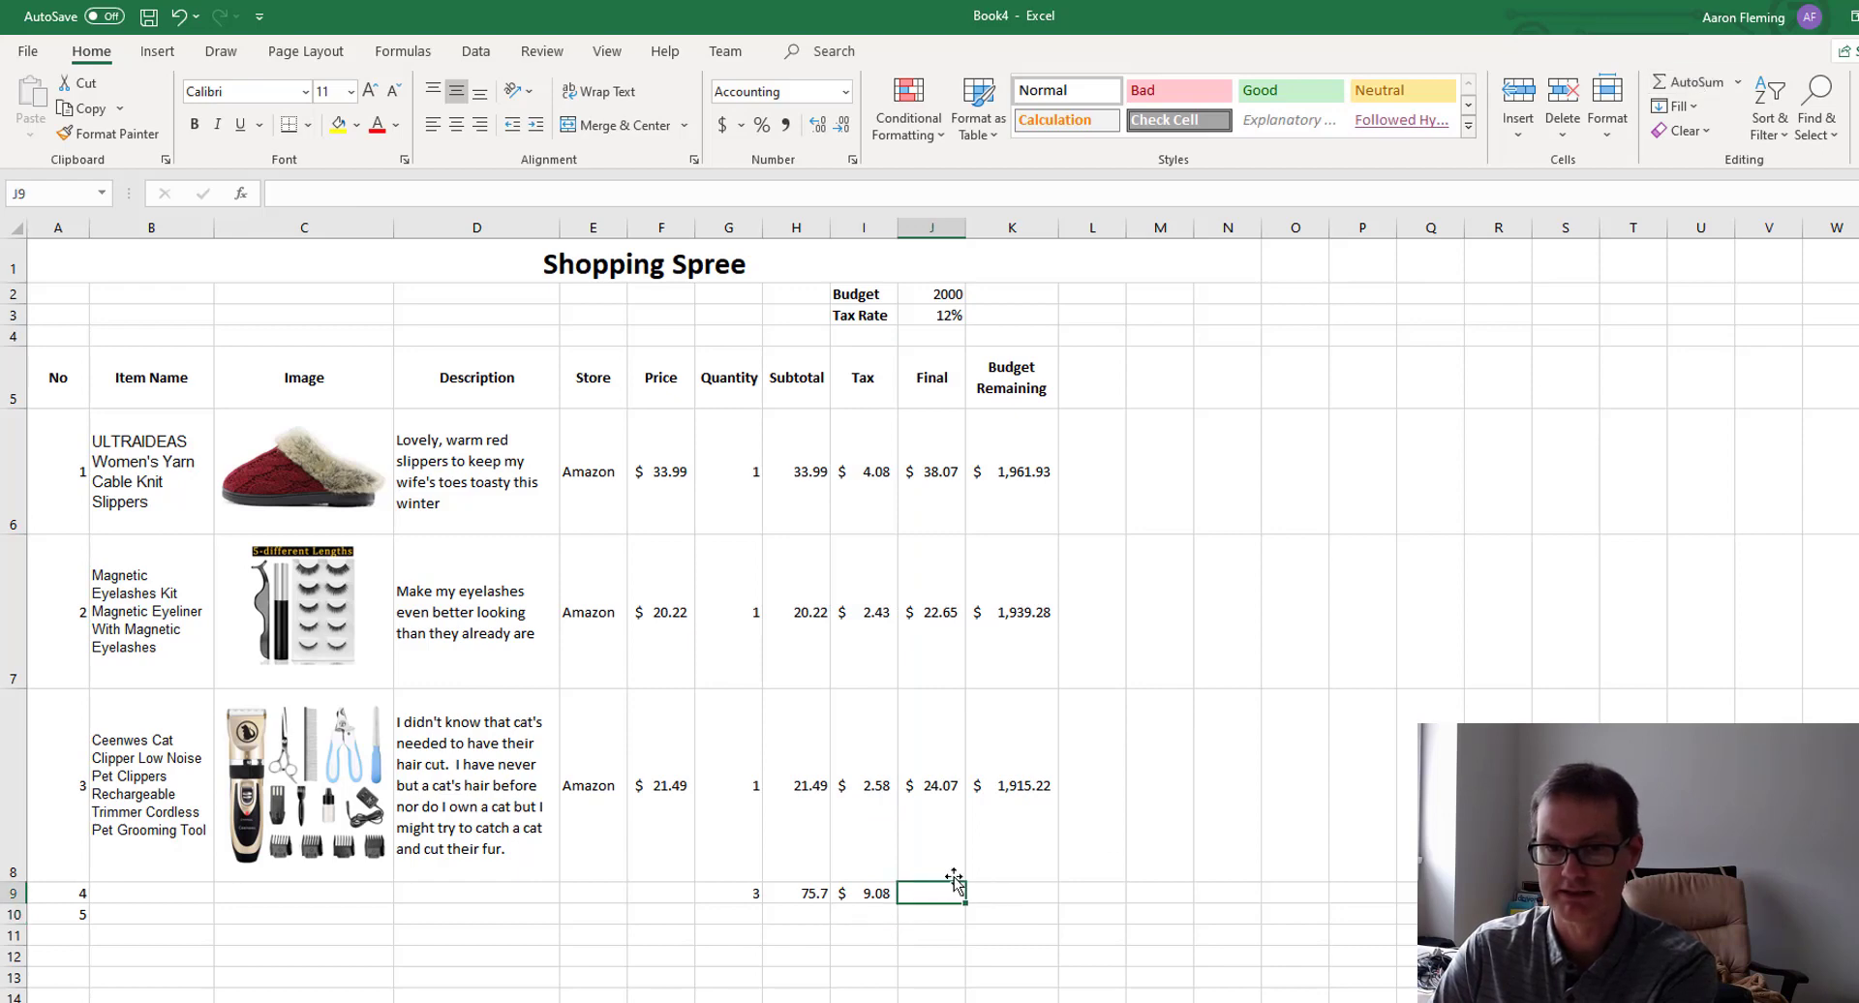
{"action": "left_click", "coordinate": [1693, 82]}
{"action": "key", "text": "Return"}
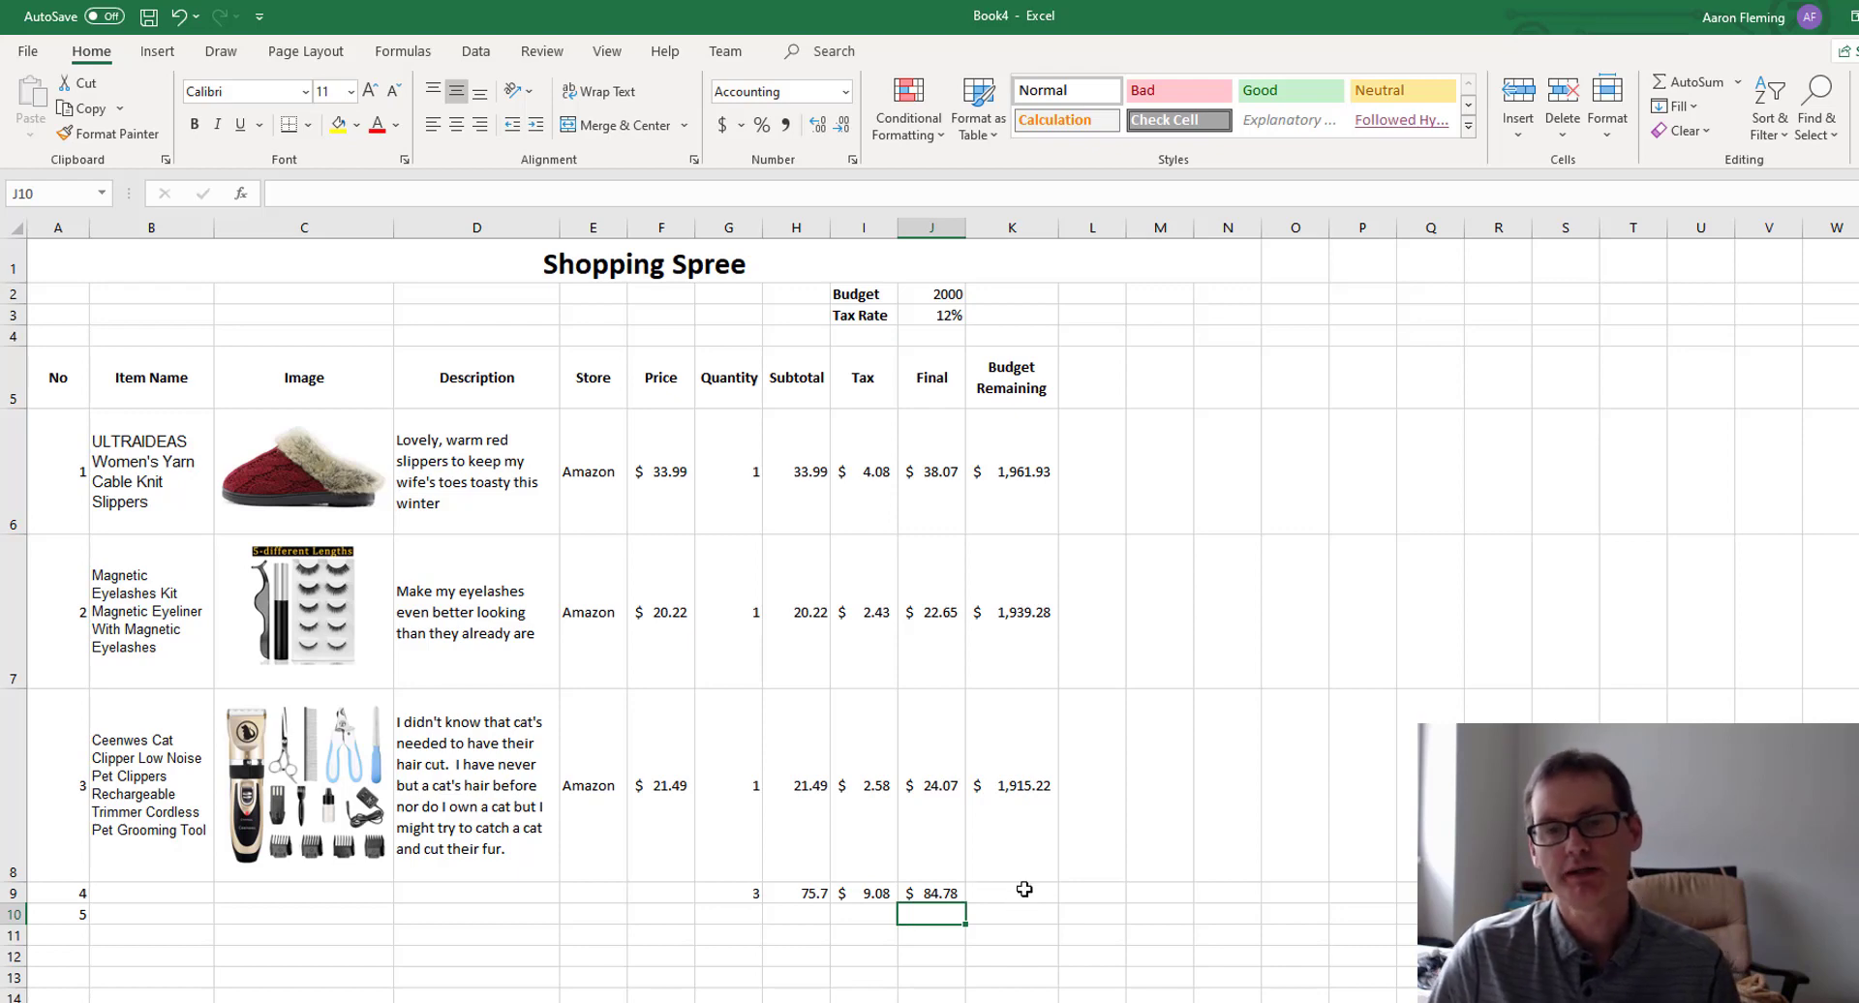
Enter =K8 in K9 so the totals row shows $1,915.22 remaining.
{"action": "left_click", "coordinate": [1025, 891]}
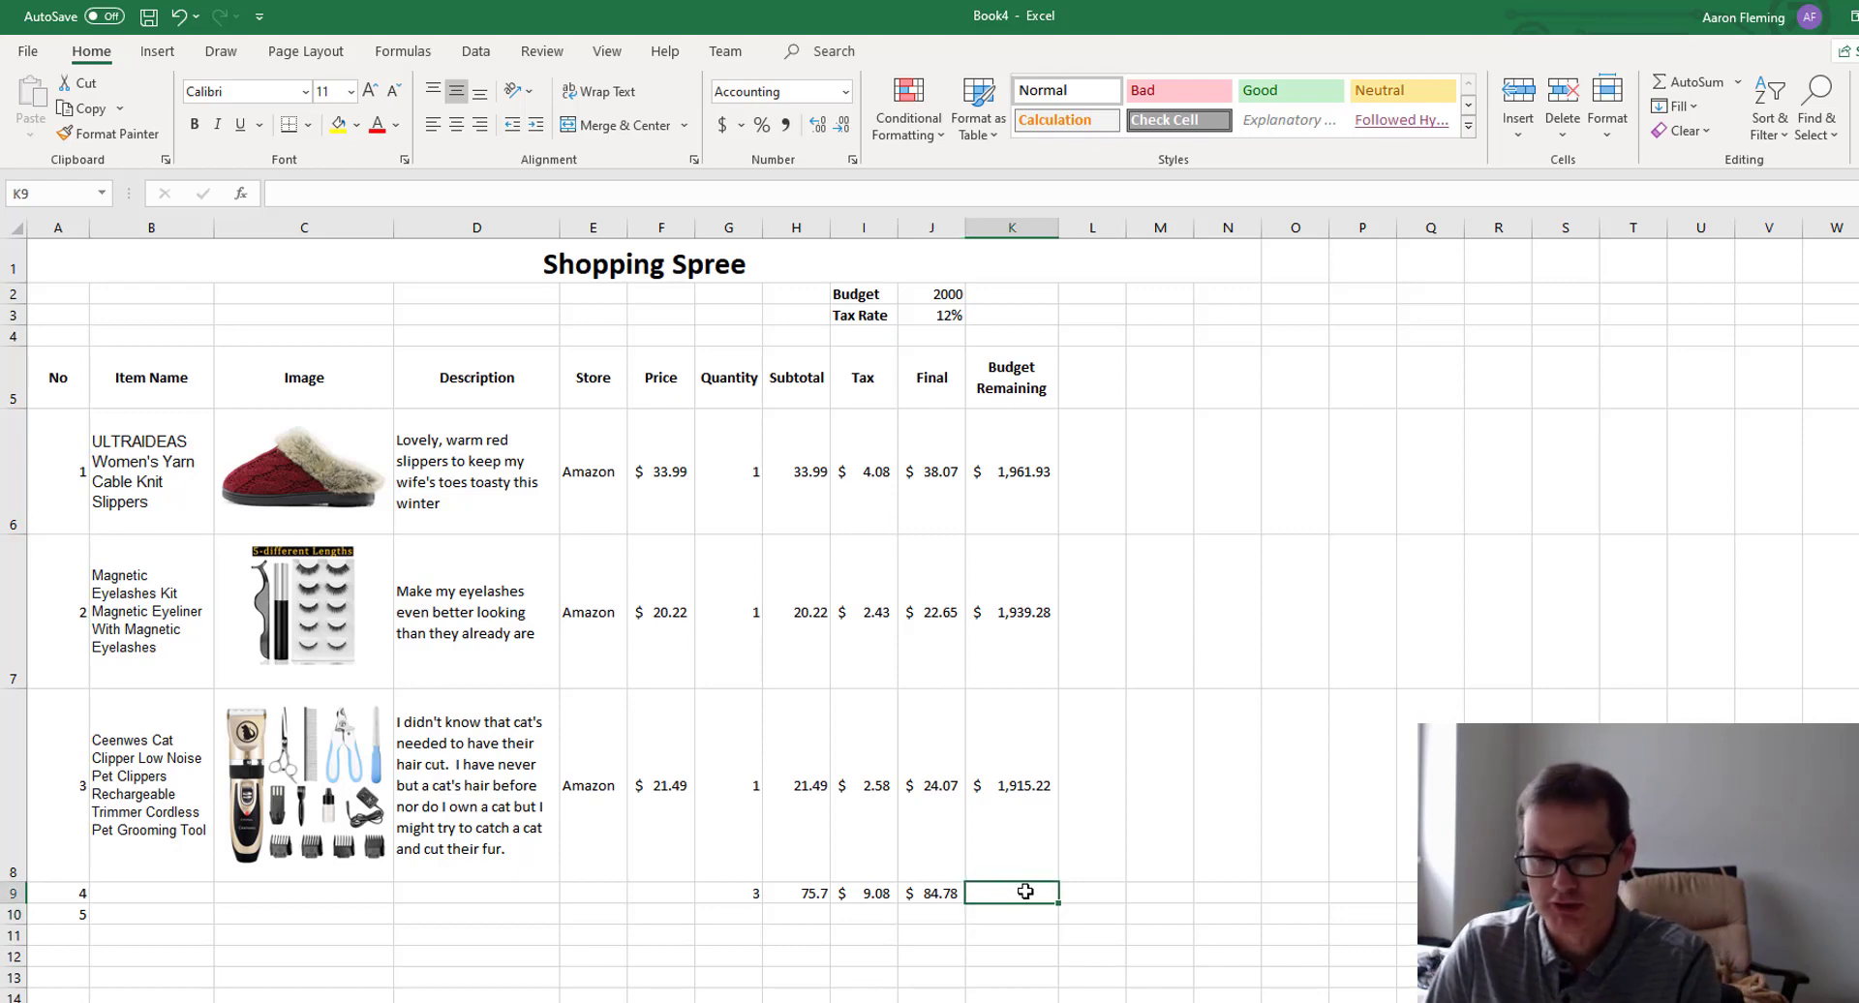
{"action": "type", "text": "="}
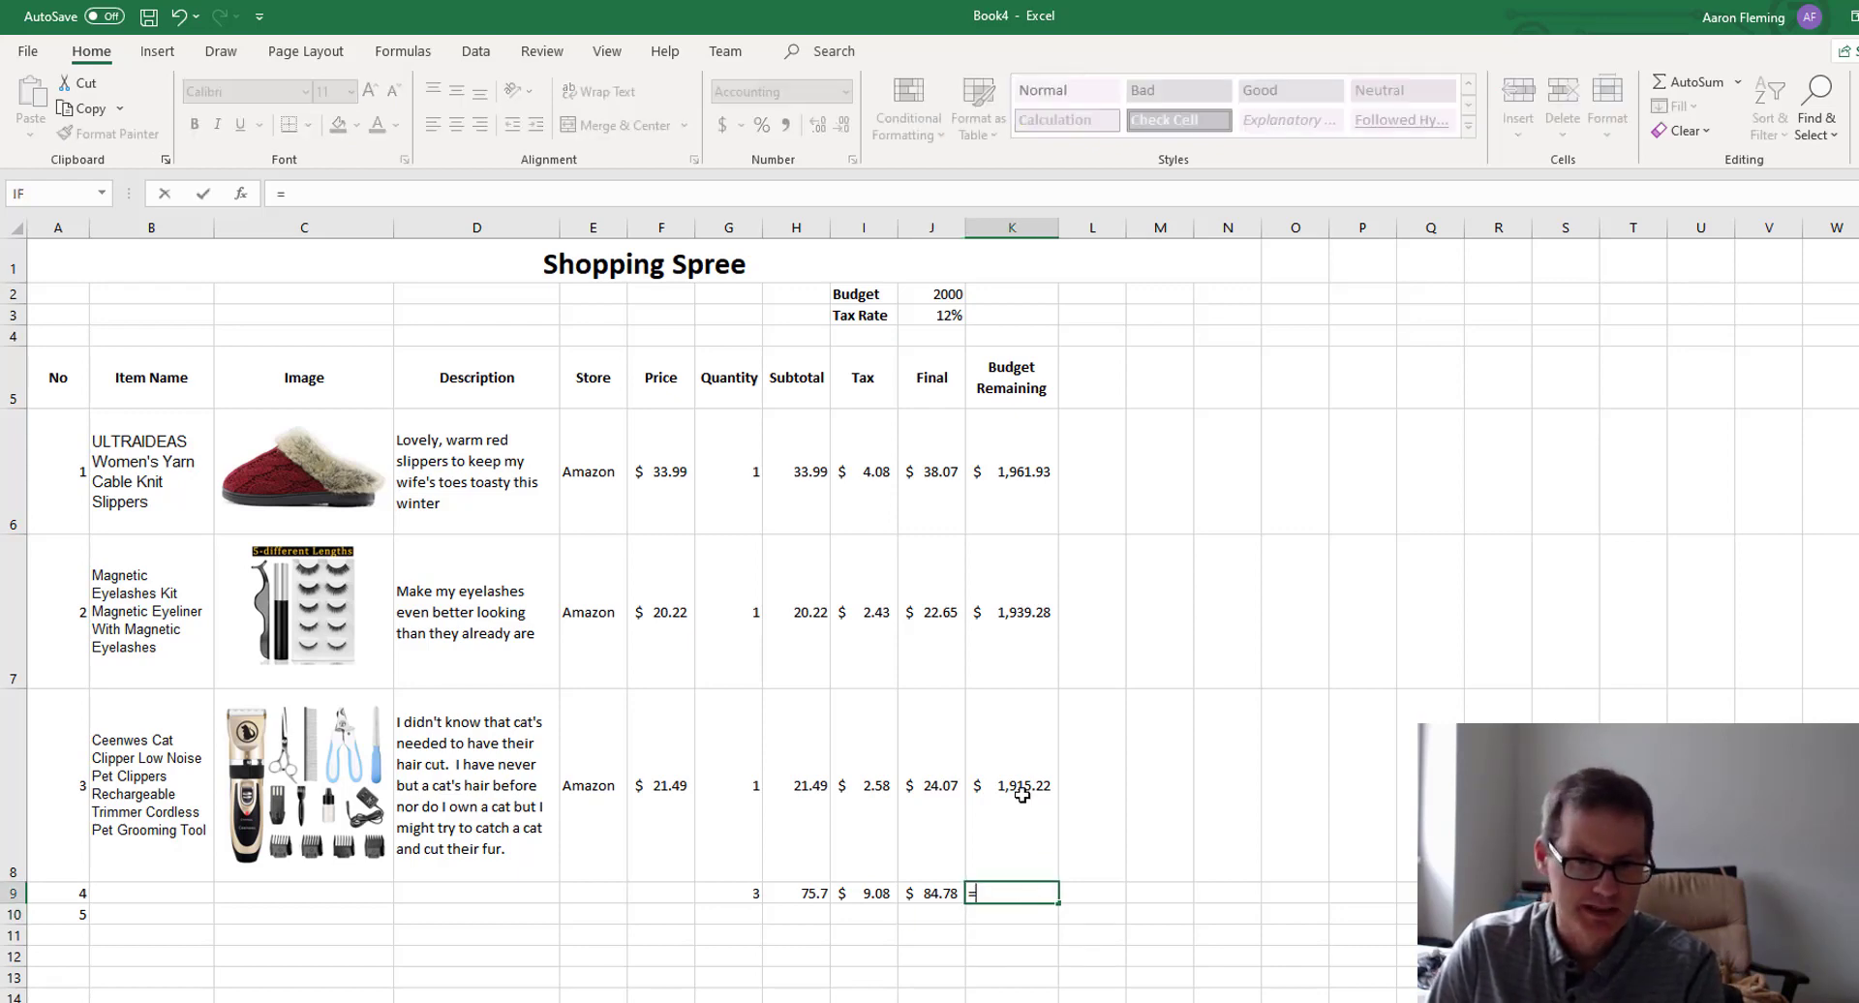
{"action": "left_click", "coordinate": [1021, 799]}
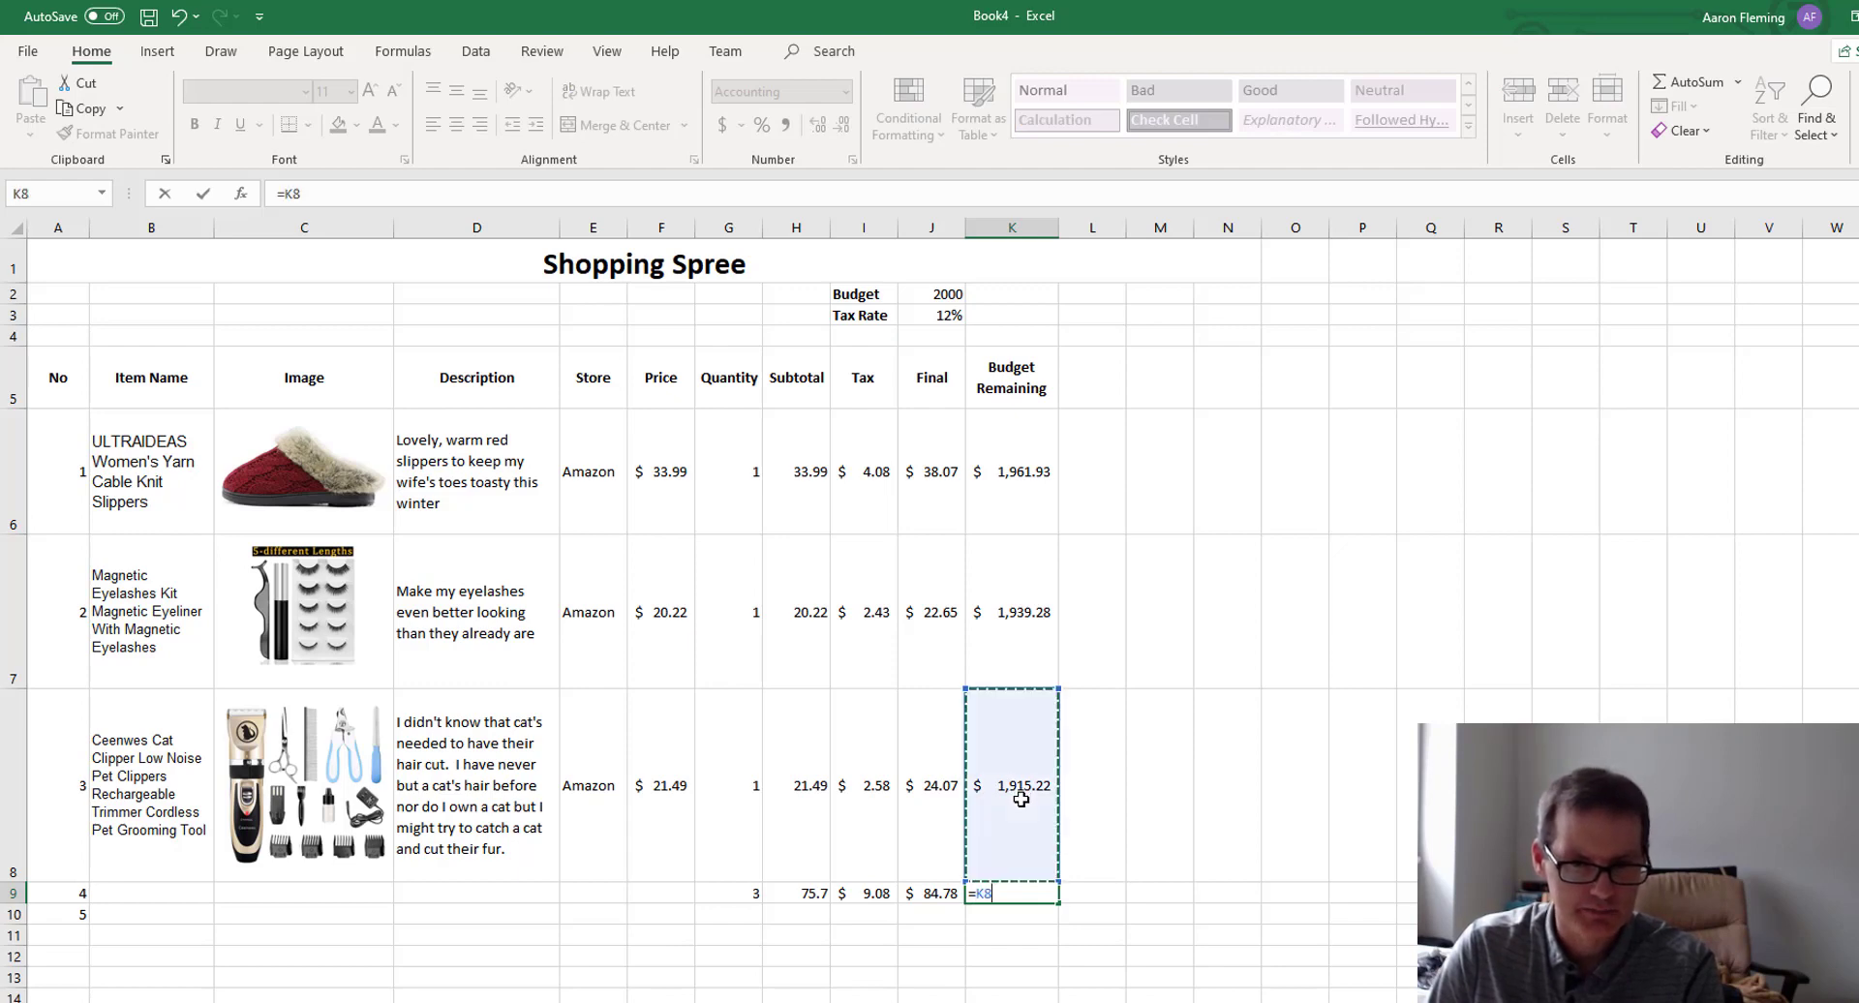
{"action": "key", "text": "Return"}
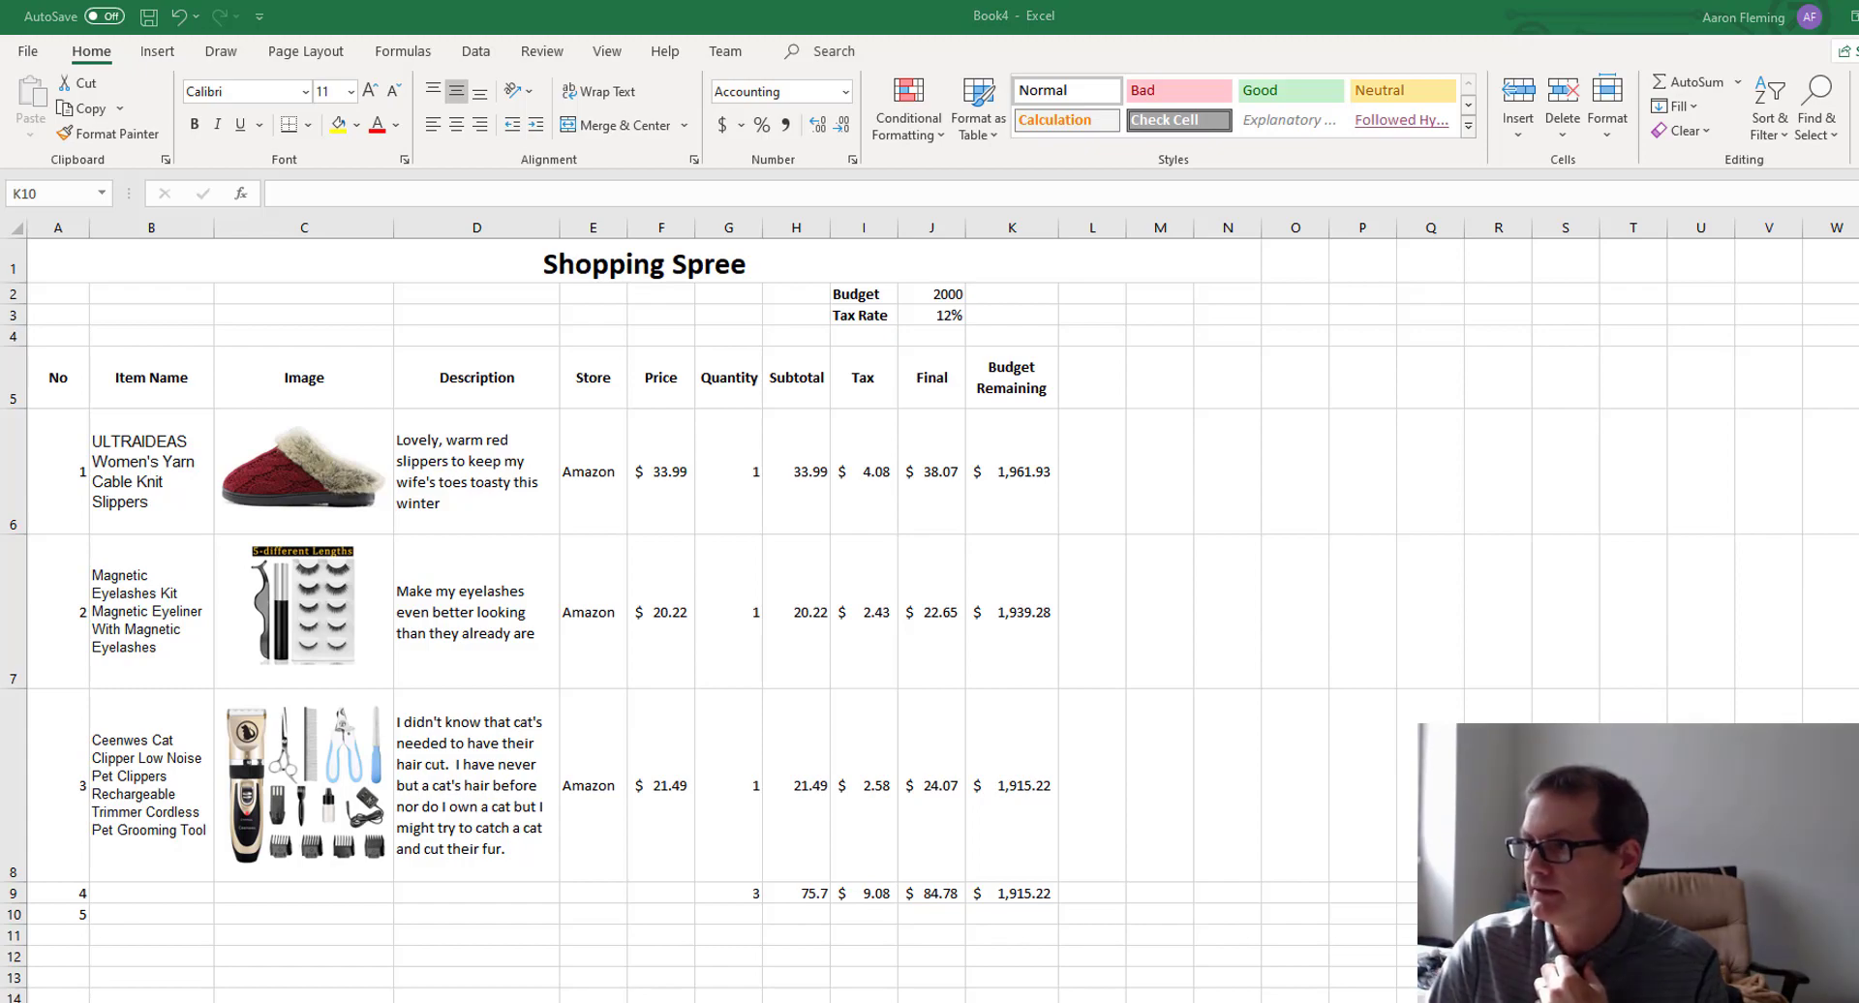
Switch to the Word assignment and scroll down to the example table's Totals row.
{"action": "key", "text": "alt+Tab"}
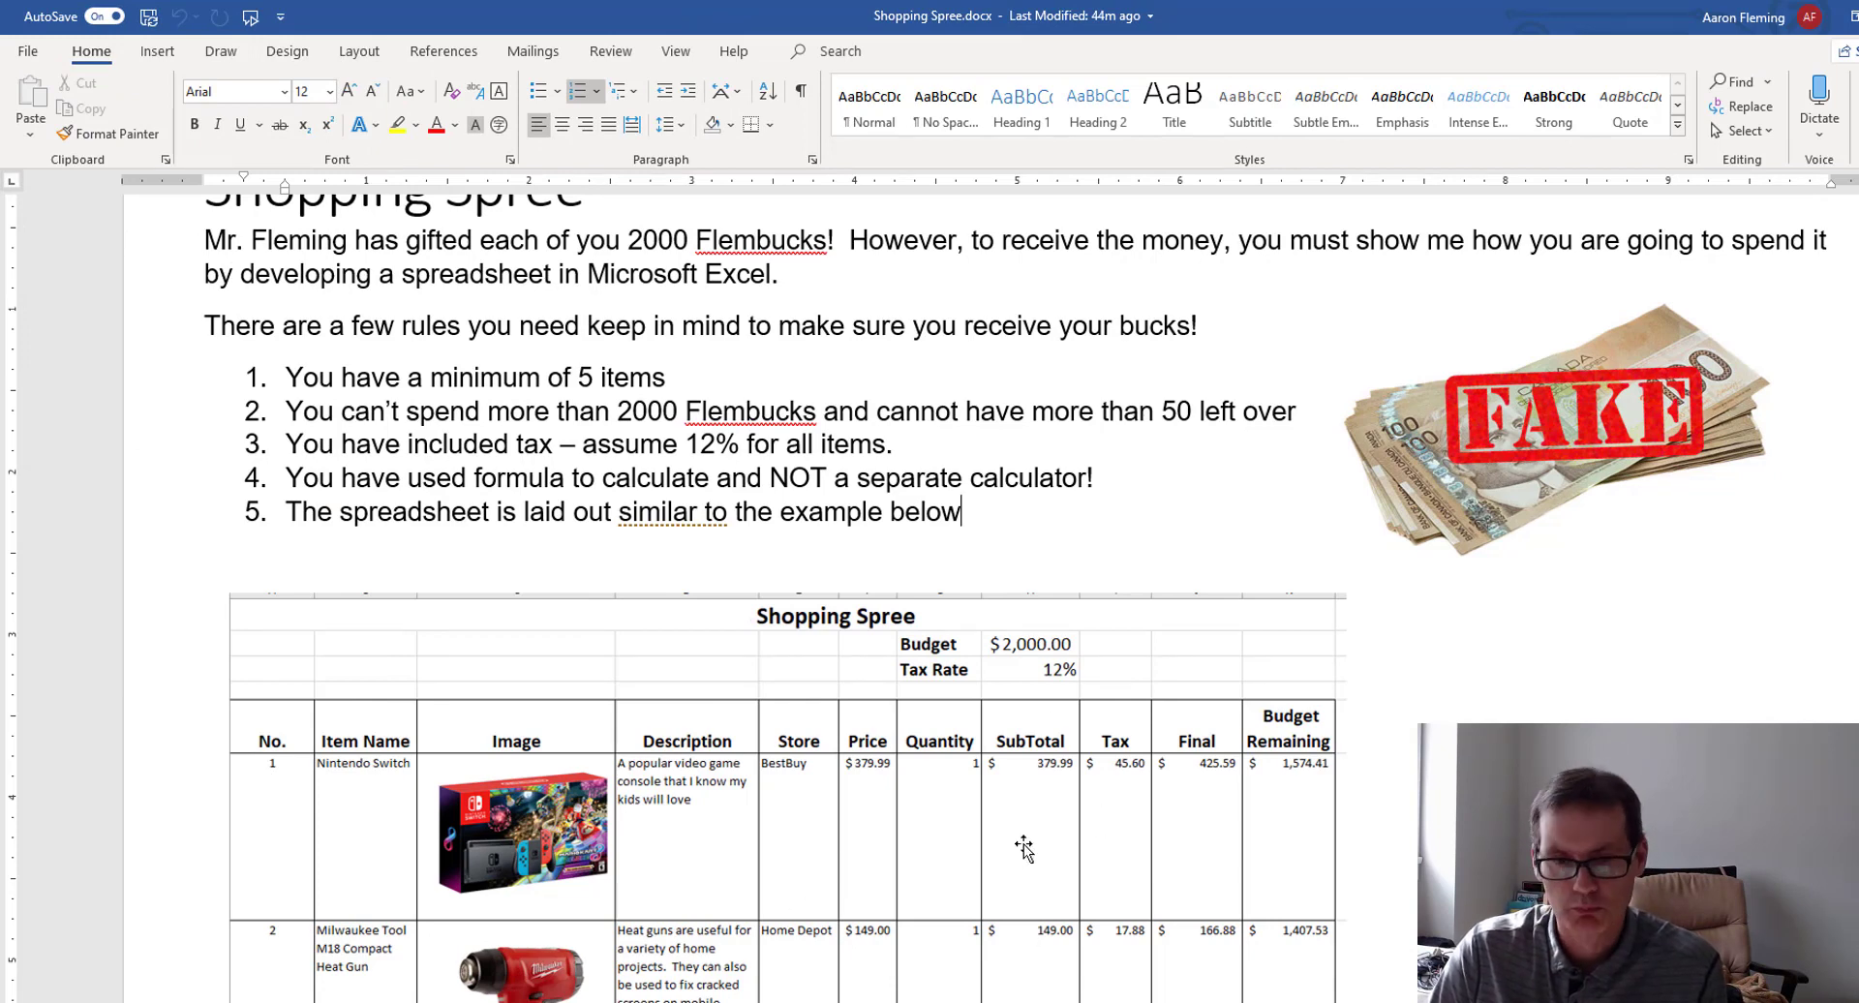
{"action": "scroll", "coordinate": [1025, 840], "scroll_direction": "down", "scroll_amount": 1}
{"action": "scroll", "coordinate": [1026, 838], "scroll_direction": "down", "scroll_amount": 1}
{"action": "scroll", "coordinate": [1026, 839], "scroll_direction": "down", "scroll_amount": 2}
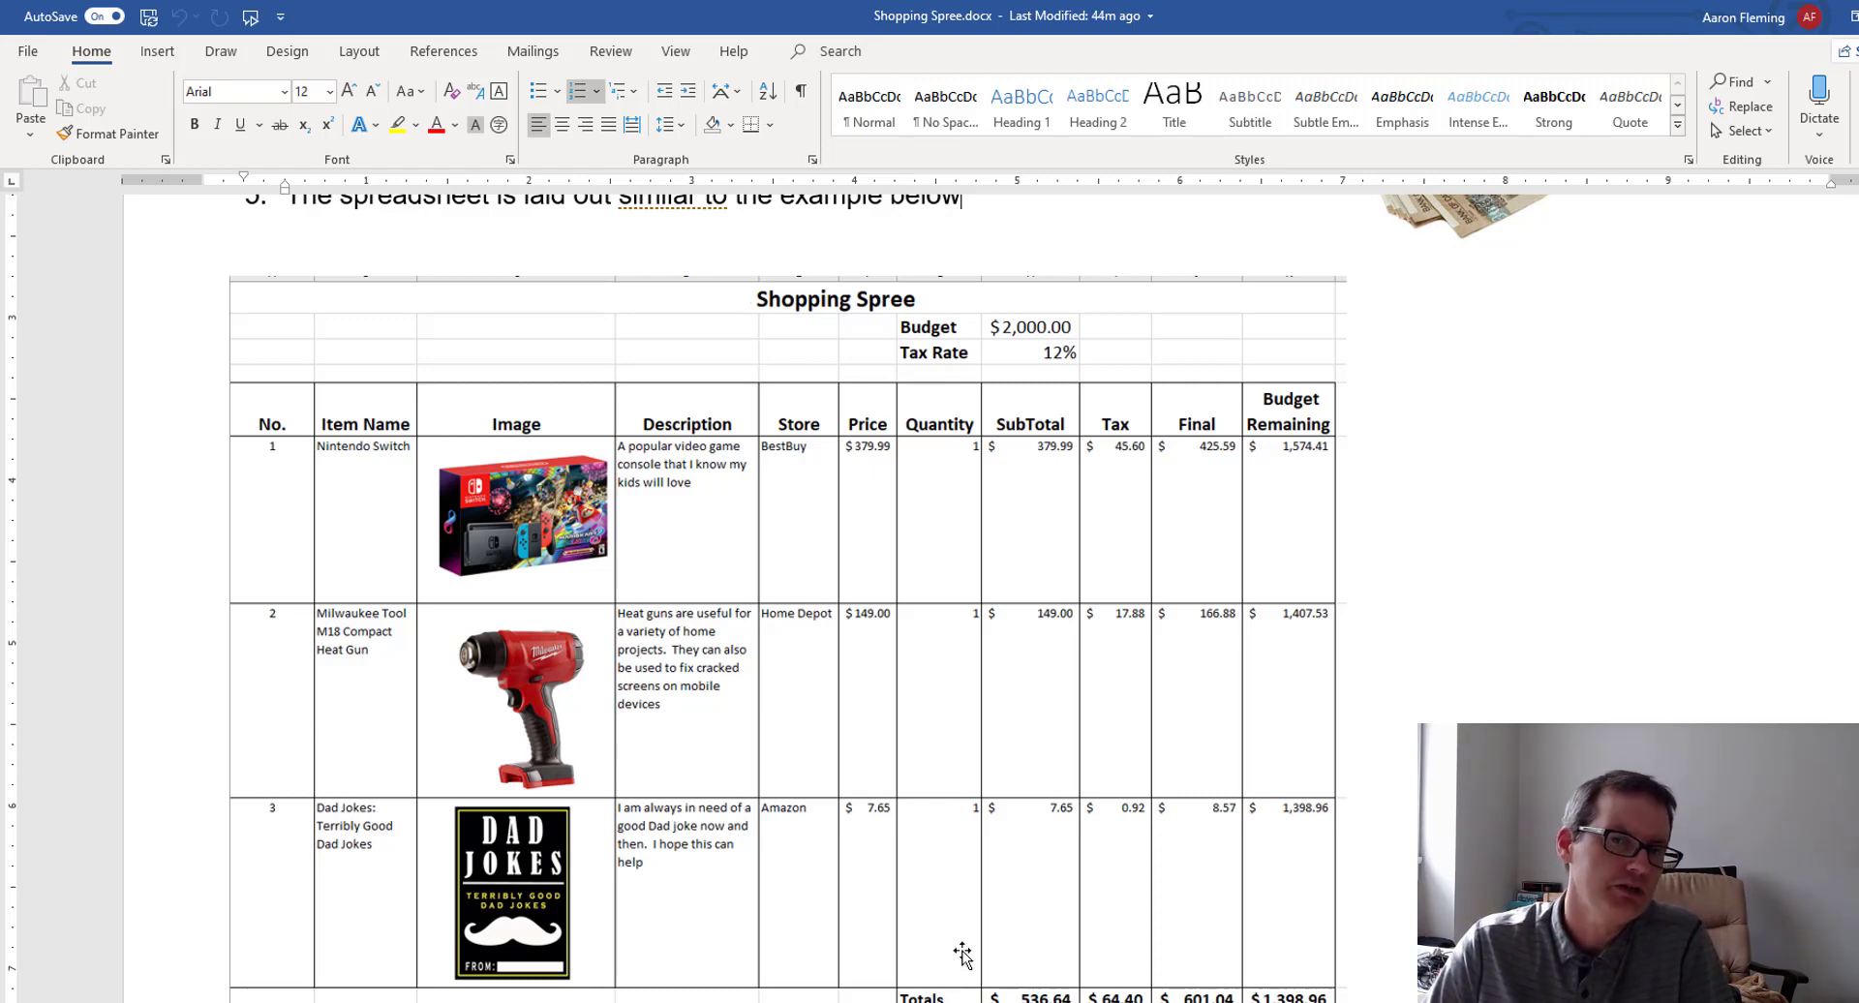
Back in Excel, label F9 'Totals' and make the F9:K9 totals row bold.
{"action": "double_click", "coordinate": [1319, 19]}
{"action": "left_click", "coordinate": [1758, 108]}
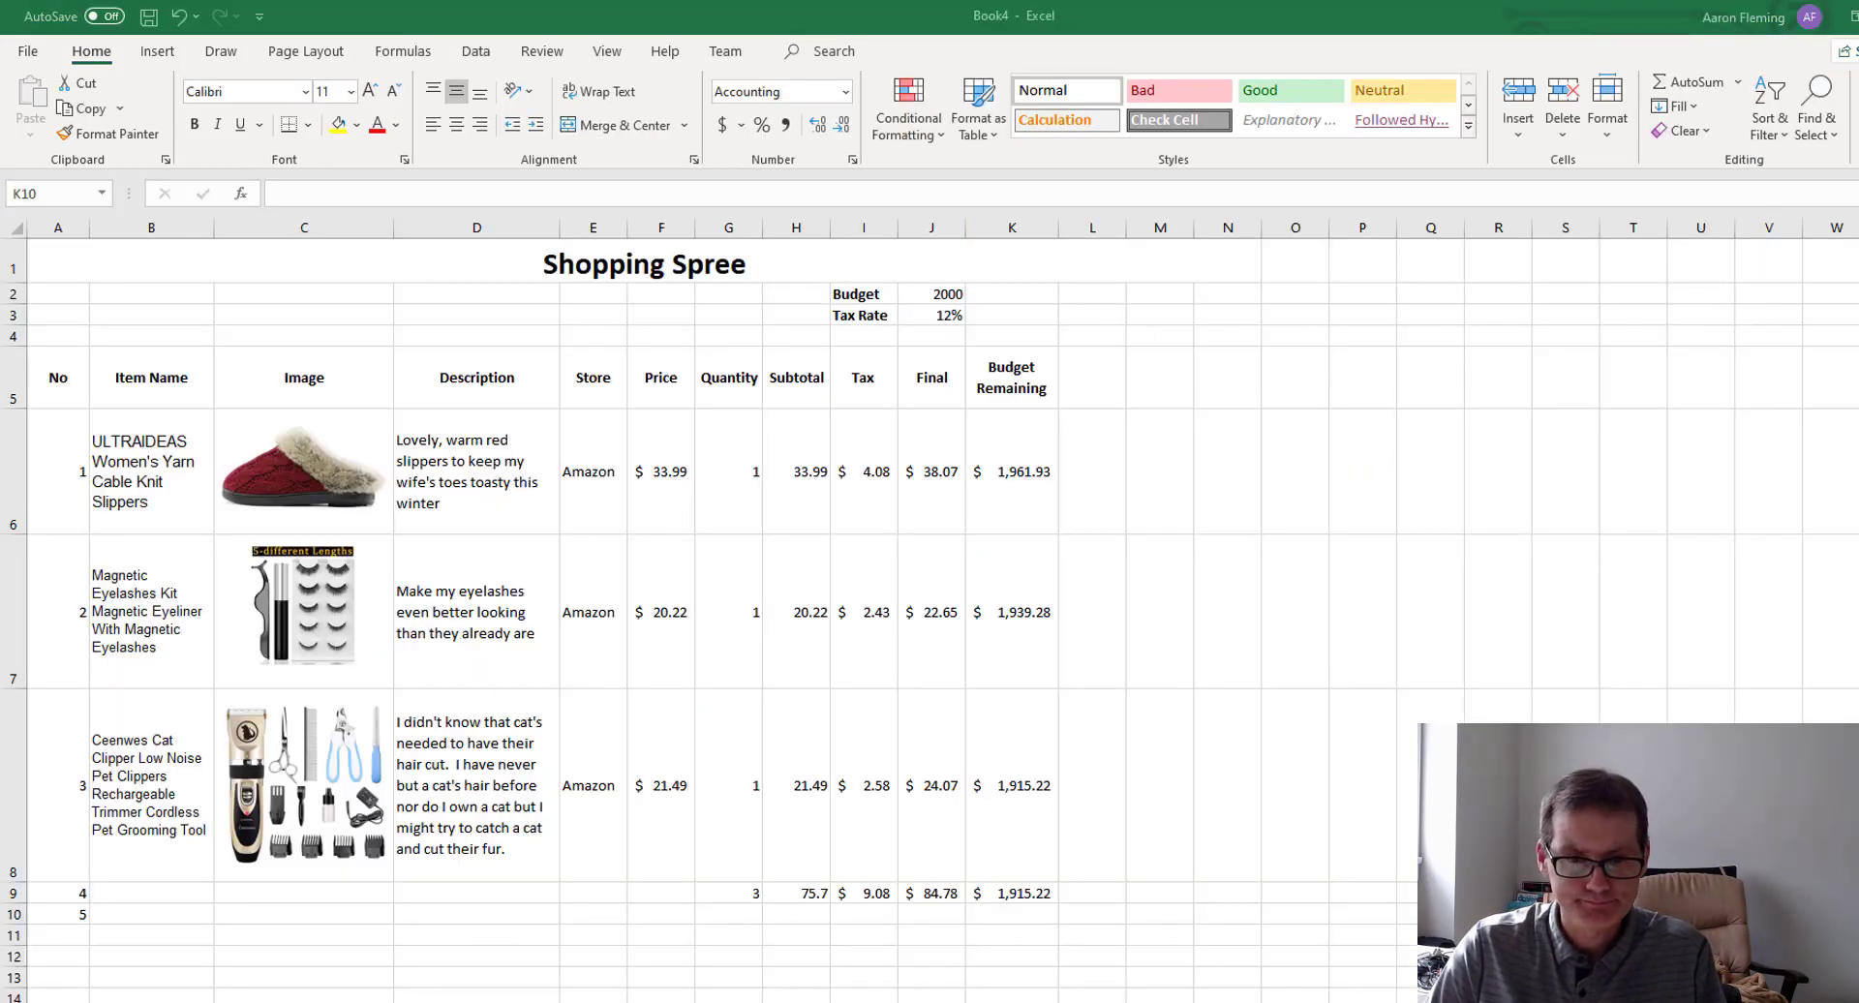
{"action": "left_click", "coordinate": [658, 891]}
{"action": "type", "text": "Totals"}
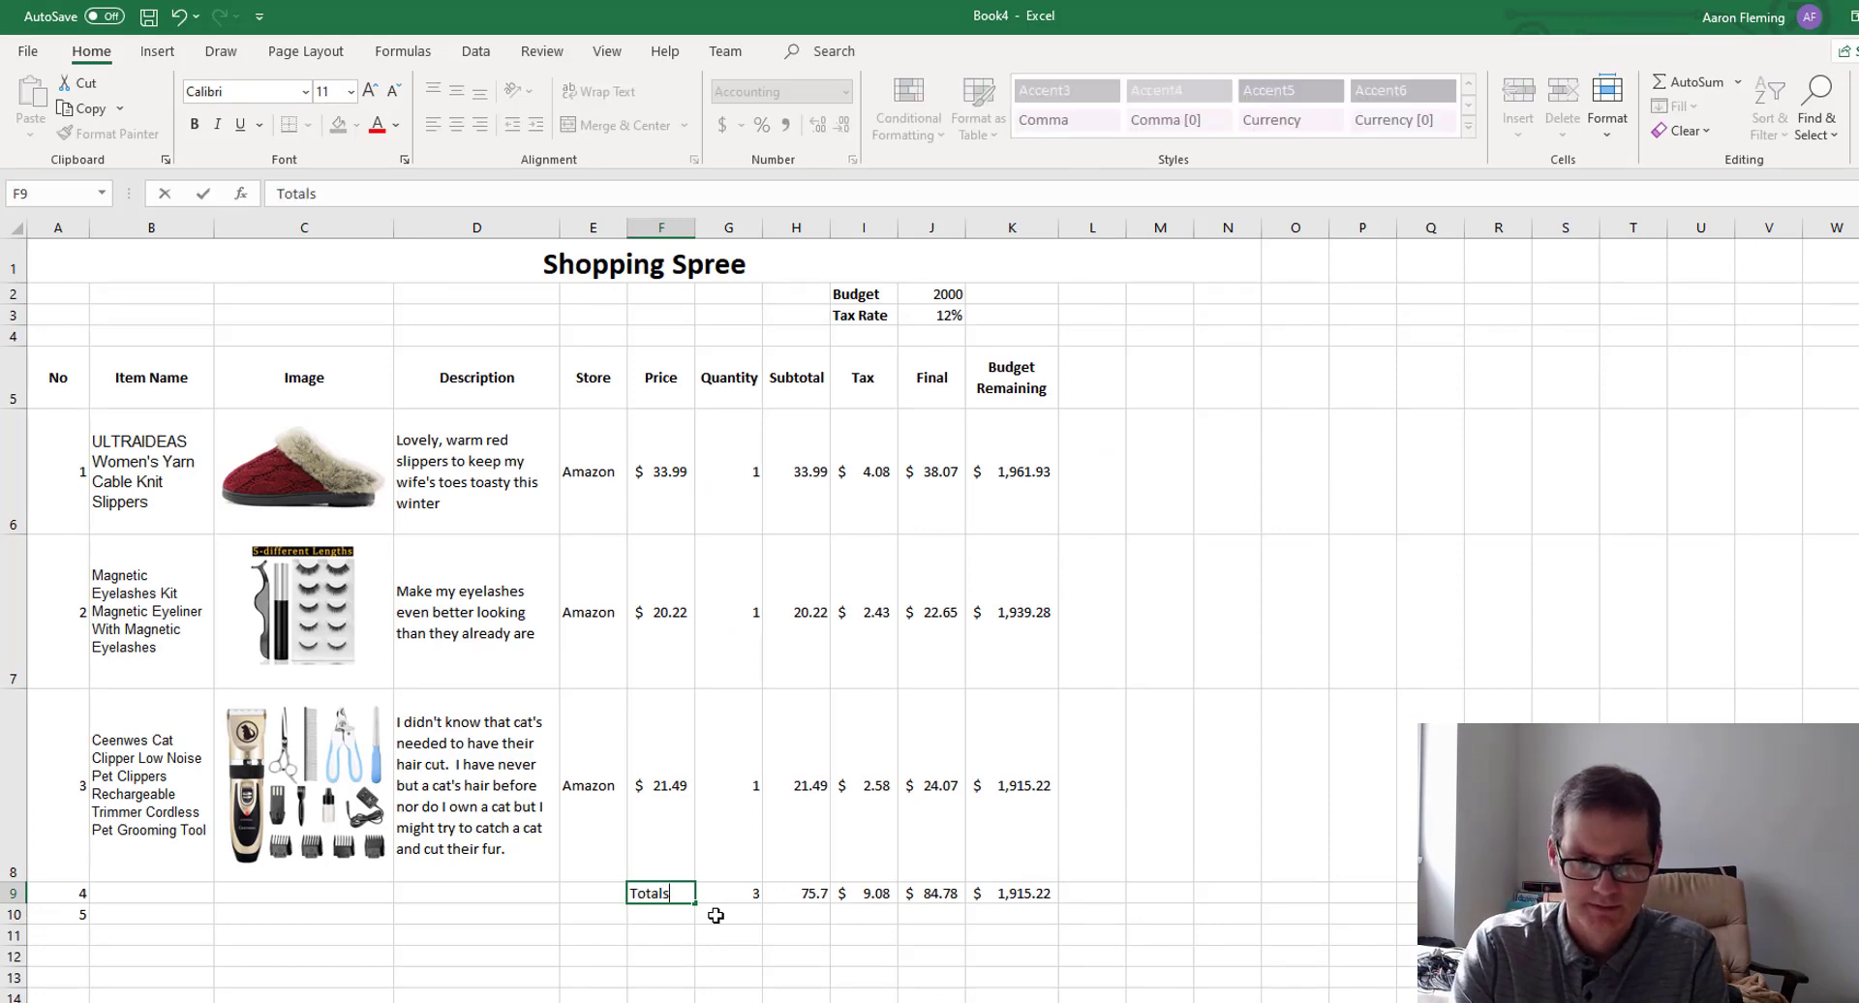
{"action": "key", "text": "Return"}
{"action": "left_click_drag", "start_coordinate": [647, 891], "coordinate": [1014, 893]}
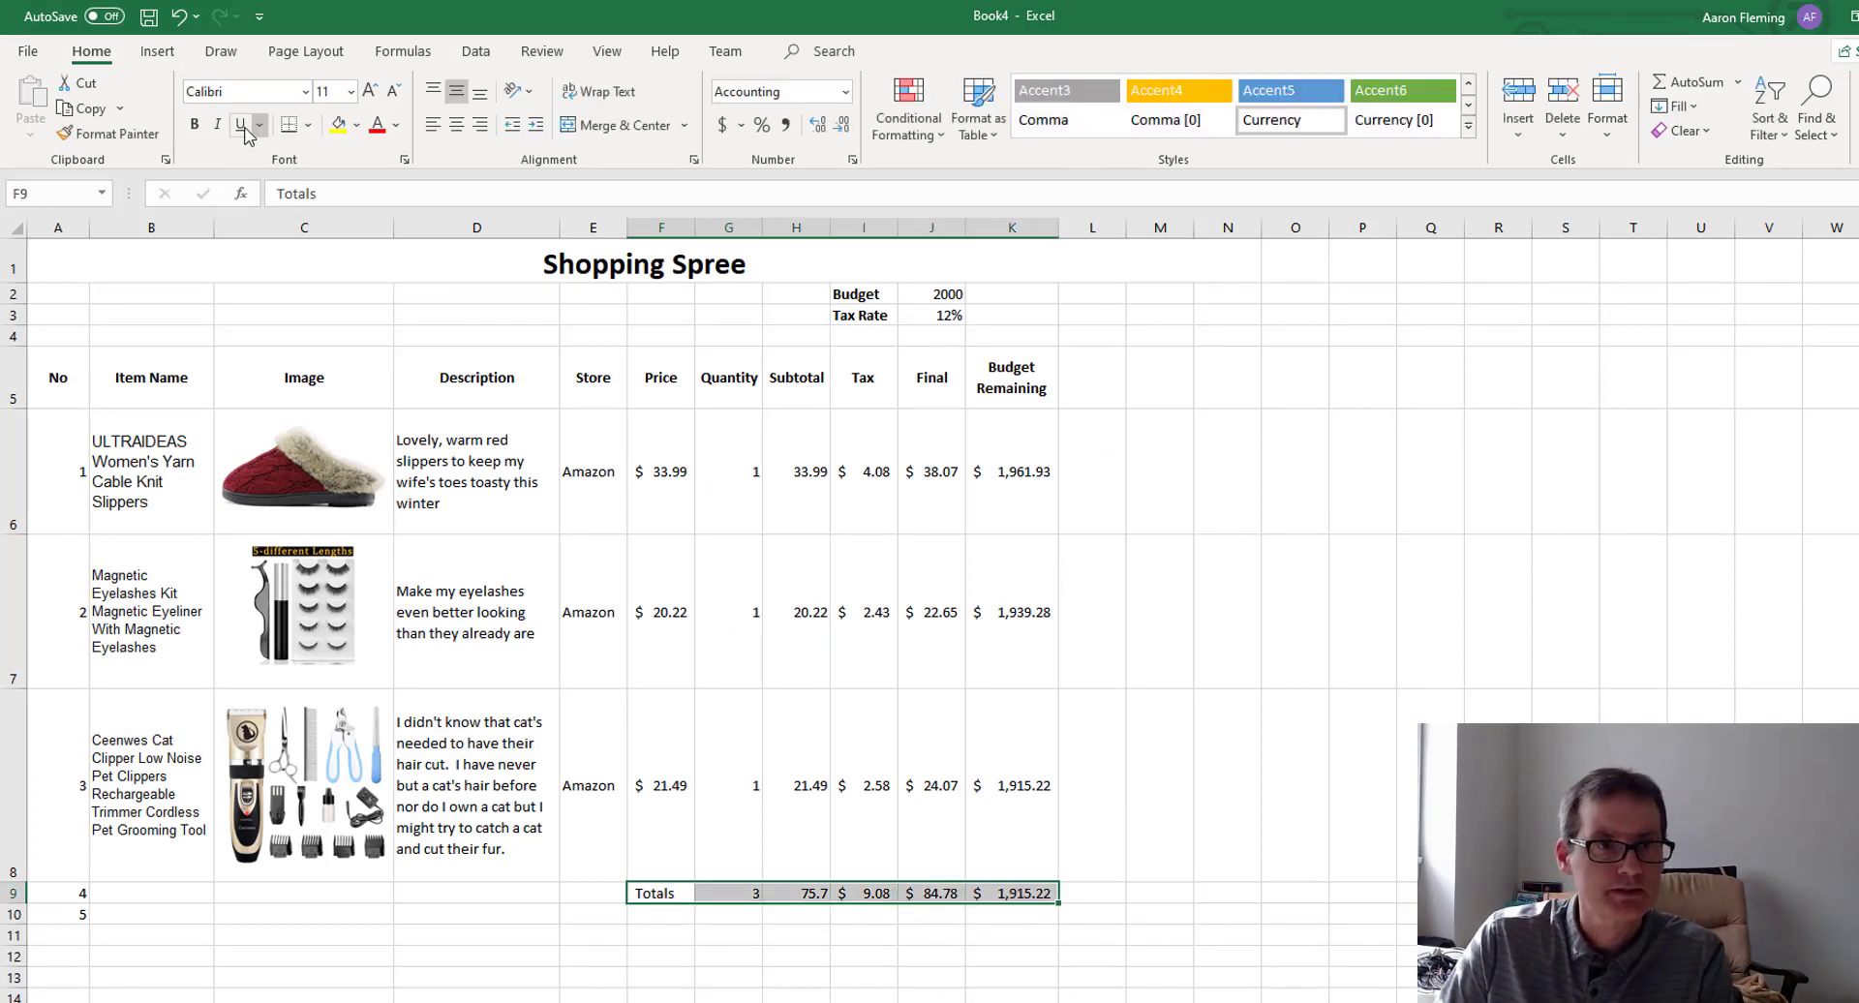
{"action": "left_click", "coordinate": [194, 123]}
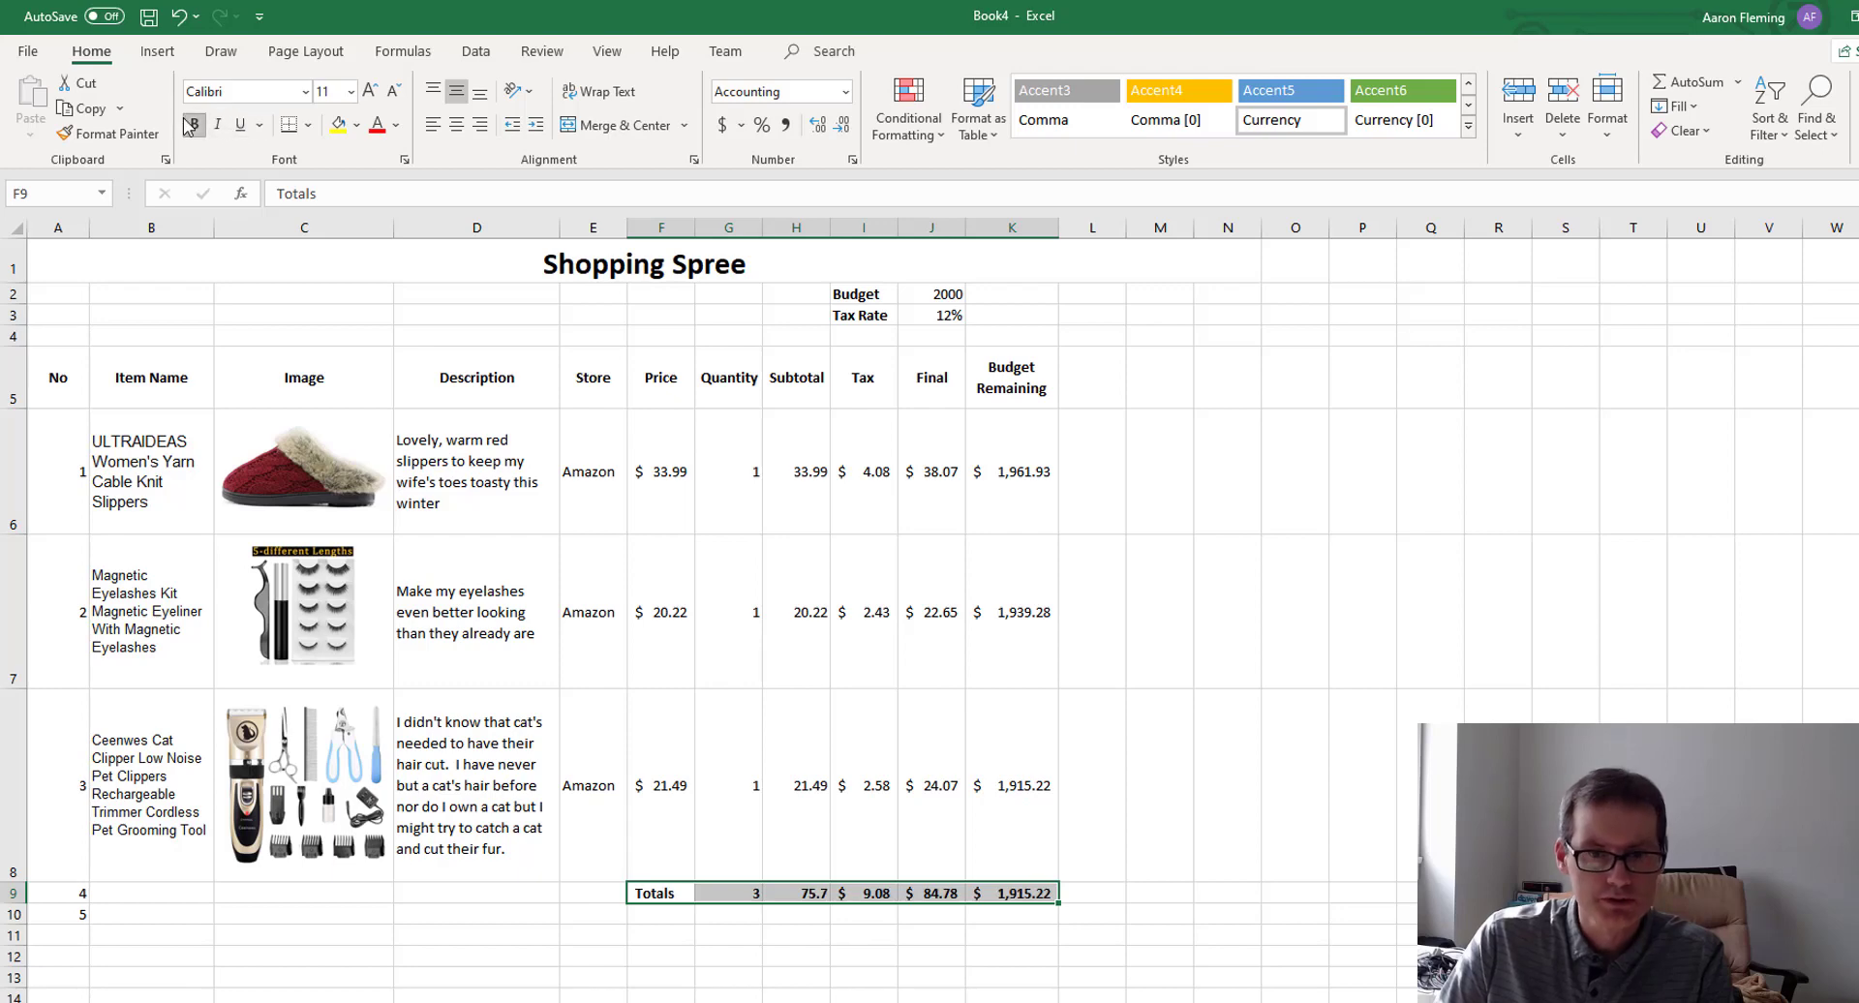
{"action": "left_click", "coordinate": [419, 541]}
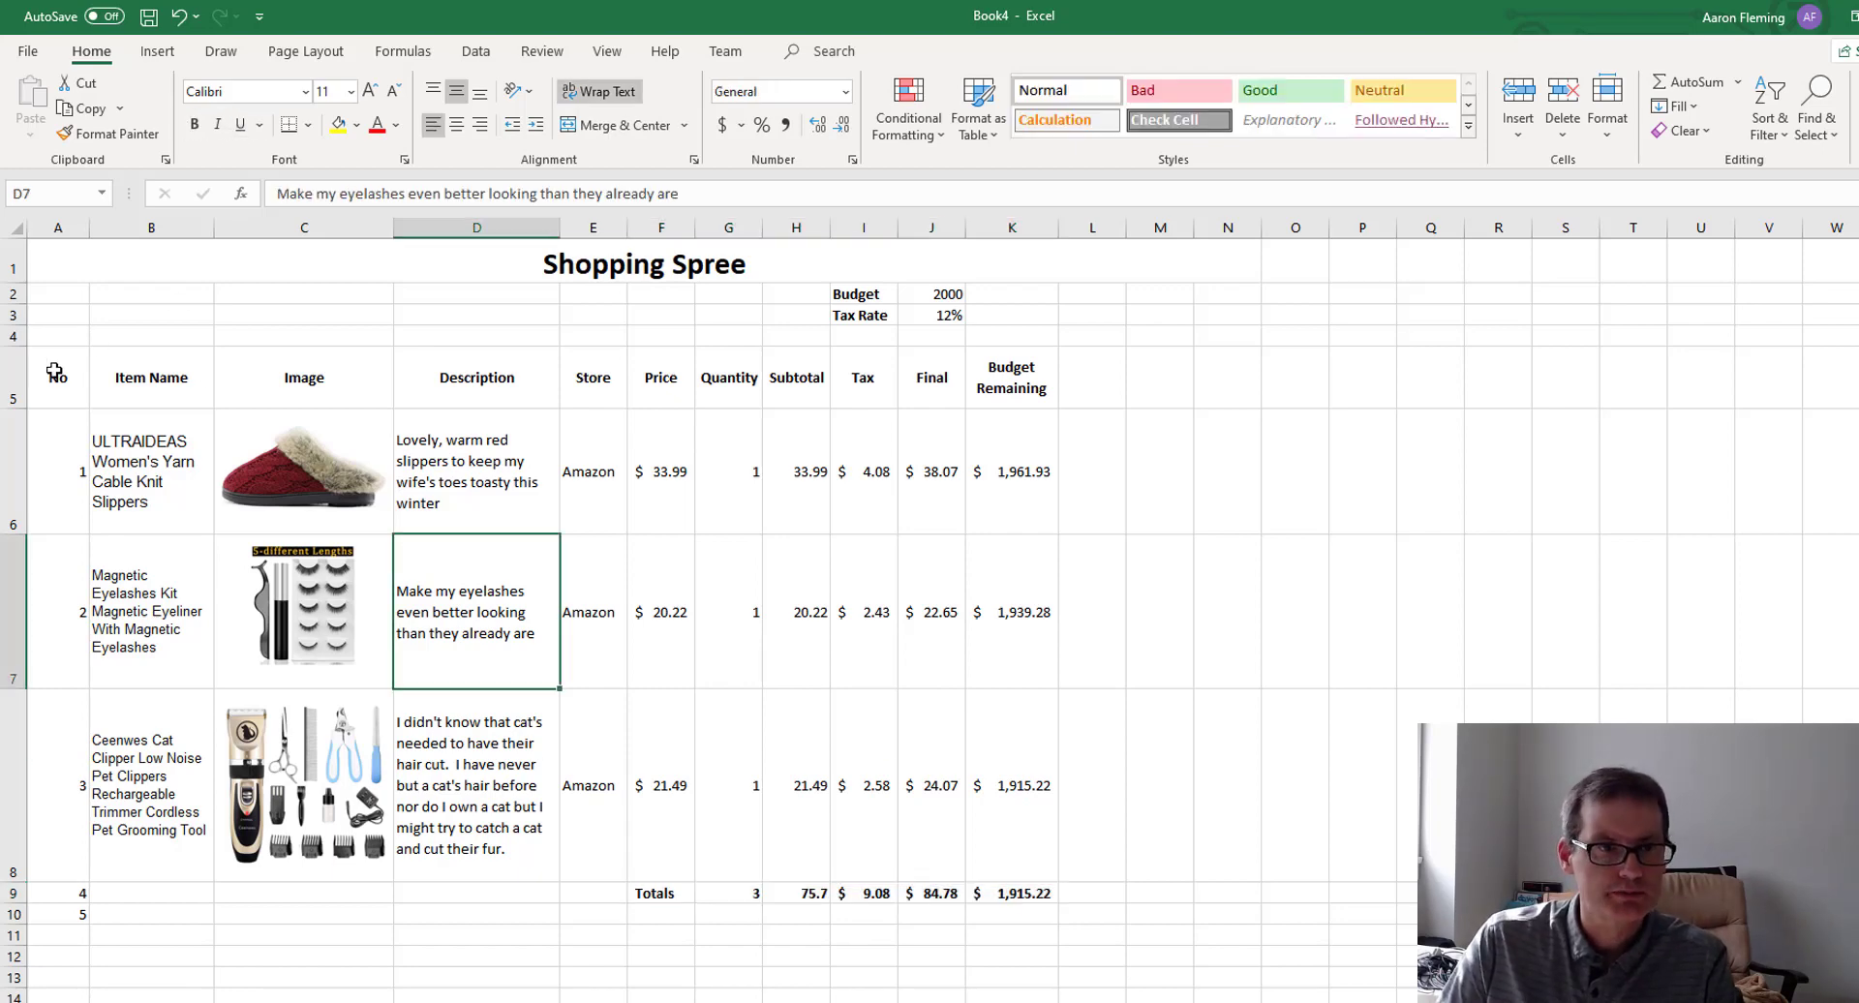
Apply All Borders to the item table from the headings through item 3.
{"action": "left_click_drag", "start_coordinate": [54, 372], "coordinate": [1007, 789]}
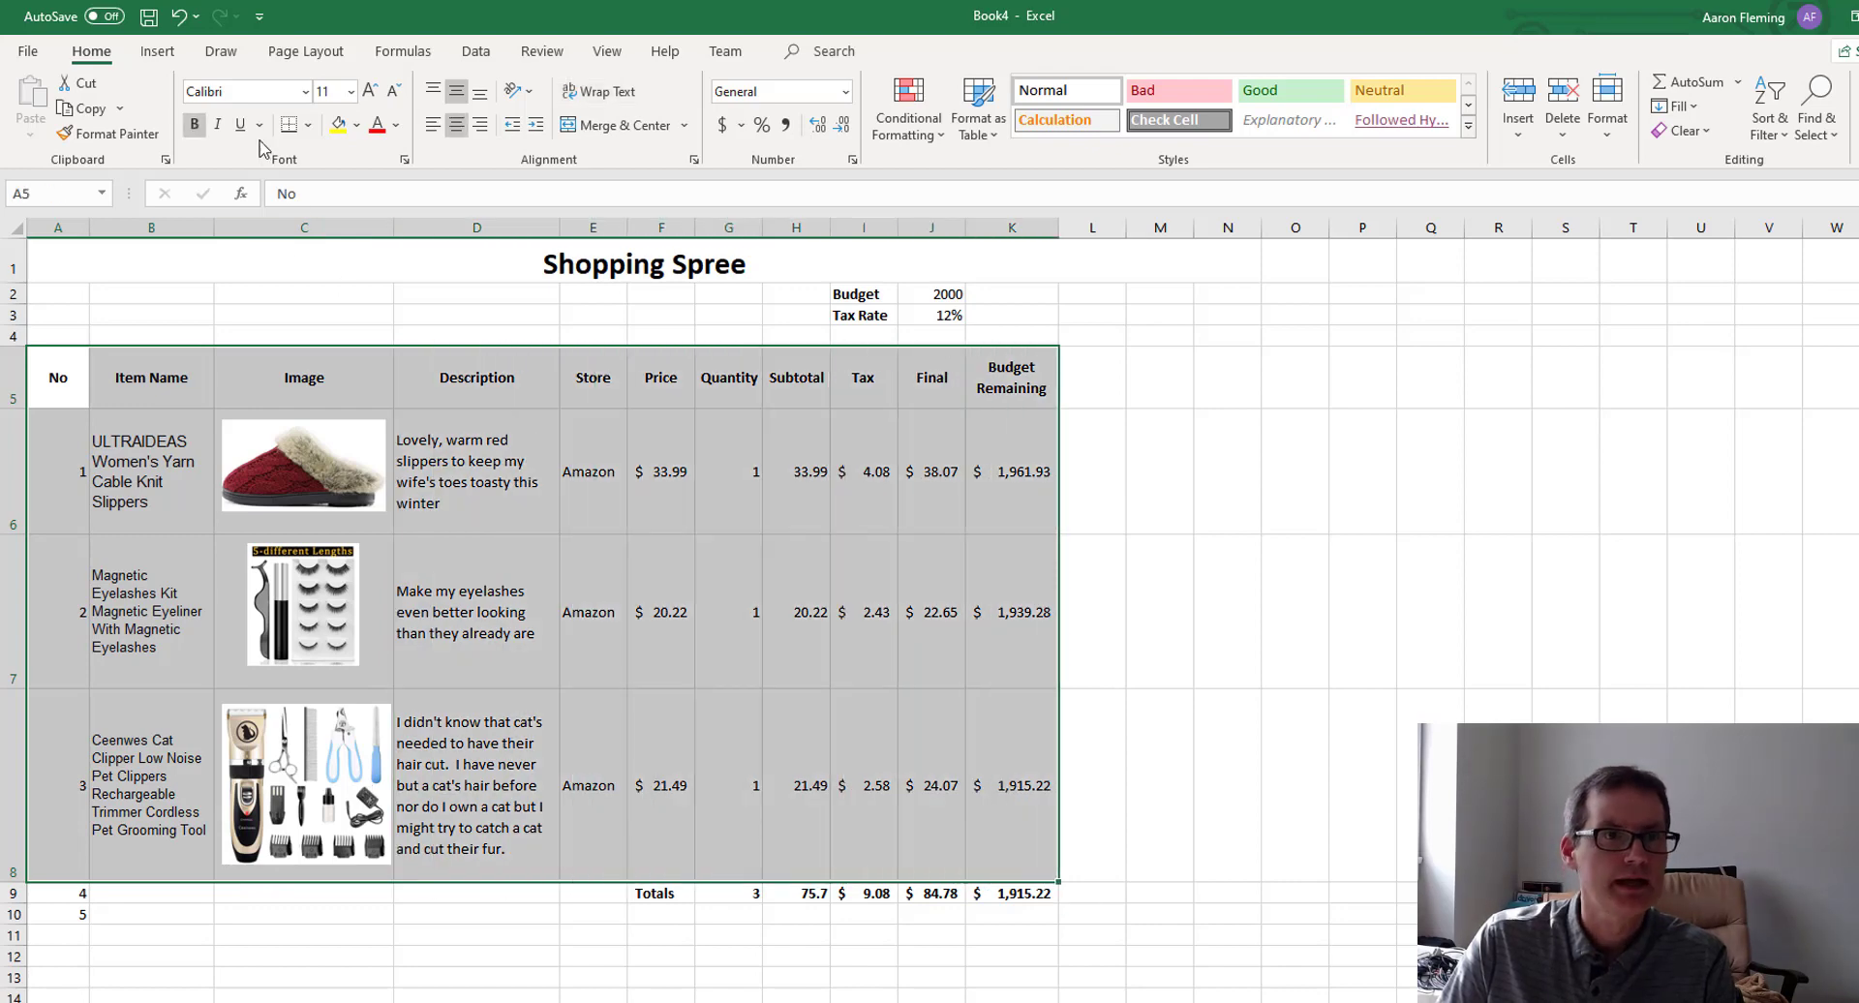
{"action": "left_click", "coordinate": [307, 125]}
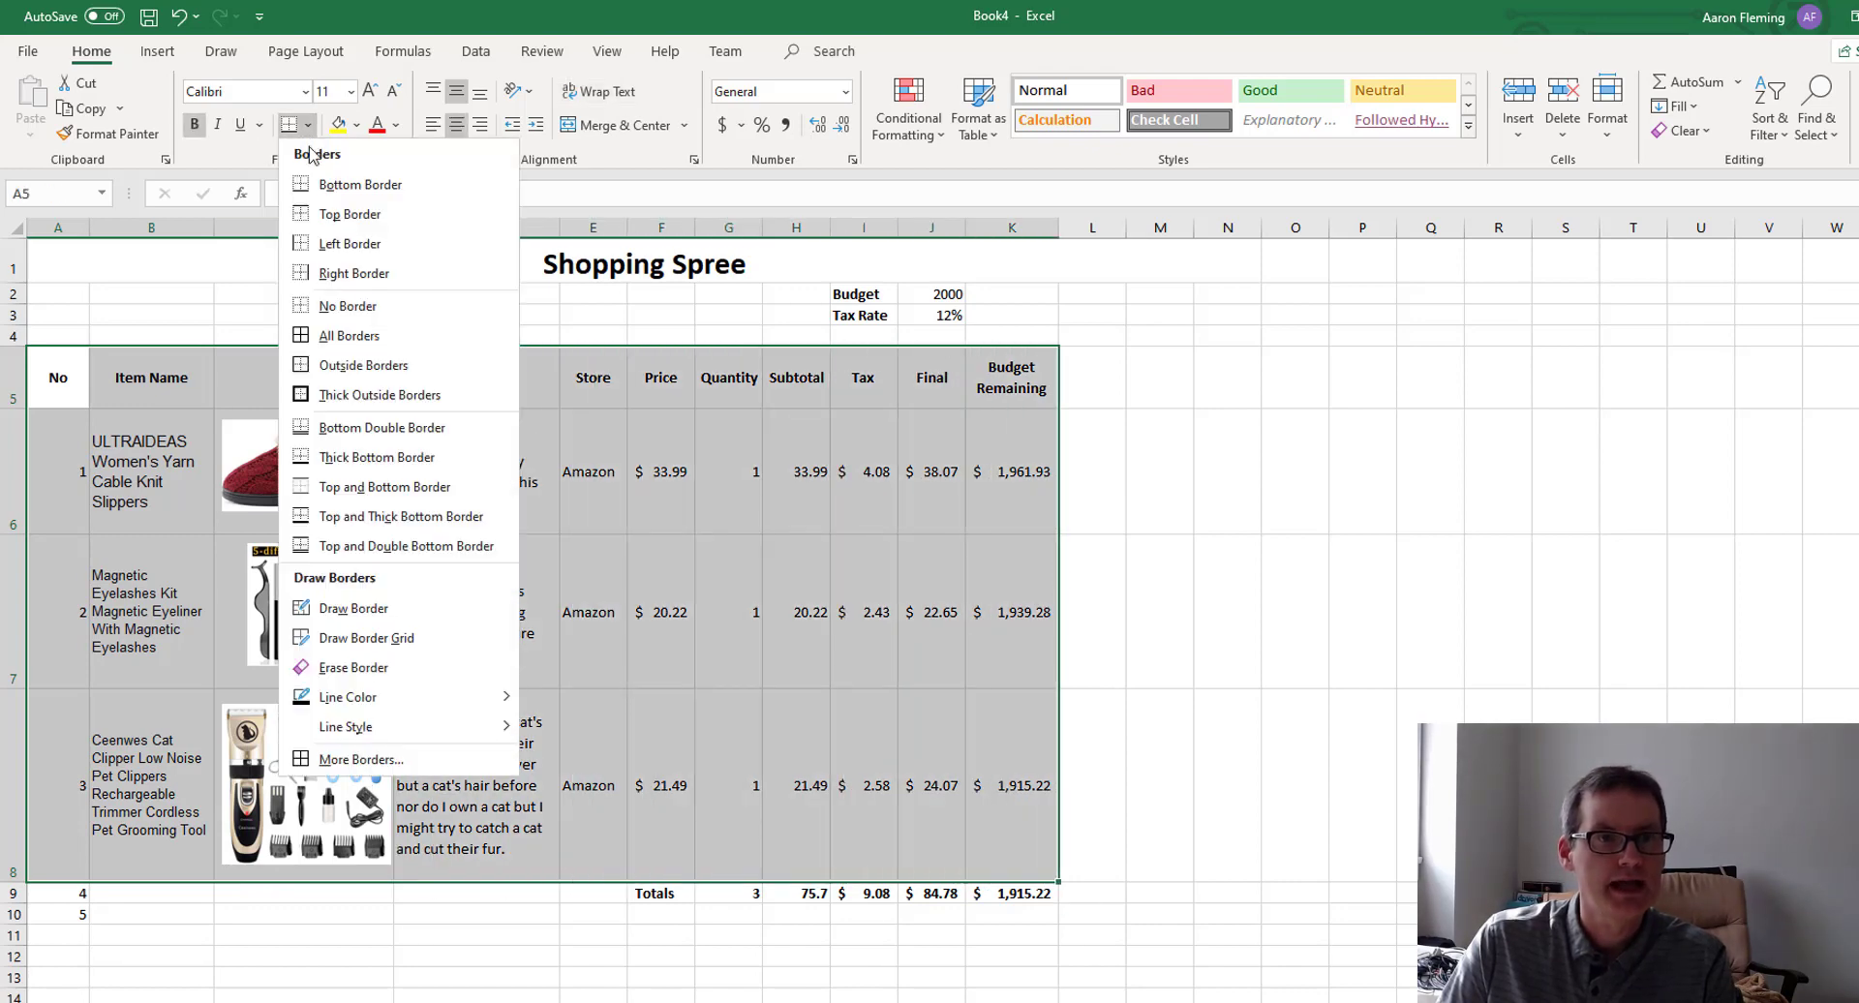
{"action": "left_click", "coordinate": [373, 338]}
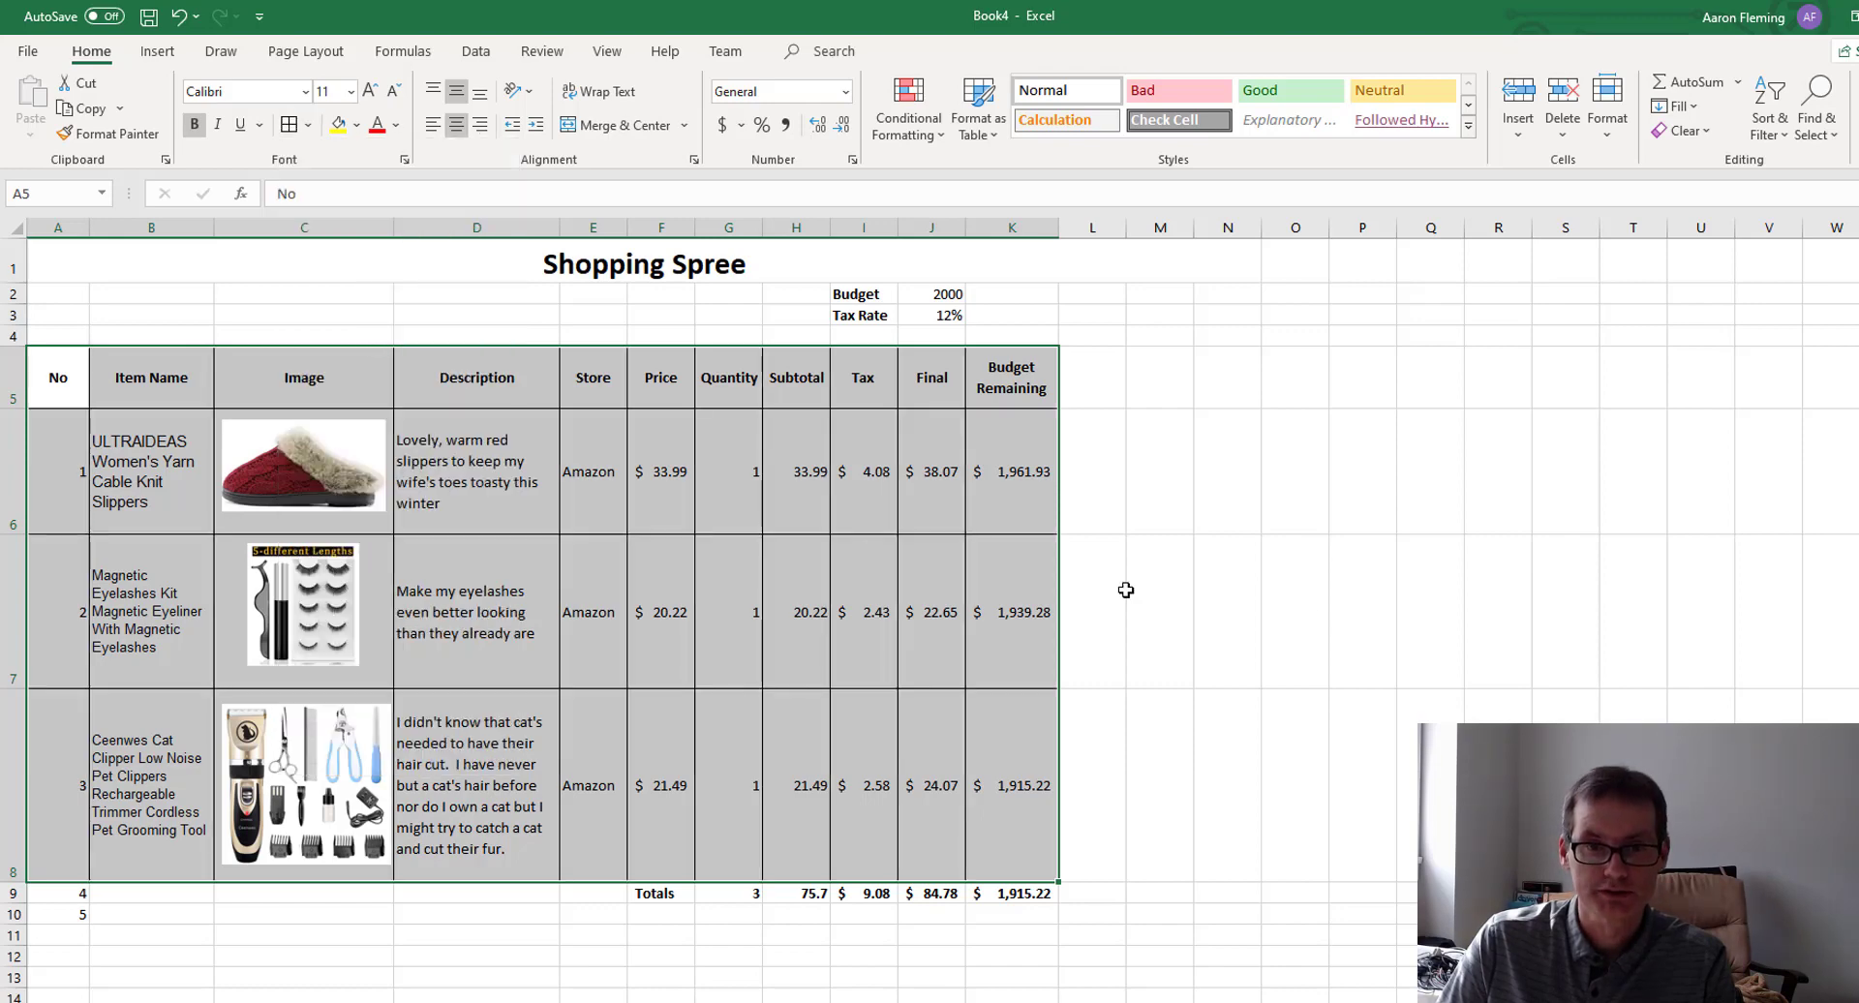
{"action": "left_click", "coordinate": [1330, 611]}
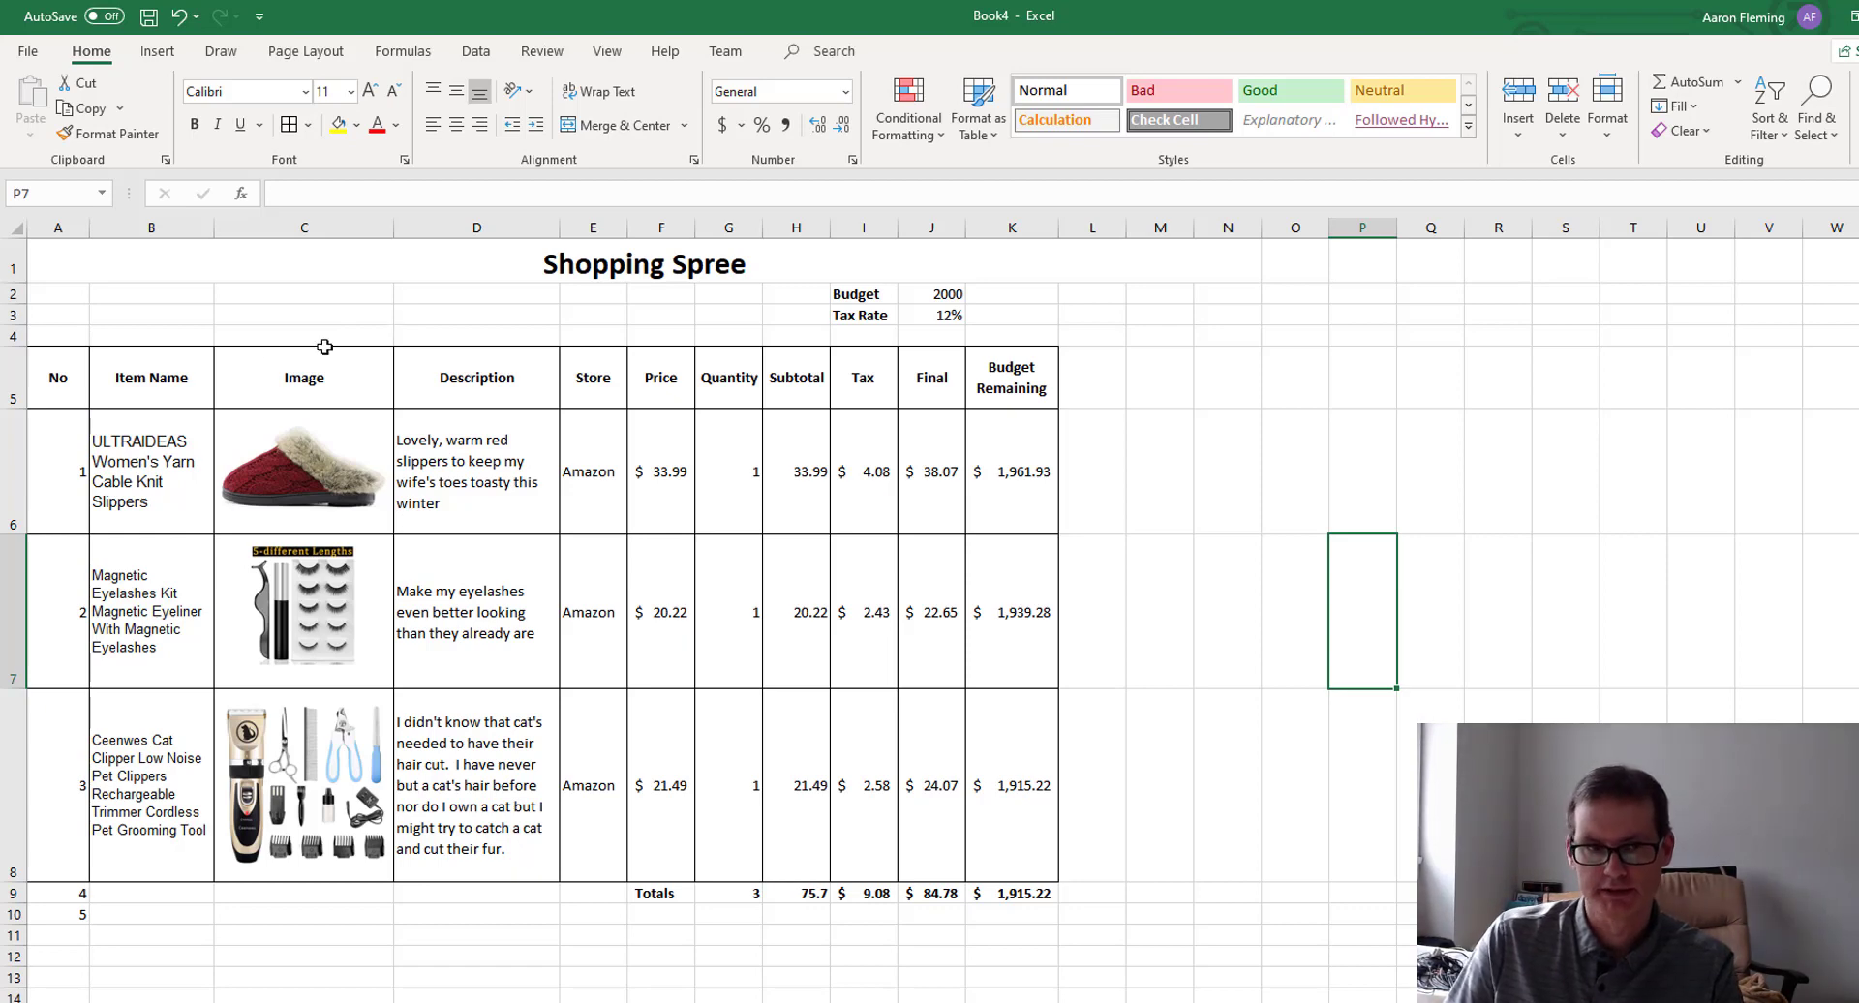
Give F9:K9 Accounting format, then set G9 back to General so it shows 3.
{"action": "left_click", "coordinate": [643, 893]}
{"action": "left_click_drag", "start_coordinate": [755, 892], "coordinate": [1011, 896]}
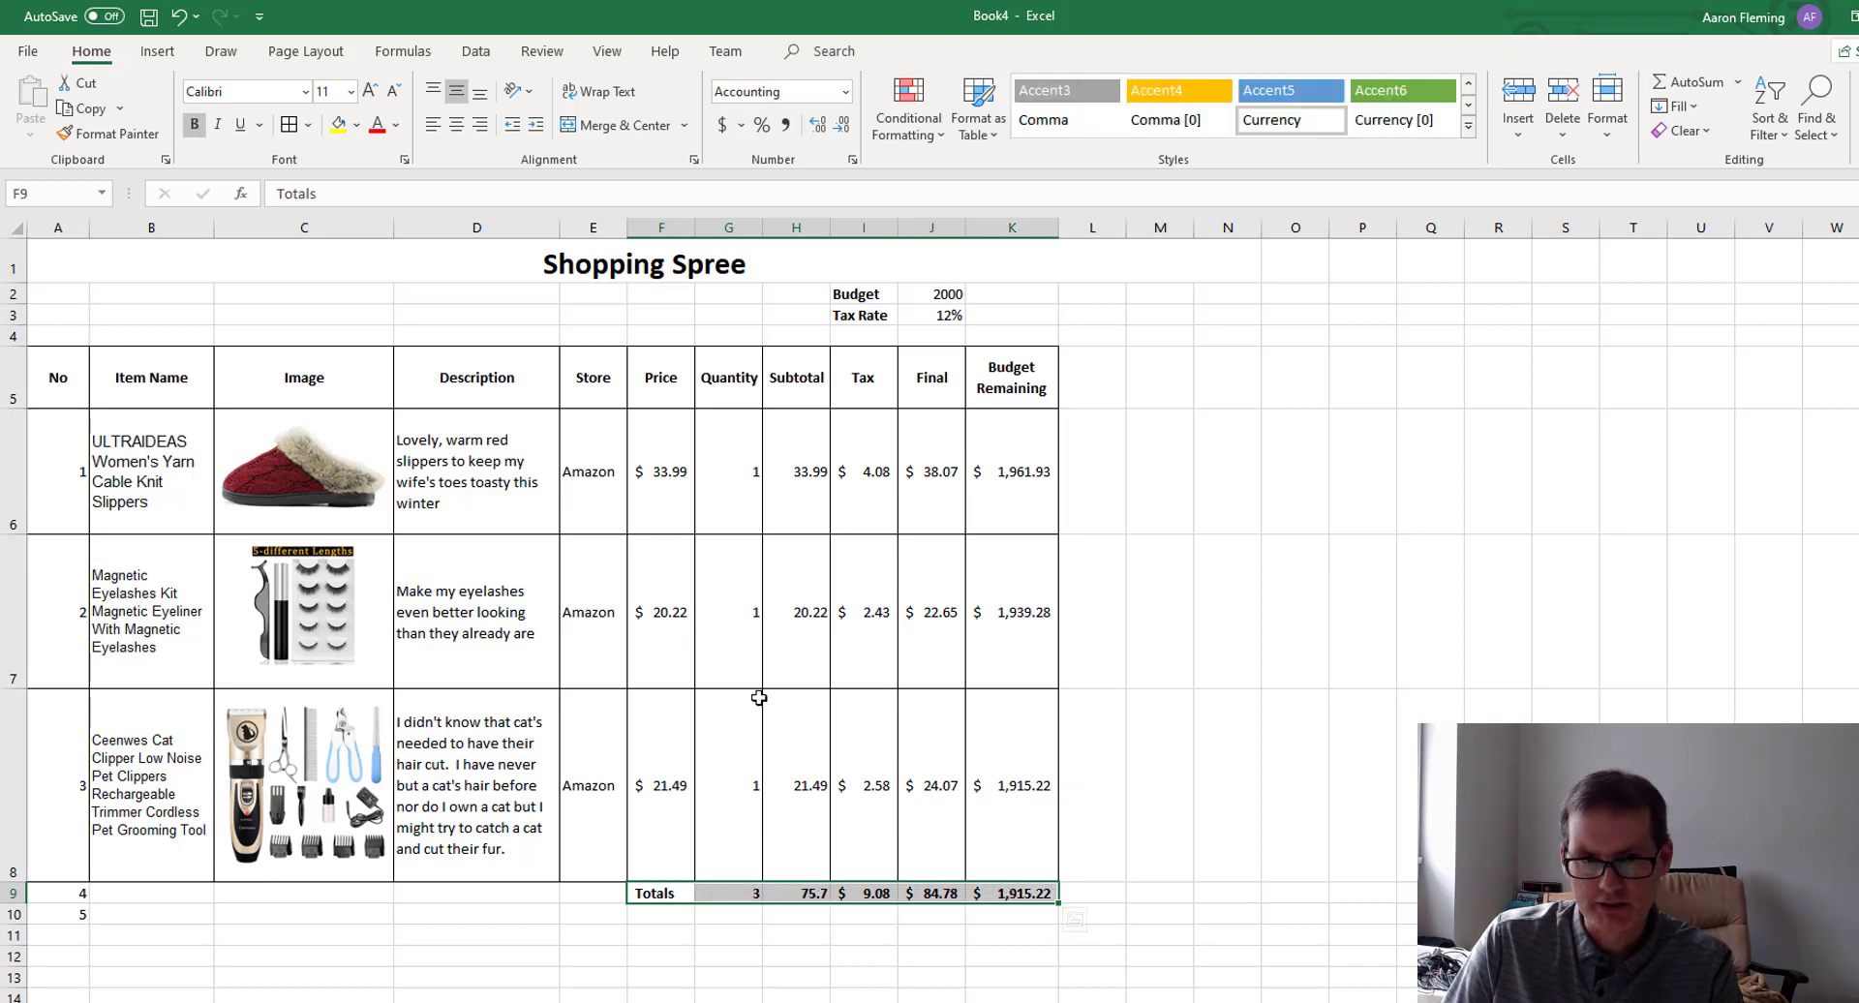
{"action": "left_click", "coordinate": [726, 125]}
{"action": "left_click", "coordinate": [733, 895]}
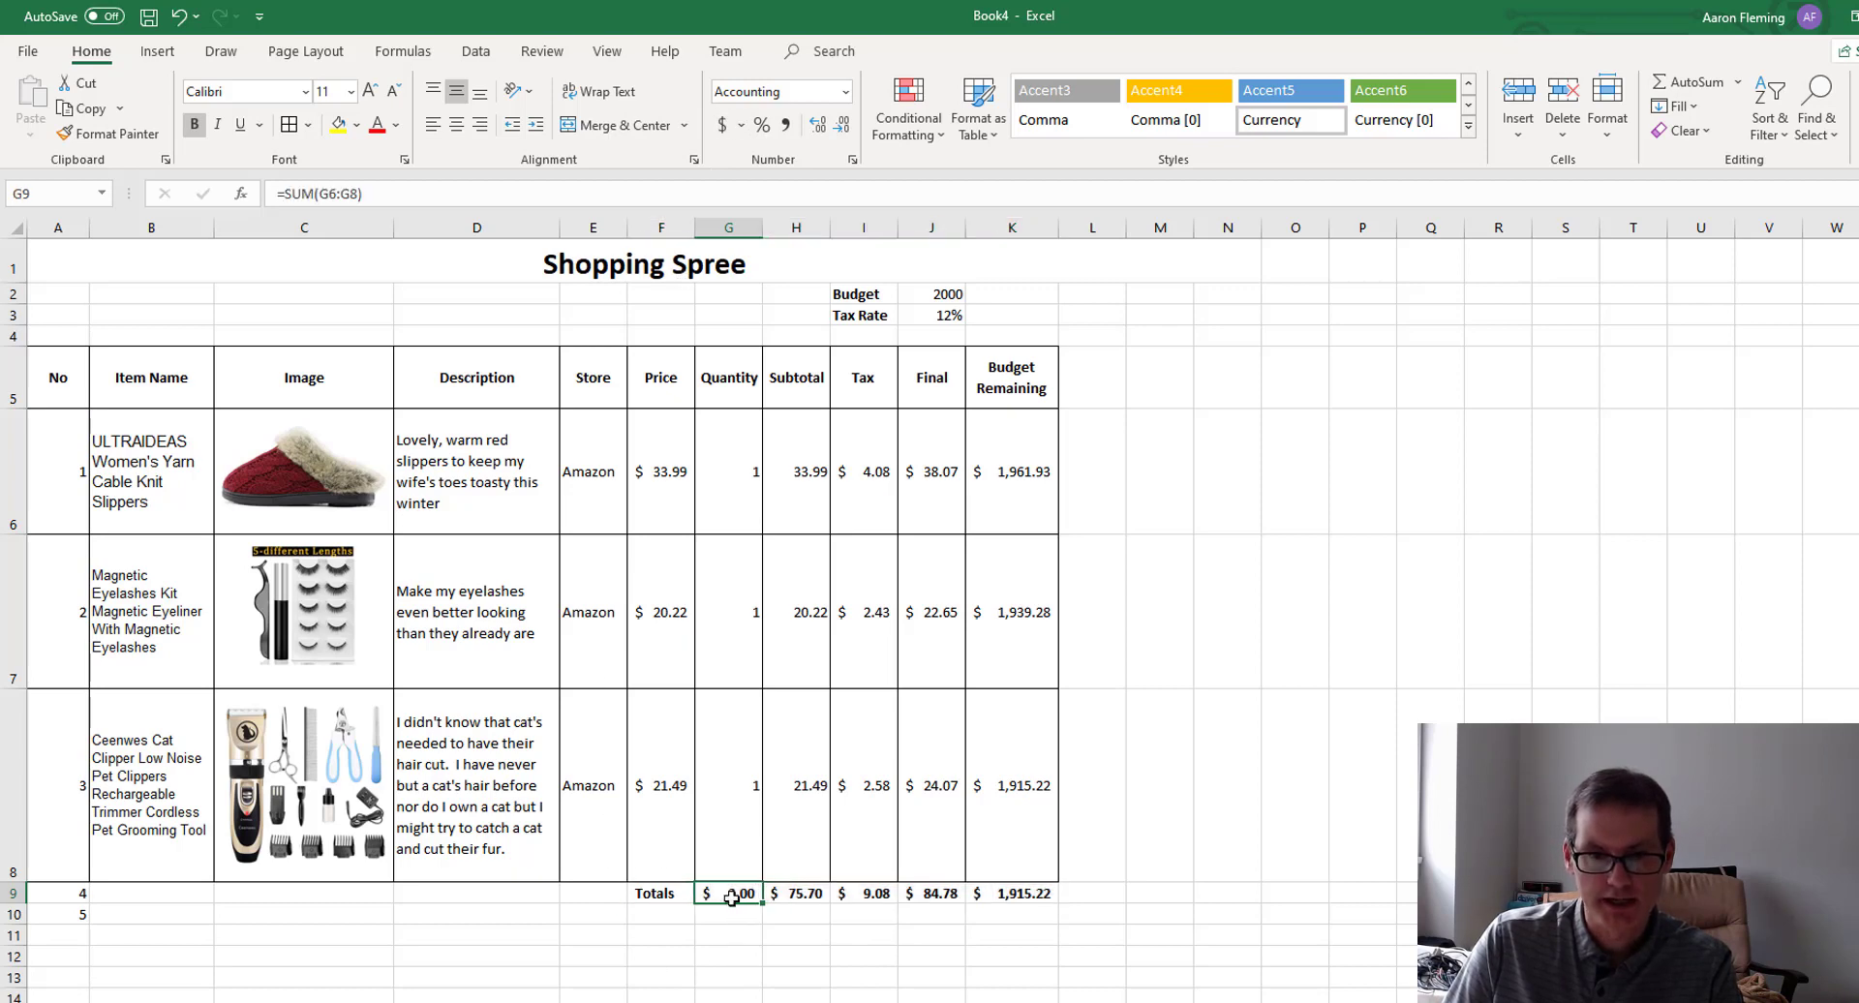
{"action": "left_click", "coordinate": [845, 92]}
{"action": "left_click", "coordinate": [830, 141]}
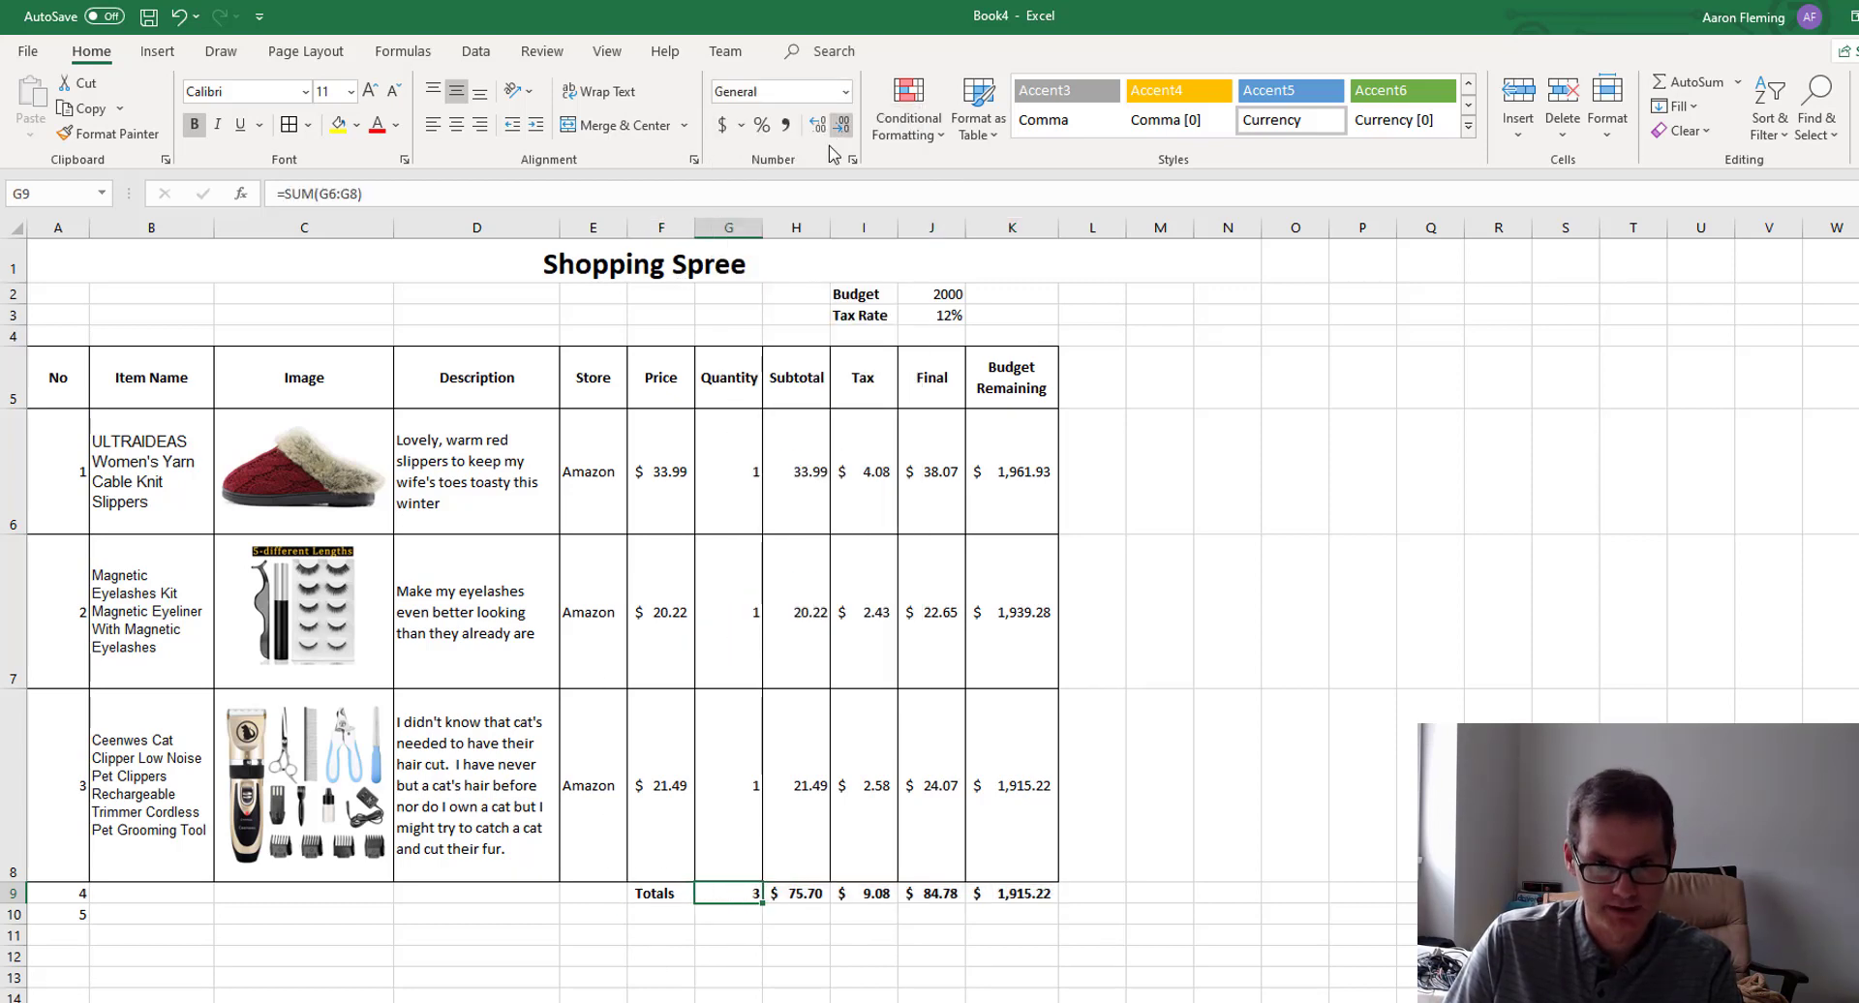
{"action": "left_click", "coordinate": [1198, 760]}
Centre the quantity values in G6:G9.
{"action": "left_click_drag", "start_coordinate": [748, 521], "coordinate": [759, 892]}
{"action": "left_click", "coordinate": [456, 125]}
{"action": "left_click", "coordinate": [1295, 424]}
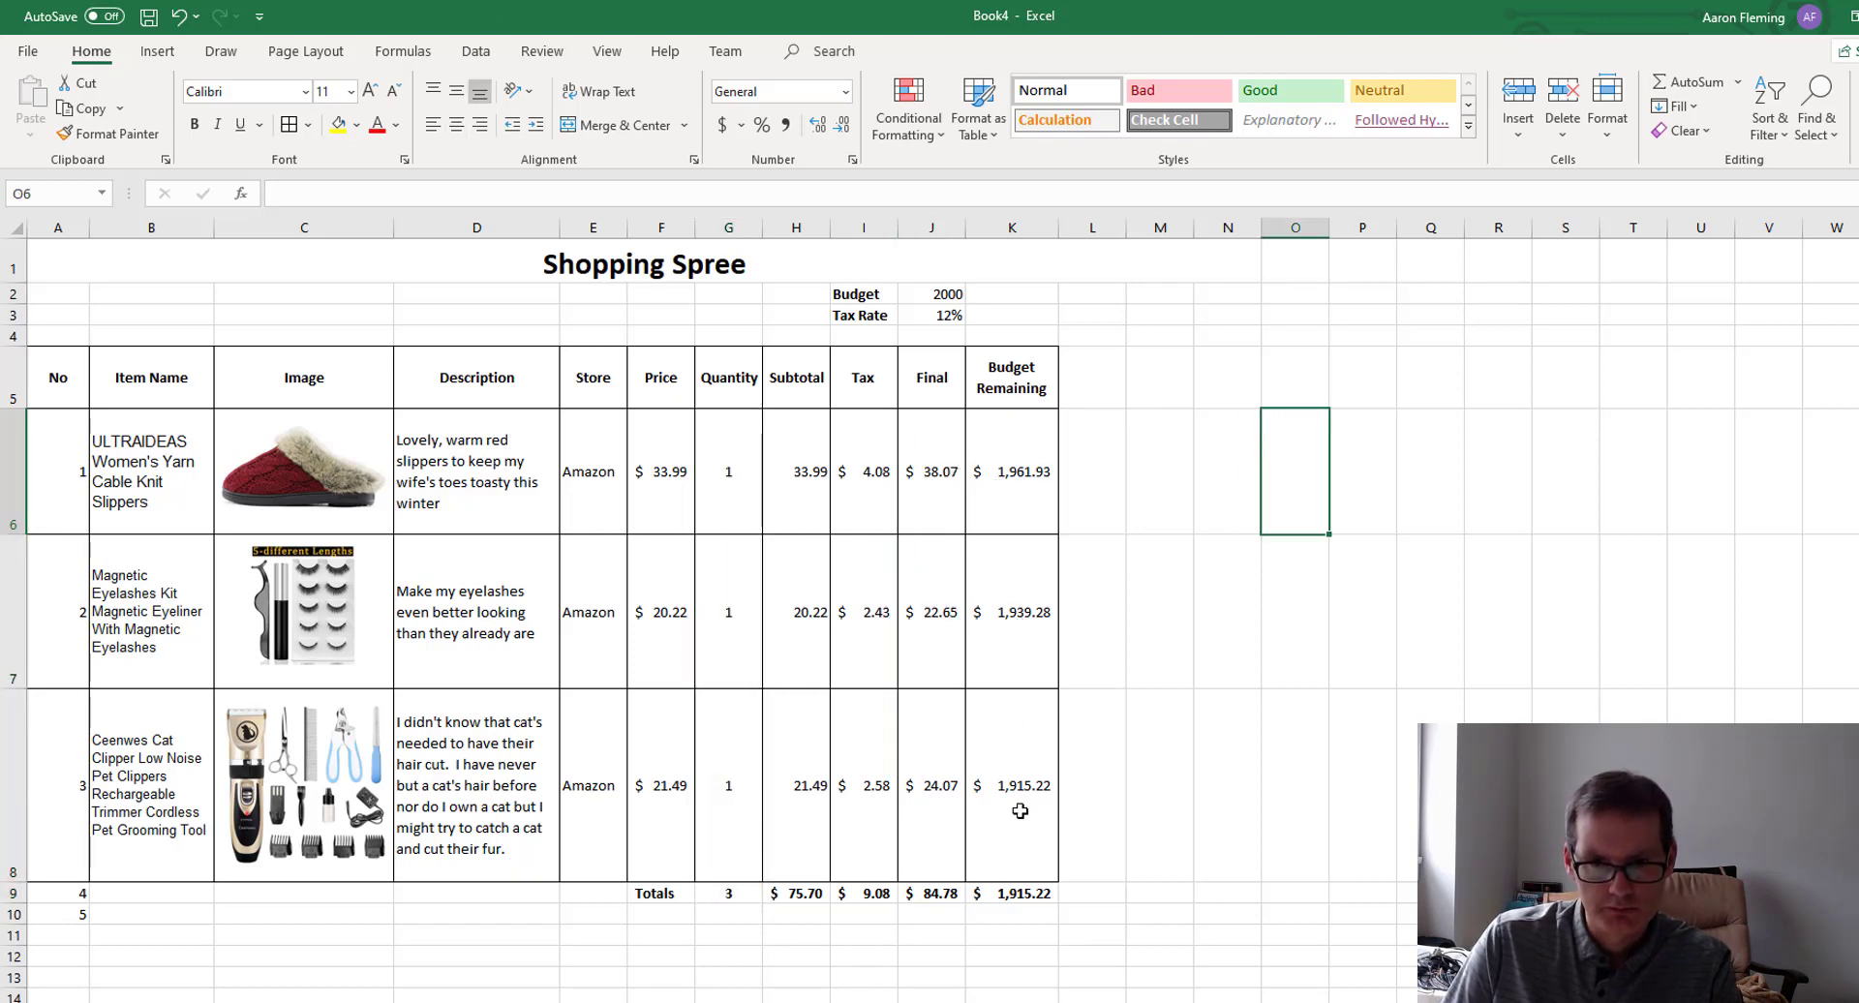
Give the G9:K9 totals an outside border plus a double bottom border.
{"action": "left_click_drag", "start_coordinate": [699, 892], "coordinate": [1012, 893]}
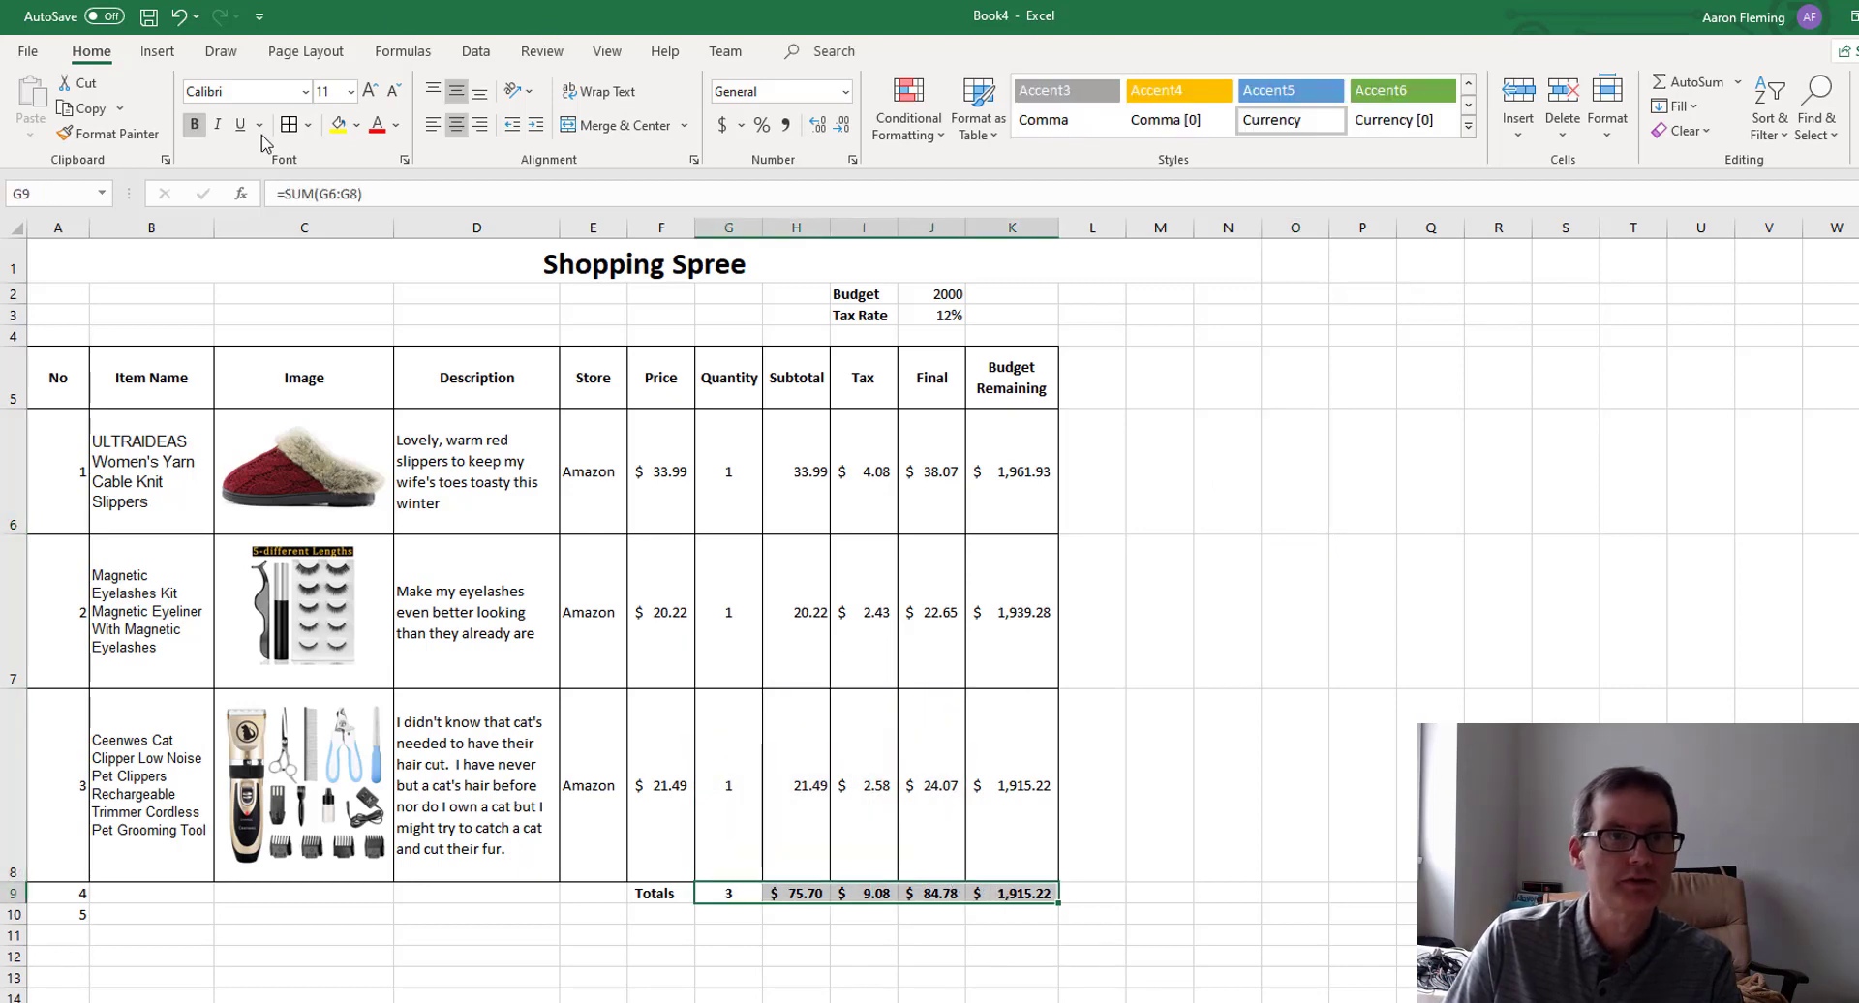
{"action": "left_click", "coordinate": [308, 126]}
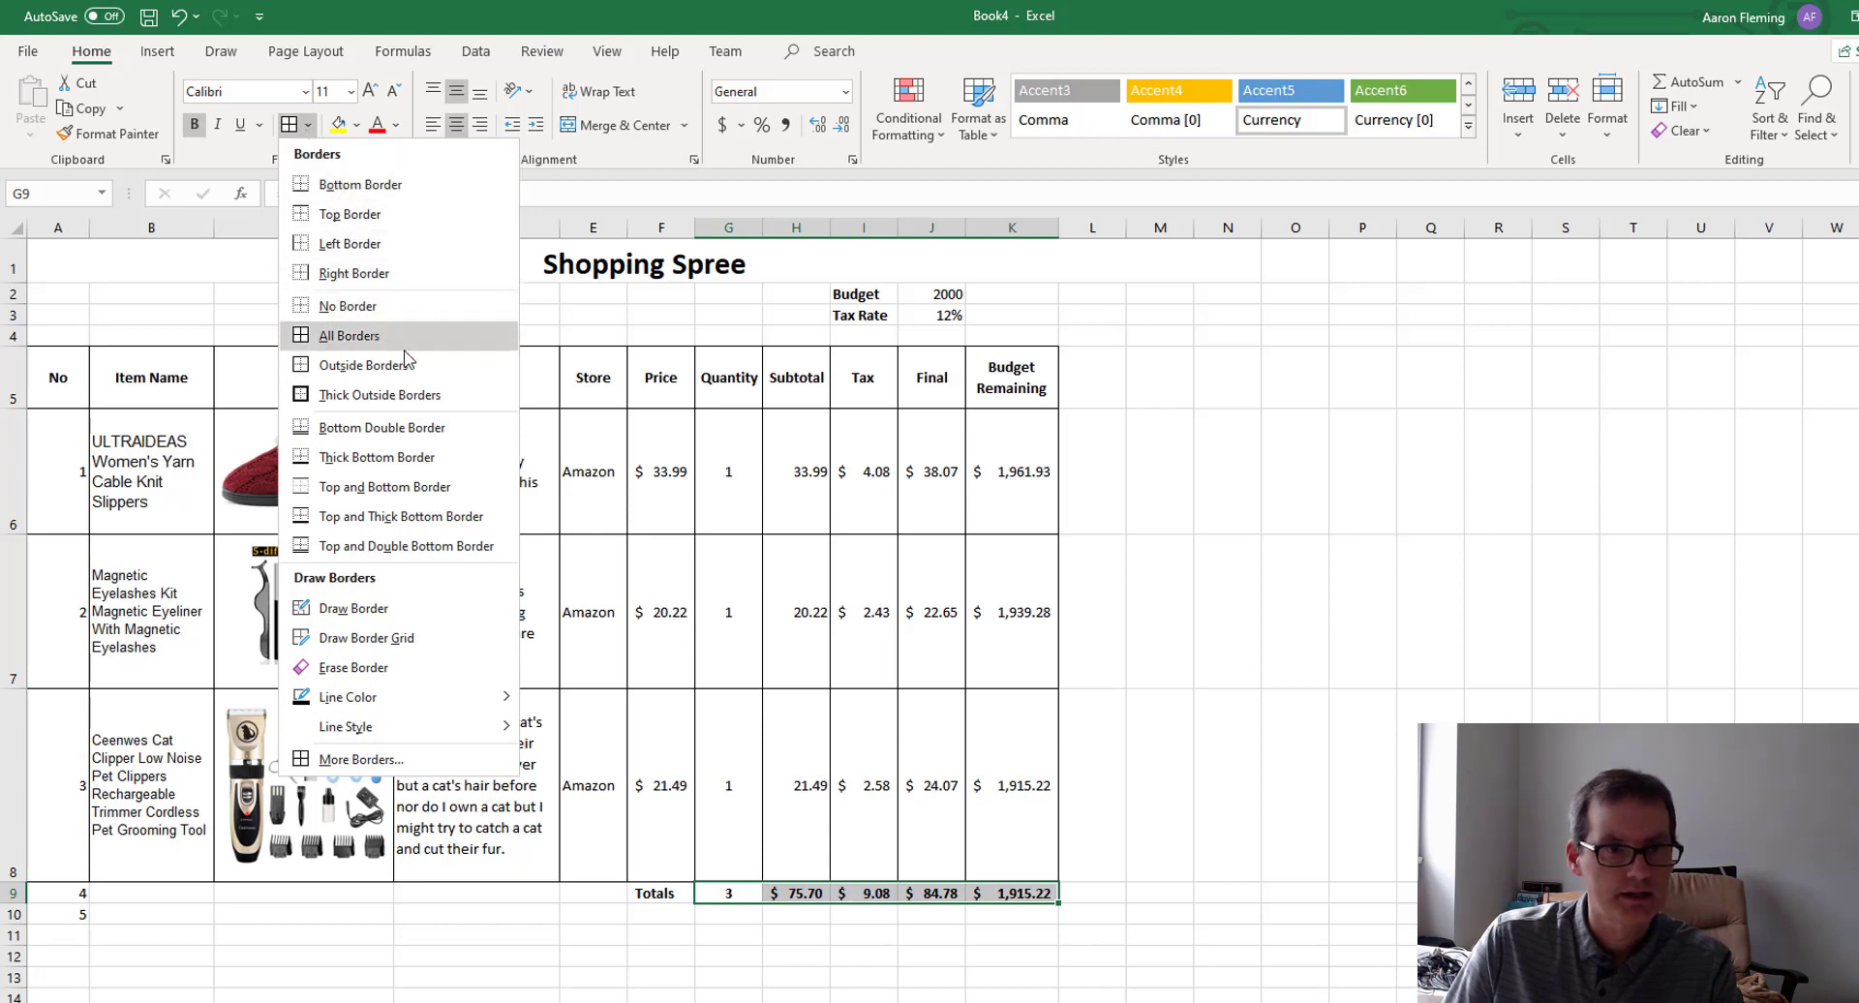
{"action": "left_click", "coordinate": [401, 427]}
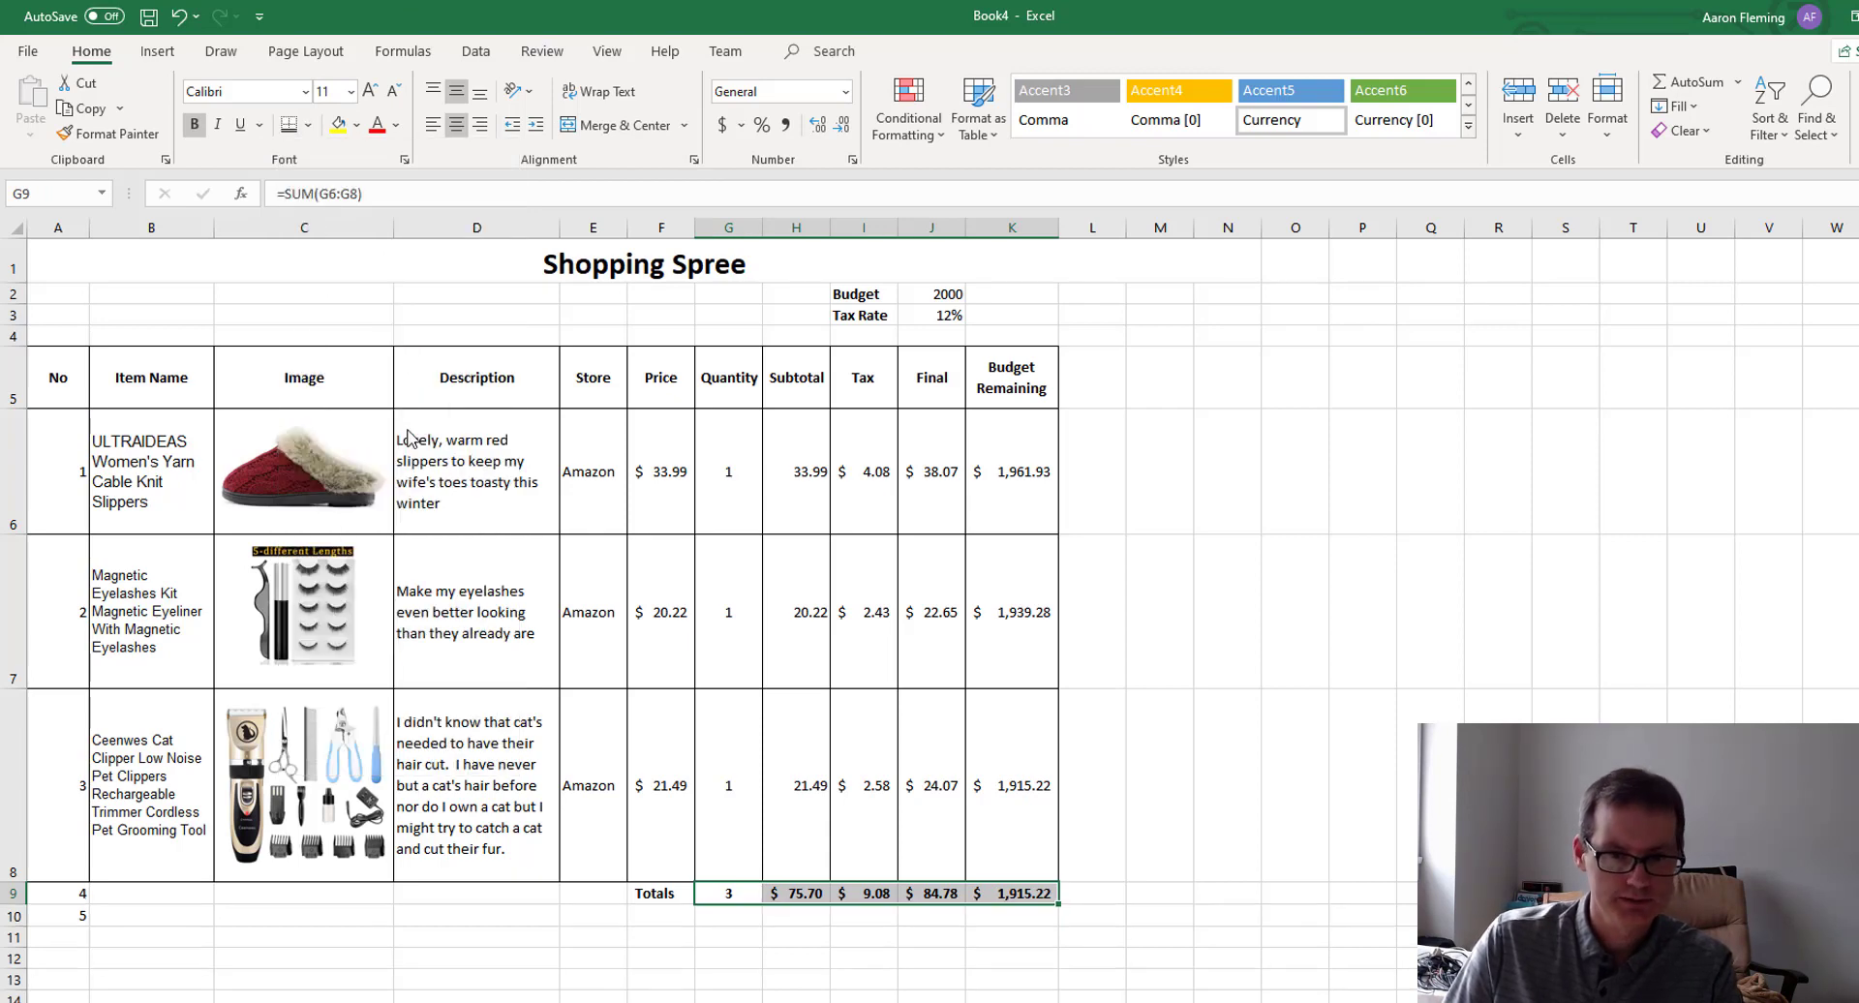
{"action": "left_click", "coordinate": [1318, 628]}
{"action": "left_click_drag", "start_coordinate": [756, 890], "coordinate": [1016, 893]}
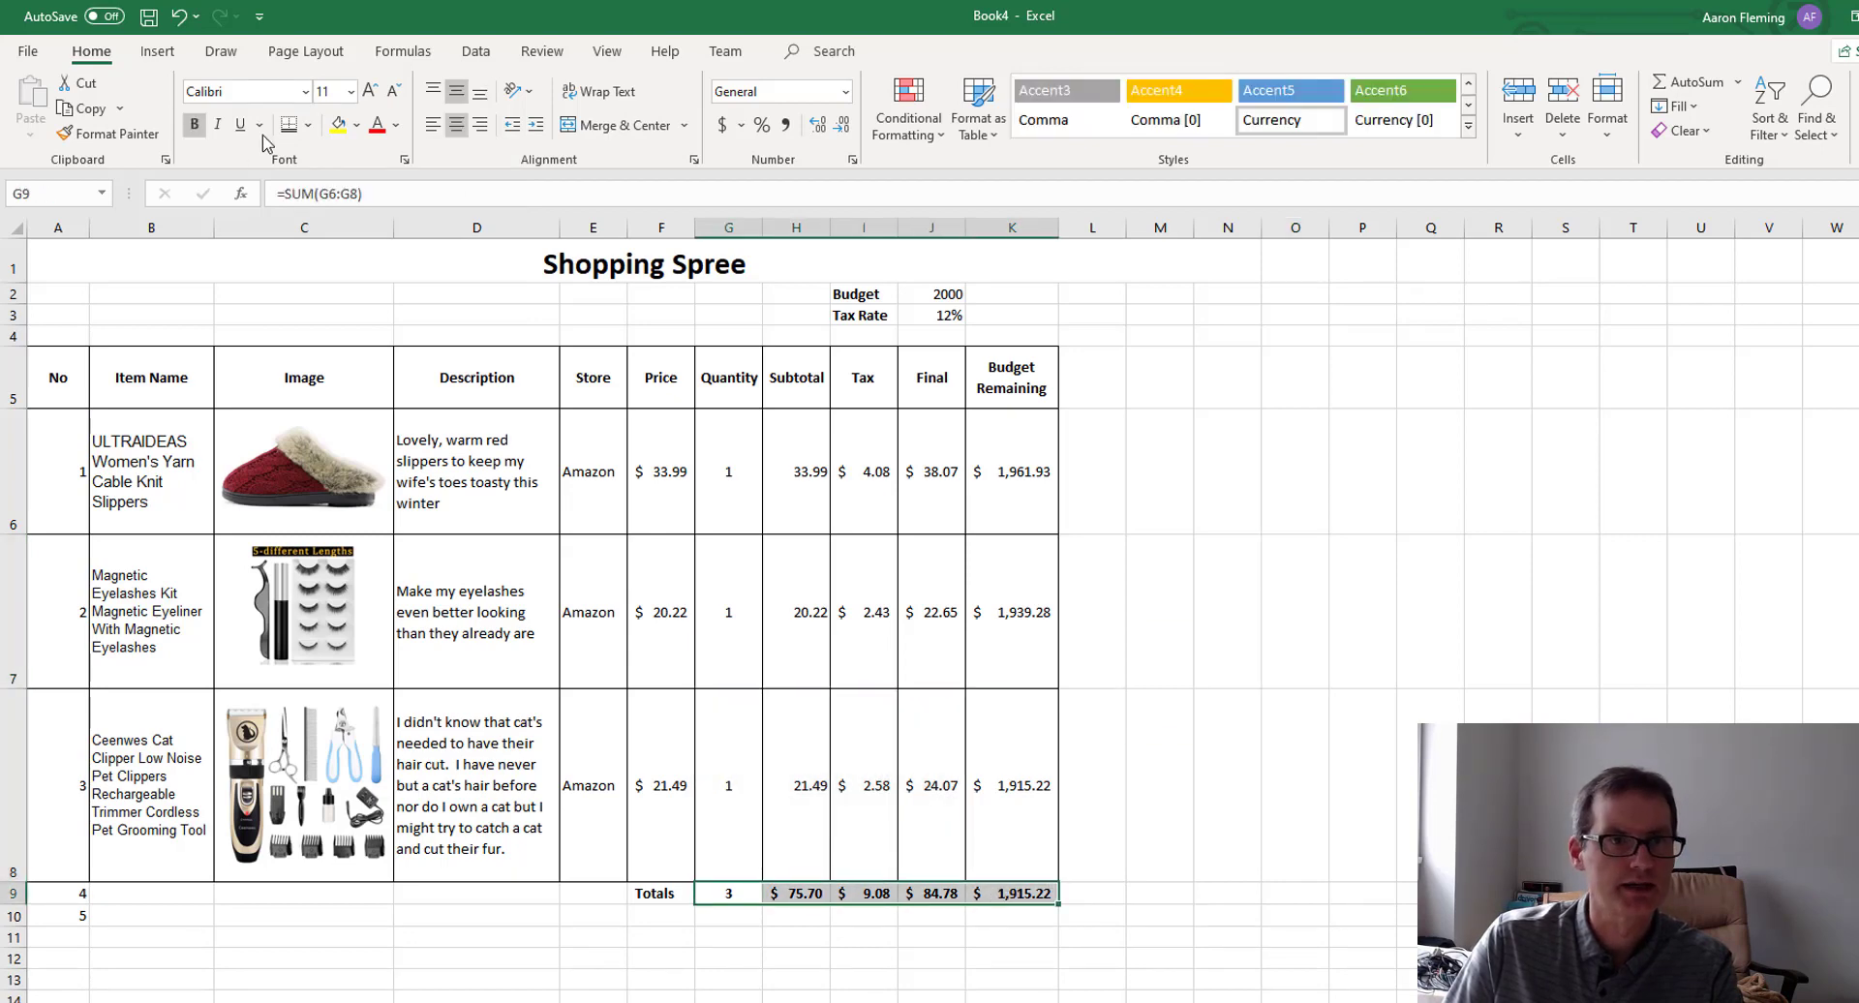
{"action": "left_click", "coordinate": [310, 129]}
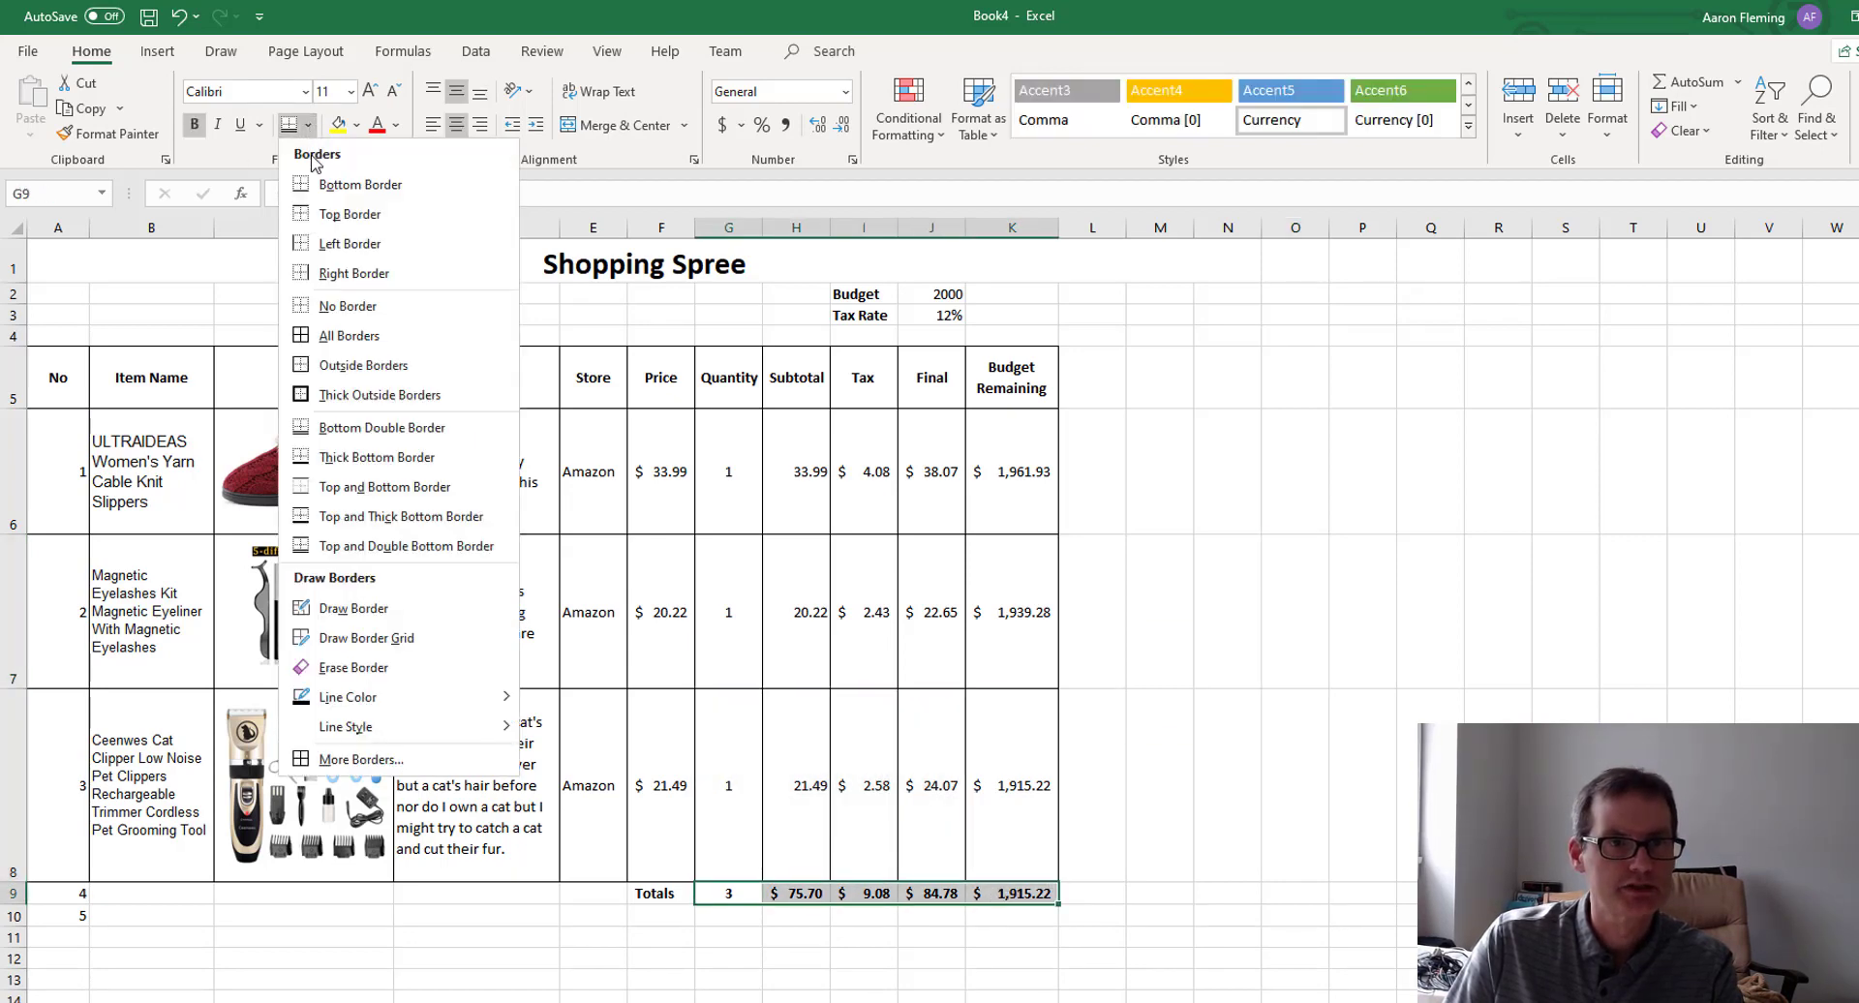
{"action": "left_click", "coordinate": [406, 361]}
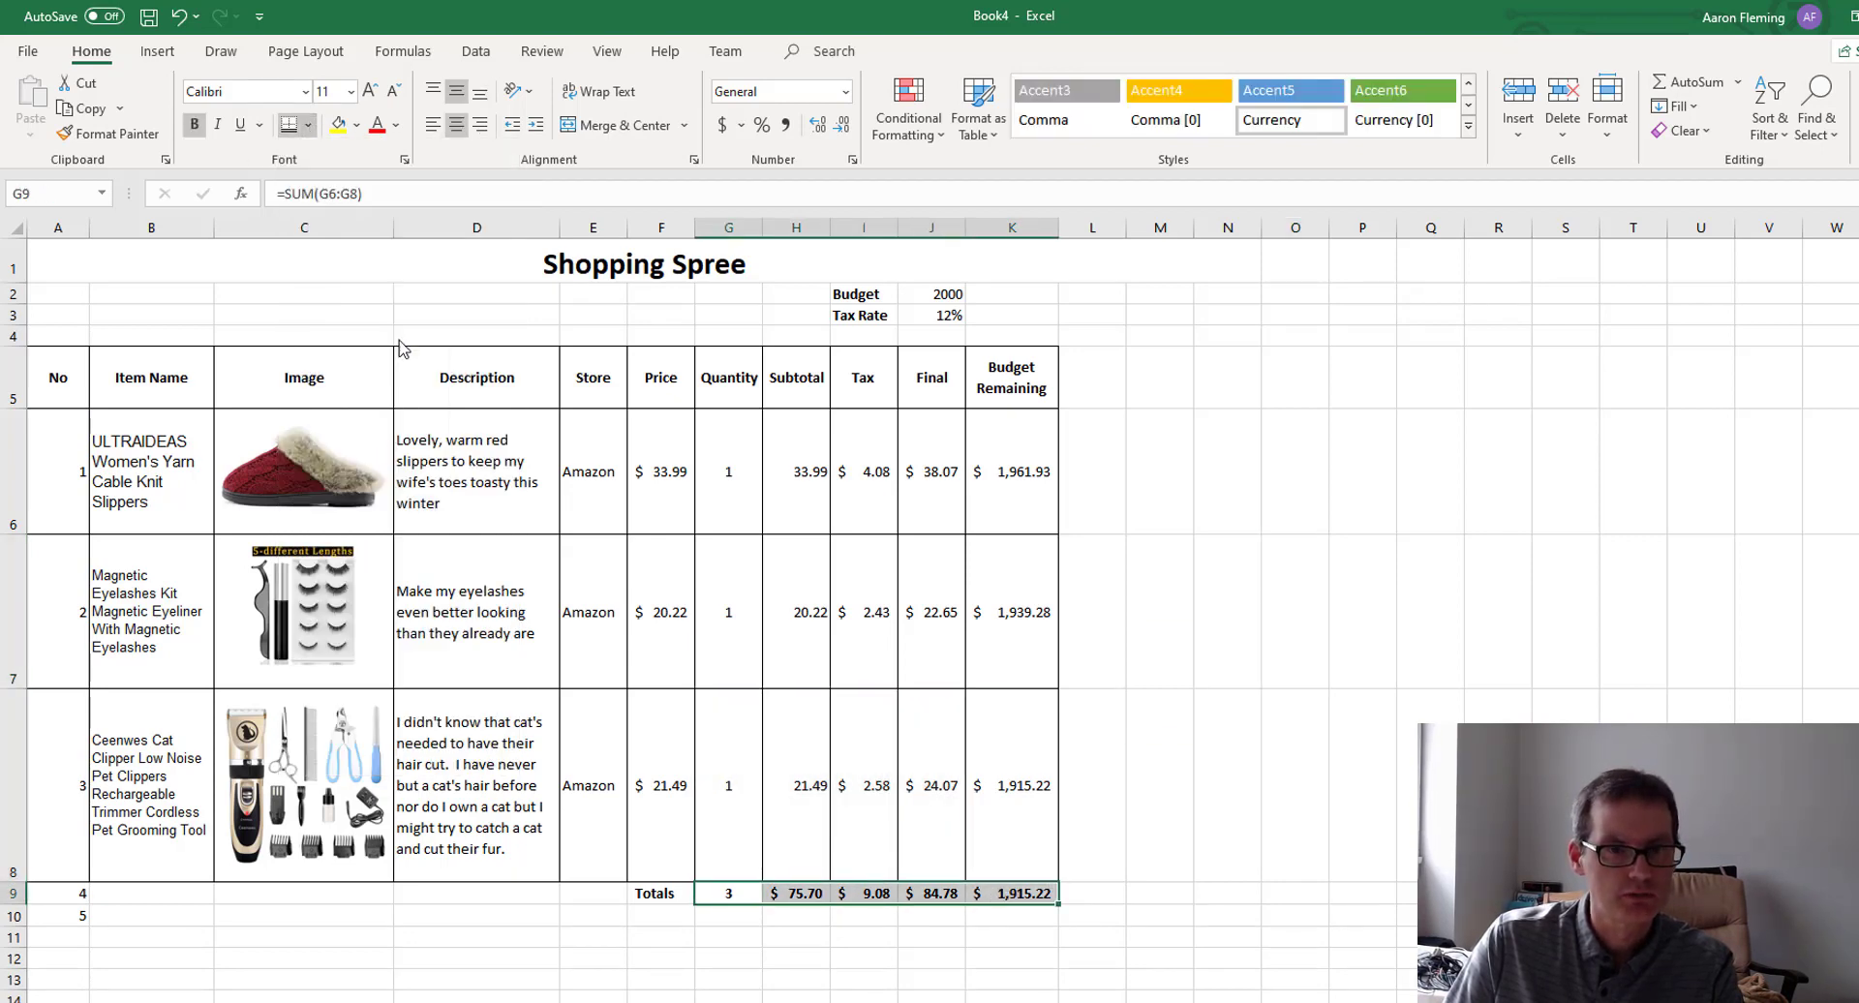
{"action": "left_click", "coordinate": [308, 125]}
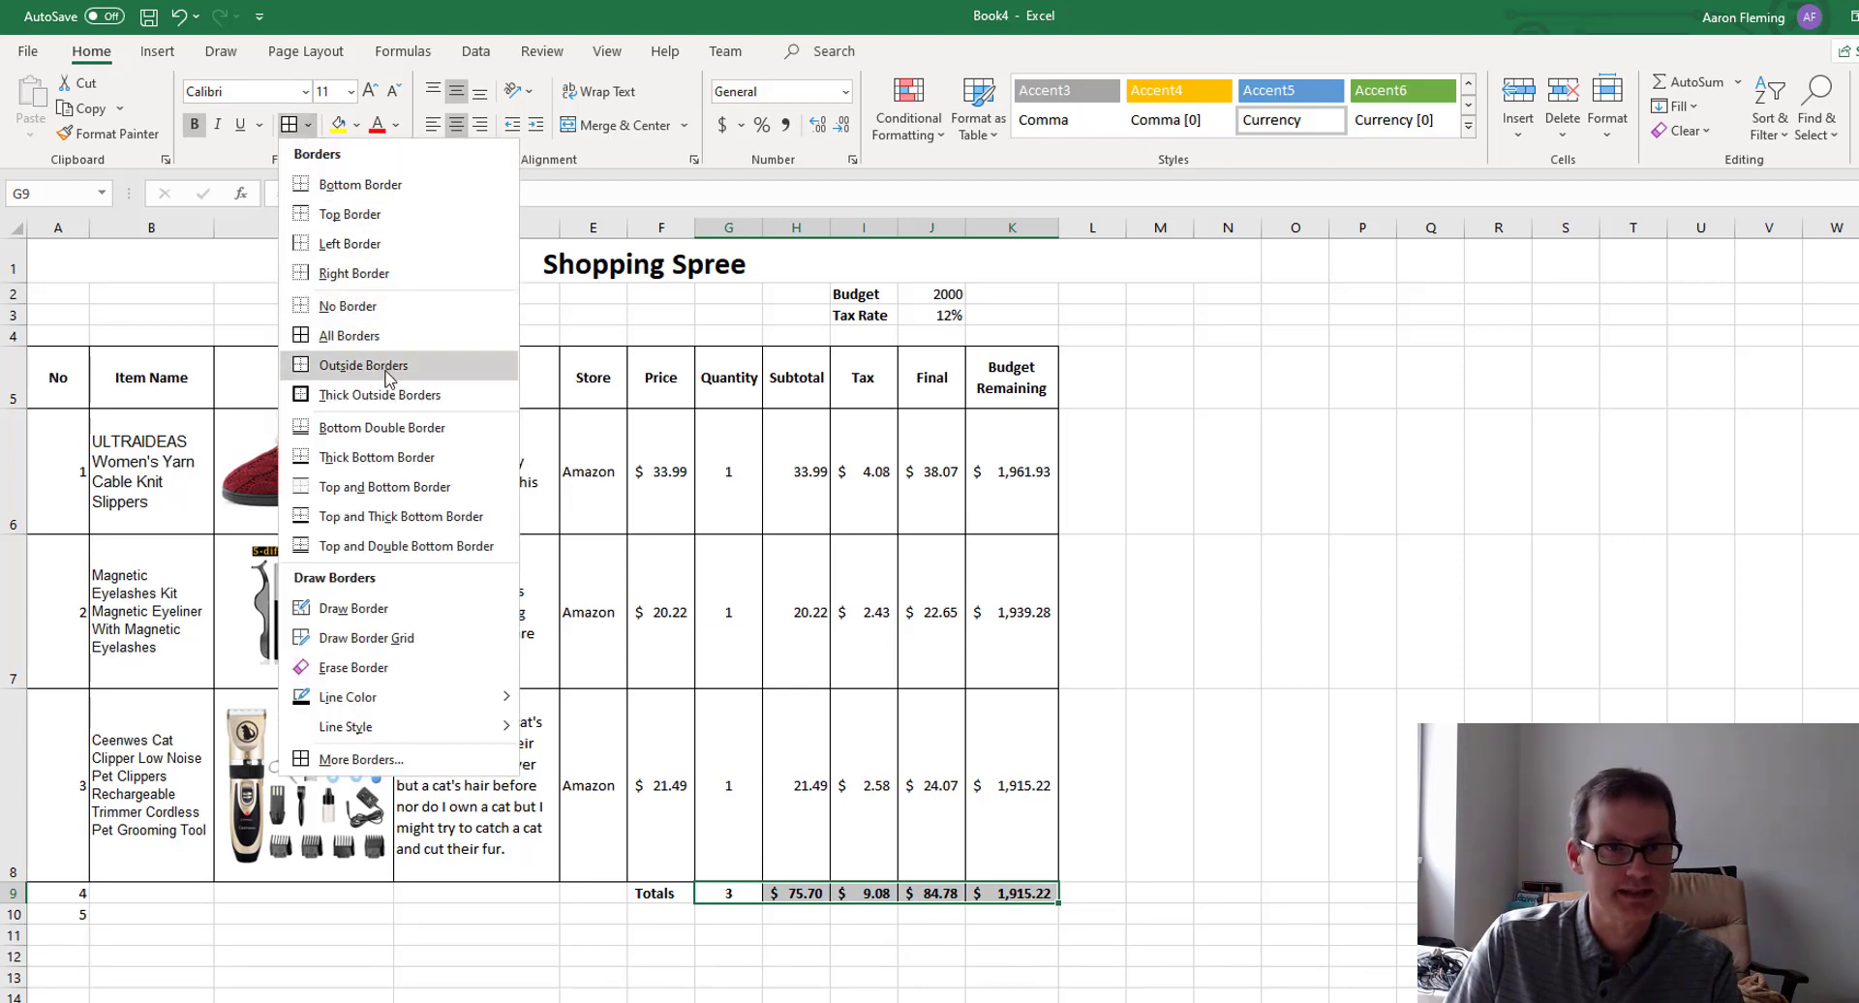
{"action": "left_click", "coordinate": [406, 427]}
{"action": "left_click", "coordinate": [1177, 600]}
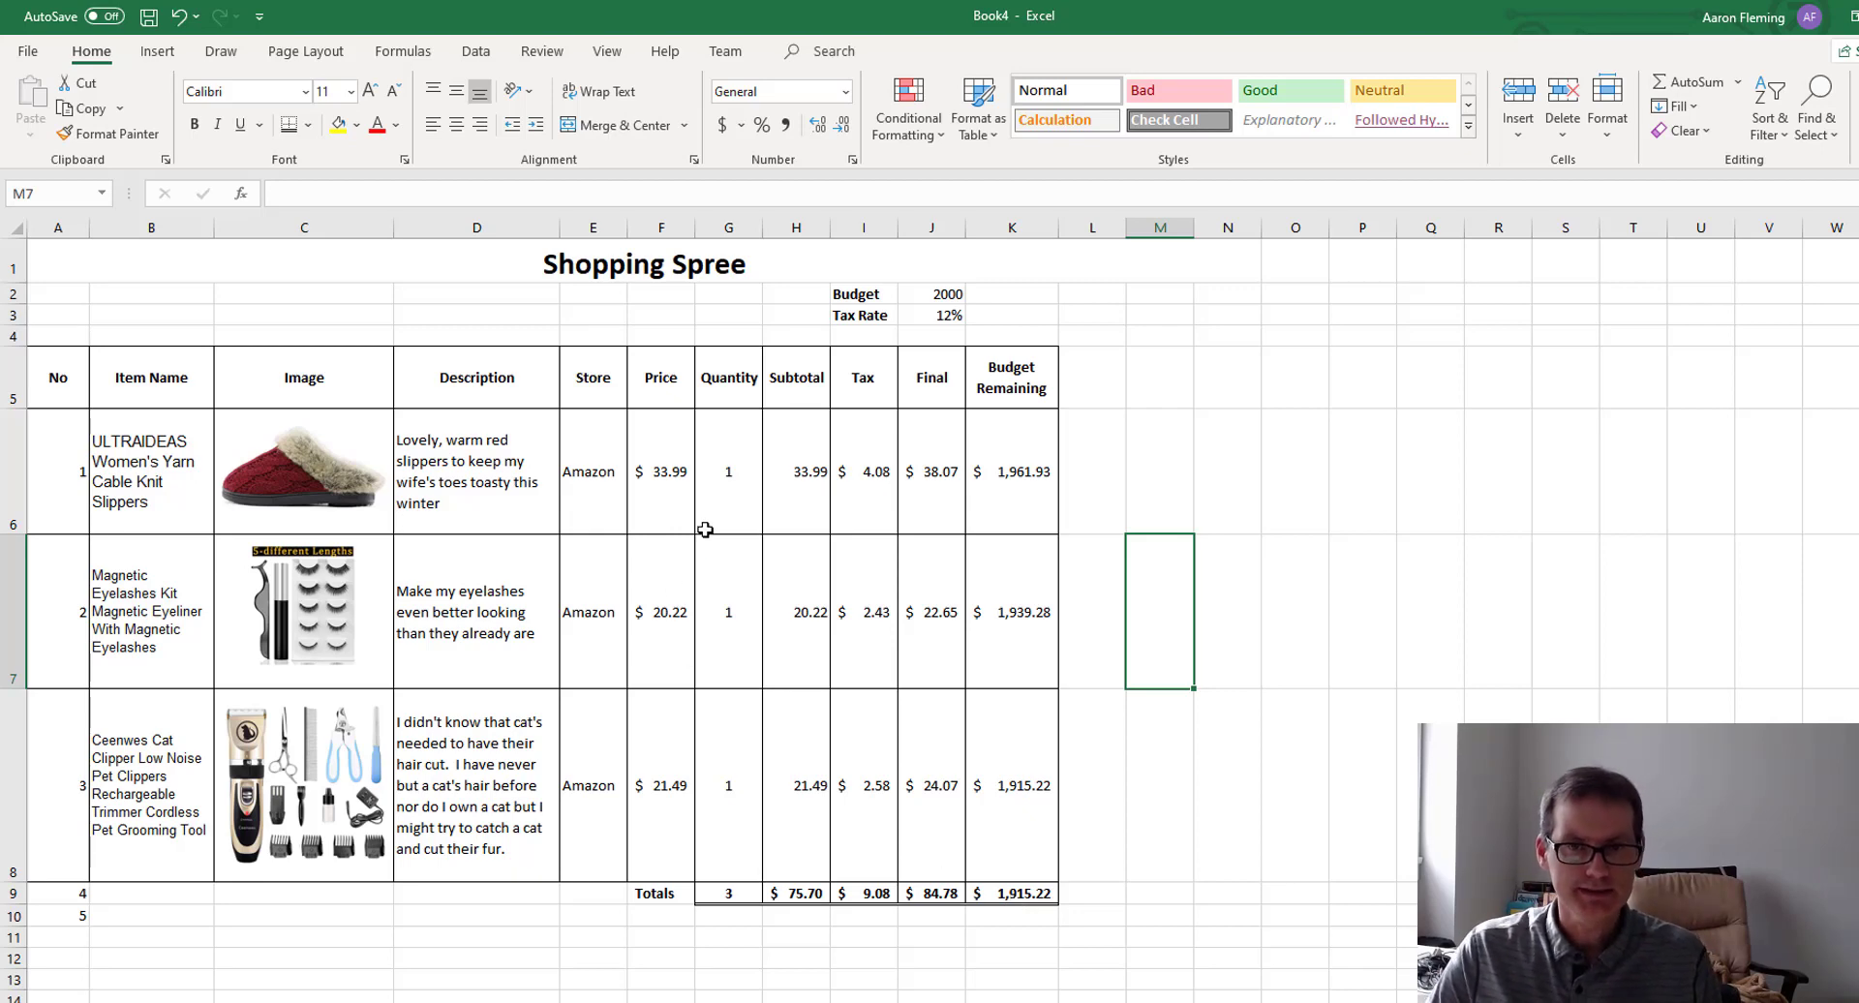
Change the slippers' quantity in G6 to 5, then shorten header row 5.
{"action": "left_click", "coordinate": [730, 480]}
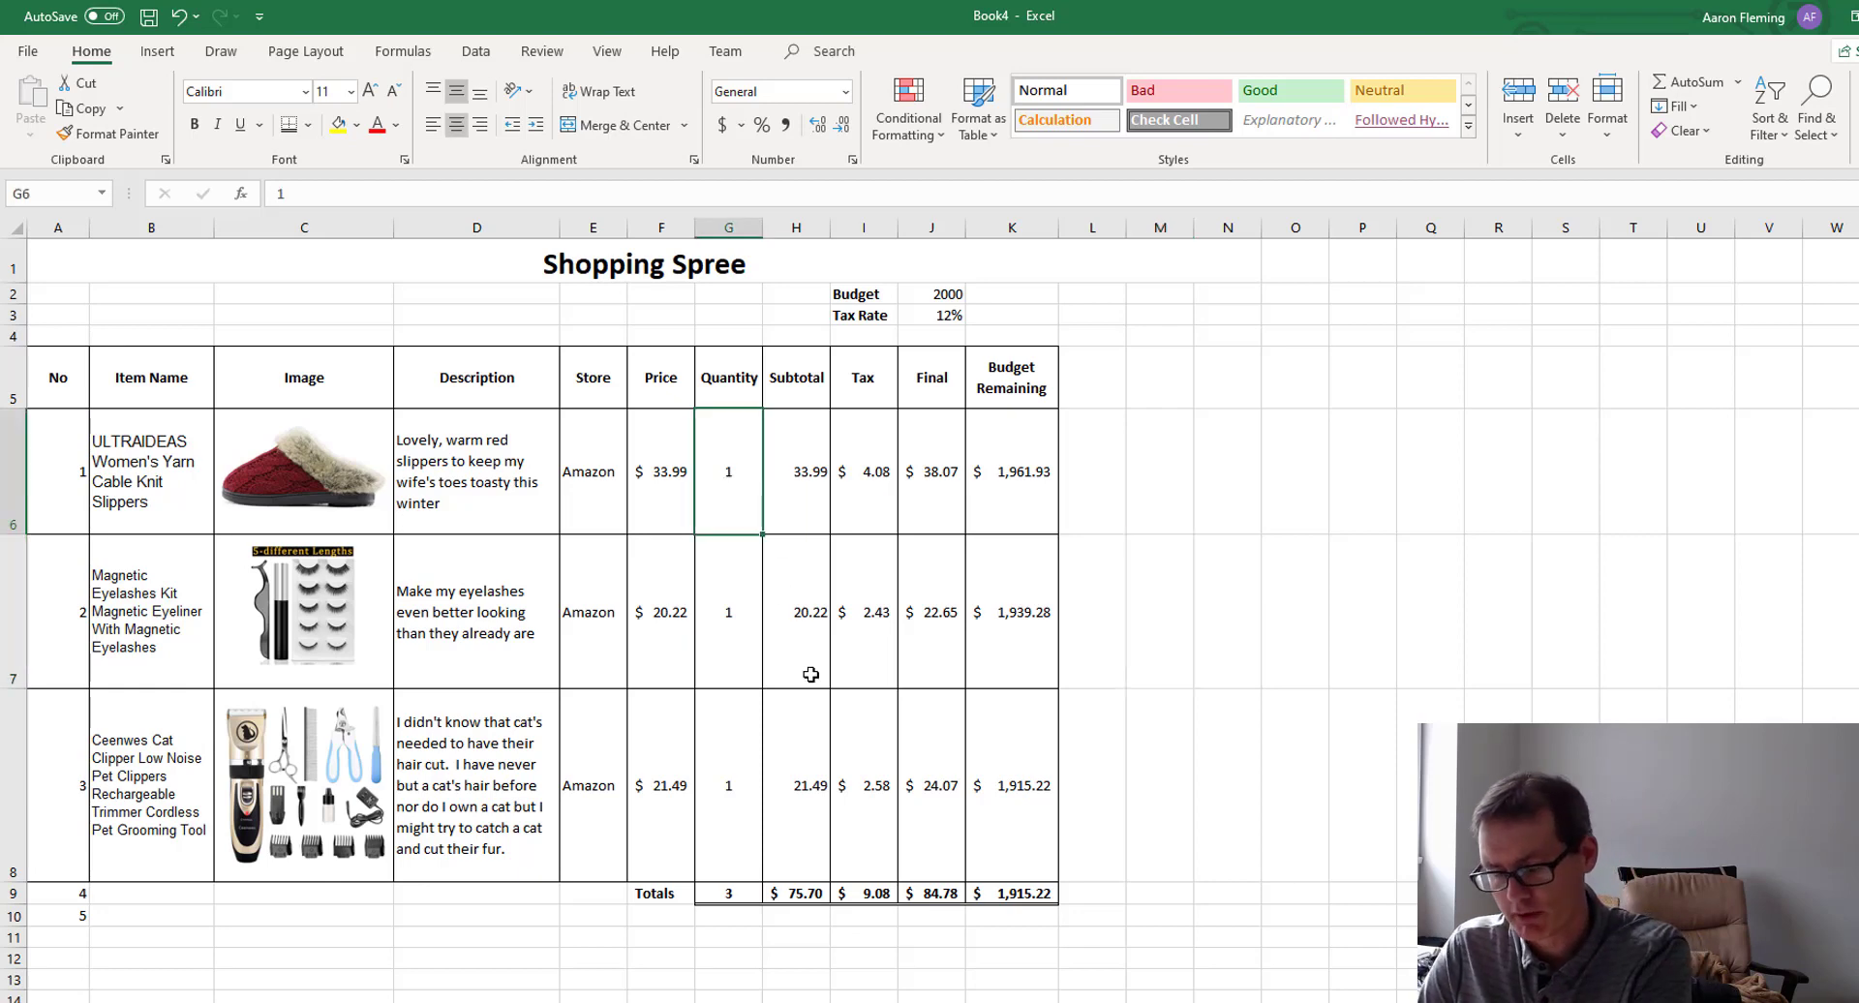
{"action": "type", "text": "5"}
{"action": "key", "text": "Return"}
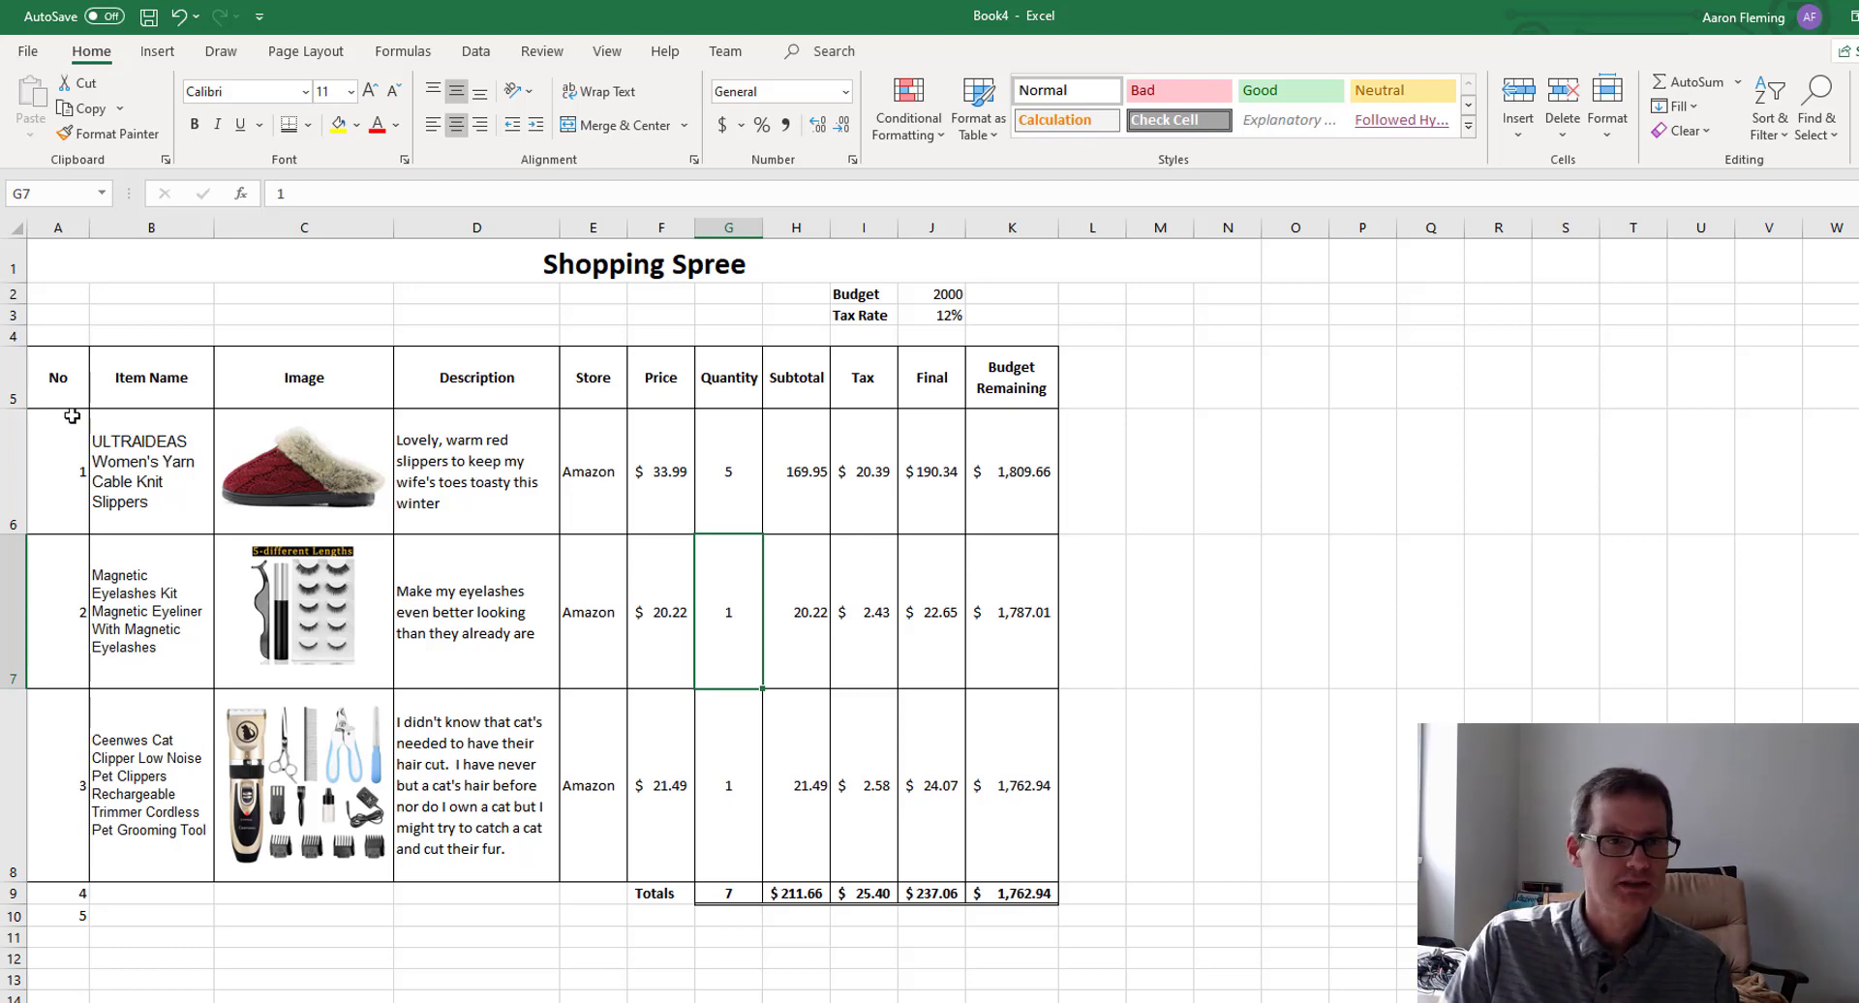
{"action": "left_click_drag", "start_coordinate": [25, 408], "coordinate": [25, 393]}
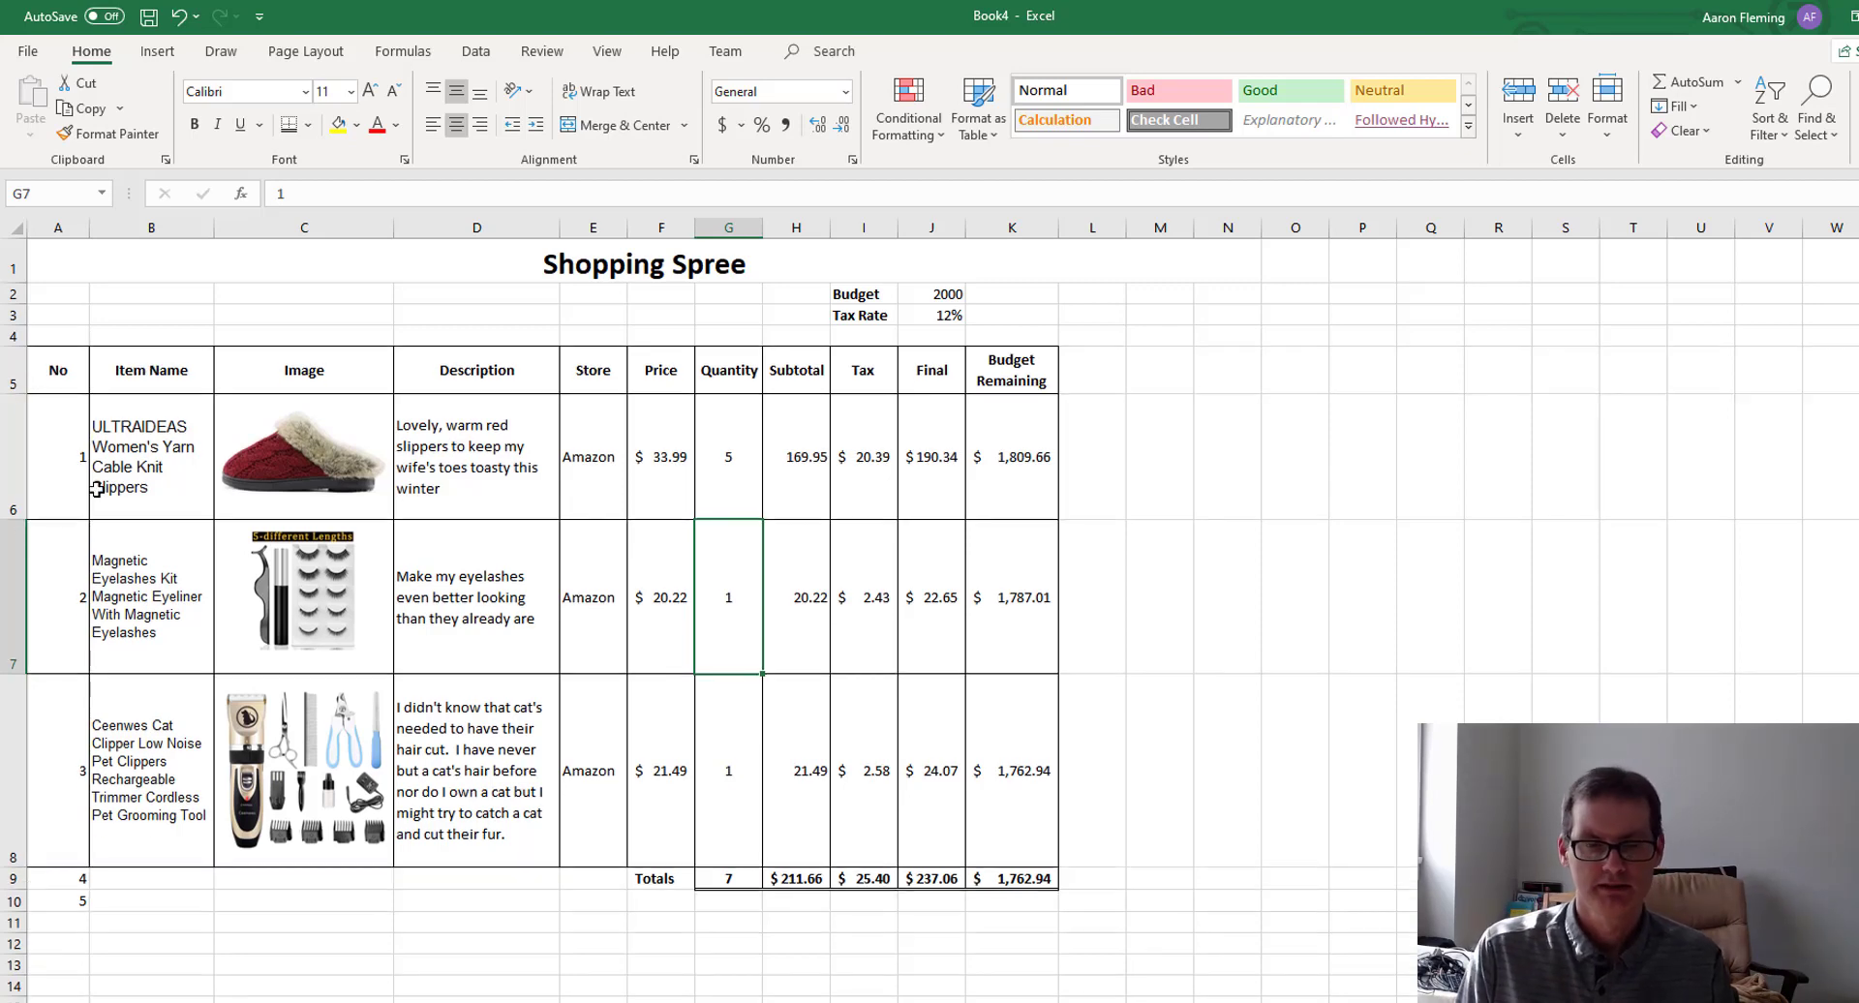